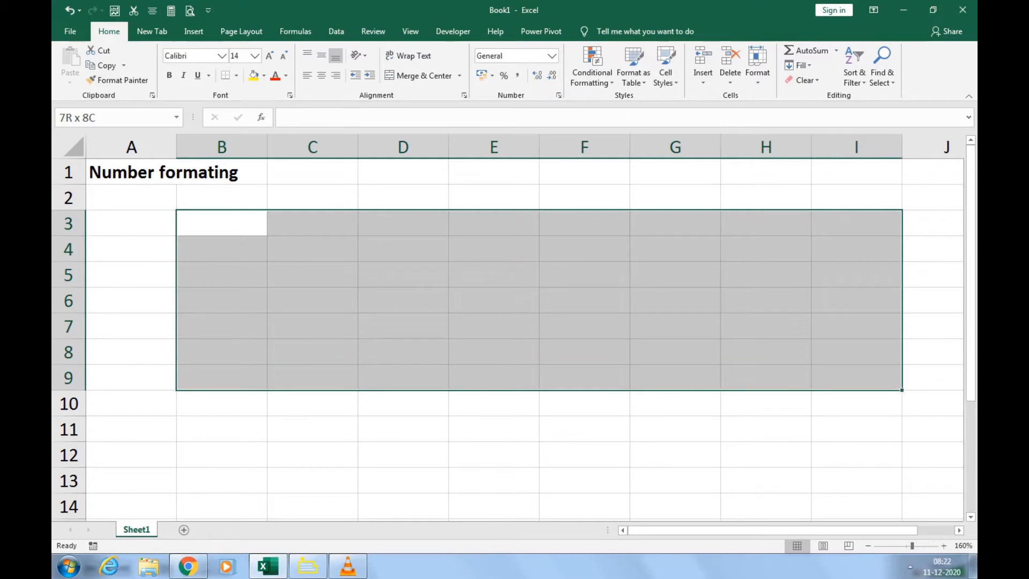
Enter the heading "Name of item" in B3 and autofit the width of column B to it
{"action": "left_click", "coordinate": [222, 223]}
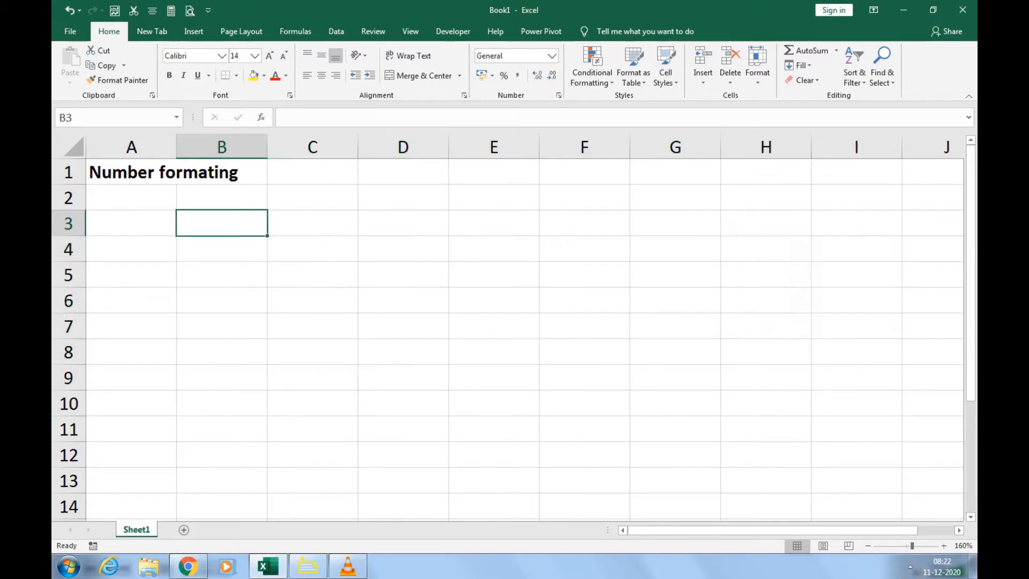
{"action": "mouse_move", "coordinate": [187, 566]}
{"action": "type", "text": "Name of"}
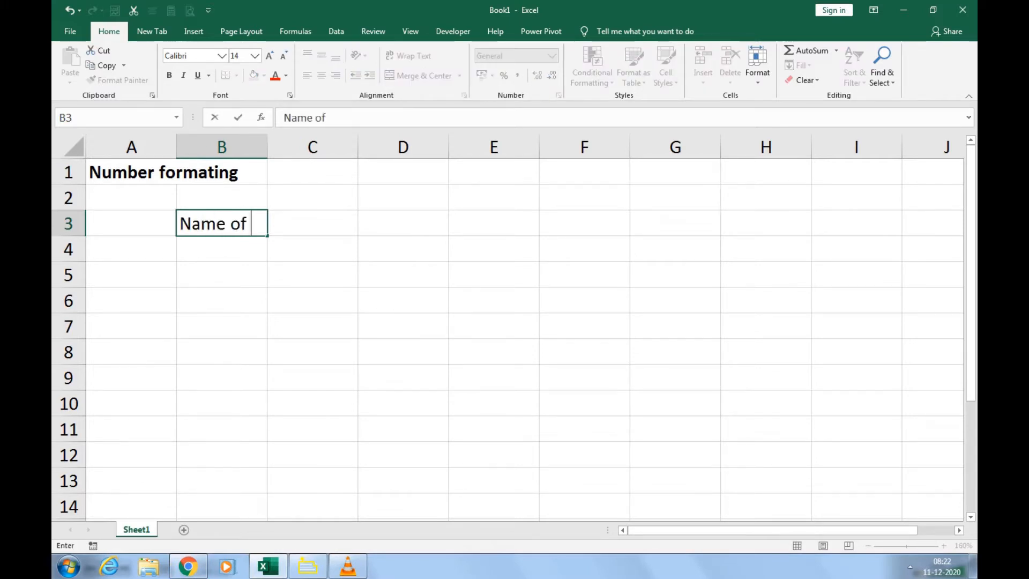
{"action": "type", "text": " item"}
{"action": "key", "text": "Return"}
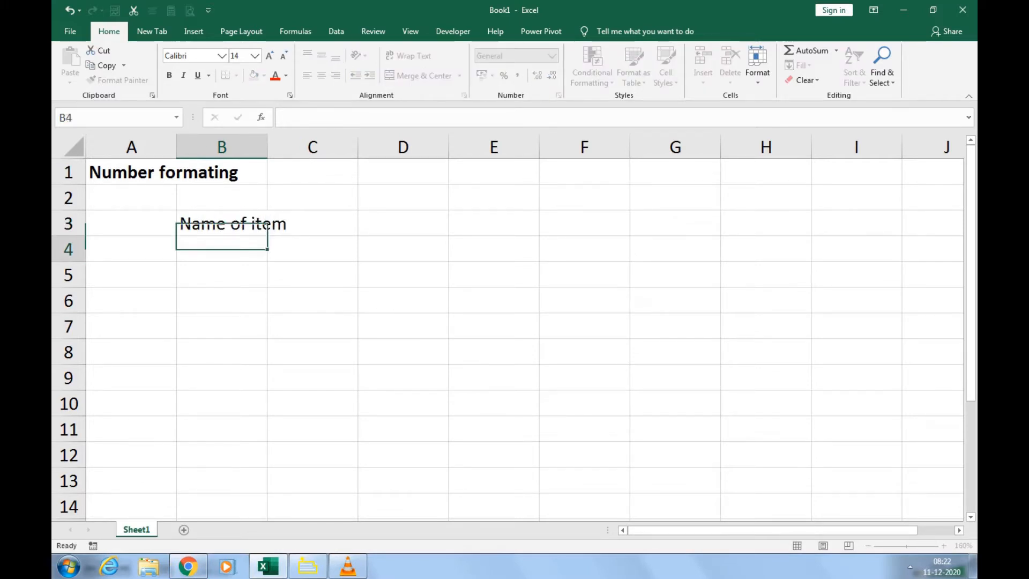
{"action": "key", "text": "Right"}
{"action": "key", "text": "Up"}
{"action": "key", "text": "Left"}
{"action": "key", "text": "alt+h"}
{"action": "key", "text": "o"}
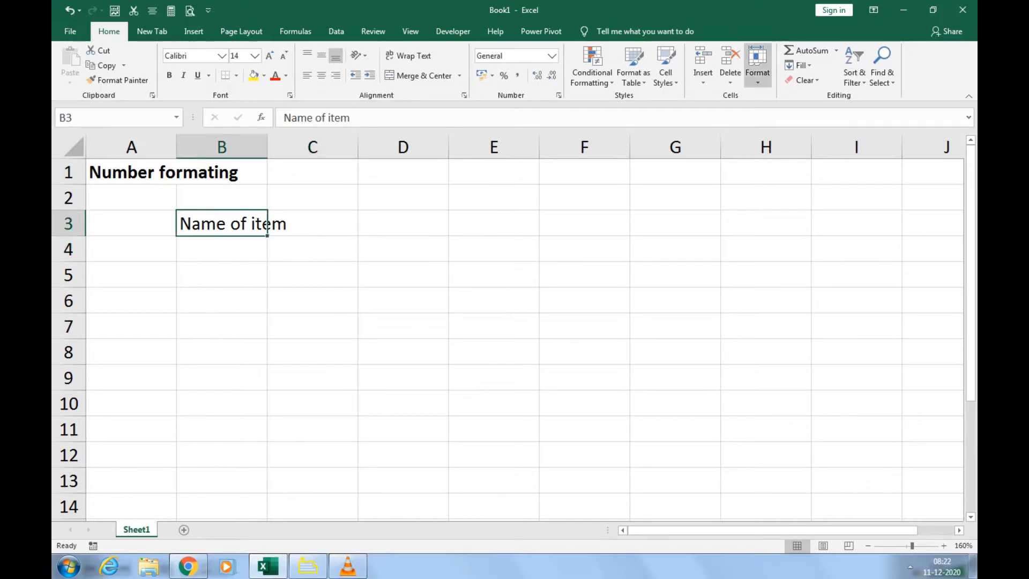
{"action": "key", "text": "i"}
Add the headings "Qty", "Rate" and "Amount" in cells C3 to E3
{"action": "key", "text": "Right"}
{"action": "type", "text": "Qty"}
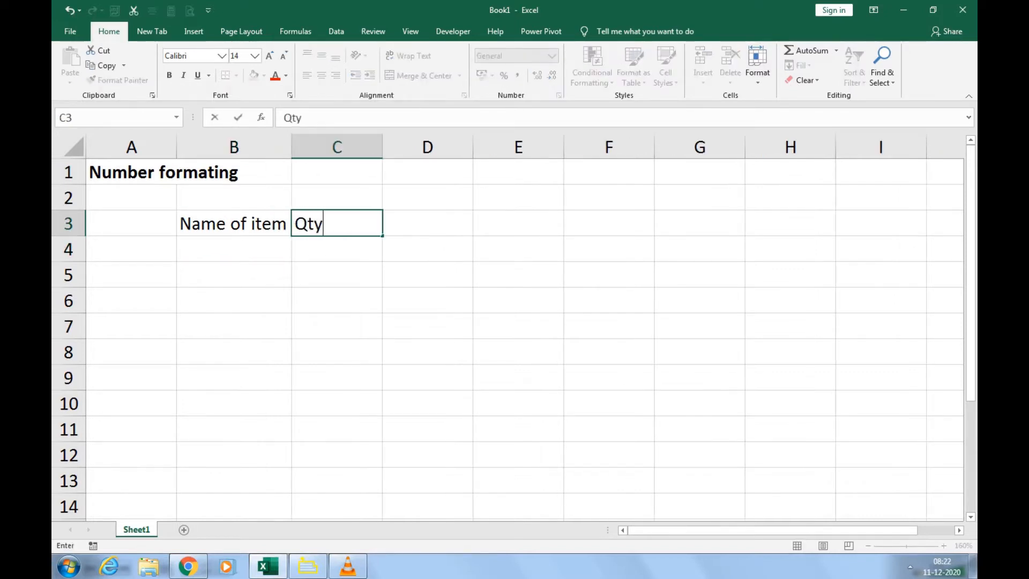
{"action": "key", "text": "Tab"}
{"action": "type", "text": "Rate"}
{"action": "key", "text": "Tab"}
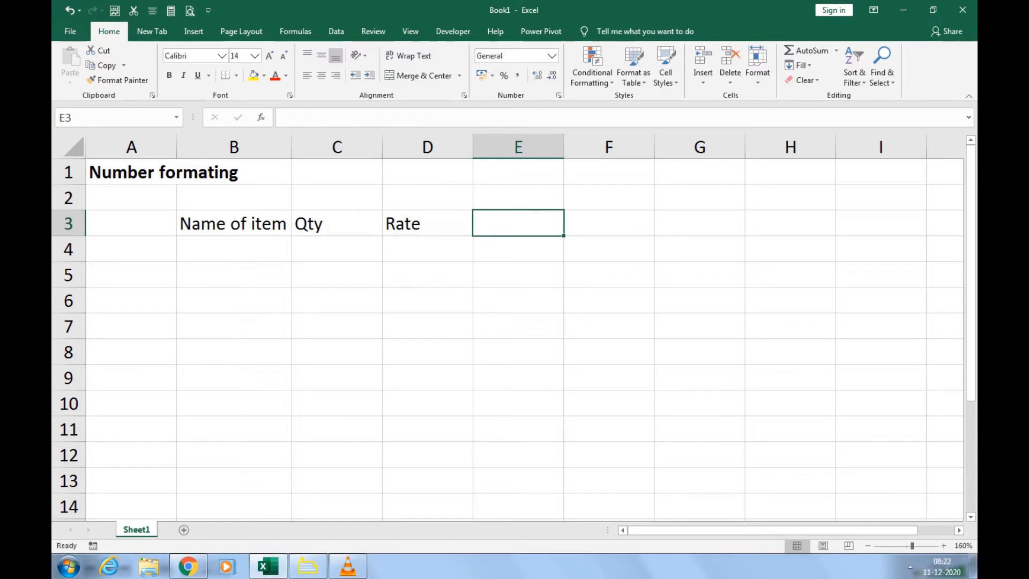
{"action": "type", "text": "Amount"}
{"action": "key", "text": "Return"}
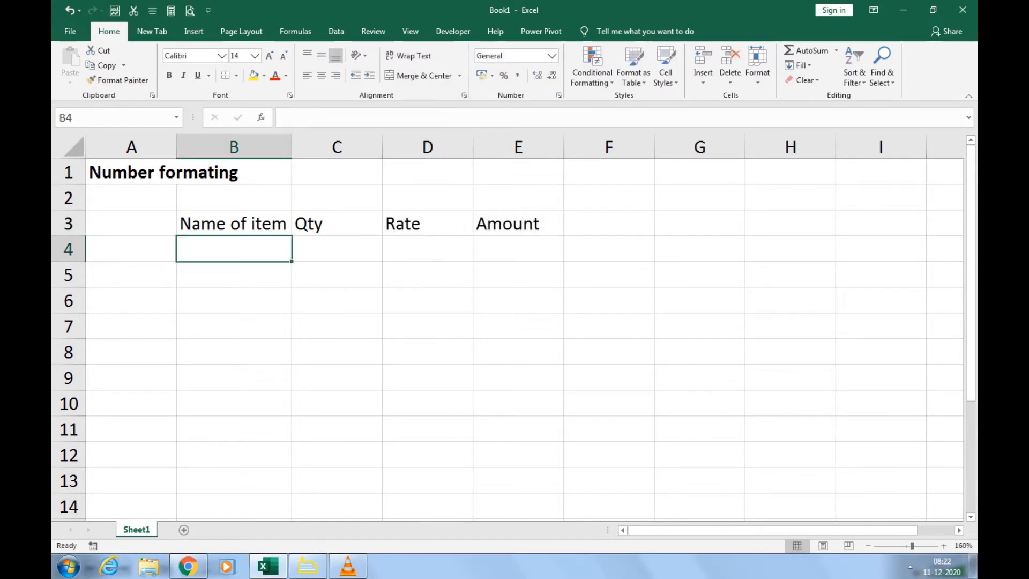
List the items "Keybord", "Mouse", "Monitor" and "cpu" in cells B4 to B7
{"action": "type", "text": "Keybord"}
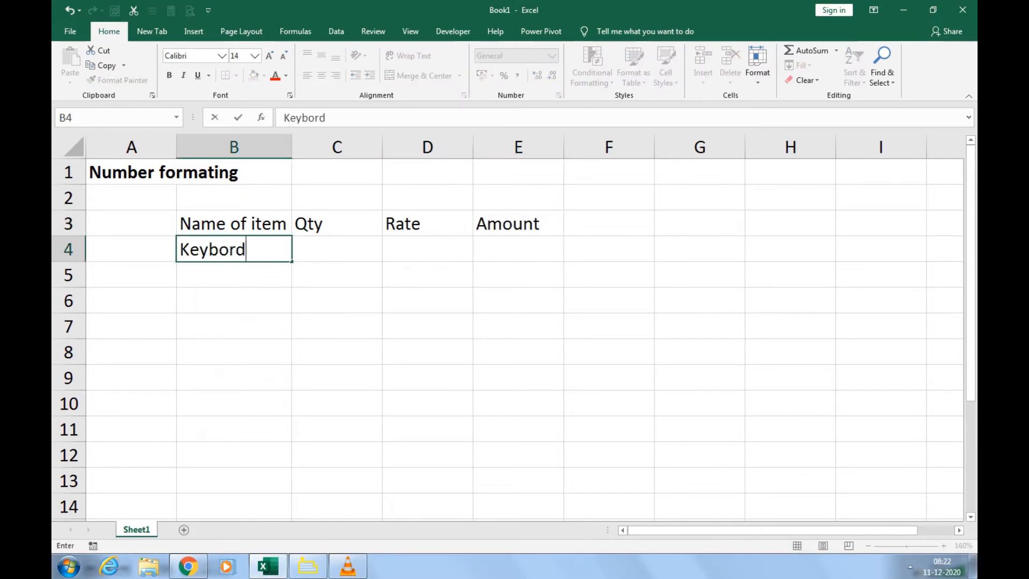
{"action": "key", "text": "Return"}
{"action": "type", "text": "Mouse"}
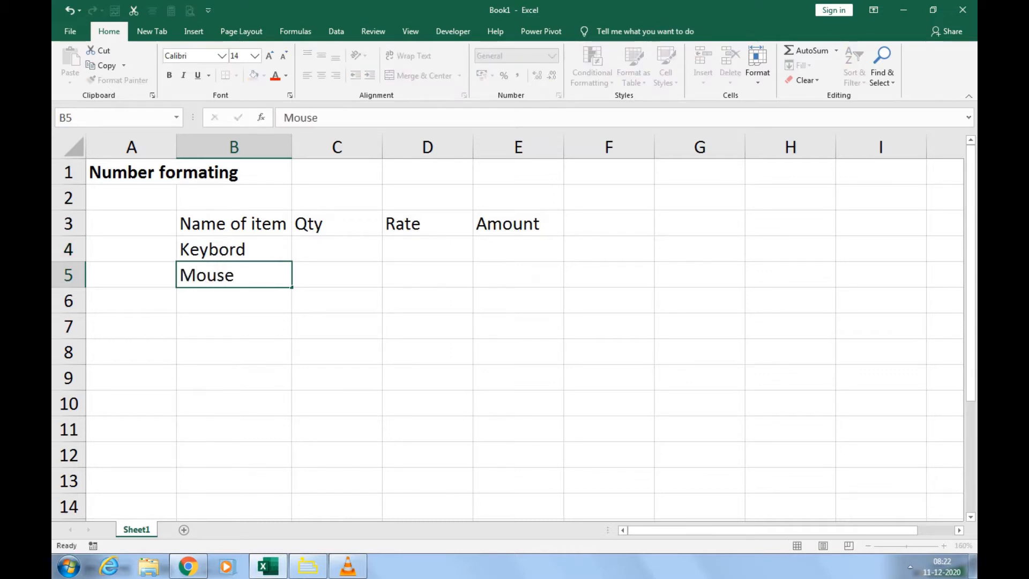
{"action": "key", "text": "Return"}
{"action": "type", "text": "Monitor"}
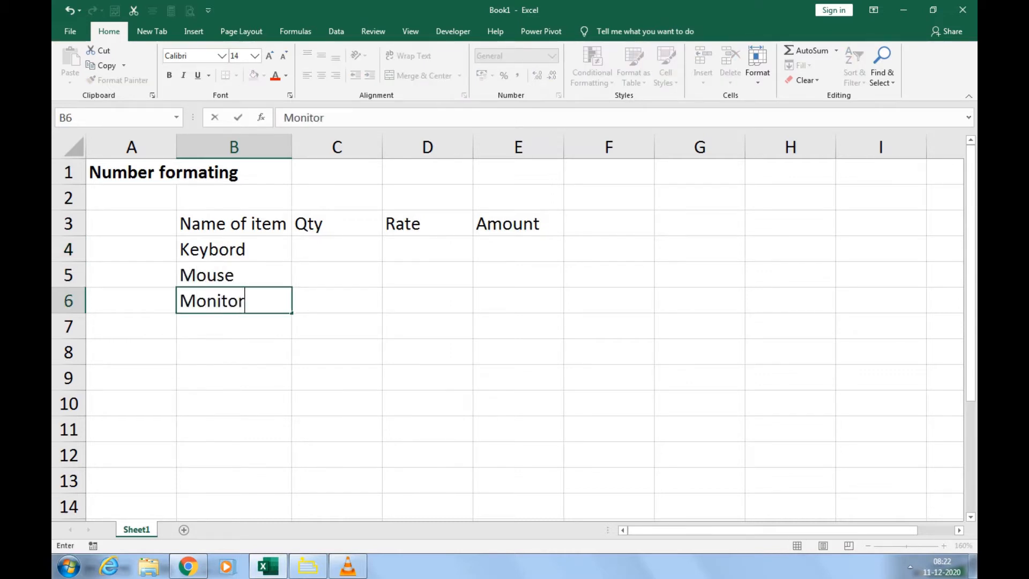
{"action": "key", "text": "Return"}
{"action": "type", "text": "cpu"}
{"action": "key", "text": "Tab"}
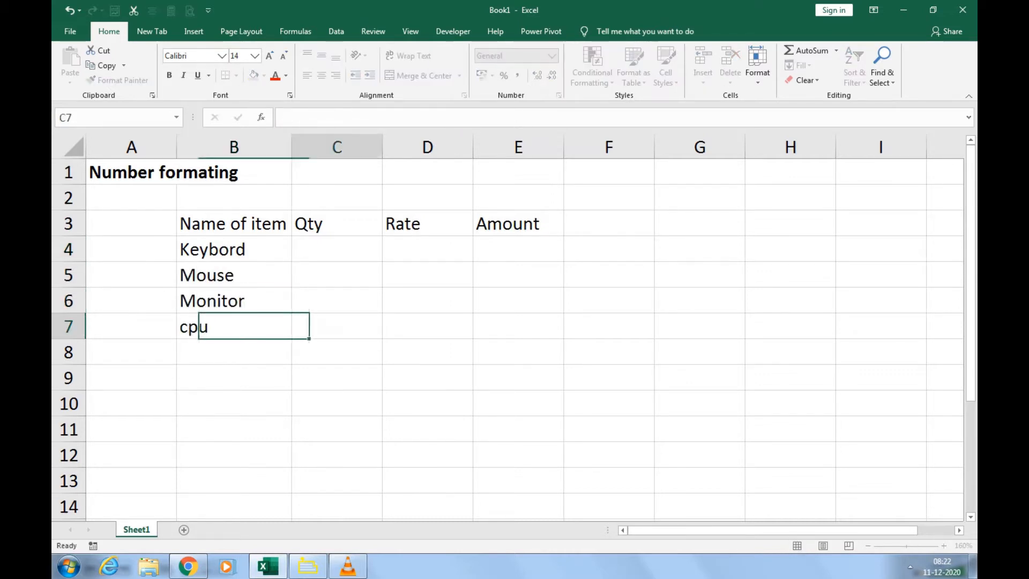
Fill the Qty column in C4 to C7 with "10Pic", 100, "100pic" and "100pic"
{"action": "key", "text": "Up"}
{"action": "key", "text": "Up"}
{"action": "key", "text": "Up"}
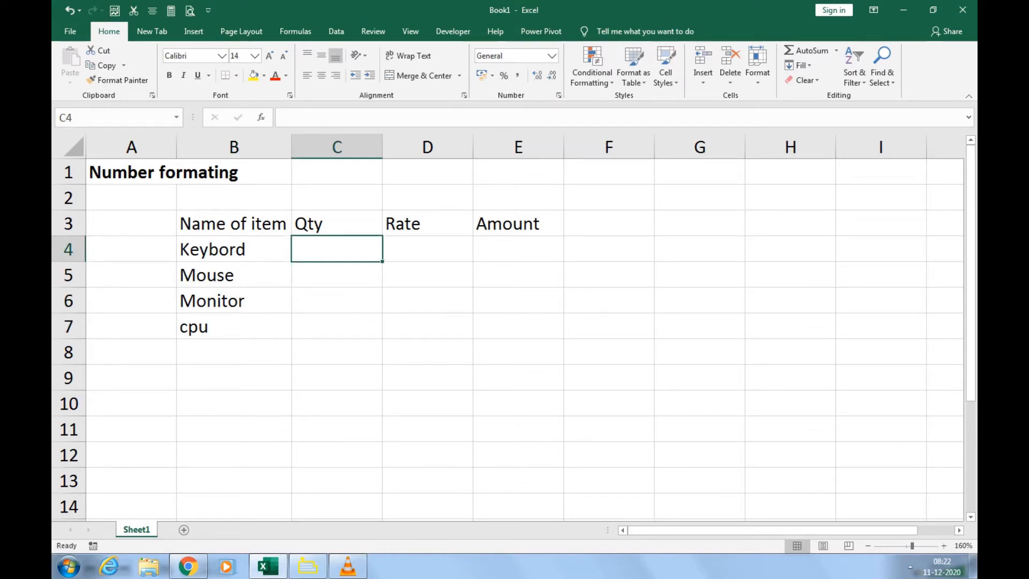
{"action": "type", "text": "10kg"}
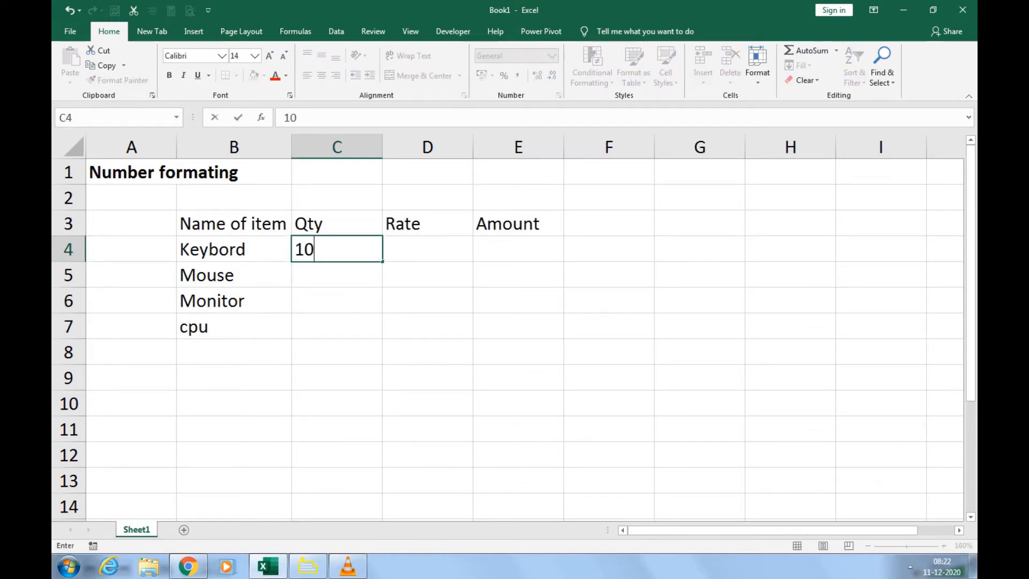
{"action": "key", "text": "BackSpace"}
{"action": "key", "text": "BackSpace"}
{"action": "type", "text": "Pic"}
{"action": "key", "text": "Return"}
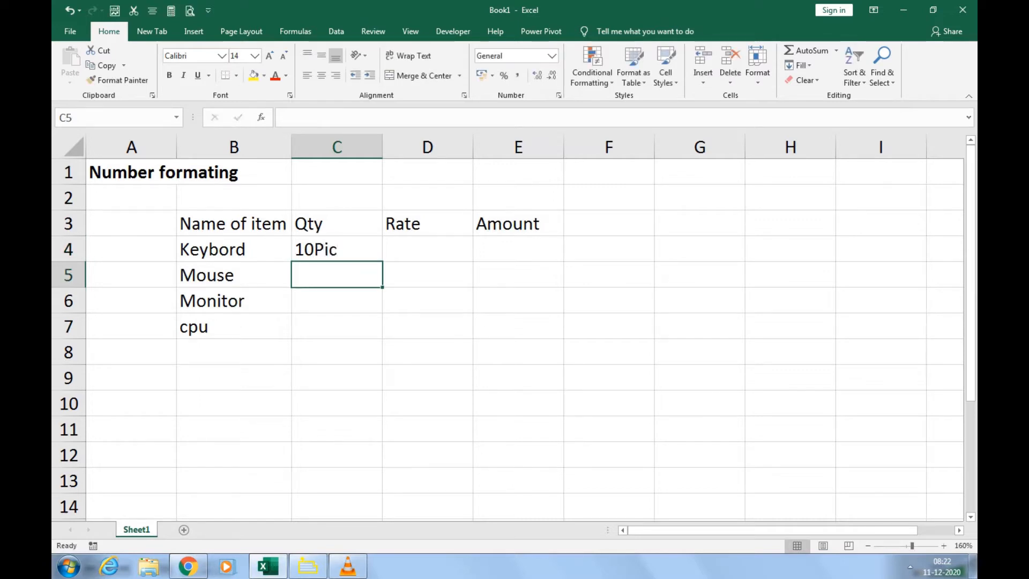
{"action": "type", "text": "100"}
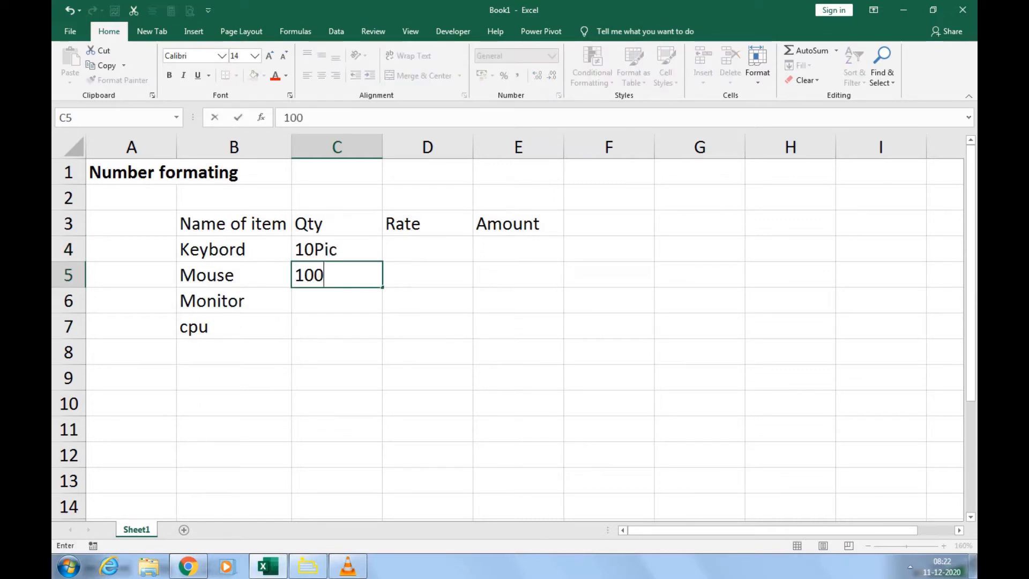
{"action": "key", "text": "Return"}
{"action": "type", "text": "100"}
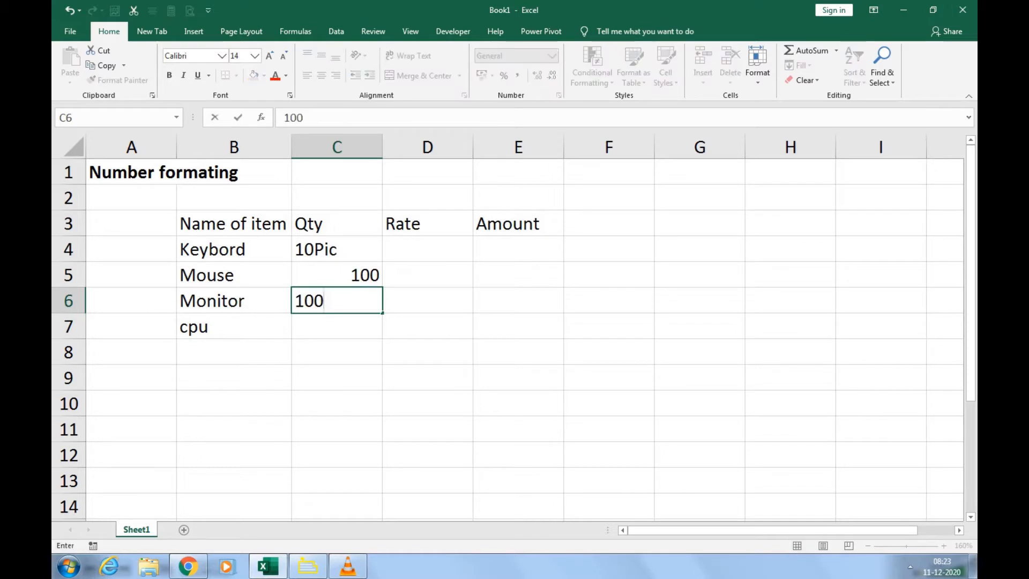
{"action": "type", "text": "pic"}
{"action": "key", "text": "Return"}
{"action": "type", "text": "100pic"}
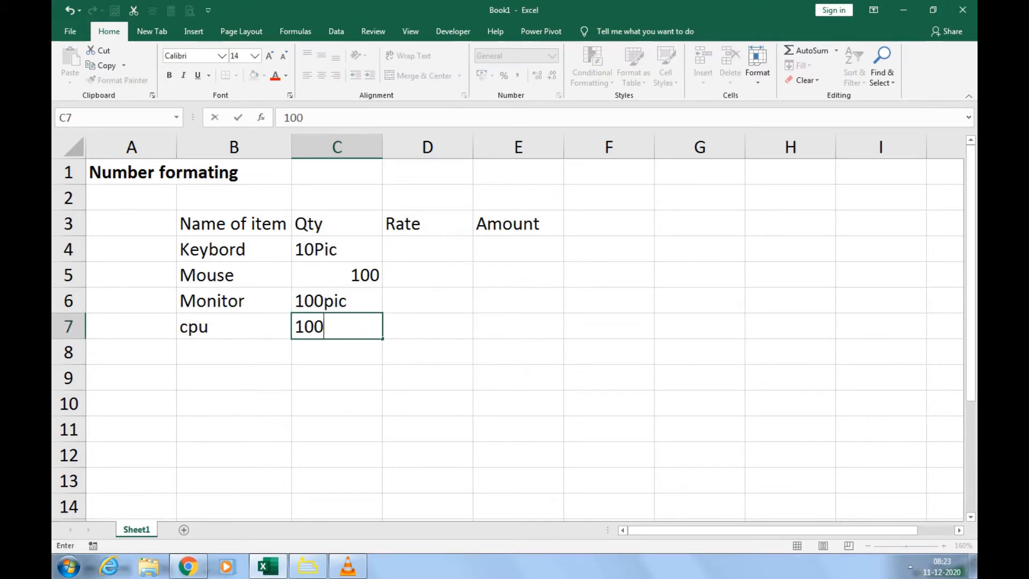
{"action": "key", "text": "Tab"}
Fill the Rate column in D4 to D7 with "100Rs", 150, "1500Rs" and "2500Rs"
{"action": "key", "text": "Up"}
{"action": "key", "text": "Up"}
{"action": "key", "text": "Up"}
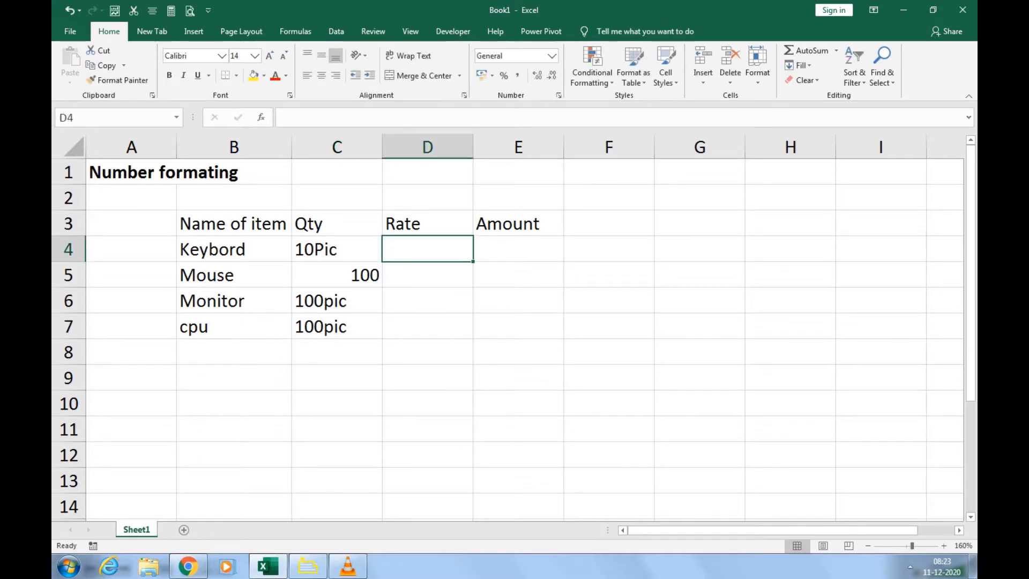
{"action": "type", "text": "100"}
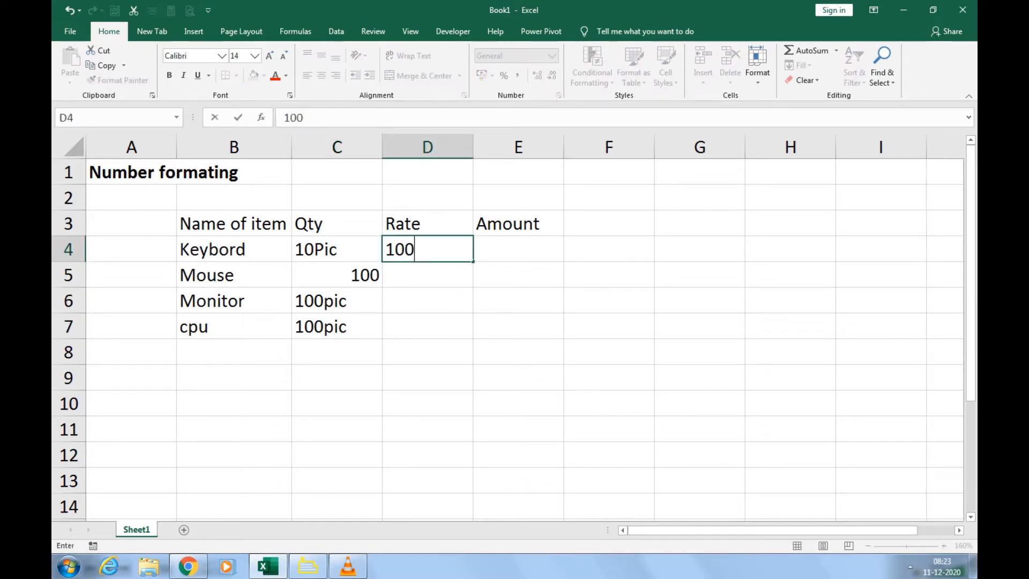
{"action": "type", "text": "Rs"}
{"action": "key", "text": "Return"}
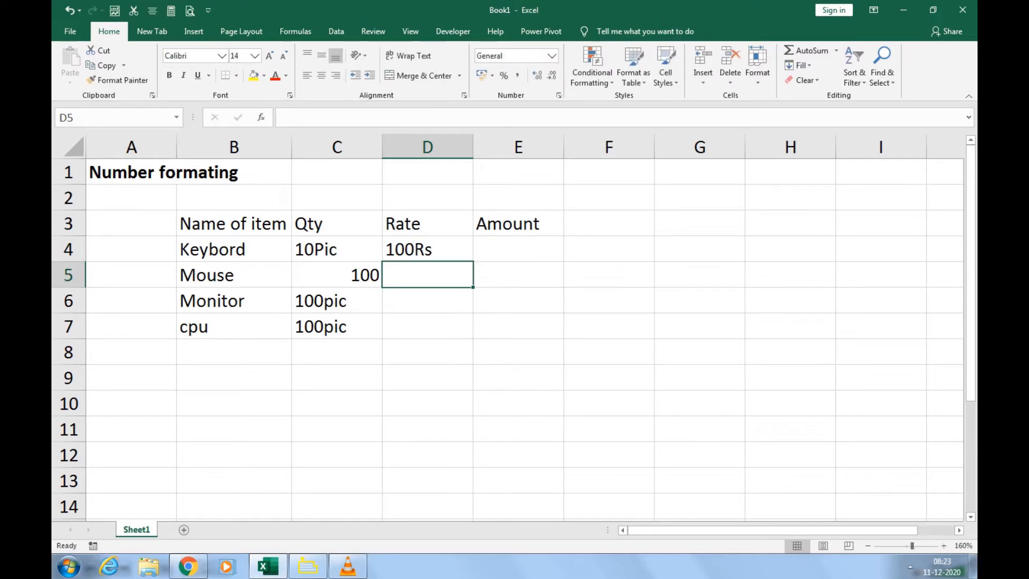
{"action": "type", "text": "150"}
{"action": "key", "text": "Return"}
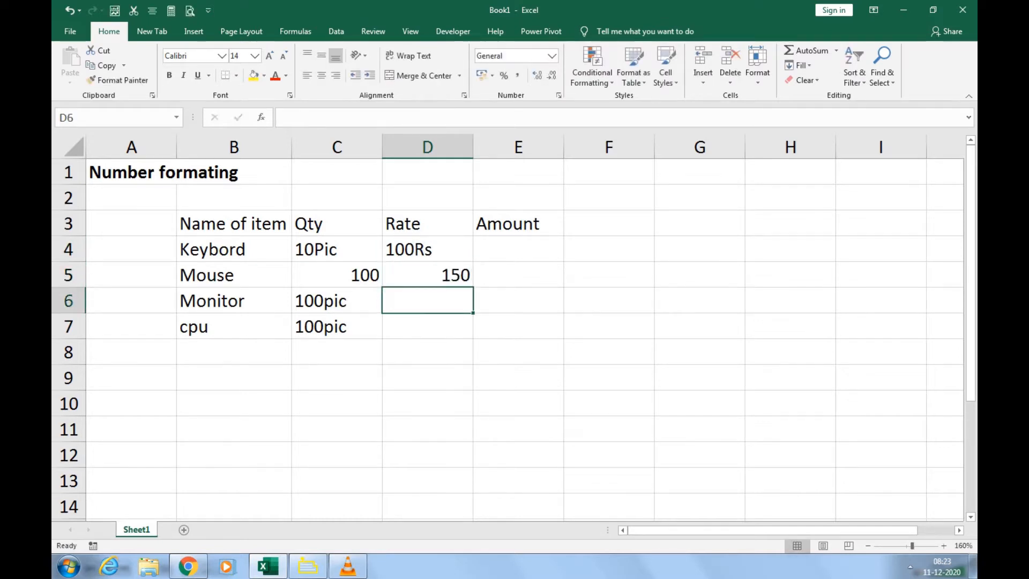
{"action": "type", "text": "1500Rs"}
{"action": "key", "text": "Return"}
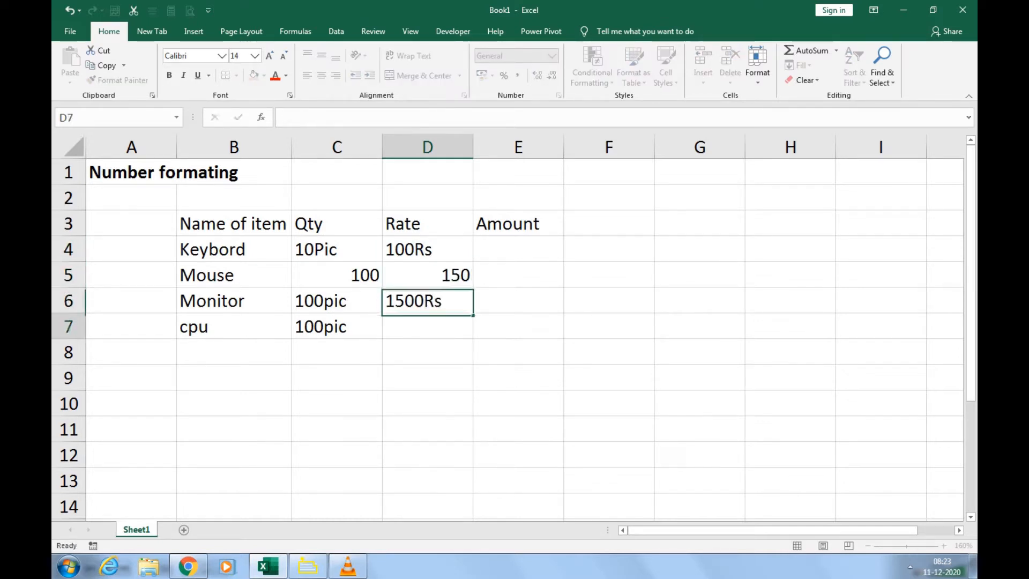
{"action": "type", "text": "2500"}
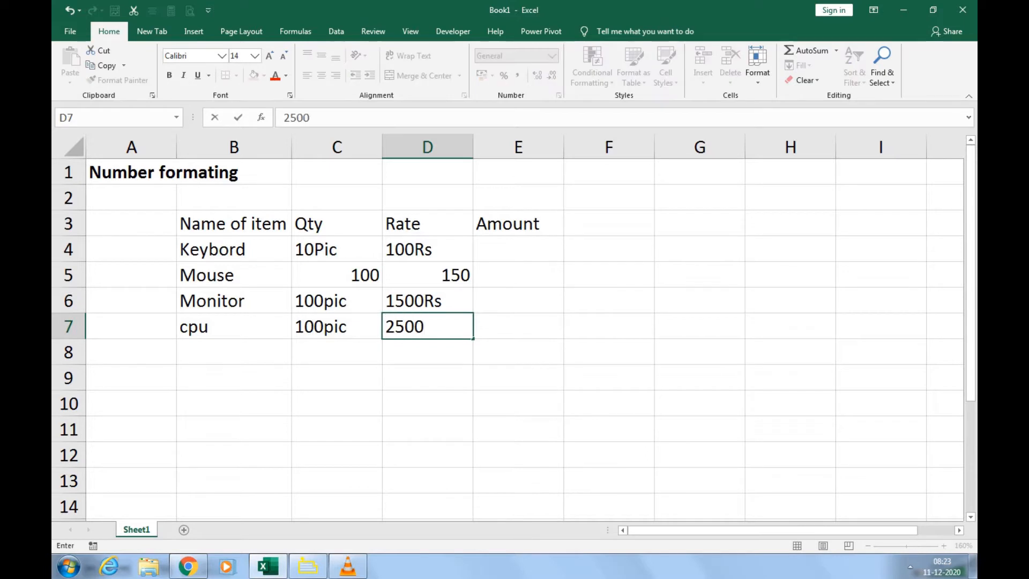
{"action": "type", "text": "Rs"}
{"action": "key", "text": "Return"}
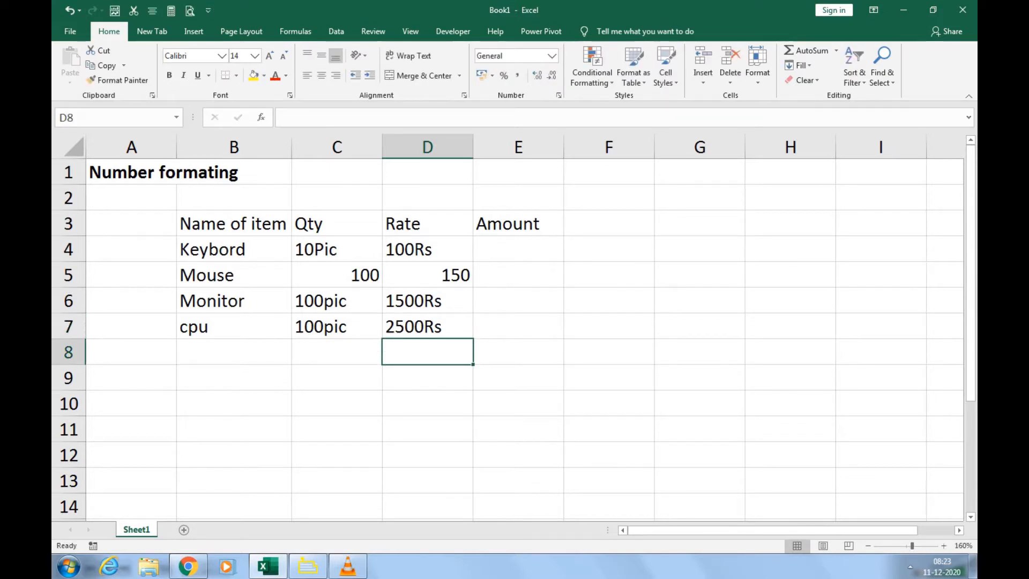
Enter the formula =C4*D4 in Amount cell E4 and fill it down to E7
{"action": "key", "text": "Right"}
{"action": "key", "text": "Right"}
{"action": "key", "text": "Up"}
{"action": "key", "text": "Up"}
{"action": "key", "text": "Left"}
{"action": "key", "text": "Up"}
{"action": "key", "text": "Up"}
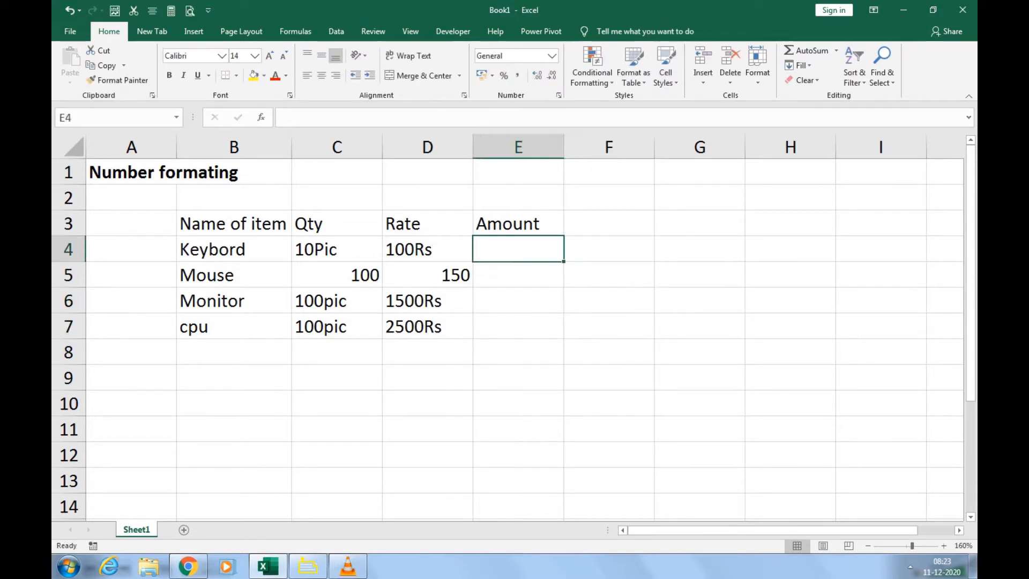
{"action": "type", "text": "="}
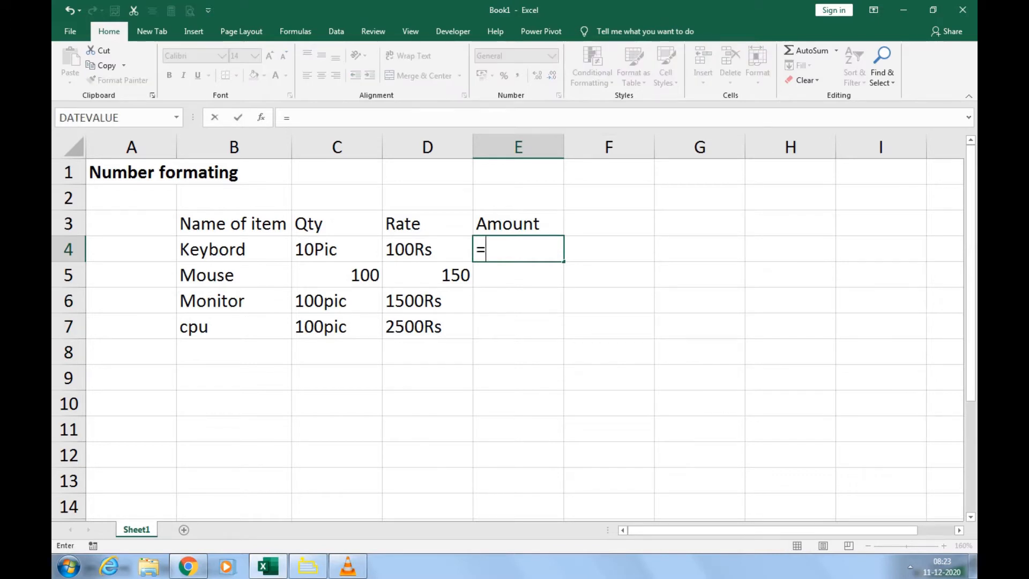
{"action": "key", "text": "Left"}
{"action": "key", "text": "Left"}
{"action": "type", "text": "*"}
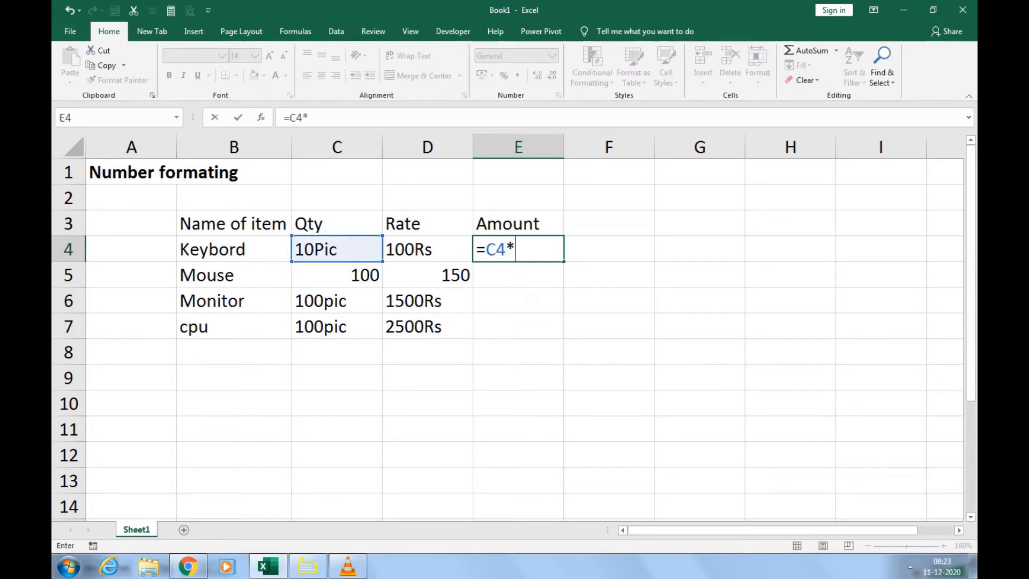
{"action": "key", "text": "Left"}
{"action": "key", "text": "Return"}
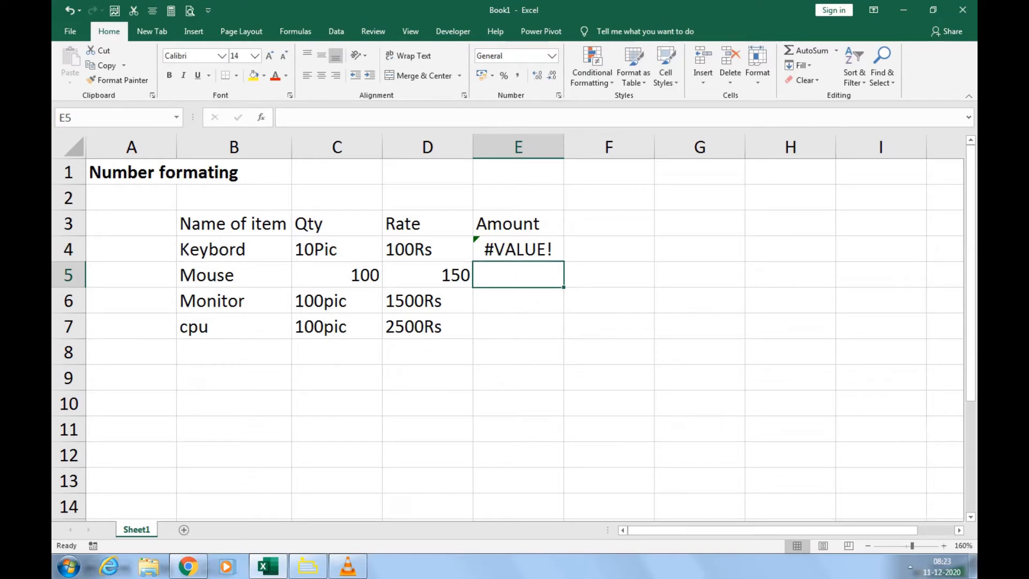
{"action": "left_click_drag", "start_coordinate": [517, 249], "coordinate": [517, 326]}
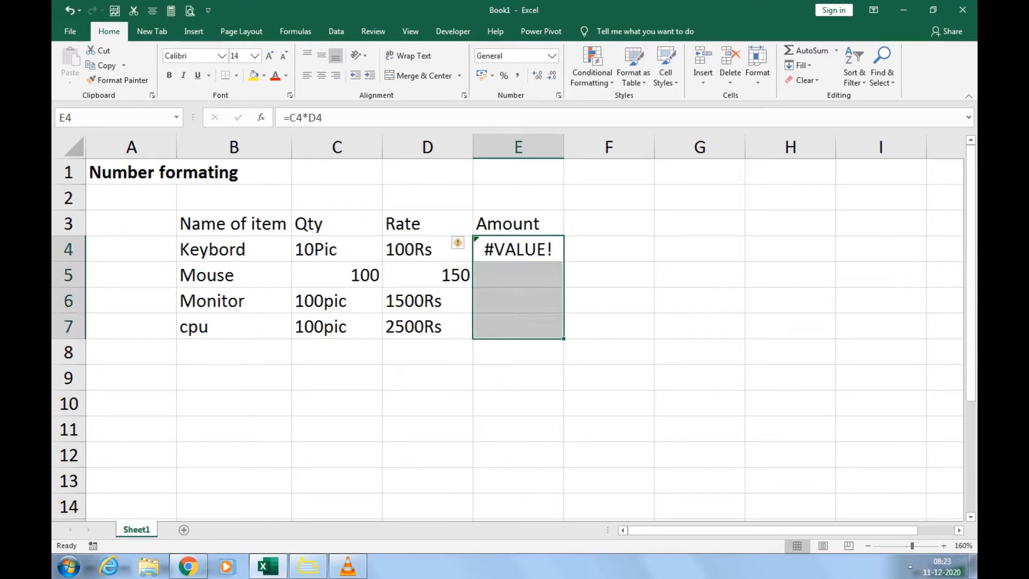
{"action": "key", "text": "ctrl+d"}
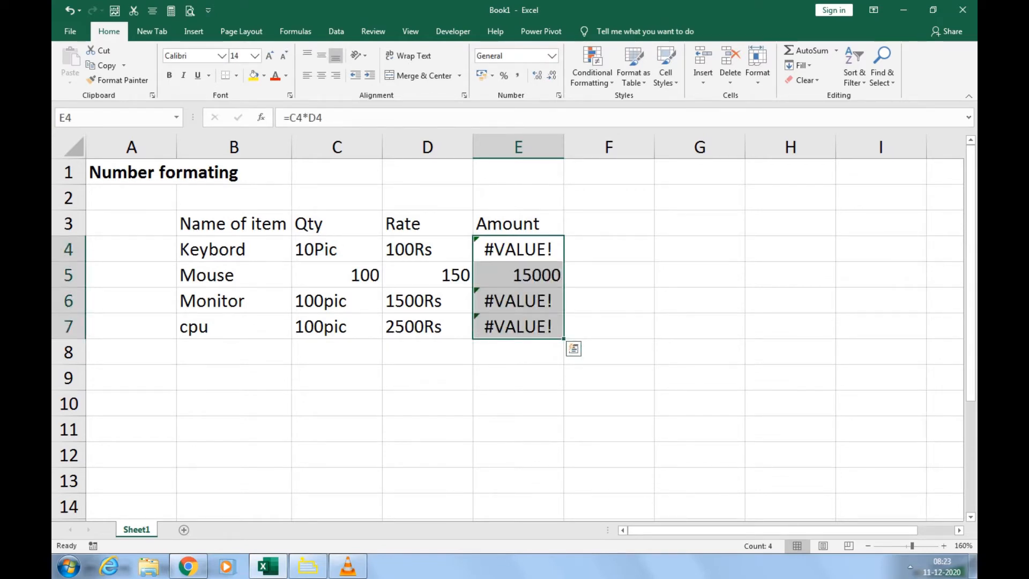
Compare the Mouse row's amount formula, quantity and rate with the Keybord quantity, and select the whole table B3:E7
{"action": "left_click", "coordinate": [518, 275]}
{"action": "key", "text": "shift+space"}
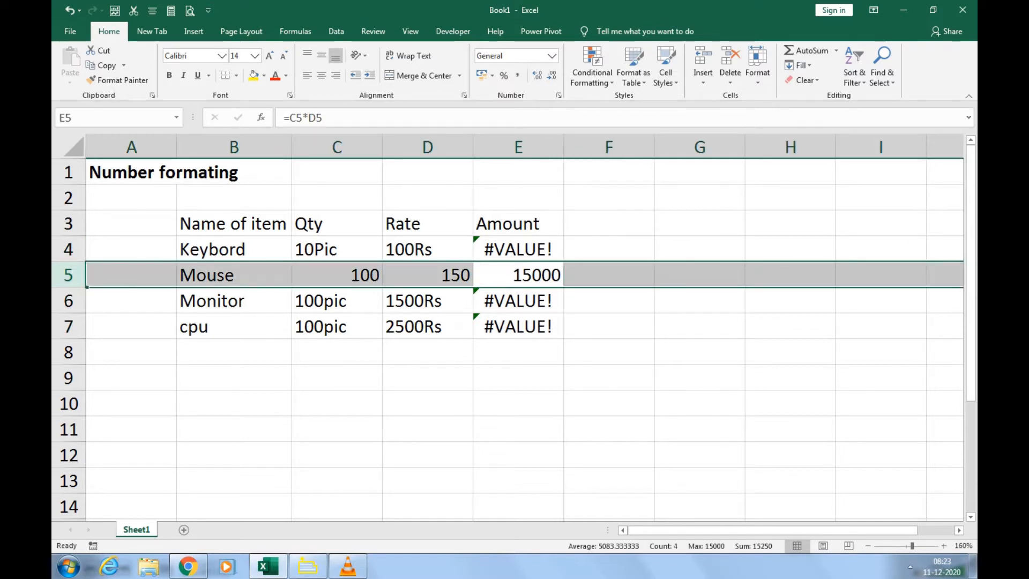
{"action": "key", "text": "Left"}
{"action": "key", "text": "Left"}
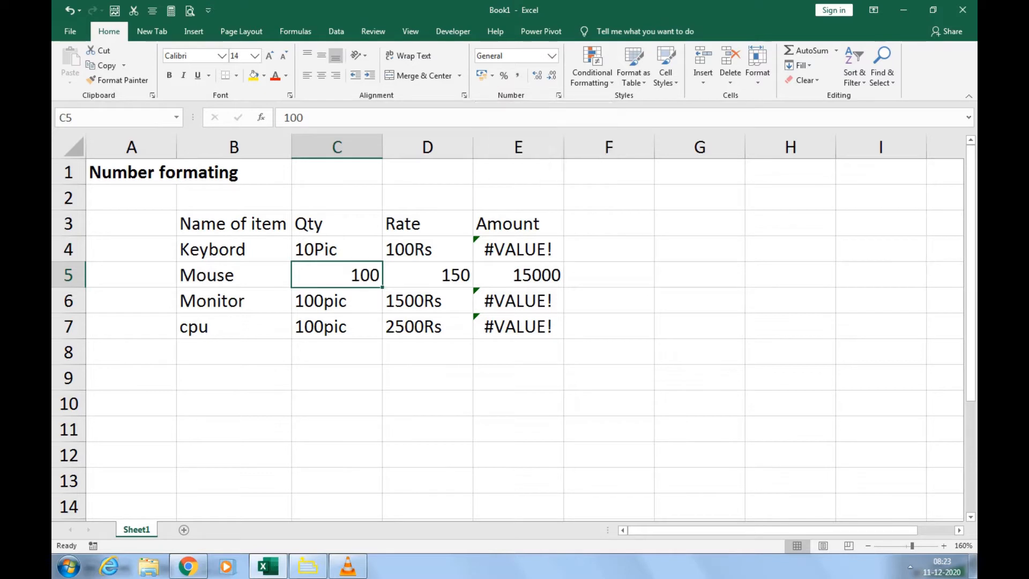
{"action": "left_click", "coordinate": [427, 275]}
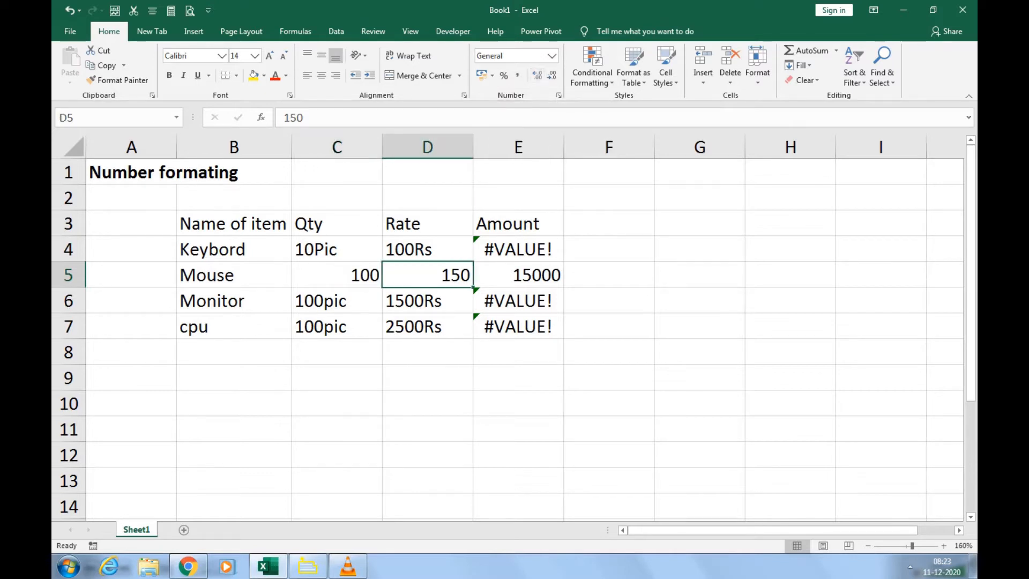
{"action": "left_click", "coordinate": [337, 249]}
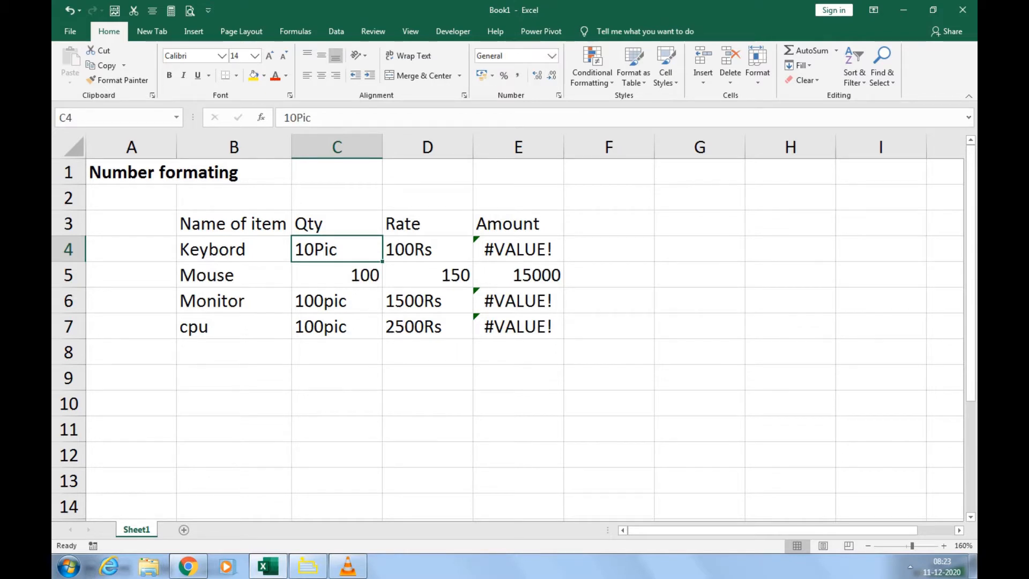
{"action": "left_click_drag", "start_coordinate": [233, 223], "coordinate": [517, 327]}
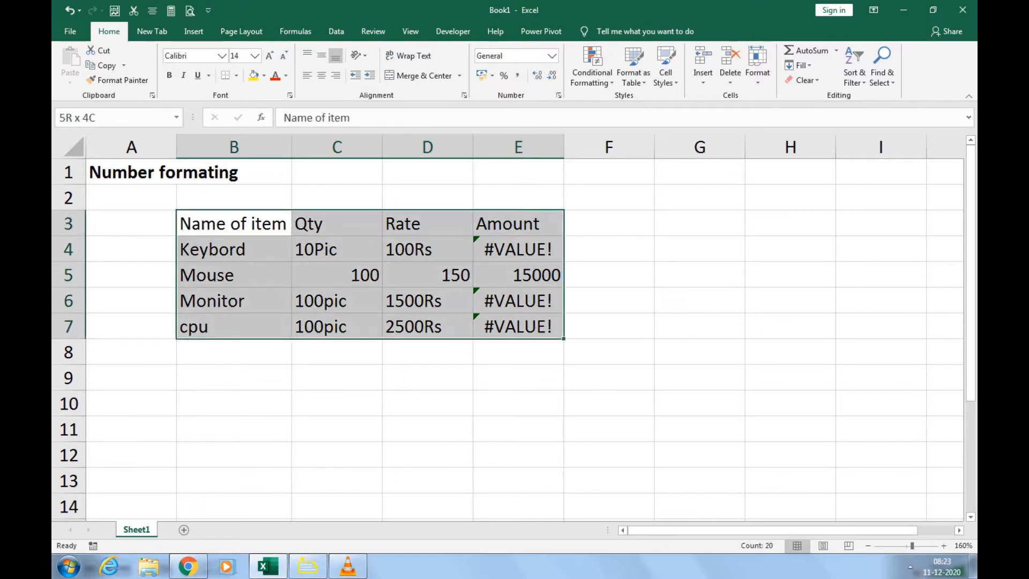
{"action": "key", "text": "shift+Up"}
{"action": "key", "text": "shift+Up"}
{"action": "key", "text": "shift+Up"}
{"action": "key", "text": "shift+Up"}
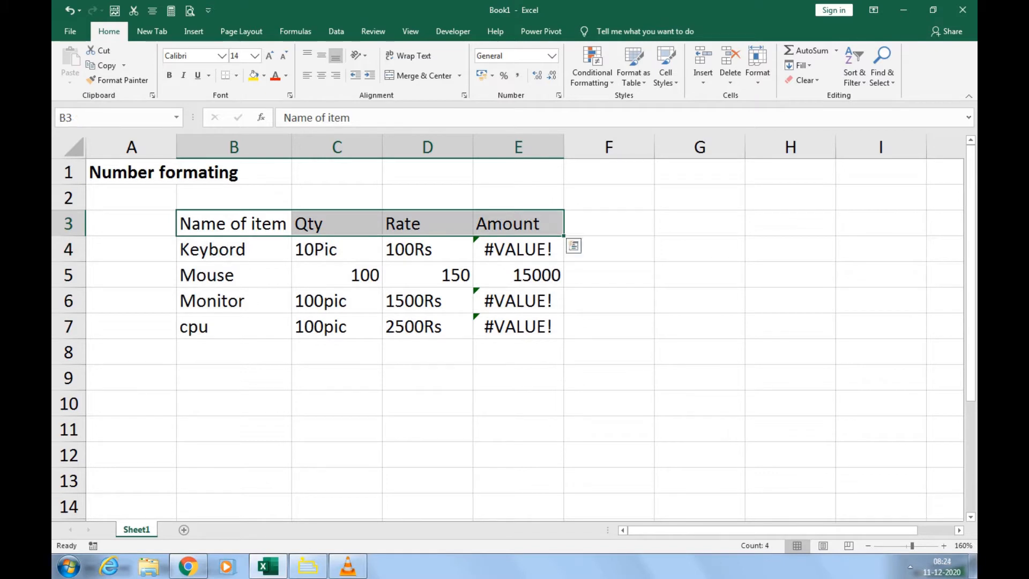
{"action": "left_click", "coordinate": [609, 223]}
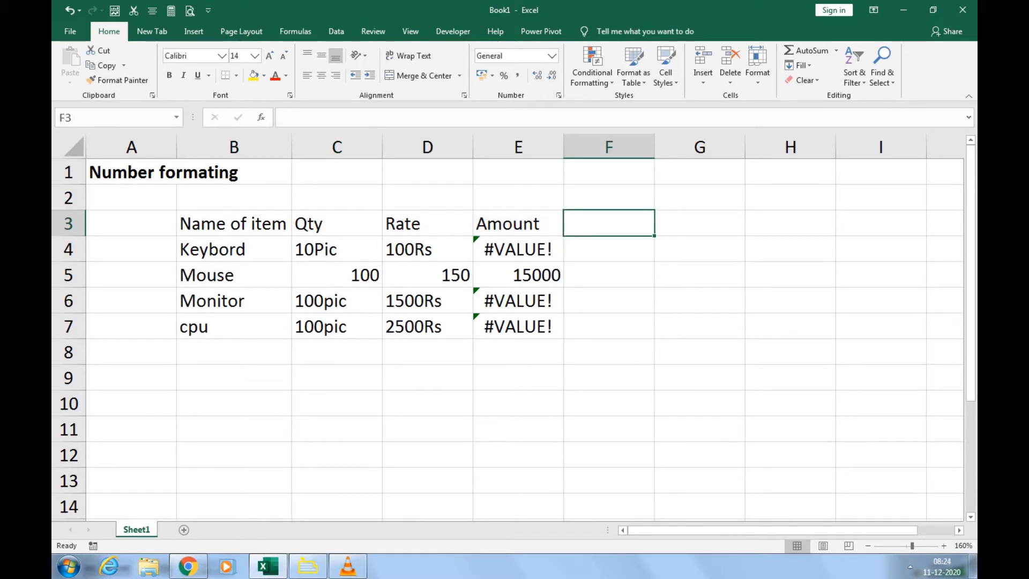
Add the headers "Qty" in G3 and "unit" in H3 beside the item table
{"action": "left_click_drag", "start_coordinate": [700, 223], "coordinate": [700, 326]}
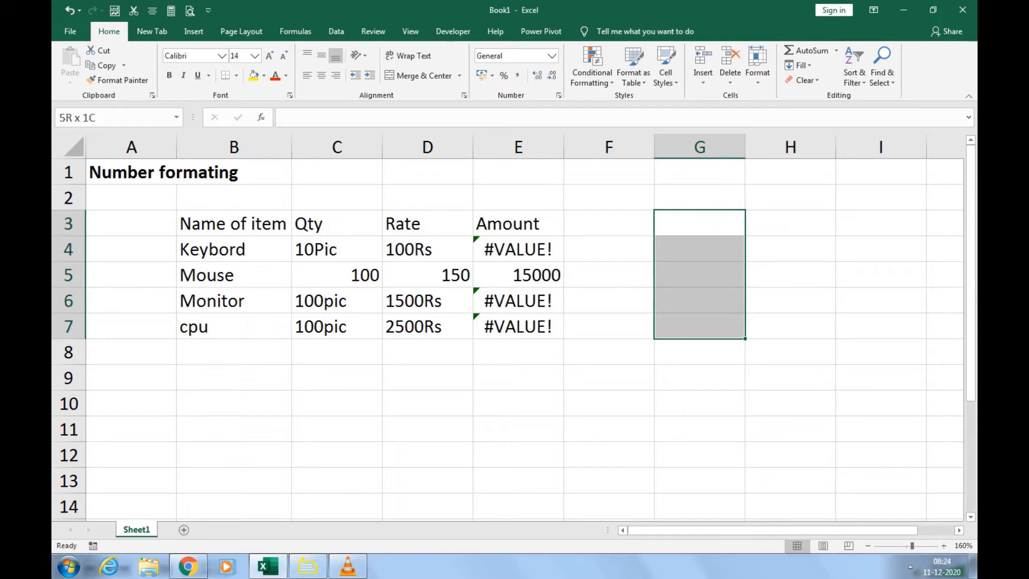
{"action": "left_click", "coordinate": [700, 224]}
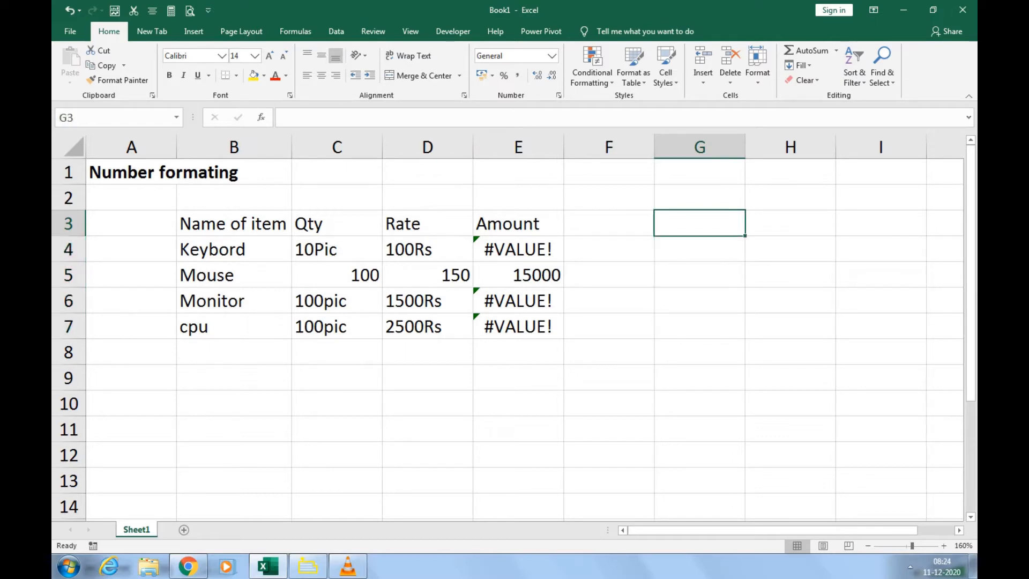
{"action": "type", "text": "Qty"}
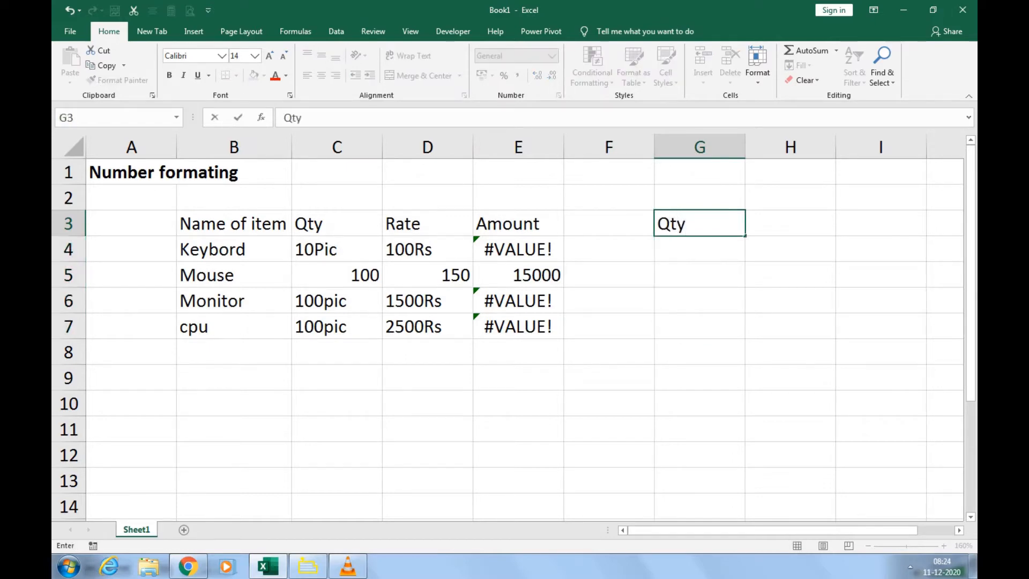
{"action": "key", "text": "Tab"}
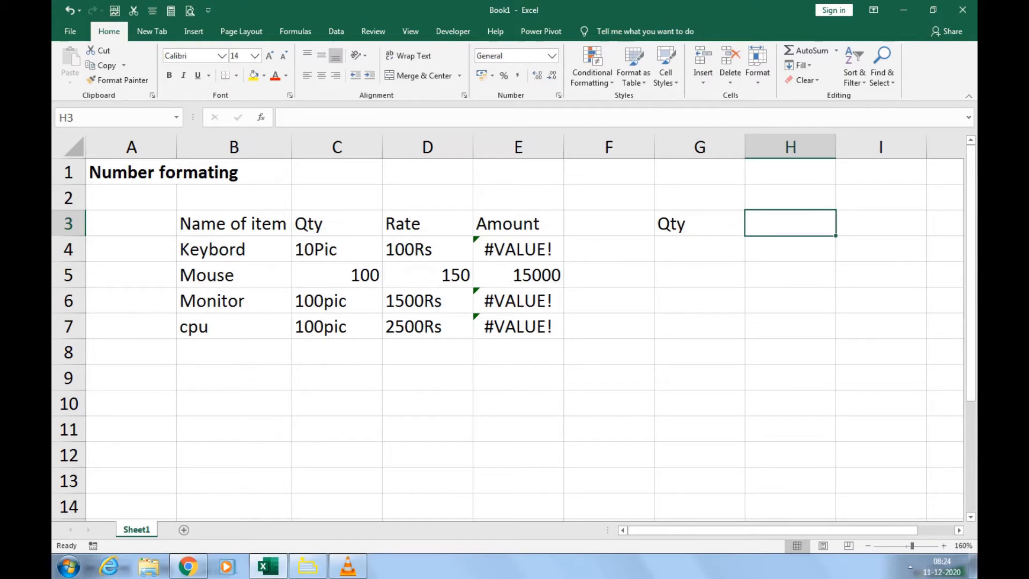
{"action": "type", "text": "unit"}
{"action": "key", "text": "Return"}
Enter the quantities 100, 25, 450 and 25 in G4 to G7
{"action": "type", "text": "1"}
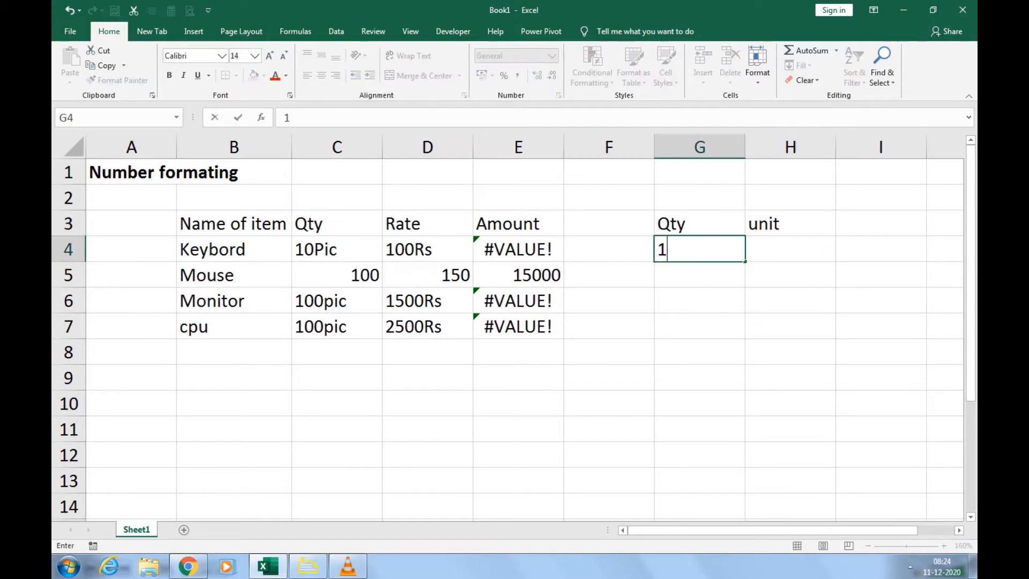
{"action": "type", "text": "00"}
{"action": "key", "text": "Return"}
{"action": "type", "text": "25"}
{"action": "key", "text": "Return"}
{"action": "type", "text": "45"}
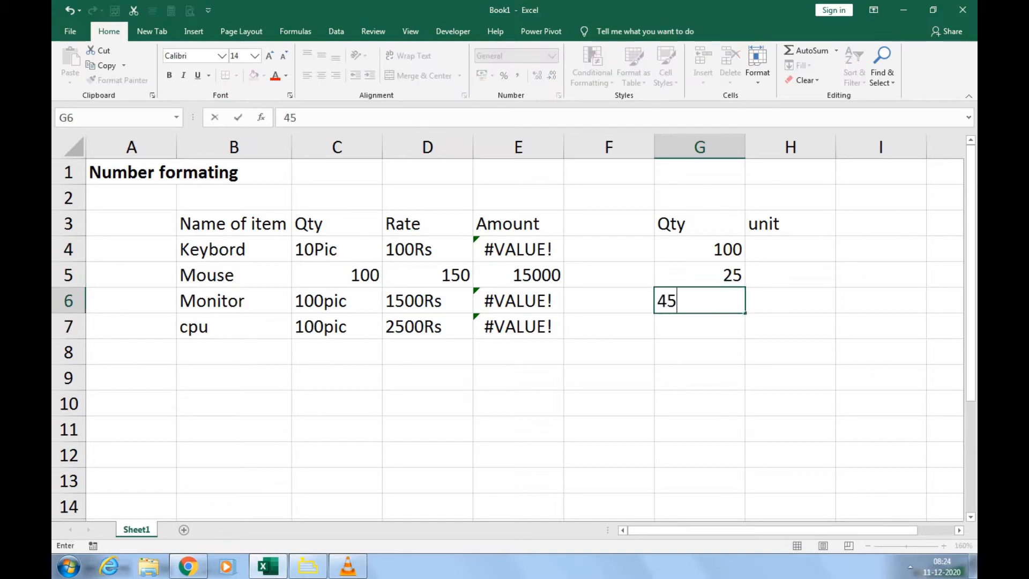
{"action": "type", "text": "0"}
{"action": "key", "text": "Return"}
{"action": "type", "text": "25"}
{"action": "key", "text": "Return"}
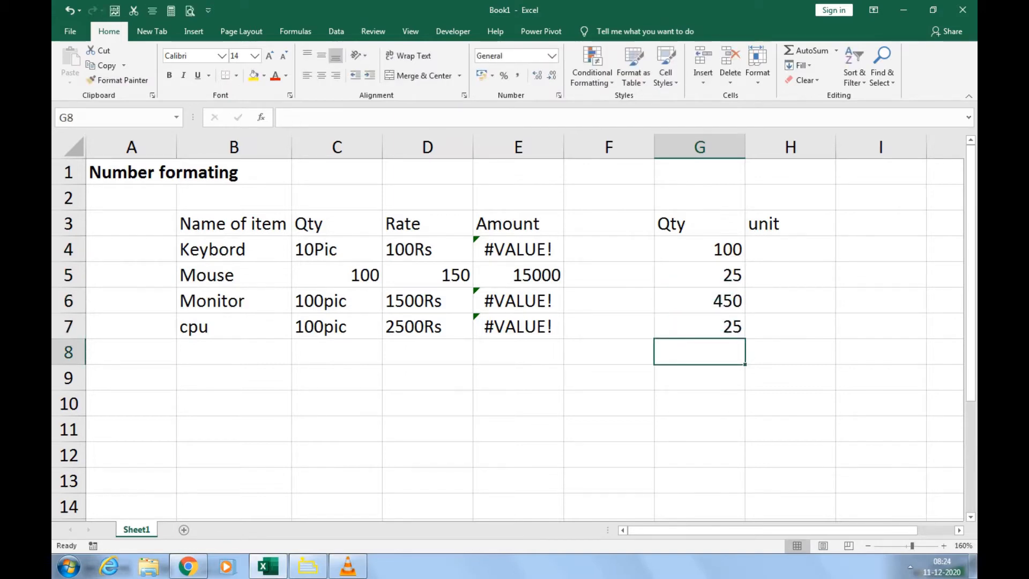
Enter "pic" as the first unit in H4
{"action": "key", "text": "Right"}
{"action": "key", "text": "Up"}
{"action": "key", "text": "Up"}
{"action": "key", "text": "Up"}
{"action": "key", "text": "Up"}
{"action": "key", "text": "F2"}
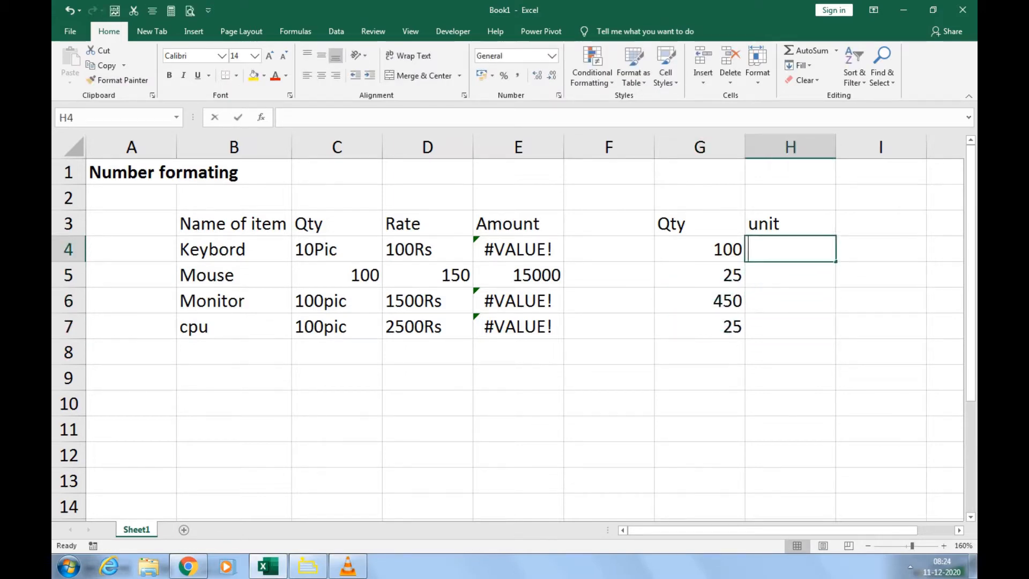
{"action": "type", "text": "pic"}
{"action": "key", "text": "Return"}
Fill "pic" down from H4 to H7 and narrow column H to suit the short unit text
{"action": "key", "text": "Up"}
{"action": "key", "text": "shift+Down"}
{"action": "key", "text": "shift+Down"}
{"action": "key", "text": "shift+Down"}
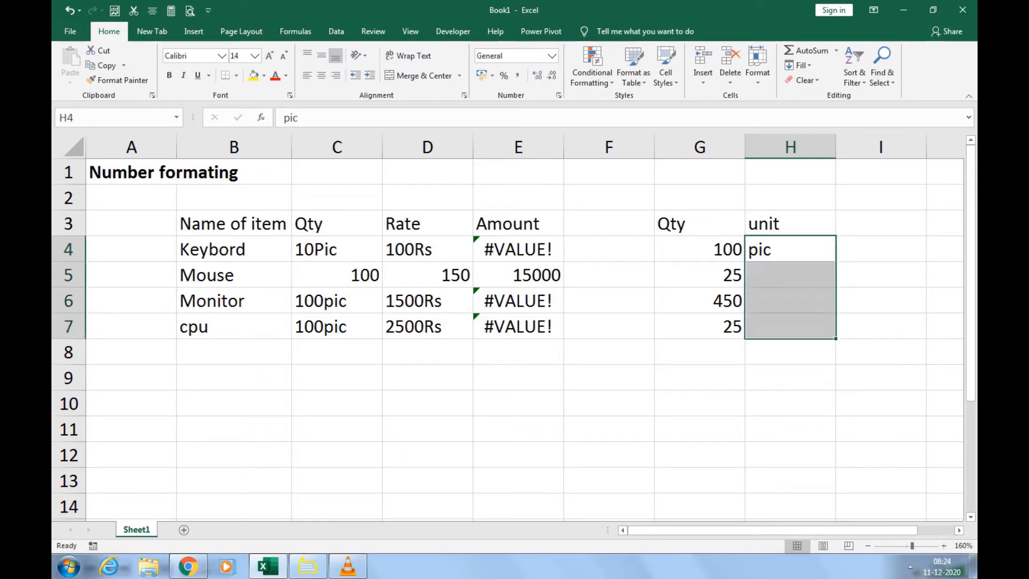
{"action": "key", "text": "ctrl+e"}
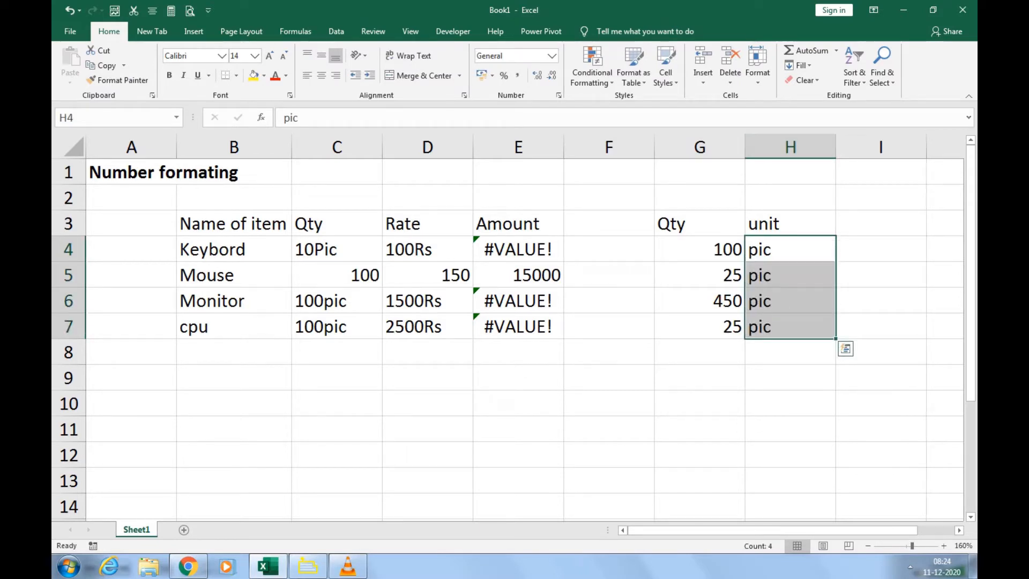
{"action": "left_click_drag", "start_coordinate": [835, 147], "coordinate": [786, 147]}
{"action": "left_click", "coordinate": [765, 301]}
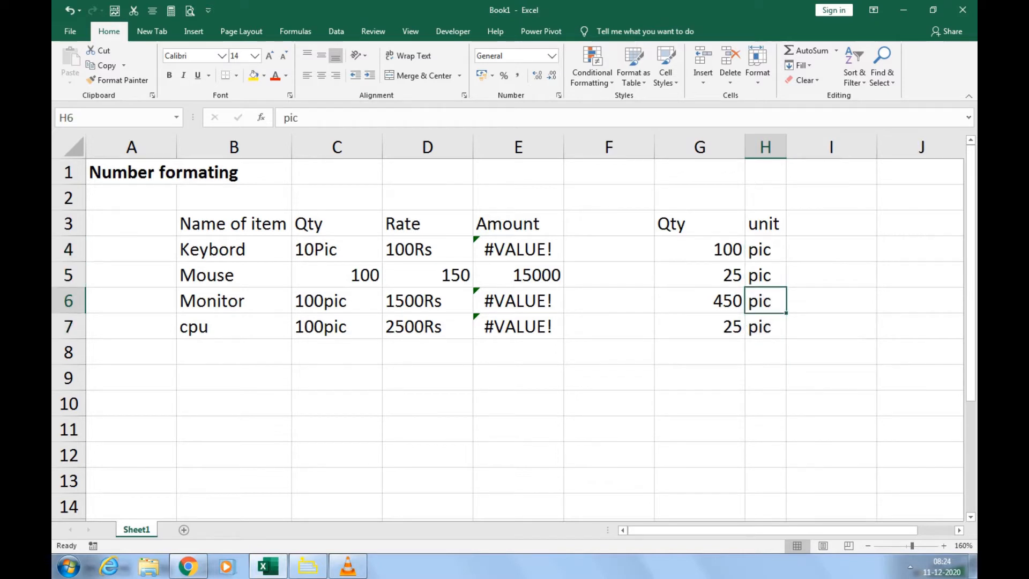
Compare the separate quantities in G4:G7 with their unit labels in H4:H7
{"action": "left_click_drag", "start_coordinate": [700, 249], "coordinate": [721, 327]}
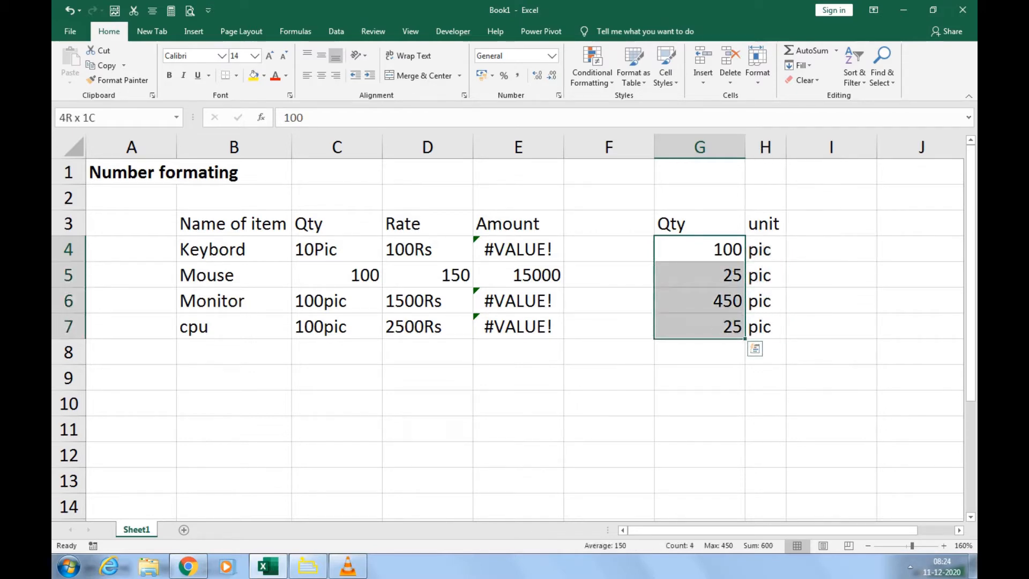
{"action": "left_click_drag", "start_coordinate": [759, 250], "coordinate": [759, 327]}
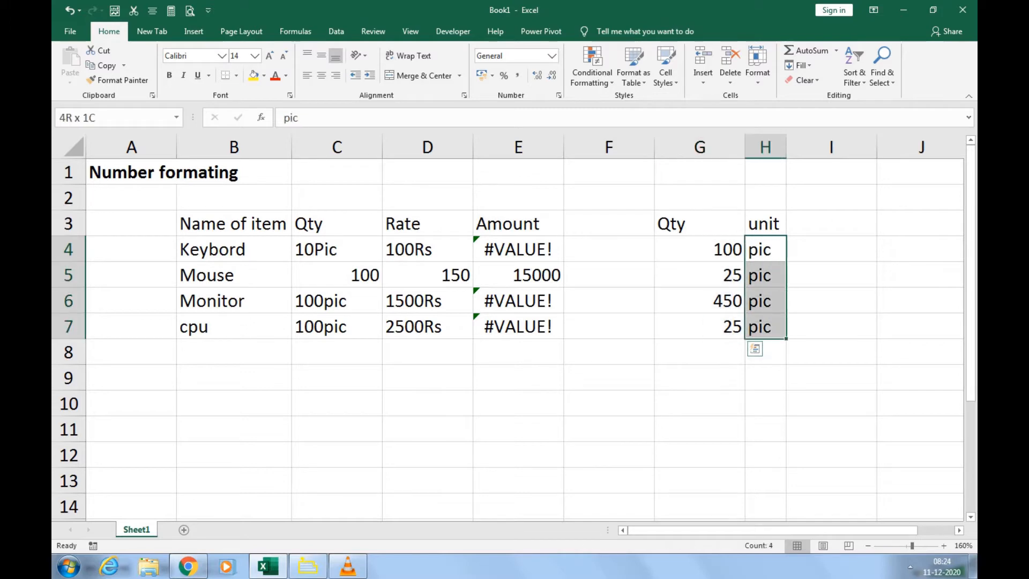
{"action": "key", "text": "shift+Left"}
{"action": "key", "text": "shift+Right"}
{"action": "key", "text": "shift+Left"}
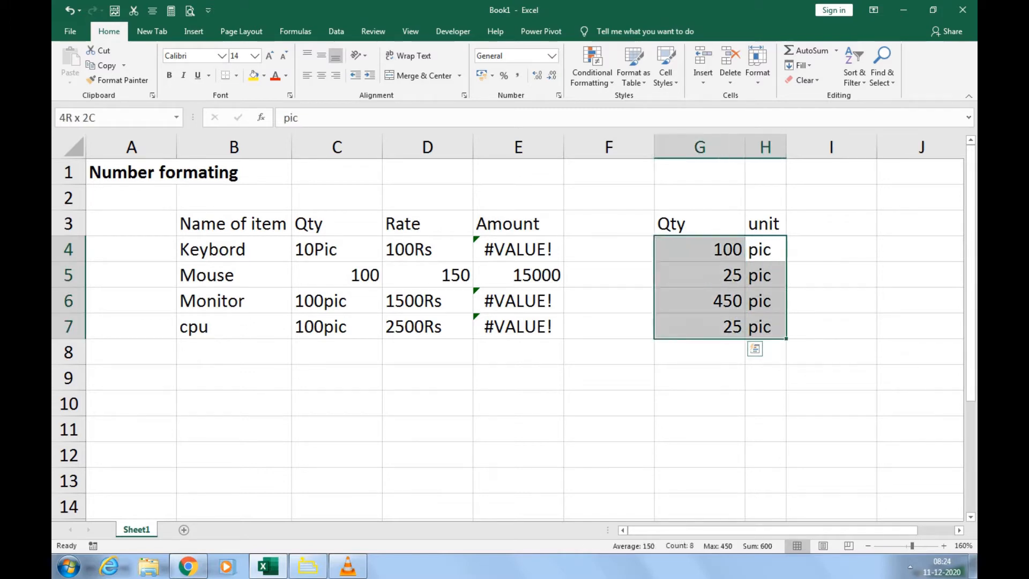
{"action": "key", "text": "shift+Right"}
{"action": "key", "text": "shift+Left"}
{"action": "key", "text": "shift+Right"}
{"action": "key", "text": "shift+Left"}
{"action": "key", "text": "shift+Right"}
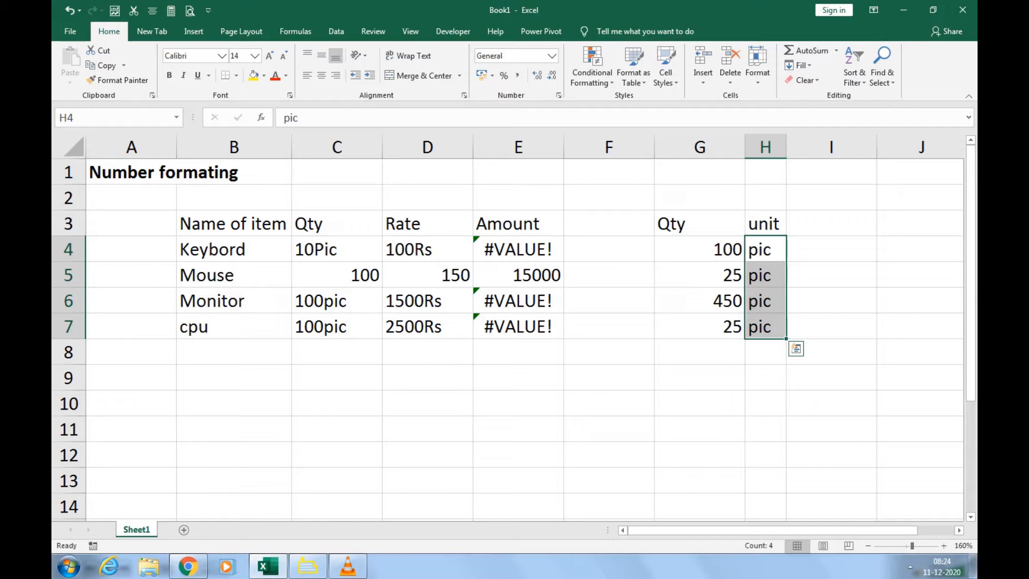
Fill the item table's header row B3:E3 with yellow
{"action": "left_click_drag", "start_coordinate": [234, 223], "coordinate": [518, 223]}
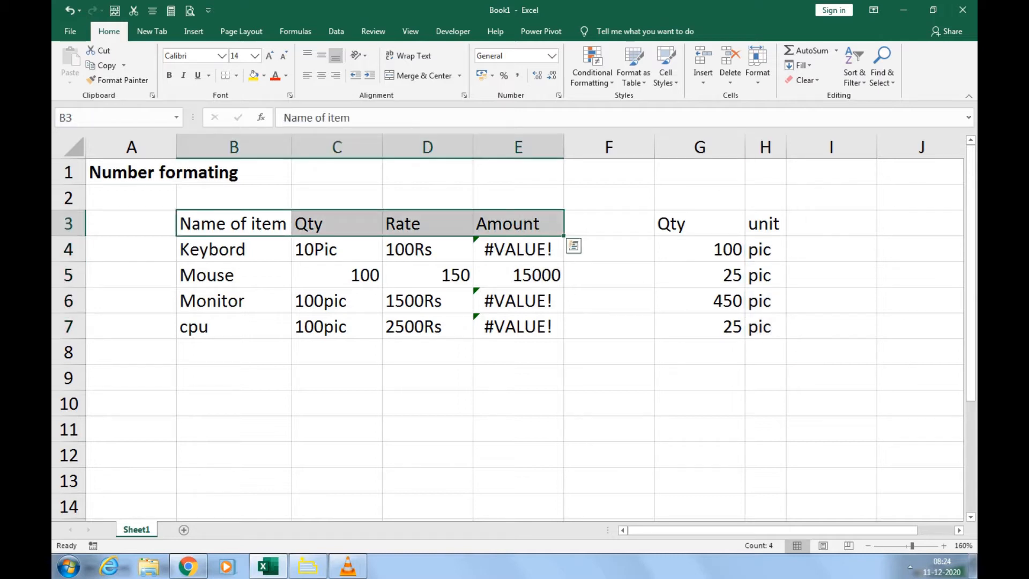
{"action": "left_click", "coordinate": [253, 76]}
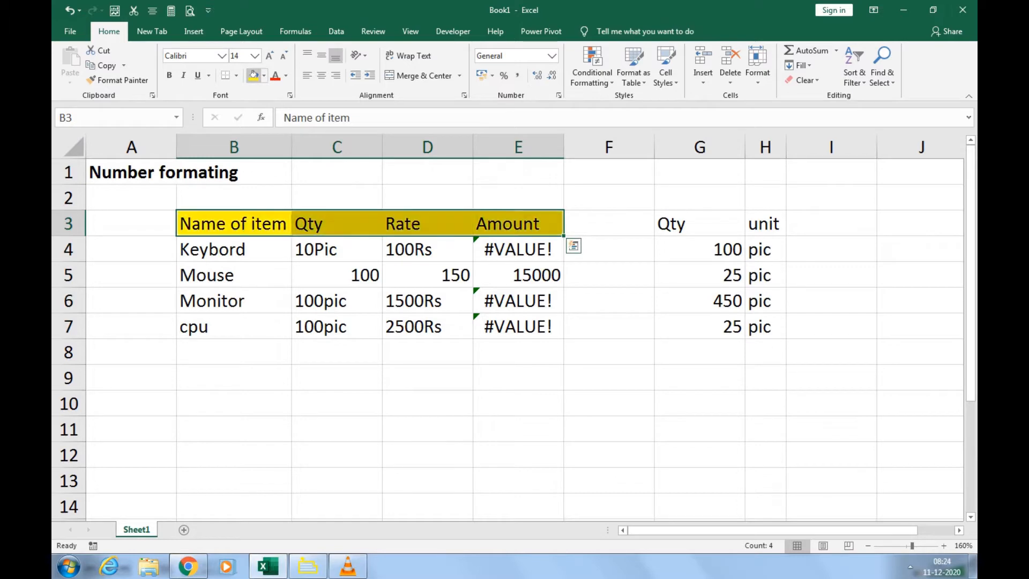
{"action": "left_click", "coordinate": [337, 300]}
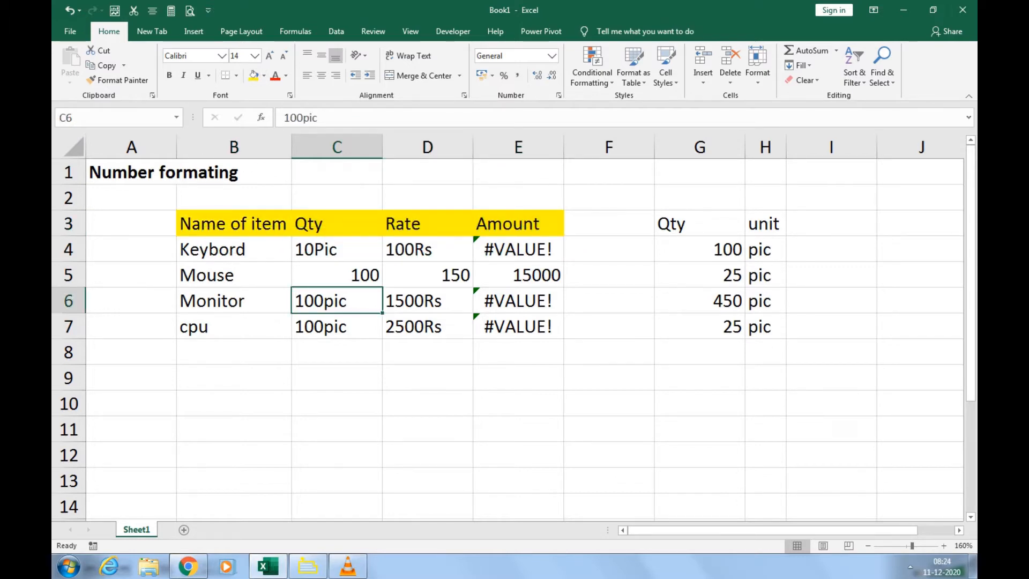
Clear the quantity, rate and amount cells C4:E7 of the item table, leaving C4 empty
{"action": "left_click_drag", "start_coordinate": [337, 249], "coordinate": [518, 326]}
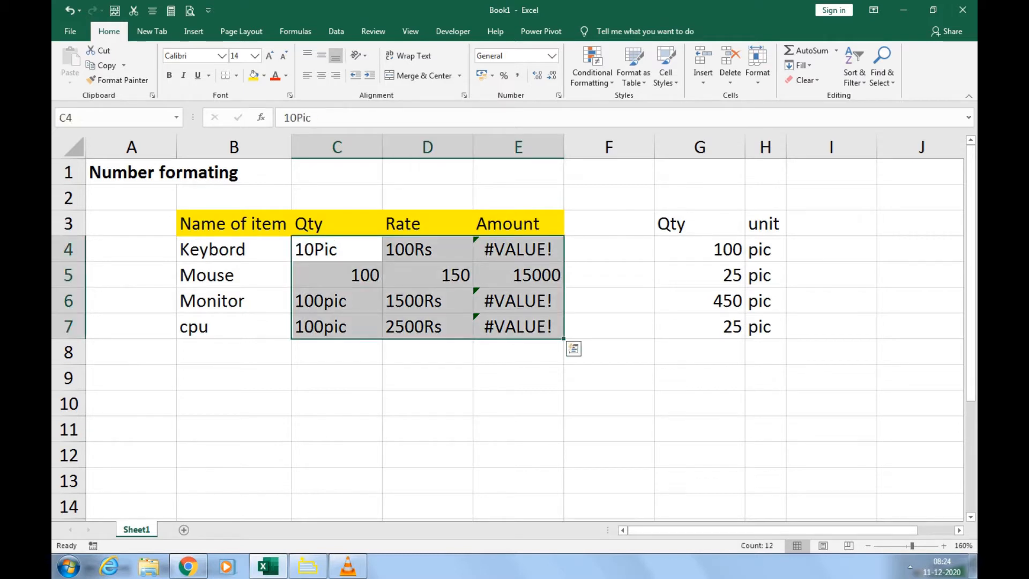
{"action": "key", "text": "Delete"}
{"action": "key", "text": "Left"}
{"action": "key", "text": "Right"}
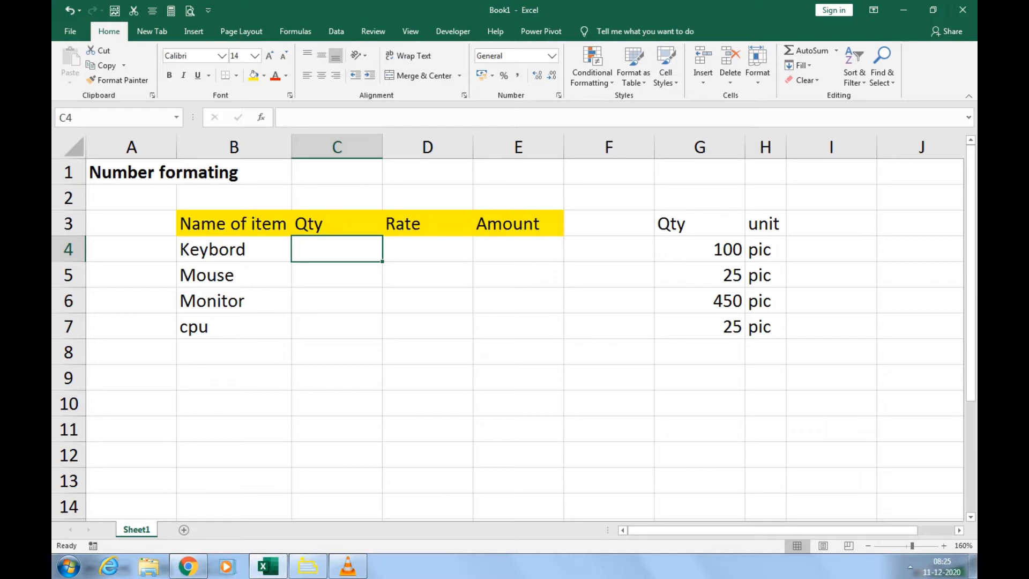
{"action": "type", "text": "10"}
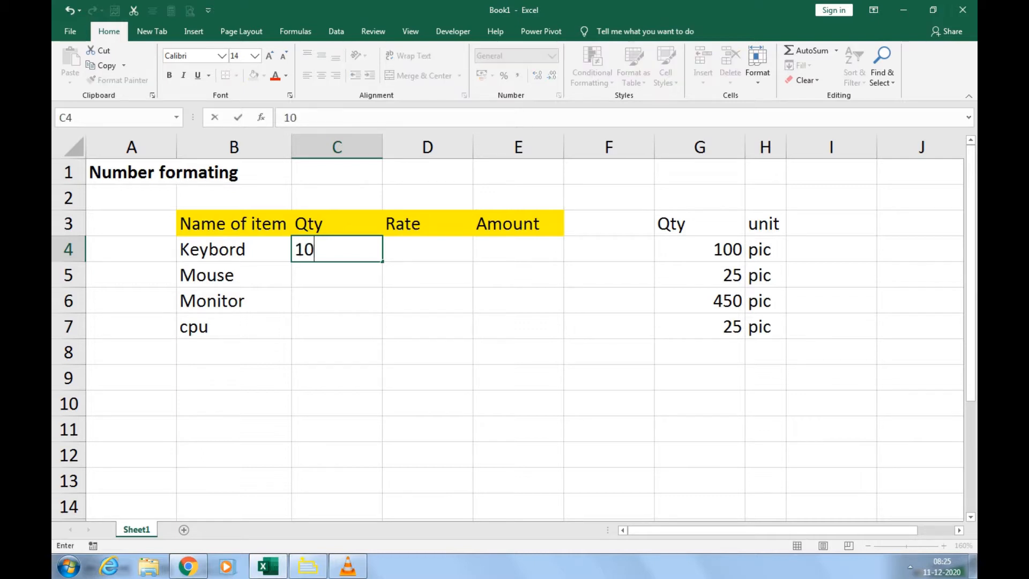
{"action": "key", "text": "Escape"}
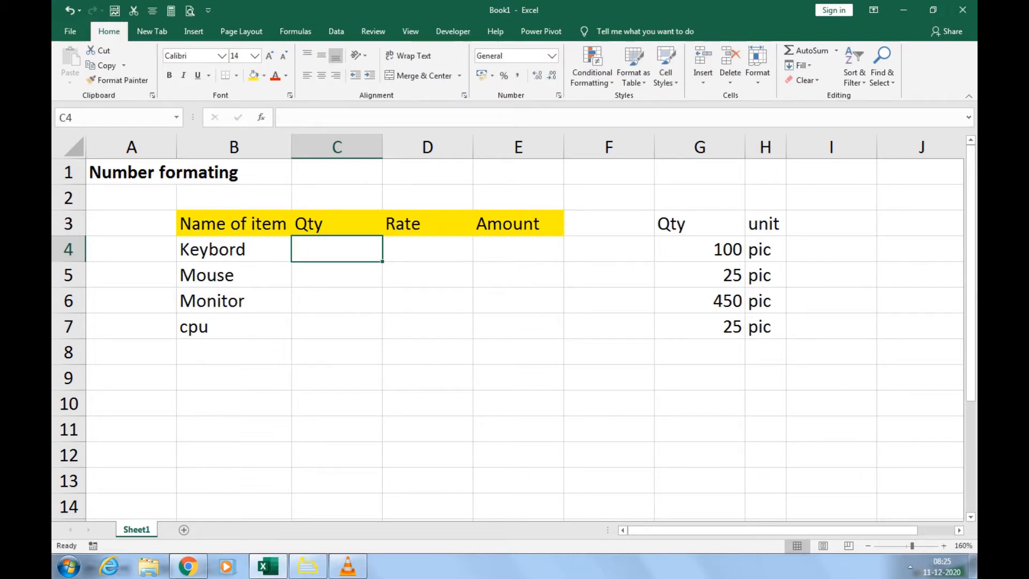
Apply the custom number format 00"Pic" to the Qty cells C4:C7
{"action": "key", "text": "shift+Down"}
{"action": "key", "text": "shift+Down"}
{"action": "key", "text": "shift+Down"}
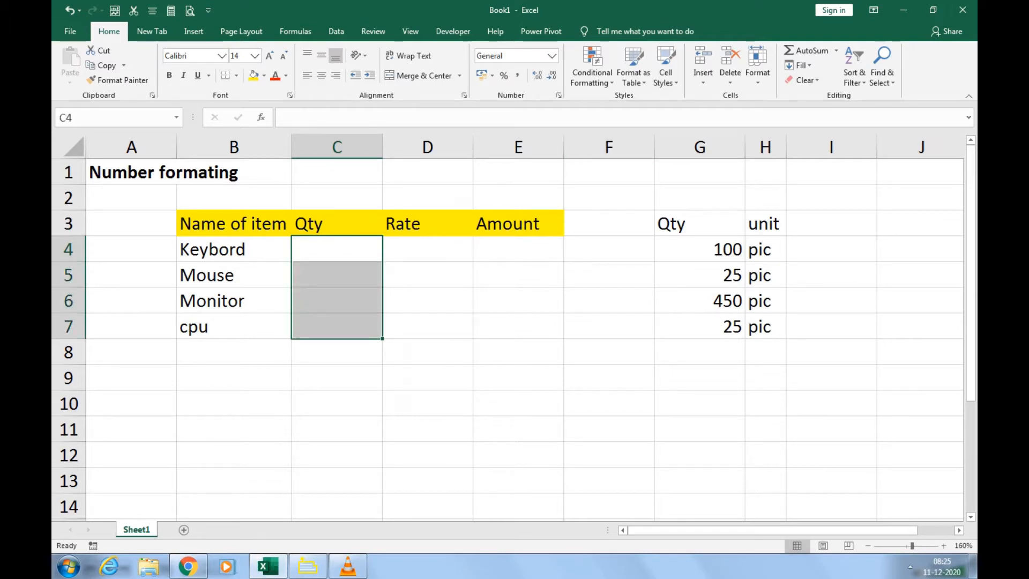
{"action": "key", "text": "ctrl+1"}
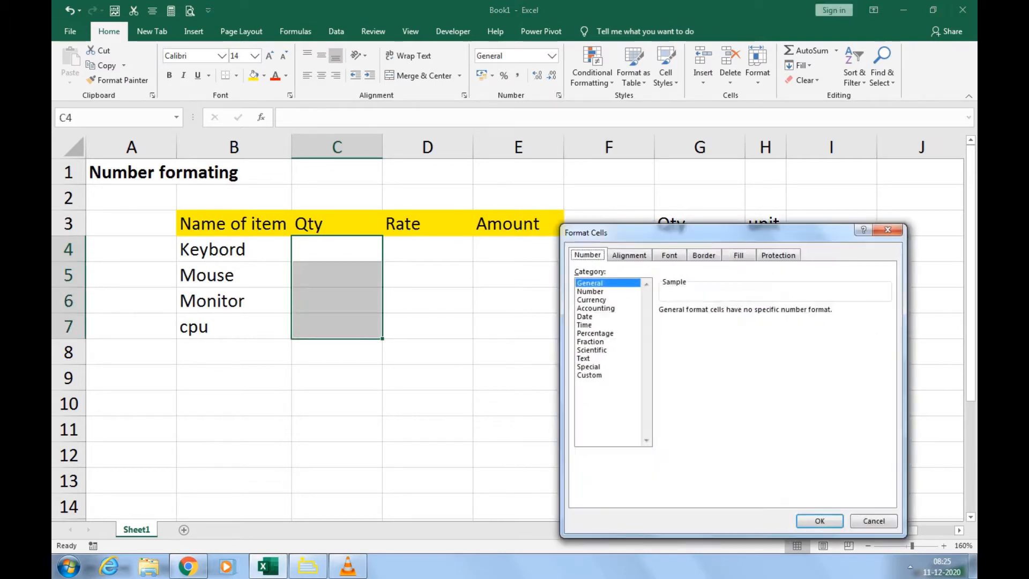
{"action": "left_click", "coordinate": [589, 375]}
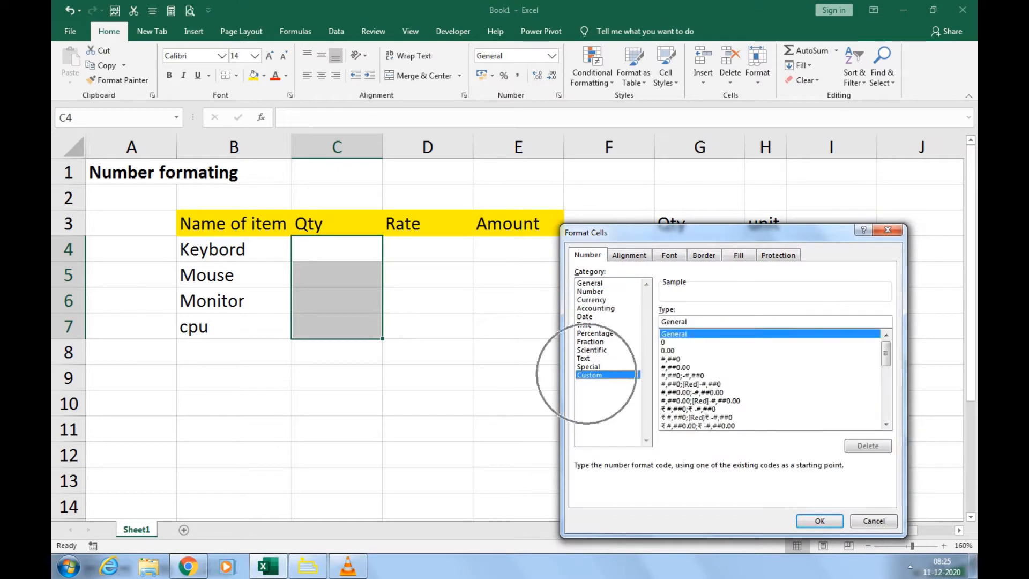
{"action": "key", "text": "Tab"}
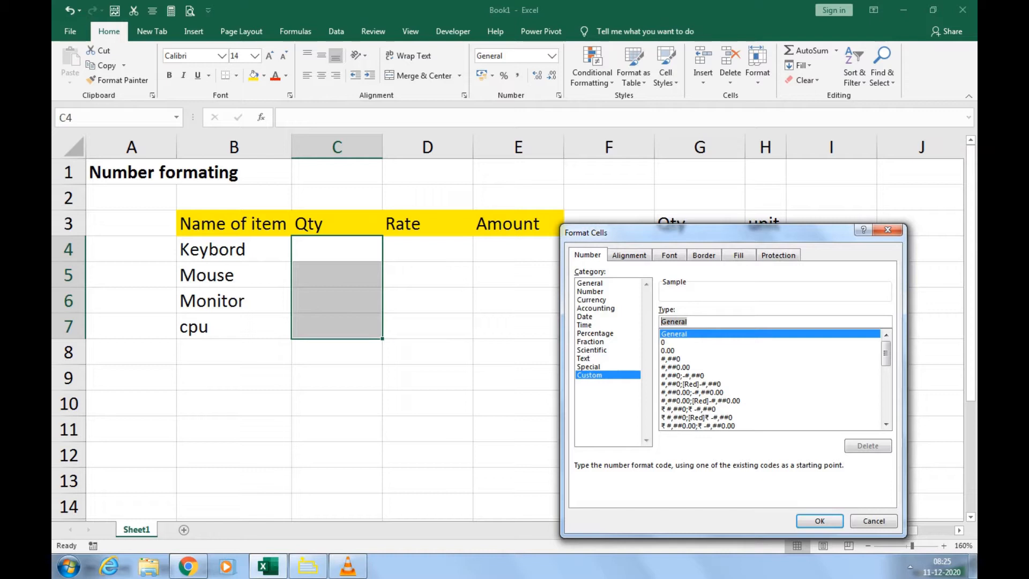
{"action": "type", "text": "00"}
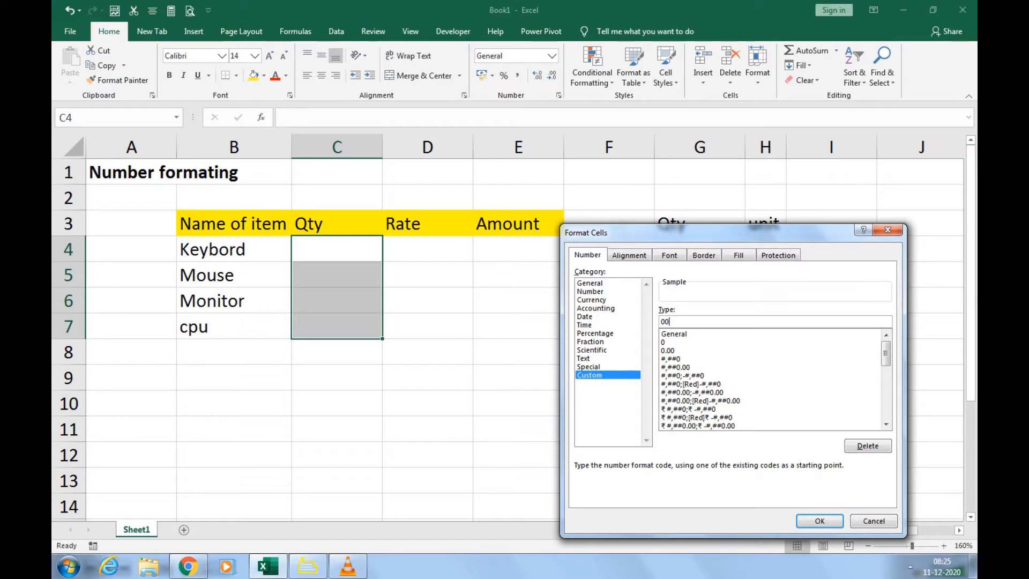
{"action": "type", "text": "Pic\""}
{"action": "key", "text": "Return"}
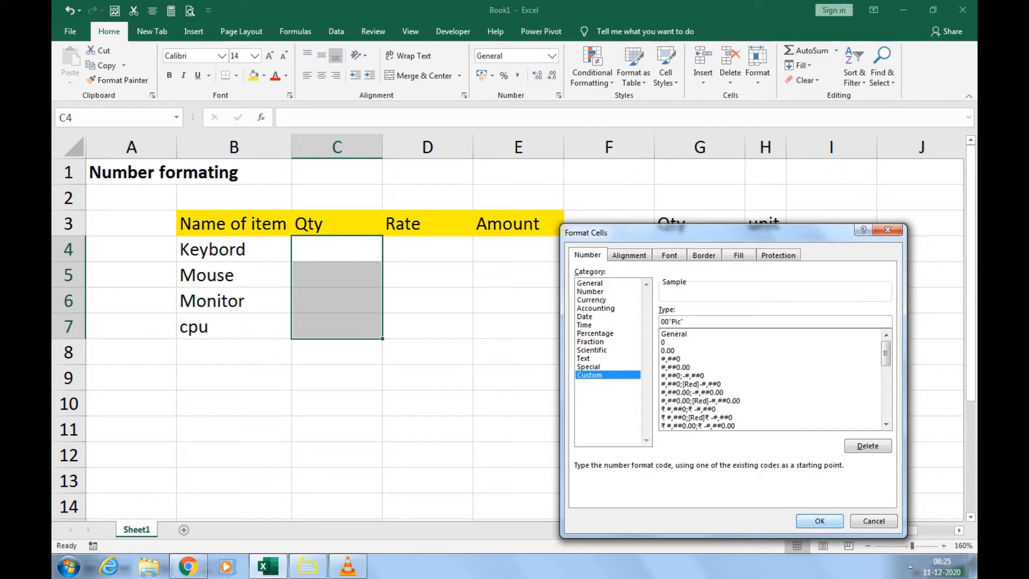
Apply the custom number format 0000"Rs." to the Rate cells D4:D7
{"action": "left_click_drag", "start_coordinate": [427, 249], "coordinate": [427, 326]}
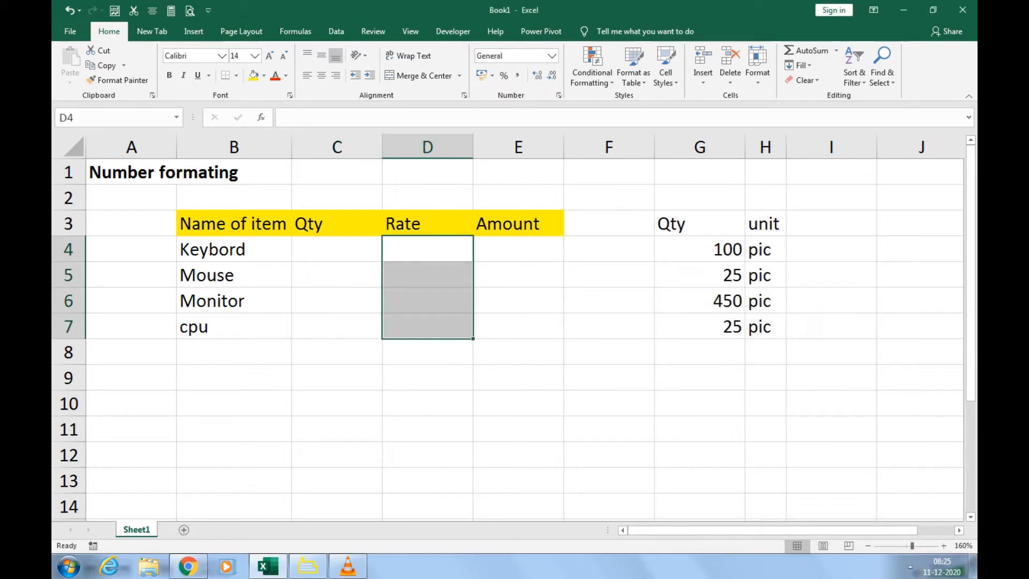
{"action": "key", "text": "ctrl+1"}
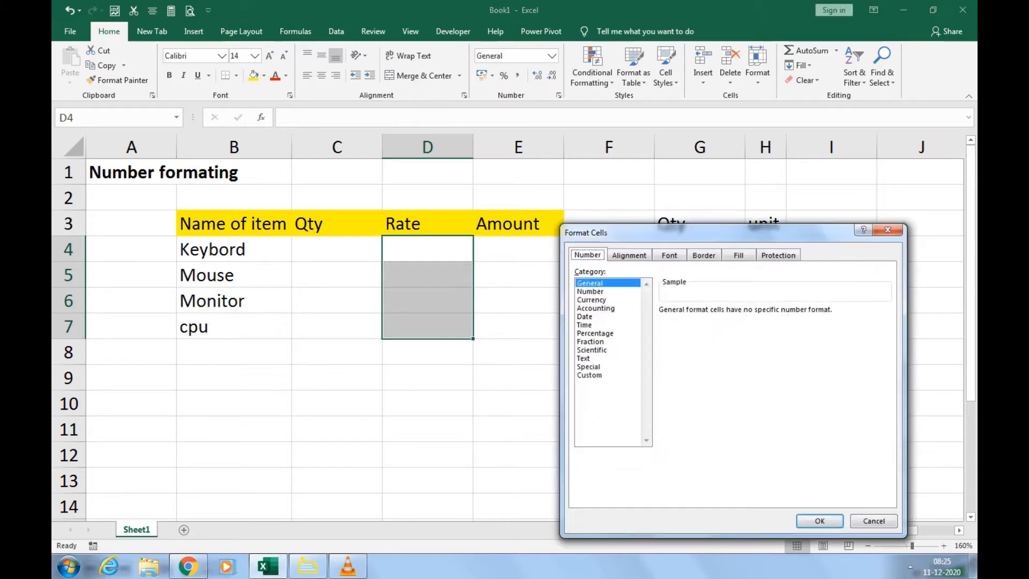
{"action": "left_click", "coordinate": [590, 375]}
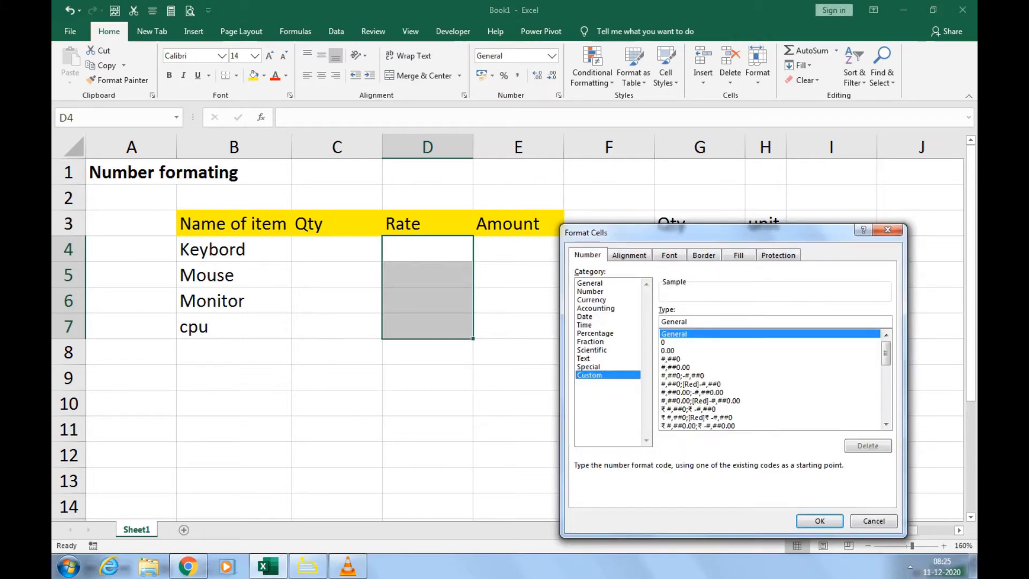
{"action": "key", "text": "Tab"}
{"action": "type", "text": "000"}
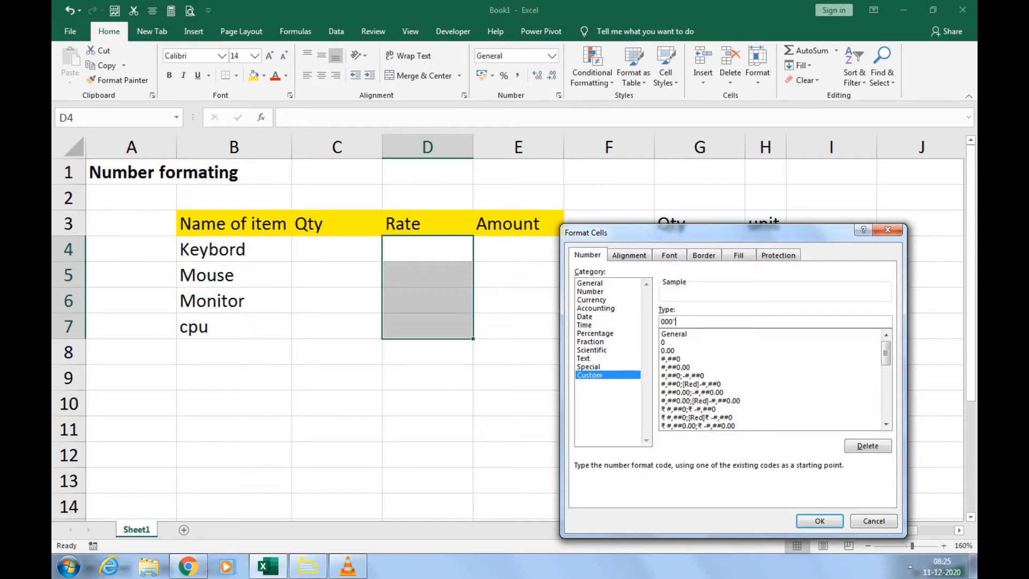
{"action": "key", "text": "BackSpace"}
{"action": "type", "text": "0"}
{"action": "type", "text": "'"}
{"action": "type", "text": "Rs"}
{"action": "type", "text": ".\""}
{"action": "key", "text": "Return"}
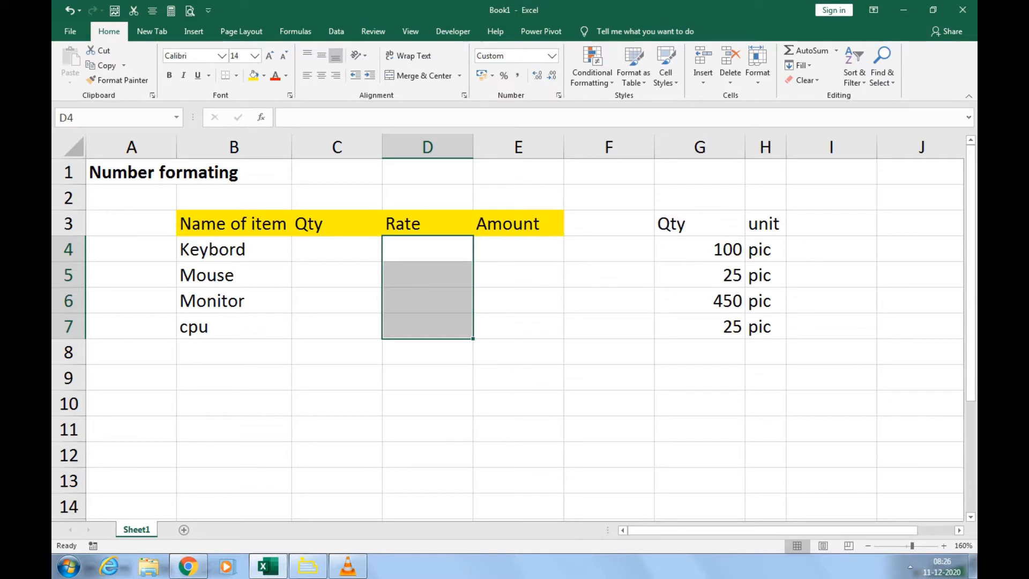
Write the format codes 00"Pic" in C2 and 000"Rs." in D2, above the Qty and Rate headers
{"action": "left_click", "coordinate": [337, 198]}
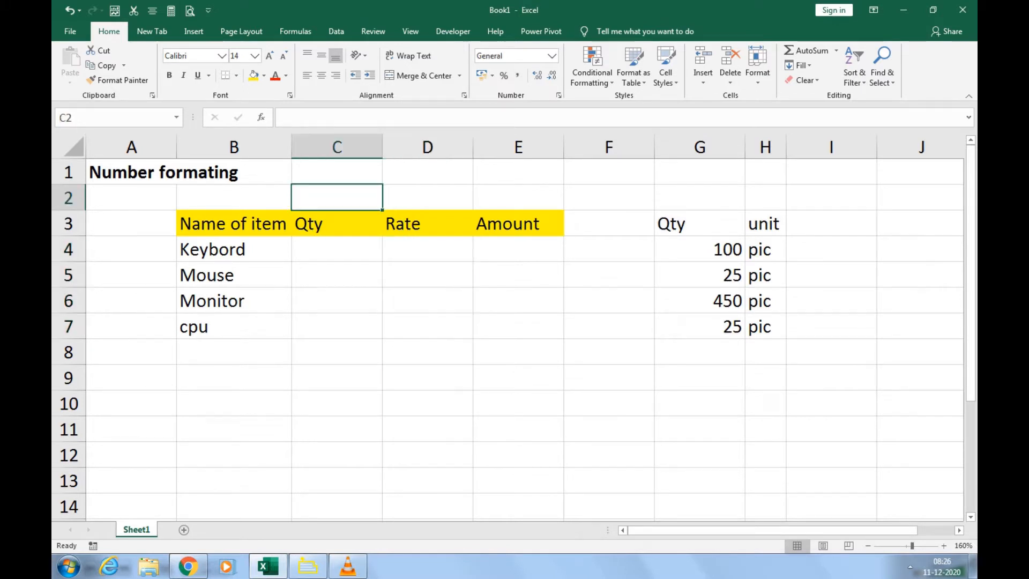
{"action": "type", "text": "00"}
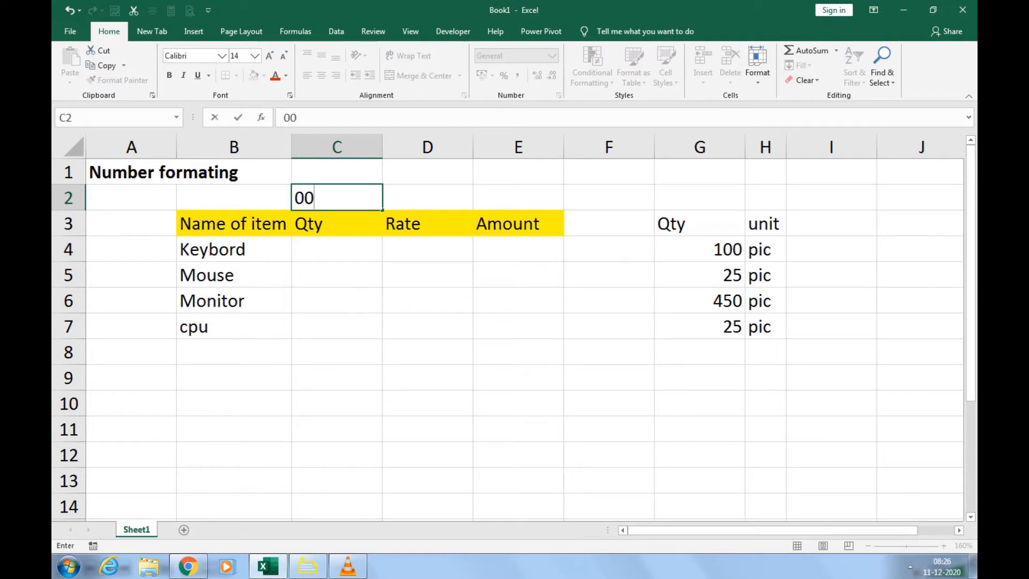
{"action": "type", "text": "\"Pic\""}
{"action": "key", "text": "Return"}
{"action": "key", "text": "Up"}
{"action": "key", "text": "Right"}
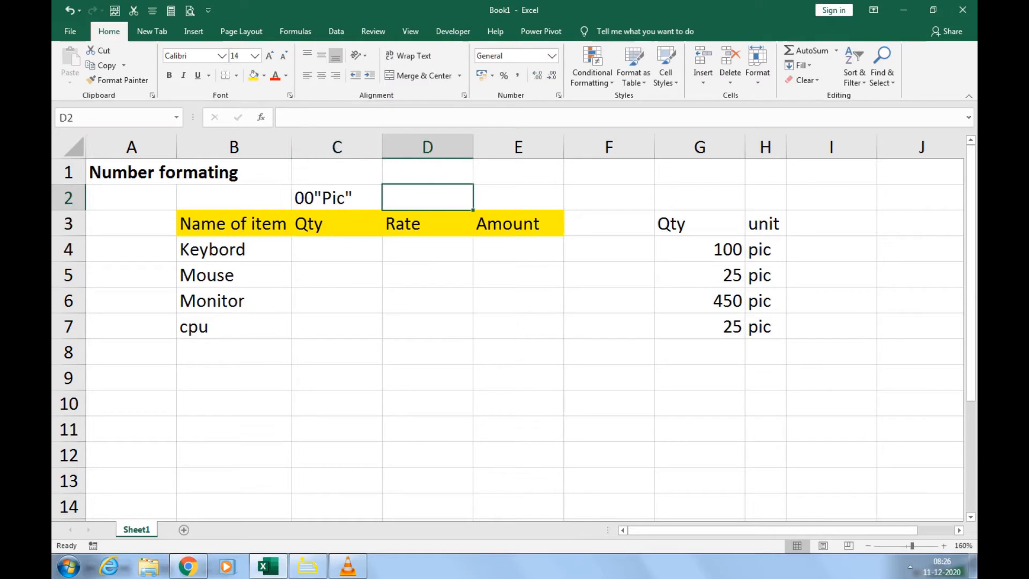
{"action": "type", "text": "000\""}
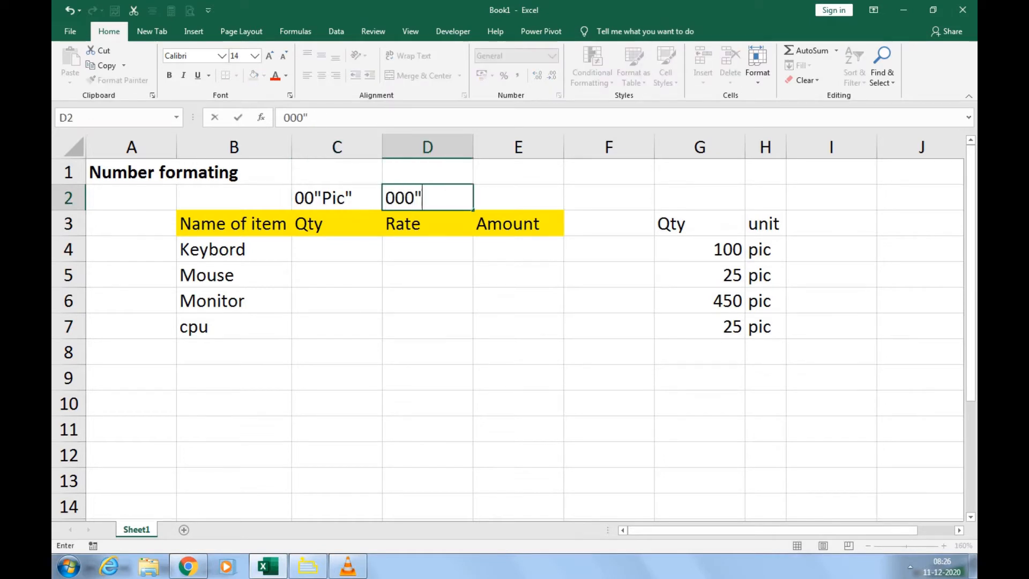
{"action": "type", "text": "Rs.\""}
{"action": "key", "text": "Return"}
Enter the quantities 5, 4, 8 and 5 in the Qty cells C4:C7
{"action": "key", "text": "Left"}
{"action": "key", "text": "Down"}
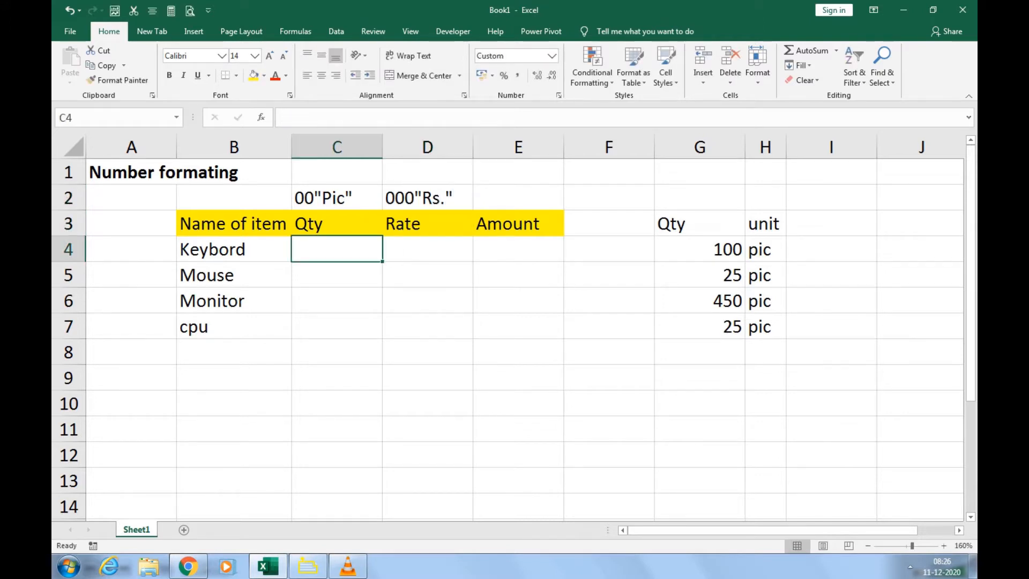
{"action": "type", "text": "5"}
{"action": "key", "text": "Return"}
{"action": "type", "text": "4"}
{"action": "key", "text": "Return"}
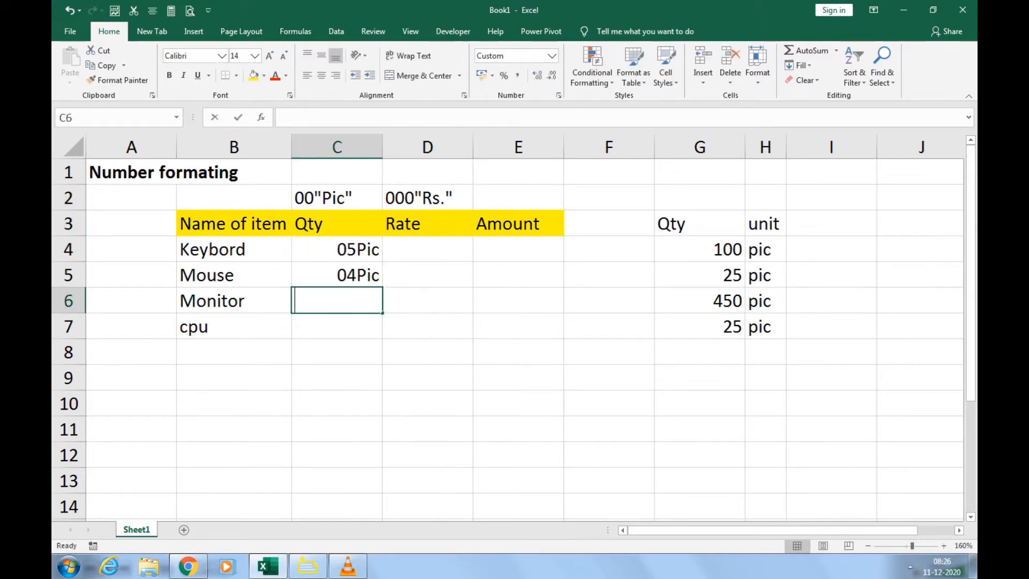
{"action": "type", "text": "8"}
{"action": "key", "text": "Return"}
{"action": "type", "text": "5"}
{"action": "key", "text": "Return"}
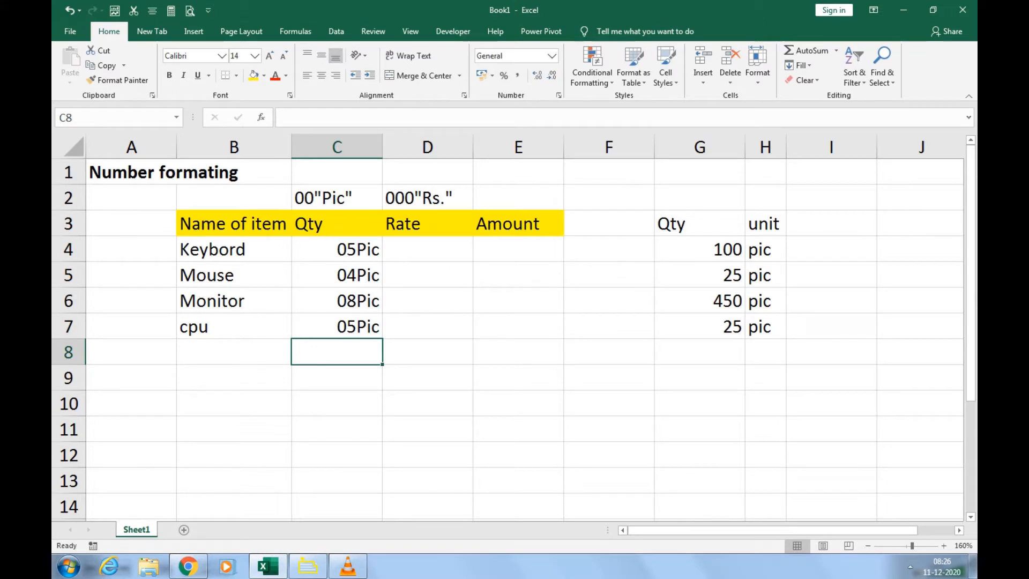
Replace the quantities in C4:C7 with 11, 15, 14 and 18
{"action": "left_click", "coordinate": [336, 249]}
{"action": "type", "text": "11"}
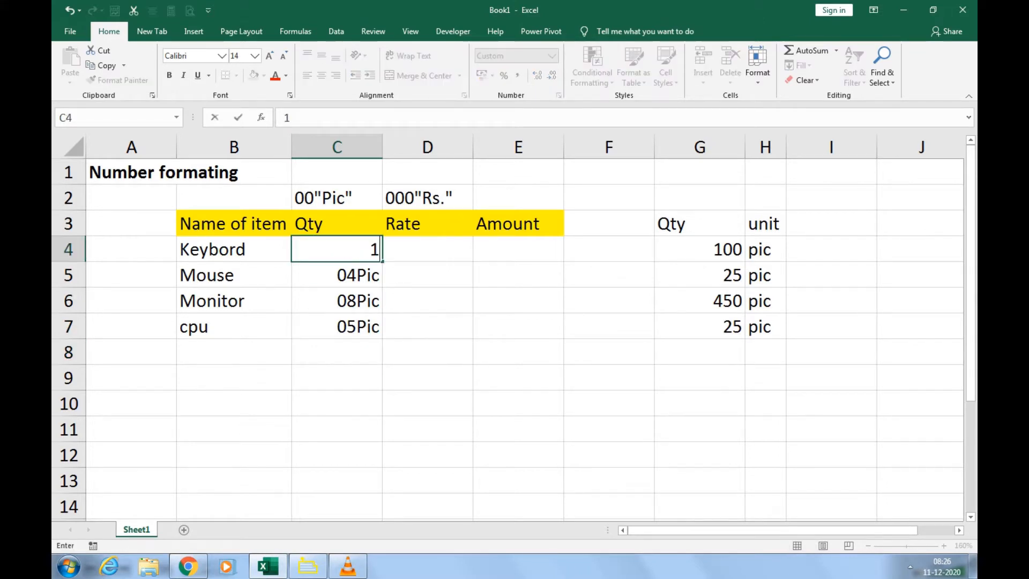
{"action": "key", "text": "Return"}
{"action": "type", "text": "15"}
{"action": "key", "text": "Return"}
{"action": "type", "text": "14"}
{"action": "key", "text": "Return"}
{"action": "type", "text": "18"}
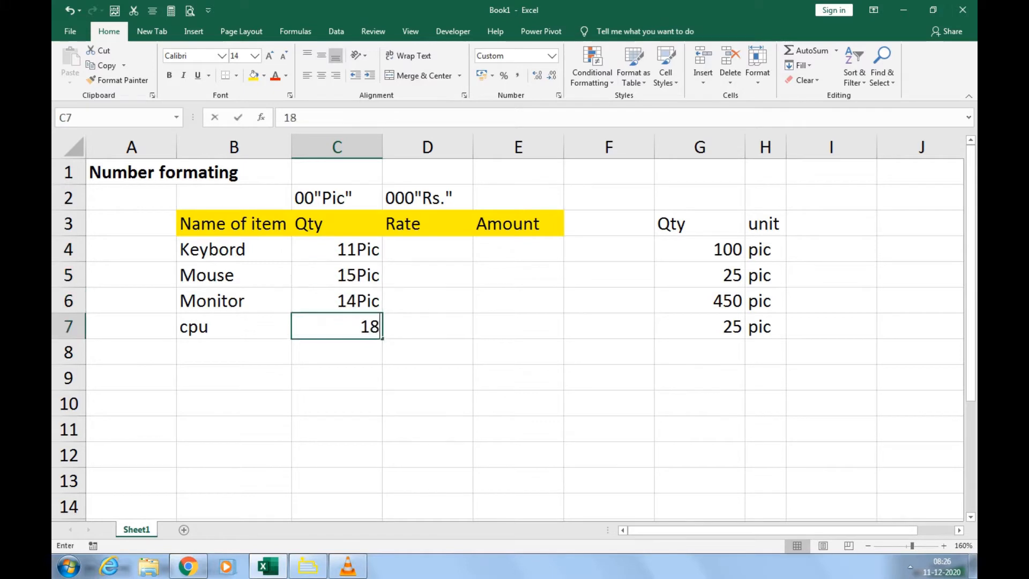
{"action": "key", "text": "Return"}
{"action": "left_click_drag", "start_coordinate": [337, 249], "coordinate": [336, 326]}
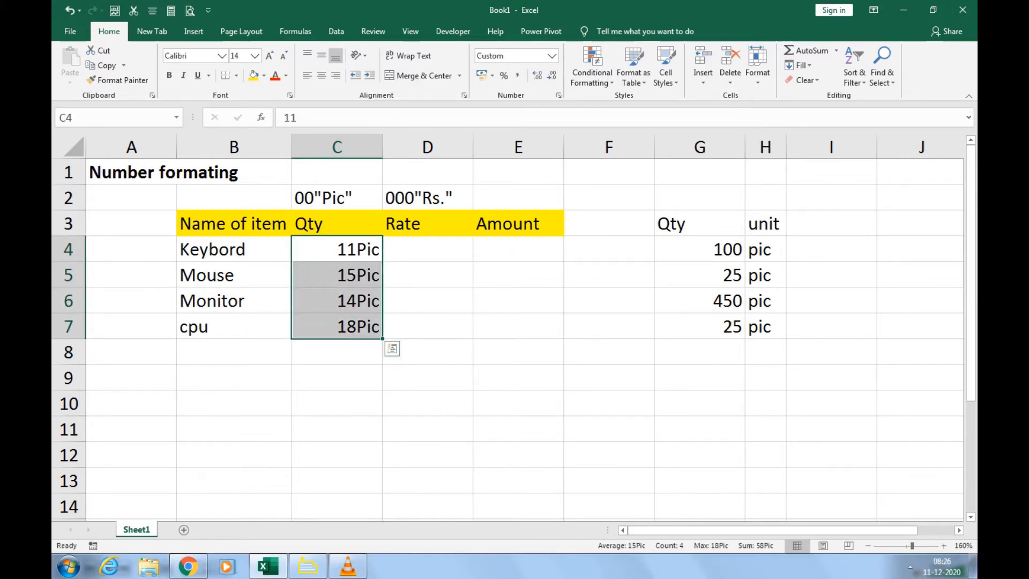
Enter the rates 2500, 1500, 500 and 2400 in the Rate cells D4:D7
{"action": "left_click", "coordinate": [428, 249]}
{"action": "type", "text": "2500"}
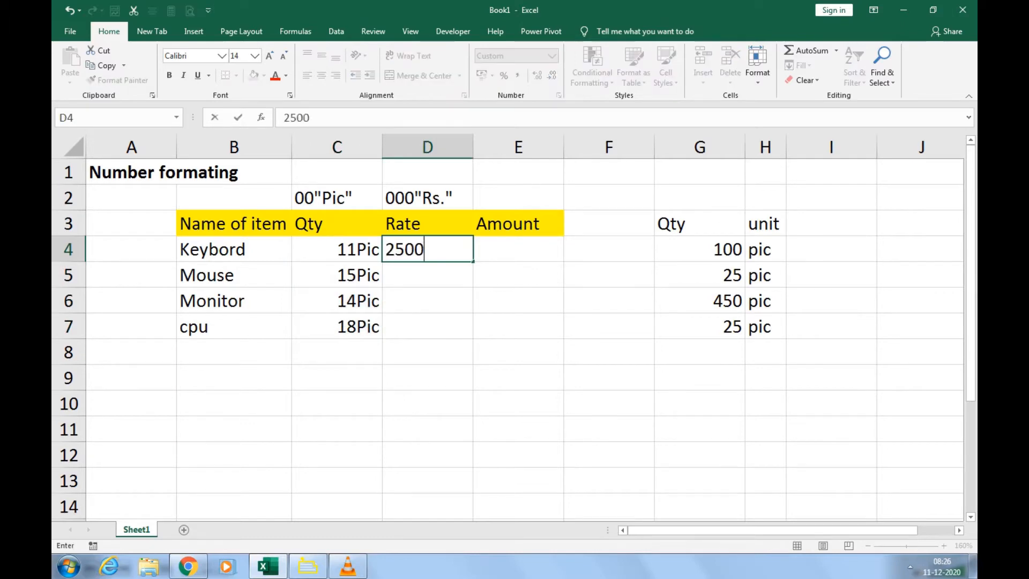
{"action": "key", "text": "Return"}
{"action": "type", "text": "1500"}
{"action": "key", "text": "Return"}
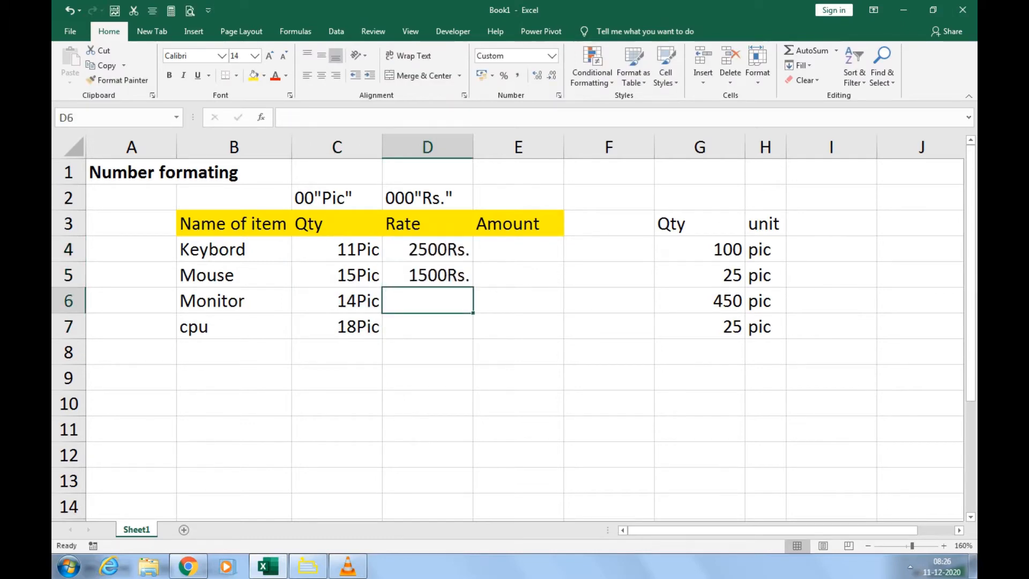
{"action": "type", "text": "500"}
{"action": "key", "text": "Return"}
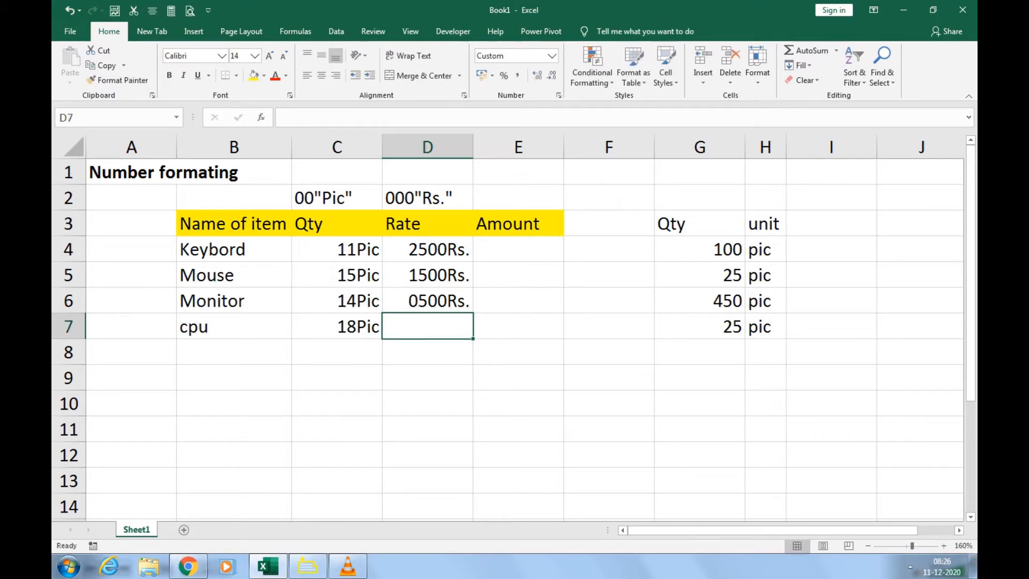
{"action": "type", "text": "2400"}
{"action": "key", "text": "Return"}
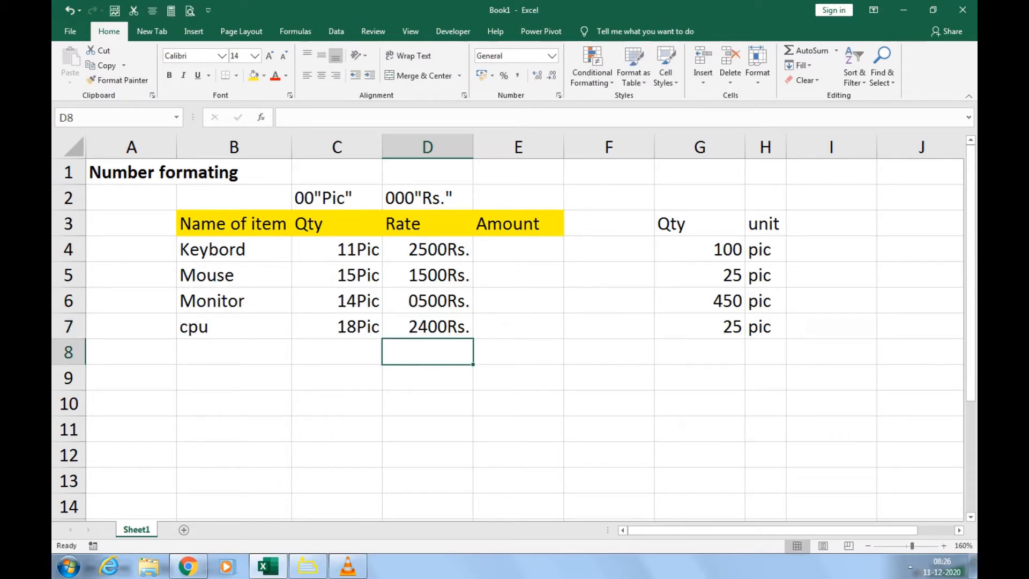
Calculate the Keybord amount in E4 with =D4*C4 and fill the formula down to E7
{"action": "left_click", "coordinate": [518, 249]}
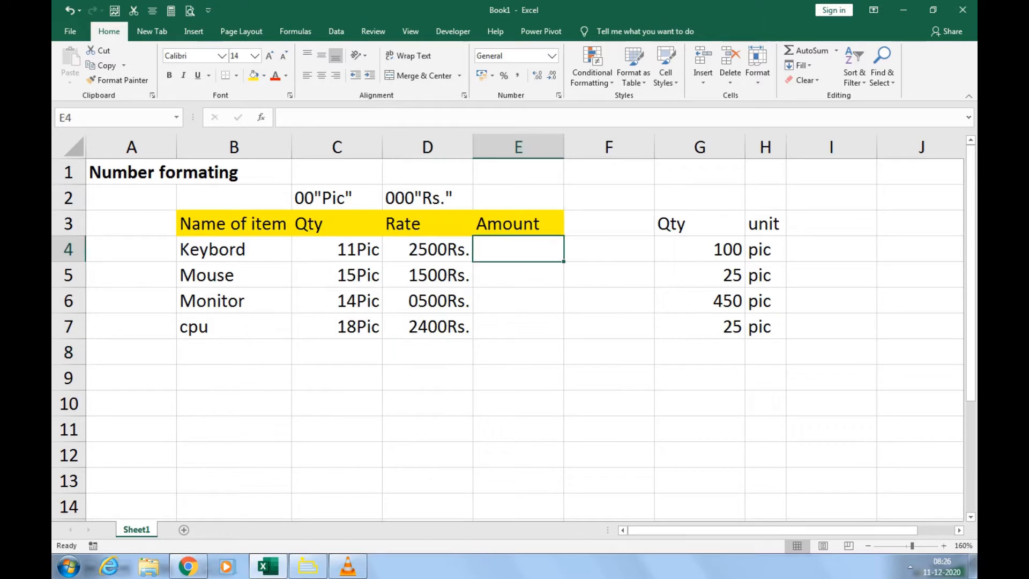
{"action": "type", "text": "="}
{"action": "key", "text": "Left"}
{"action": "type", "text": "*"}
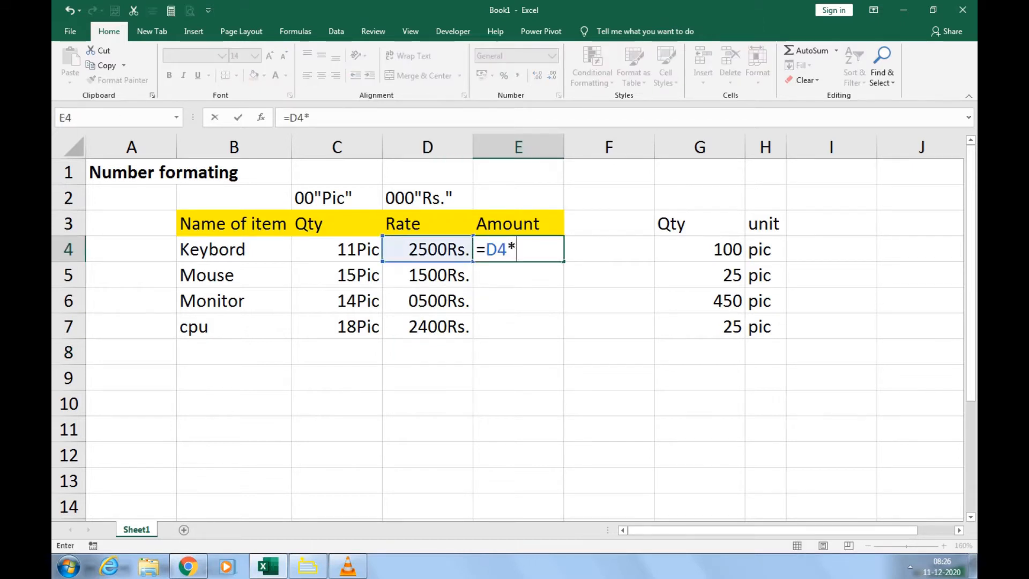
{"action": "key", "text": "Left"}
{"action": "key", "text": "Left"}
{"action": "key", "text": "Return"}
{"action": "left_click_drag", "start_coordinate": [518, 249], "coordinate": [518, 326]}
{"action": "key", "text": "ctrl+d"}
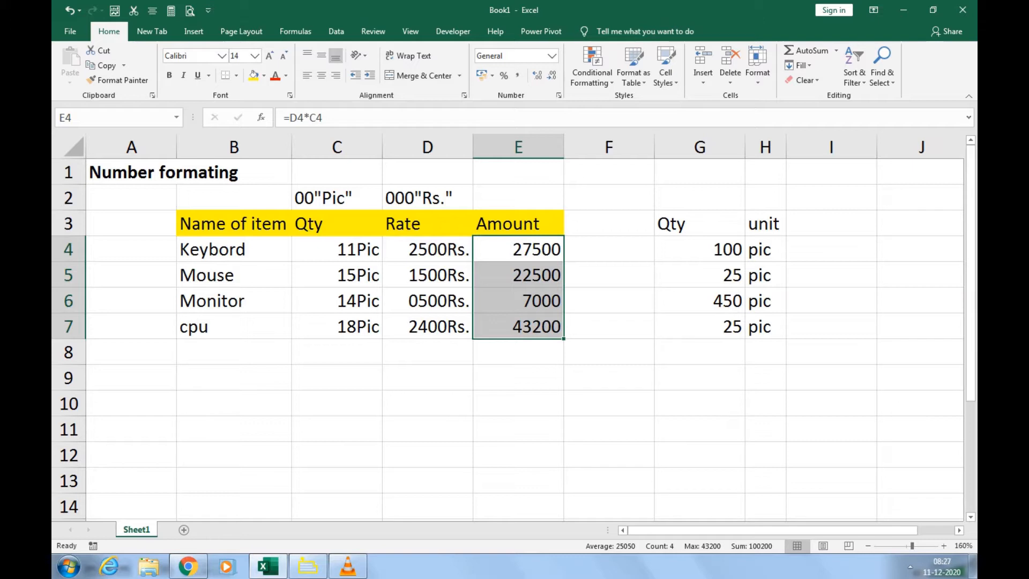
{"action": "left_click", "coordinate": [343, 247]}
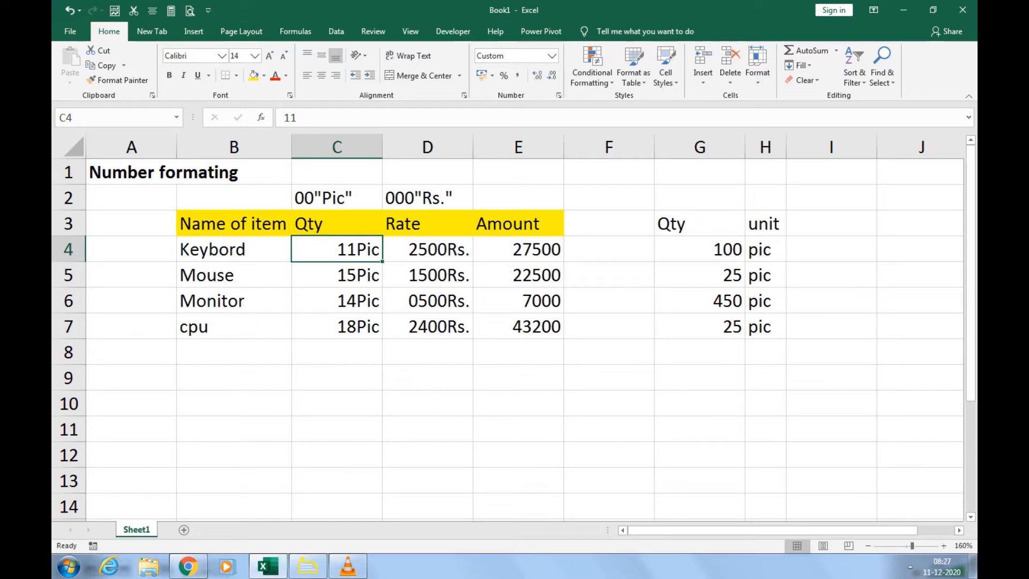
Enter the test value 100 in cells C10 and B11 below the item table
{"action": "left_click", "coordinate": [337, 403]}
{"action": "type", "text": "100"}
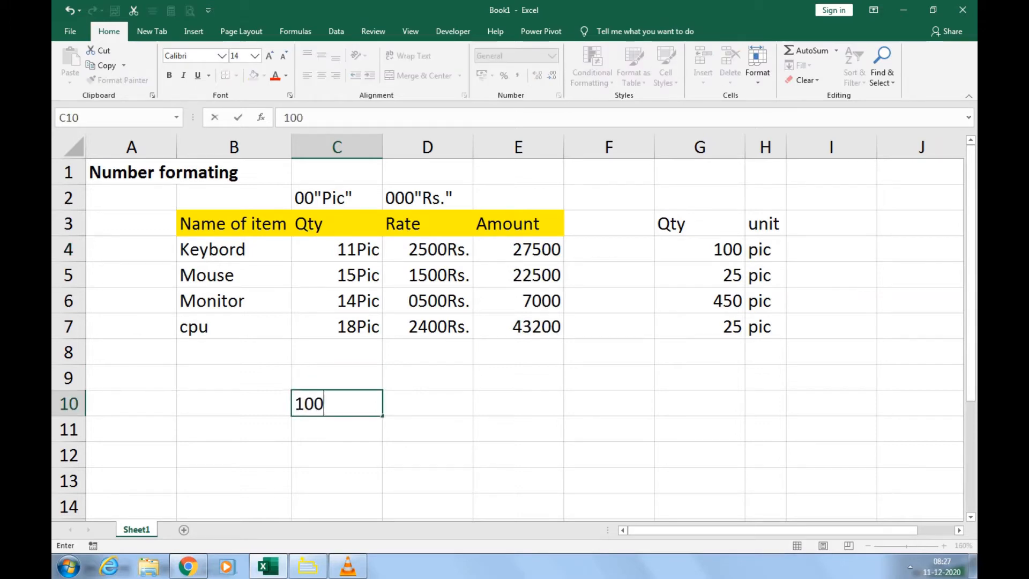
{"action": "key", "text": "Return"}
{"action": "key", "text": "Up"}
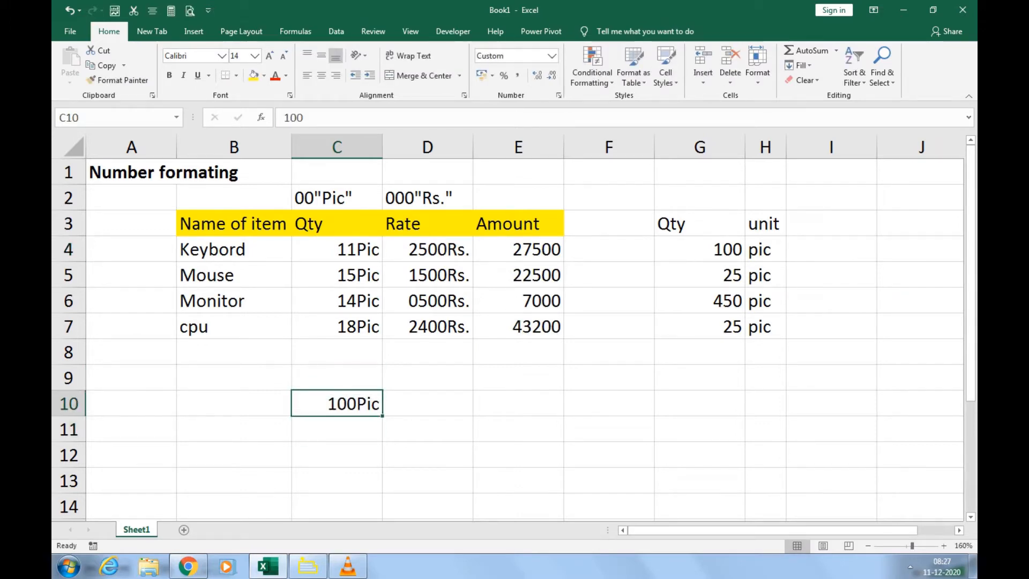
{"action": "left_click", "coordinate": [234, 429]}
{"action": "type", "text": "100"}
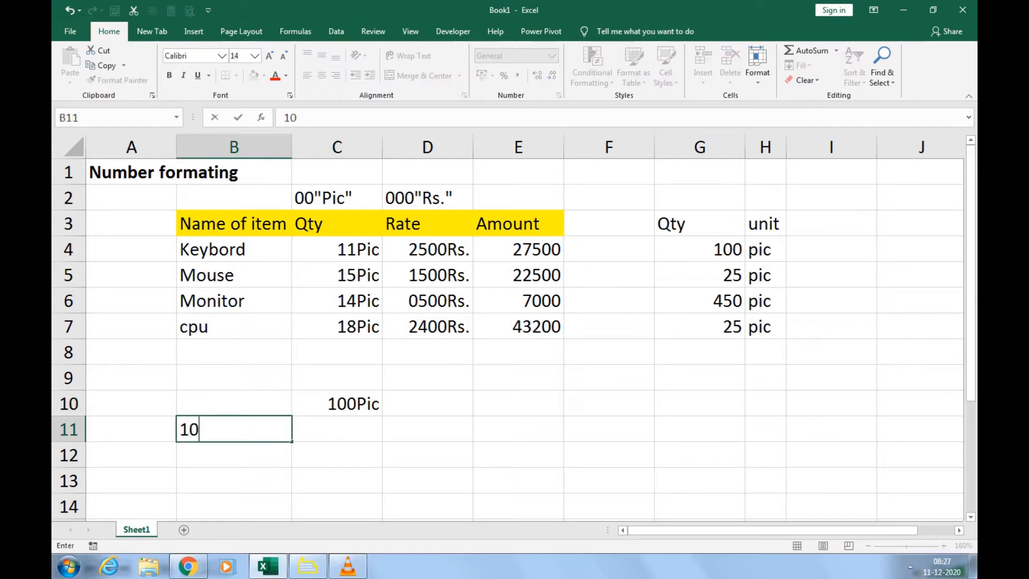
{"action": "key", "text": "Return"}
{"action": "key", "text": "Up"}
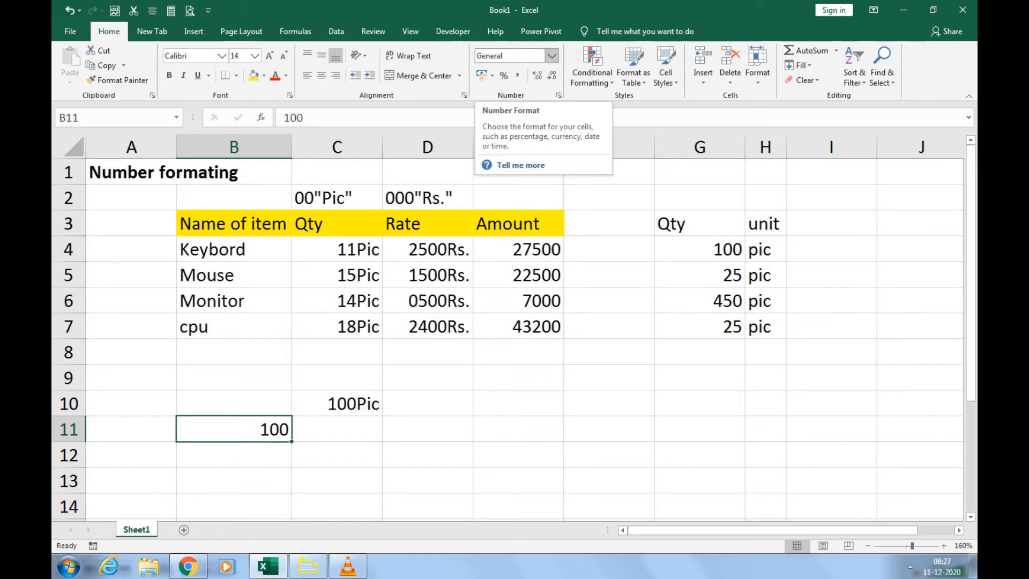
{"action": "left_click", "coordinate": [518, 404]}
Set the Keybord quantity in C4 to 36 and the Mouse rate in D5 to 6000
{"action": "left_click", "coordinate": [336, 249]}
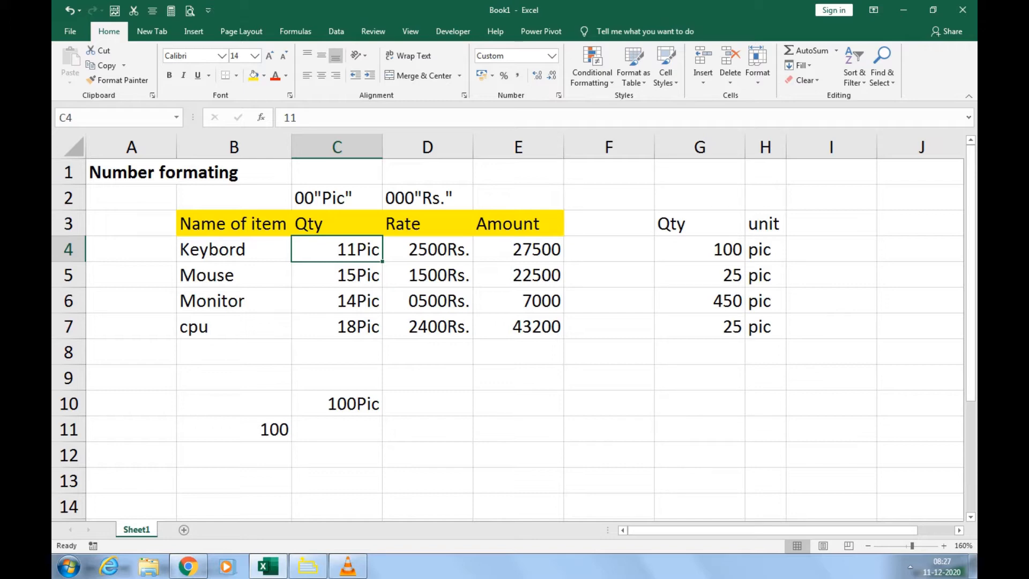
{"action": "type", "text": "36"}
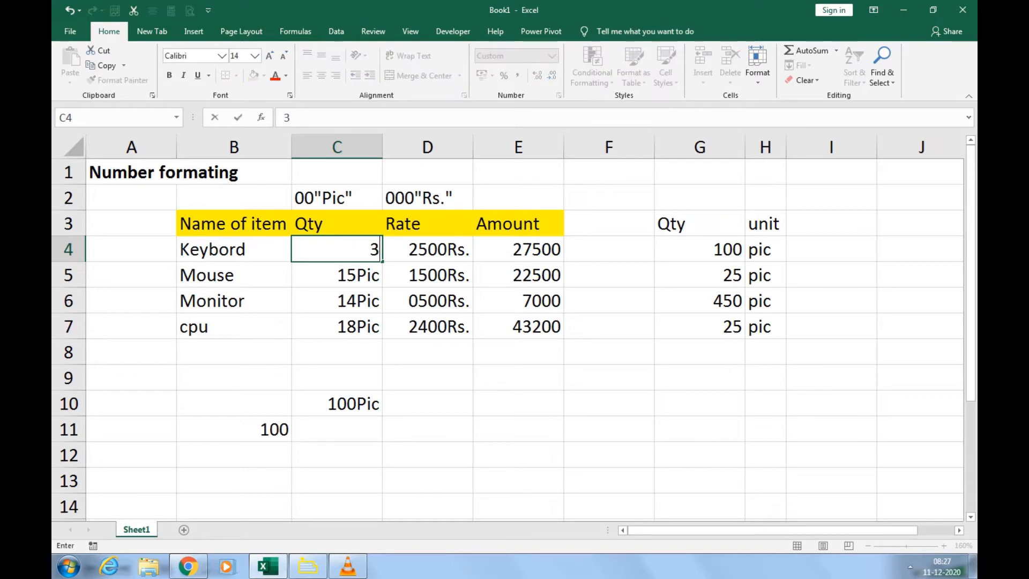
{"action": "key", "text": "Return"}
{"action": "key", "text": "Up"}
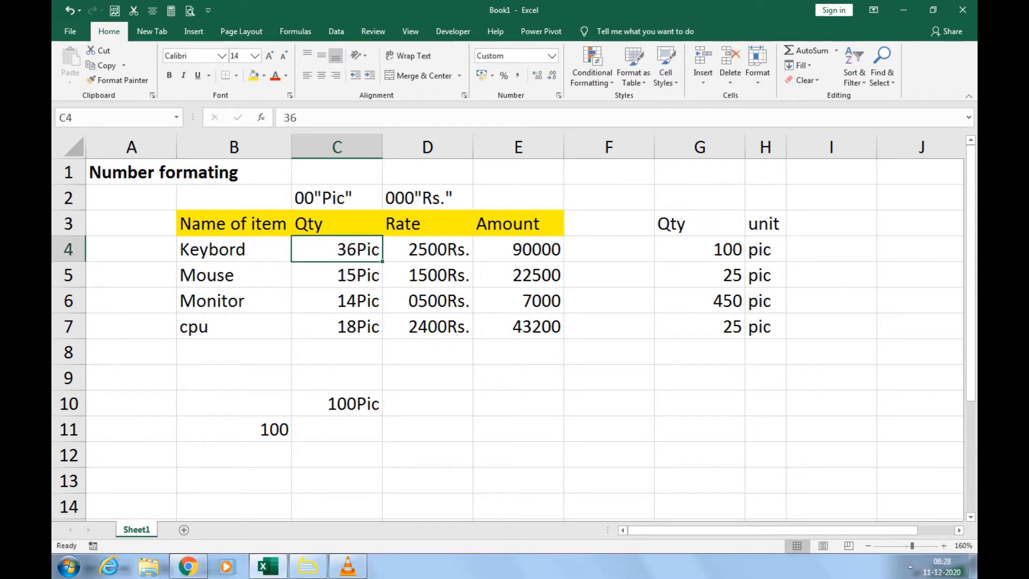
{"action": "left_click", "coordinate": [426, 275]}
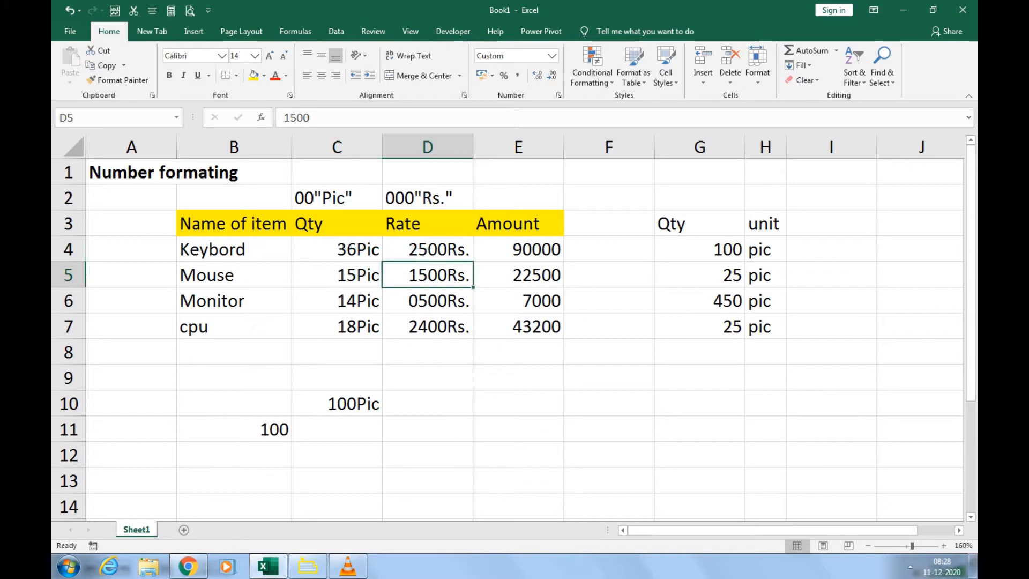
{"action": "type", "text": "6000"}
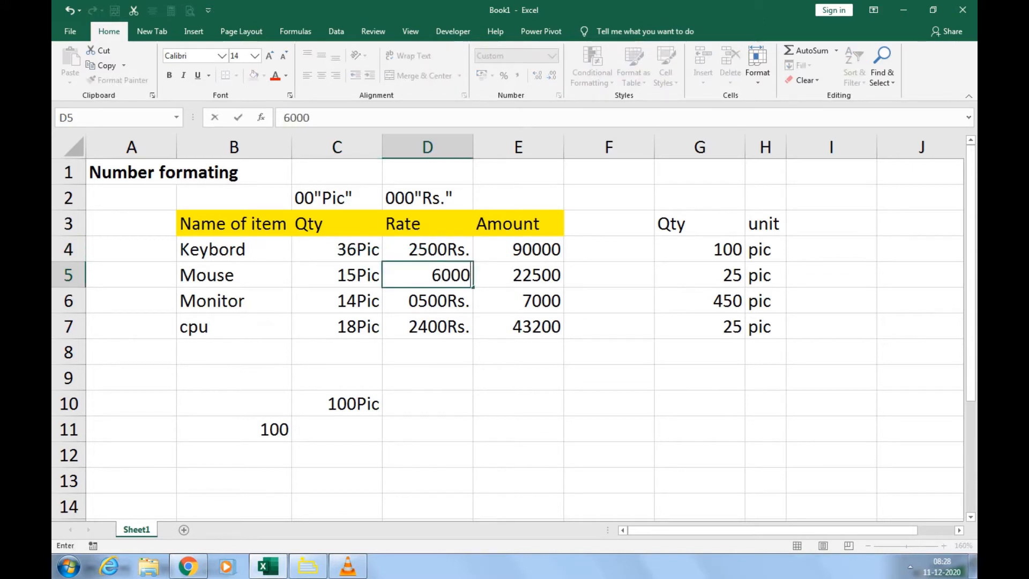
{"action": "key", "text": "Return"}
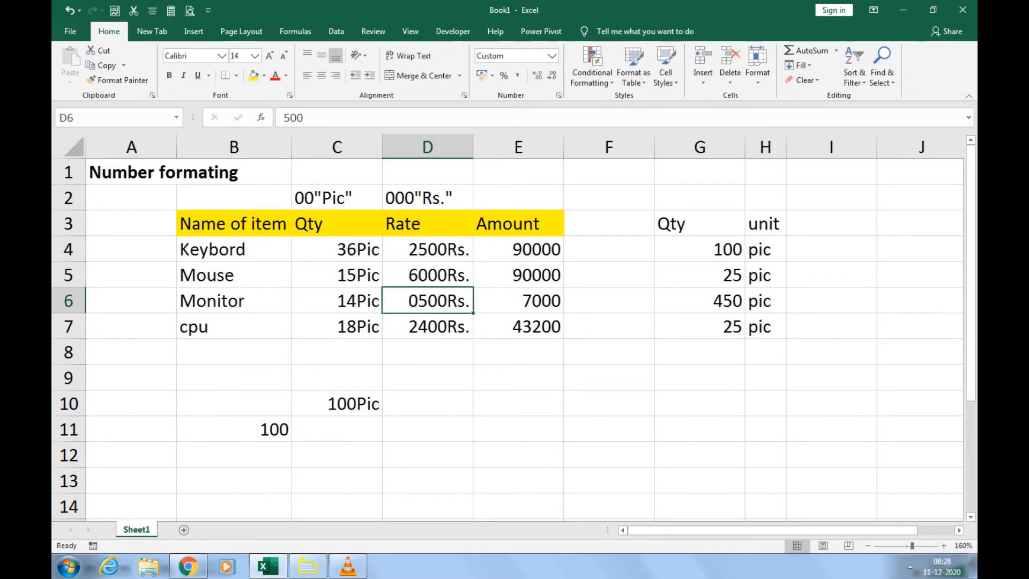
{"action": "left_click", "coordinate": [427, 275]}
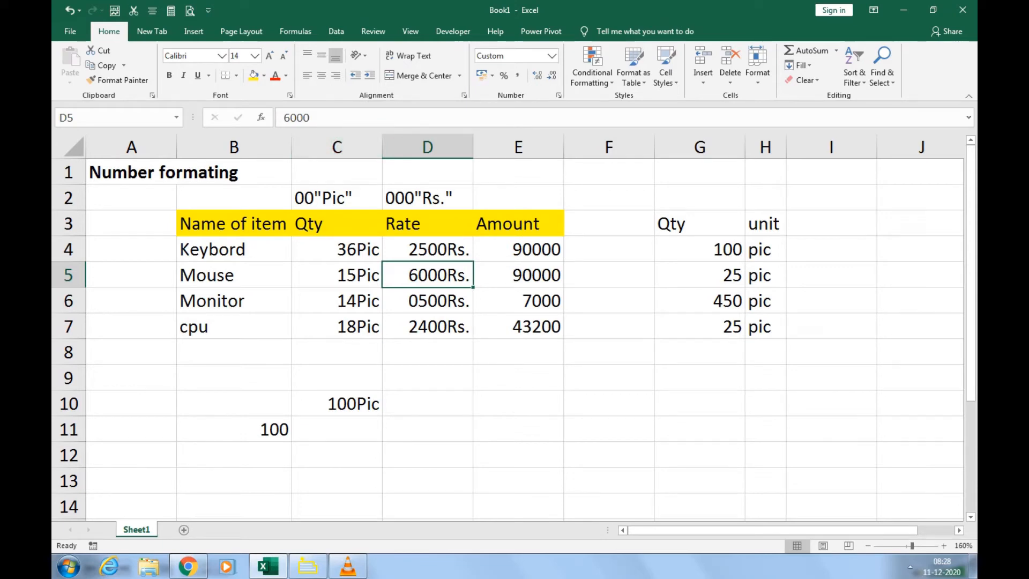
Clear all contents and formats from the range B10:E15 below the item table
{"action": "left_click_drag", "start_coordinate": [233, 403], "coordinate": [518, 429]}
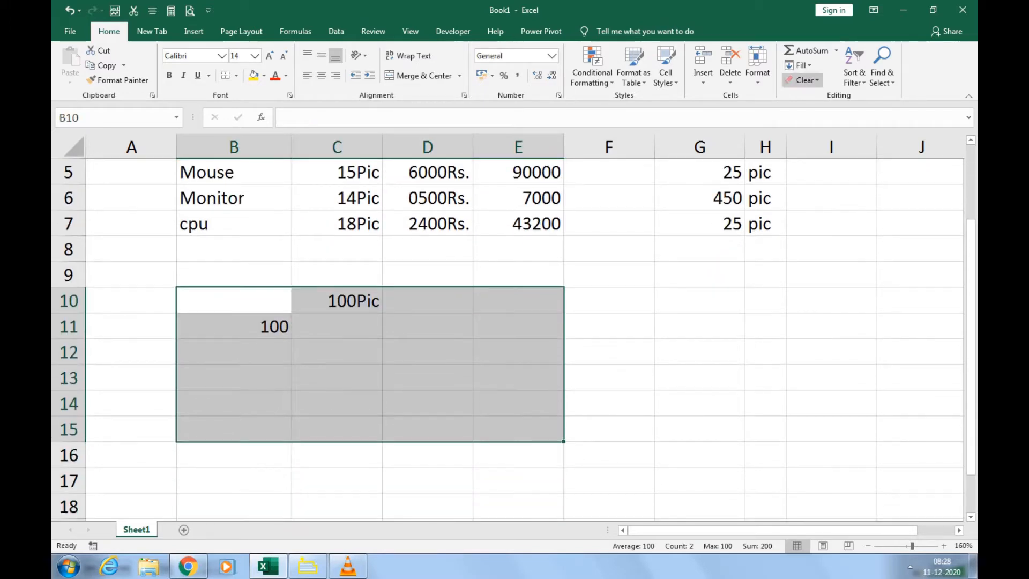
{"action": "left_click", "coordinate": [802, 80]}
{"action": "left_click", "coordinate": [814, 96]}
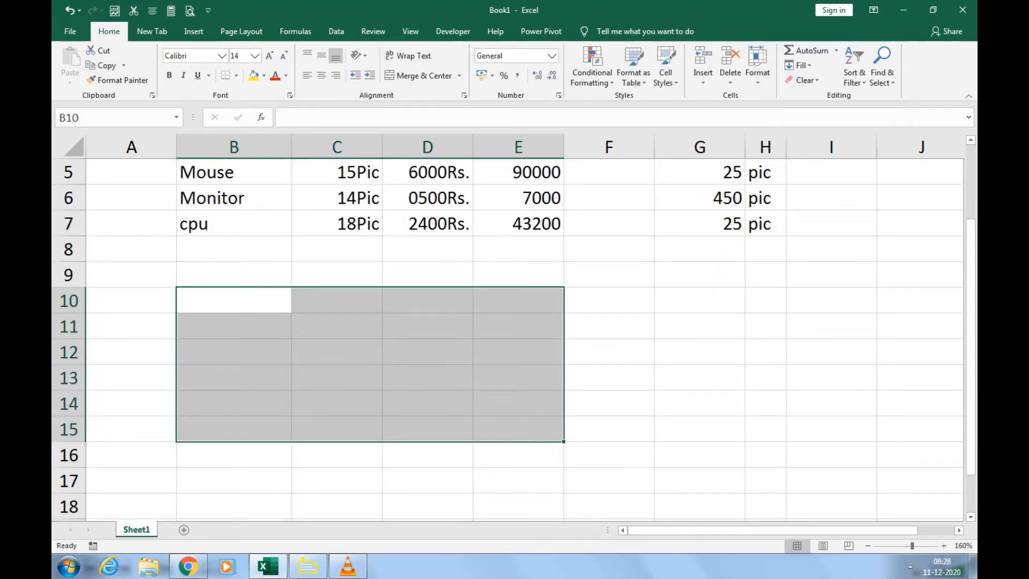
Enter the heading "Invoice no" in cell B10
{"action": "left_click", "coordinate": [234, 300]}
{"action": "scroll", "coordinate": [234, 300], "scroll_direction": "up", "scroll_amount": 2}
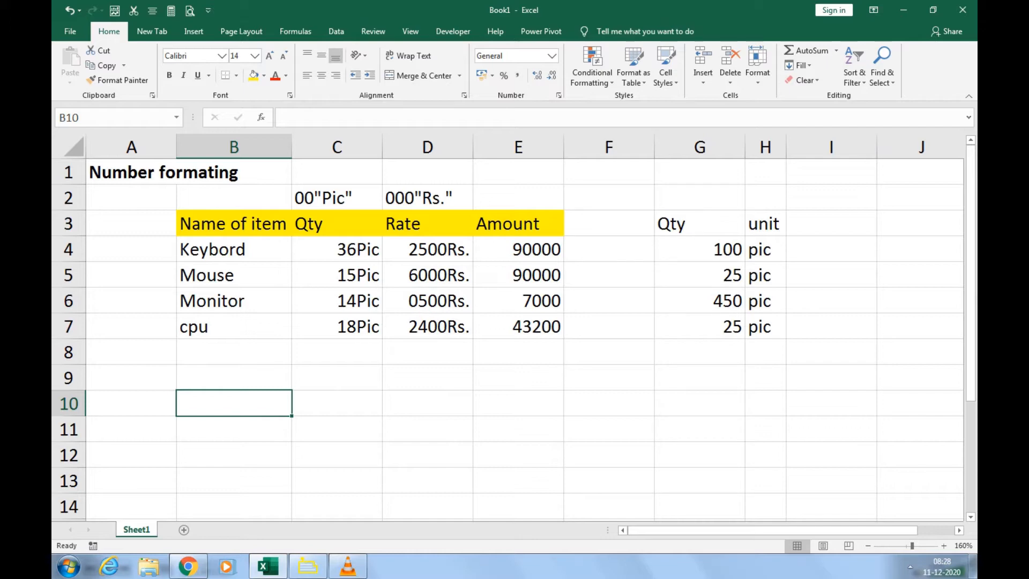
{"action": "type", "text": "Invoice no"}
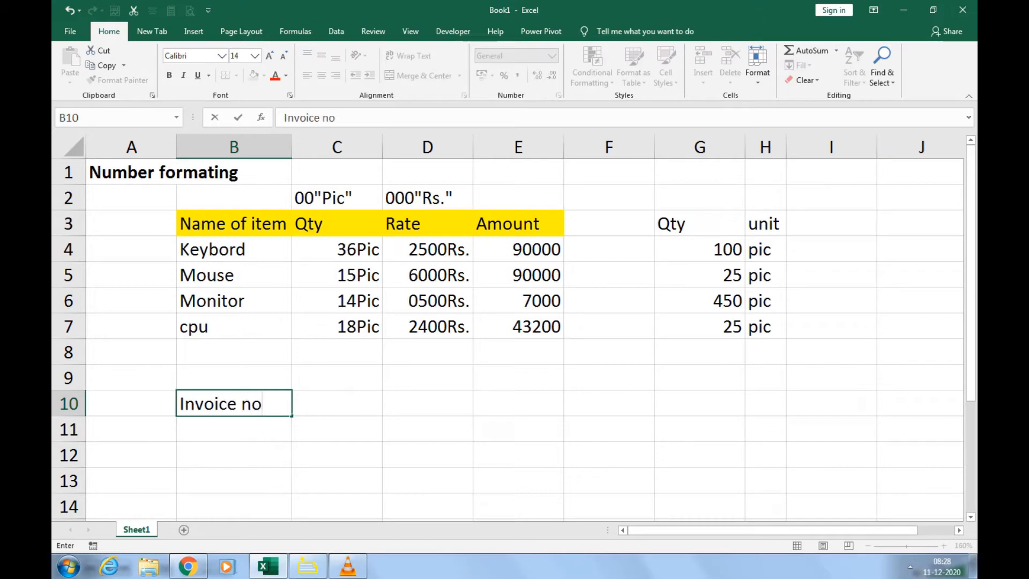
{"action": "key", "text": "Return"}
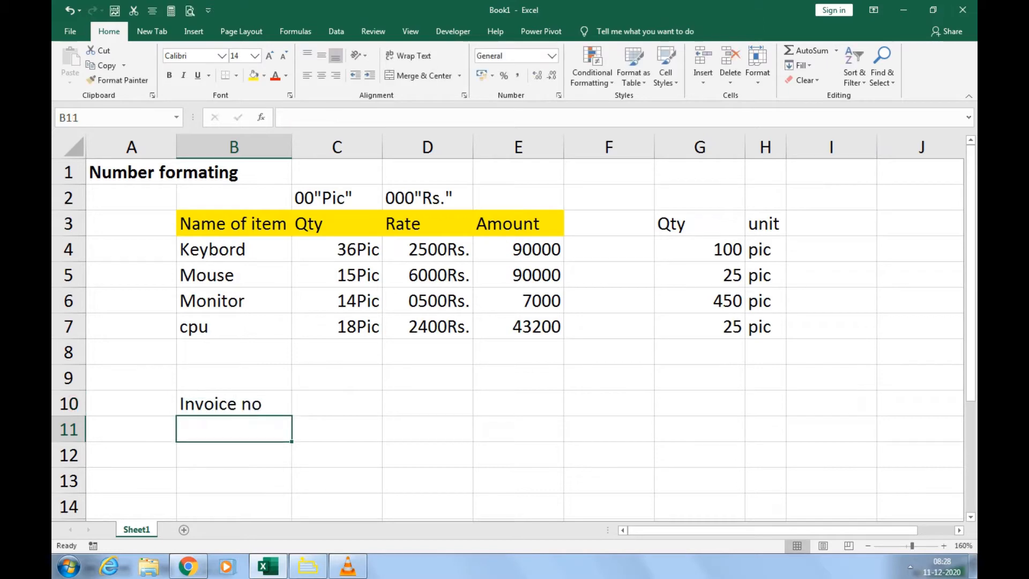
{"action": "key", "text": "Up"}
{"action": "key", "text": "Up"}
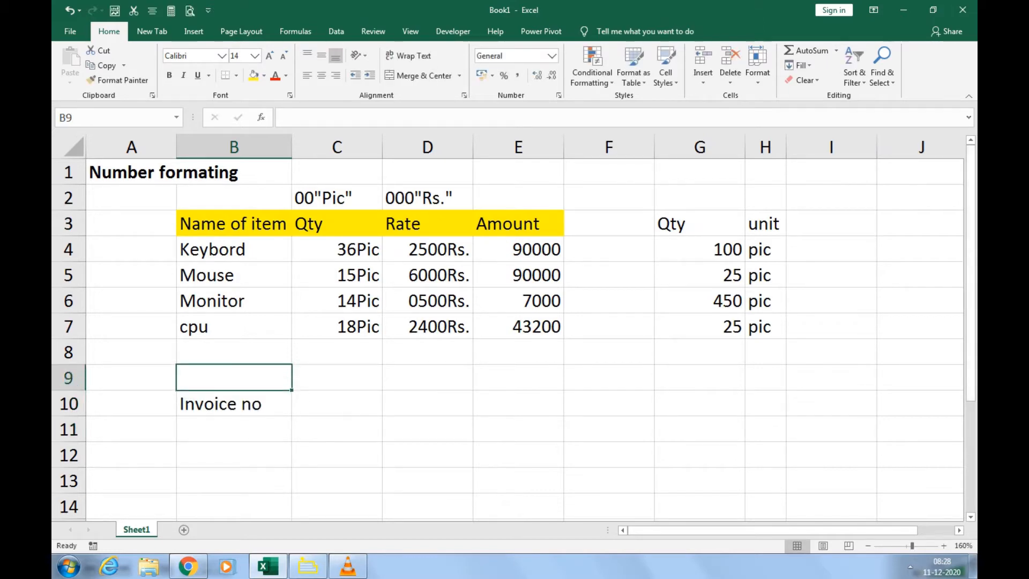
Enter the sample invoice number ICA/1250/20-21 in cell B9, above the Invoice no heading
{"action": "type", "text": "ICA"}
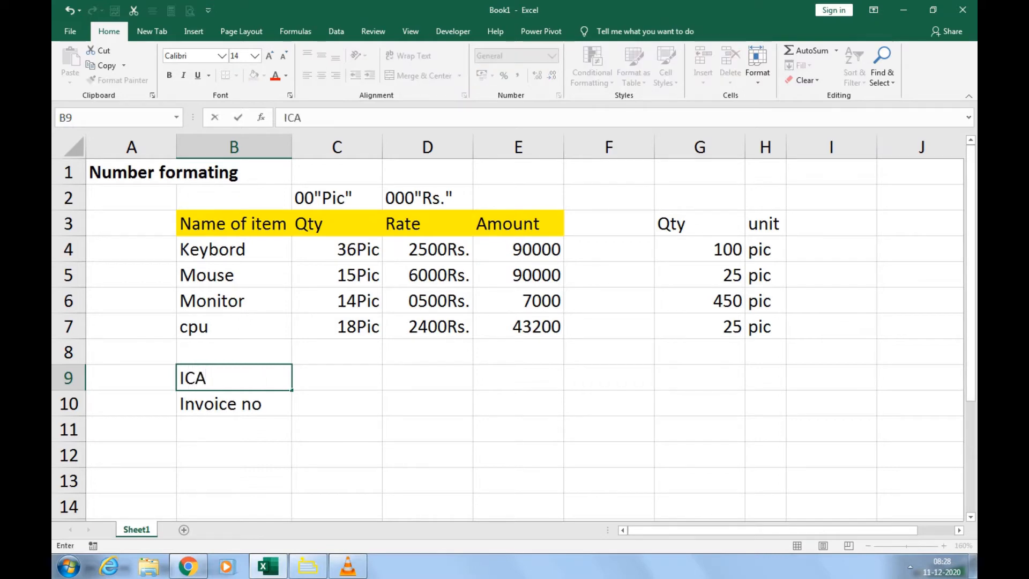
{"action": "type", "text": "/1250"}
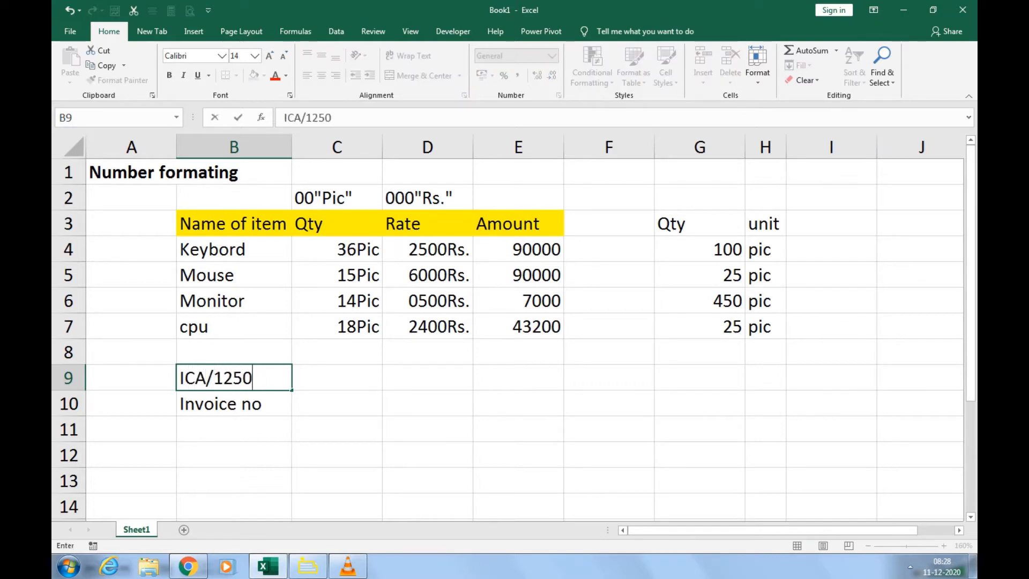
{"action": "type", "text": "/20-21"}
{"action": "key", "text": "Return"}
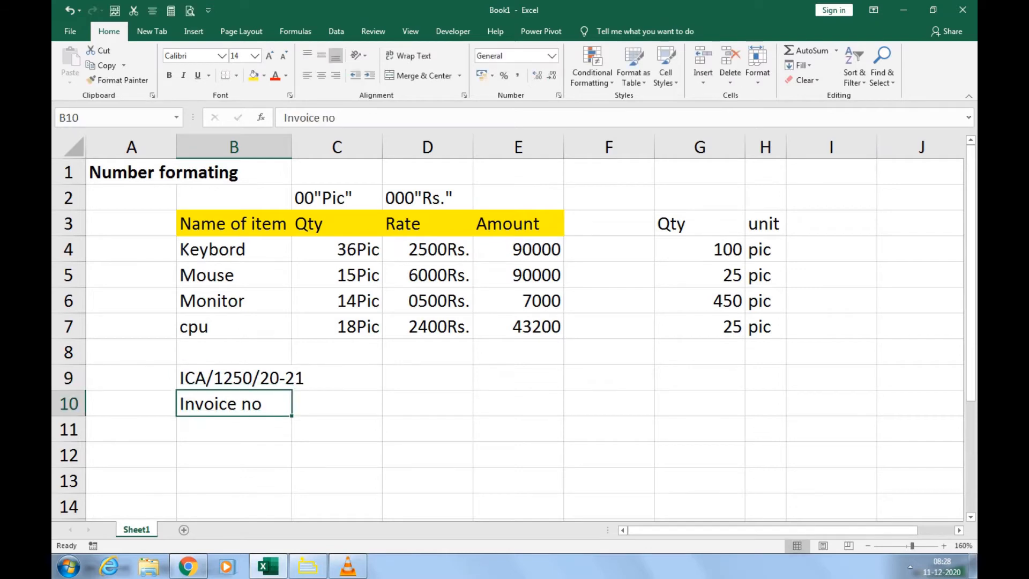
Split the sample invoice number into its parts by entering ICA, 1250 and 20-21 in cells E10 to E12
{"action": "scroll", "coordinate": [513, 332], "scroll_direction": "down", "scroll_amount": 1}
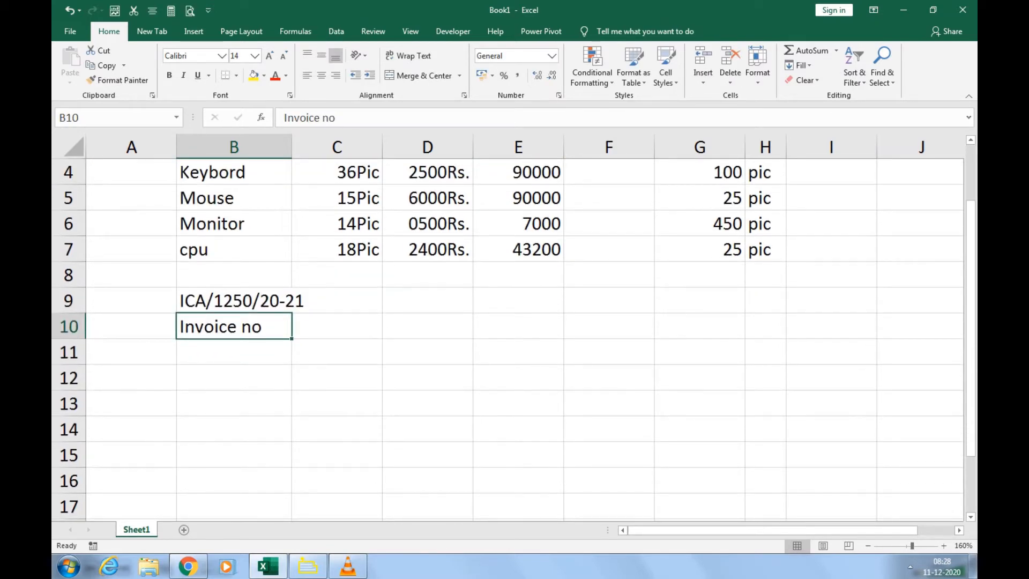
{"action": "left_click", "coordinate": [518, 326]}
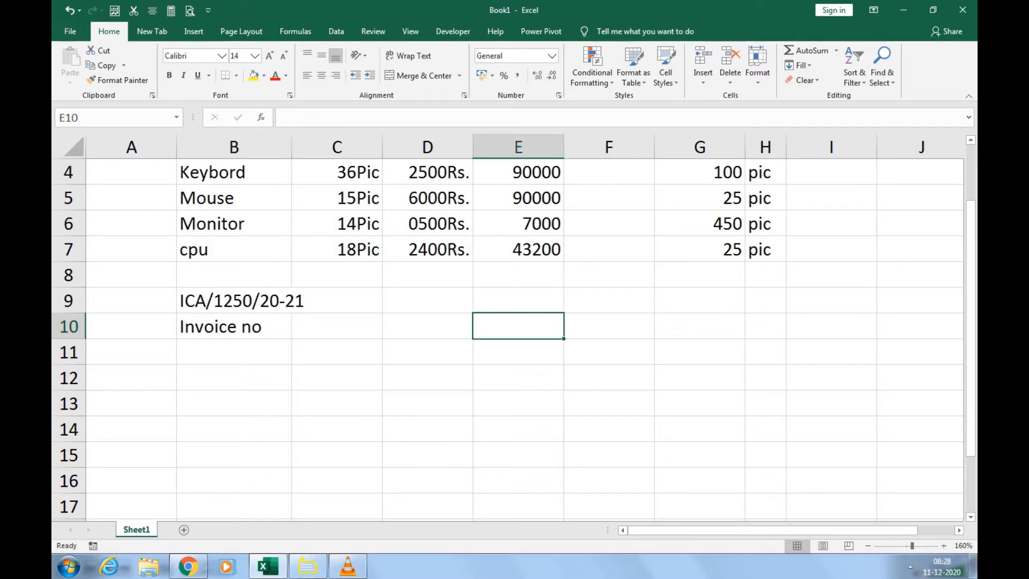
{"action": "type", "text": "ICA"}
{"action": "key", "text": "Return"}
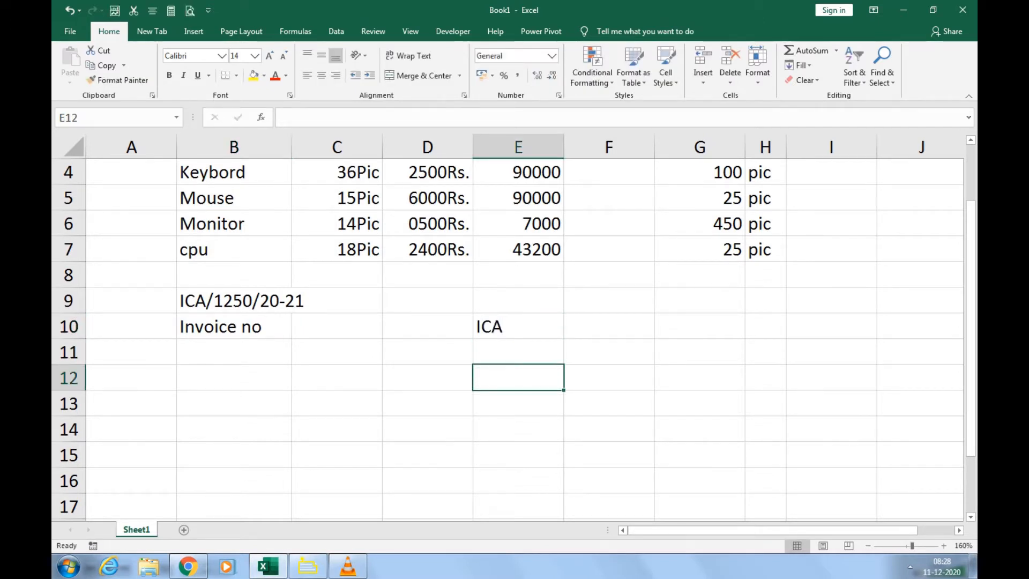
{"action": "type", "text": "1250"}
{"action": "key", "text": "Return"}
{"action": "type", "text": "20-21"}
{"action": "key", "text": "Return"}
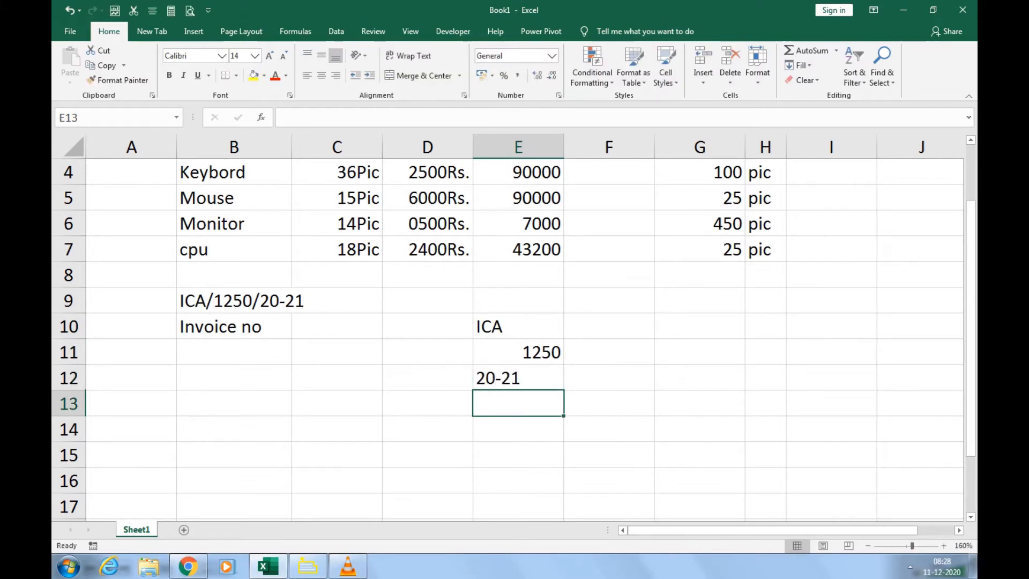
{"action": "left_click_drag", "start_coordinate": [518, 326], "coordinate": [518, 378]}
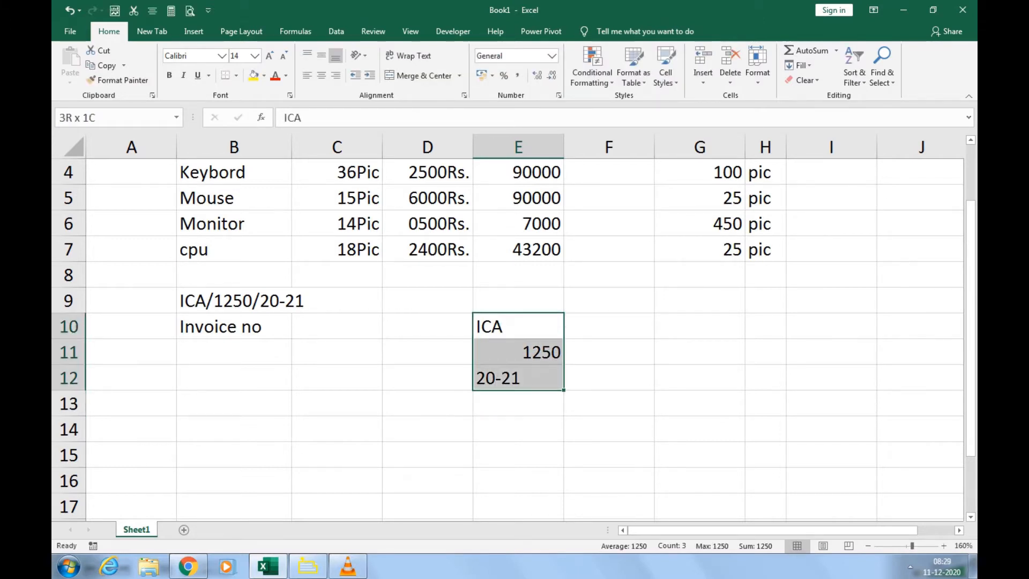
{"action": "mouse_move", "coordinate": [518, 377]}
{"action": "left_mouse_down"}
{"action": "mouse_move", "coordinate": [518, 327]}
{"action": "mouse_move", "coordinate": [518, 378]}
{"action": "left_mouse_up"}
Label the invoice number parts in F10 to F12 as auto, mannually and auto
{"action": "left_click", "coordinate": [608, 326]}
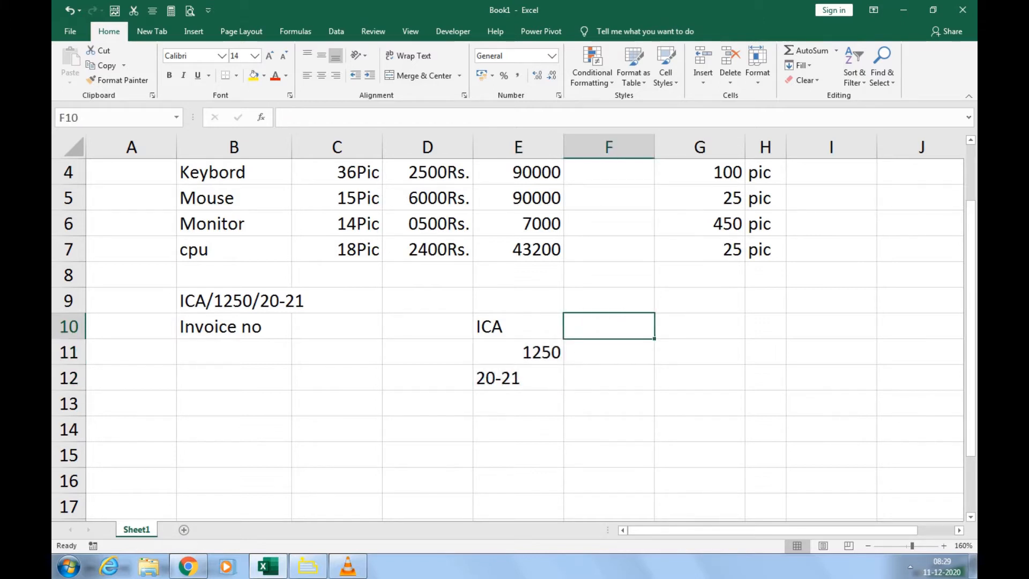
{"action": "type", "text": "auto"}
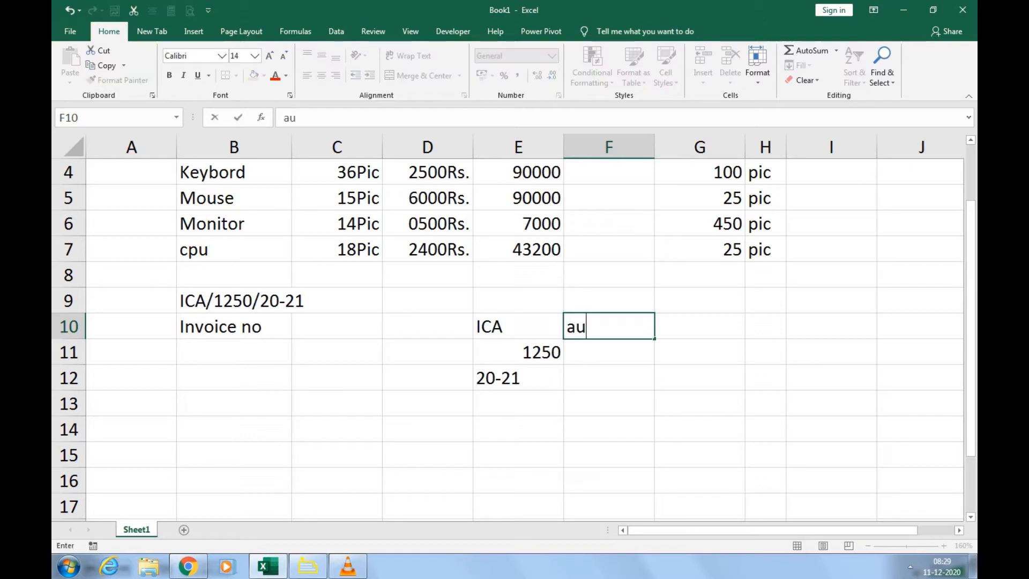
{"action": "key", "text": "Return"}
{"action": "key", "text": "Return"}
{"action": "type", "text": "auto"}
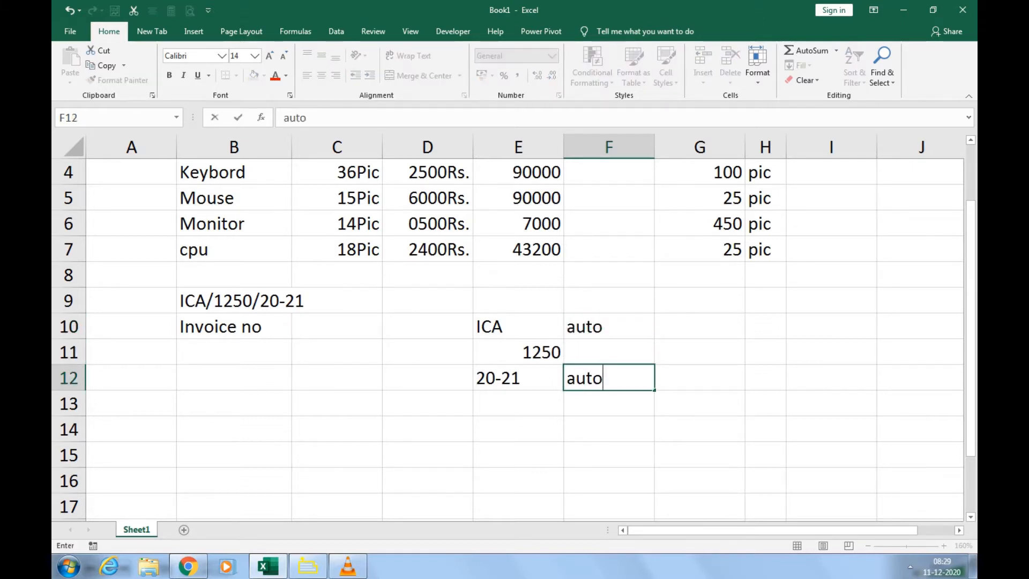
{"action": "key", "text": "Up"}
{"action": "key", "text": "Left"}
{"action": "key", "text": "Right"}
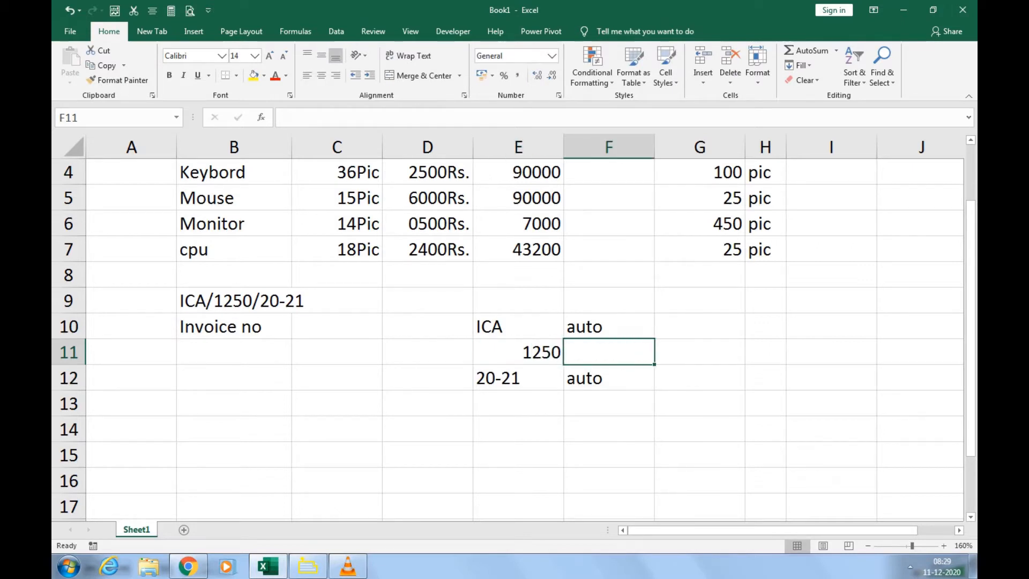
{"action": "type", "text": "mann"}
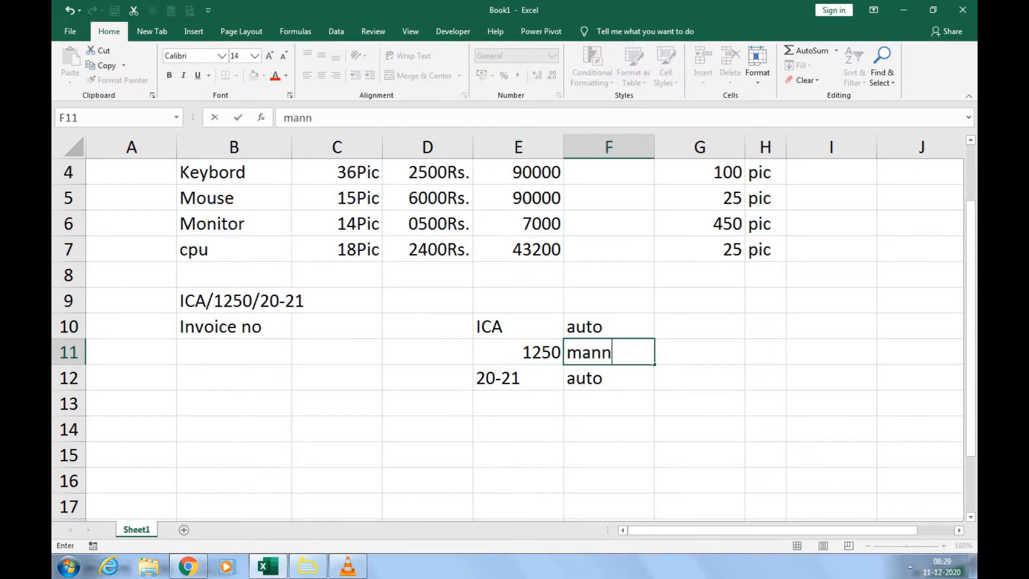
{"action": "type", "text": "ually"}
{"action": "key", "text": "Return"}
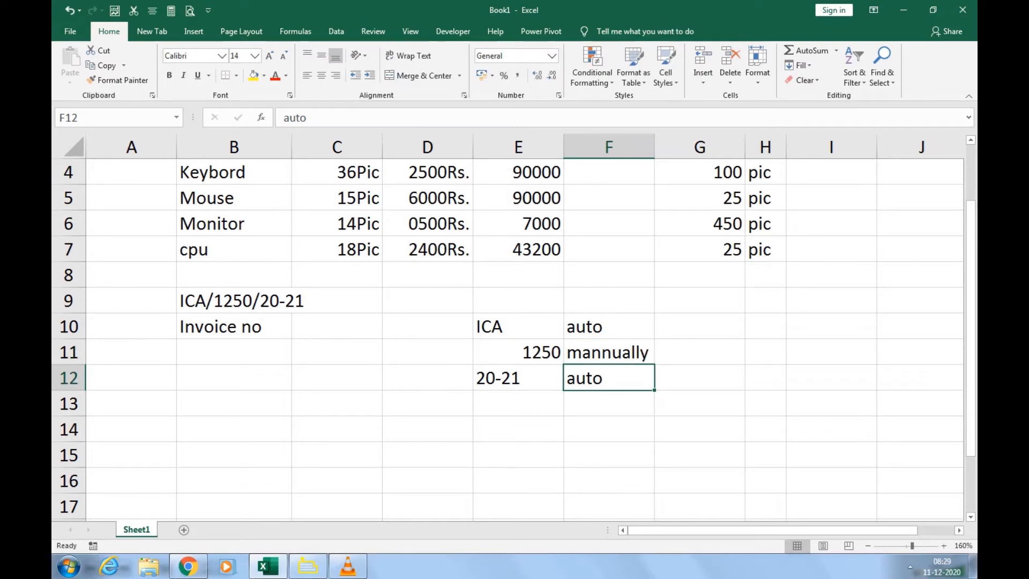
Add the slash separators to the fixed parts so E10 reads ICA/ and E12 reads /20-21
{"action": "left_click_drag", "start_coordinate": [518, 326], "coordinate": [609, 377]}
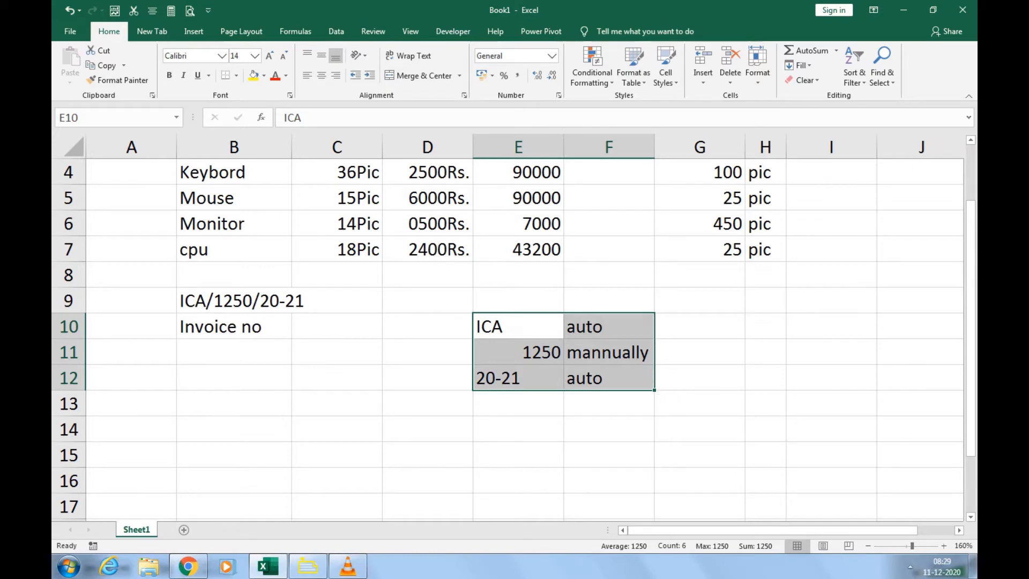
{"action": "key", "text": "F2"}
{"action": "type", "text": "/"}
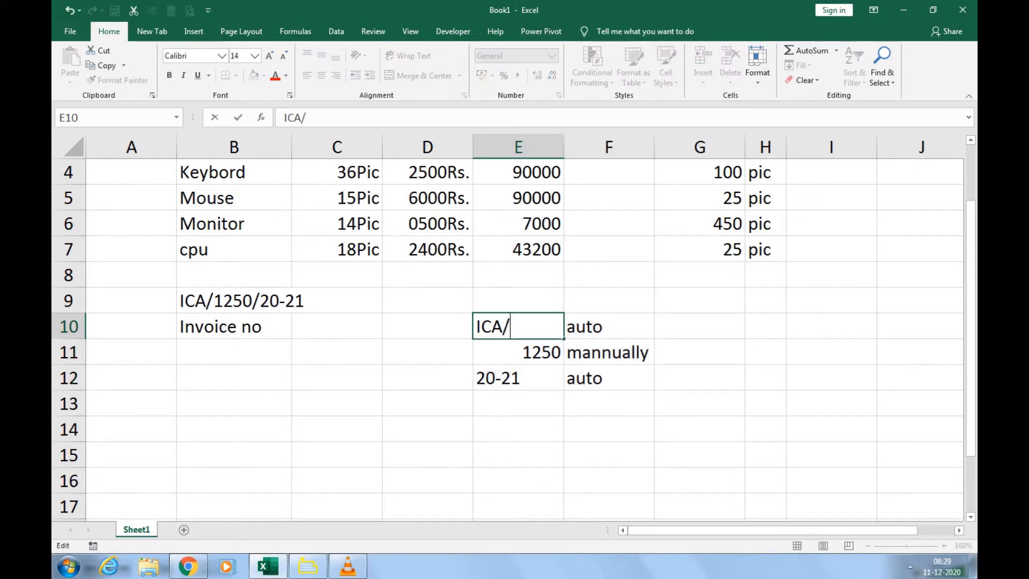
{"action": "left_click", "coordinate": [518, 403]}
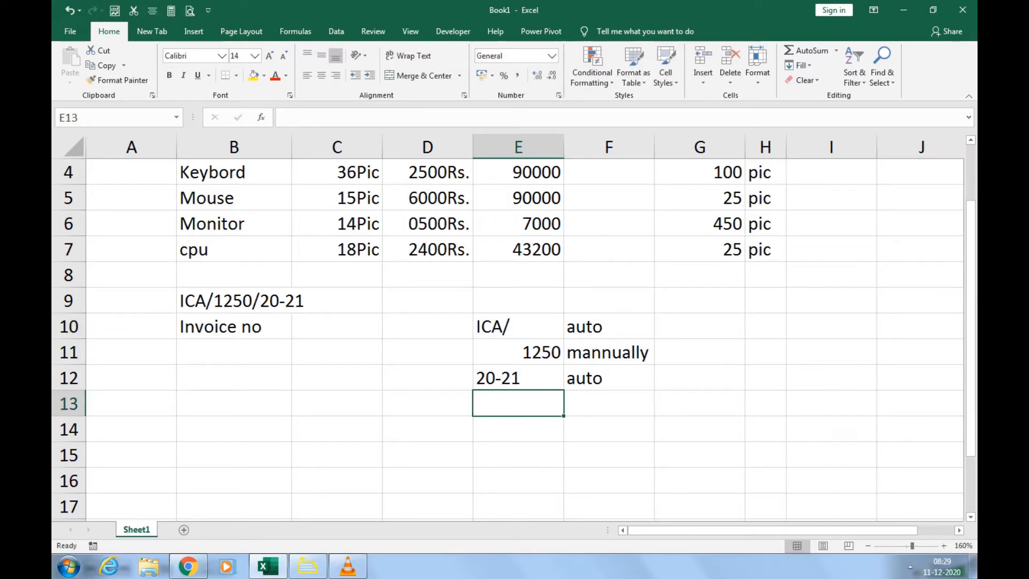
{"action": "double_click", "coordinate": [486, 378]}
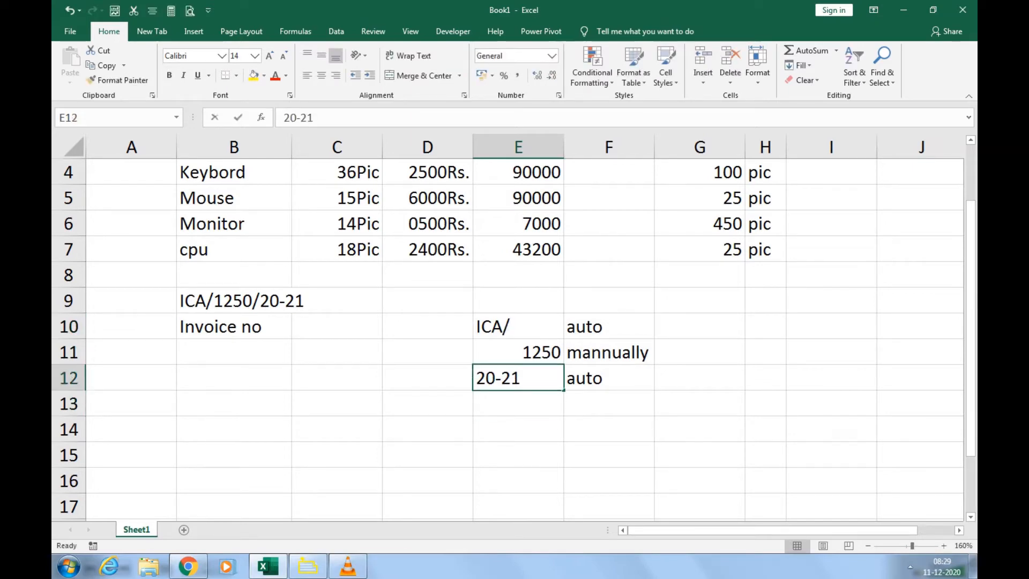
{"action": "key", "text": "Left"}
{"action": "type", "text": "/"}
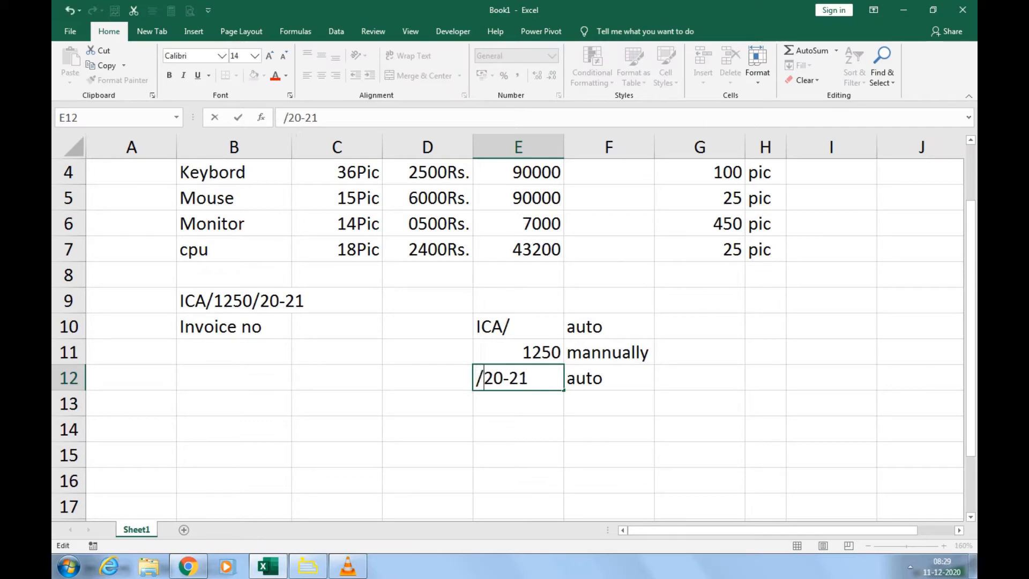
{"action": "left_click", "coordinate": [518, 454]}
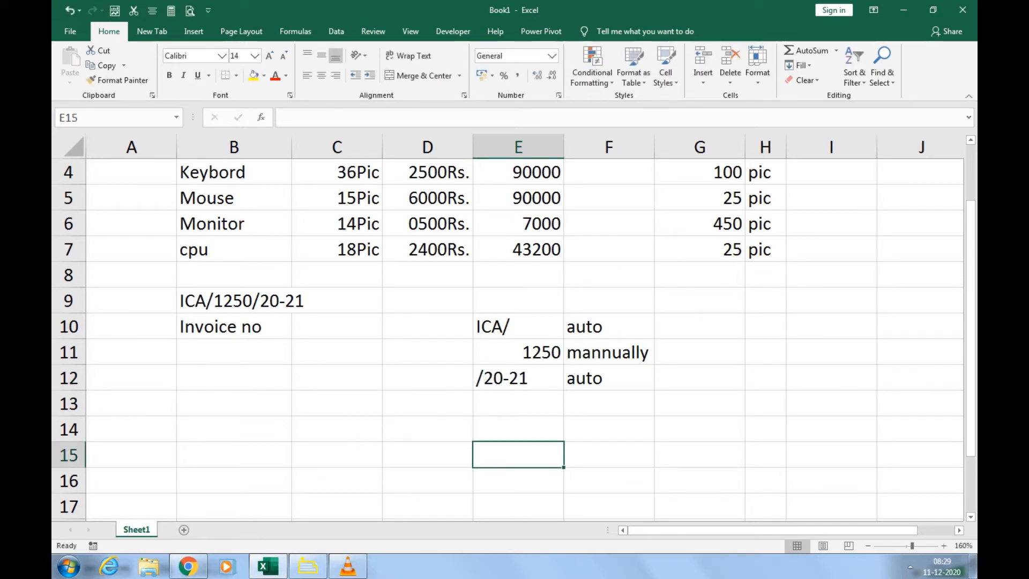
Apply the custom number format "ICA/"0000"/20-21" to the range B11:B17 under the Invoice no heading
{"action": "left_click", "coordinate": [234, 351]}
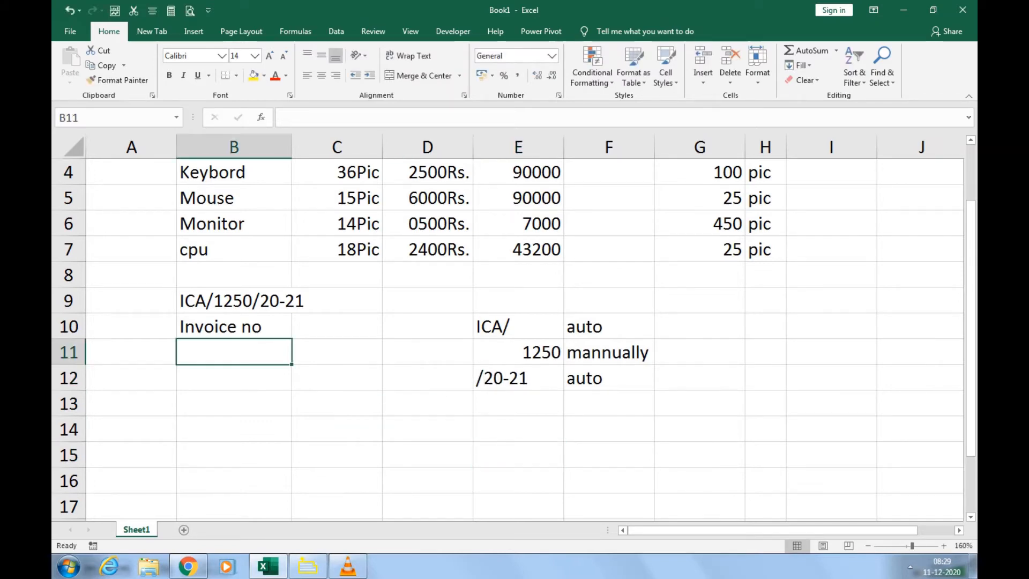
{"action": "left_click_drag", "start_coordinate": [234, 352], "coordinate": [234, 506]}
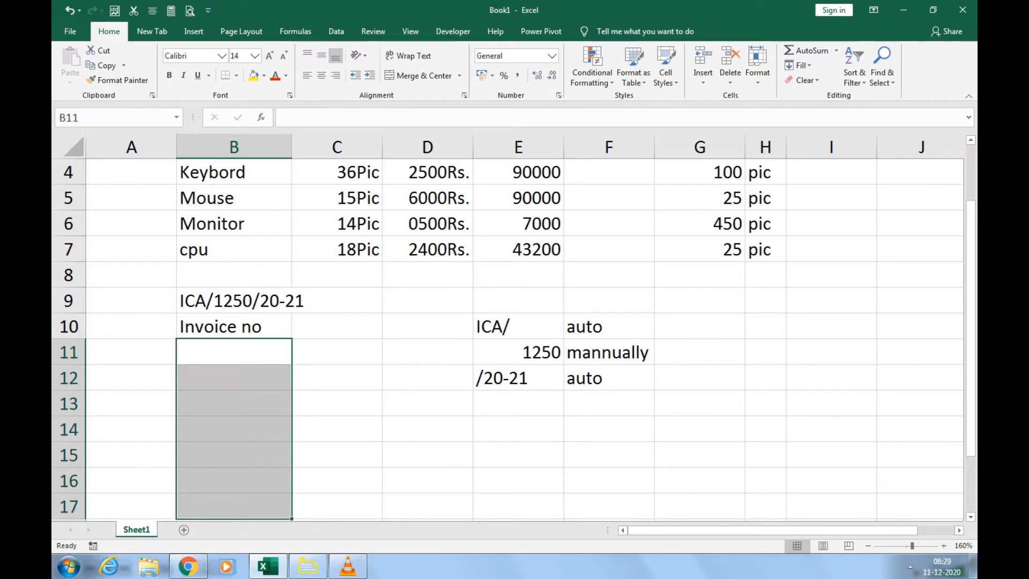
{"action": "scroll", "coordinate": [507, 326], "scroll_direction": "down", "scroll_amount": 1, "text": "ctrl"}
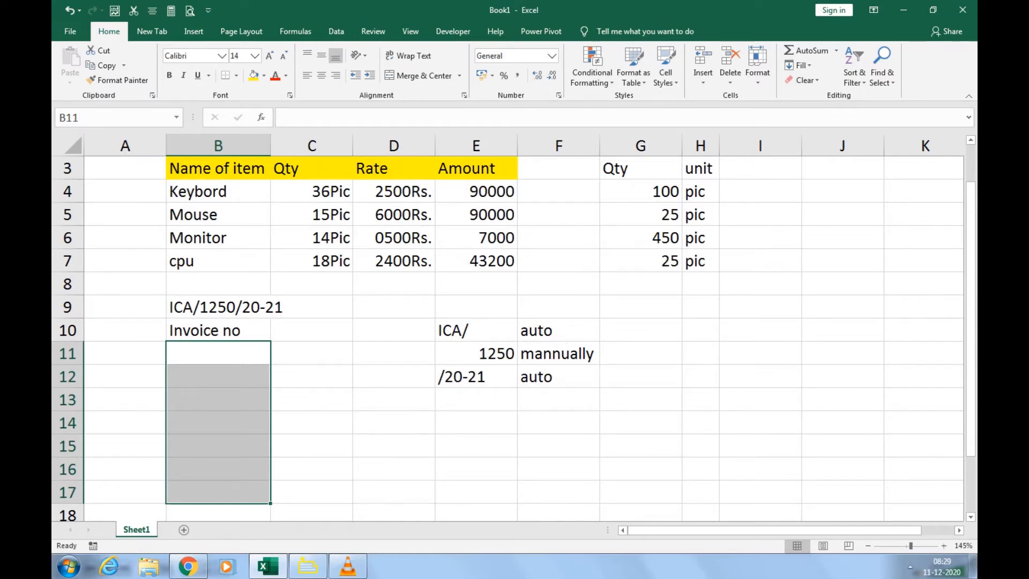
{"action": "key", "text": "ctrl+1"}
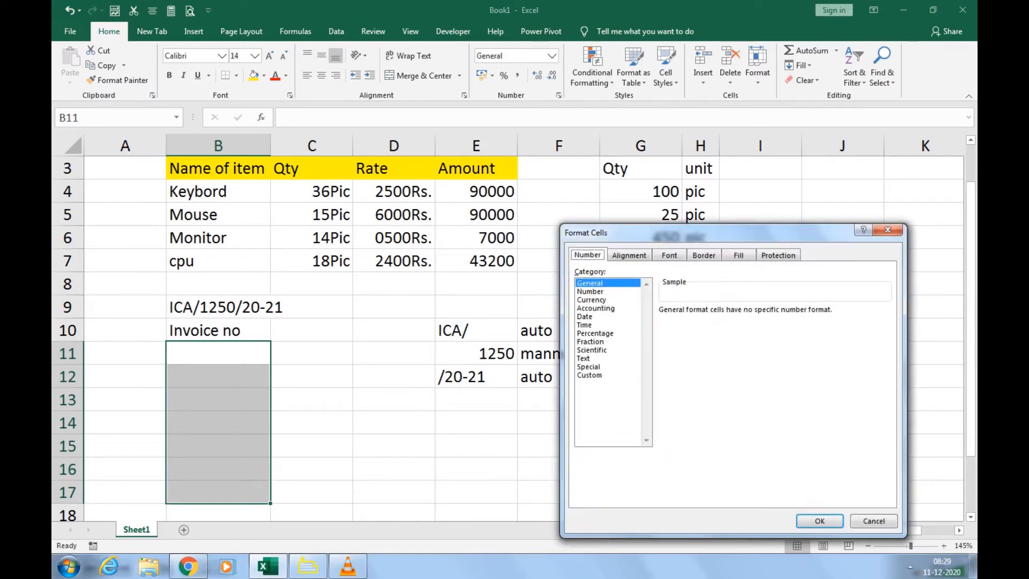
{"action": "left_click", "coordinate": [589, 375]}
{"action": "key", "text": "ctrl"}
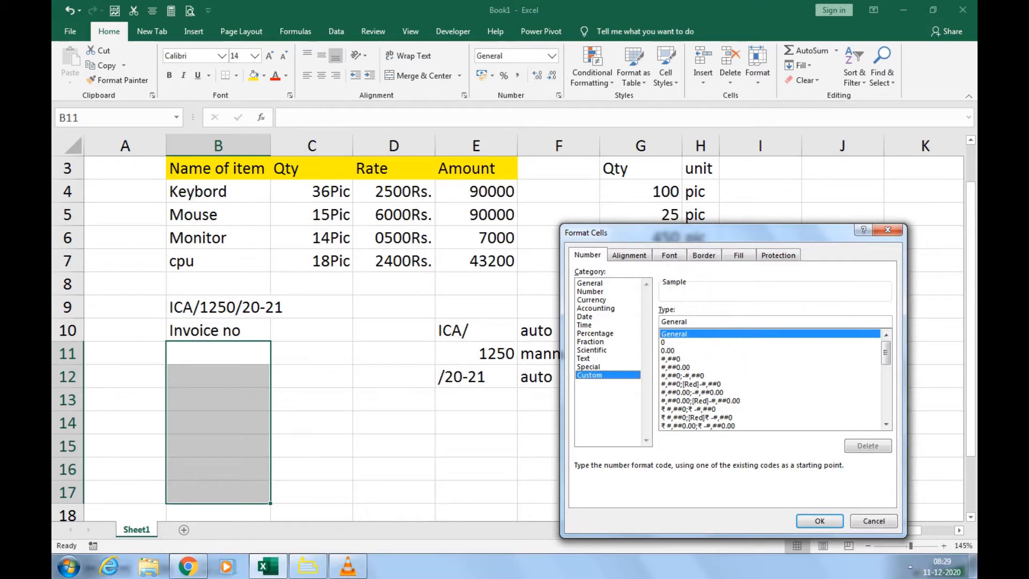
{"action": "double_click", "coordinate": [686, 321]}
{"action": "type", "text": "\"ICA"}
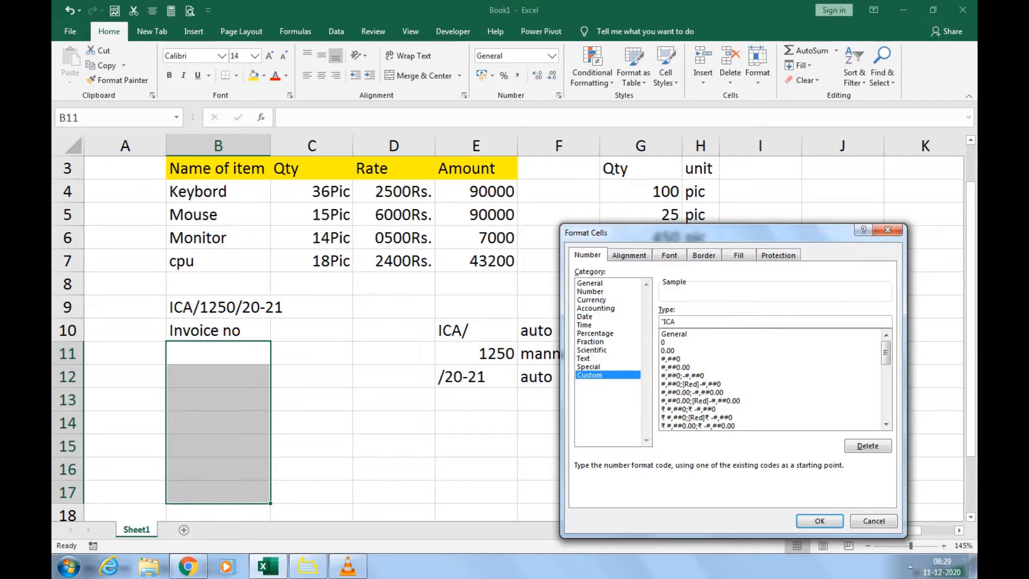
{"action": "type", "text": "/\"0000\"/20-21"}
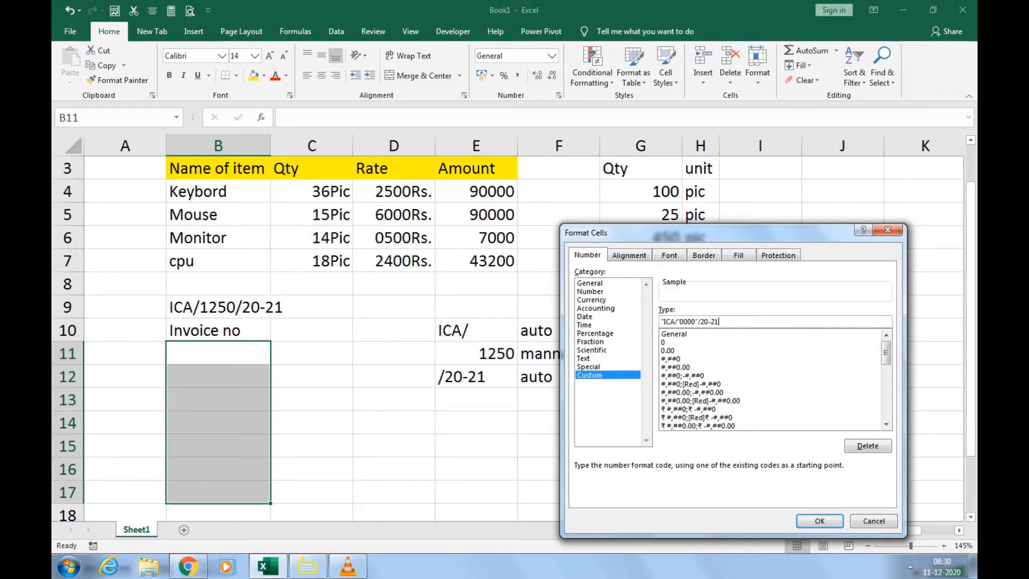
{"action": "type", "text": "\""}
{"action": "key", "text": "Return"}
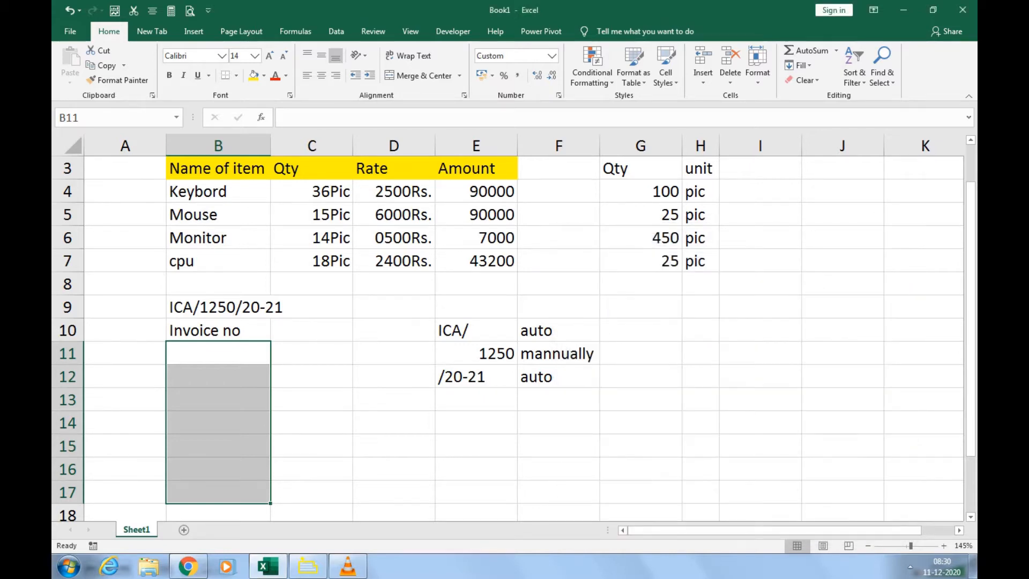
Widen column B and enter the invoice numbers 1250, 1251, 1253 and 1254 in cells B11 to B14
{"action": "left_click_drag", "start_coordinate": [270, 146], "coordinate": [308, 145]}
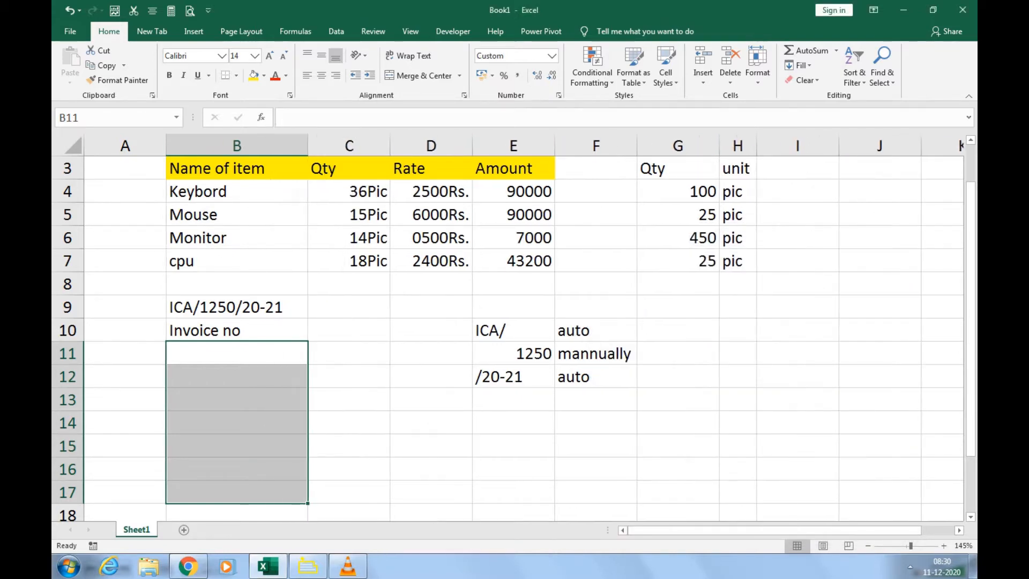
{"action": "type", "text": "1250"}
{"action": "key", "text": "Return"}
{"action": "type", "text": "1"}
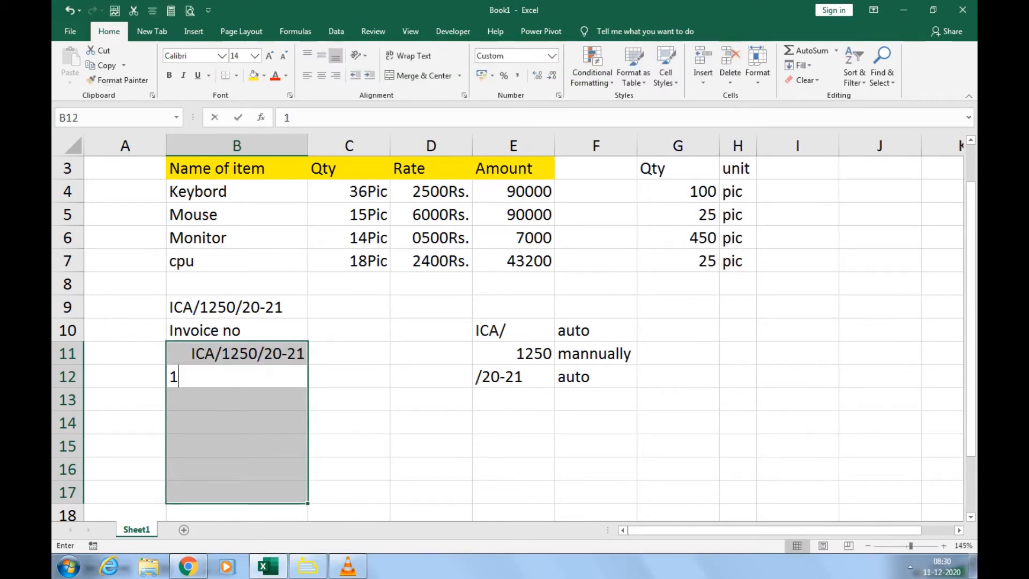
{"action": "type", "text": "251"}
{"action": "key", "text": "Return"}
{"action": "type", "text": "125"}
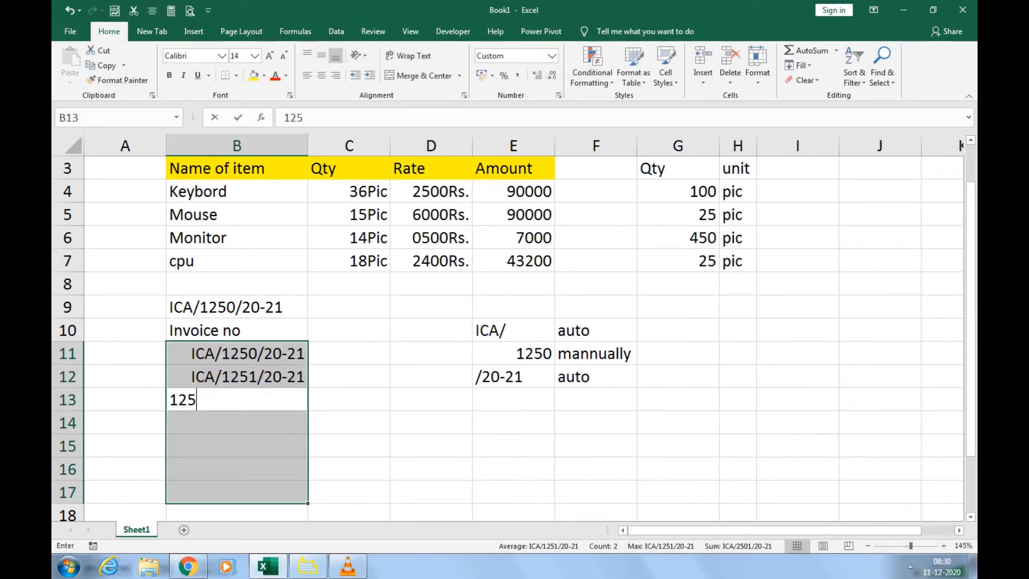
{"action": "type", "text": "3"}
{"action": "key", "text": "Return"}
{"action": "type", "text": "1254"}
{"action": "key", "text": "Return"}
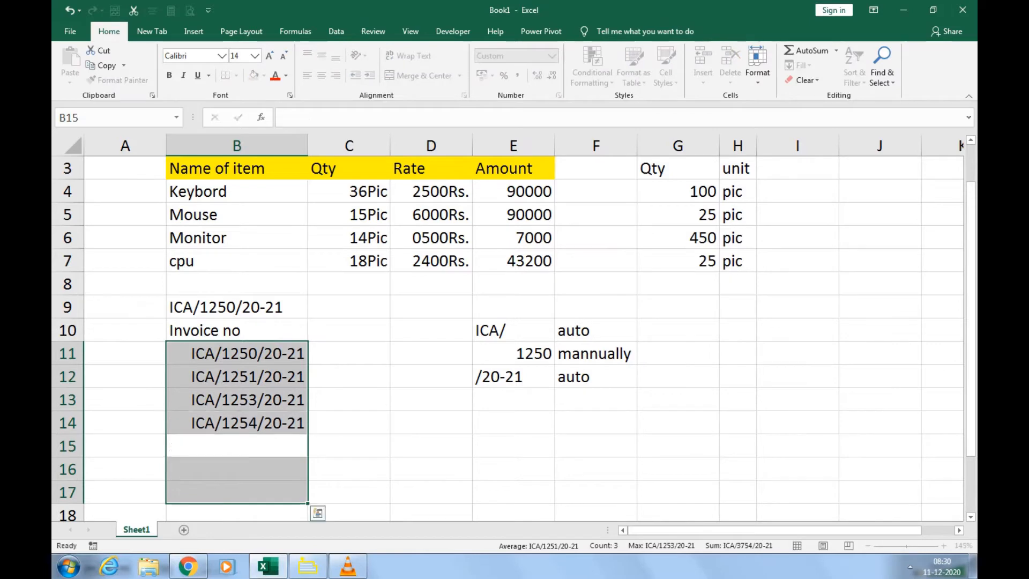
Fill the rest of the formatted invoice range, B15 to B17, with 1256, 1255 and 1458
{"action": "type", "text": "1256"}
{"action": "key", "text": "Return"}
{"action": "type", "text": "12"}
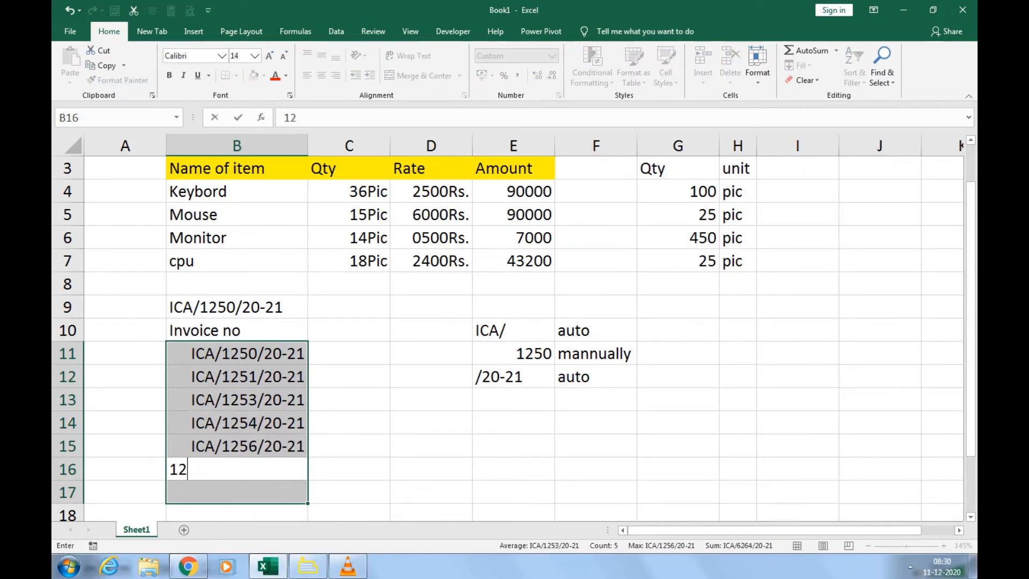
{"action": "type", "text": "55"}
{"action": "key", "text": "Return"}
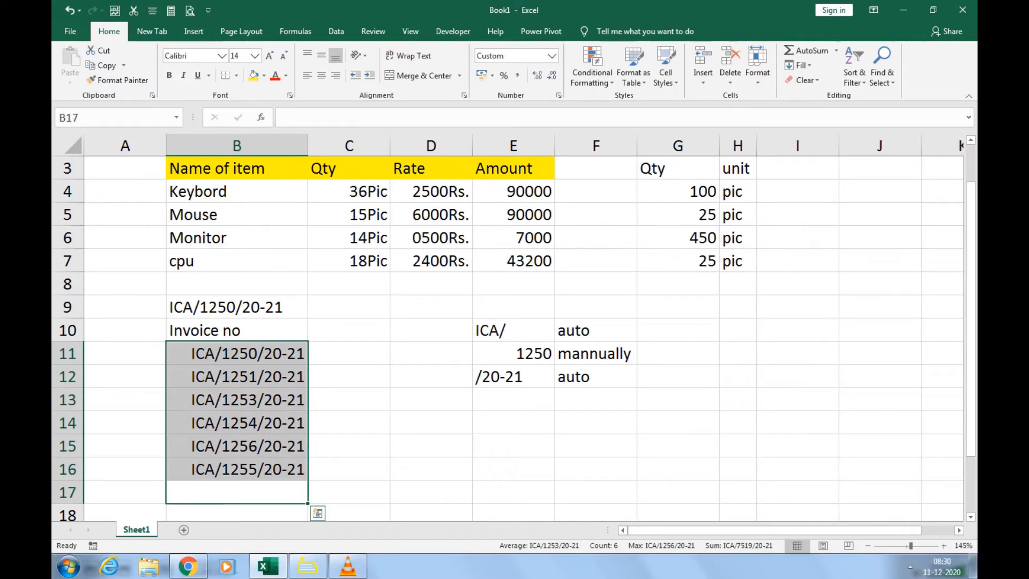
{"action": "type", "text": "1458"}
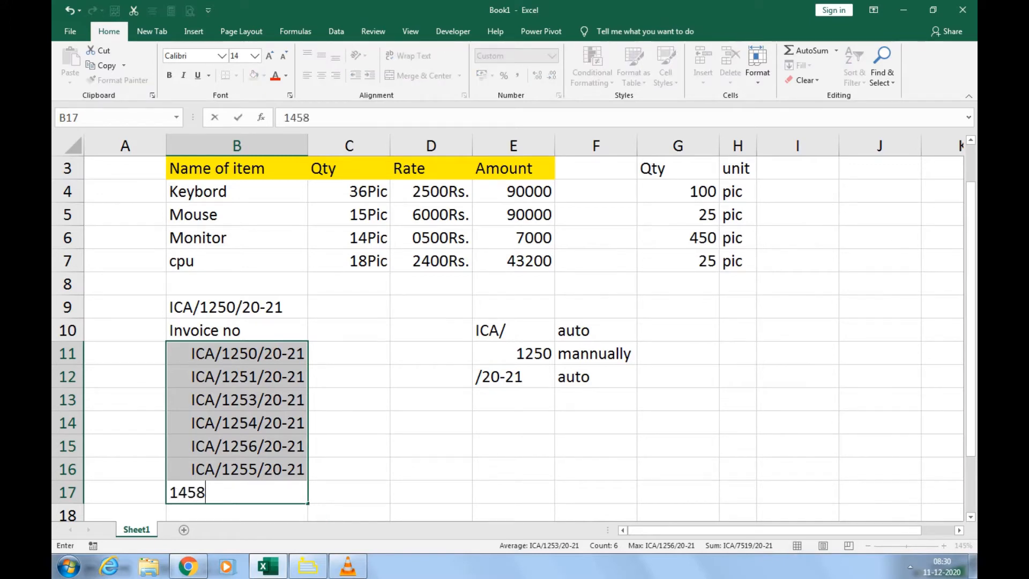
{"action": "key", "text": "Return"}
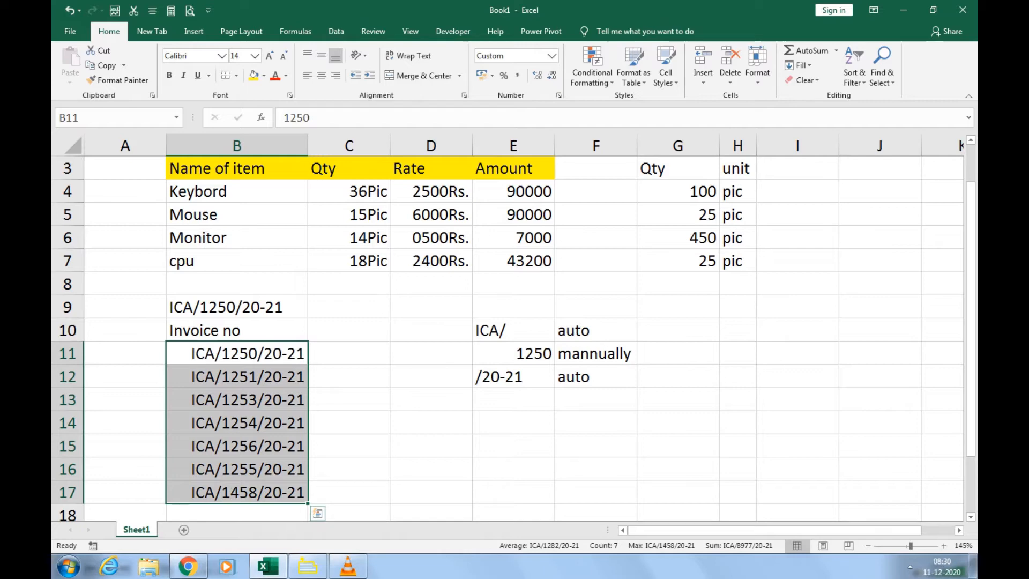
Widen column C and copy the plain-text invoice number from B9 into C11
{"action": "left_click", "coordinate": [513, 330]}
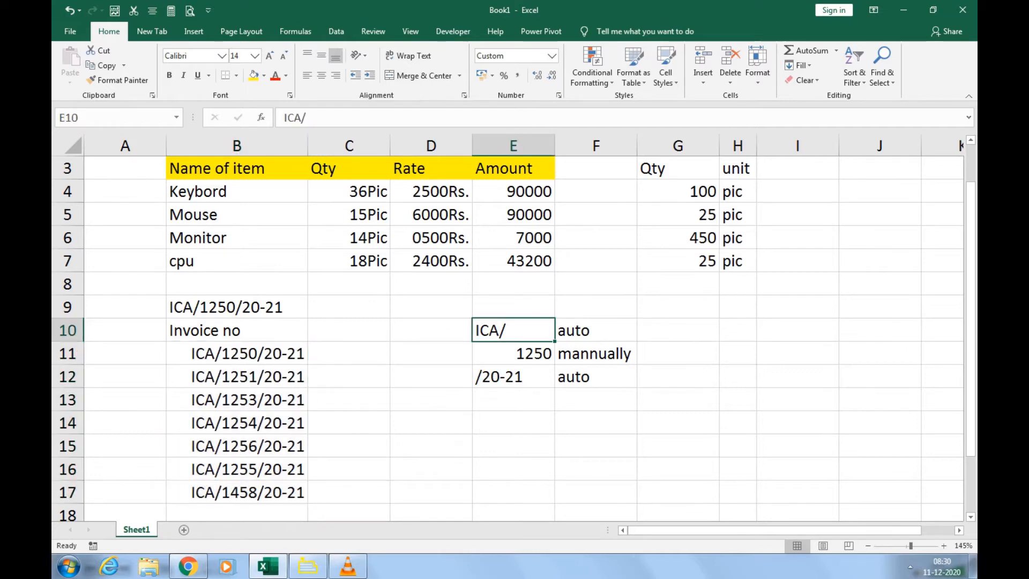
{"action": "left_click", "coordinate": [513, 376]}
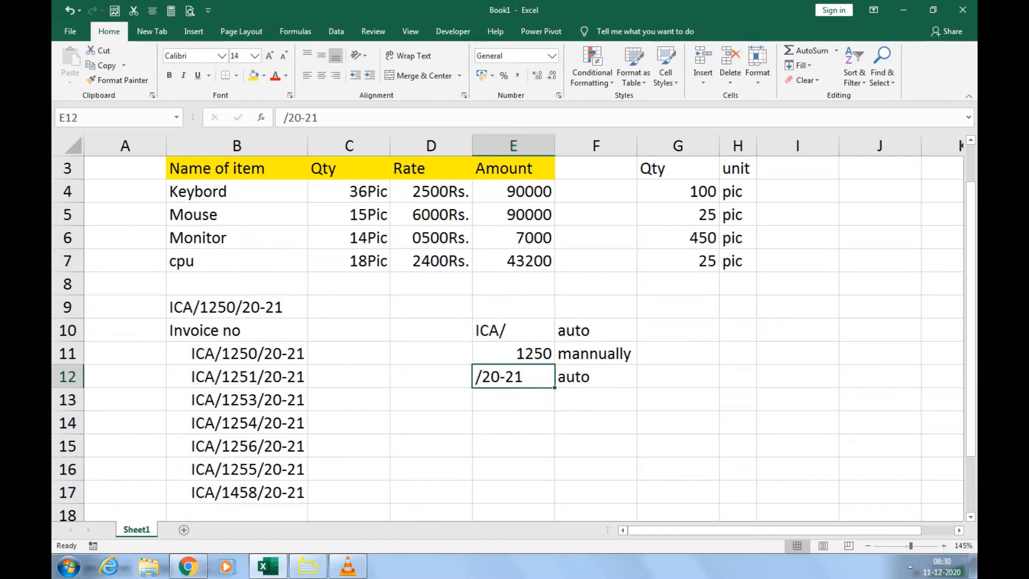
{"action": "left_click", "coordinate": [349, 353]}
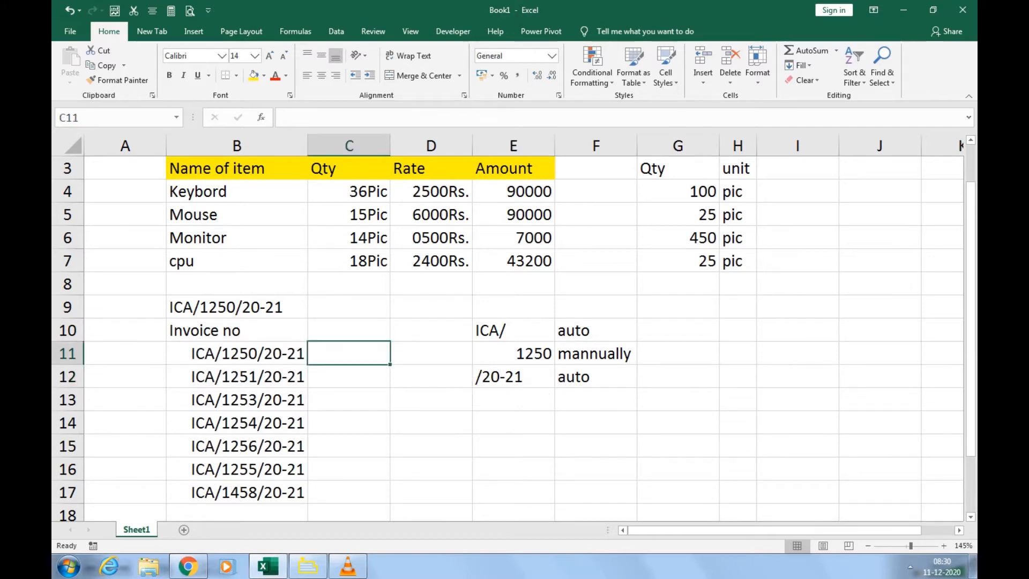
{"action": "left_click_drag", "start_coordinate": [390, 146], "coordinate": [440, 146]}
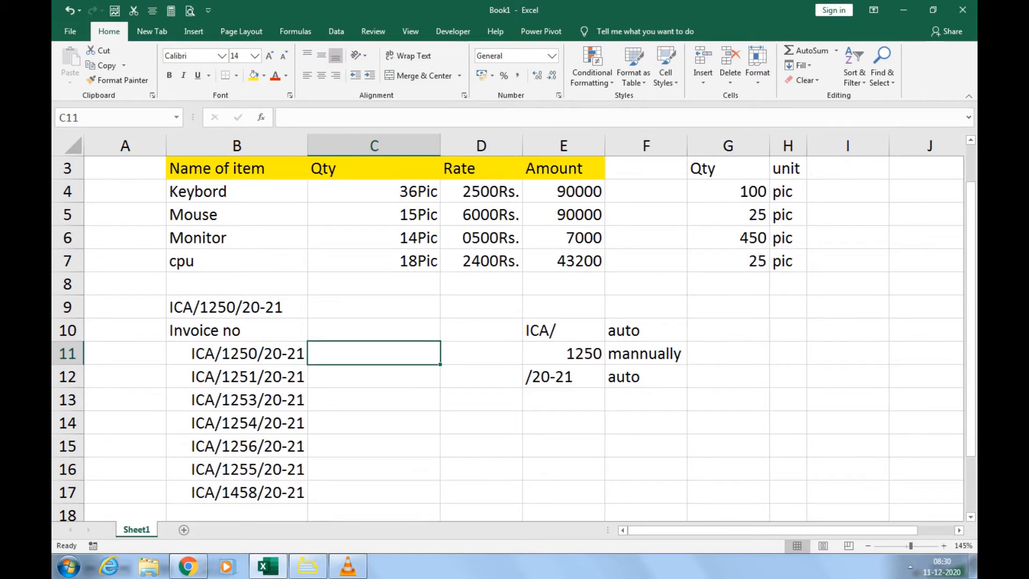
{"action": "left_click", "coordinate": [236, 307]}
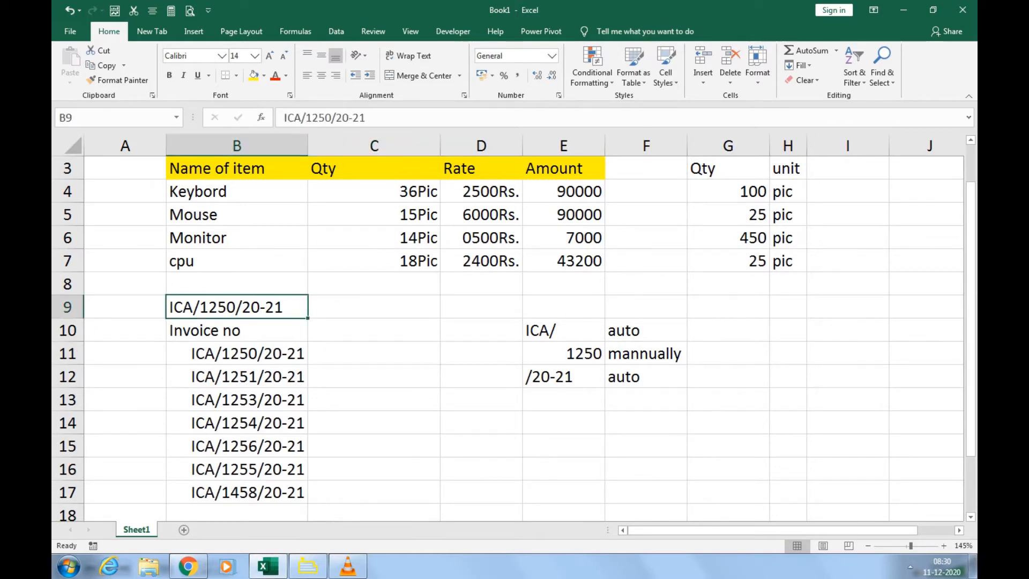
{"action": "key", "text": "ctrl+c"}
{"action": "left_click", "coordinate": [374, 353]}
{"action": "key", "text": "ctrl+v"}
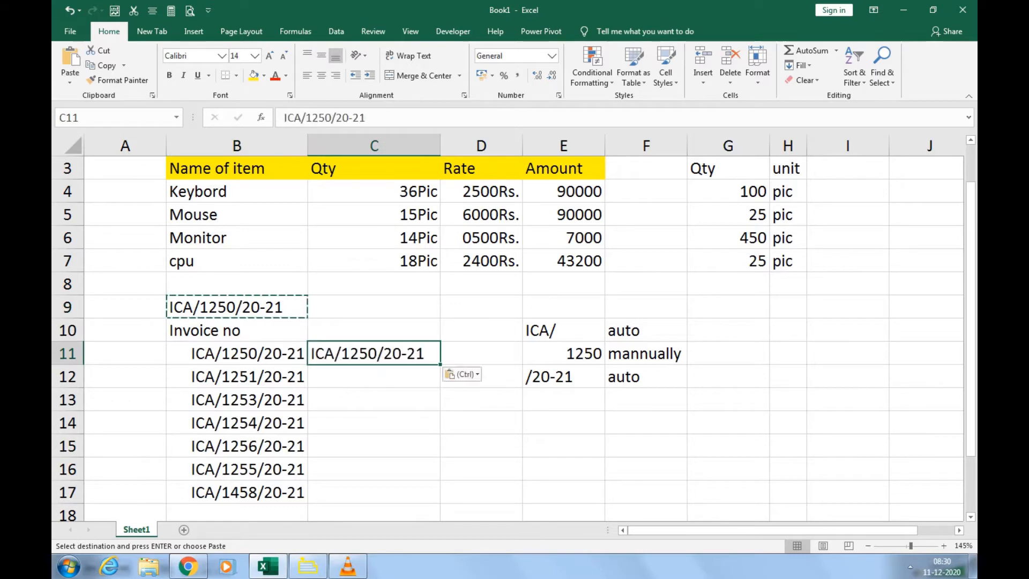
{"action": "key", "text": "Escape"}
{"action": "left_click", "coordinate": [373, 400]}
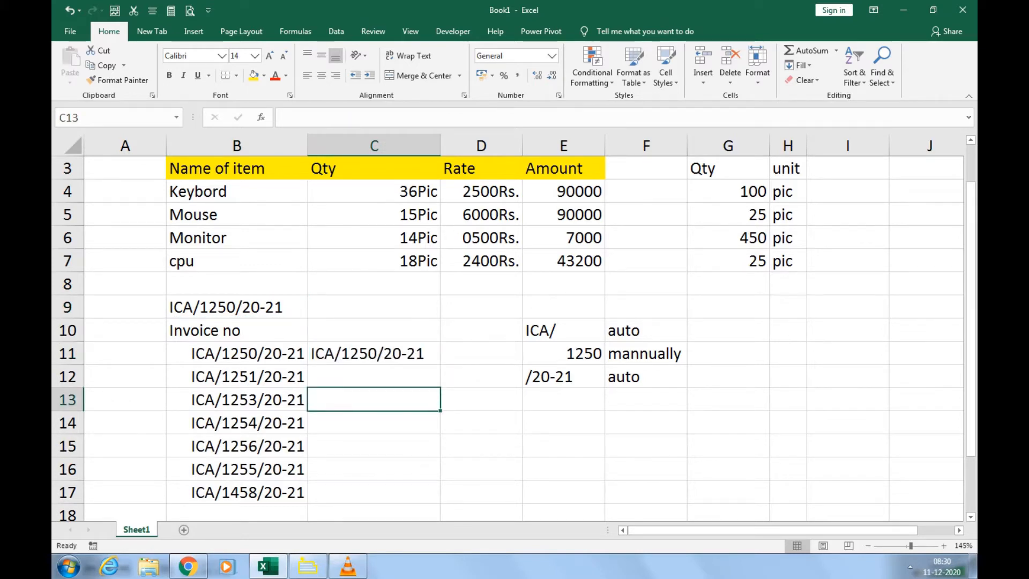
Widen columns C and B further and compare the alignment and stored contents of B11:B17 with C11
{"action": "left_click_drag", "start_coordinate": [440, 148], "coordinate": [475, 147]}
{"action": "left_click_drag", "start_coordinate": [308, 144], "coordinate": [376, 146]}
{"action": "left_click", "coordinate": [585, 400]}
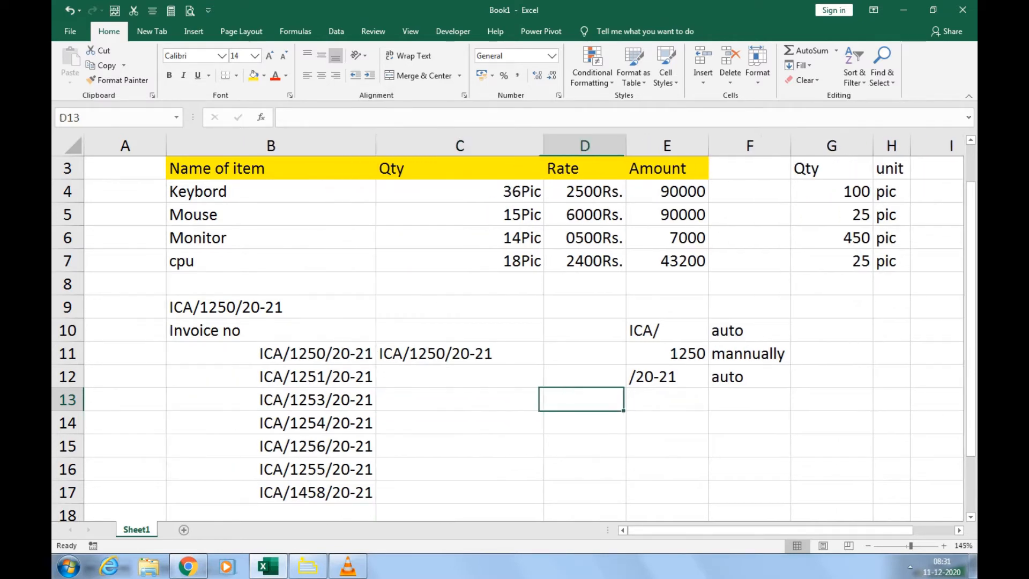
{"action": "left_click", "coordinate": [270, 354]}
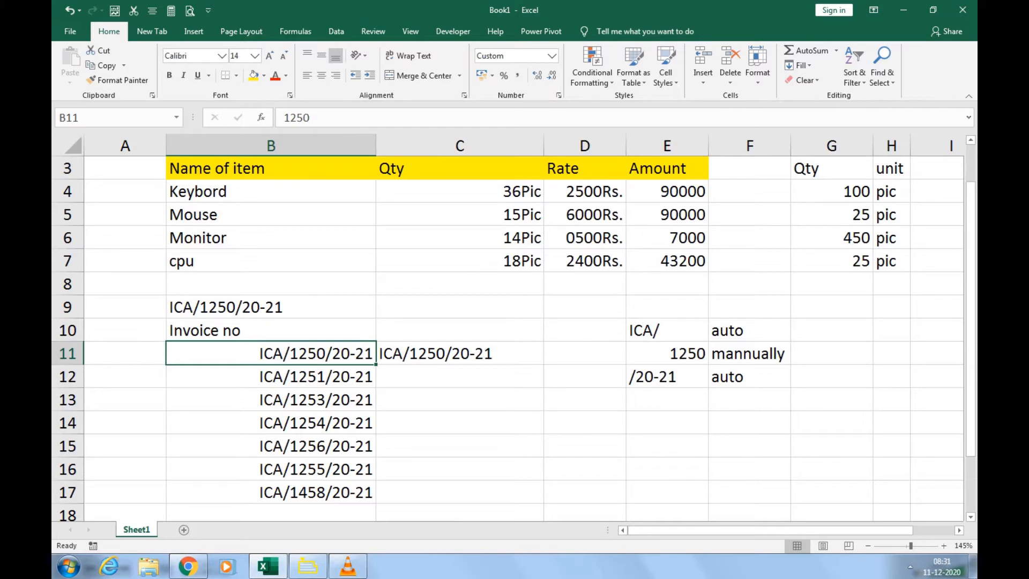
{"action": "left_click", "coordinate": [460, 353]}
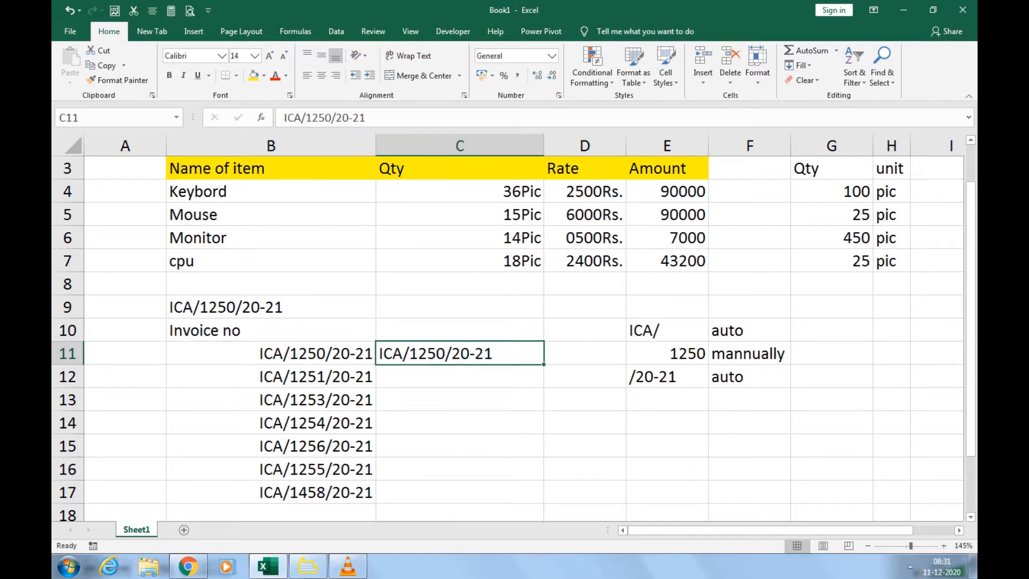
{"action": "left_click_drag", "start_coordinate": [270, 354], "coordinate": [271, 492]}
{"action": "left_click", "coordinate": [459, 353]}
Enter the sample numbers 10, 20 and 30 in cells B25 to B27
{"action": "scroll", "coordinate": [460, 354], "scroll_direction": "down", "scroll_amount": 4}
{"action": "left_click", "coordinate": [270, 400]}
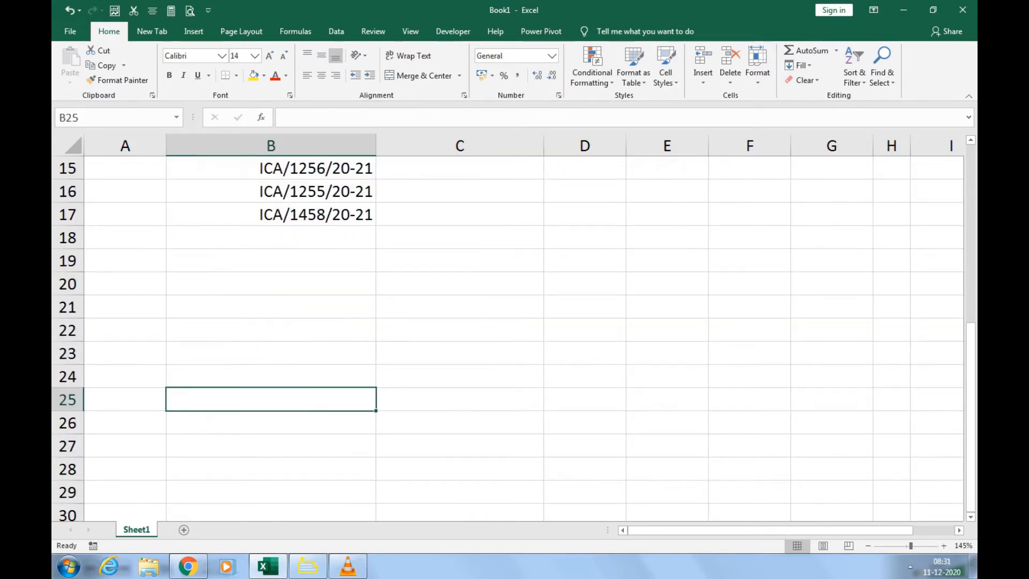
{"action": "type", "text": "10"}
{"action": "key", "text": "Return"}
{"action": "type", "text": "20"}
{"action": "key", "text": "Return"}
{"action": "type", "text": "30"}
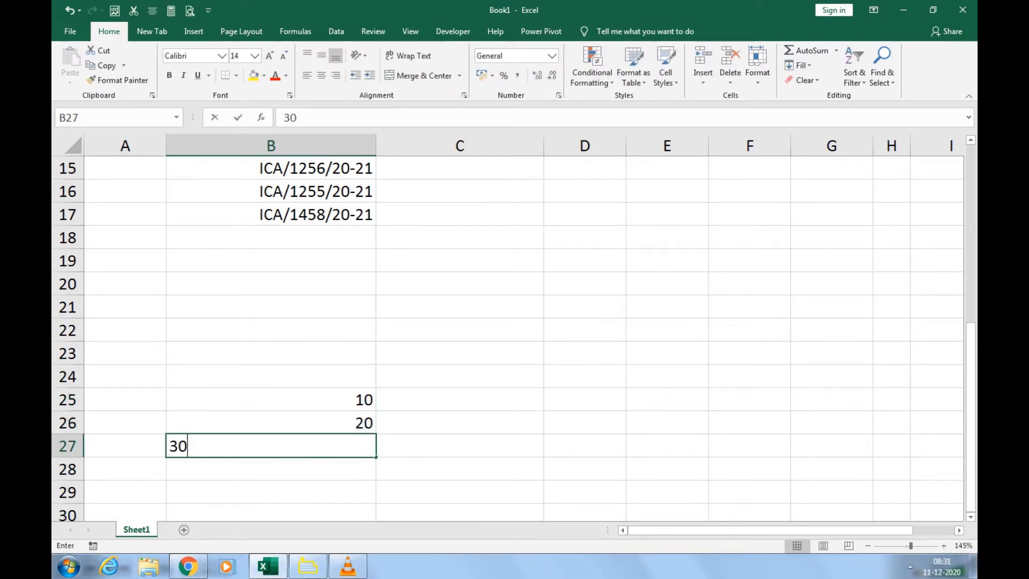
{"action": "key", "text": "Return"}
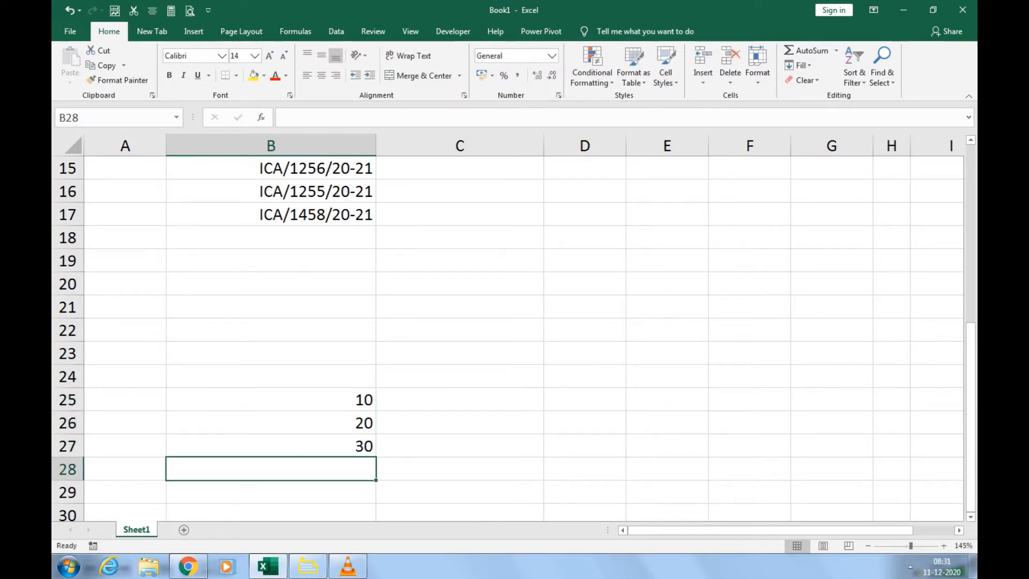
Enter the sample text values ten, one and three in cells B28 to B30
{"action": "type", "text": "t"}
{"action": "key", "text": "BackSpace"}
{"action": "type", "text": "ten"}
{"action": "key", "text": "Return"}
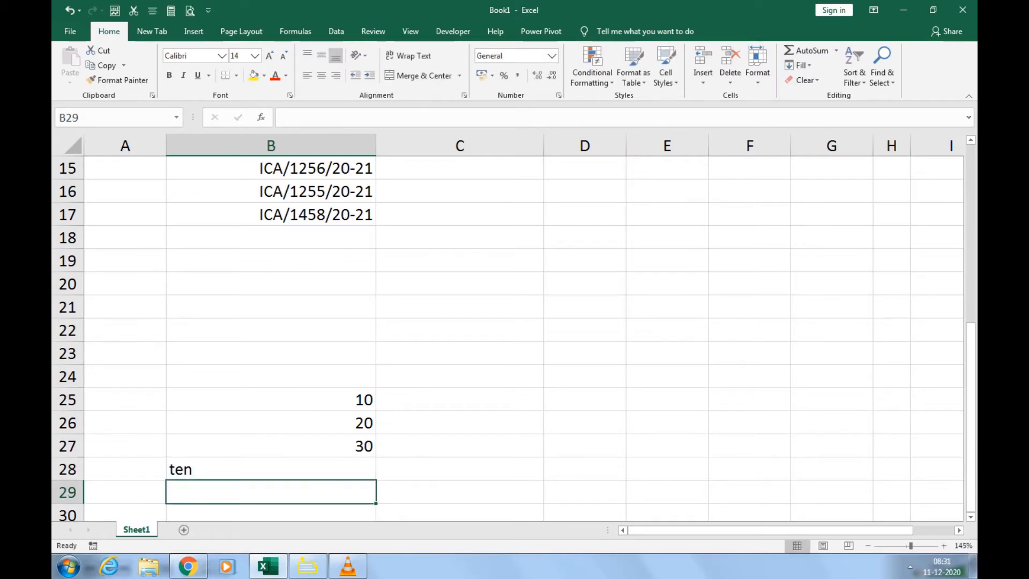
{"action": "type", "text": "one"}
{"action": "key", "text": "Return"}
{"action": "type", "text": "tjhr"}
{"action": "key", "text": "BackSpace"}
{"action": "key", "text": "BackSpace"}
{"action": "key", "text": "BackSpace"}
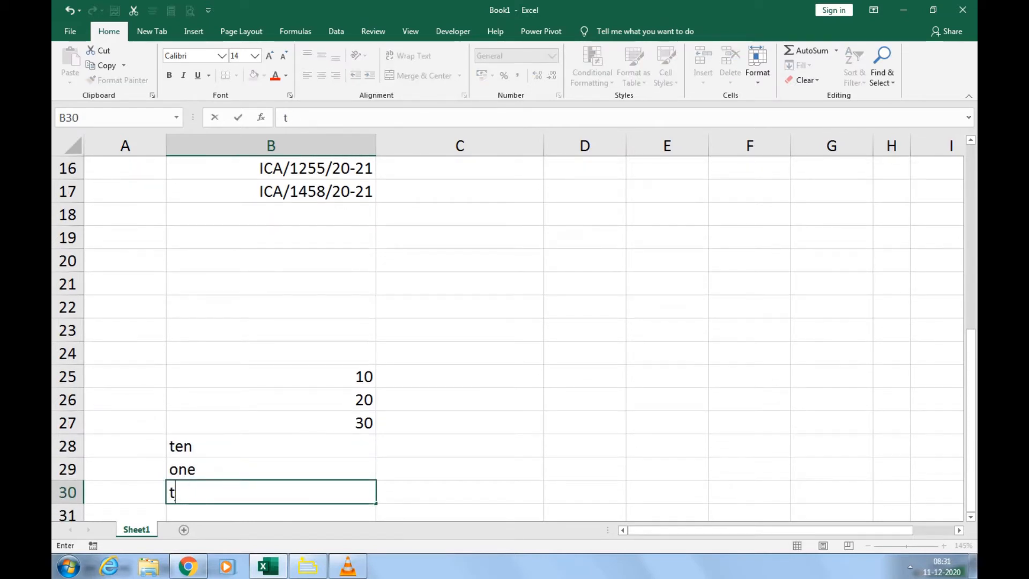
{"action": "type", "text": "hree"}
{"action": "key", "text": "Return"}
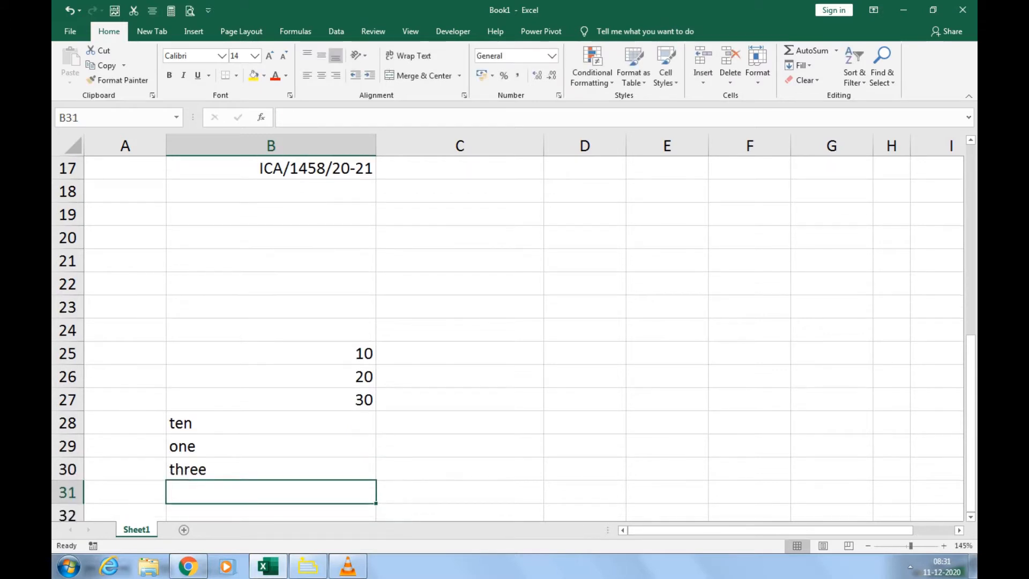
Compare the text and number entries in column B, and enter the formula =B25+20 in C25
{"action": "left_click_drag", "start_coordinate": [270, 423], "coordinate": [270, 470]}
{"action": "left_click_drag", "start_coordinate": [271, 353], "coordinate": [270, 378]}
{"action": "left_click", "coordinate": [459, 353]}
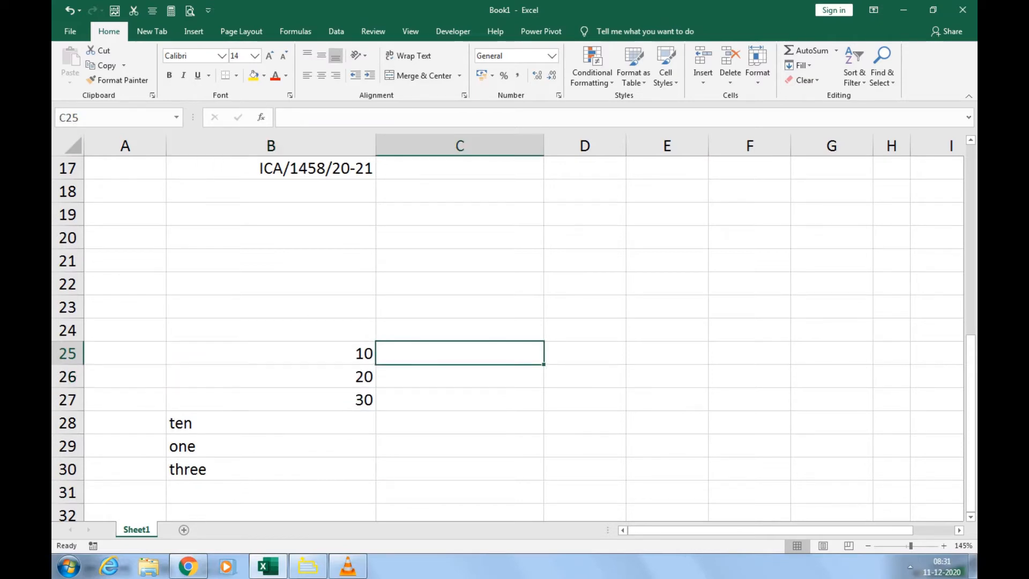
{"action": "type", "text": "="}
{"action": "key", "text": "Left"}
{"action": "type", "text": "+20"}
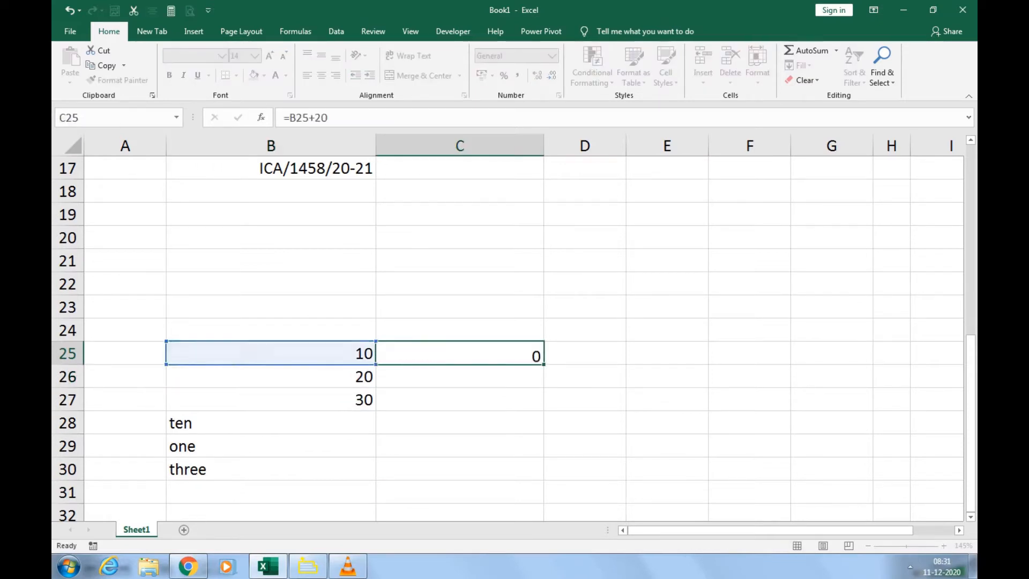
{"action": "key", "text": "Return"}
Enter the formula =B29+10 in C29 to test arithmetic on a text value
{"action": "left_click", "coordinate": [459, 445]}
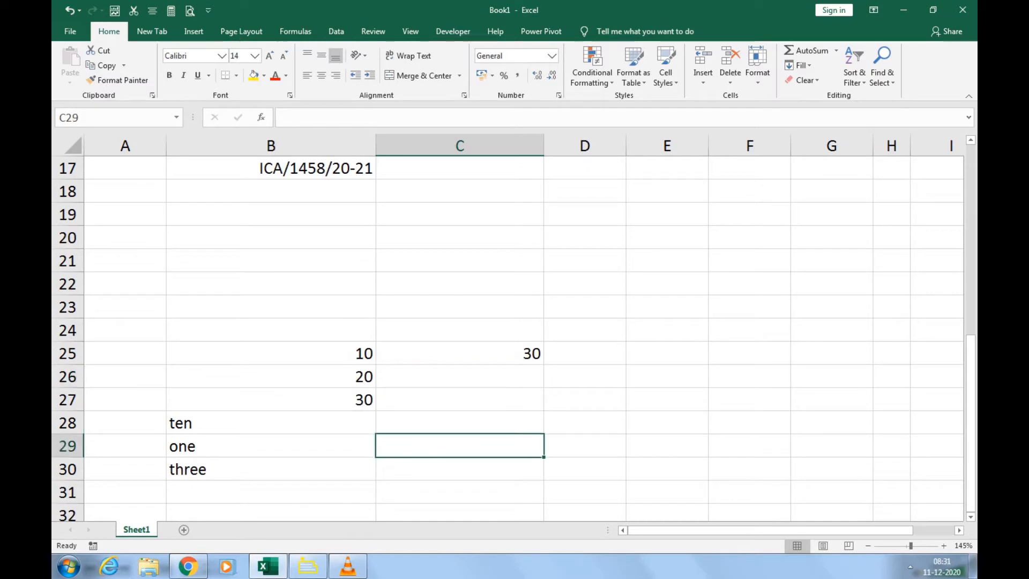
{"action": "type", "text": "="}
{"action": "key", "text": "Left"}
{"action": "type", "text": "+1"}
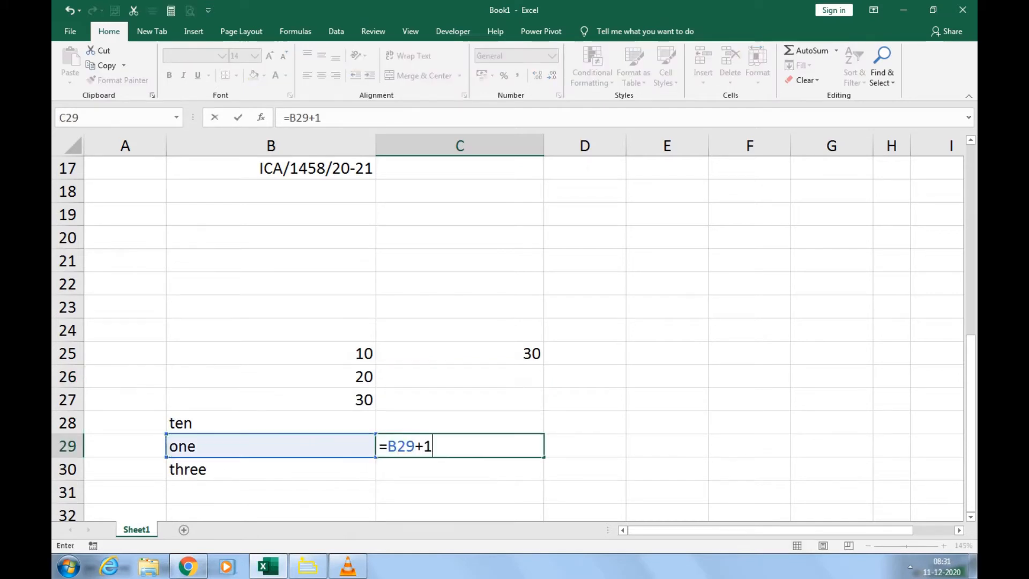
{"action": "type", "text": "0"}
{"action": "key", "text": "Return"}
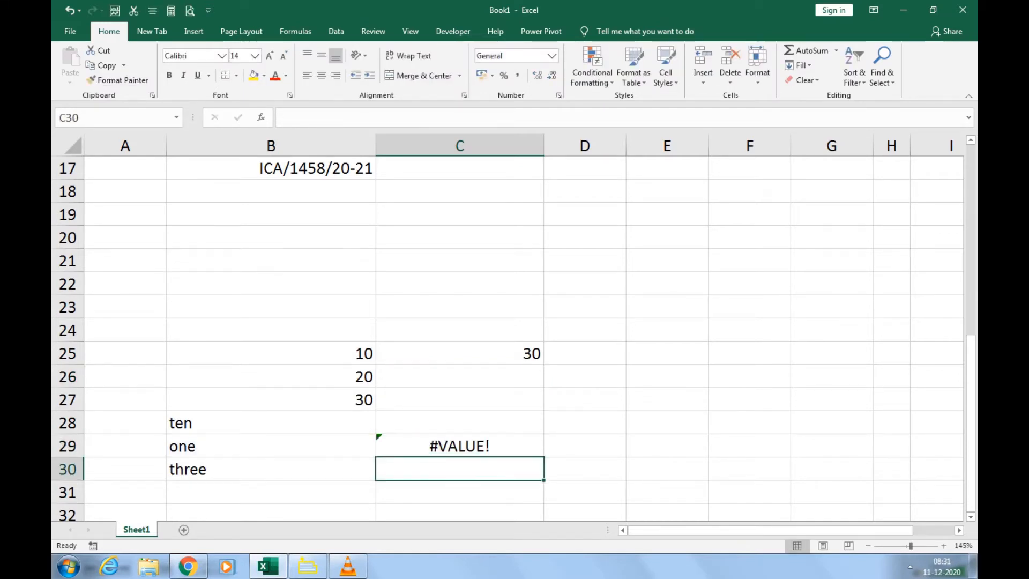
Enter the formula =C11+100 in D11 to test arithmetic on the plain-text invoice number
{"action": "scroll", "coordinate": [514, 332], "scroll_direction": "up", "scroll_amount": 4}
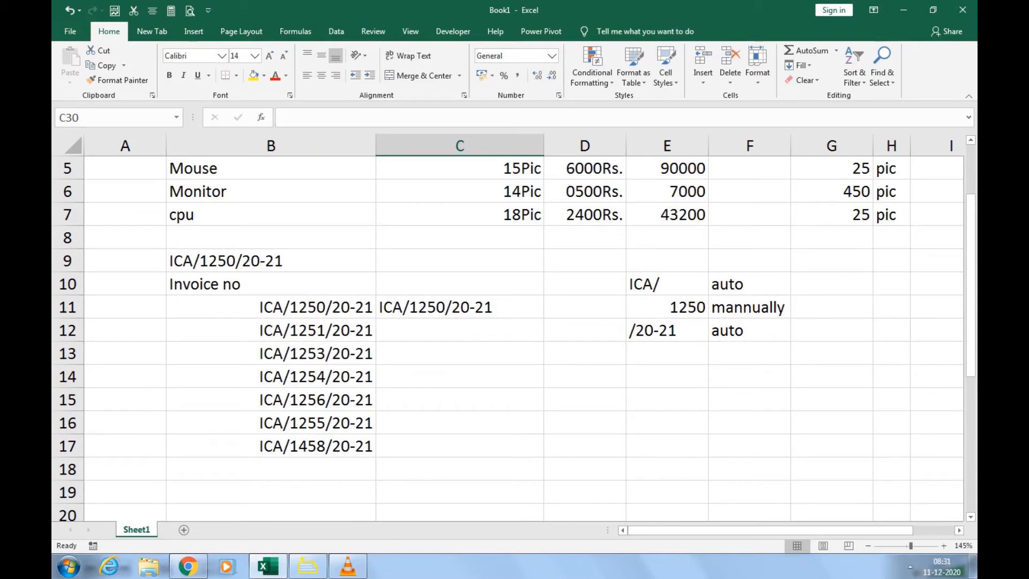
{"action": "left_click", "coordinate": [585, 307]}
{"action": "type", "text": "="}
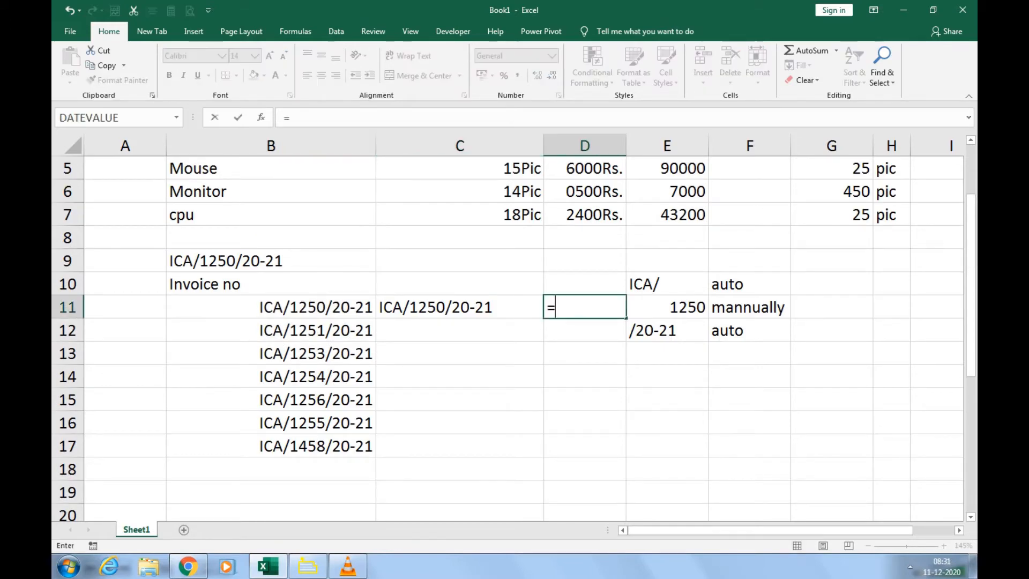
{"action": "key", "text": "Left"}
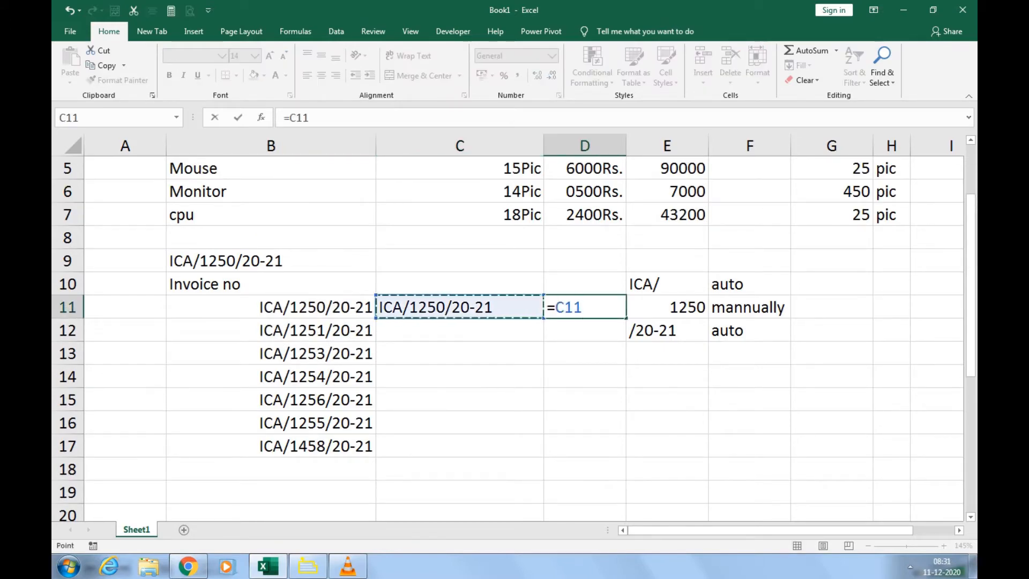
{"action": "type", "text": "+100"}
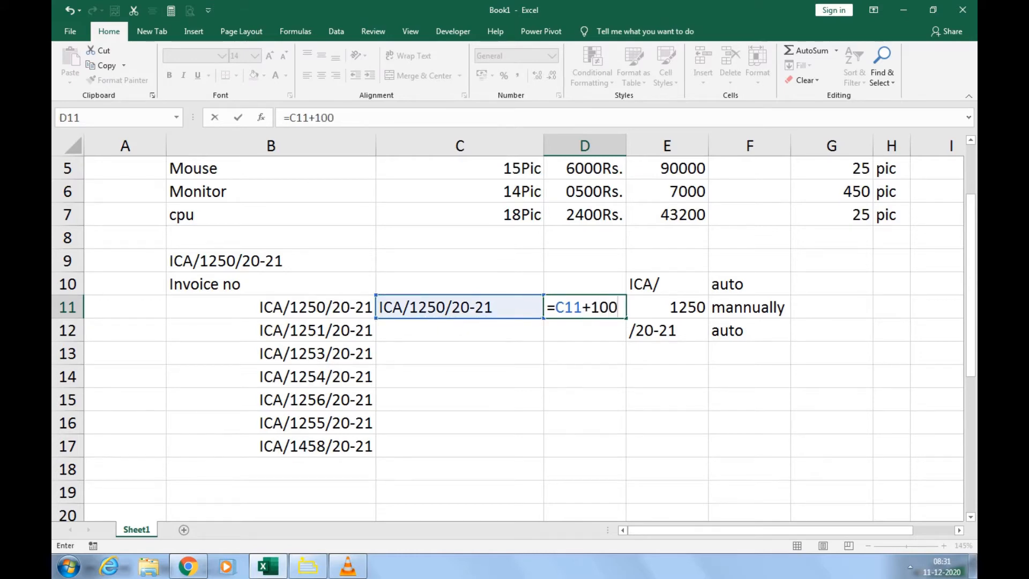
{"action": "key", "text": "Return"}
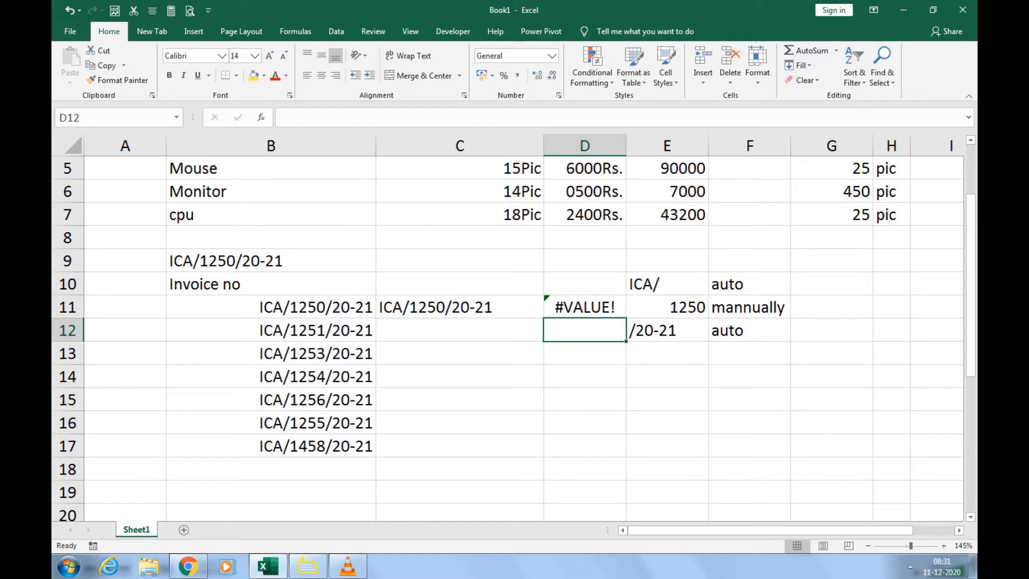
{"action": "left_click", "coordinate": [460, 284]}
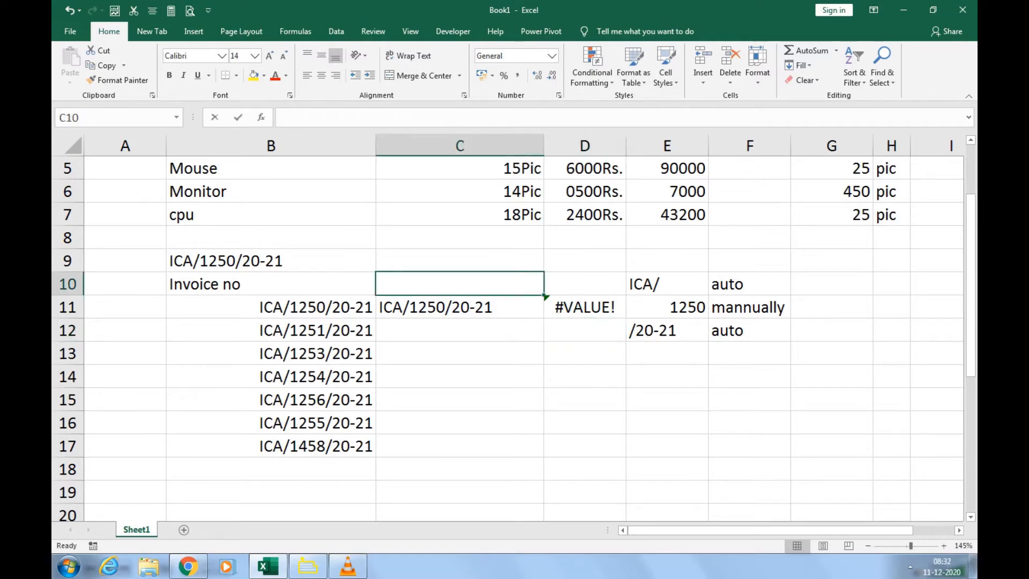
Label cell C10 as Text and replace the formula in D11 with =B11+1000
{"action": "type", "text": "Text"}
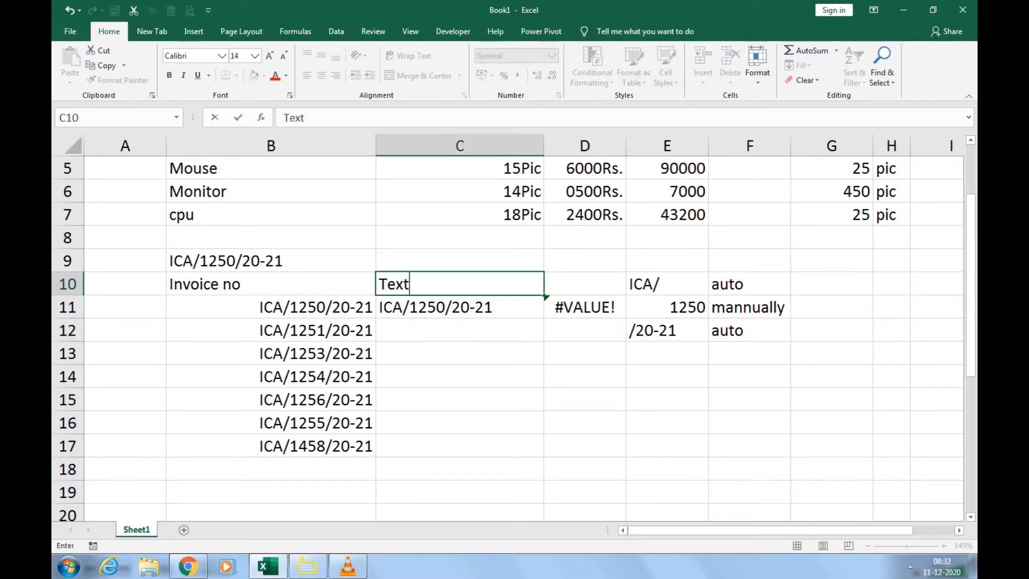
{"action": "key", "text": "Return"}
{"action": "key", "text": "Right"}
{"action": "type", "text": "="}
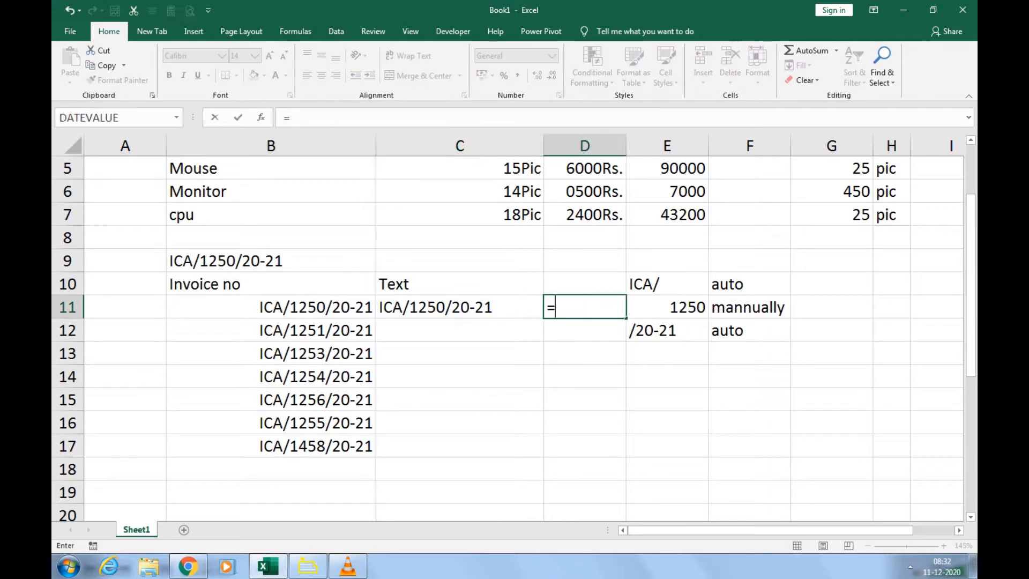
{"action": "key", "text": "Left"}
{"action": "key", "text": "Left"}
{"action": "type", "text": "+"}
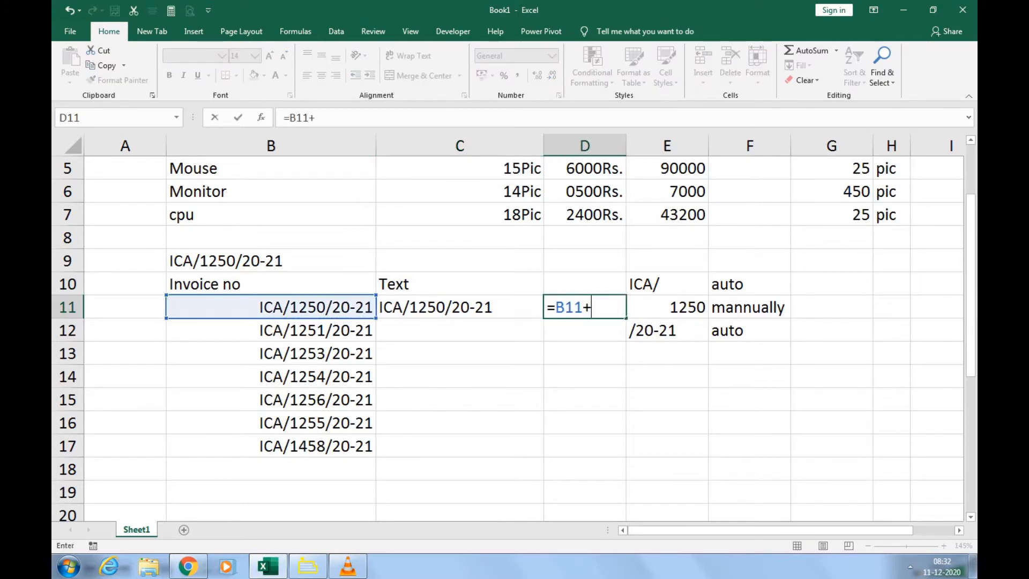
{"action": "type", "text": "1000"}
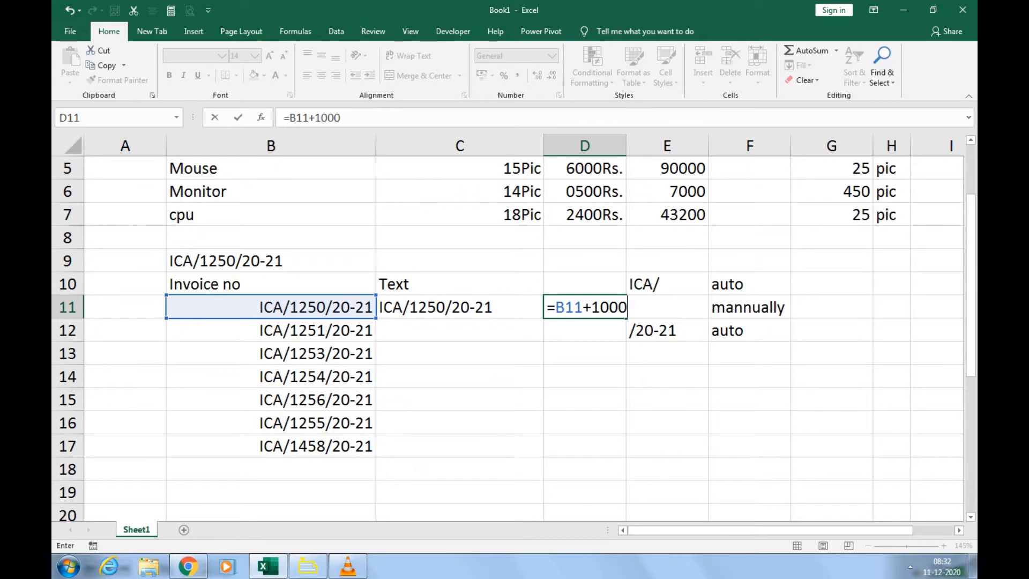
{"action": "key", "text": "Return"}
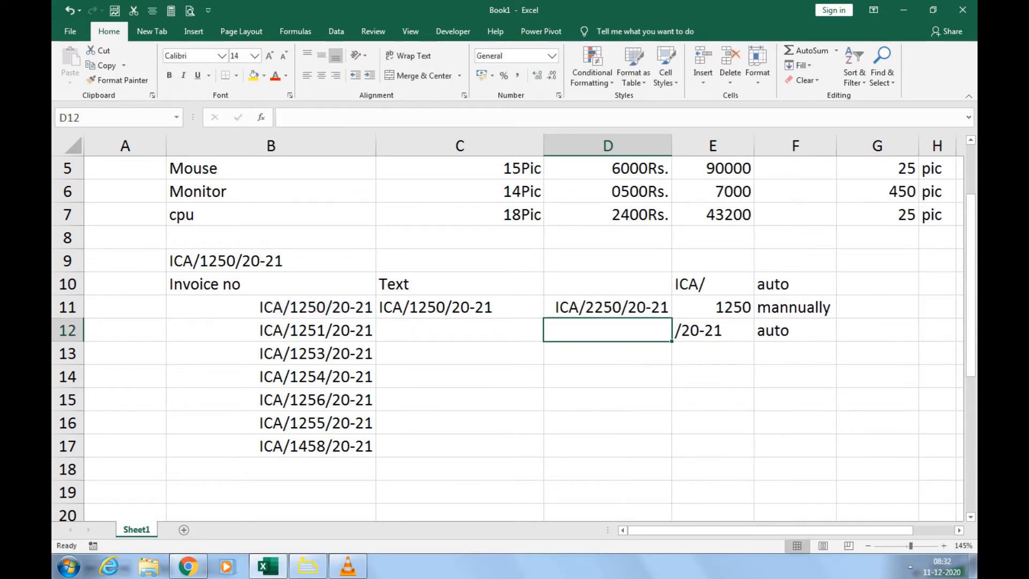
{"action": "key", "text": "Up"}
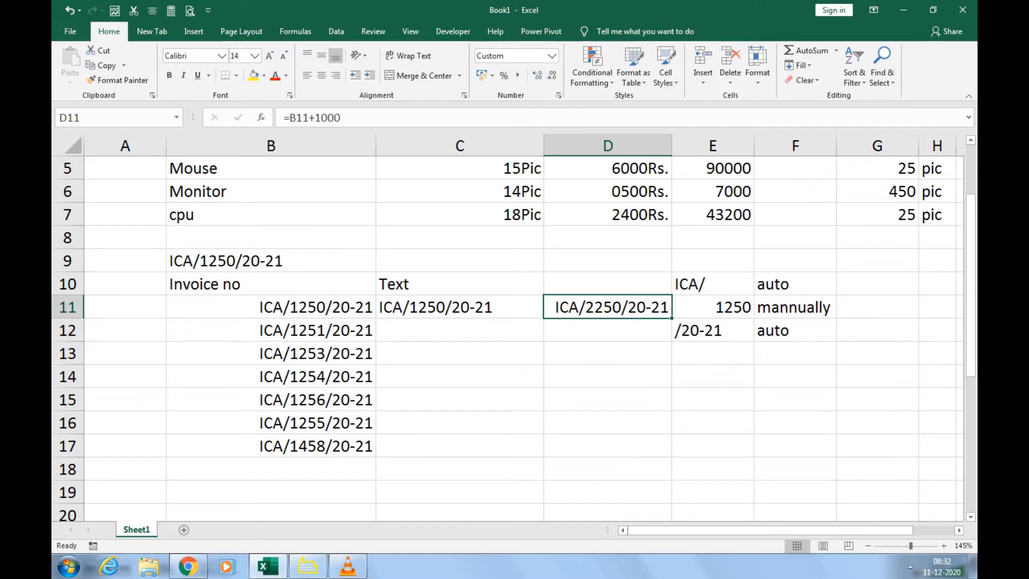
Compare the stored values behind the formatted invoice numbers in B11:B17 with the plain-text entry in C11
{"action": "left_click_drag", "start_coordinate": [316, 307], "coordinate": [316, 446]}
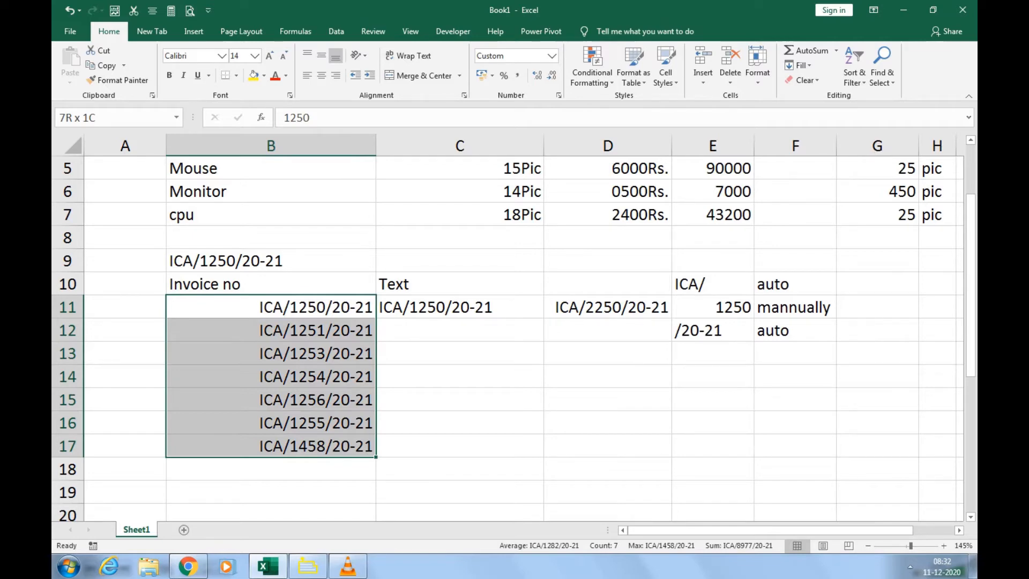
{"action": "left_click_drag", "start_coordinate": [316, 445], "coordinate": [316, 446]}
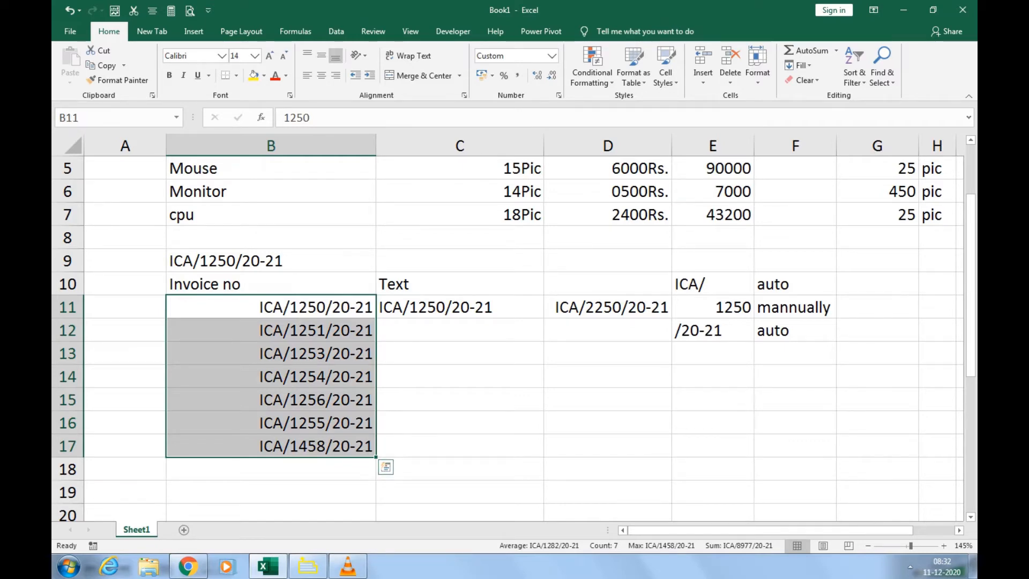
{"action": "left_click", "coordinate": [459, 353]}
{"action": "left_click_drag", "start_coordinate": [316, 307], "coordinate": [316, 445]}
{"action": "left_click", "coordinate": [316, 353]}
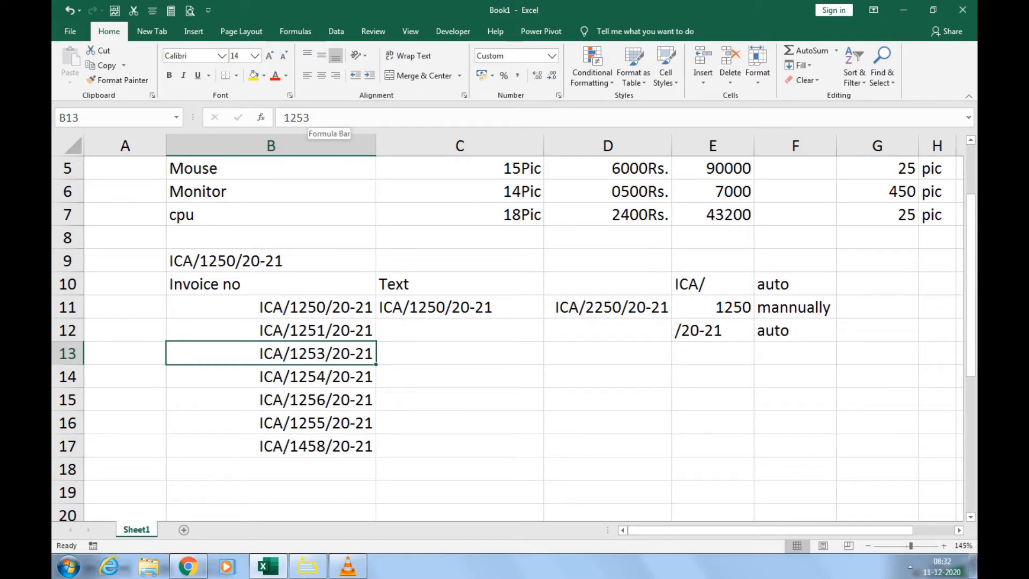
{"action": "key", "text": "Down"}
{"action": "key", "text": "Down"}
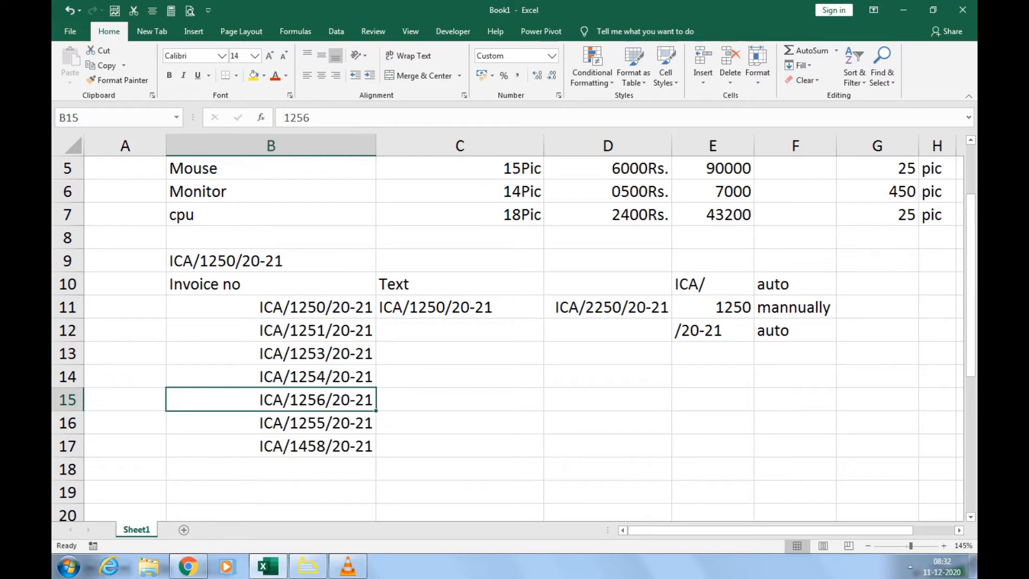
{"action": "left_click", "coordinate": [460, 307]}
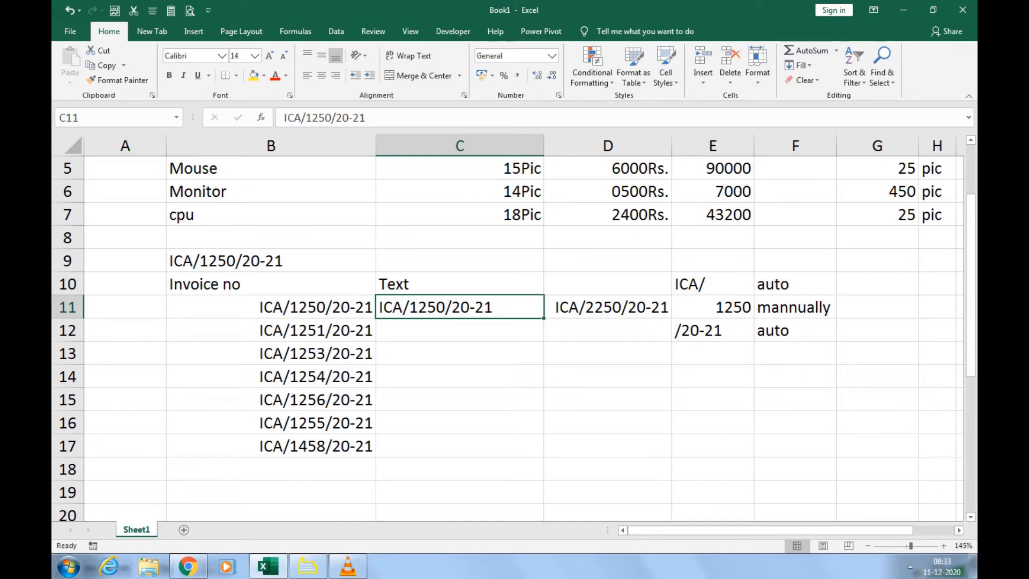
Enter 8564, 25444 and 25654 as the invoice numbers in cells B13 to B15
{"action": "left_click", "coordinate": [271, 354]}
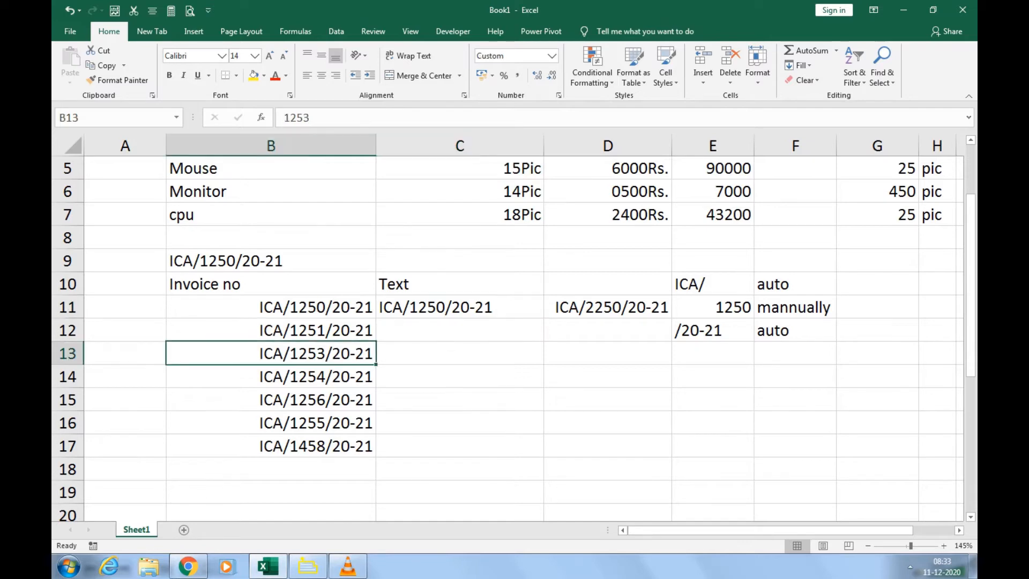
{"action": "type", "text": "8564"}
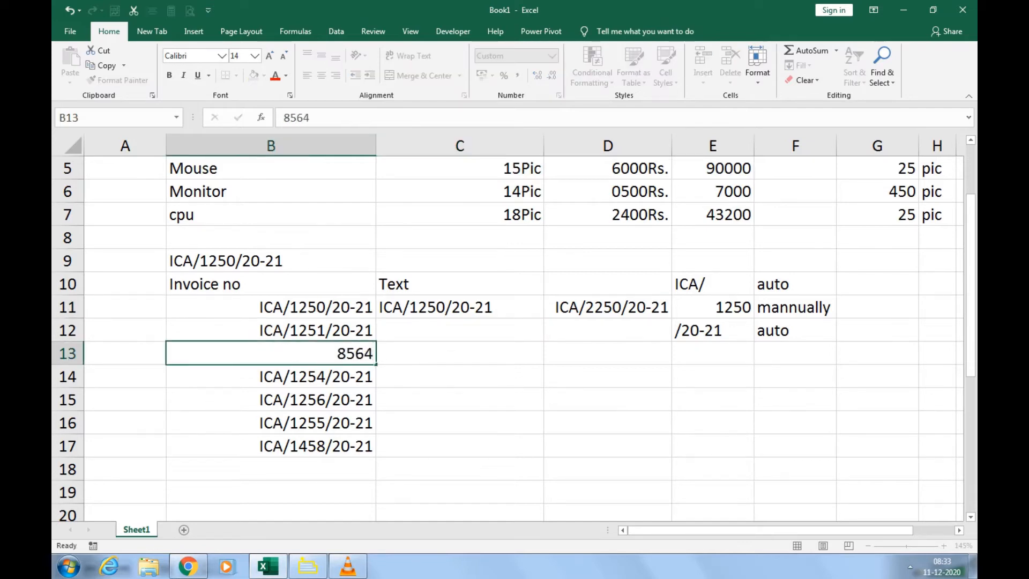
{"action": "key", "text": "Return"}
{"action": "type", "text": "25444"}
{"action": "key", "text": "Return"}
{"action": "type", "text": "25654"}
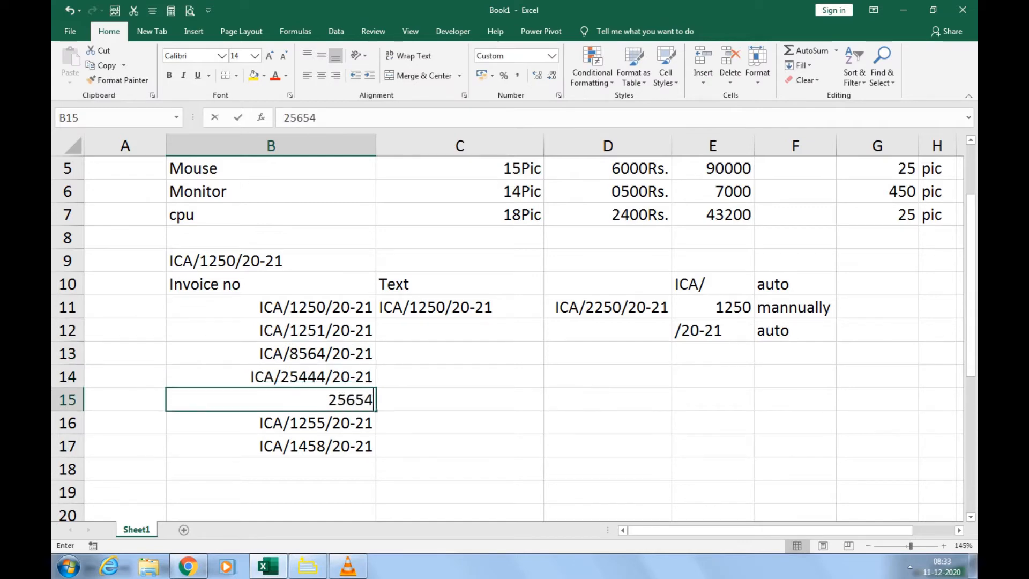
{"action": "key", "text": "Return"}
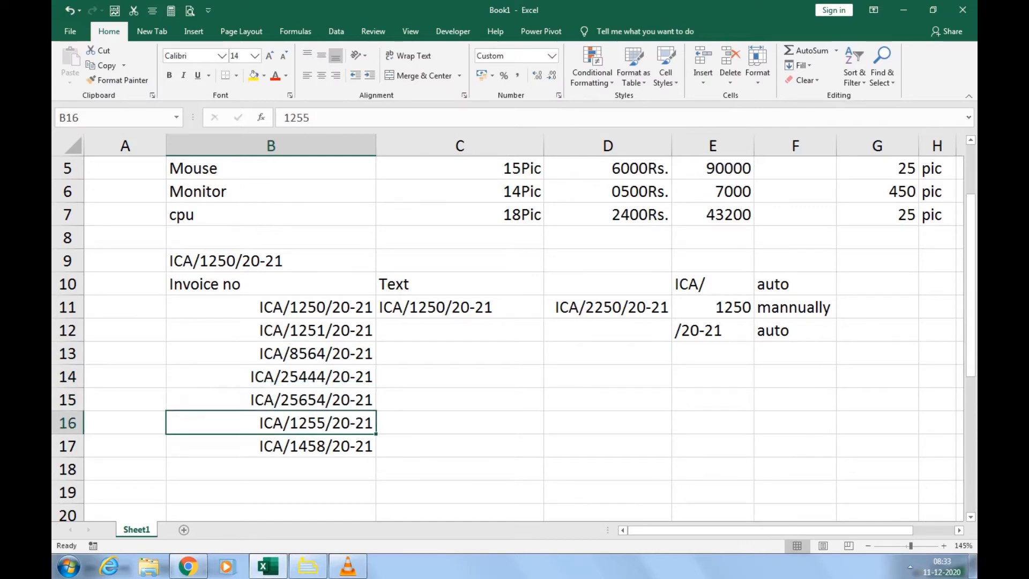
Change the invoice number in B13 to 22 to test the zero padding of the custom format
{"action": "left_click_drag", "start_coordinate": [316, 307], "coordinate": [316, 445]}
{"action": "left_click", "coordinate": [316, 354]}
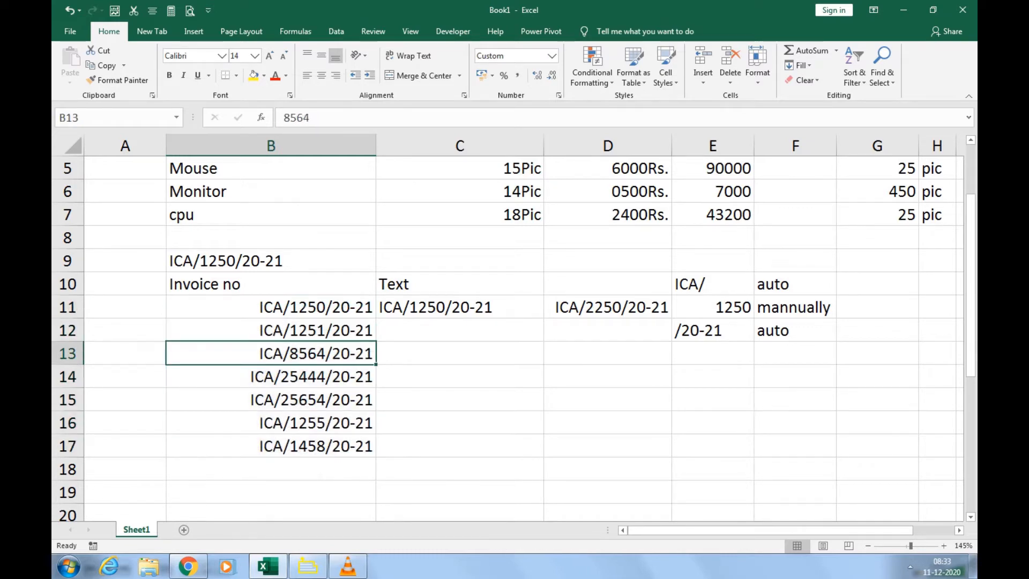
{"action": "type", "text": "22"}
{"action": "key", "text": "Return"}
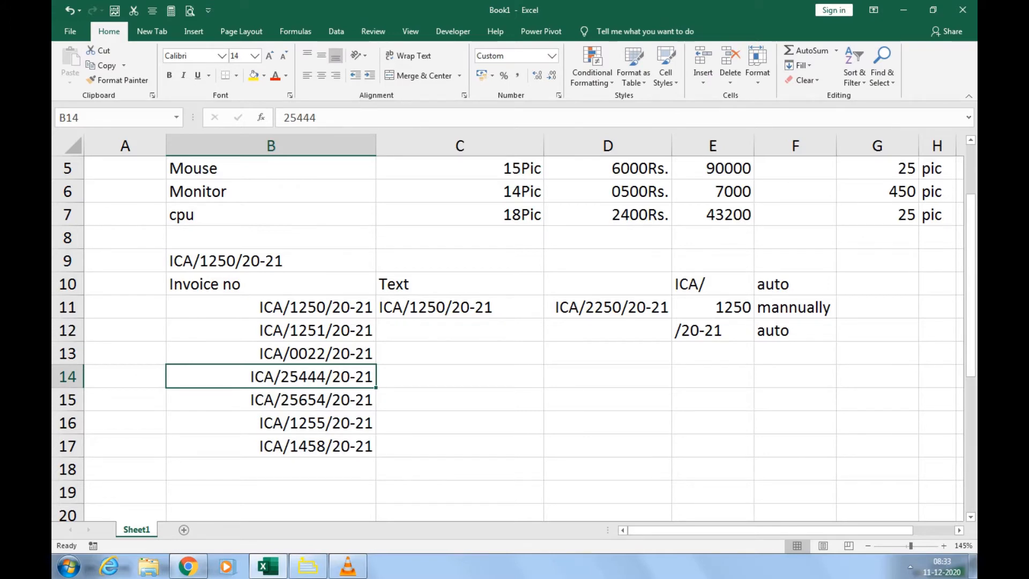
Clear the sample numbers, text values and test formulas from the range B21:D31
{"action": "left_click", "coordinate": [460, 306]}
{"action": "scroll", "coordinate": [460, 307], "scroll_direction": "down", "scroll_amount": 1}
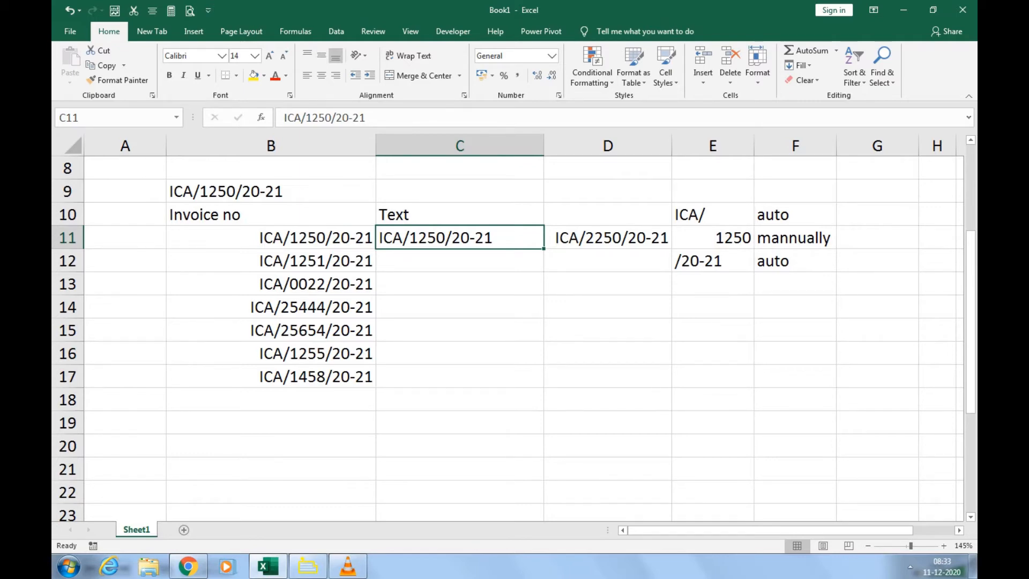
{"action": "left_click_drag", "start_coordinate": [270, 191], "coordinate": [270, 214]}
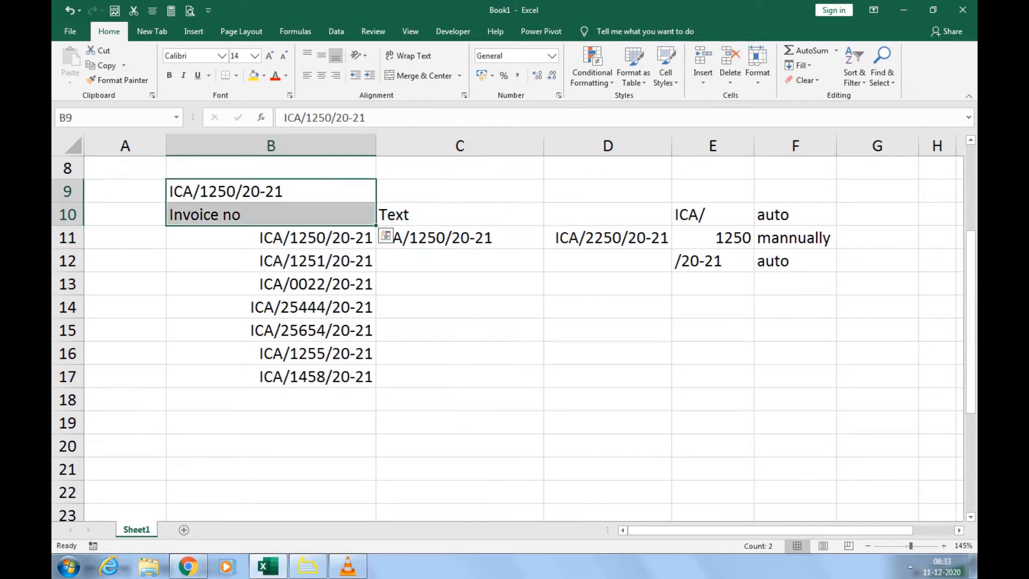
{"action": "key", "text": "ctrl+c"}
{"action": "scroll", "coordinate": [515, 332], "scroll_direction": "down", "scroll_amount": 3}
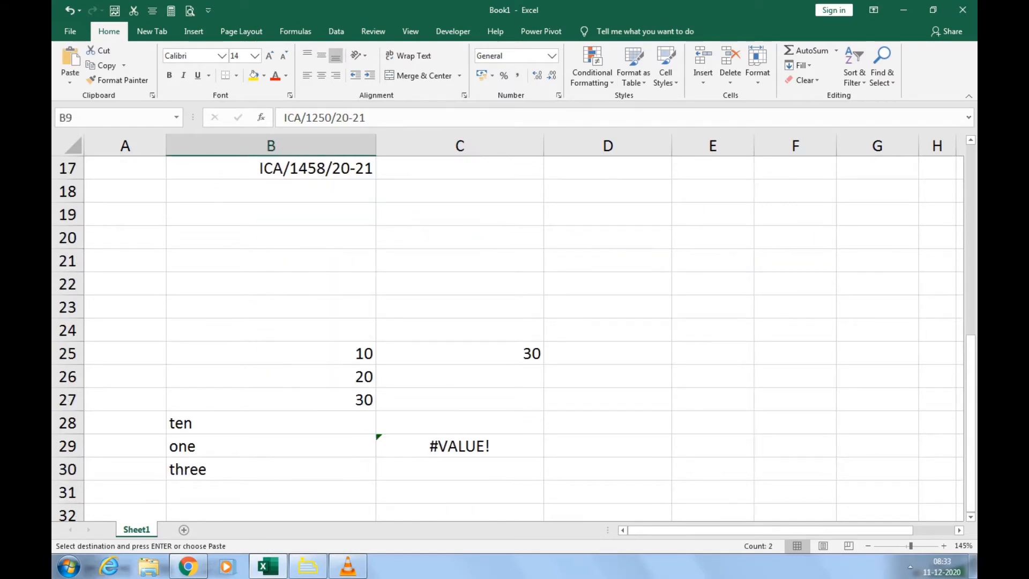
{"action": "left_click_drag", "start_coordinate": [271, 260], "coordinate": [607, 491]}
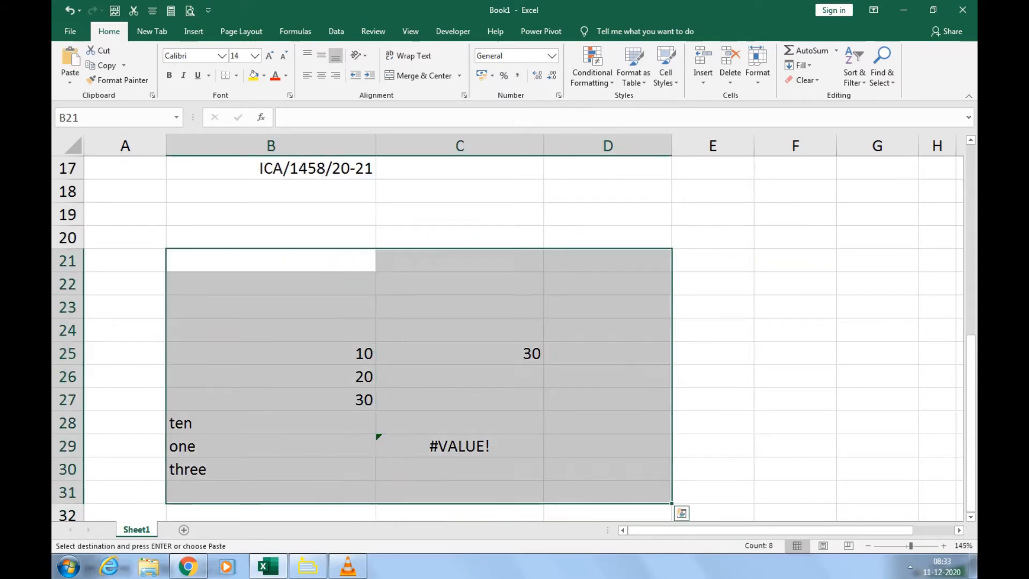
{"action": "left_click", "coordinate": [803, 80]}
{"action": "left_click", "coordinate": [809, 95]}
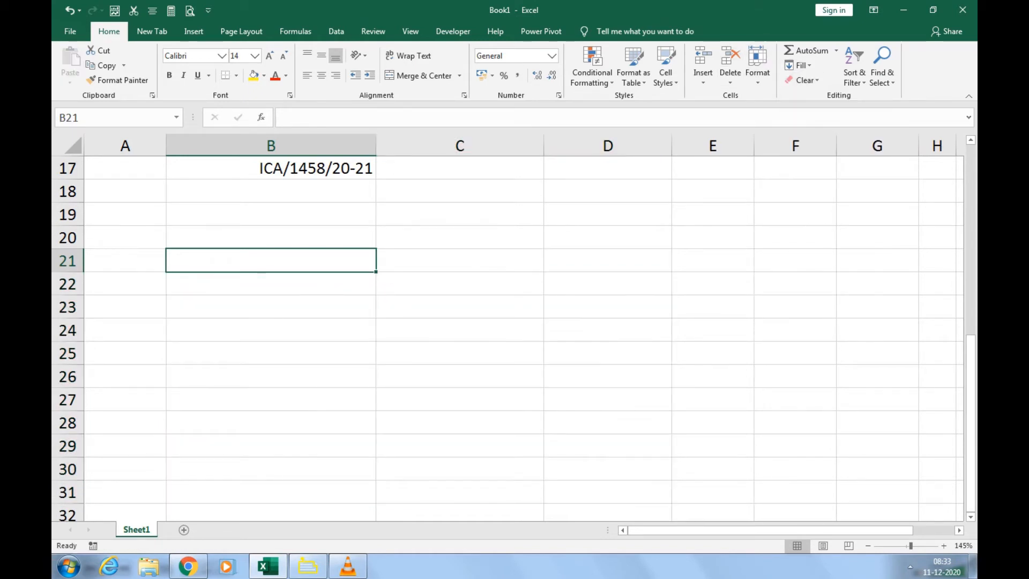
Copy the sample invoice number and the Invoice no heading from B9:B10 to B21:B22
{"action": "key", "text": "Up"}
{"action": "key", "text": "Up"}
{"action": "key", "text": "Up"}
{"action": "key", "text": "Up"}
{"action": "key", "text": "Up"}
{"action": "key", "text": "Up"}
{"action": "key", "text": "Up"}
{"action": "key", "text": "Up"}
{"action": "key", "text": "Up"}
{"action": "key", "text": "Up"}
{"action": "key", "text": "Up"}
{"action": "key", "text": "Up"}
{"action": "key", "text": "Up"}
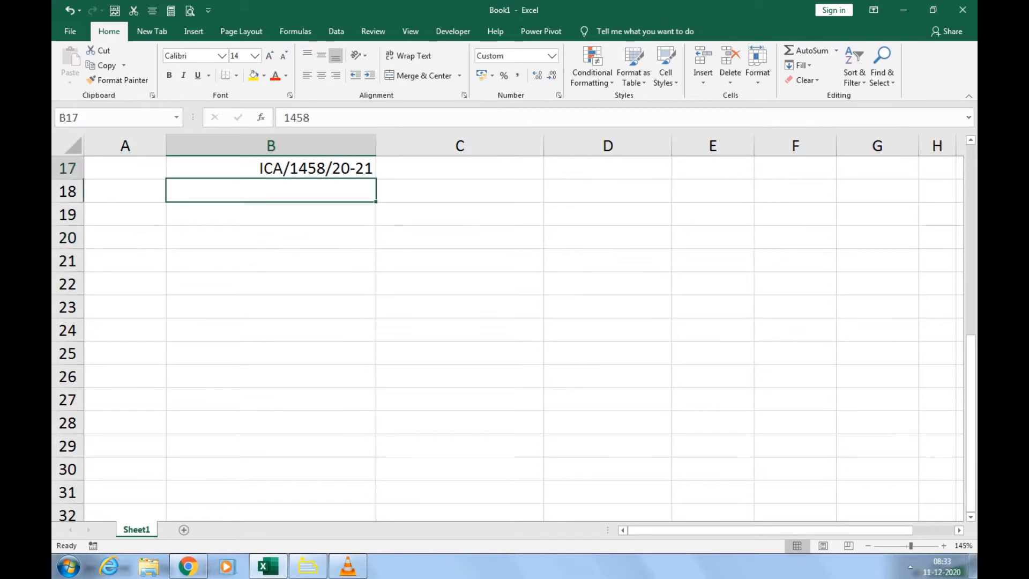
{"action": "key", "text": "Down"}
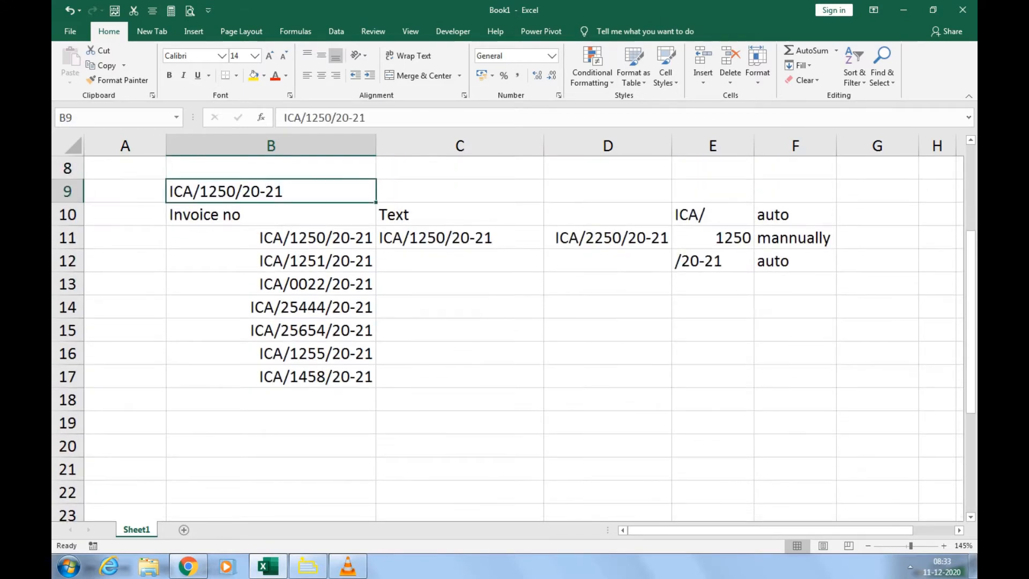
{"action": "key", "text": "shift+Down"}
{"action": "key", "text": "ctrl+c"}
{"action": "key", "text": "Down"}
{"action": "key", "text": "Down"}
{"action": "key", "text": "Down"}
{"action": "key", "text": "Down"}
{"action": "key", "text": "Down"}
{"action": "key", "text": "Down"}
{"action": "key", "text": "Down"}
{"action": "key", "text": "Down"}
{"action": "key", "text": "Down"}
{"action": "key", "text": "Down"}
{"action": "key", "text": "Down"}
{"action": "key", "text": "Down"}
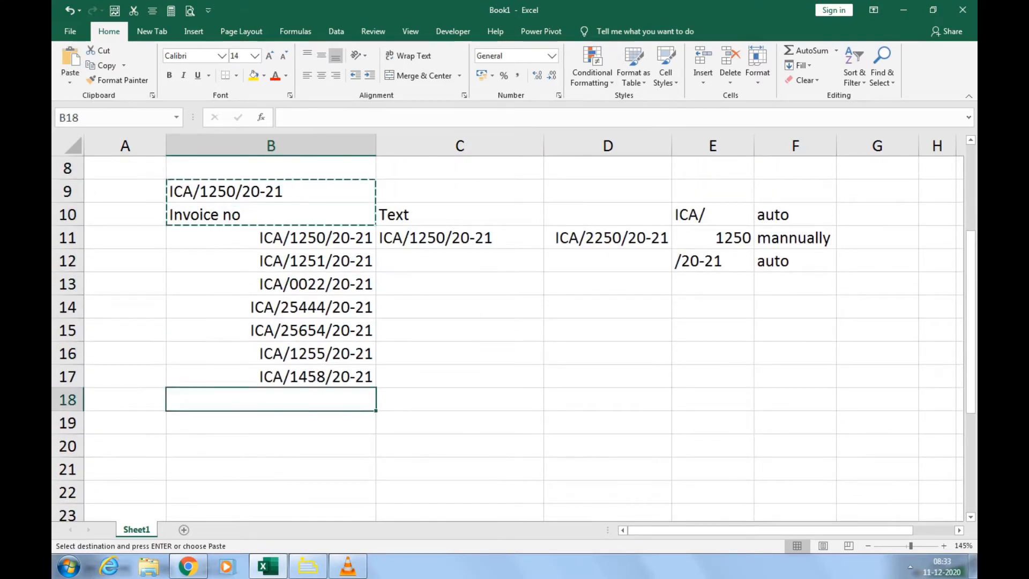
{"action": "key", "text": "ctrl+v"}
{"action": "key", "text": "Escape"}
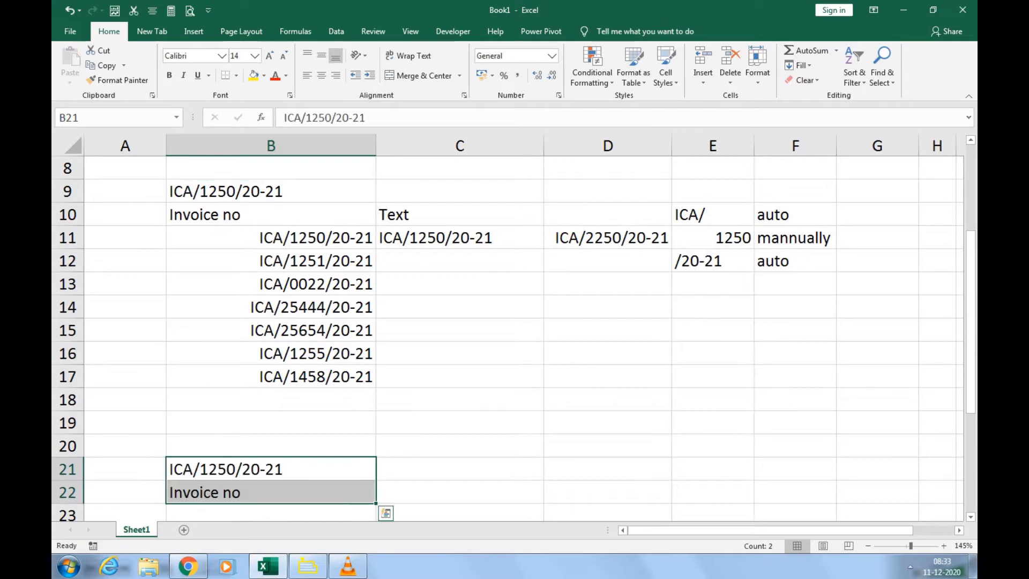
Apply all borders to the empty cells B23:B31 under the copied Invoice no heading
{"action": "key", "text": "Down"}
{"action": "key", "text": "Down"}
{"action": "key", "text": "Down"}
{"action": "key", "text": "Down"}
{"action": "key", "text": "Down"}
{"action": "key", "text": "Down"}
{"action": "key", "text": "Down"}
{"action": "key", "text": "Down"}
{"action": "key", "text": "Down"}
{"action": "key", "text": "Down"}
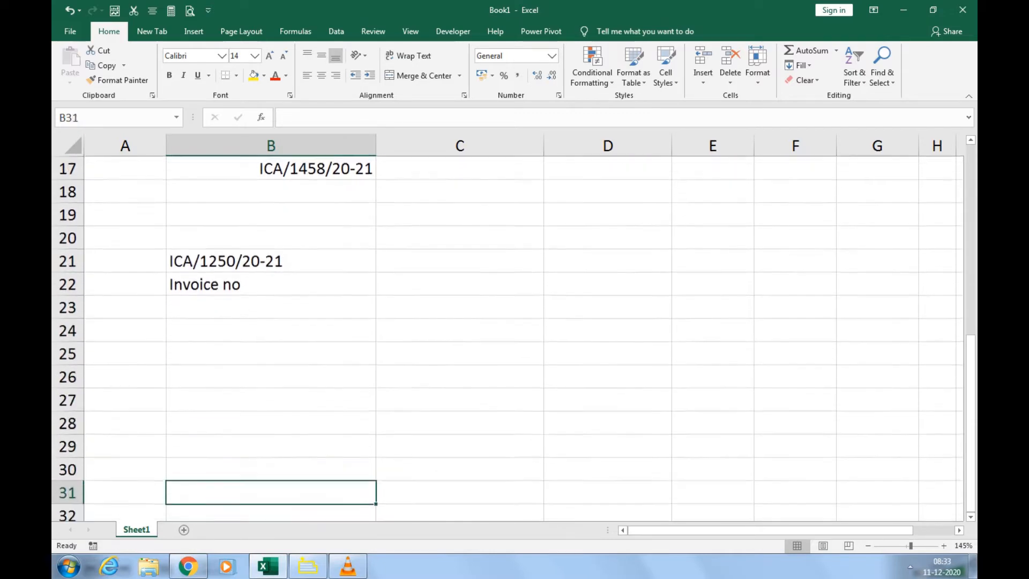
{"action": "key", "text": "Up"}
{"action": "key", "text": "Up"}
{"action": "key", "text": "Up"}
{"action": "key", "text": "Up"}
{"action": "key", "text": "Up"}
{"action": "key", "text": "Up"}
{"action": "key", "text": "Up"}
{"action": "key", "text": "Up"}
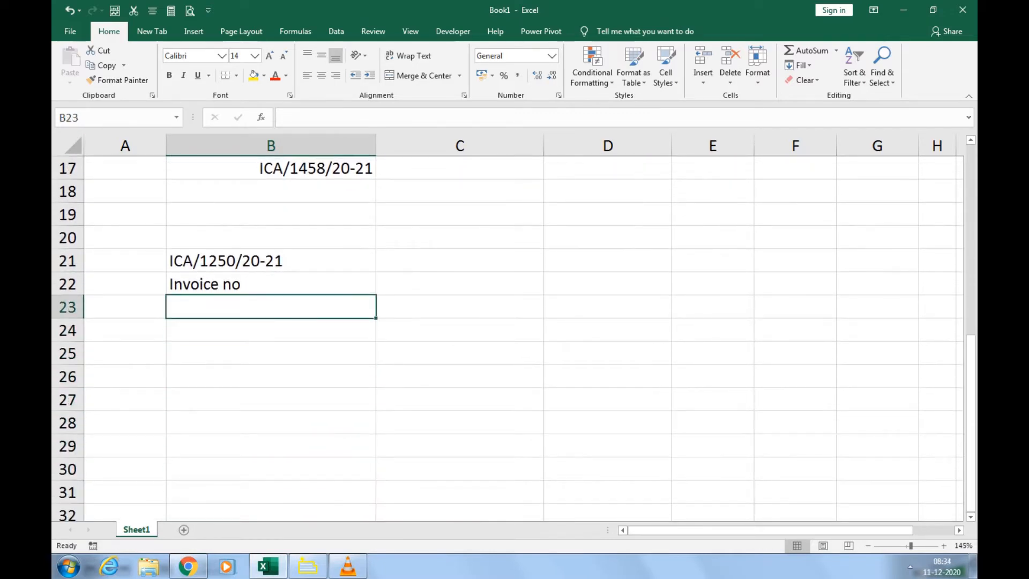
{"action": "key", "text": "shift+Down"}
{"action": "key", "text": "shift+Down"}
{"action": "key", "text": "shift+Down"}
{"action": "key", "text": "shift+Down"}
{"action": "key", "text": "shift+Down"}
{"action": "key", "text": "shift+Down"}
{"action": "key", "text": "shift+Down"}
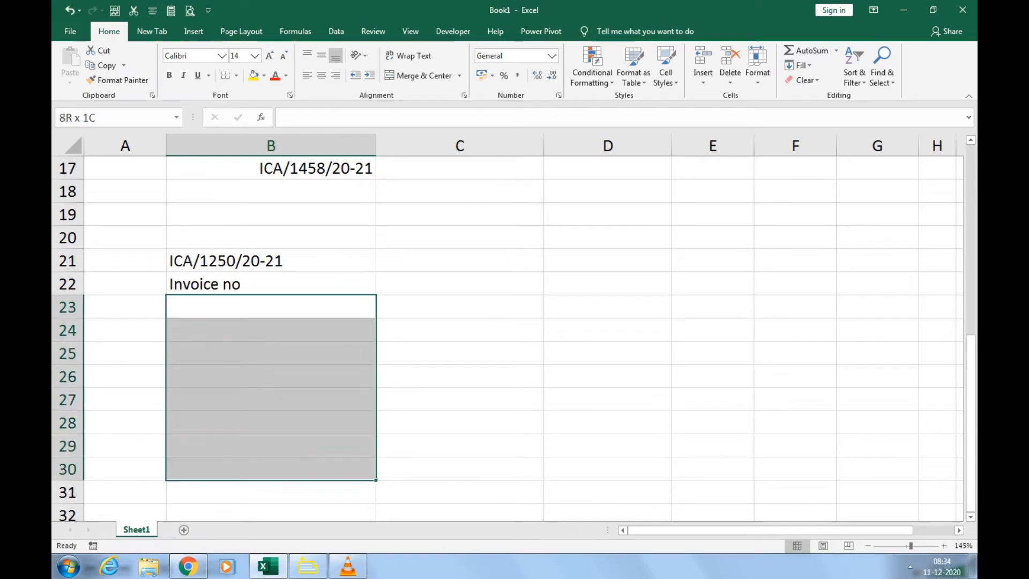
{"action": "key", "text": "shift+Down"}
{"action": "key", "text": "alt"}
{"action": "key", "text": "h"}
{"action": "key", "text": "b"}
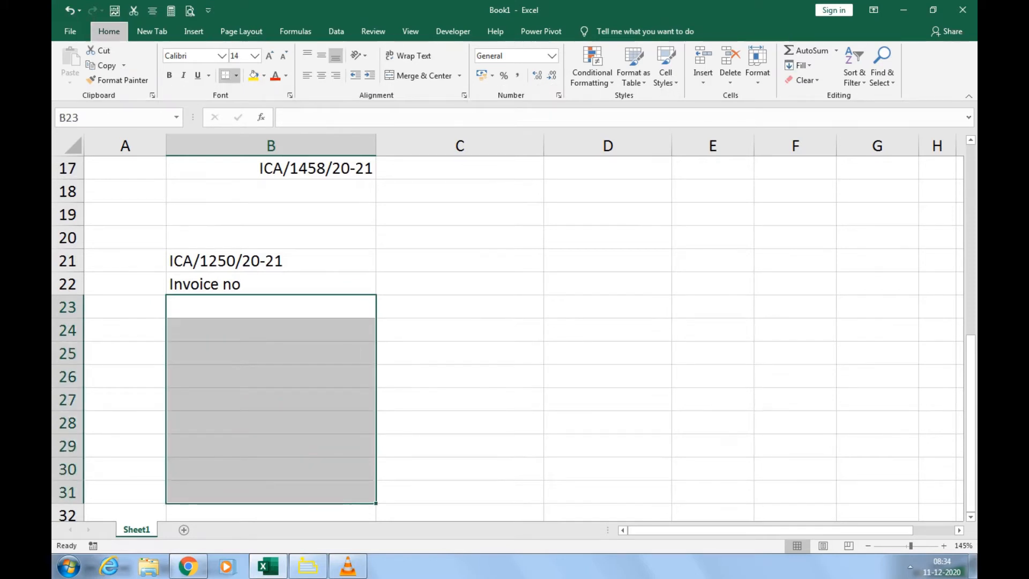
{"action": "key", "text": "a"}
Apply the custom number format "ICA/"#"/20-21" to the bordered cells B23:B31
{"action": "key", "text": "ctrl+1"}
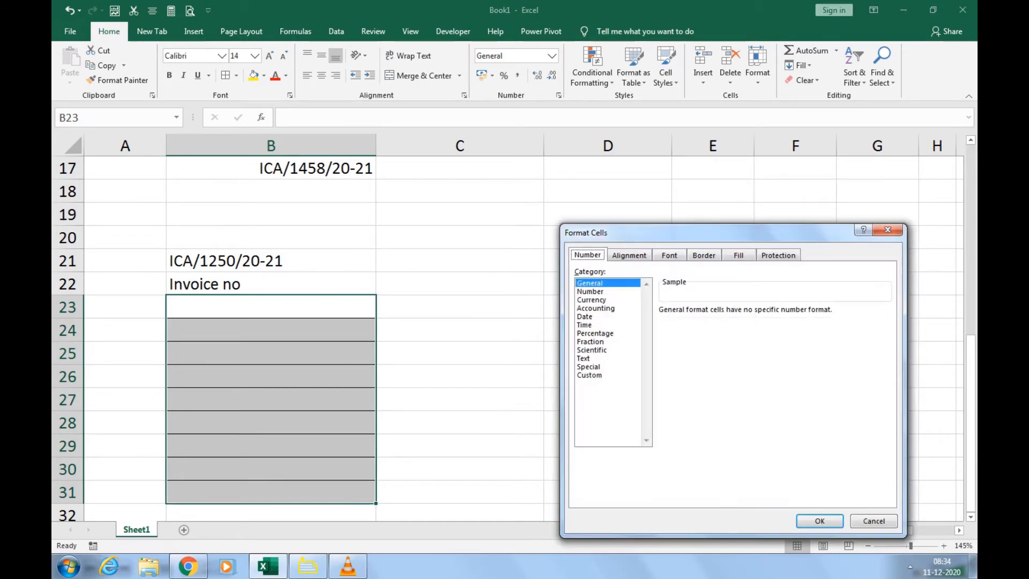
{"action": "key", "text": "Tab"}
{"action": "key", "text": "End"}
{"action": "key", "text": "Tab"}
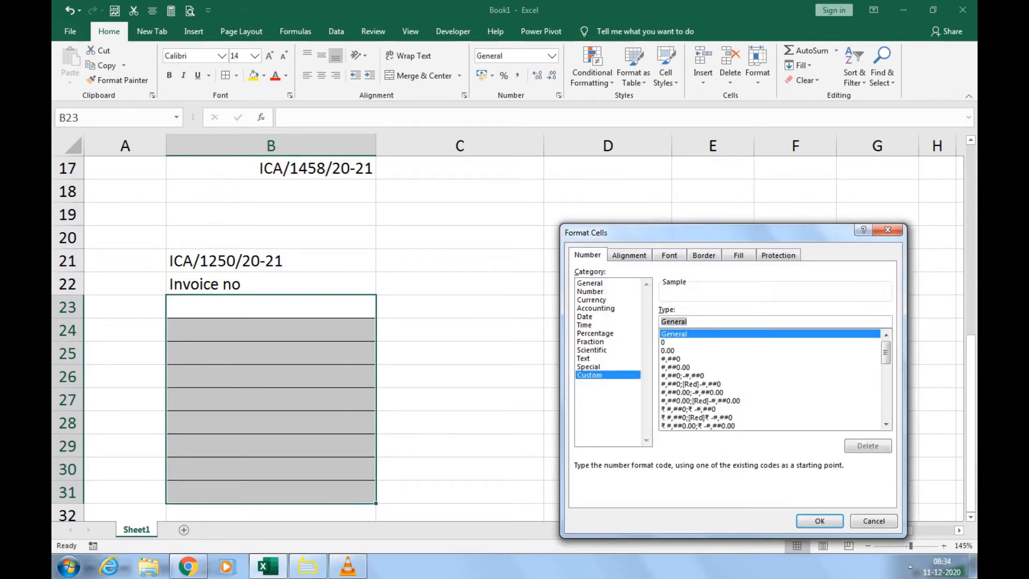
{"action": "type", "text": "\""}
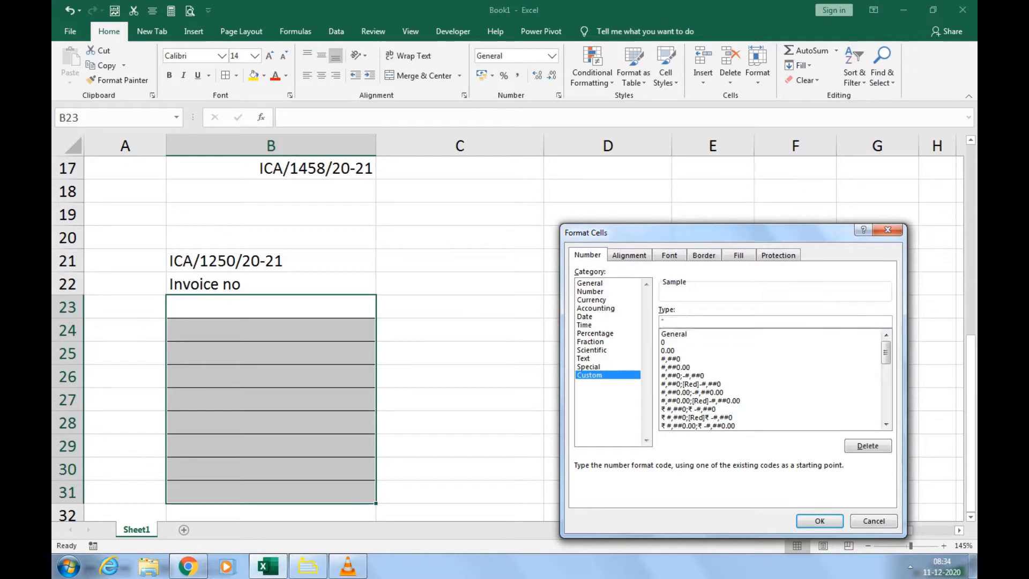
{"action": "type", "text": "ICA/\"00"}
{"action": "type", "text": "00"}
{"action": "key", "text": "BackSpace"}
{"action": "key", "text": "BackSpace"}
{"action": "key", "text": "BackSpace"}
{"action": "type", "text": "#\"/20-21"}
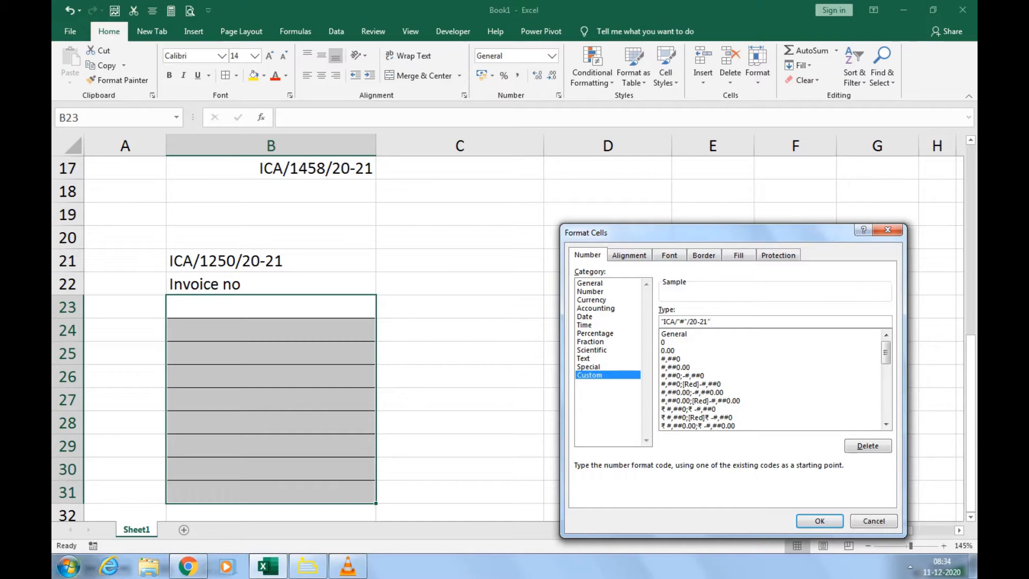
{"action": "key", "text": "ctrl+a"}
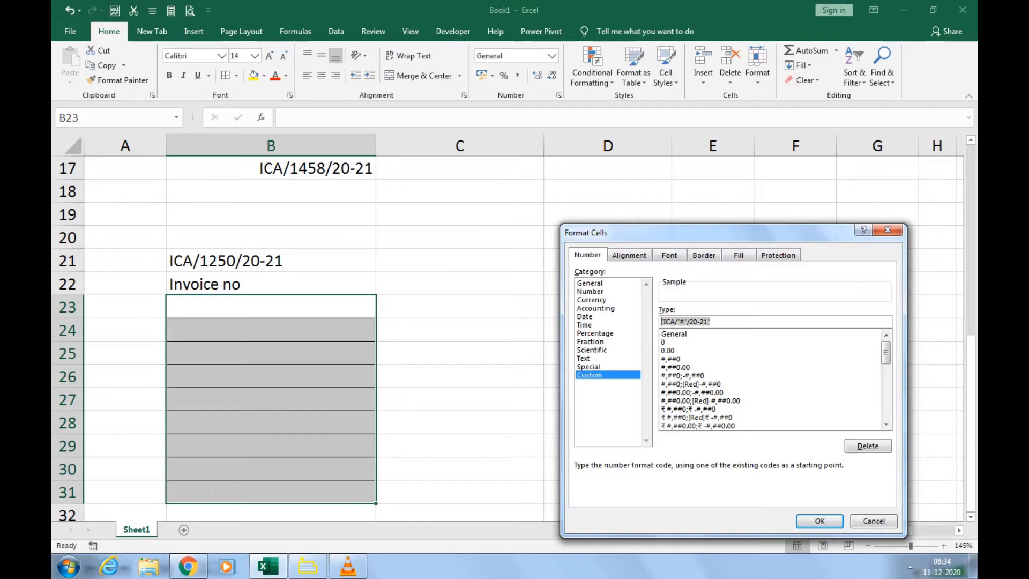
{"action": "key", "text": "Return"}
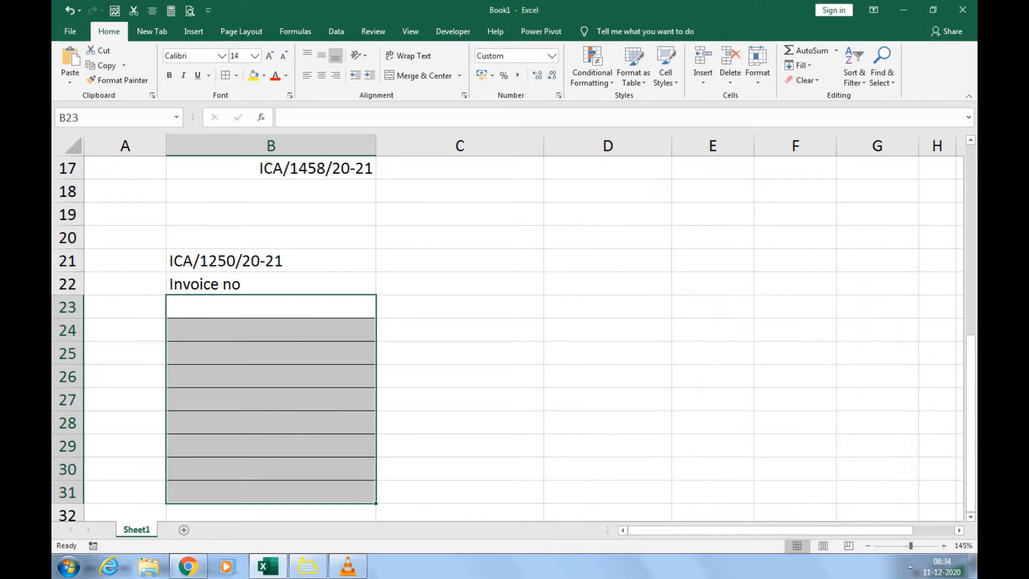
Paste the copied custom format code into C21 as a reference beside the sample invoice number
{"action": "left_click", "coordinate": [459, 261]}
{"action": "key", "text": "ctrl+v"}
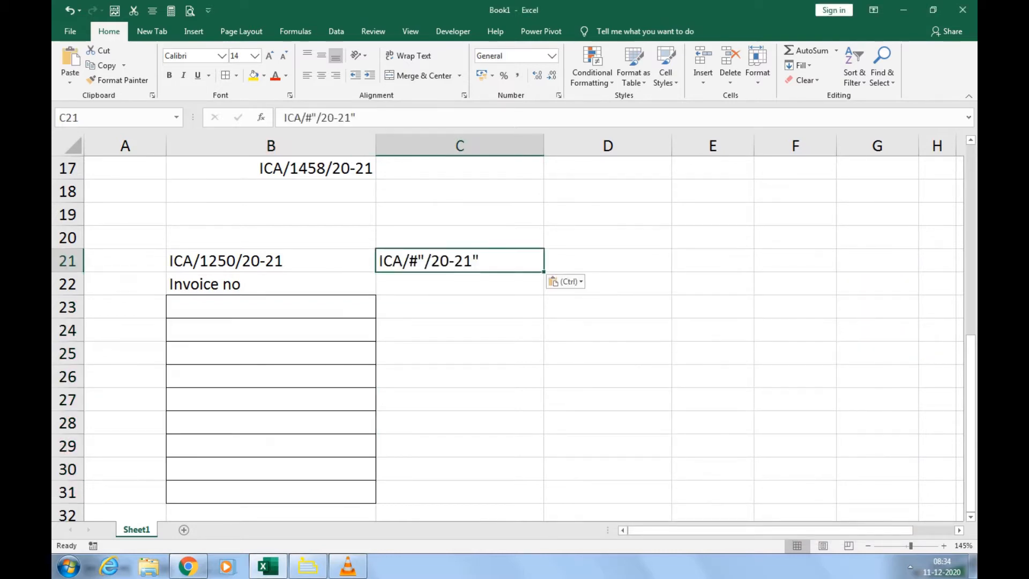
{"action": "left_click", "coordinate": [459, 376]}
Enter the invoice numbers 1250, 1, 10 and 11 in B23:B26 to test the # format
{"action": "left_click", "coordinate": [271, 307]}
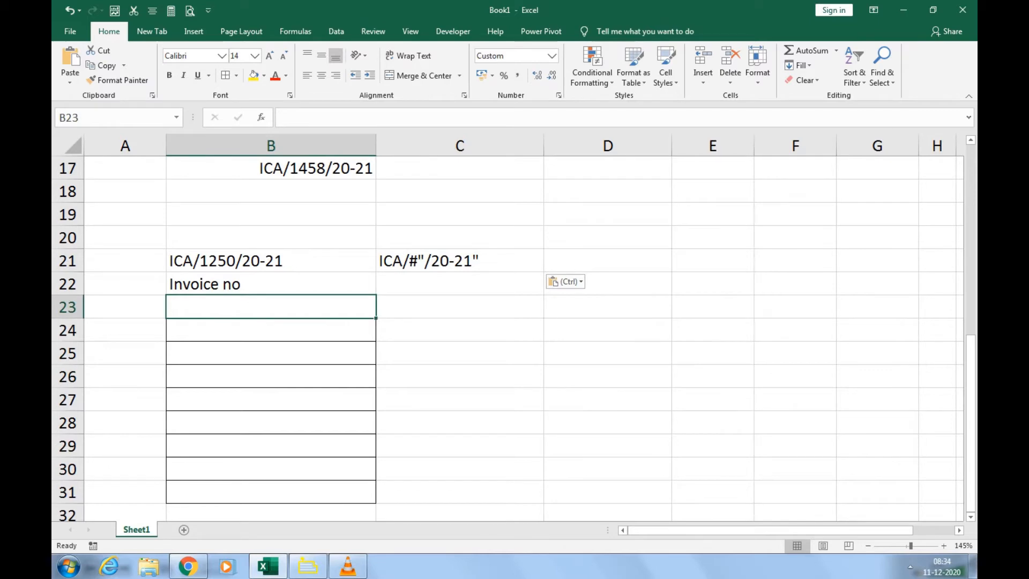
{"action": "type", "text": "1250"}
{"action": "key", "text": "Return"}
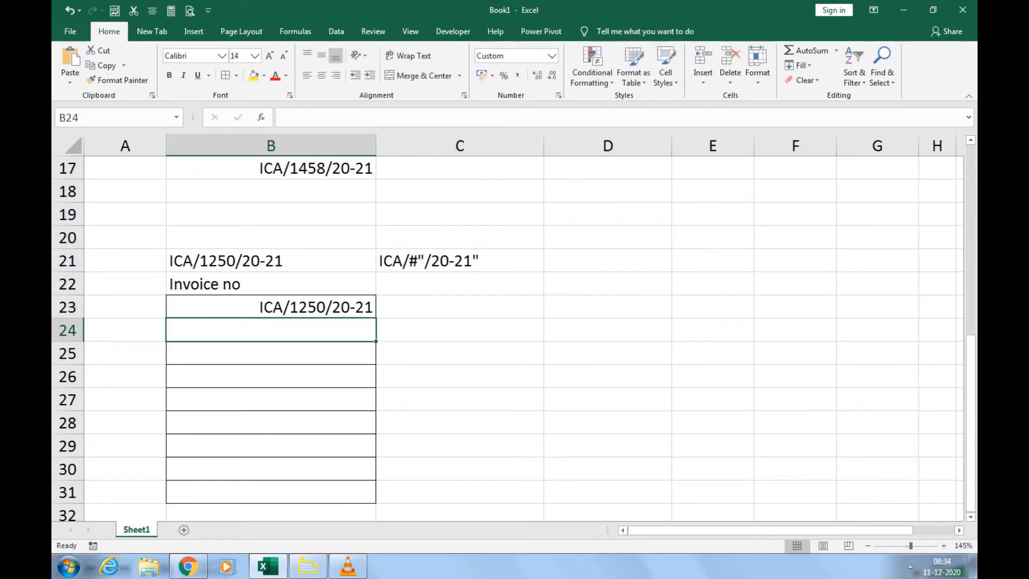
{"action": "type", "text": "1"}
{"action": "key", "text": "Return"}
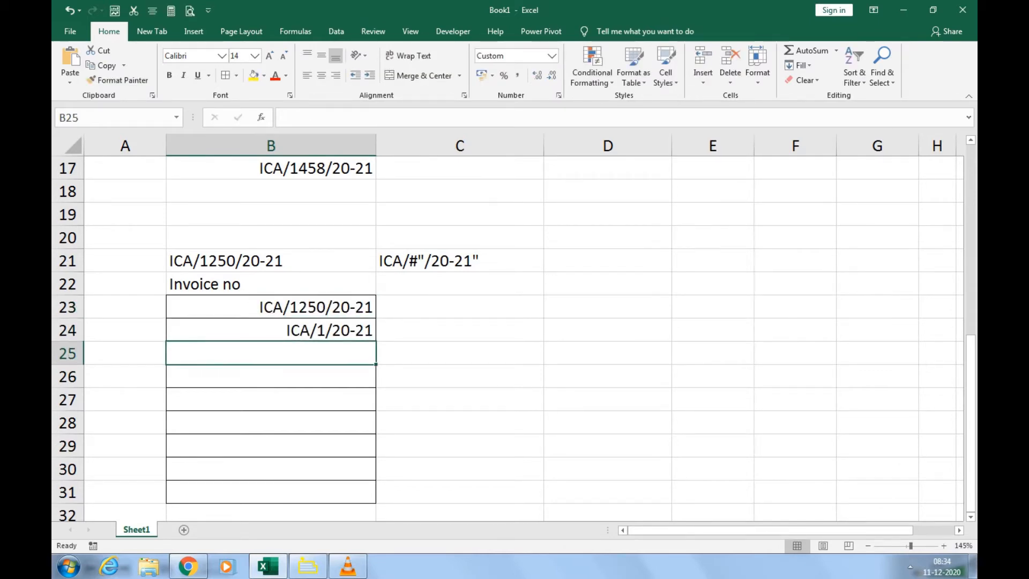
{"action": "type", "text": "10"}
{"action": "key", "text": "Return"}
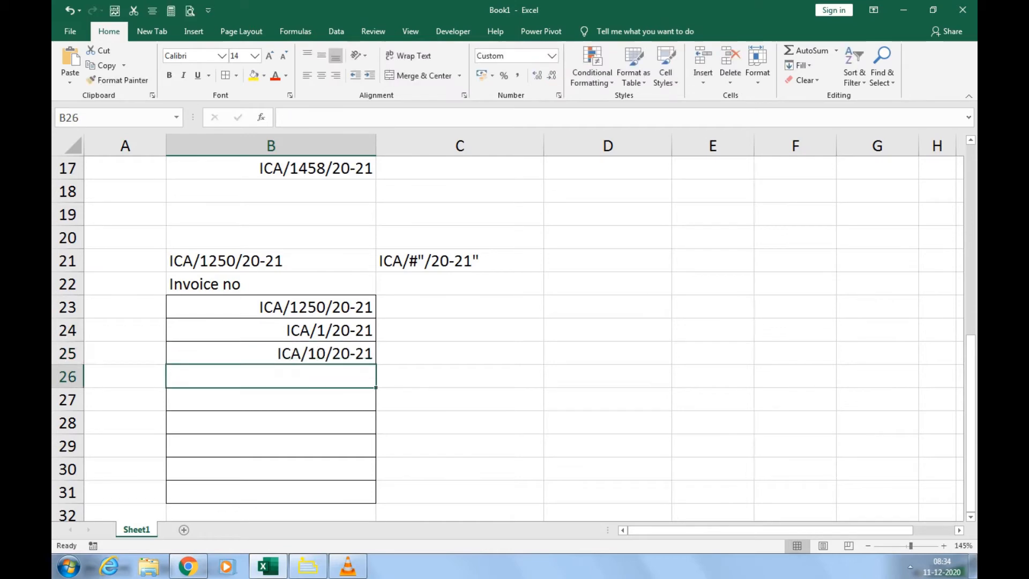
{"action": "key", "text": "F2"}
{"action": "type", "text": "11"}
{"action": "key", "text": "Return"}
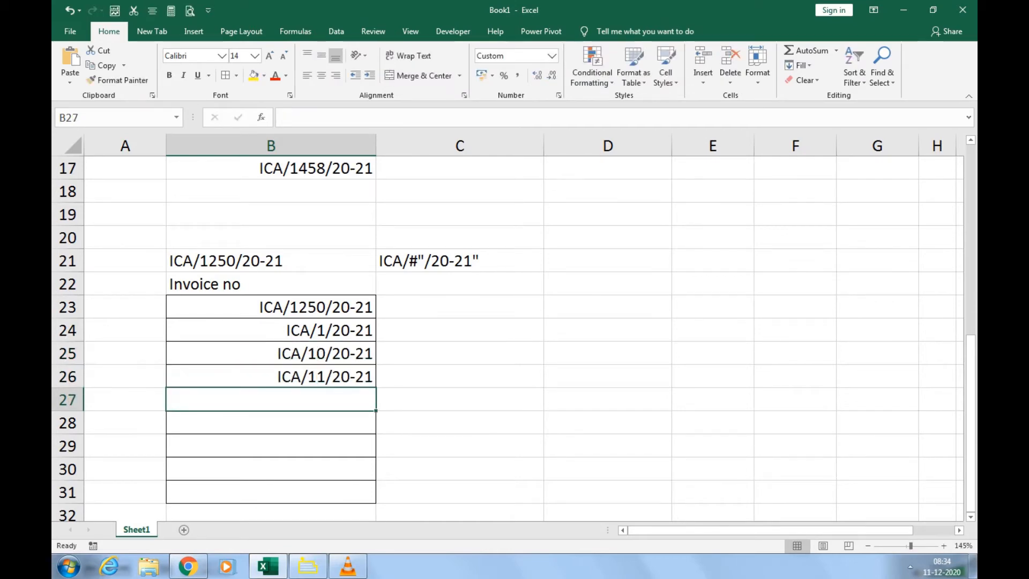
Fill B27:B31 with the longer invoice numbers 199, 2500, 35000, 1452222 and 3565555
{"action": "type", "text": "199"}
{"action": "key", "text": "Return"}
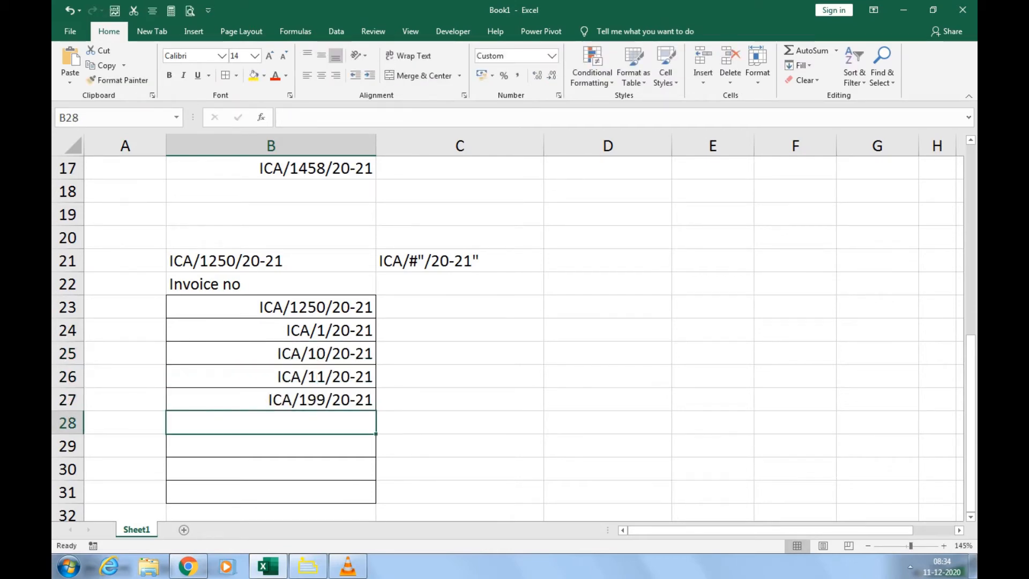
{"action": "type", "text": "2500"}
{"action": "key", "text": "Return"}
{"action": "type", "text": "35"}
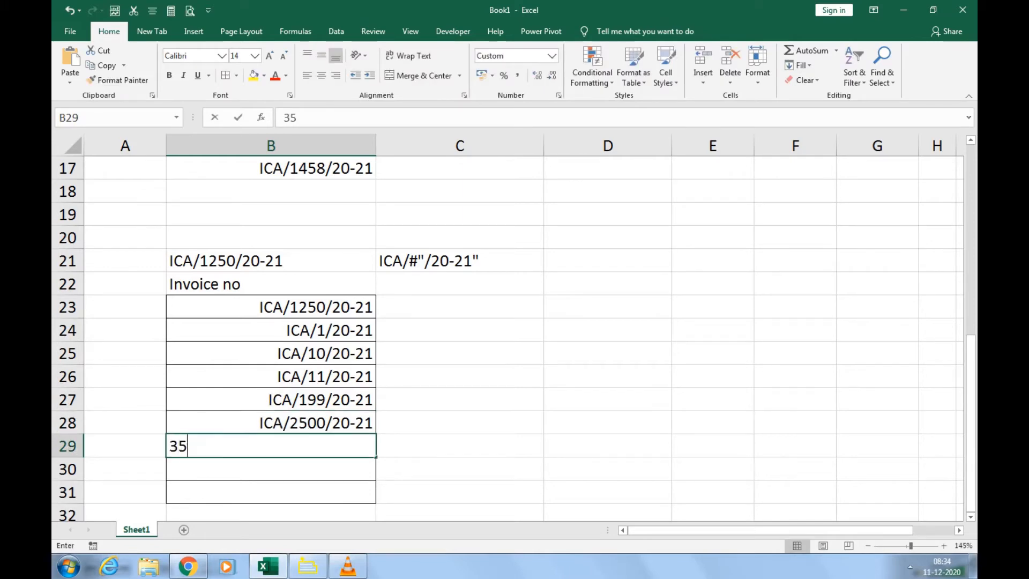
{"action": "type", "text": "000"}
{"action": "key", "text": "Return"}
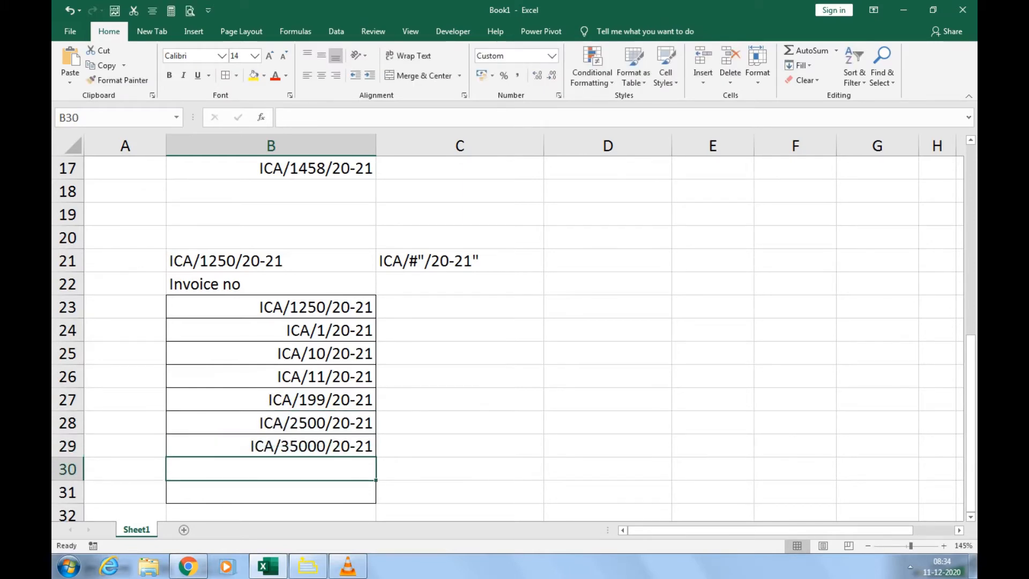
{"action": "type", "text": "1452222"}
{"action": "key", "text": "Return"}
{"action": "type", "text": "356"}
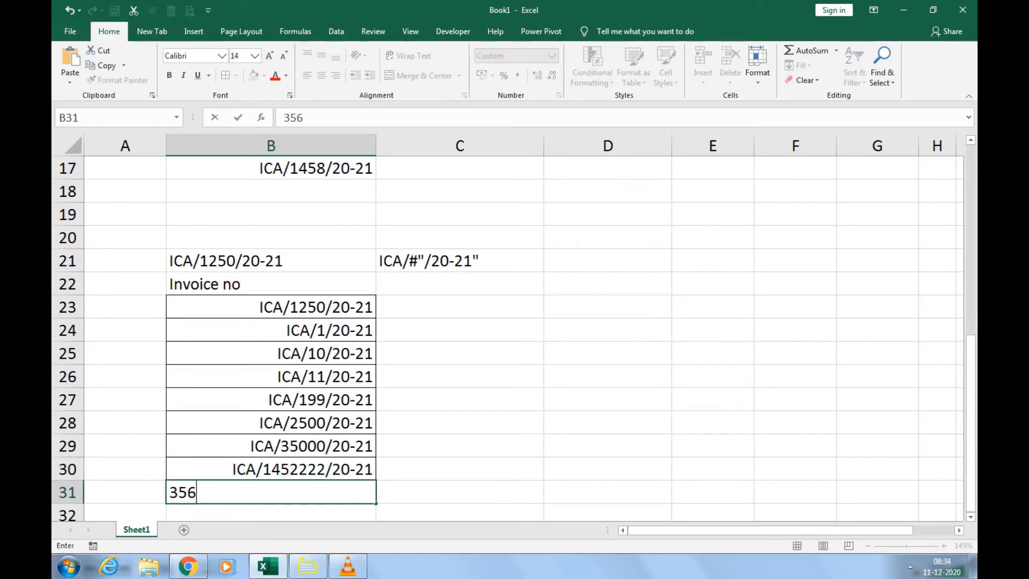
{"action": "type", "text": "5555"}
{"action": "key", "text": "Return"}
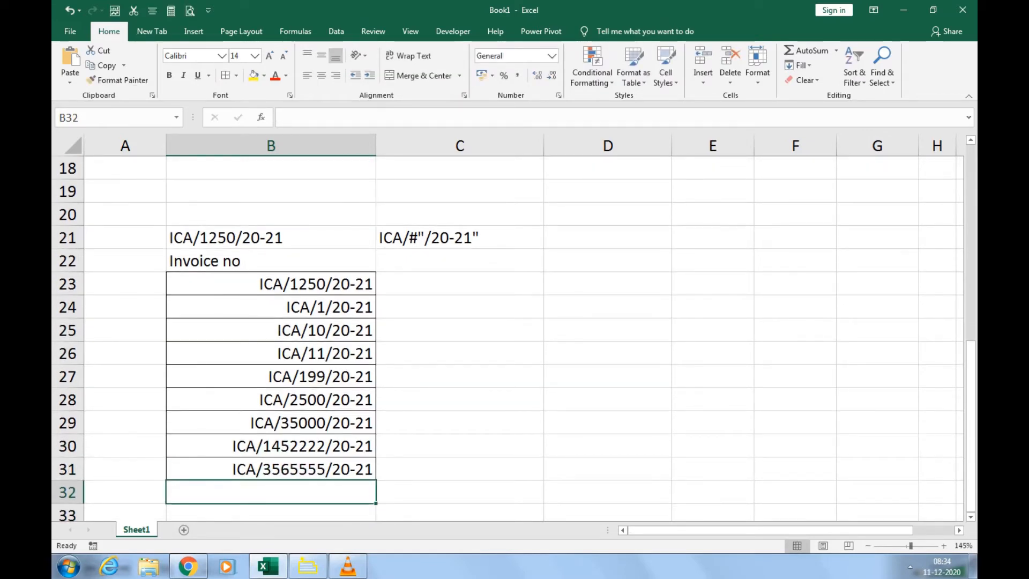
Change the invoice number in B14 to 1 to compare the zero-padded format with the # format
{"action": "scroll", "coordinate": [271, 284], "scroll_direction": "up", "scroll_amount": 3}
{"action": "left_click", "coordinate": [271, 283]}
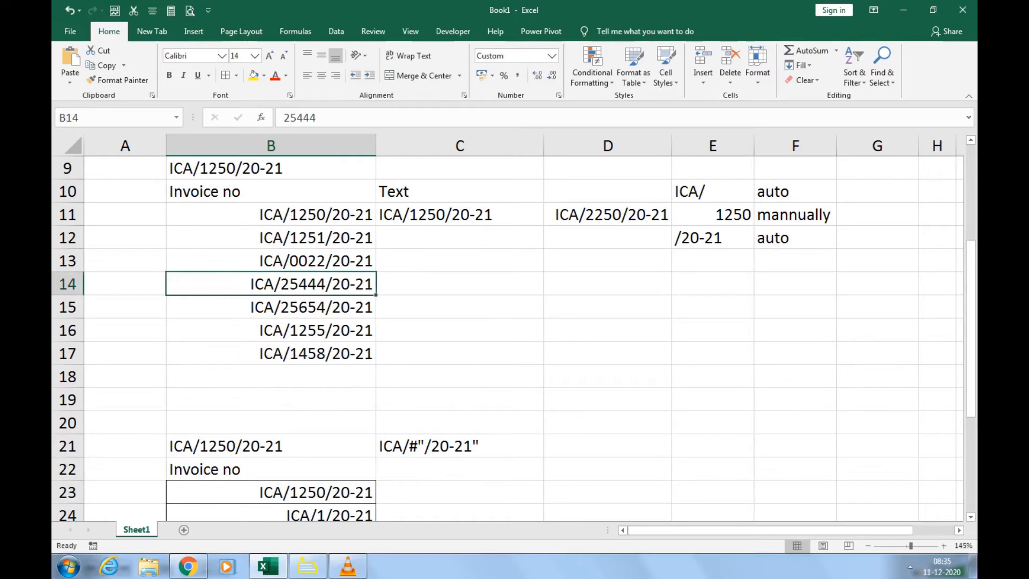
{"action": "type", "text": "1"}
{"action": "key", "text": "Return"}
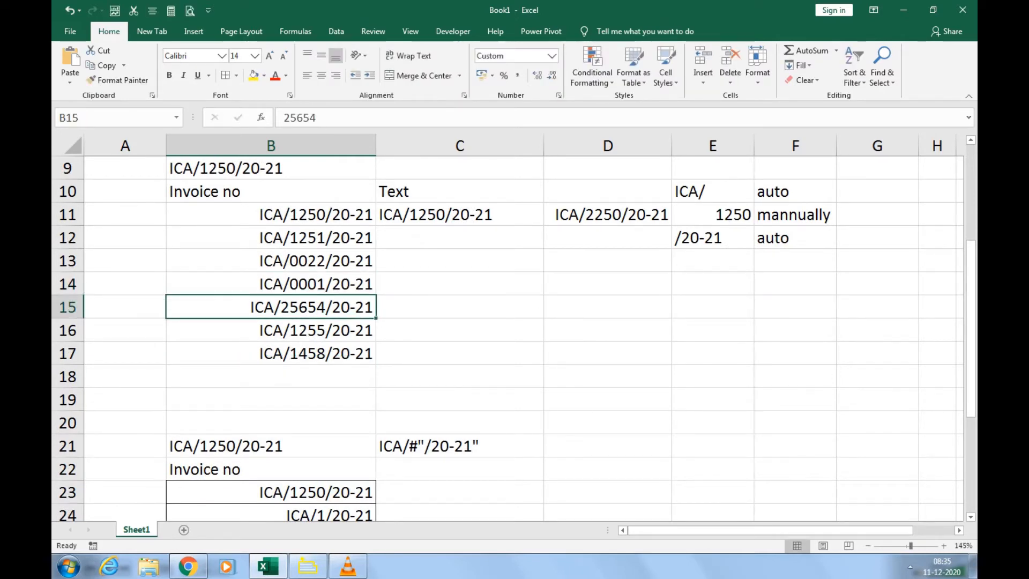
{"action": "left_click", "coordinate": [271, 261]}
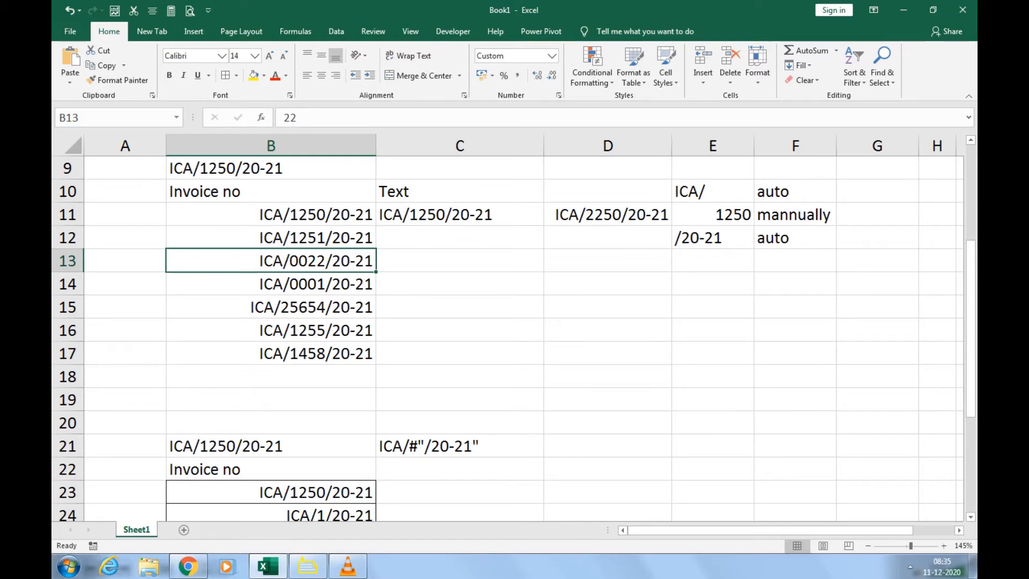
Enter the formula =B23+1000 in C23 and check the underlying numbers of the formatted invoice cells
{"action": "scroll", "coordinate": [460, 300], "scroll_direction": "down", "scroll_amount": 3}
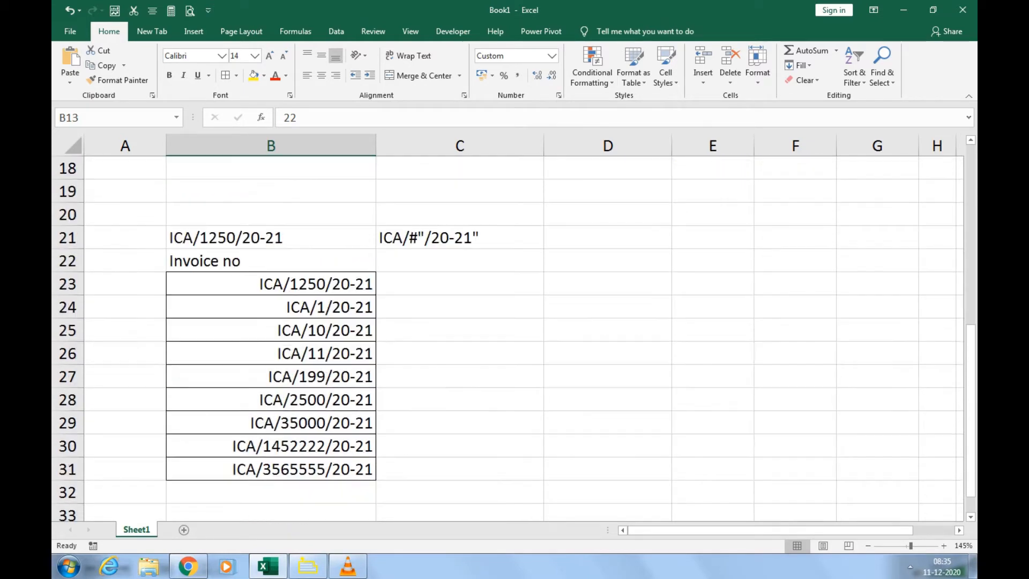
{"action": "left_click", "coordinate": [459, 284]}
{"action": "type", "text": "="}
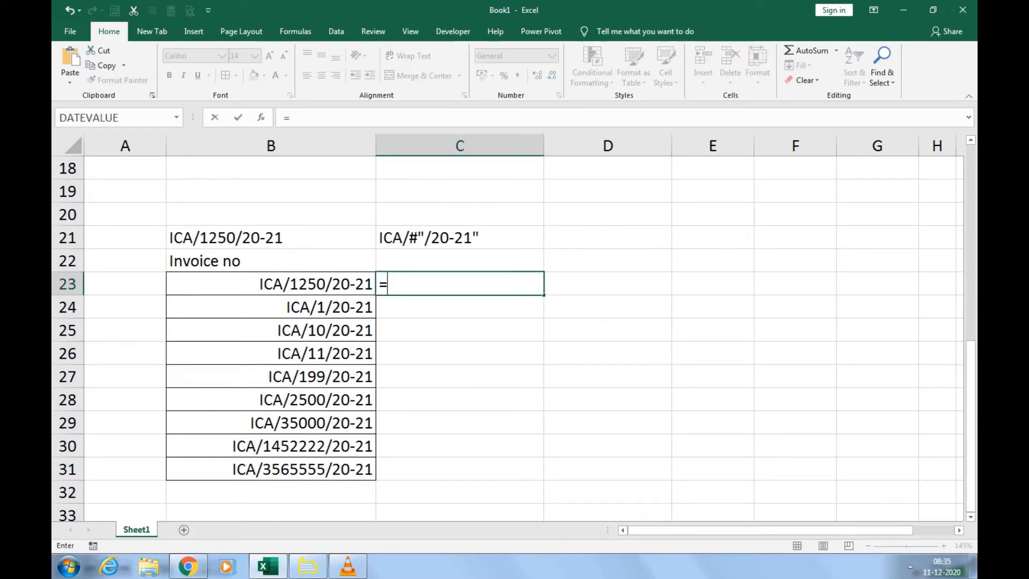
{"action": "key", "text": "Left"}
{"action": "type", "text": "+1000"}
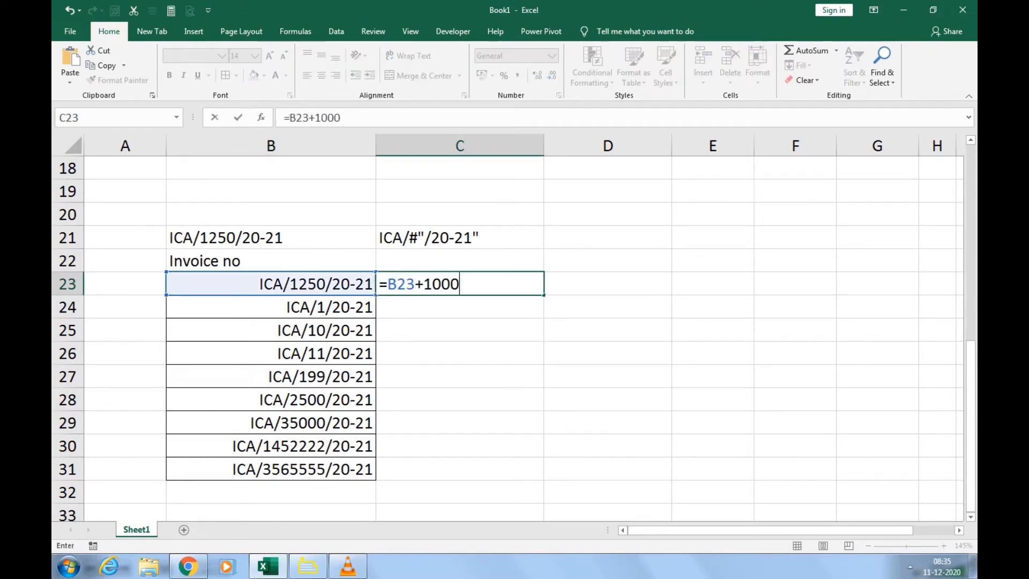
{"action": "key", "text": "Return"}
{"action": "key", "text": "Up"}
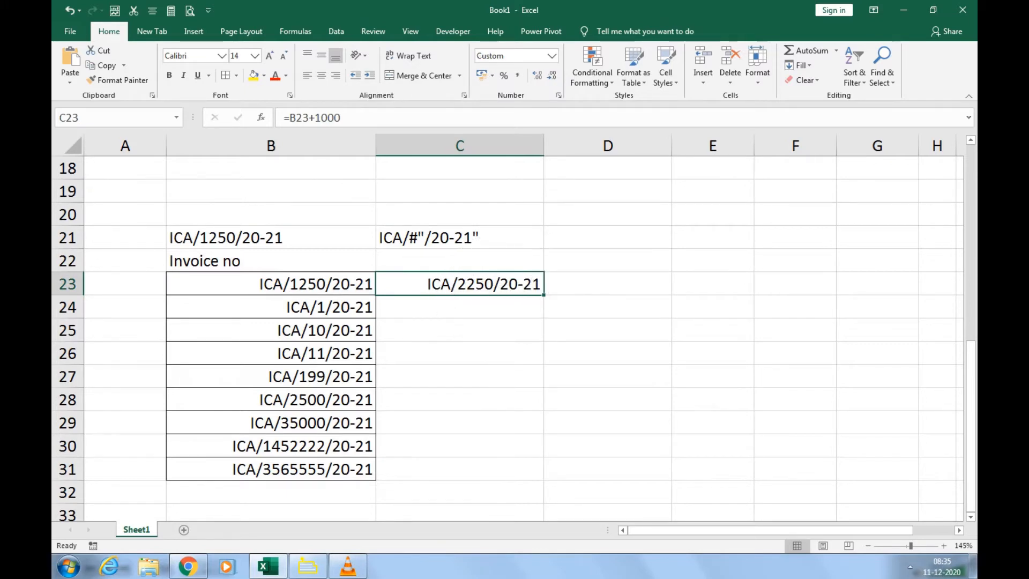
{"action": "key", "text": "Left"}
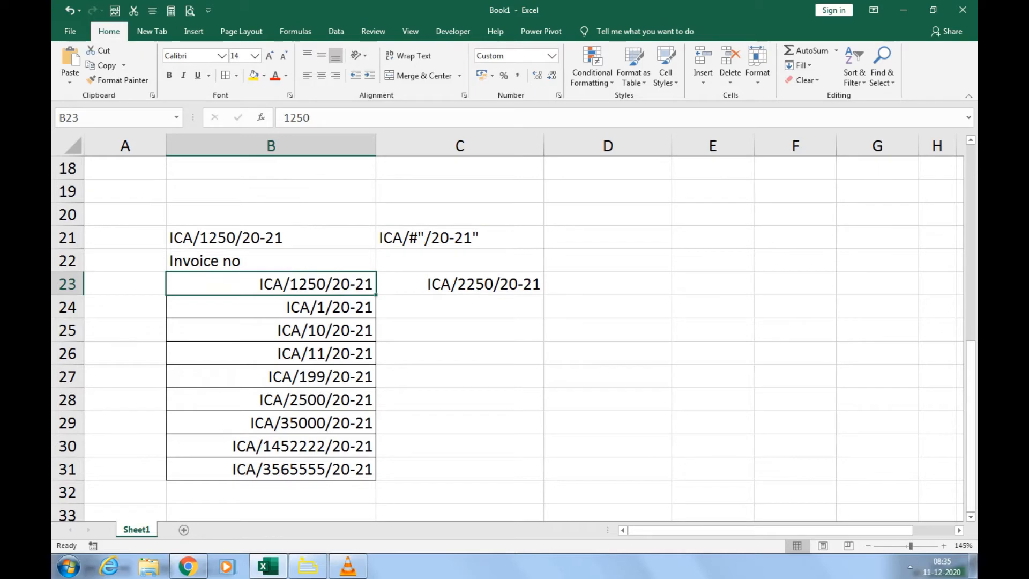
{"action": "left_click", "coordinate": [270, 400]}
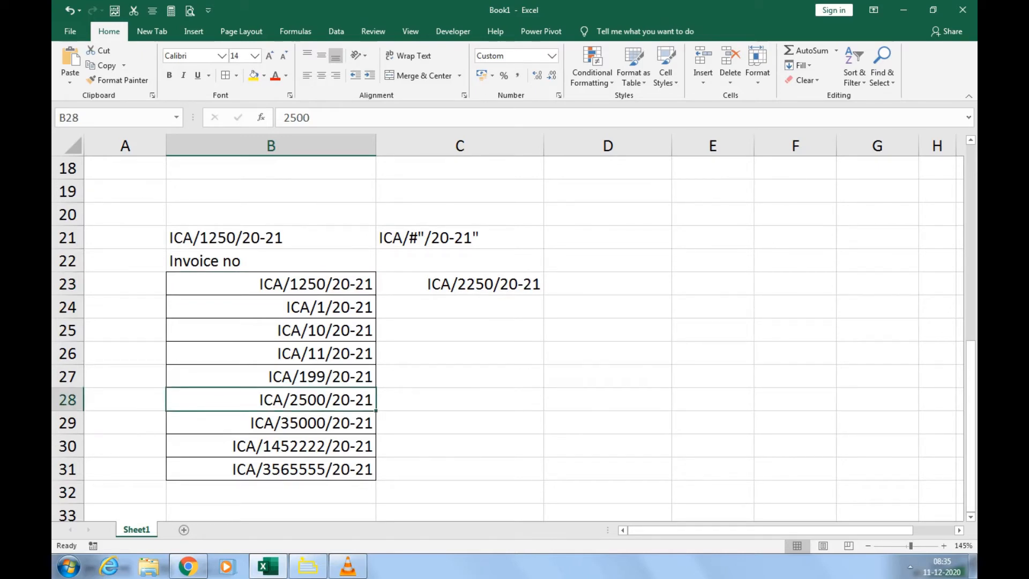
{"action": "left_click_drag", "start_coordinate": [270, 283], "coordinate": [271, 468]}
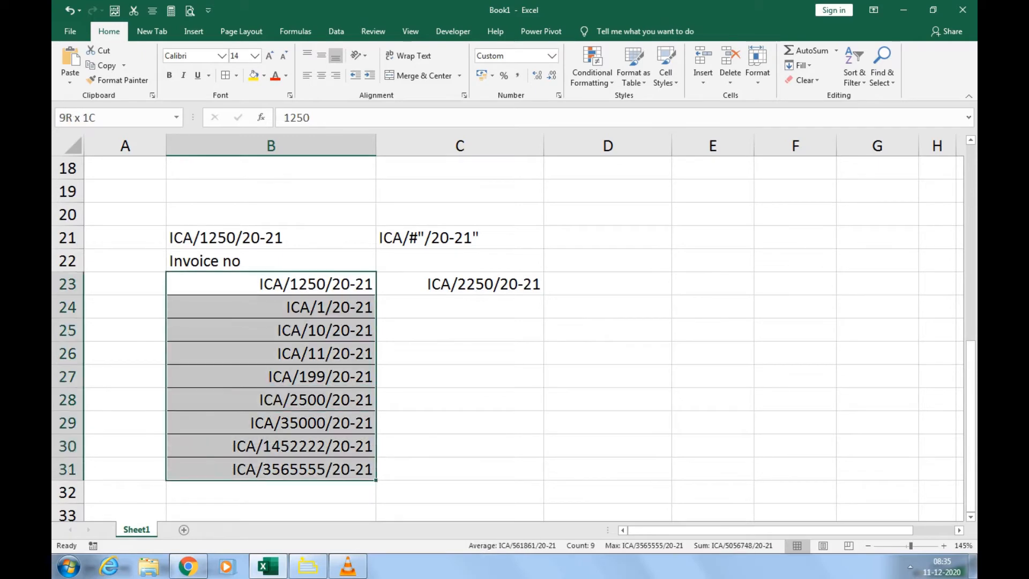
Add a Date heading in B34 and enter the current date, 11-12-2020, in B35
{"action": "scroll", "coordinate": [509, 332], "scroll_direction": "down", "scroll_amount": 1}
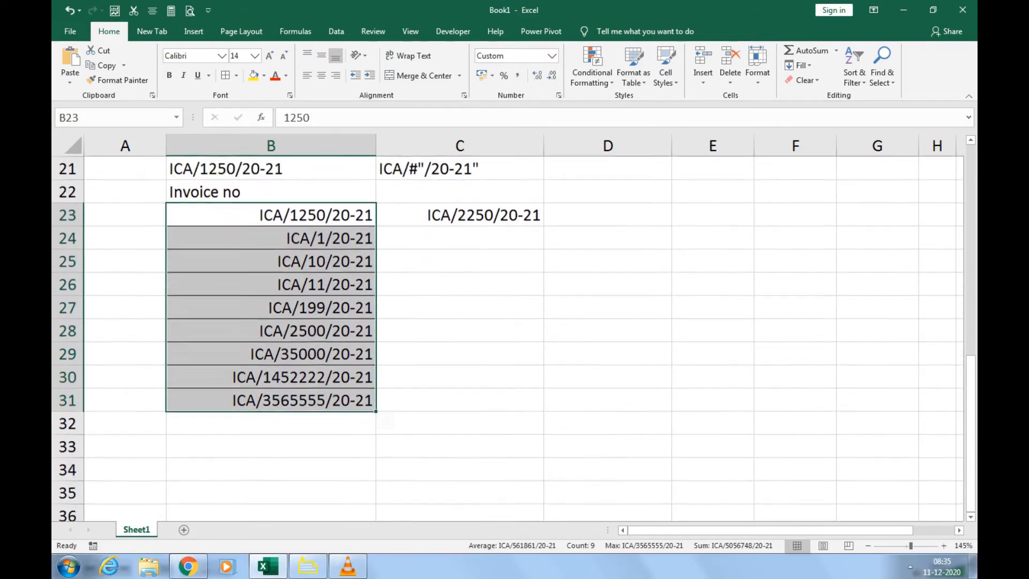
{"action": "scroll", "coordinate": [385, 421], "scroll_direction": "down", "scroll_amount": 3}
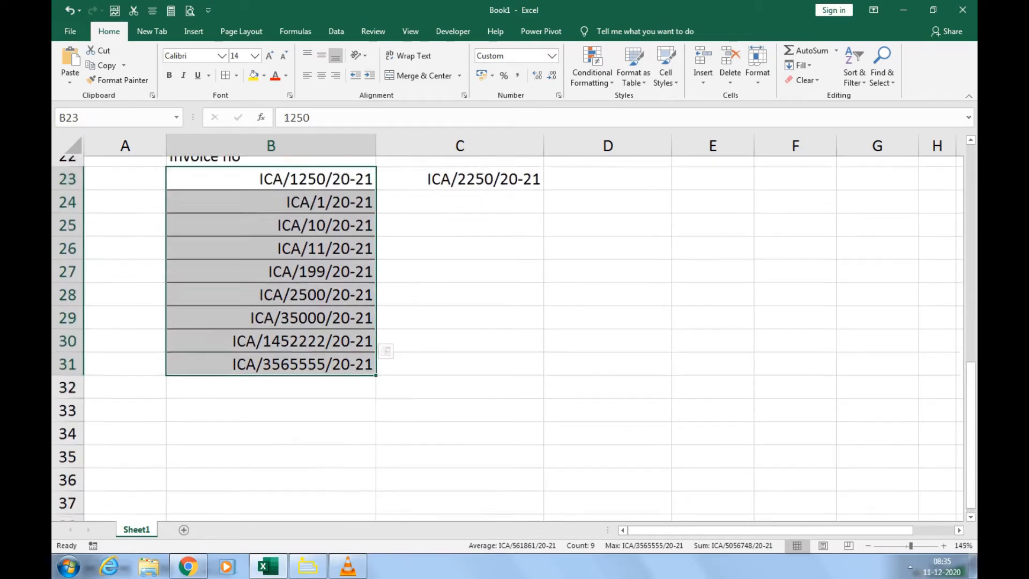
{"action": "left_click", "coordinate": [271, 260]}
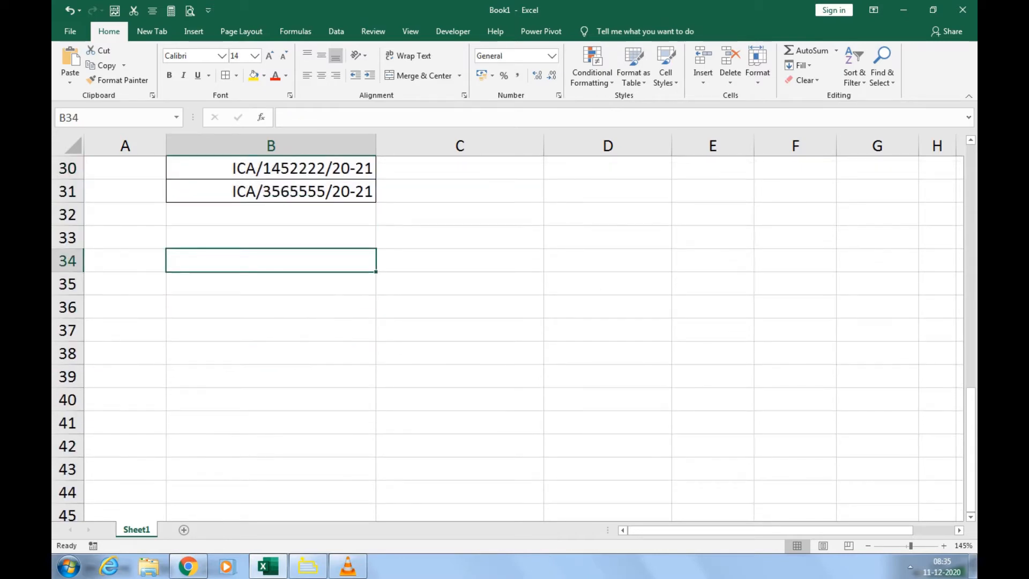
{"action": "type", "text": "DAte"}
{"action": "key", "text": "Return"}
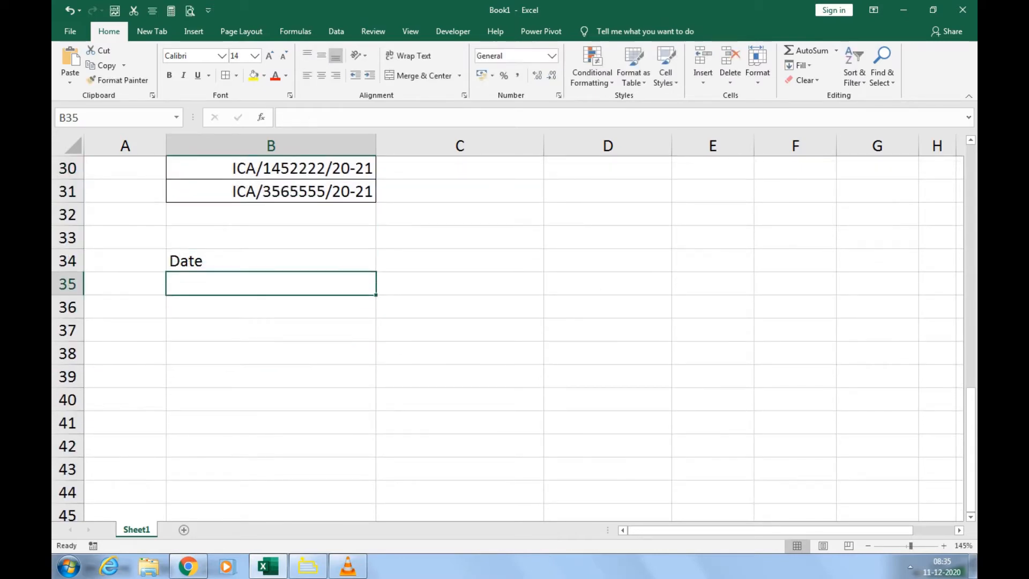
{"action": "key", "text": "ctrl+semicolon"}
{"action": "key", "text": "Return"}
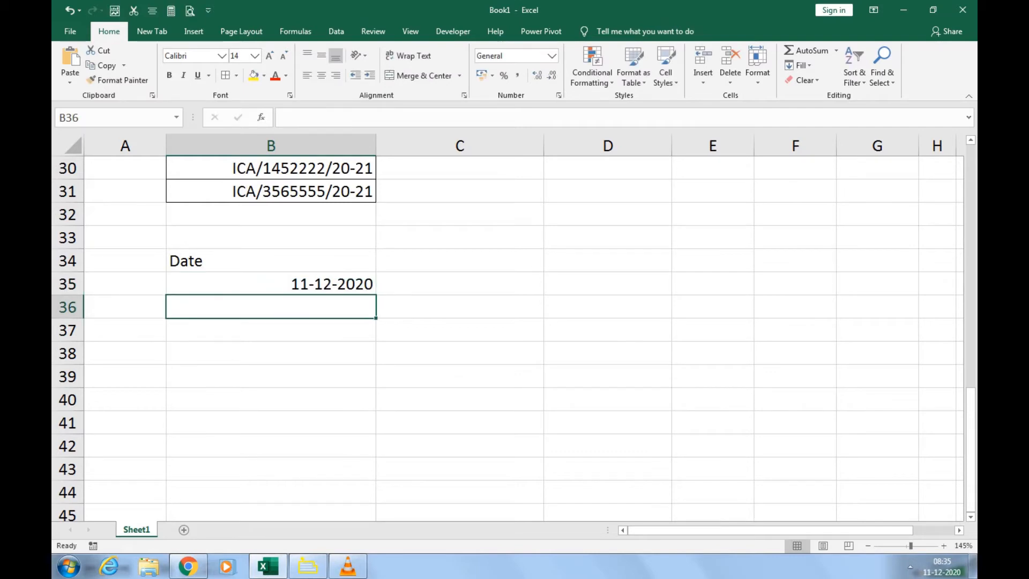
Fill the date in B35 down to B44 as a series of consecutive days
{"action": "key", "text": "Up"}
{"action": "scroll", "coordinate": [507, 338], "scroll_direction": "down", "scroll_amount": 2}
{"action": "scroll", "coordinate": [507, 338], "scroll_direction": "up", "scroll_amount": 1}
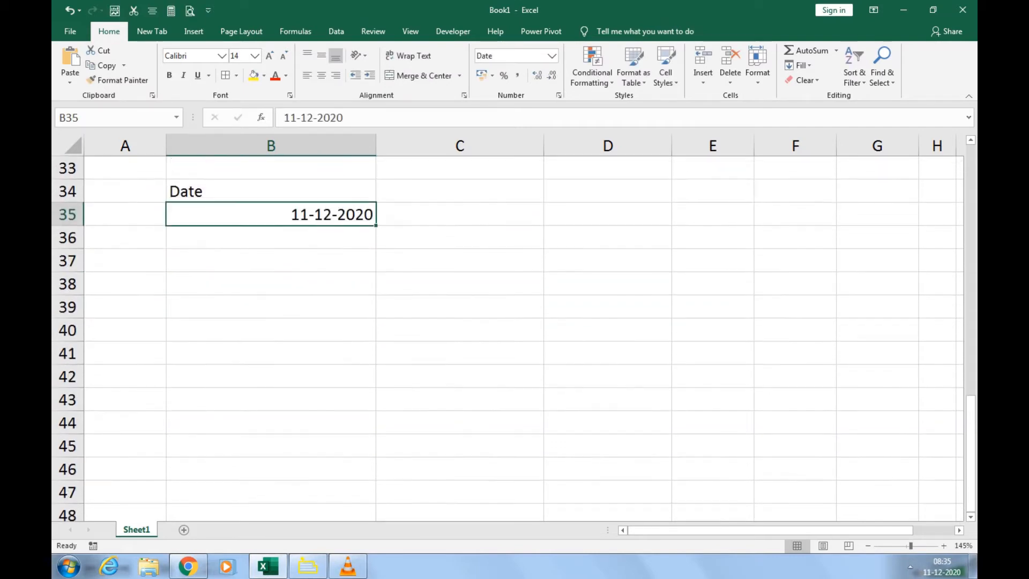
{"action": "left_click_drag", "start_coordinate": [376, 225], "coordinate": [377, 430]}
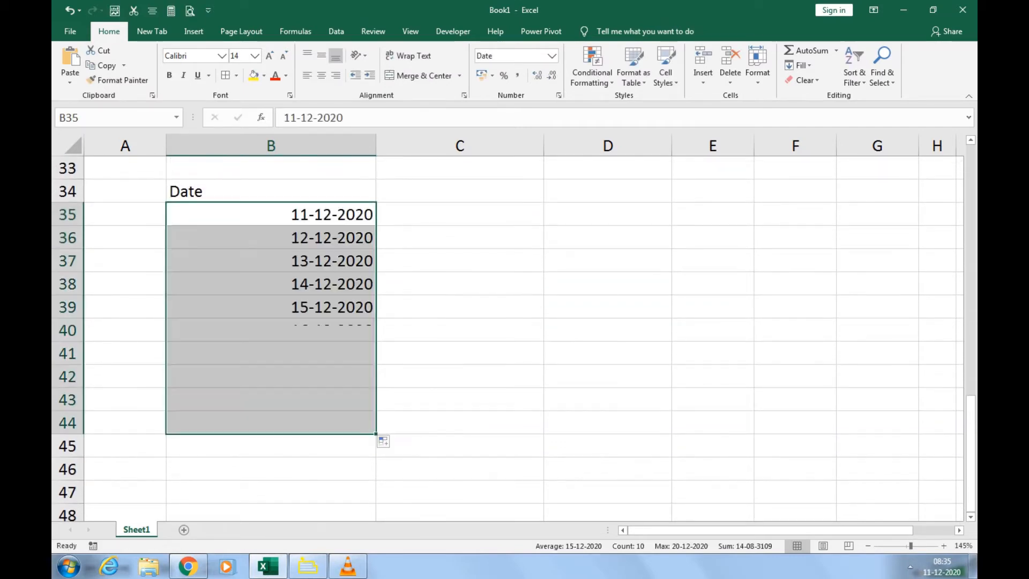
{"action": "left_click", "coordinate": [608, 353]}
{"action": "left_click", "coordinate": [300, 330]}
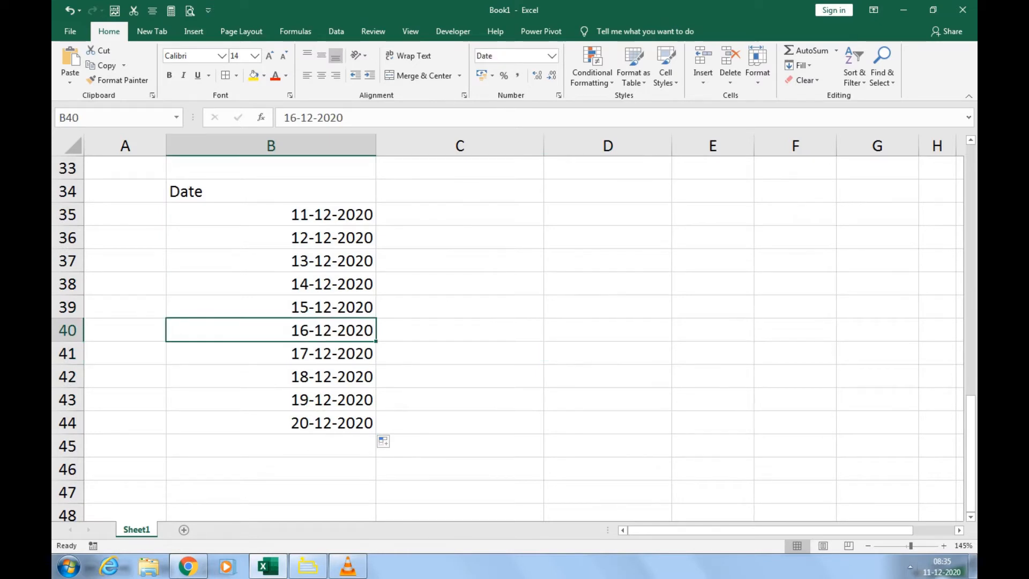
Copy the dates in B35:B44 across into columns C, D and E, and widen column E to fit them
{"action": "mouse_move", "coordinate": [942, 566]}
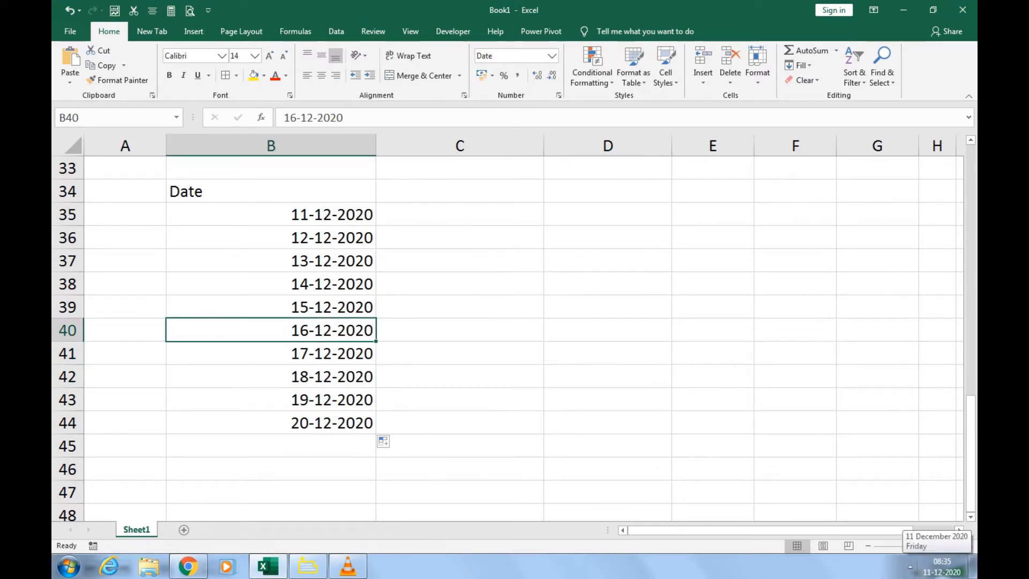
{"action": "left_click_drag", "start_coordinate": [270, 214], "coordinate": [271, 423]}
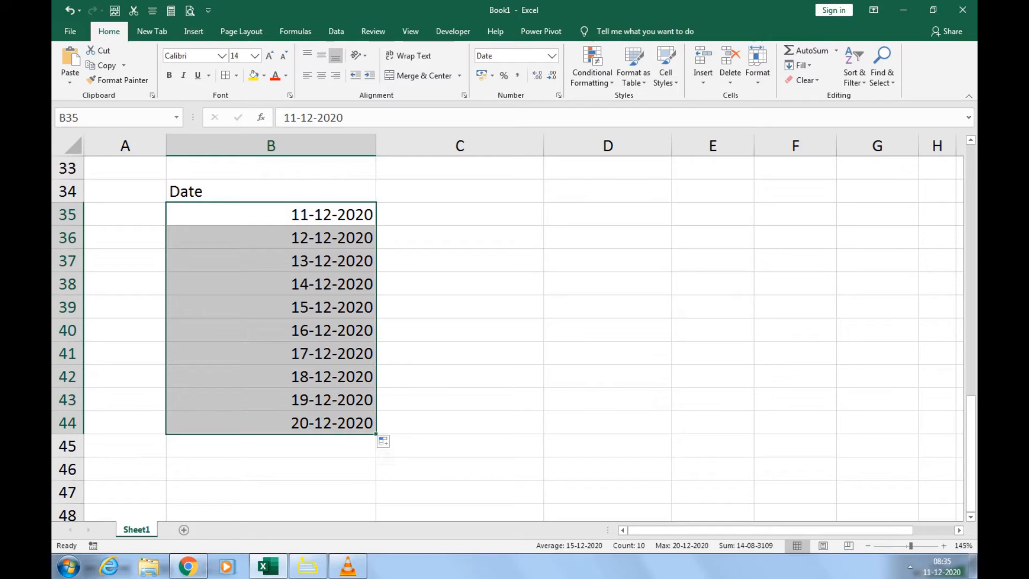
{"action": "key", "text": "shift+Right"}
{"action": "key", "text": "shift+Right"}
{"action": "key", "text": "shift+Right"}
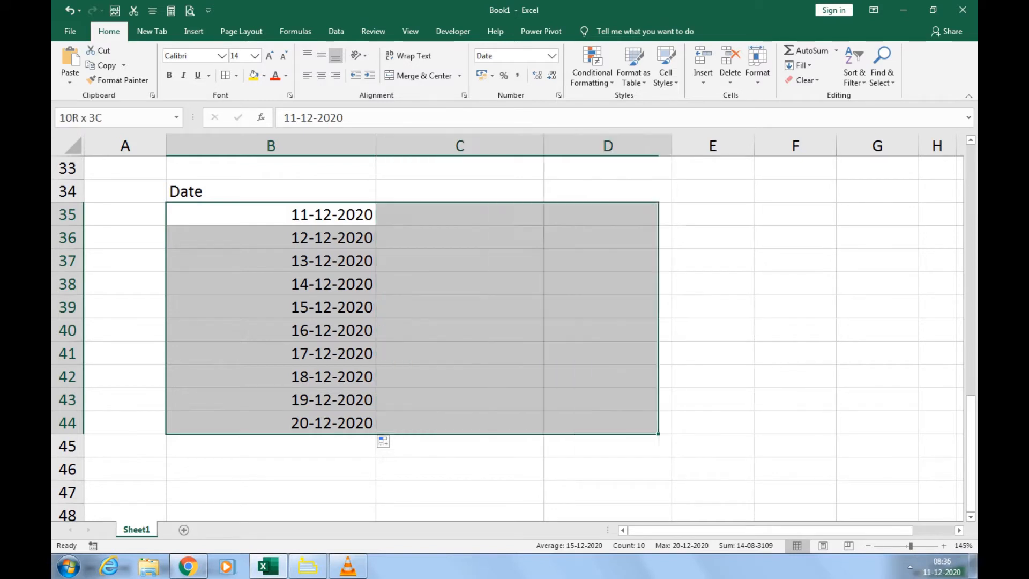
{"action": "key", "text": "ctrl+r"}
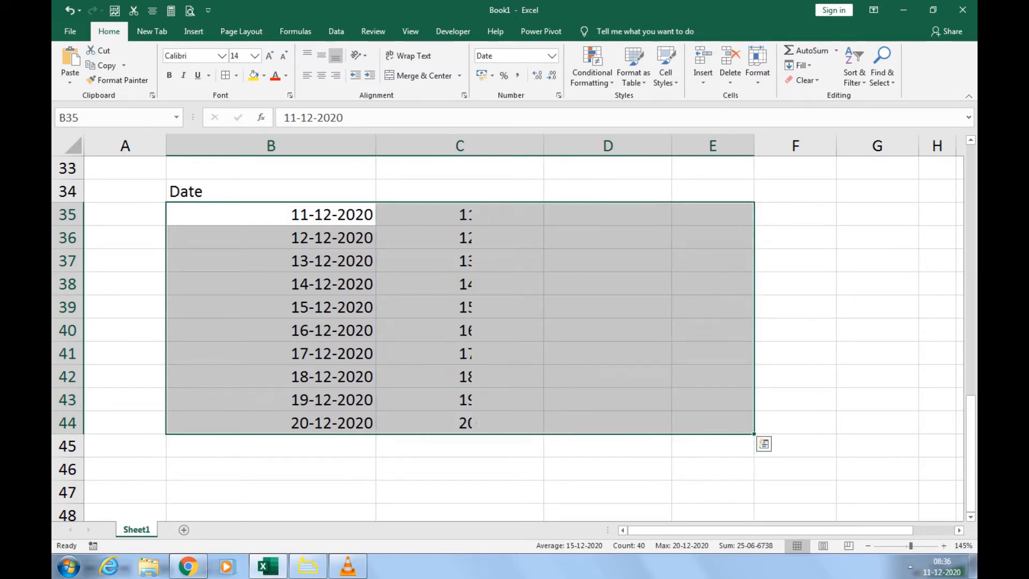
{"action": "double_click", "coordinate": [754, 146]}
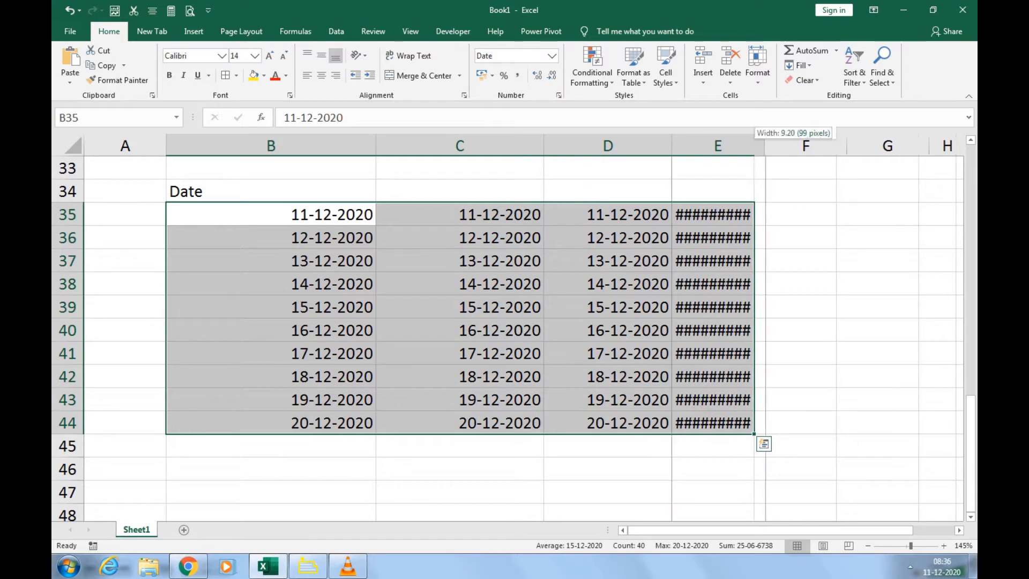
{"action": "left_click", "coordinate": [270, 307]}
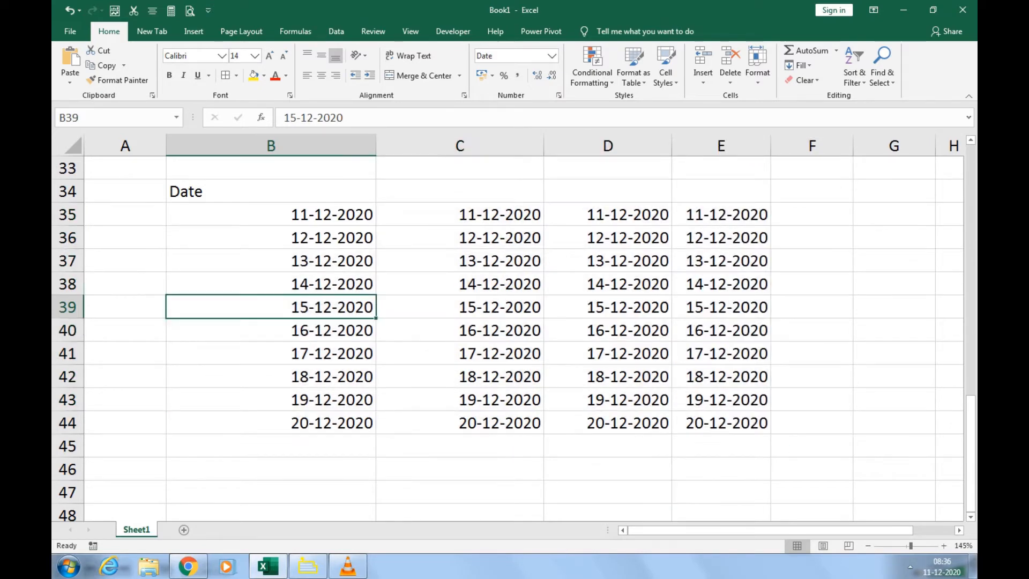
Apply the custom number format dd-mm-yyyy dddd to the dates in B35:B44
{"action": "left_click_drag", "start_coordinate": [270, 214], "coordinate": [270, 423]}
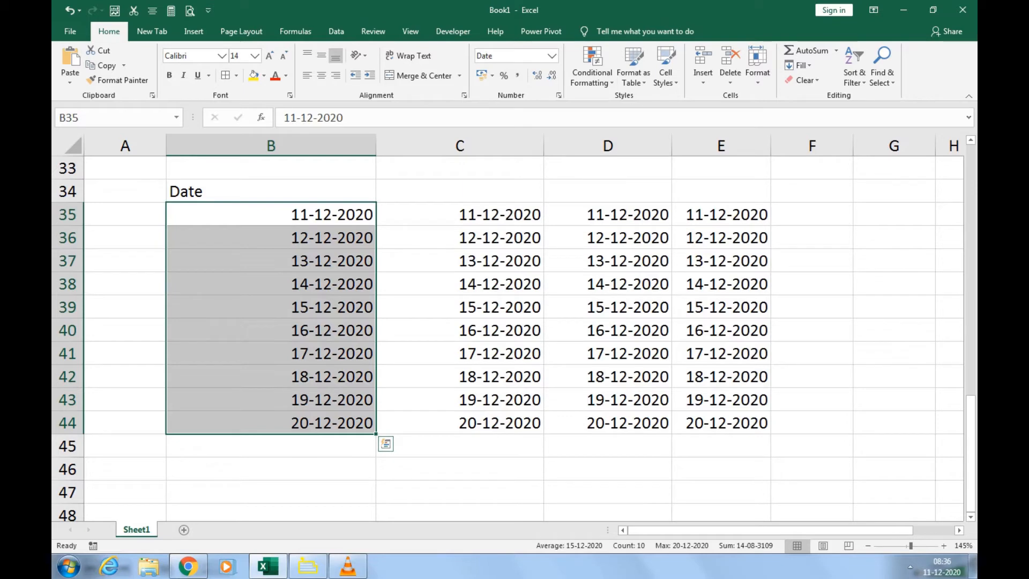
{"action": "key", "text": "ctrl+1"}
{"action": "left_click", "coordinate": [589, 375]}
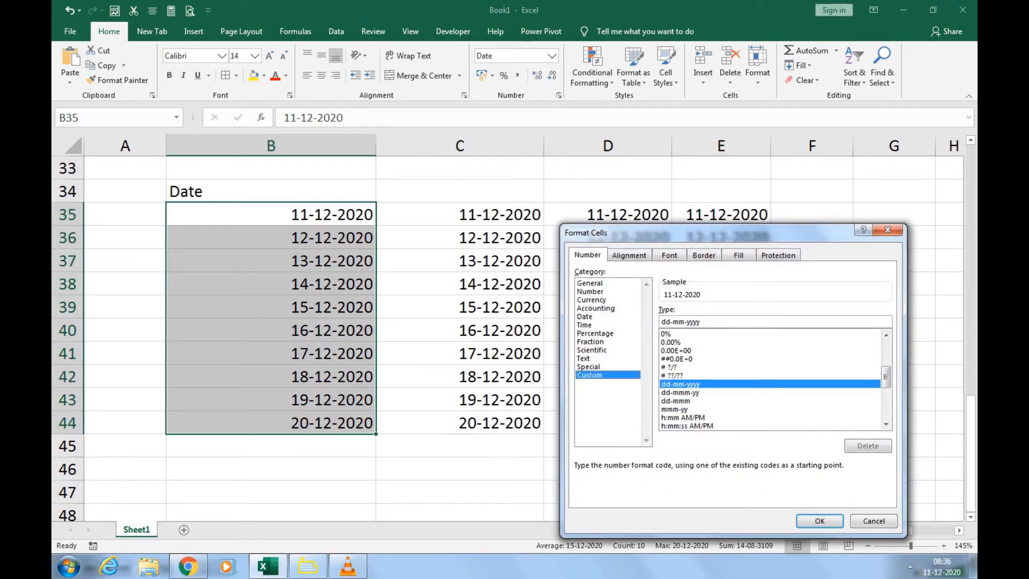
{"action": "type", "text": "d"}
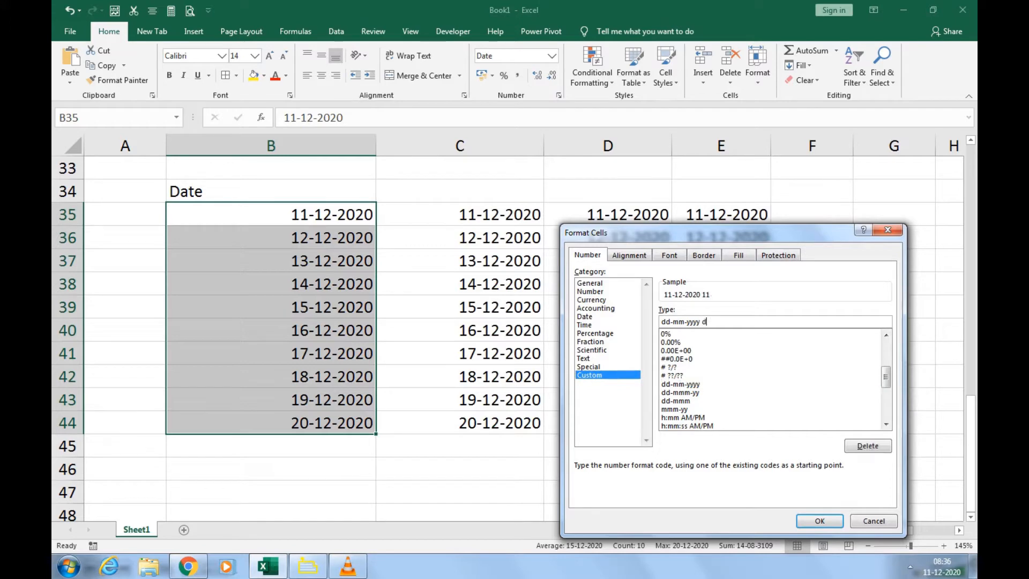
{"action": "type", "text": "ddd"}
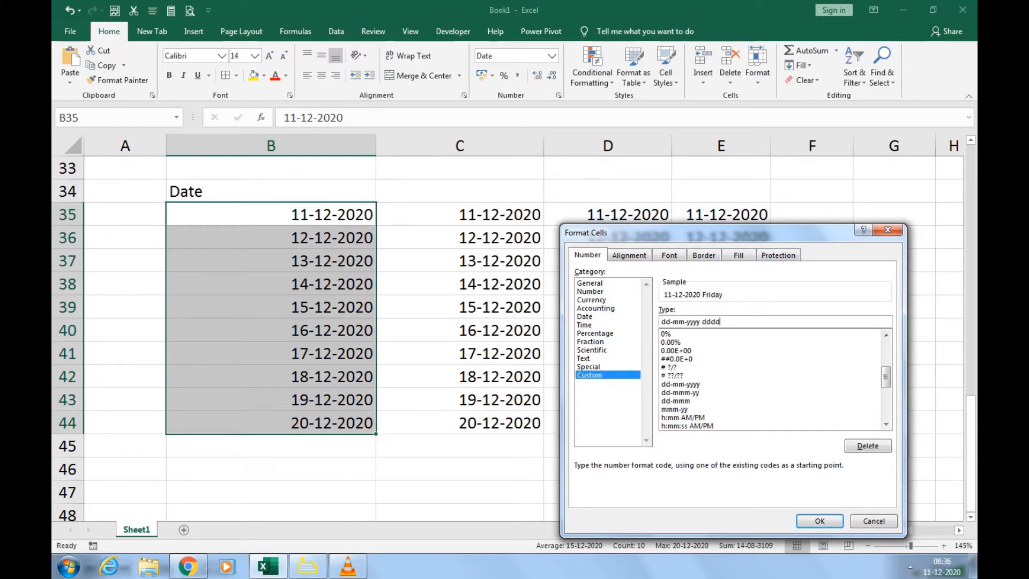
{"action": "left_click", "coordinate": [819, 521]}
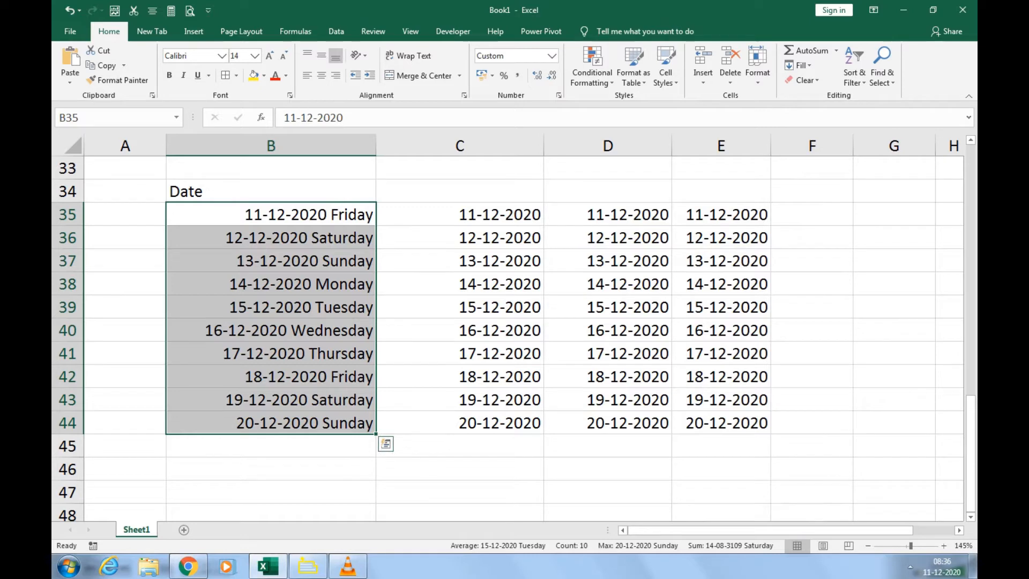
Change the custom format of B35:B44 to dd-mm-yyyy ddd for abbreviated weekday names
{"action": "key", "text": "ctrl+1"}
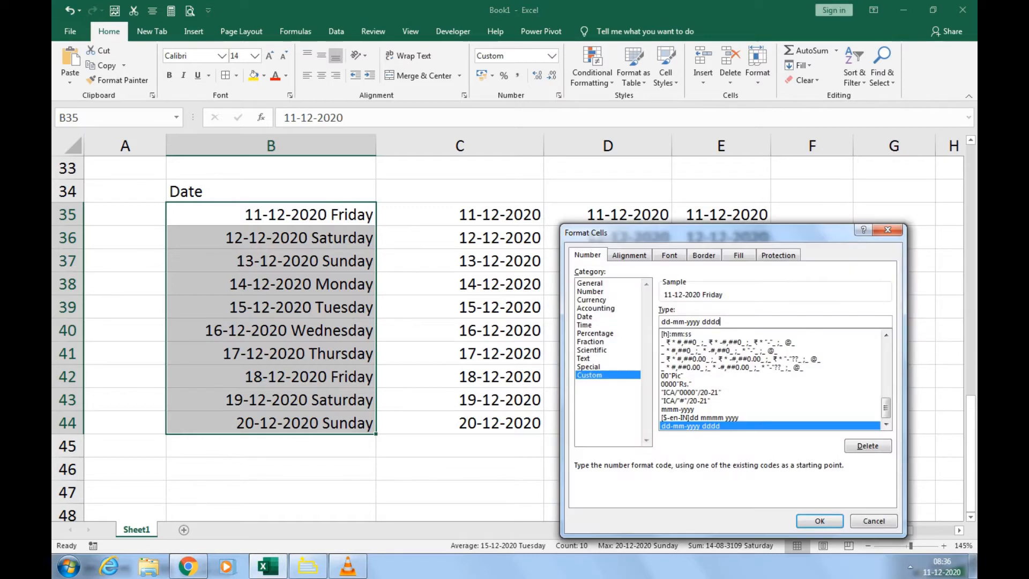
{"action": "key", "text": "BackSpace"}
{"action": "key", "text": "BackSpace"}
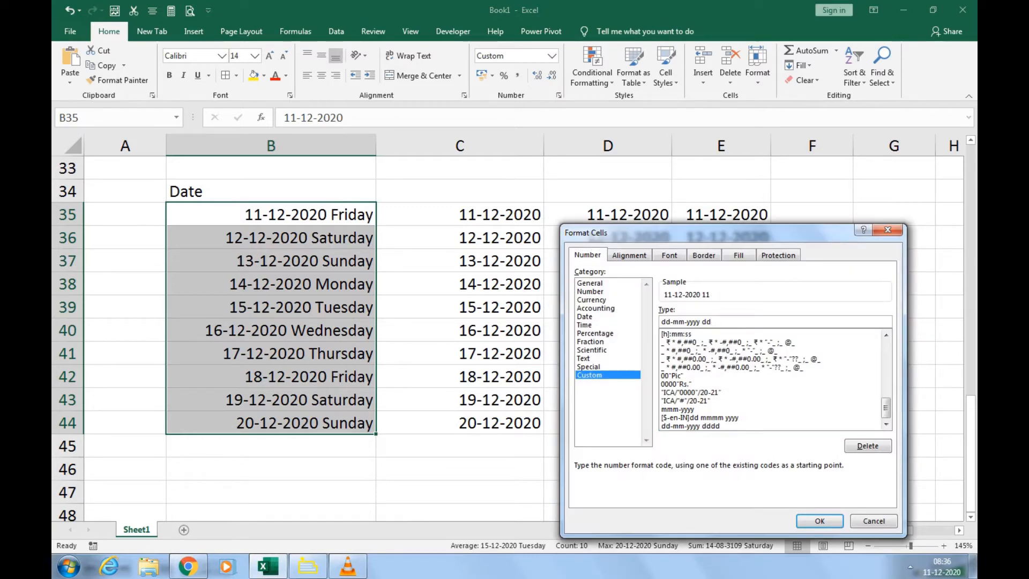
{"action": "type", "text": "d"}
{"action": "key", "text": "Return"}
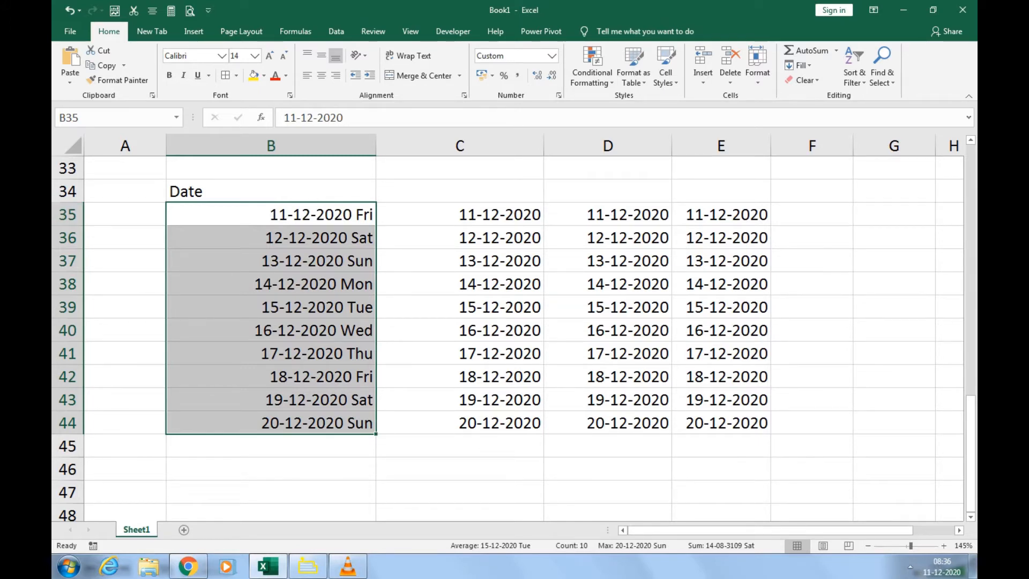
Enter the plain numbers 11, 12 and 13 in F35:F37 beside the date columns
{"action": "left_click_drag", "start_coordinate": [460, 214], "coordinate": [460, 237]}
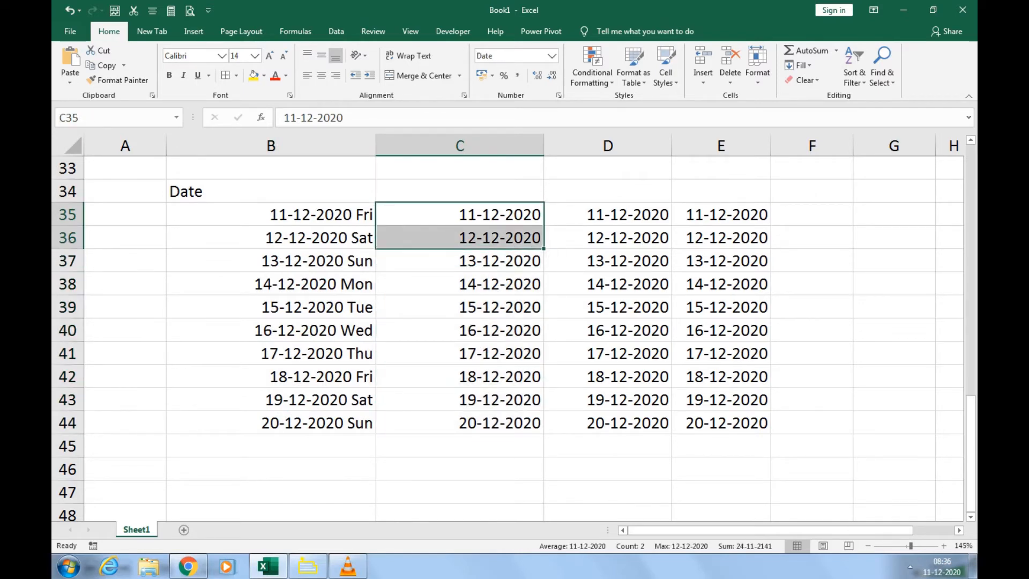
{"action": "left_click", "coordinate": [812, 215]}
{"action": "type", "text": "11"}
{"action": "key", "text": "Return"}
{"action": "type", "text": "12"}
{"action": "key", "text": "Return"}
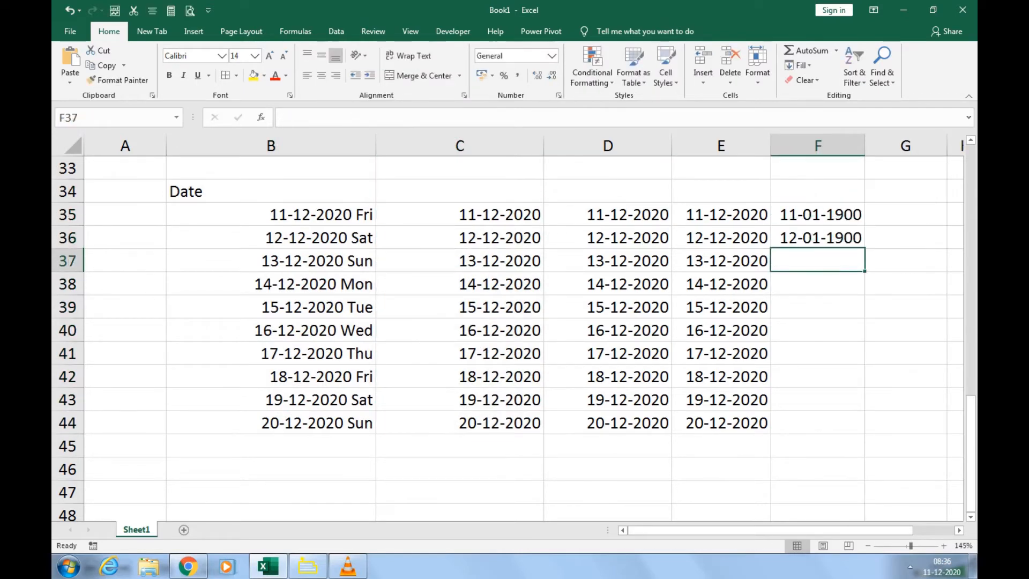
{"action": "type", "text": "13"}
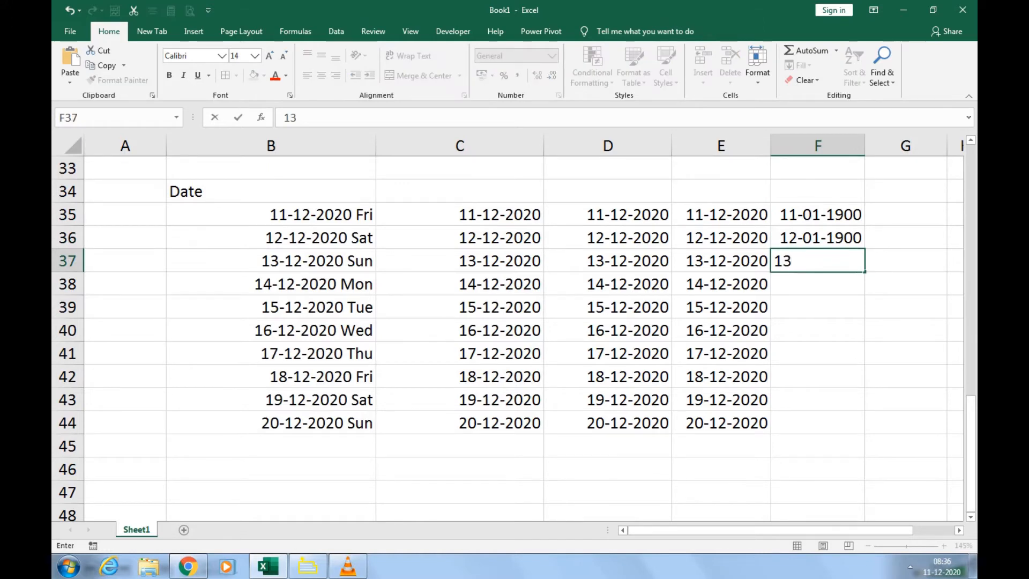
Apply the custom format dd to C35:C44 so the dates show only the day number
{"action": "left_click_drag", "start_coordinate": [460, 214], "coordinate": [460, 422]}
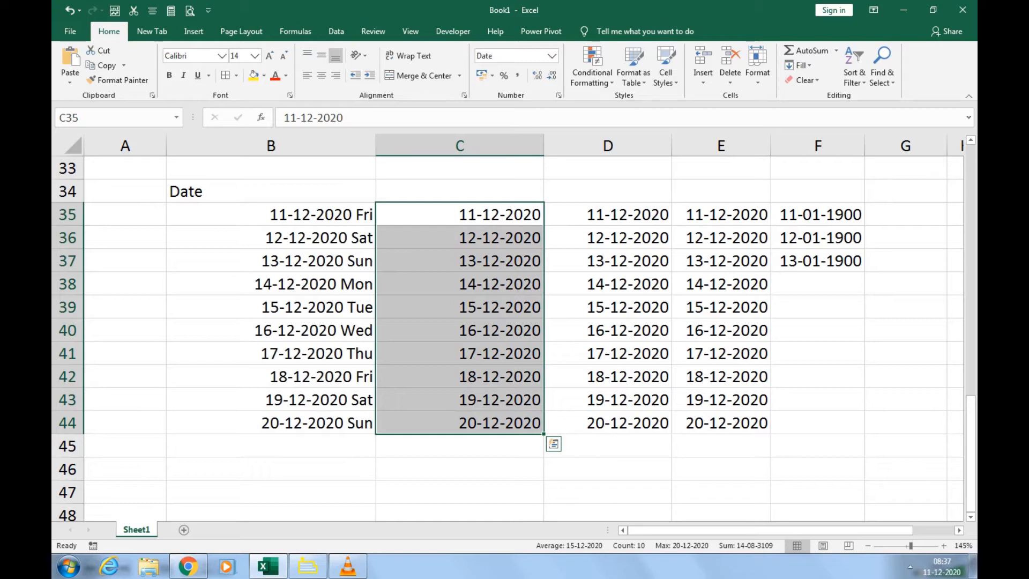
{"action": "key", "text": "ctrl+1"}
{"action": "left_click", "coordinate": [590, 375]}
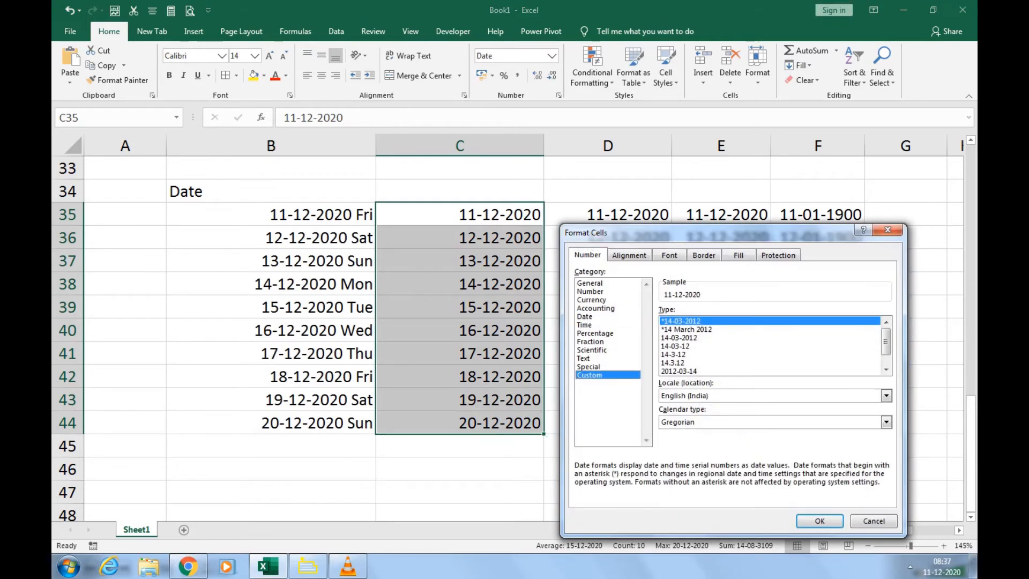
{"action": "key", "text": "Tab"}
{"action": "type", "text": "dd"}
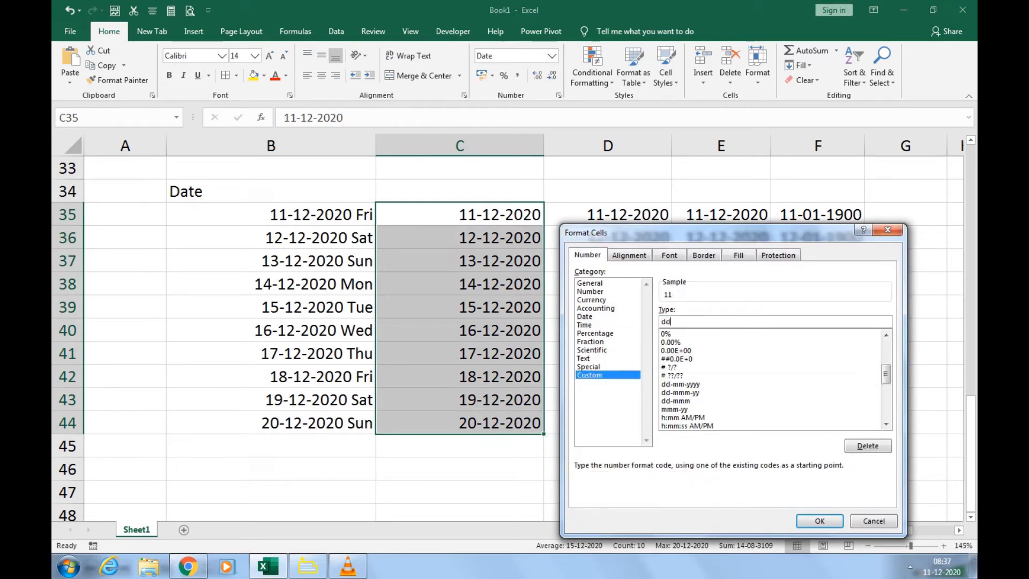
{"action": "key", "text": "Return"}
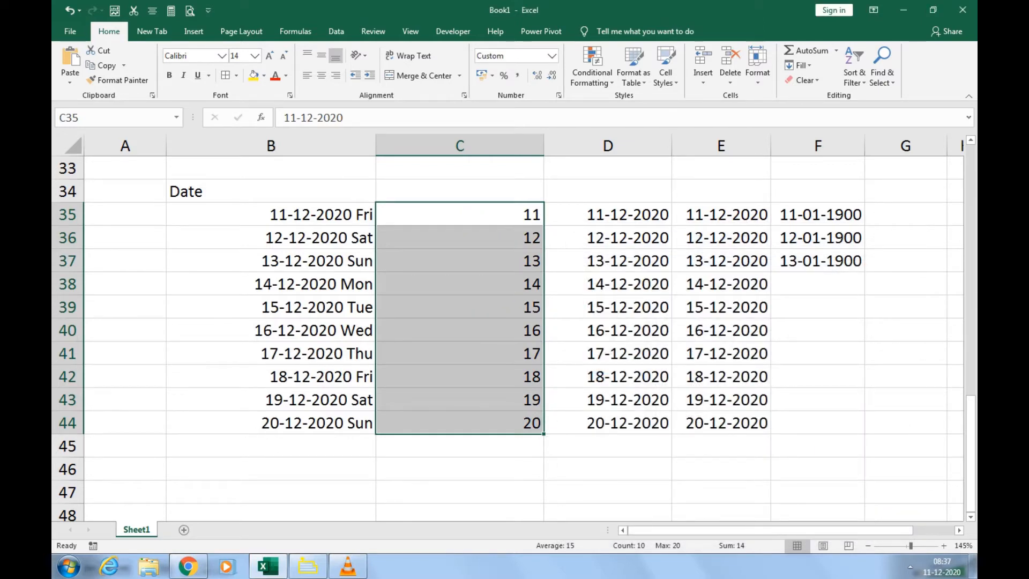
Enter the format code yyyy-mmmm-dddd as the heading in D34
{"action": "left_click_drag", "start_coordinate": [608, 214], "coordinate": [607, 423]}
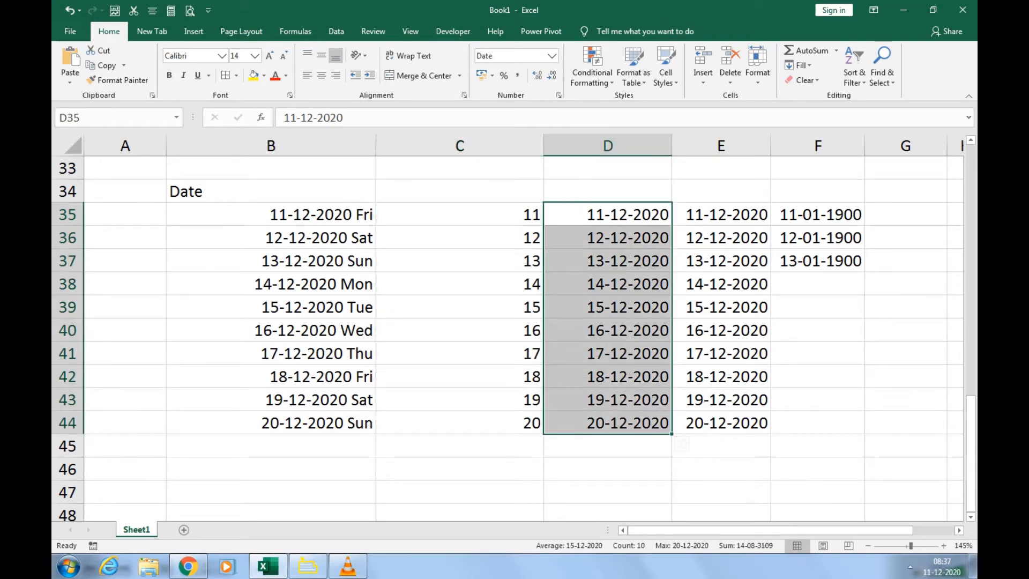
{"action": "left_click", "coordinate": [608, 191]}
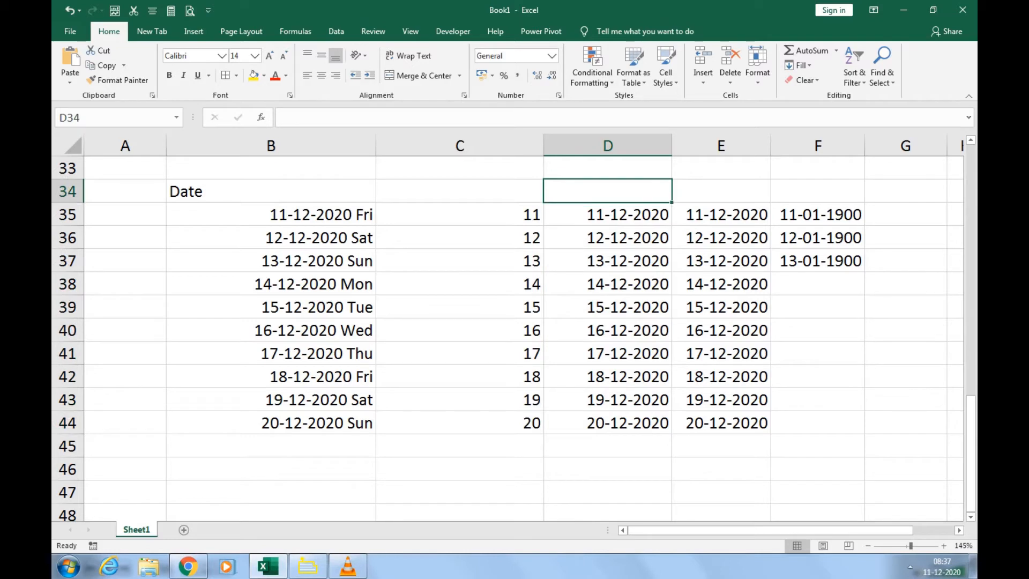
{"action": "type", "text": "yyyy"}
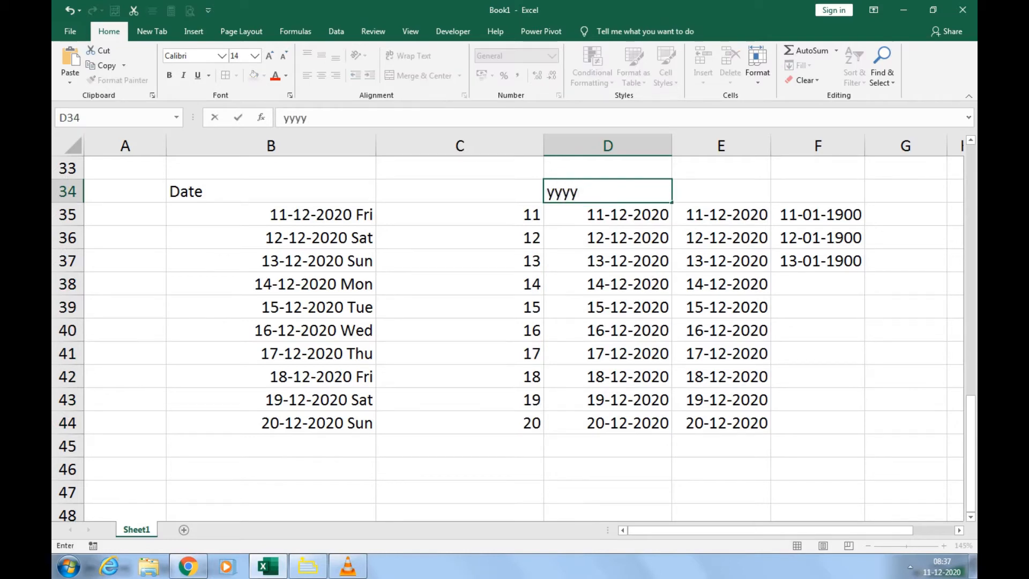
{"action": "type", "text": "-mmm"}
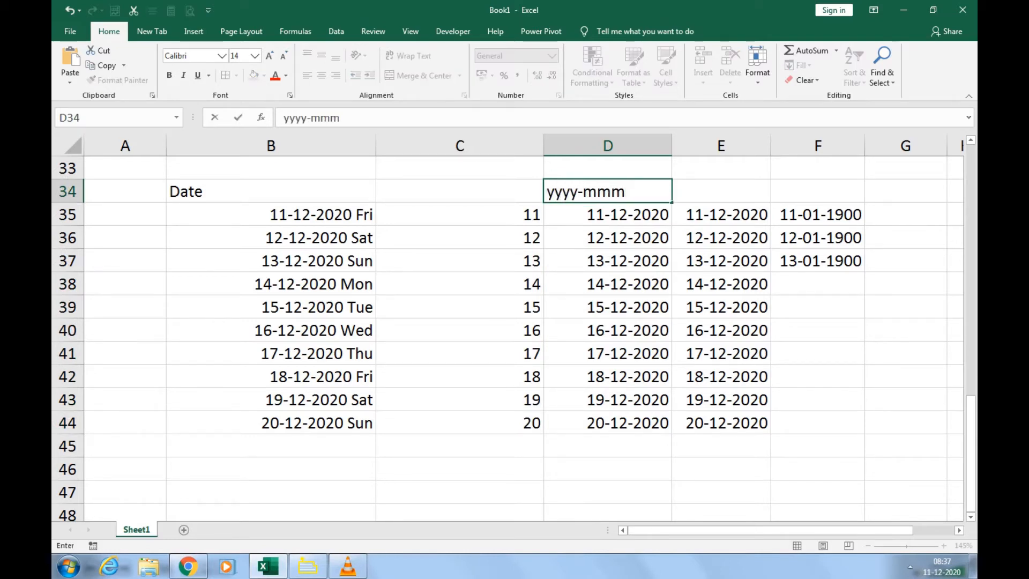
{"action": "type", "text": "m-ddd"}
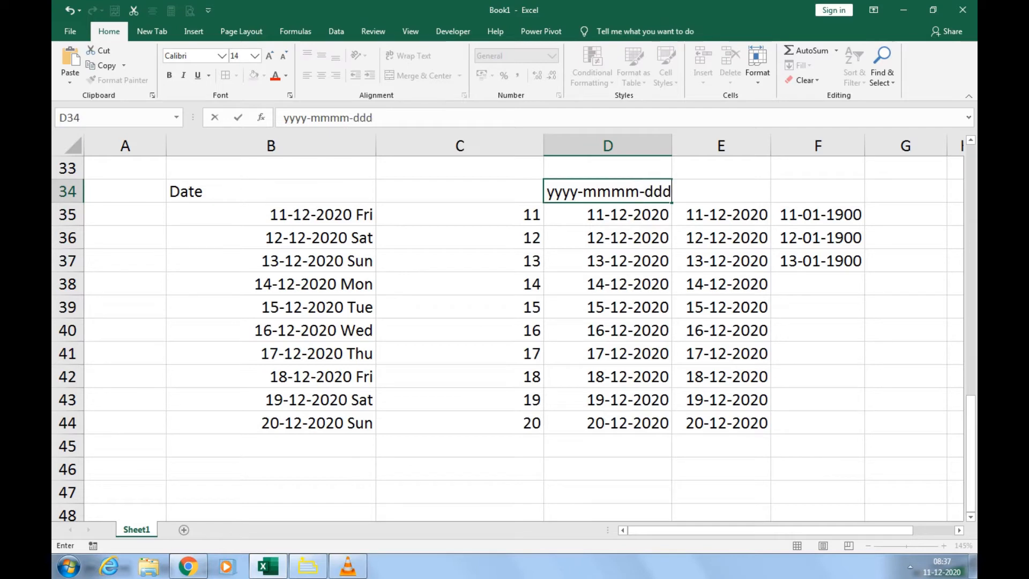
{"action": "type", "text": "d"}
{"action": "key", "text": "Return"}
Apply the custom format yyyy-mmmm-dd to the dates in D35:D44
{"action": "key", "text": "shift+Down"}
{"action": "key", "text": "shift+Down"}
{"action": "key", "text": "shift+Down"}
{"action": "key", "text": "shift+Down"}
{"action": "key", "text": "shift+Down"}
{"action": "key", "text": "shift+Down"}
{"action": "key", "text": "shift+Down"}
{"action": "key", "text": "shift+Down"}
{"action": "key", "text": "shift+Down"}
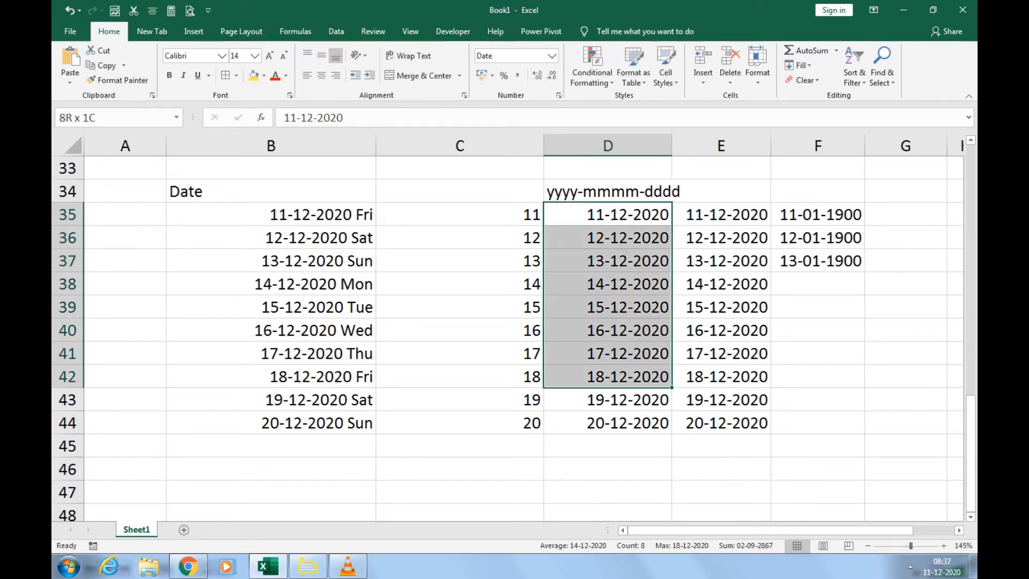
{"action": "key", "text": "ctrl+1"}
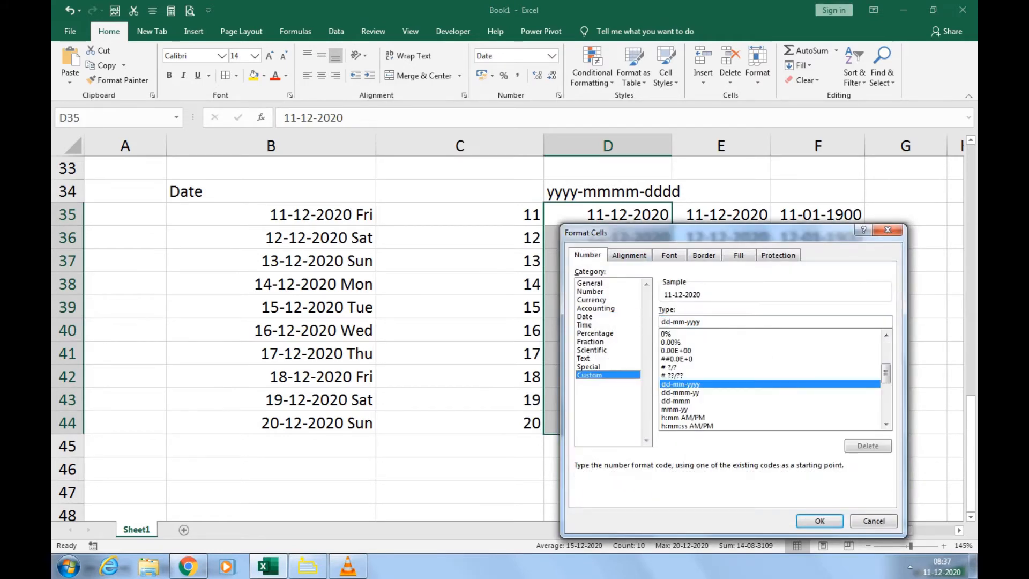
{"action": "key", "text": "alt+t"}
{"action": "type", "text": "yyyy"}
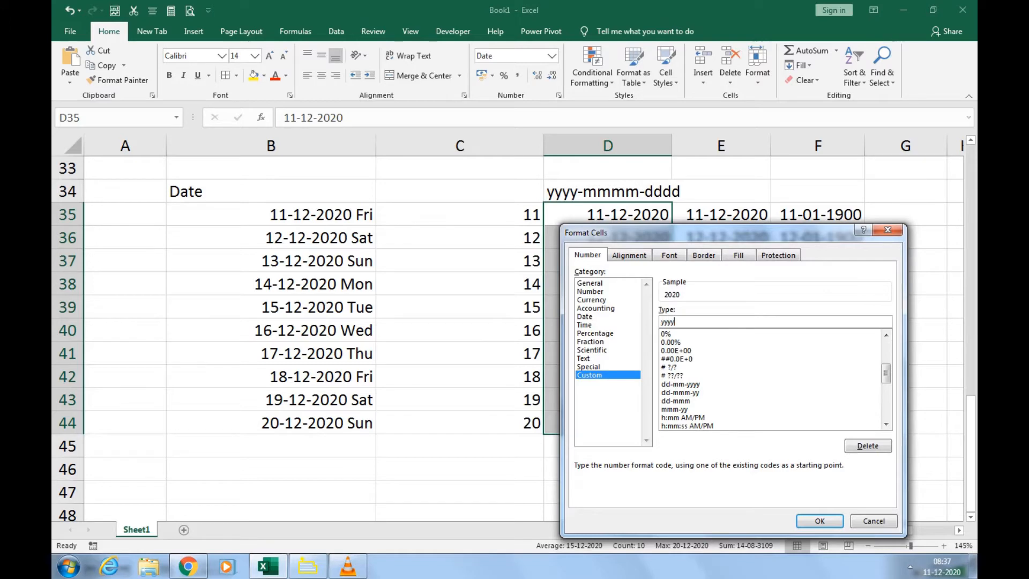
{"action": "type", "text": "-mmmm-dd"}
{"action": "key", "text": "Return"}
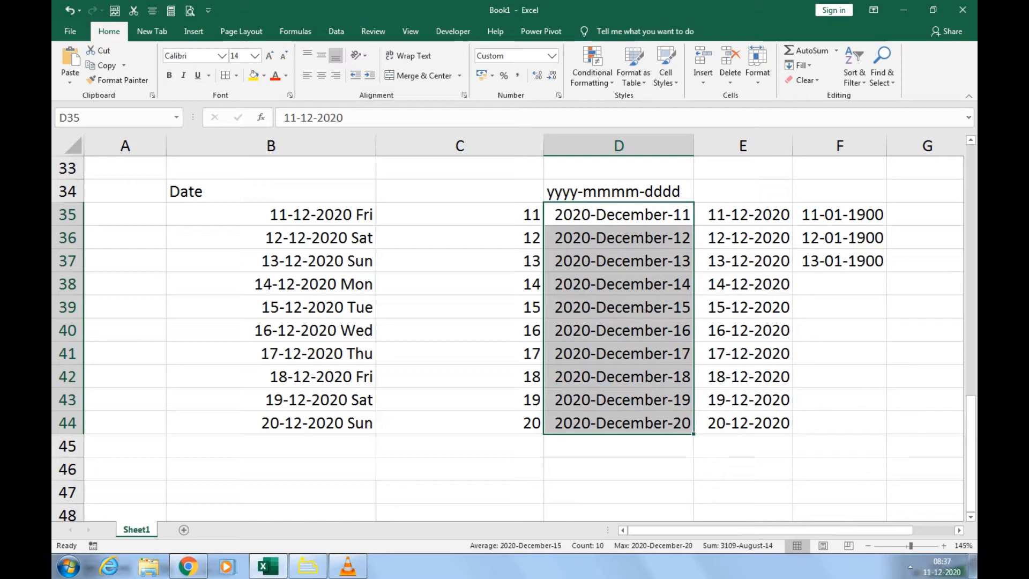
Fill the date in E35 down to E44 as a series that advances by months
{"action": "left_click", "coordinate": [742, 215]}
{"action": "left_click_drag", "start_coordinate": [792, 225], "coordinate": [793, 422]}
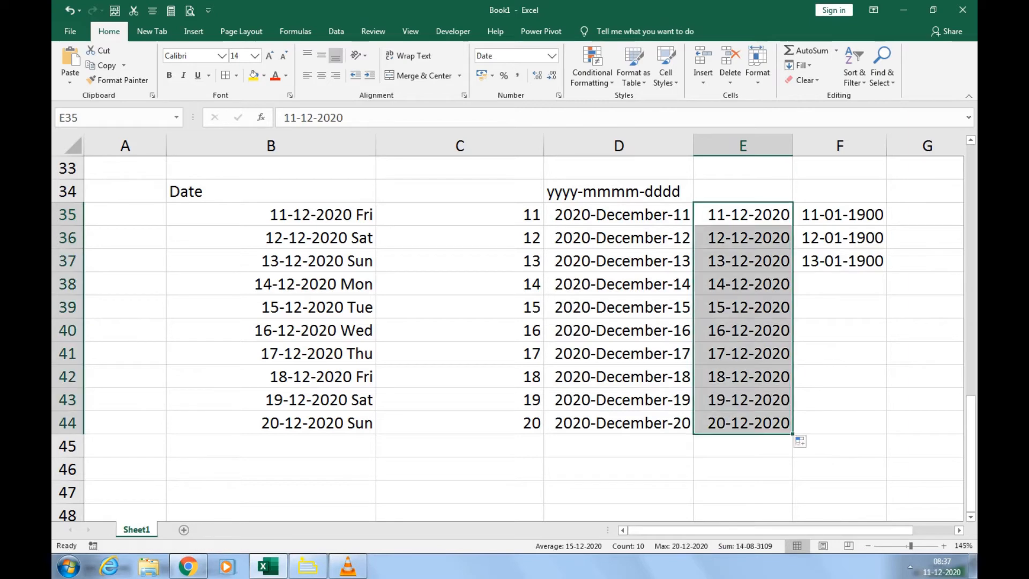
{"action": "left_click", "coordinate": [801, 442]}
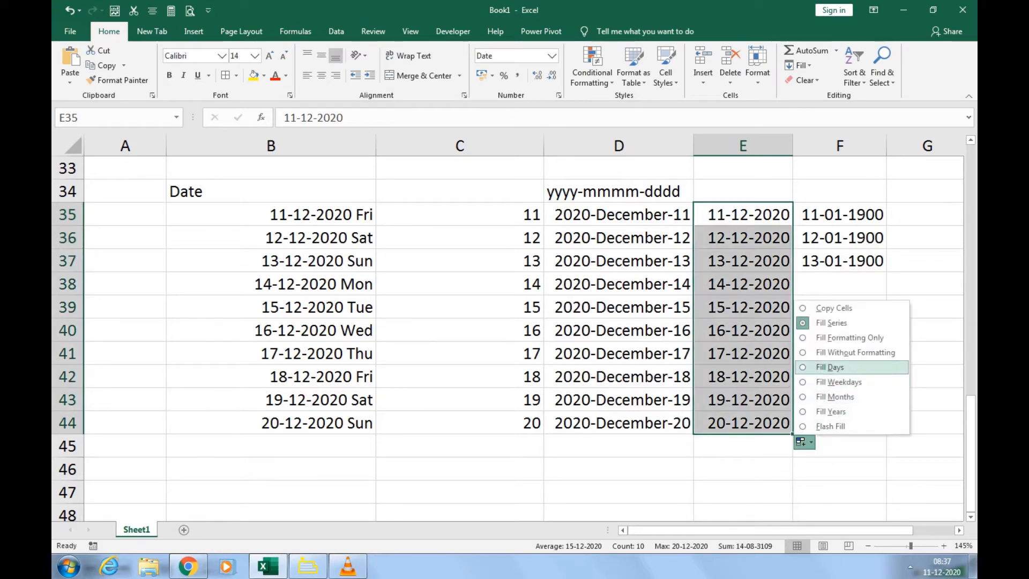
{"action": "left_click", "coordinate": [834, 397]}
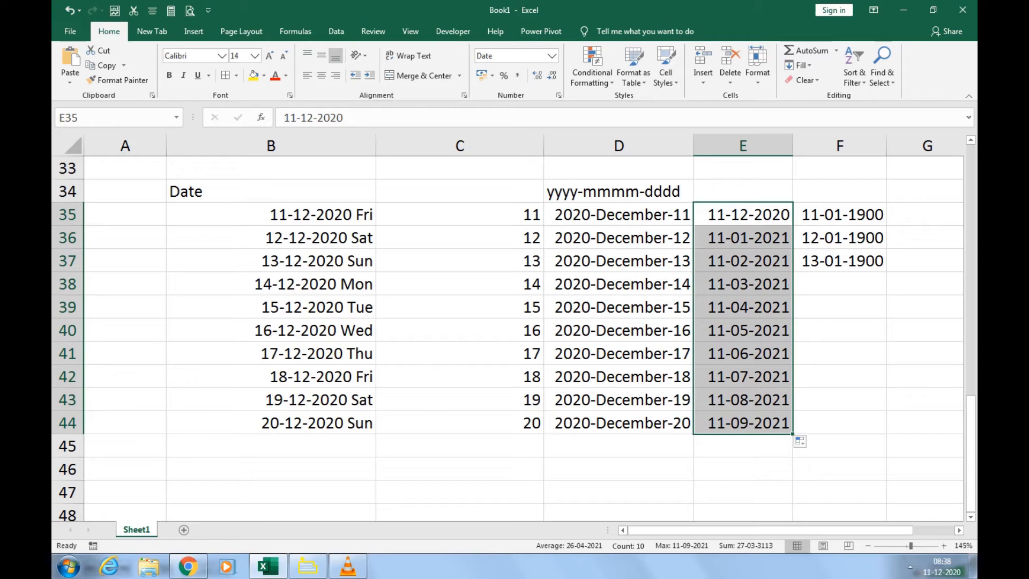
Apply the custom format dd-mmmm to the dates in E35:E44 and autofit column E's width
{"action": "key", "text": "ctrl+1"}
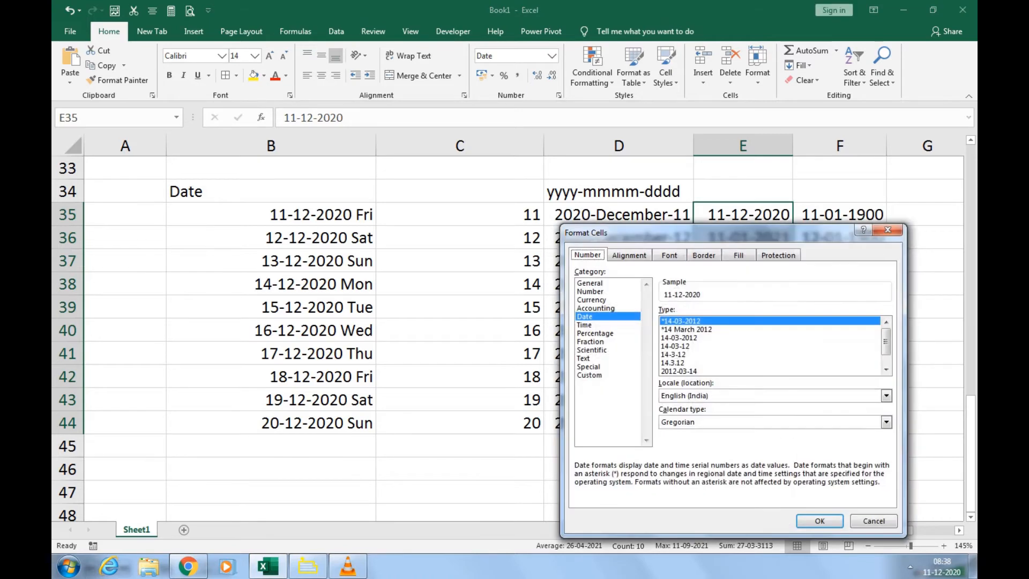
{"action": "left_click", "coordinate": [589, 375]}
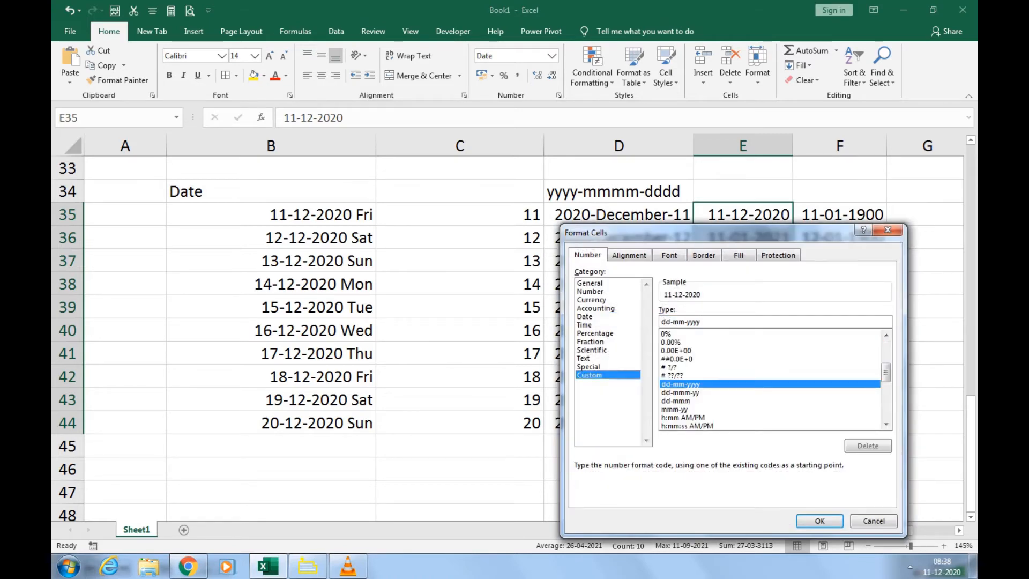
{"action": "key", "text": "BackSpace"}
{"action": "key", "text": "BackSpace"}
{"action": "key", "text": "BackSpace"}
{"action": "key", "text": "BackSpace"}
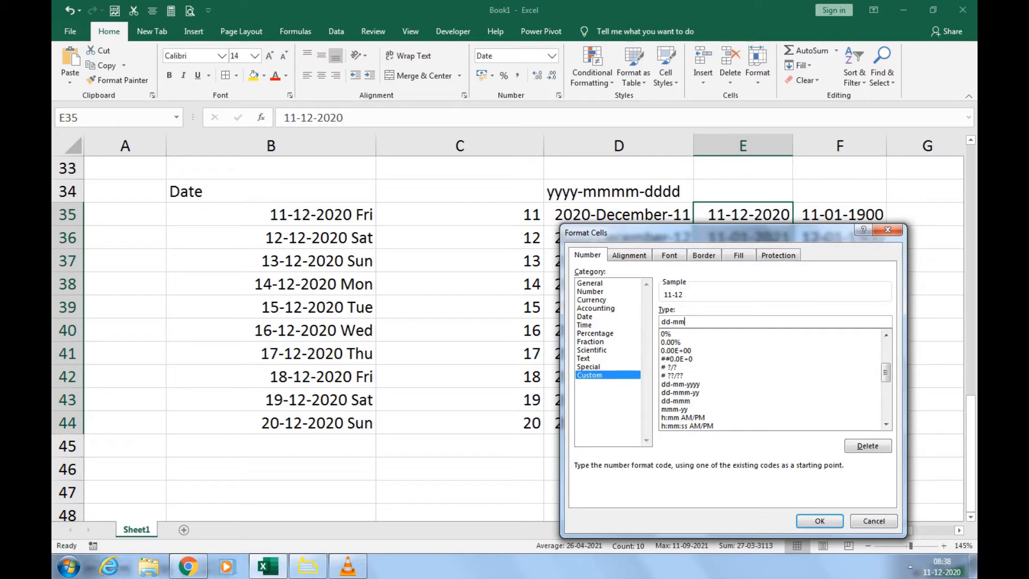
{"action": "type", "text": "mmm"}
{"action": "key", "text": "Return"}
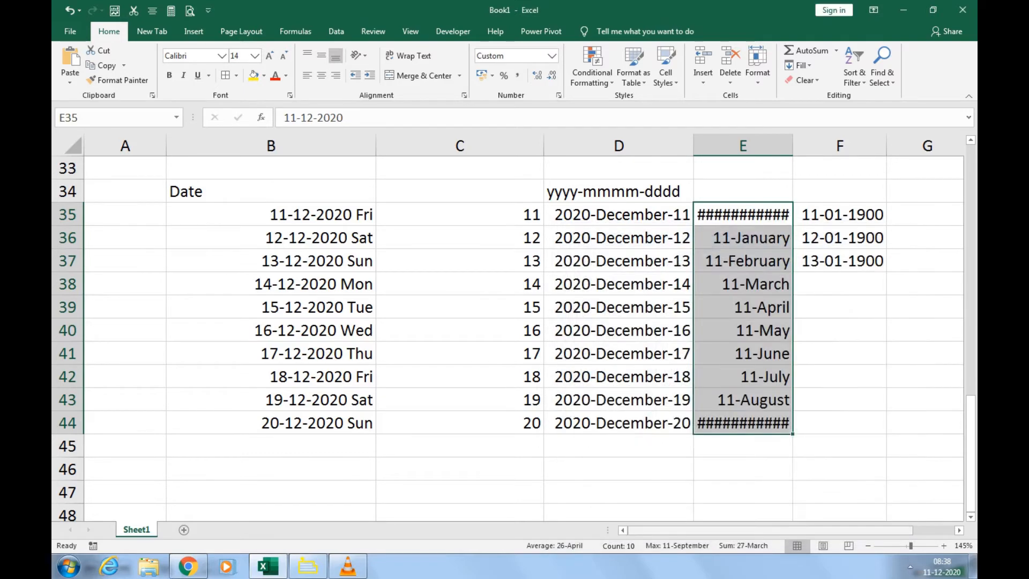
{"action": "double_click", "coordinate": [792, 145]}
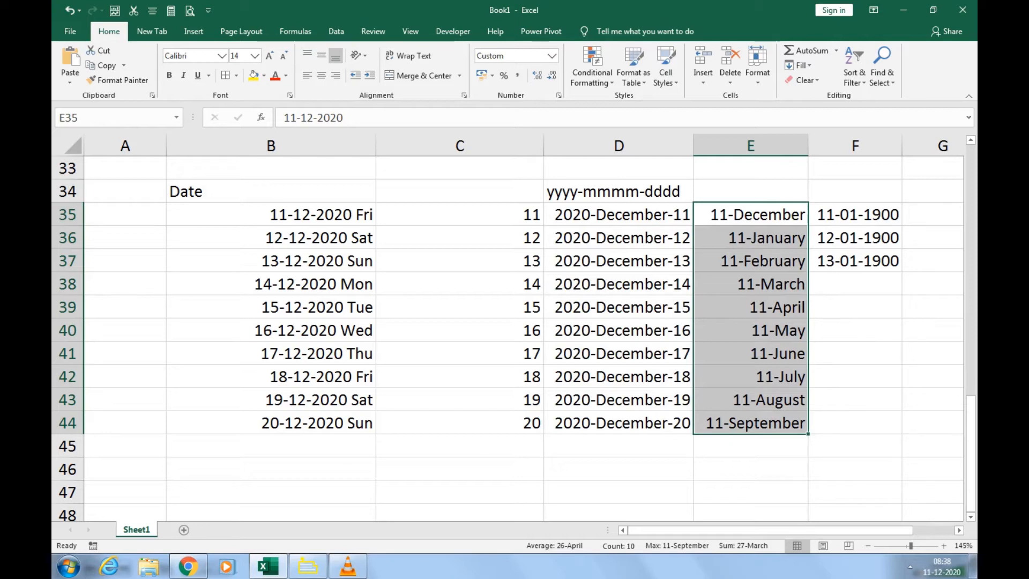
Enter the heading amount in B47 below the date examples
{"action": "left_click_drag", "start_coordinate": [271, 214], "coordinate": [766, 423]}
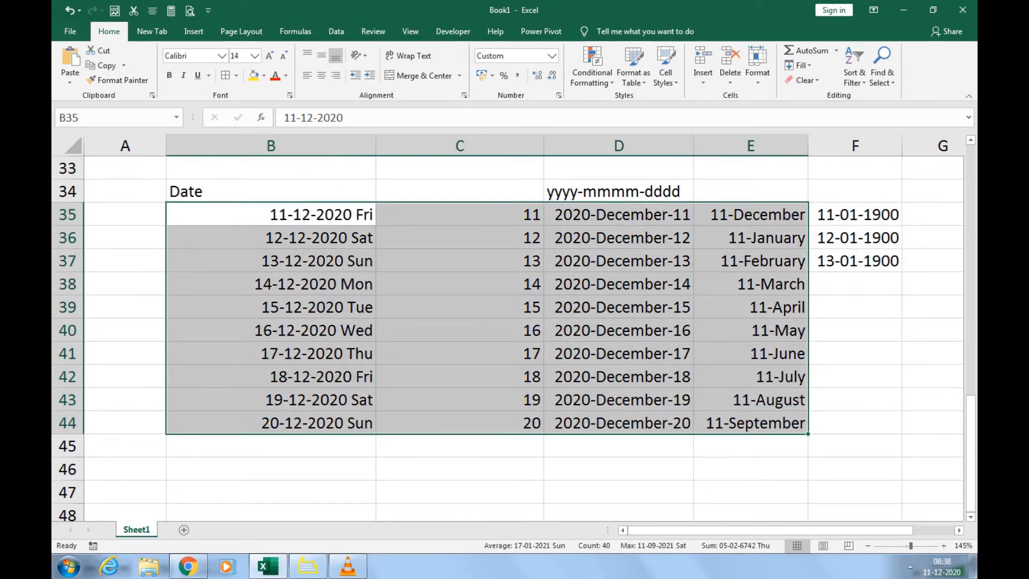
{"action": "scroll", "coordinate": [509, 321], "scroll_direction": "down", "scroll_amount": 2}
{"action": "scroll", "coordinate": [509, 322], "scroll_direction": "down", "scroll_amount": 1}
{"action": "left_click", "coordinate": [271, 284]}
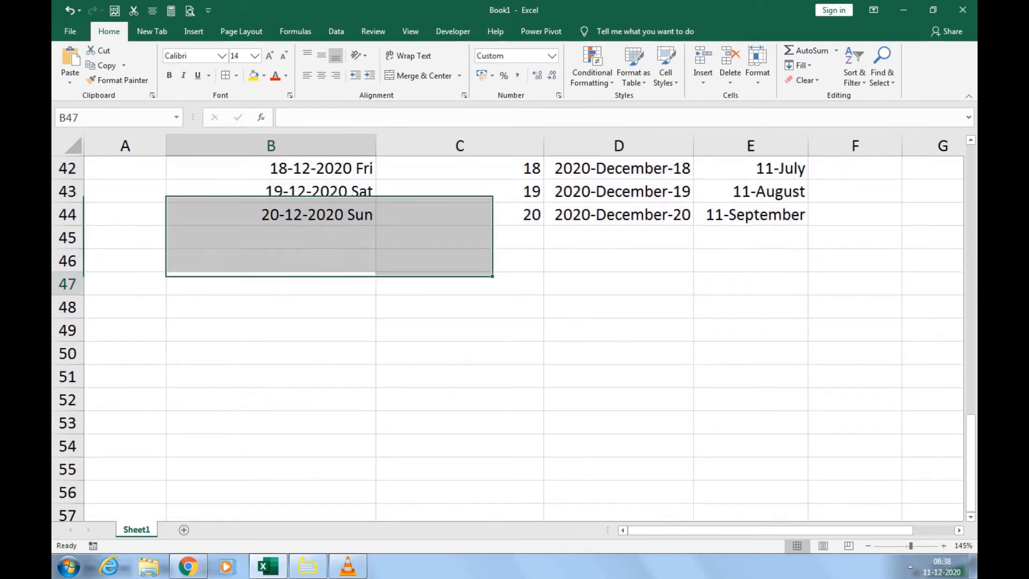
{"action": "scroll", "coordinate": [271, 284], "scroll_direction": "down", "scroll_amount": 1}
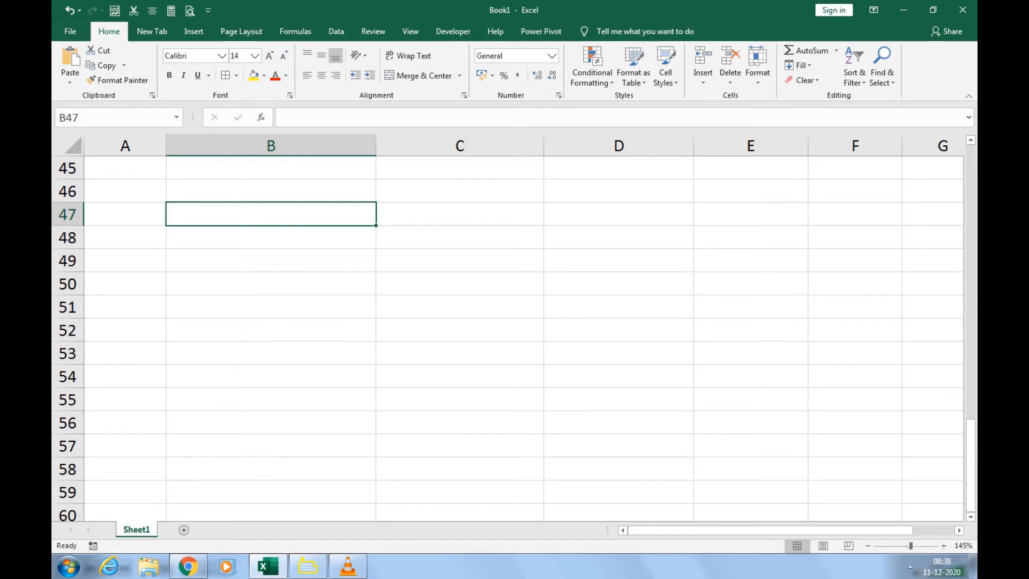
{"action": "type", "text": "amount"}
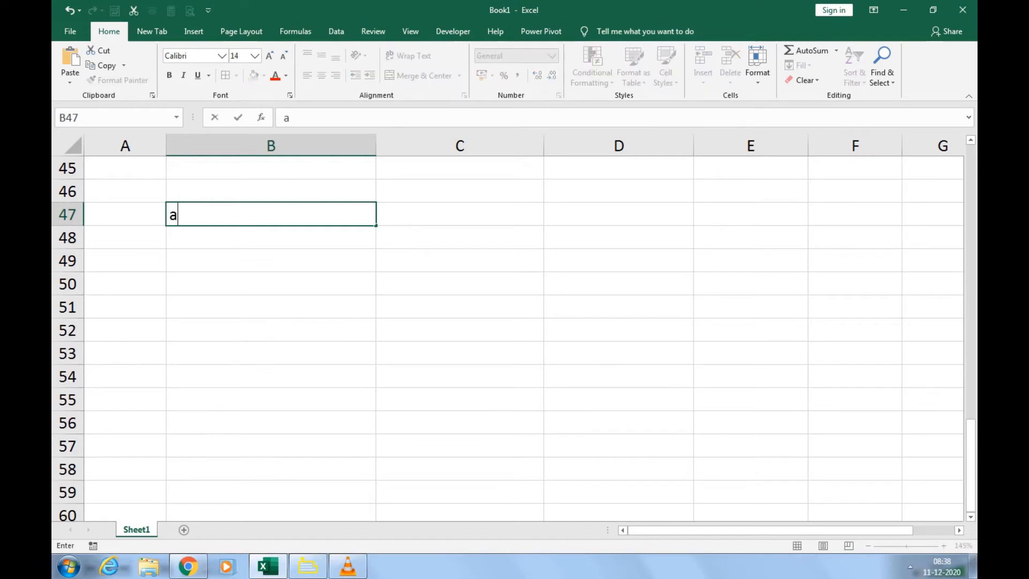
{"action": "key", "text": "Return"}
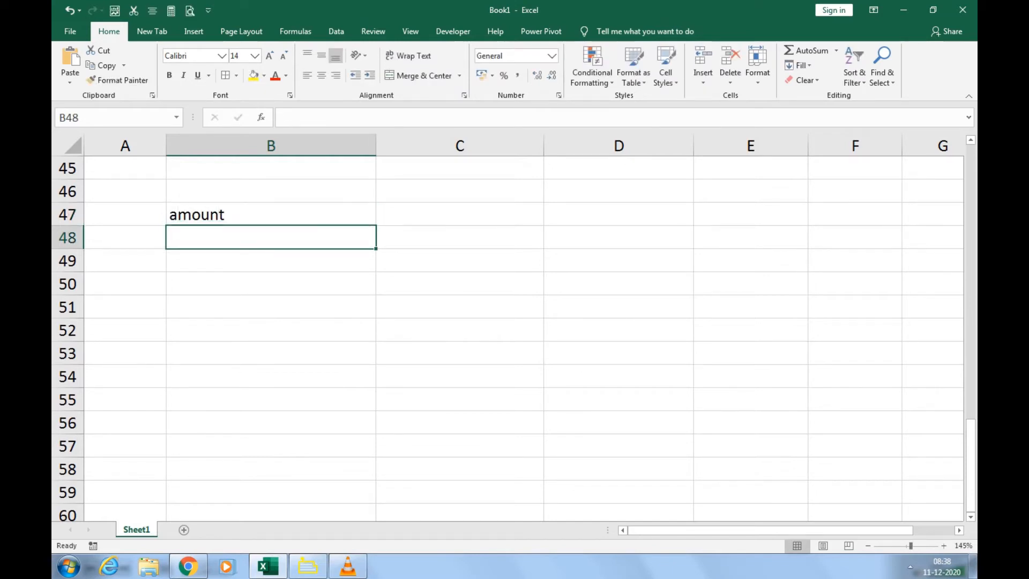
Fill B48:B58 with random amounts using =RANDBETWEEN(5000,50000)
{"action": "key", "text": "shift+Down"}
{"action": "key", "text": "shift+Down"}
{"action": "key", "text": "shift+Down"}
{"action": "key", "text": "shift+Down"}
{"action": "key", "text": "shift+Down"}
{"action": "key", "text": "shift+Down"}
{"action": "key", "text": "shift+Down"}
{"action": "key", "text": "shift+Down"}
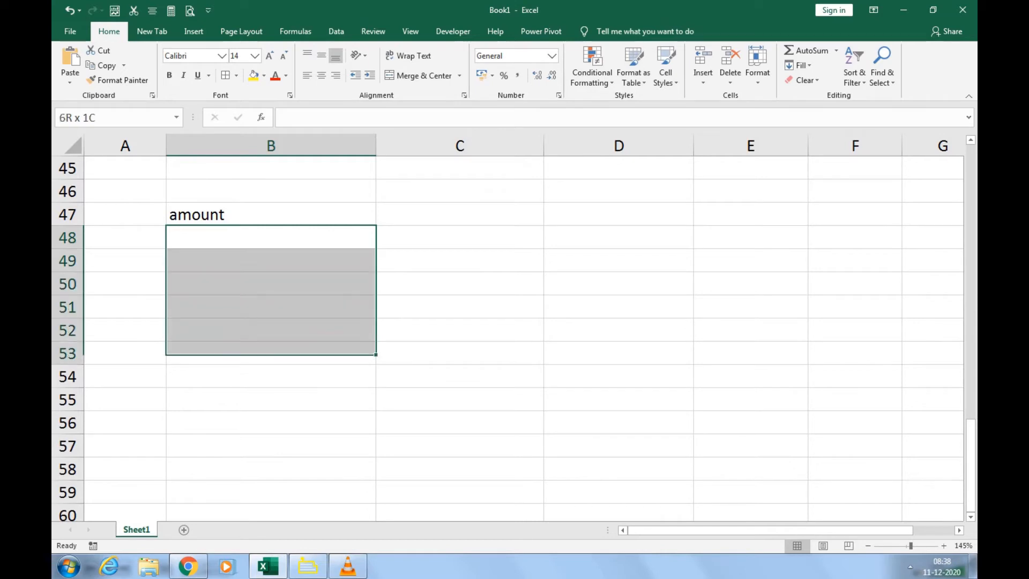
{"action": "key", "text": "shift+Down"}
{"action": "key", "text": "shift+Down"}
{"action": "type", "text": "=ran"}
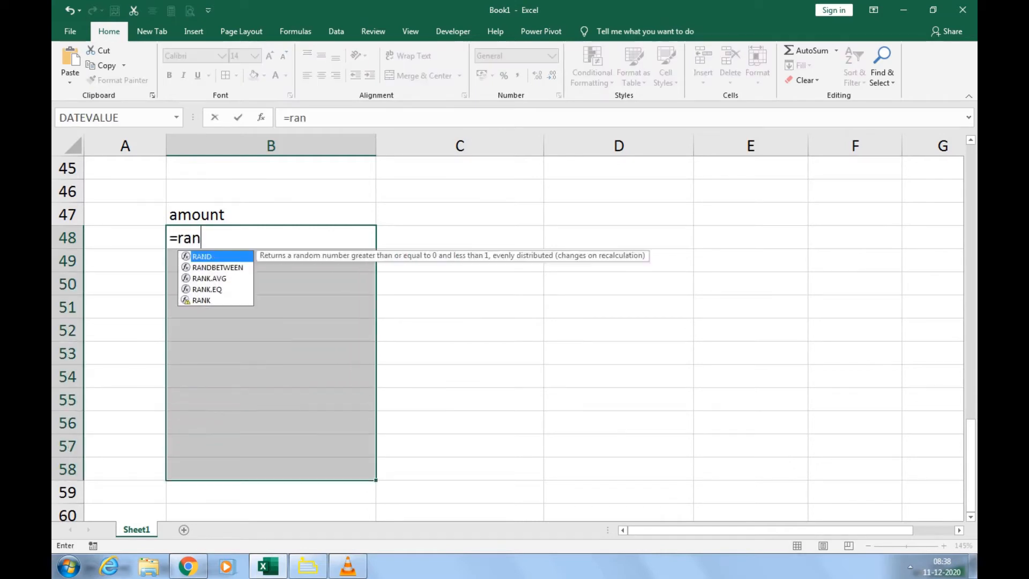
{"action": "key", "text": "Down"}
{"action": "key", "text": "Tab"}
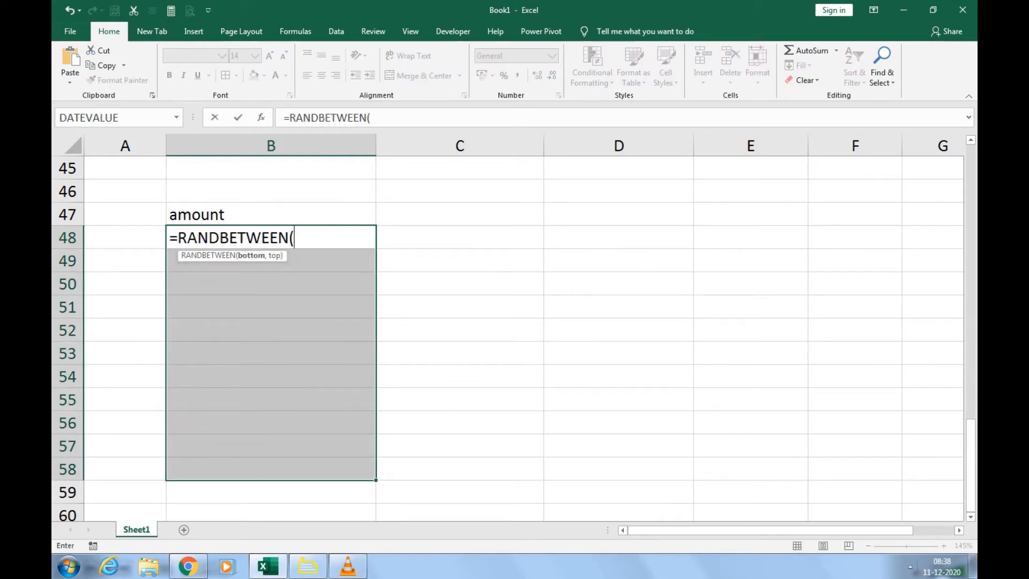
{"action": "type", "text": "5000,"}
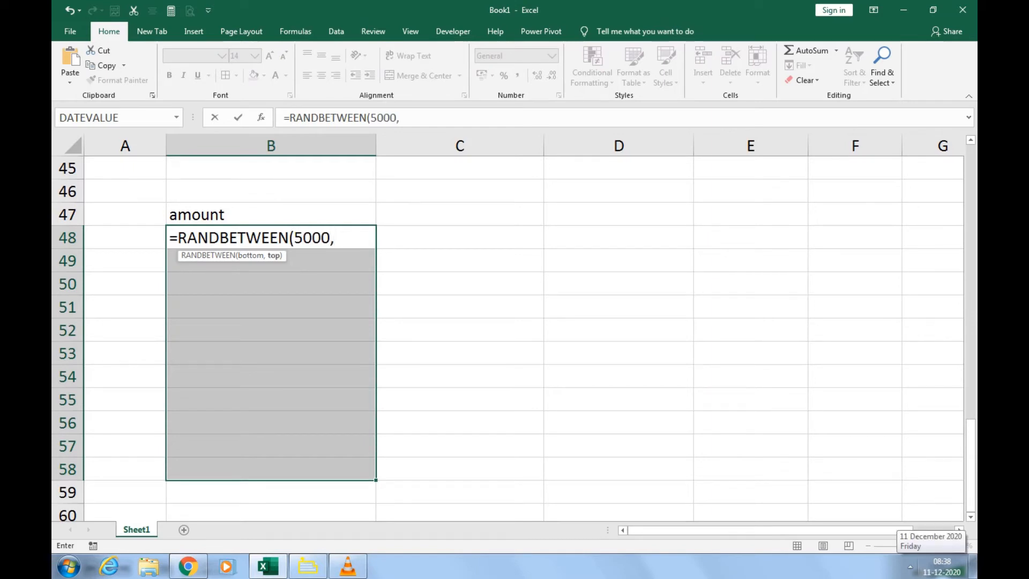
{"action": "type", "text": "50000)"}
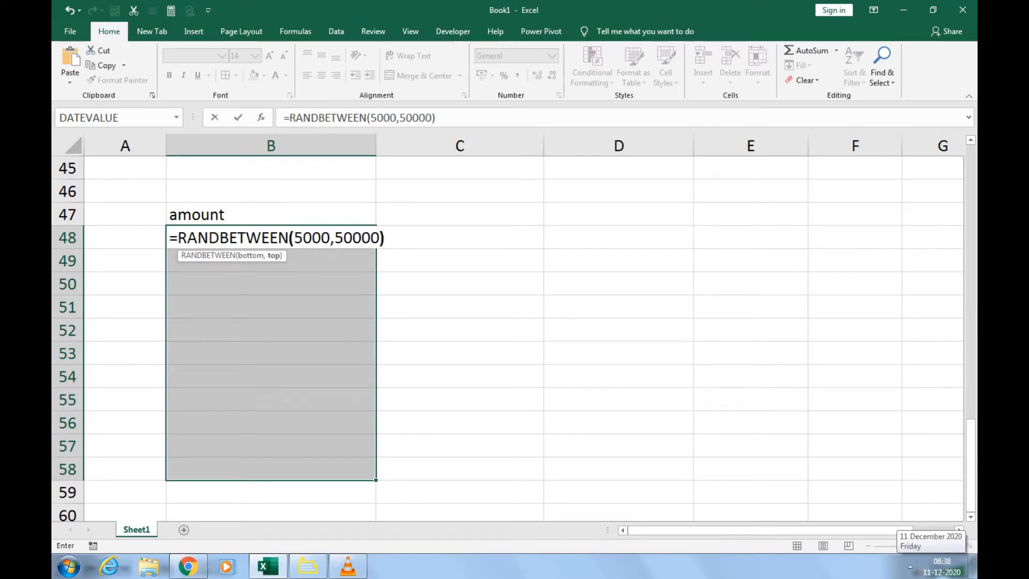
{"action": "key", "text": "ctrl+Return"}
Replace the random-number formulas in B48:B58 with their static values and centre the amounts
{"action": "key", "text": "ctrl+c"}
{"action": "key", "text": "ctrl+alt+v"}
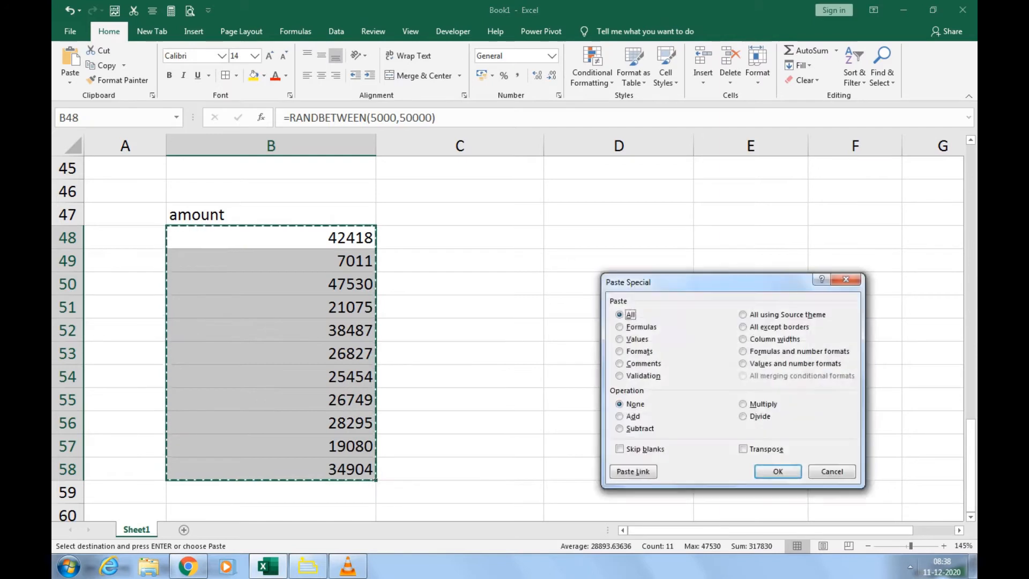
{"action": "key", "text": "v"}
{"action": "key", "text": "Return"}
{"action": "key", "text": "alt+h"}
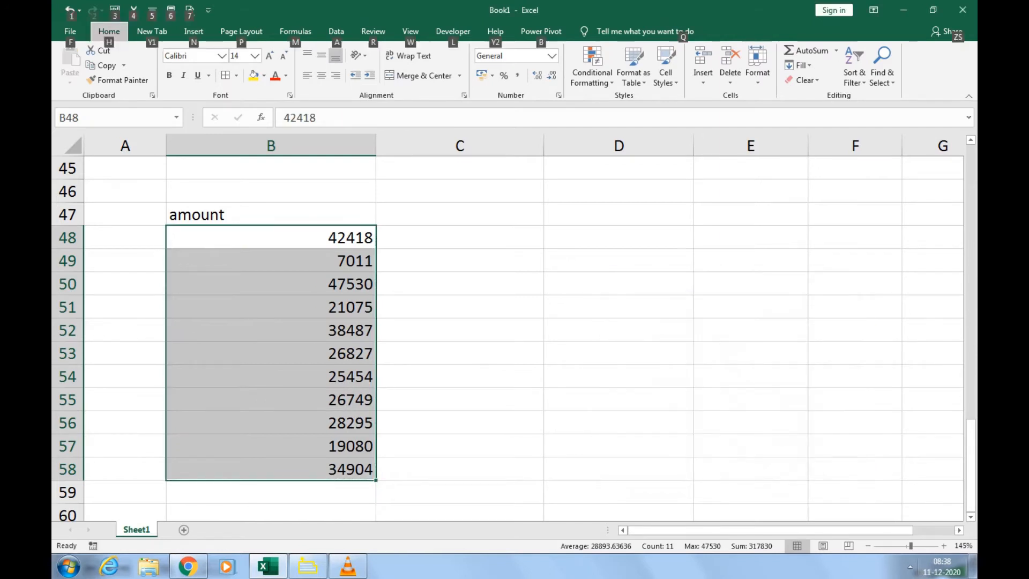
{"action": "key", "text": "a"}
{"action": "key", "text": "c"}
{"action": "left_click", "coordinate": [460, 283]}
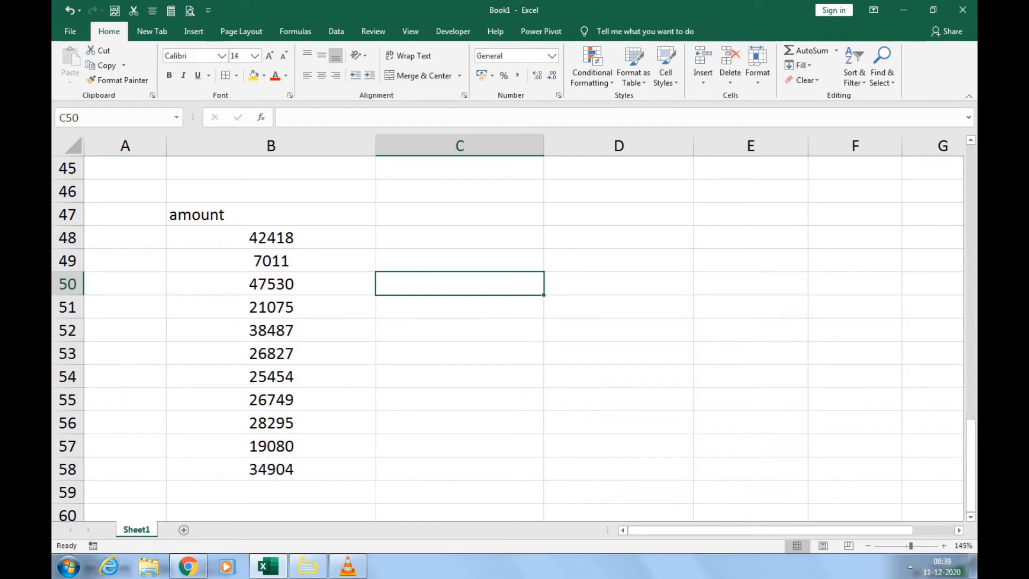
Enter 25000 in E47 and set that cell's number format to General
{"action": "left_click", "coordinate": [750, 215]}
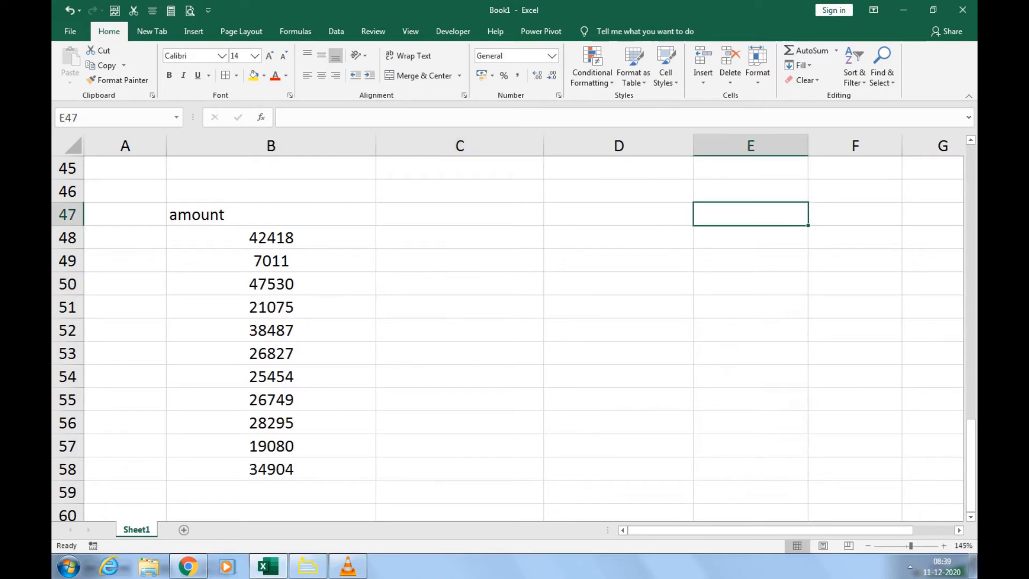
{"action": "type", "text": "25000"}
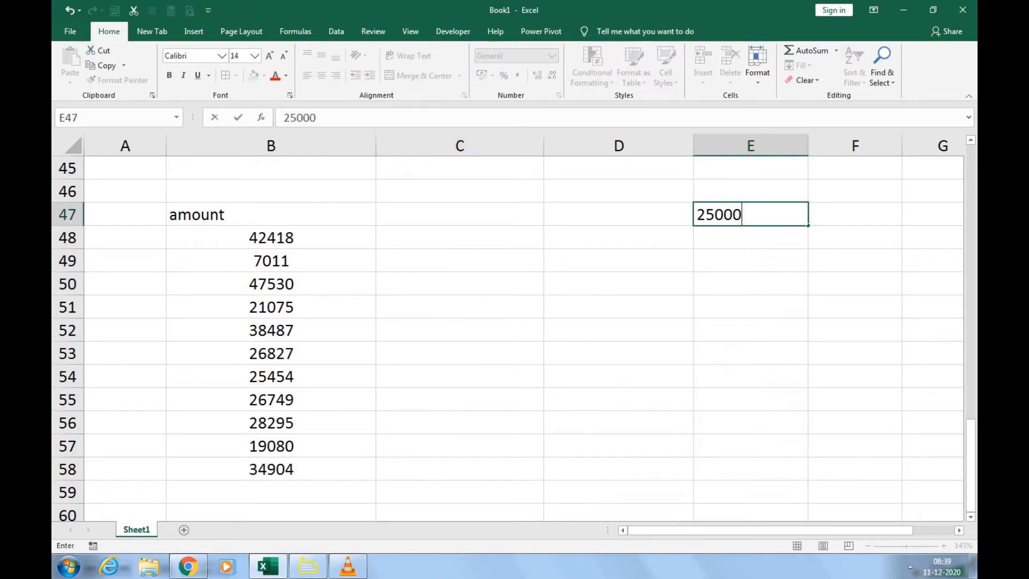
{"action": "key", "text": "Tab"}
{"action": "left_click", "coordinate": [750, 214]}
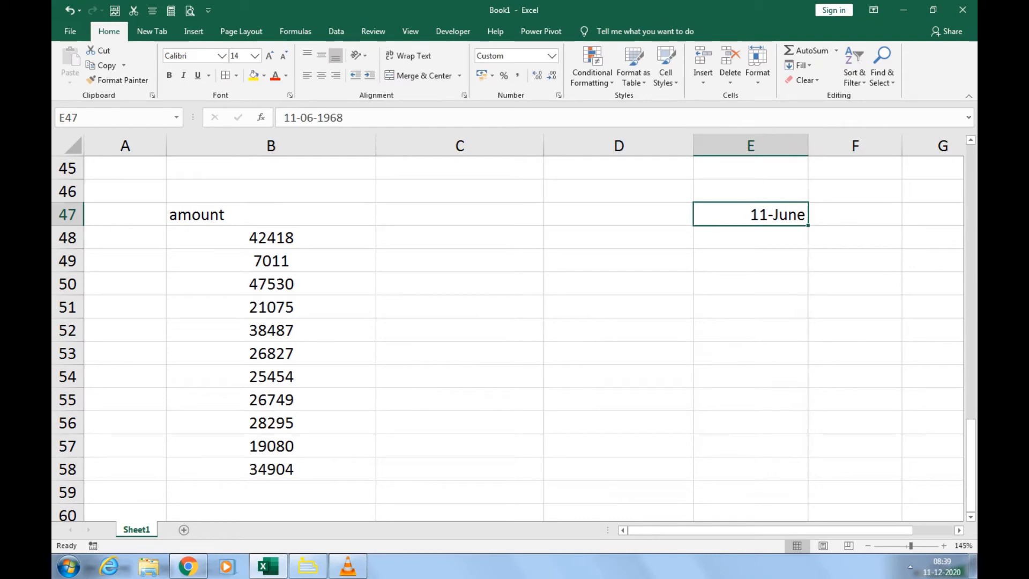
{"action": "left_click", "coordinate": [552, 55]}
{"action": "left_click", "coordinate": [515, 73]}
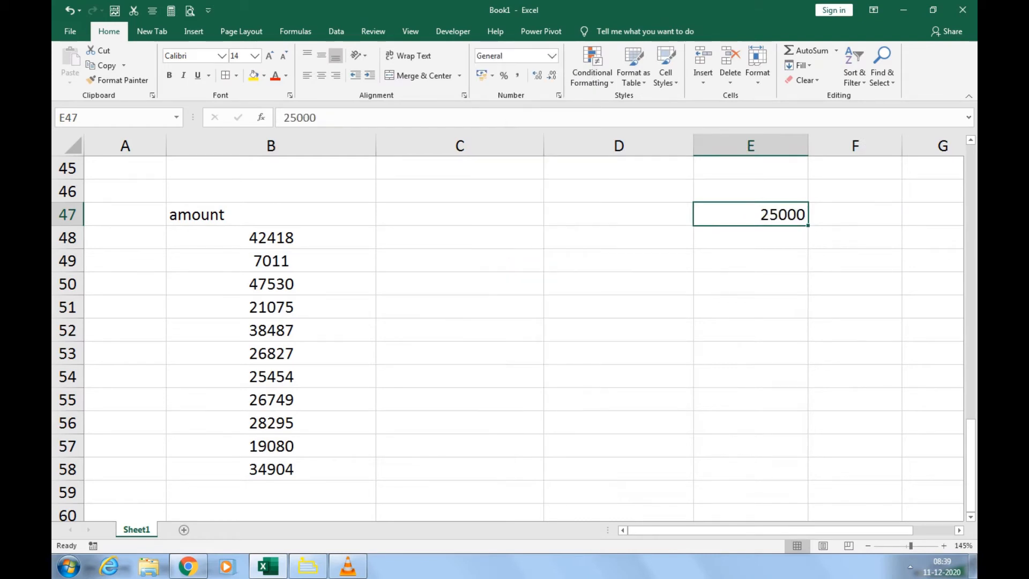
Enter Blue in F47 beside the threshold, and add the rule <=25000 in E48 with Red in F48
{"action": "left_click", "coordinate": [854, 214]}
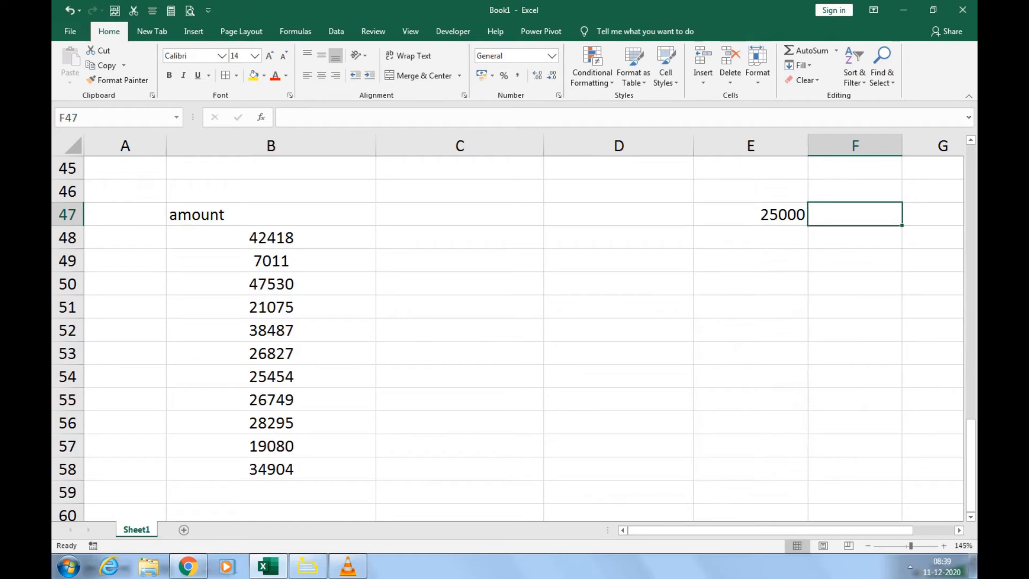
{"action": "type", "text": "Blue"}
{"action": "key", "text": "Return"}
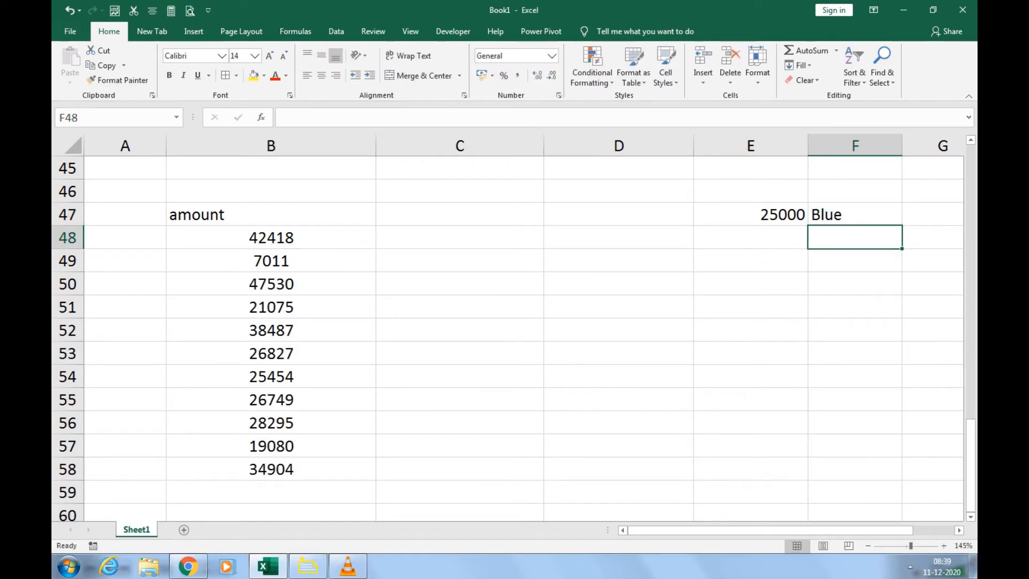
{"action": "left_click", "coordinate": [751, 238]}
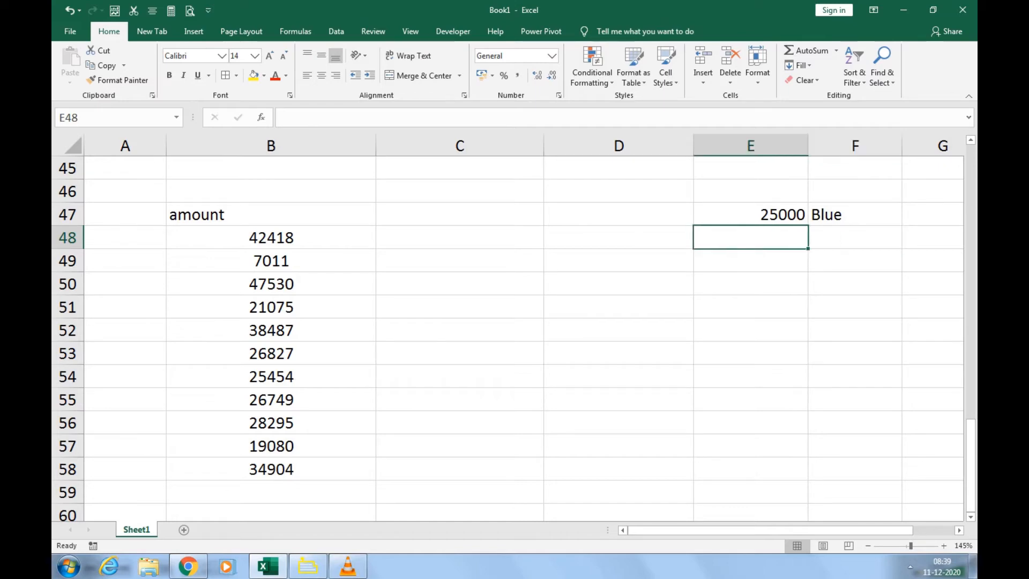
{"action": "left_click", "coordinate": [814, 237]}
{"action": "type", "text": "Red"}
{"action": "key", "text": "Left"}
{"action": "type", "text": "<=250"}
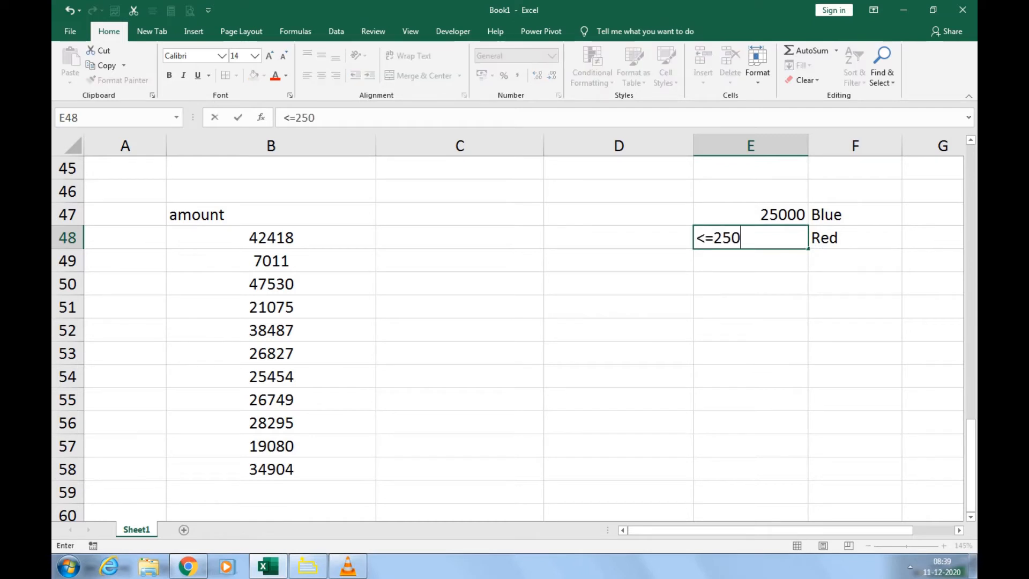
{"action": "type", "text": "00"}
{"action": "key", "text": "Return"}
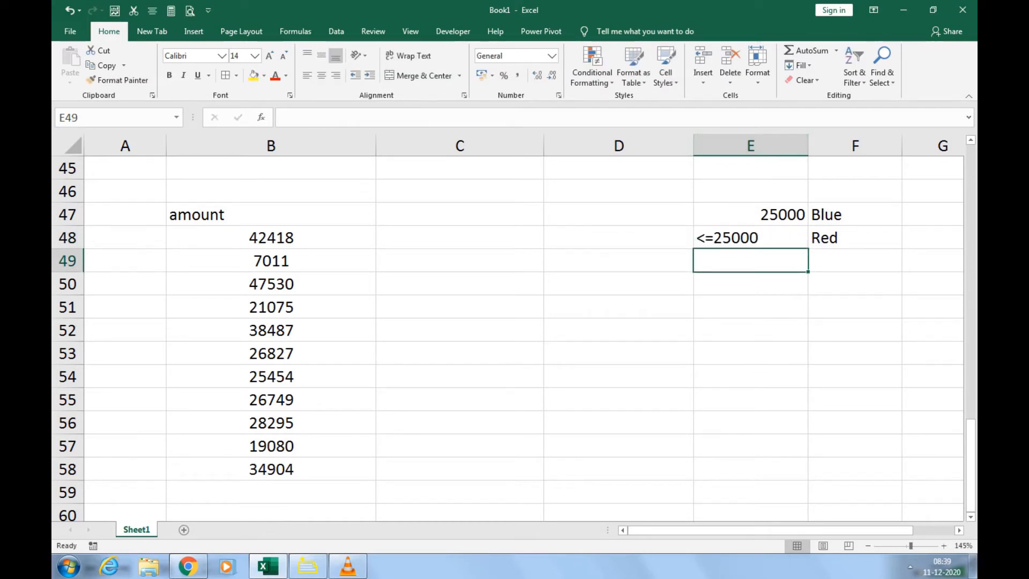
Change the heading in B47 to Sales
{"action": "left_click", "coordinate": [750, 215]}
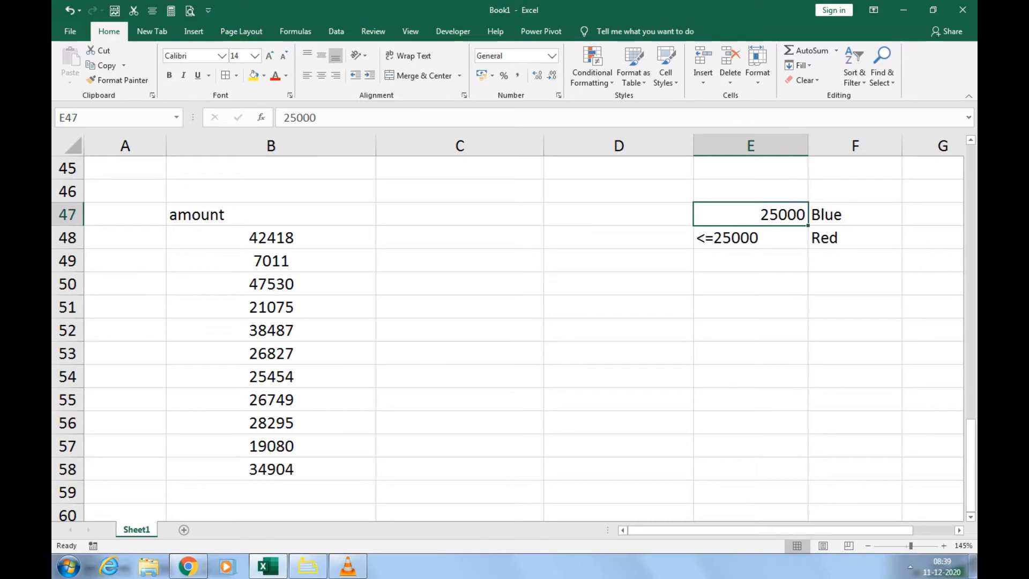
{"action": "left_click", "coordinate": [271, 215]}
{"action": "type", "text": "Sales"}
{"action": "key", "text": "Return"}
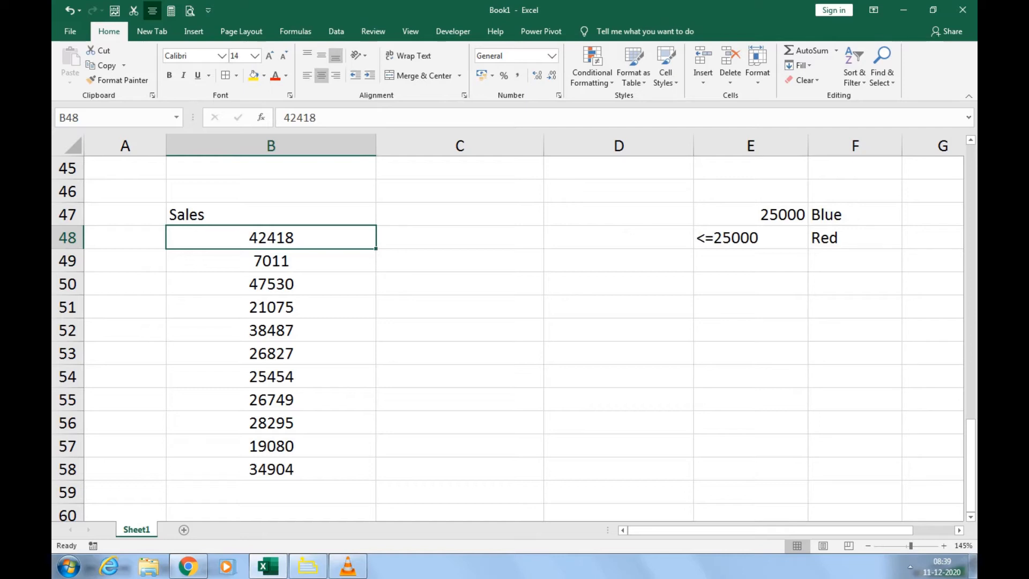
{"action": "left_click_drag", "start_coordinate": [750, 238], "coordinate": [851, 238]}
{"action": "left_click_drag", "start_coordinate": [750, 214], "coordinate": [852, 214]}
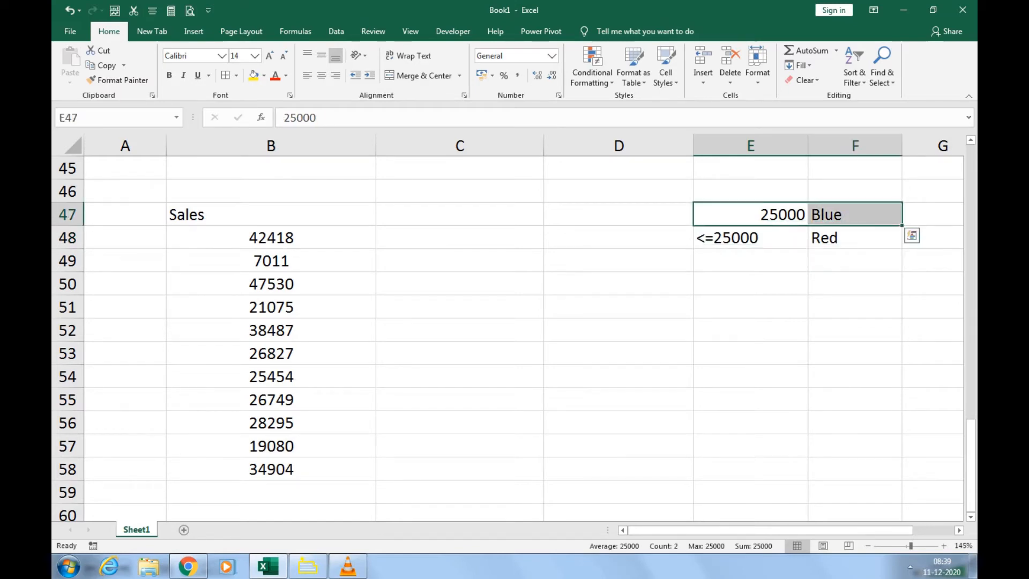
{"action": "left_click_drag", "start_coordinate": [271, 238], "coordinate": [271, 469]}
{"action": "key", "text": "ctrl+1"}
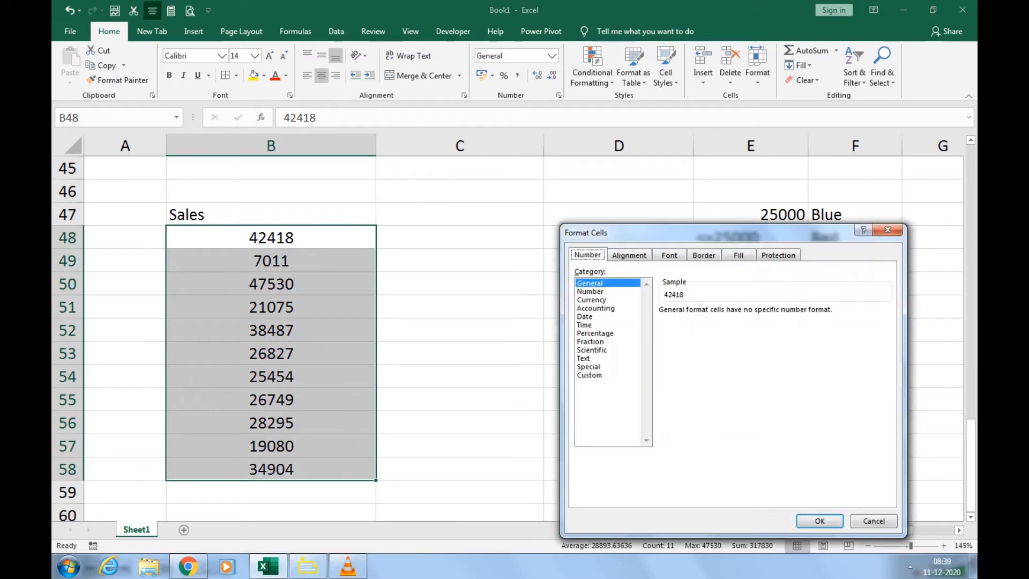
{"action": "key", "text": "Tab"}
{"action": "key", "text": "End"}
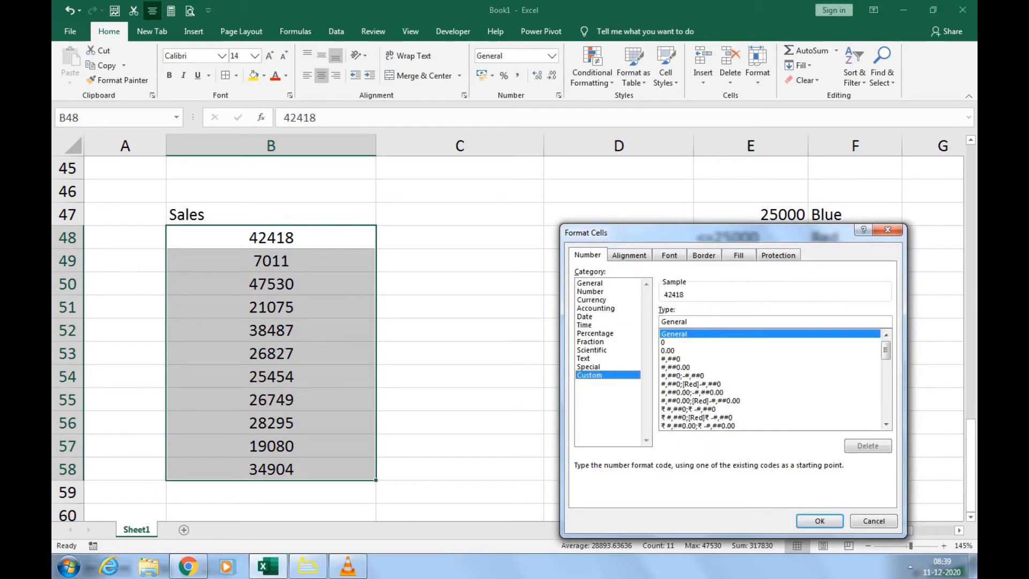
{"action": "key", "text": "Escape"}
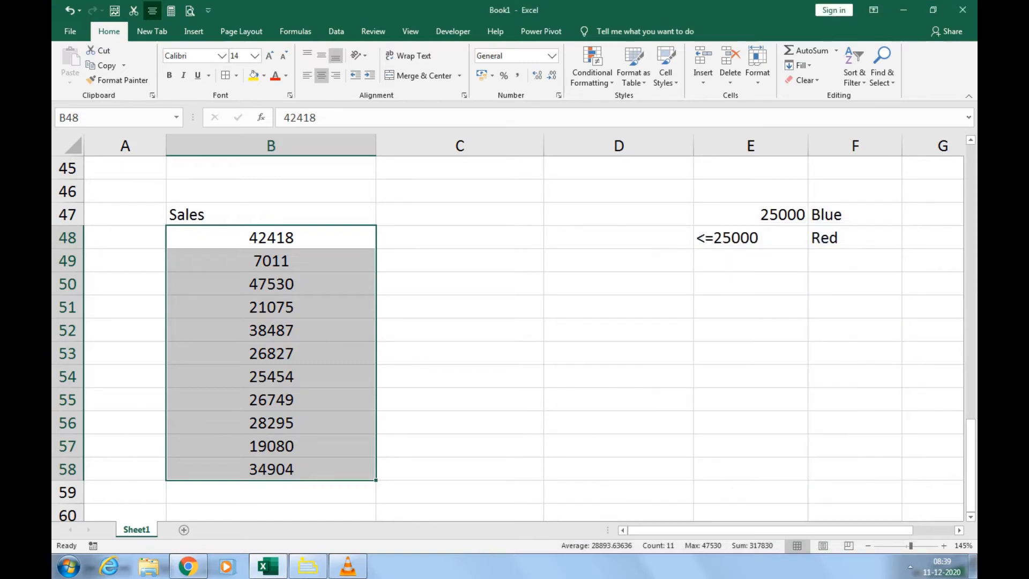
Enter the label positive number in D53
{"action": "left_click", "coordinate": [619, 307]}
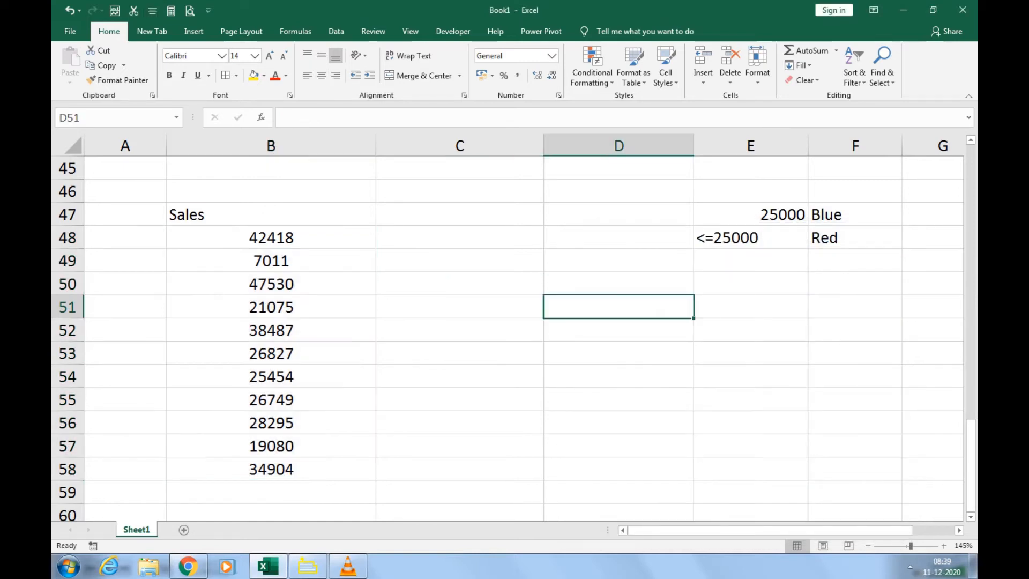
{"action": "left_click", "coordinate": [618, 353]}
{"action": "type", "text": "po"}
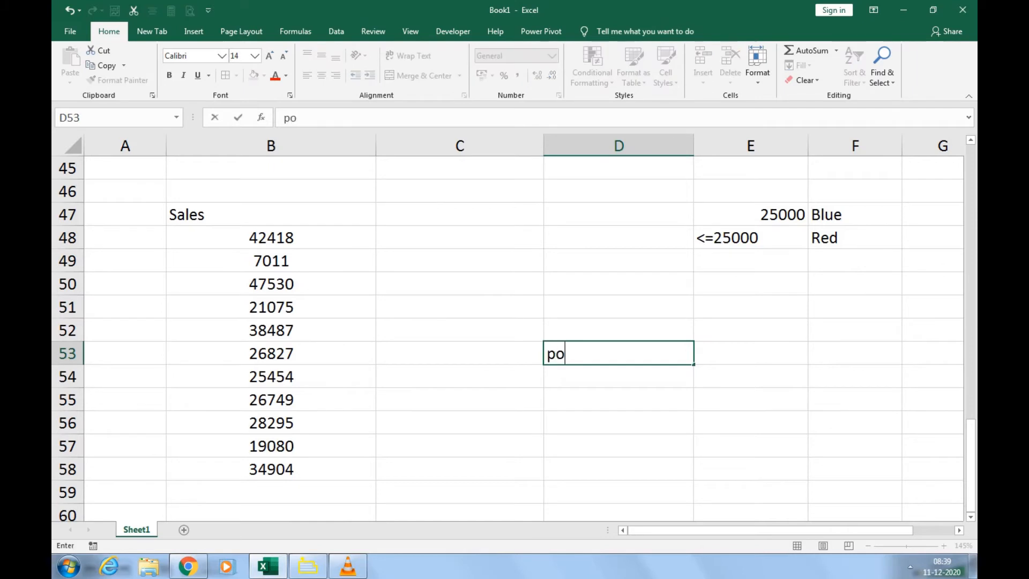
{"action": "type", "text": "sut"}
{"action": "key", "text": "BackSpace"}
{"action": "key", "text": "BackSpace"}
{"action": "type", "text": "itive"}
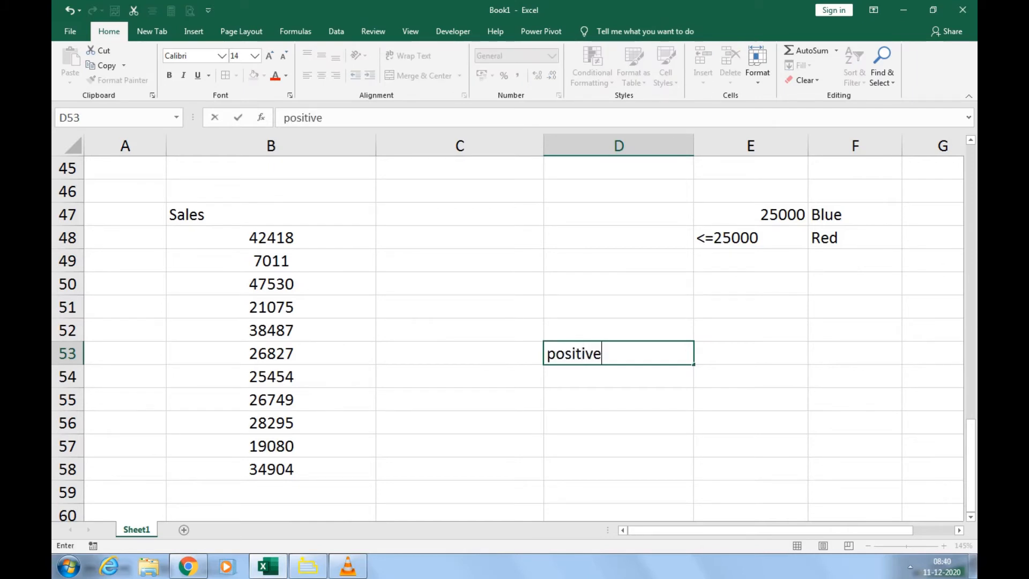
{"action": "type", "text": " number"}
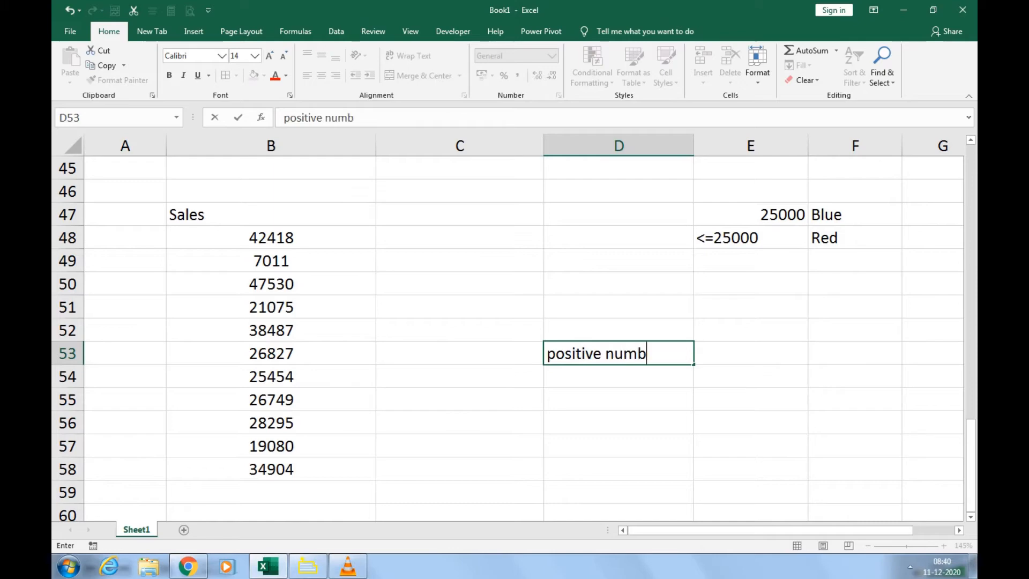
{"action": "key", "text": "Return"}
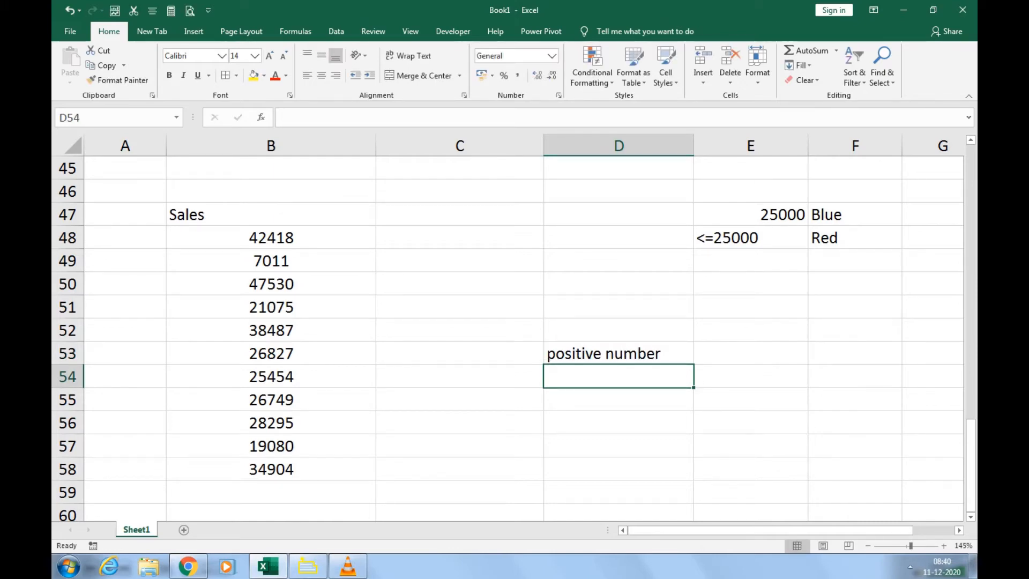
Enter -Ve number in D54 beneath the positive number label
{"action": "type", "text": "-"}
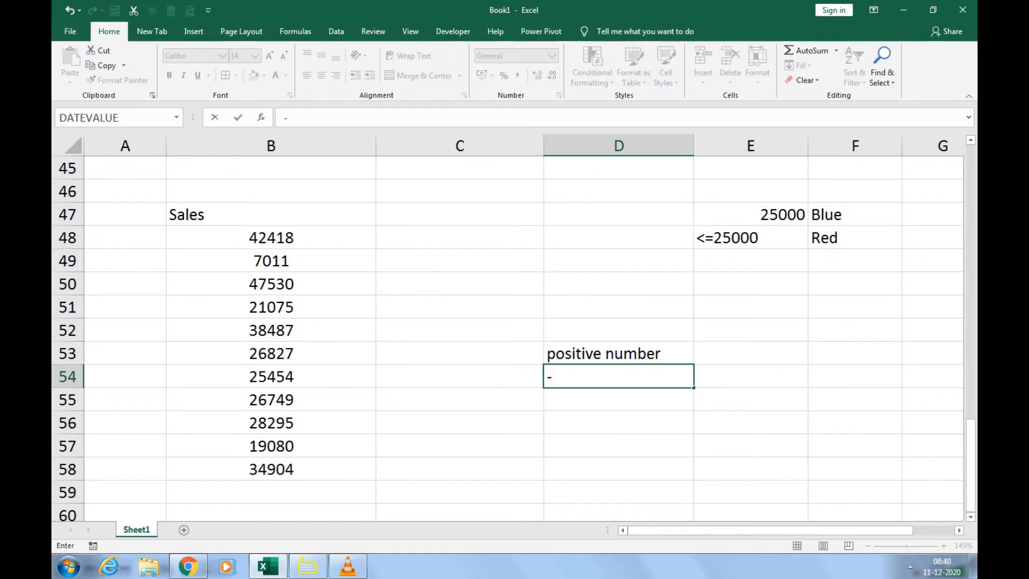
{"action": "type", "text": "Ve number"}
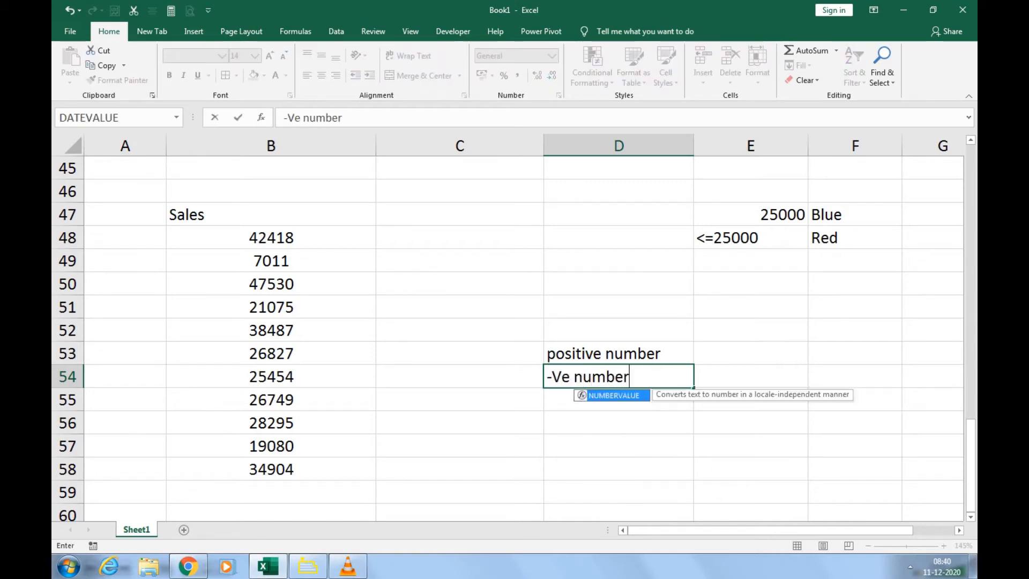
{"action": "key", "text": "Home"}
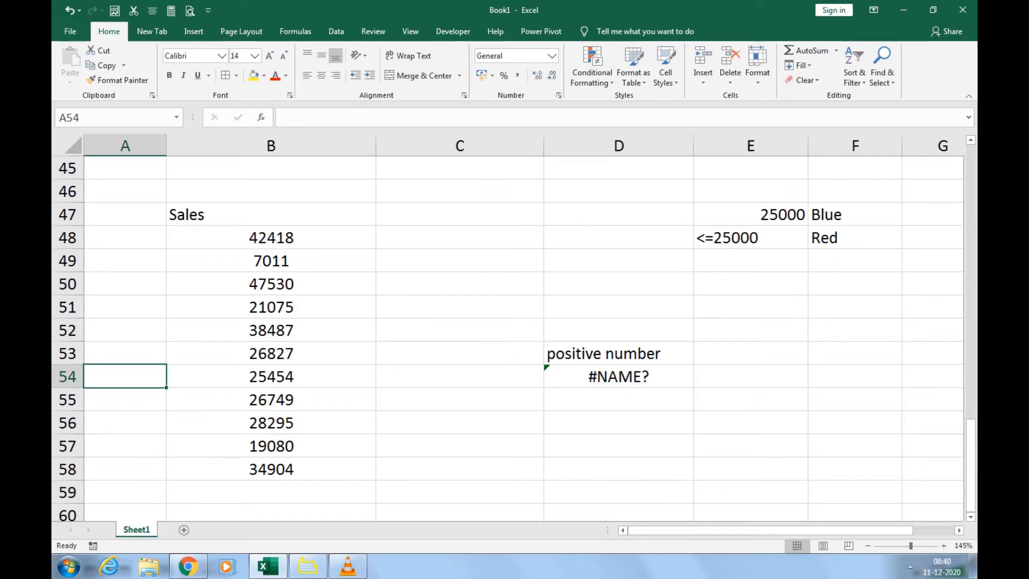
Turn the formula in D54 into plain text by putting an apostrophe before its equals sign
{"action": "left_click", "coordinate": [618, 353]}
{"action": "left_click", "coordinate": [618, 377]}
{"action": "left_click", "coordinate": [284, 118]}
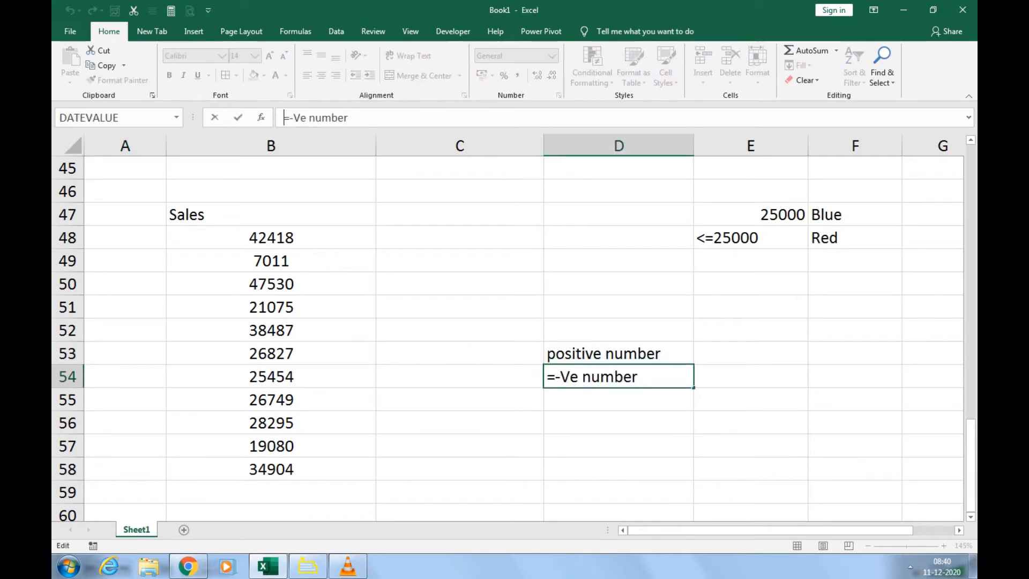
{"action": "type", "text": "'"}
{"action": "key", "text": "Return"}
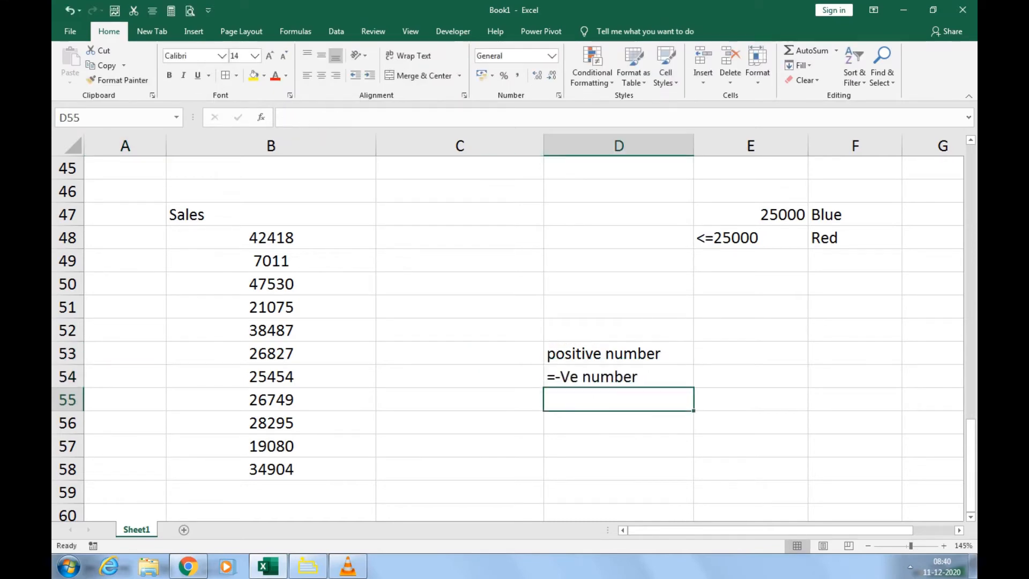
Remove the equals sign from the text in D54 so the label reads '-Ve number
{"action": "left_click", "coordinate": [618, 377]}
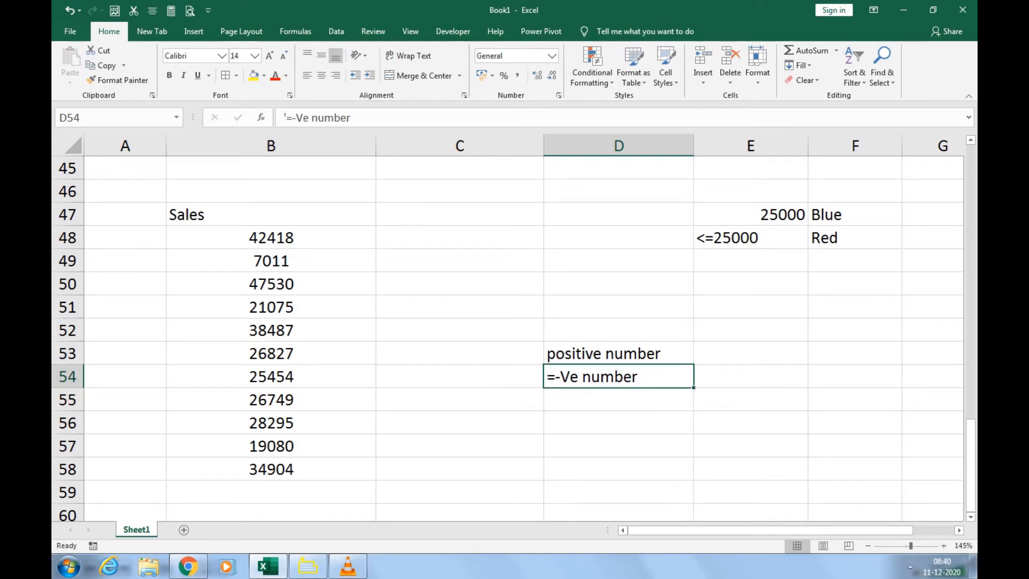
{"action": "left_click", "coordinate": [296, 118]}
{"action": "key", "text": "BackSpace"}
{"action": "key", "text": "BackSpace"}
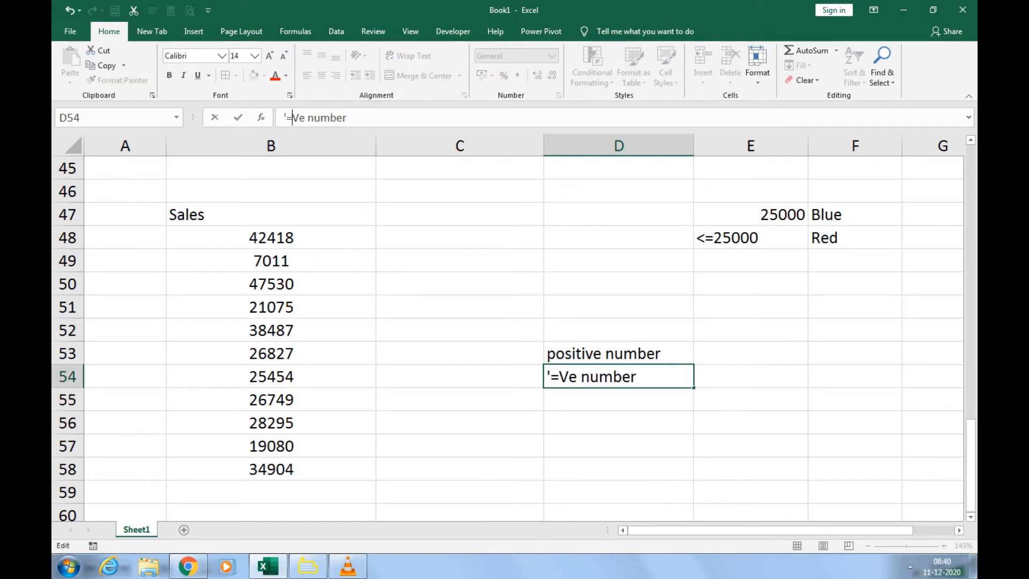
{"action": "type", "text": "-"}
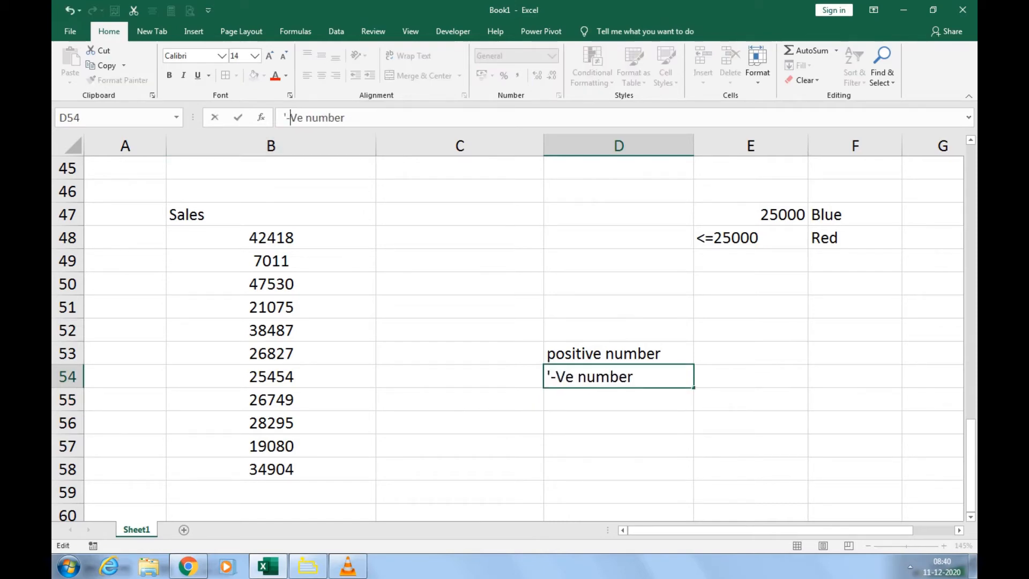
Complete the list under "positive number" with -Ve number in D54, Zero in D55 and Text in D56
{"action": "key", "text": "Return"}
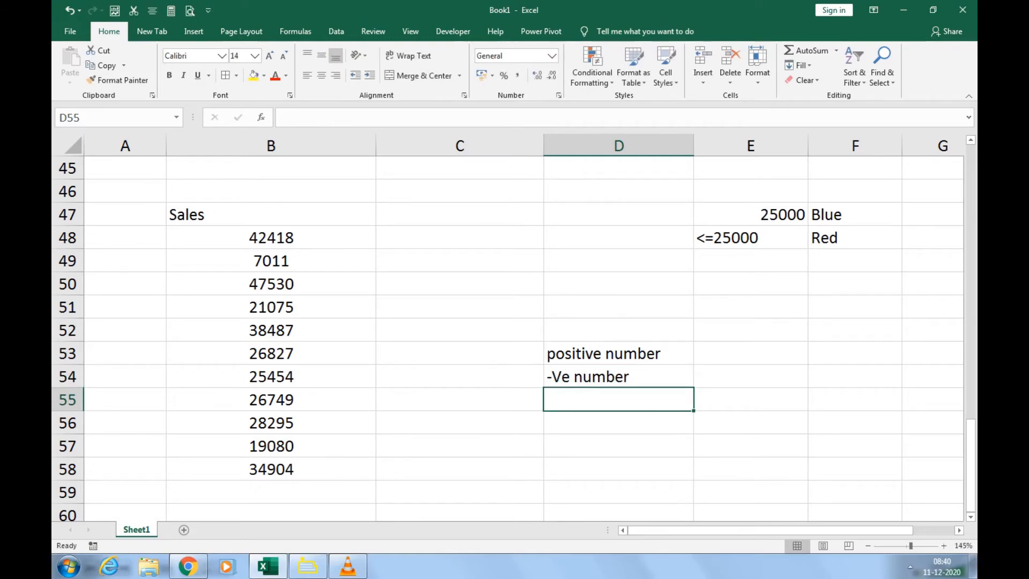
{"action": "type", "text": "Zero"}
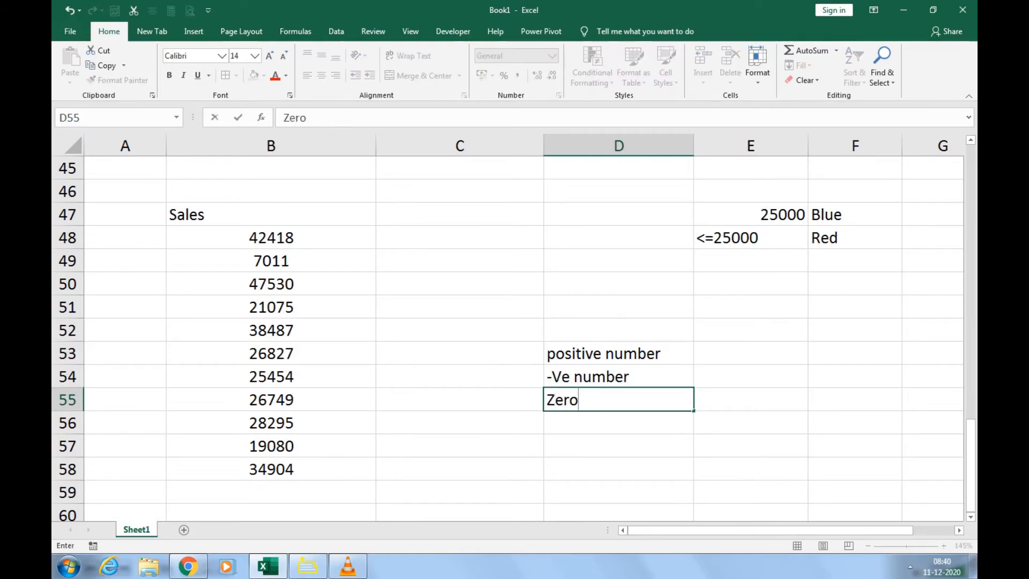
{"action": "key", "text": "Return"}
{"action": "type", "text": "Text"}
{"action": "key", "text": "Return"}
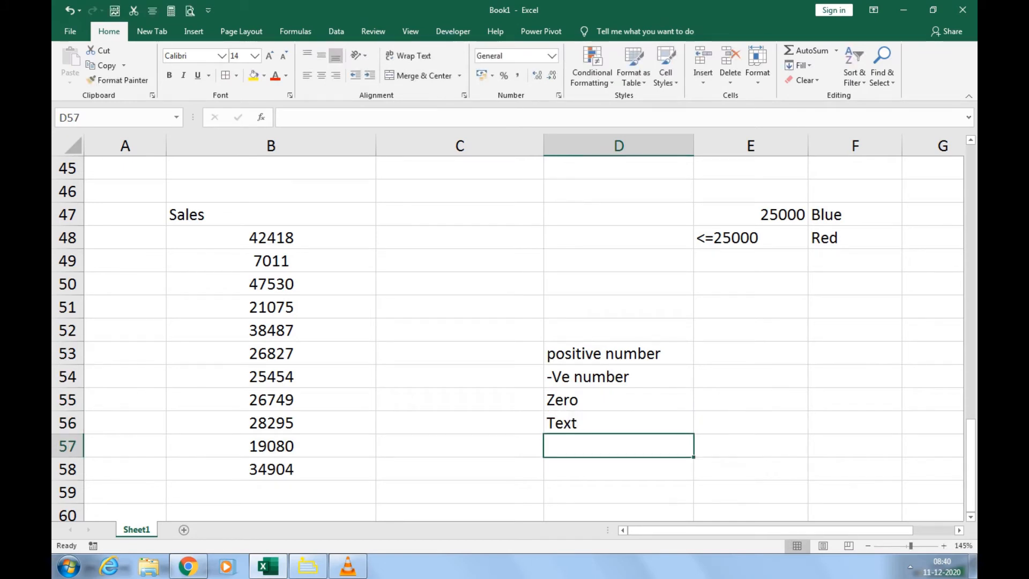
Examine the four value types listed in D53:D56 and the sales figures in B48:B58
{"action": "mouse_move", "coordinate": [618, 354]}
{"action": "left_mouse_down"}
{"action": "mouse_move", "coordinate": [618, 423]}
{"action": "mouse_move", "coordinate": [618, 353]}
{"action": "left_mouse_up"}
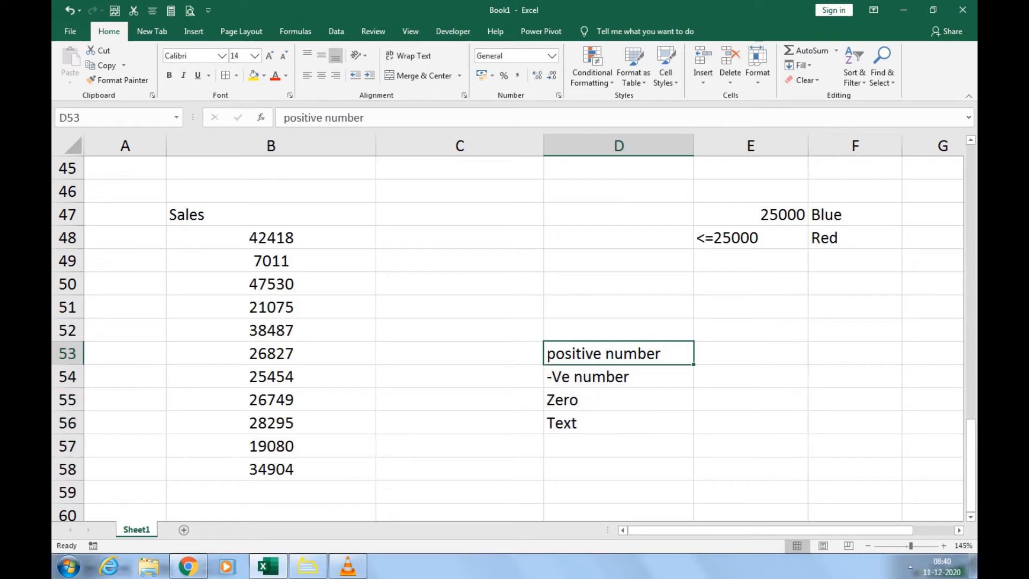
{"action": "key", "text": "shift+Down"}
{"action": "key", "text": "shift+Down"}
{"action": "key", "text": "shift+Down"}
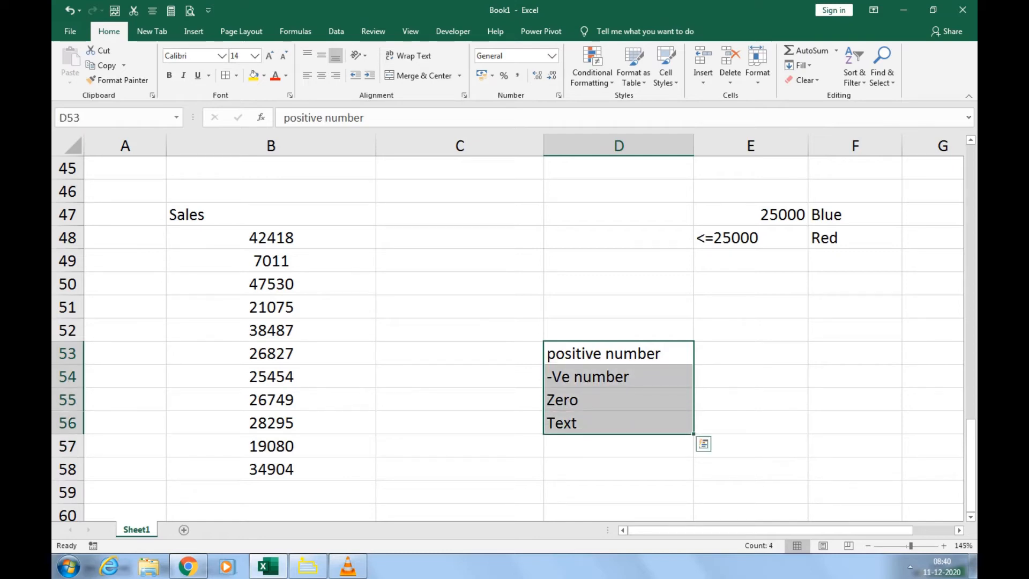
{"action": "left_click_drag", "start_coordinate": [271, 237], "coordinate": [271, 469]}
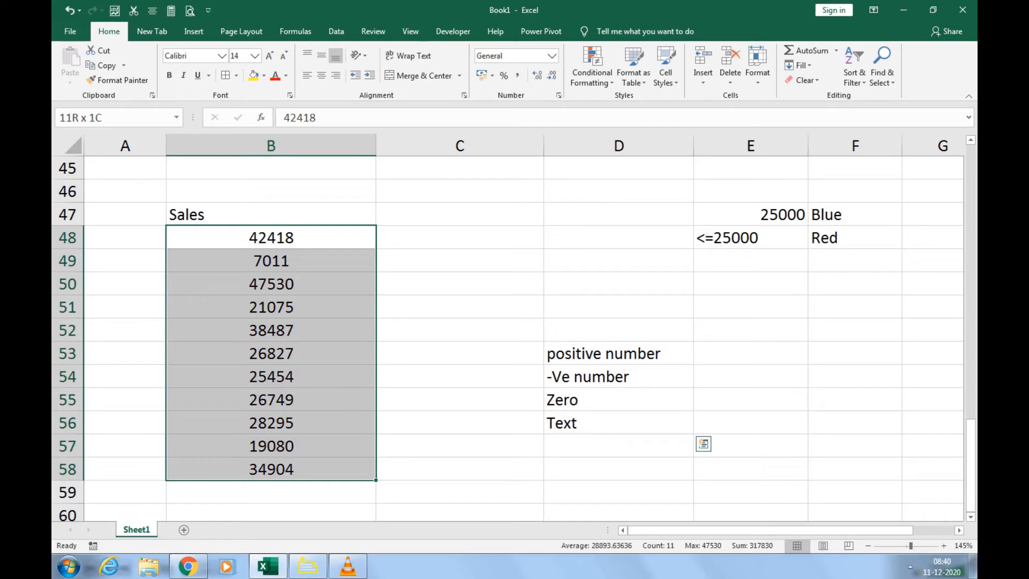
{"action": "key", "text": "shift+Up"}
{"action": "key", "text": "shift+Up"}
{"action": "key", "text": "shift+Down"}
{"action": "key", "text": "shift+Down"}
{"action": "key", "text": "shift+Down"}
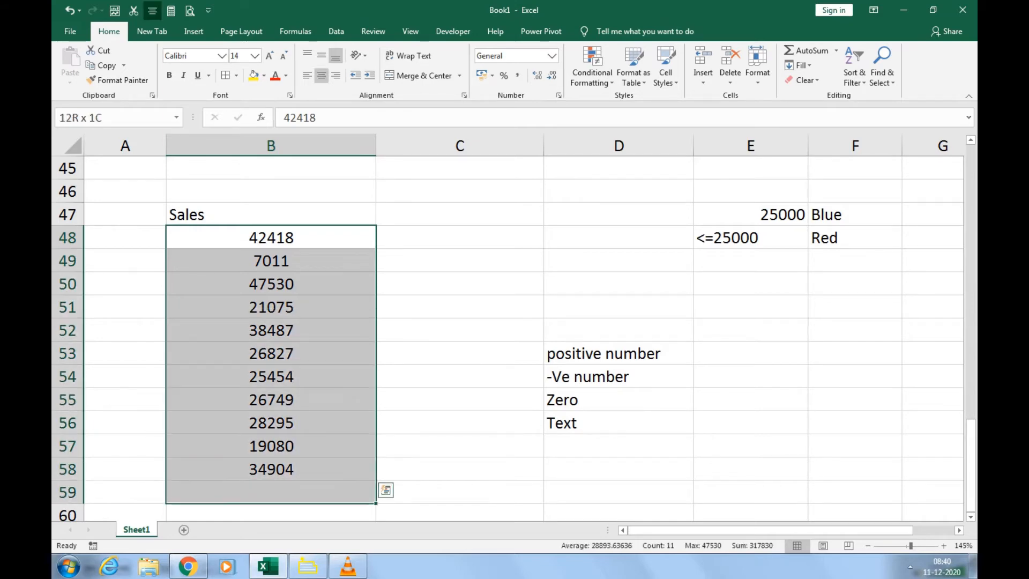
{"action": "key", "text": "shift+Up"}
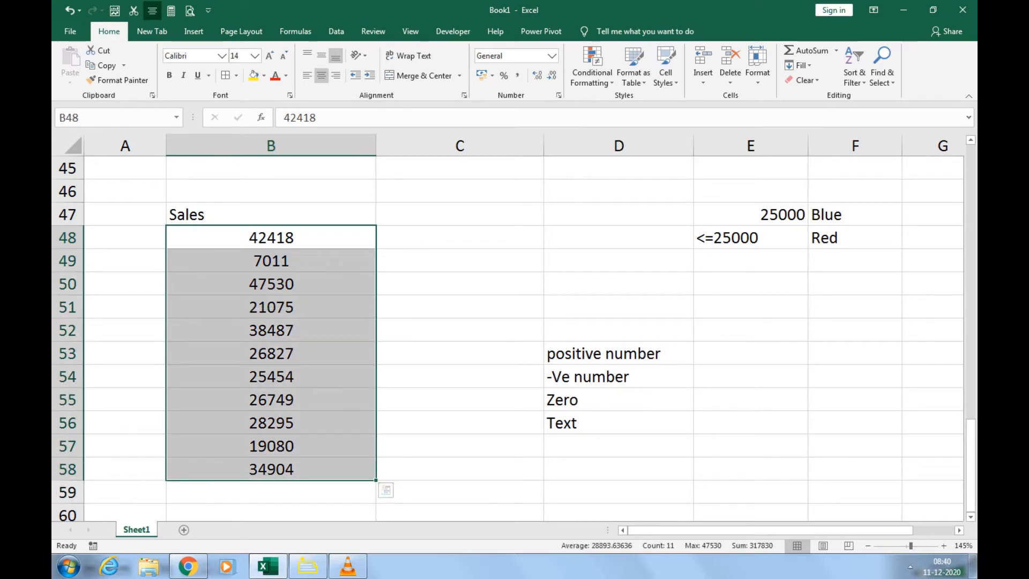
Enter -2500 in C51 as a sample negative number and clear the cell again
{"action": "left_click", "coordinate": [460, 307]}
{"action": "type", "text": "-2500"}
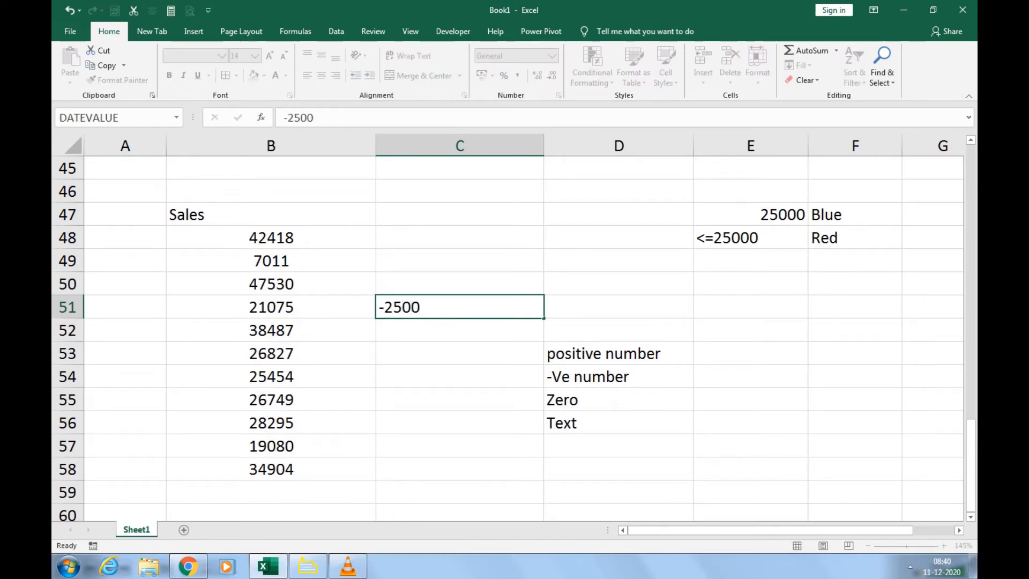
{"action": "key", "text": "Return"}
{"action": "key", "text": "Up"}
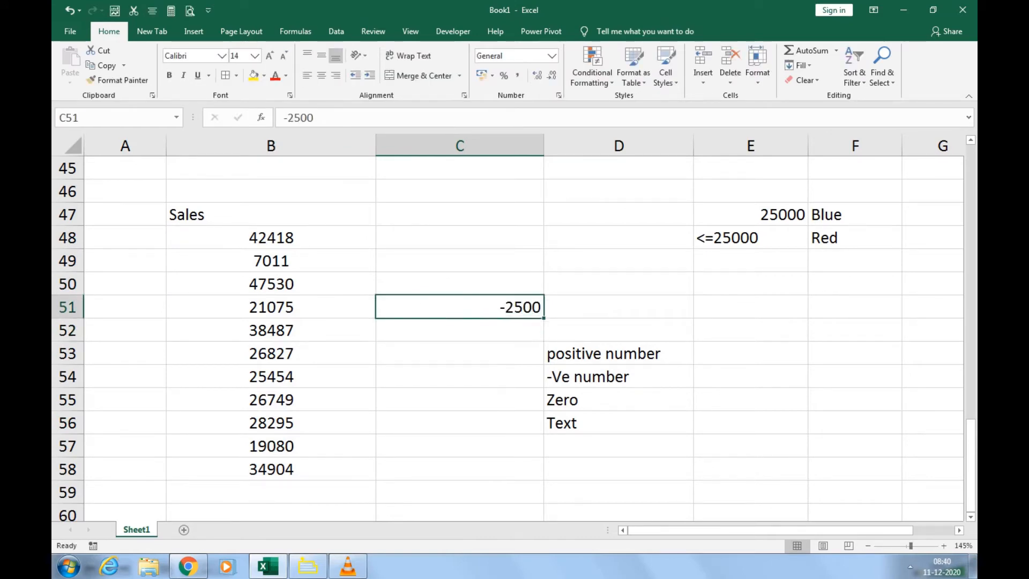
{"action": "key", "text": "Delete"}
Highlight the "positive number" cell D53 with the yellow fill colour
{"action": "left_click", "coordinate": [618, 354]}
{"action": "left_click", "coordinate": [254, 76]}
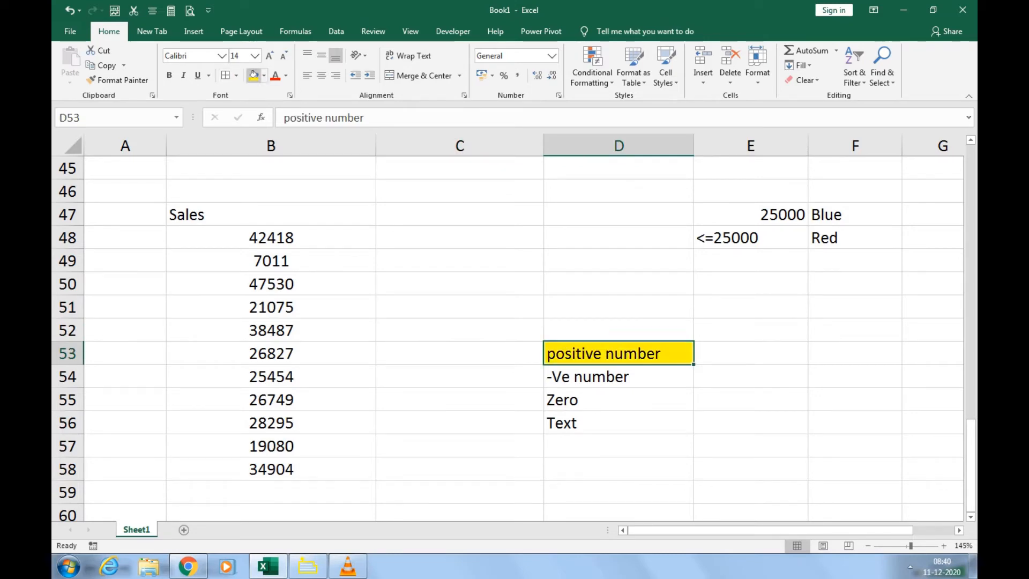
Apply the custom number format [Red][<=25000]; to the sales figures in B48:B58
{"action": "left_click_drag", "start_coordinate": [271, 238], "coordinate": [271, 470]}
{"action": "key", "text": "ctrl+1"}
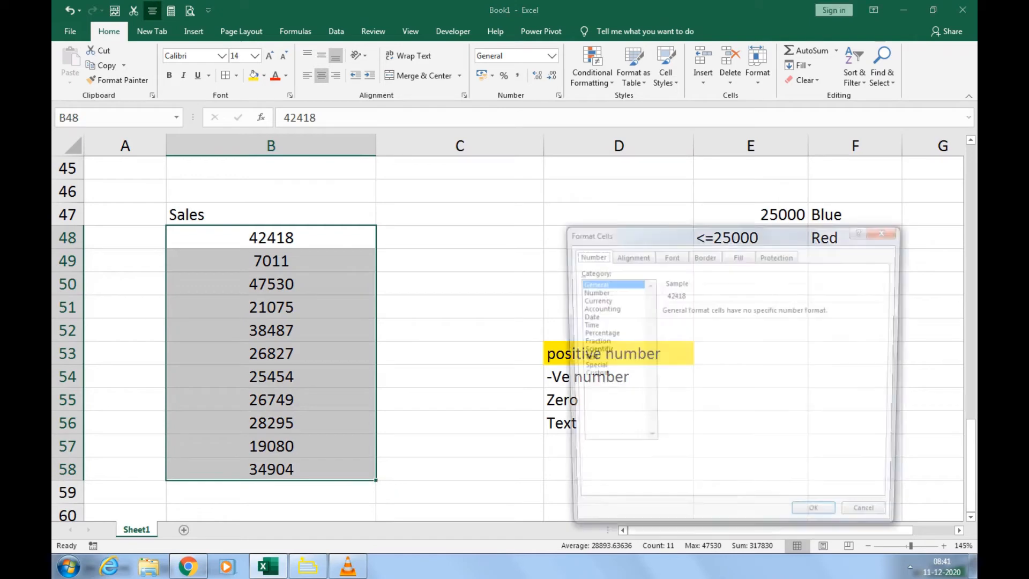
{"action": "left_click", "coordinate": [588, 367]}
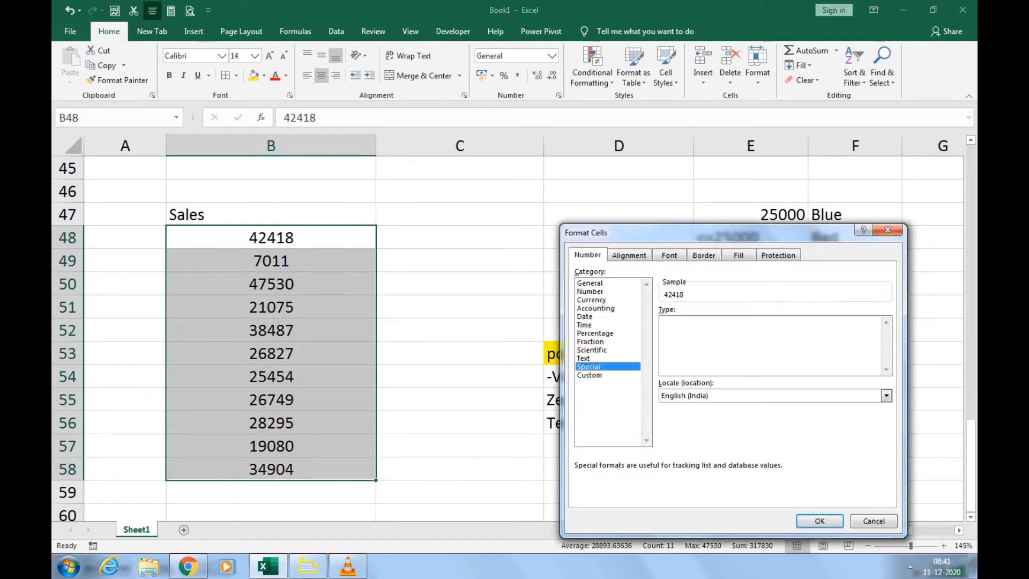
{"action": "left_click", "coordinate": [589, 375]}
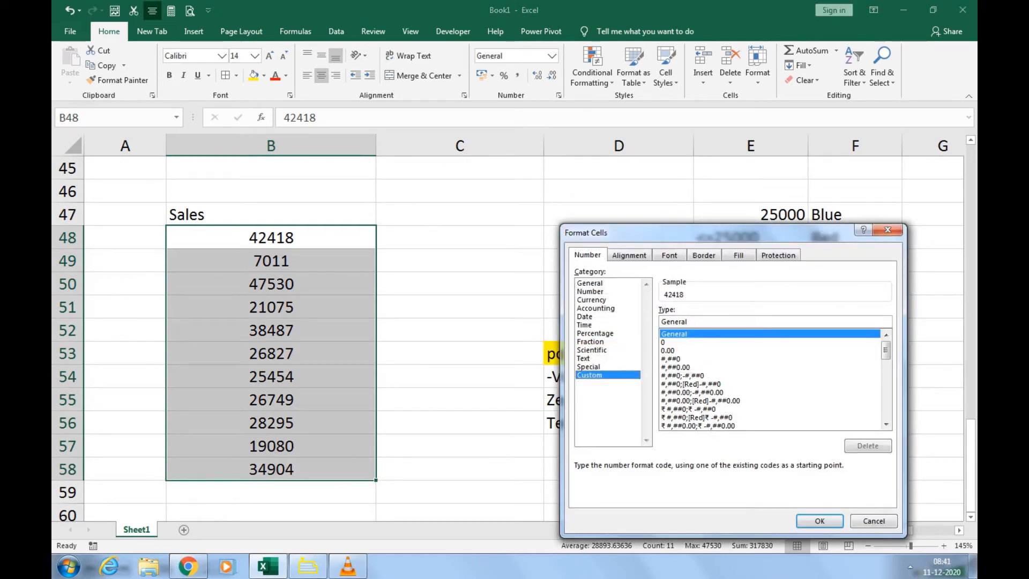
{"action": "double_click", "coordinate": [681, 322]}
{"action": "left_click_drag", "start_coordinate": [638, 232], "coordinate": [582, 201]}
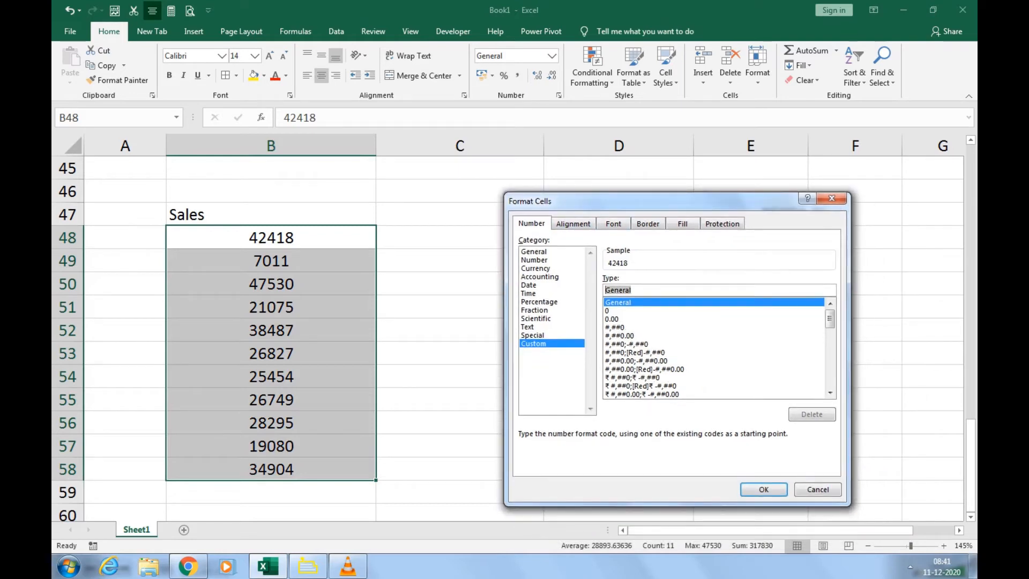
{"action": "type", "text": "["}
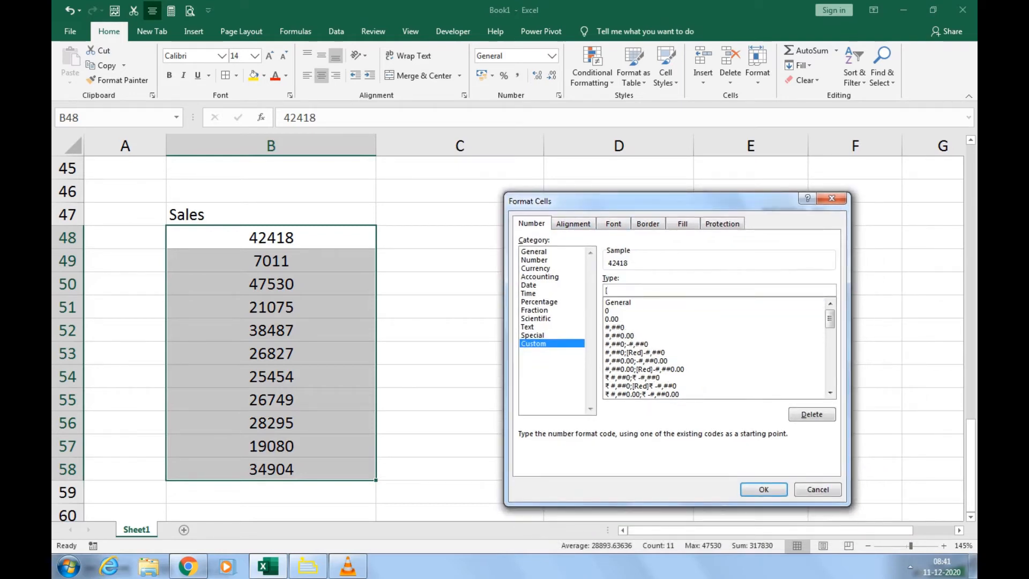
{"action": "type", "text": "Red]"}
{"action": "left_click_drag", "start_coordinate": [654, 201], "coordinate": [430, 228]}
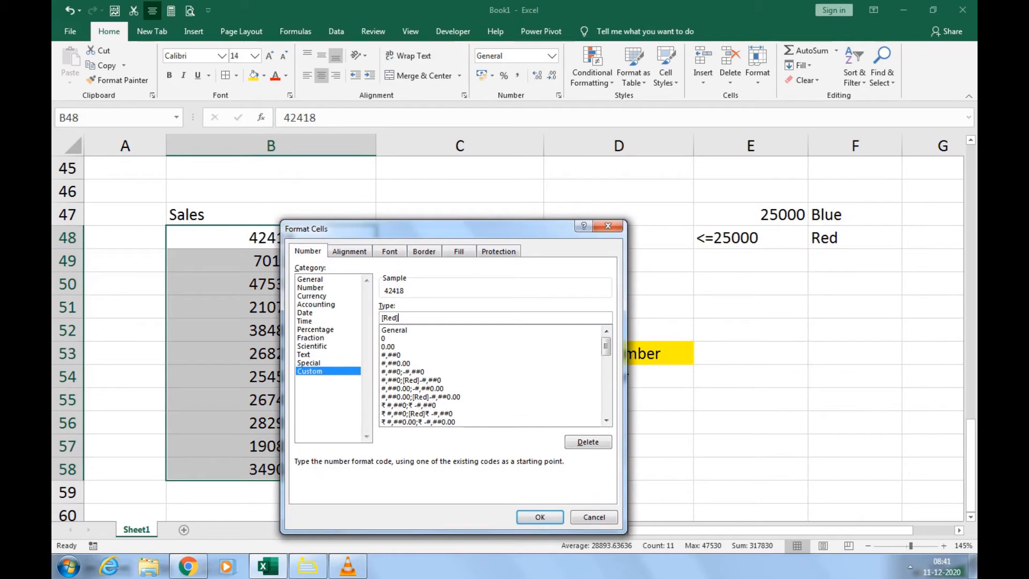
{"action": "left_click_drag", "start_coordinate": [332, 228], "coordinate": [455, 213]}
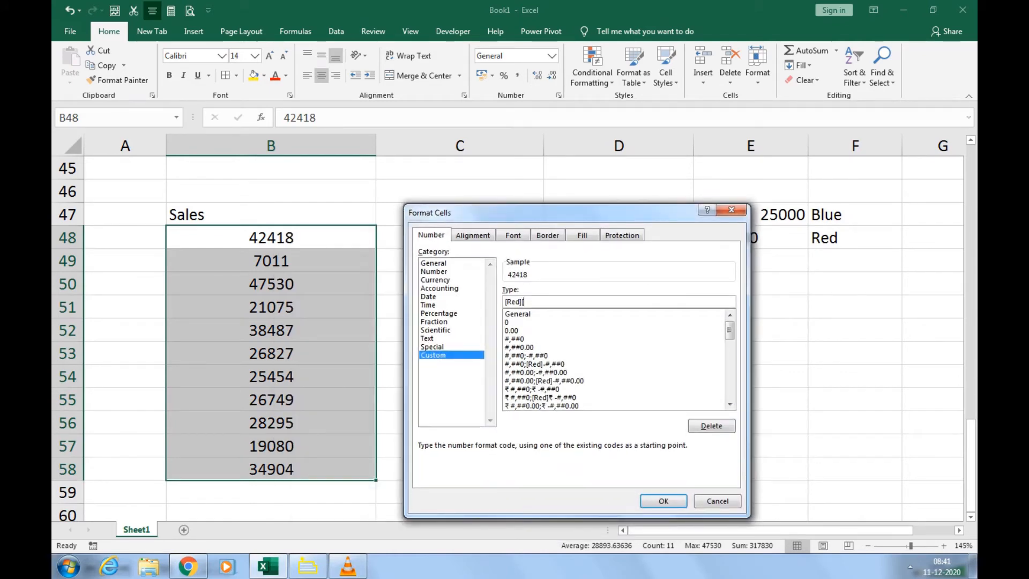
{"action": "type", "text": "[<=25000]"}
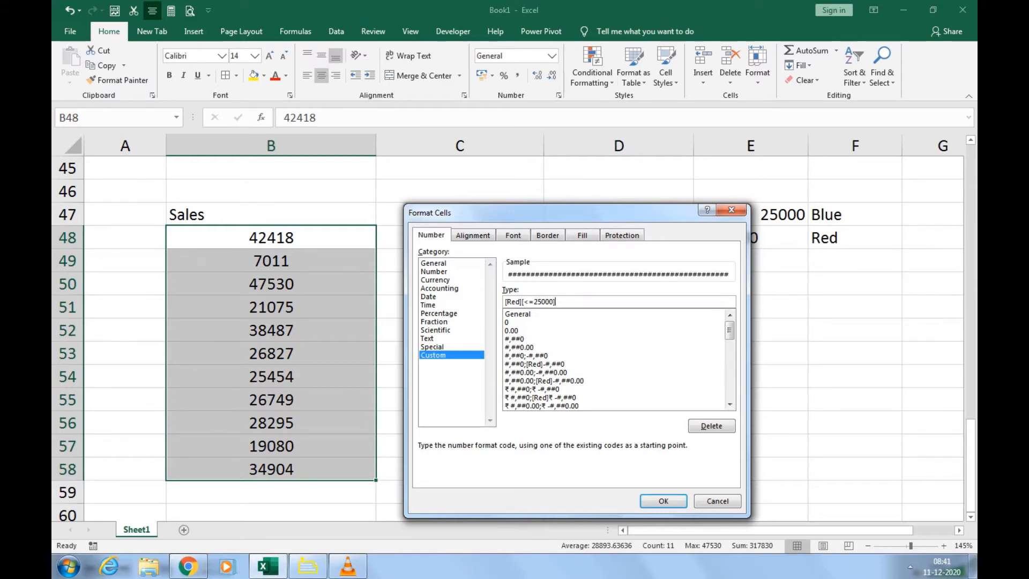
{"action": "type", "text": ";"}
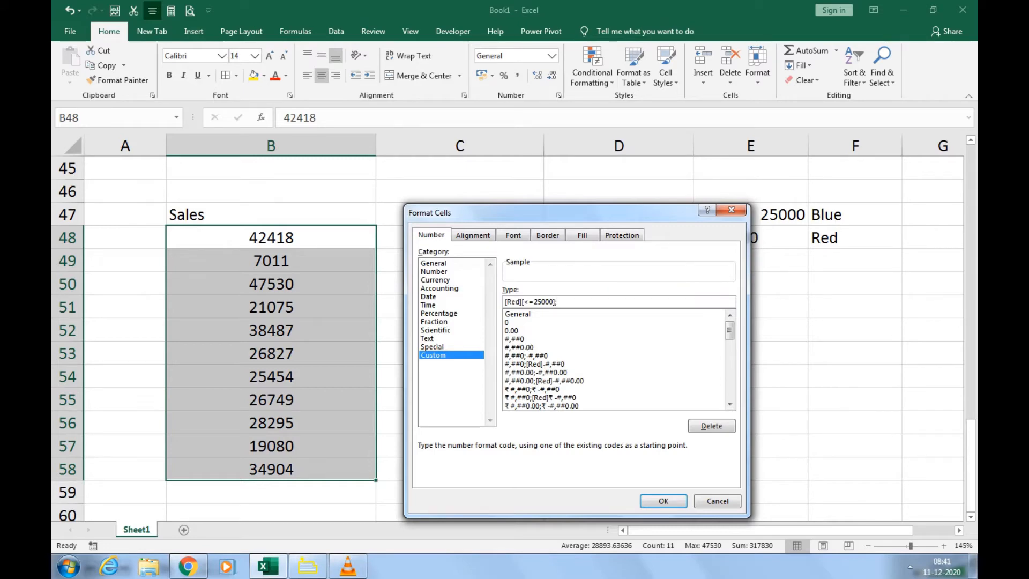
{"action": "key", "text": "Return"}
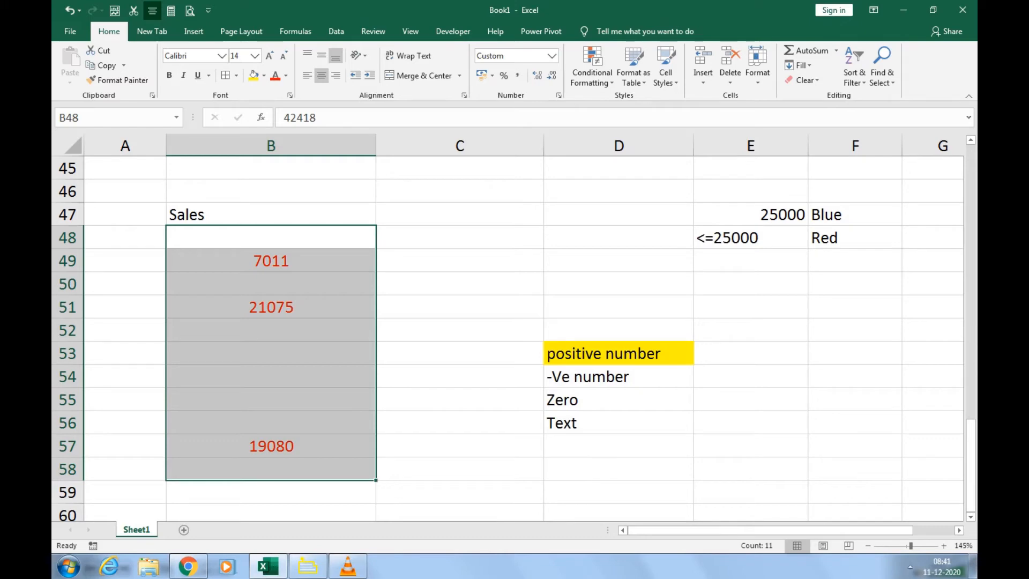
Change the custom number format of the sales figures in B48:B58 to [Red][<=25000];[blue][>25000]
{"action": "key", "text": "ctrl+1"}
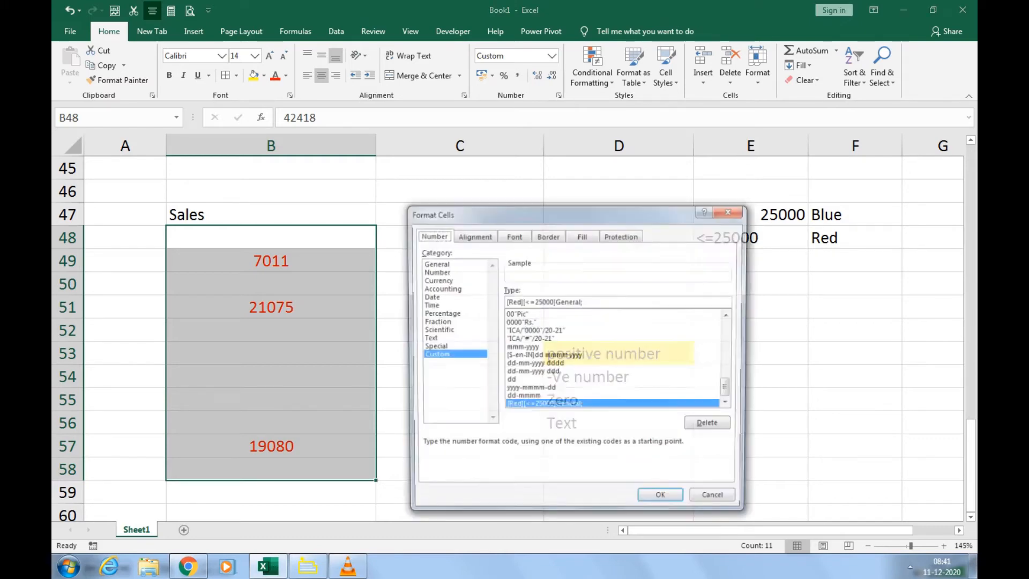
{"action": "key", "text": "Tab"}
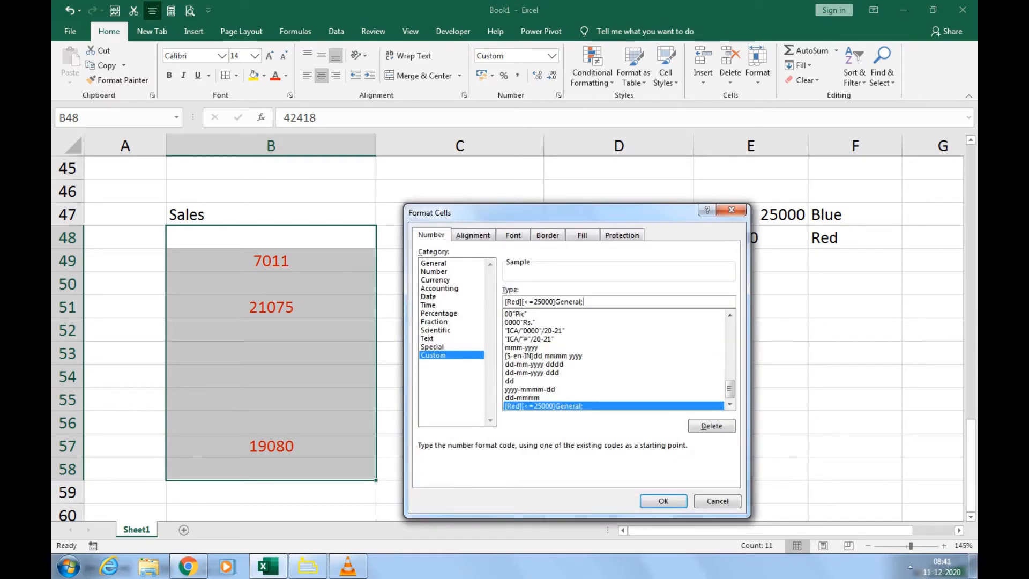
{"action": "key", "text": "BackSpace"}
{"action": "key", "text": "BackSpace"}
{"action": "key", "text": "BackSpace"}
{"action": "key", "text": "BackSpace"}
{"action": "key", "text": "BackSpace"}
{"action": "key", "text": "BackSpace"}
{"action": "key", "text": "BackSpace"}
{"action": "key", "text": "BackSpace"}
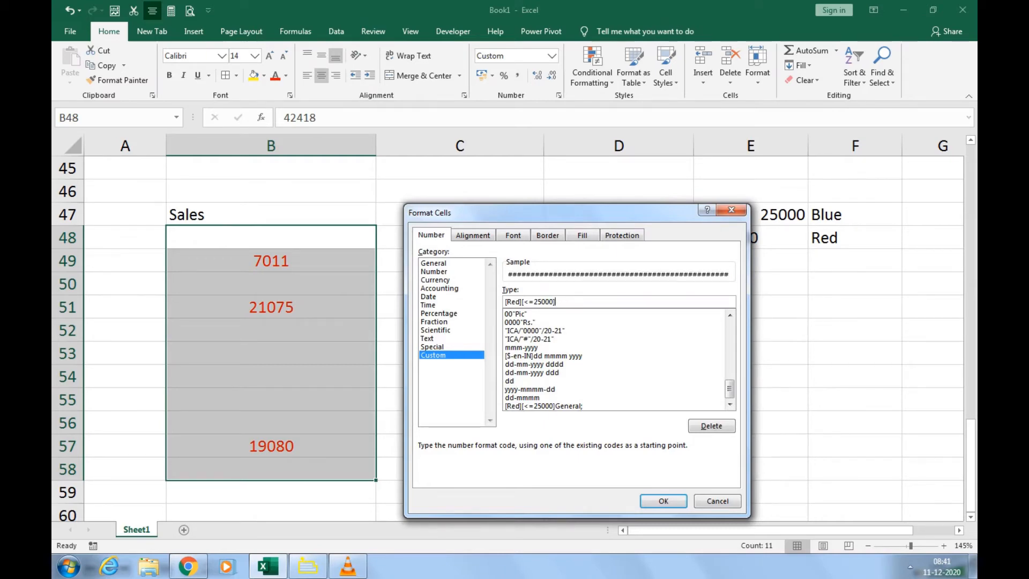
{"action": "type", "text": ";"}
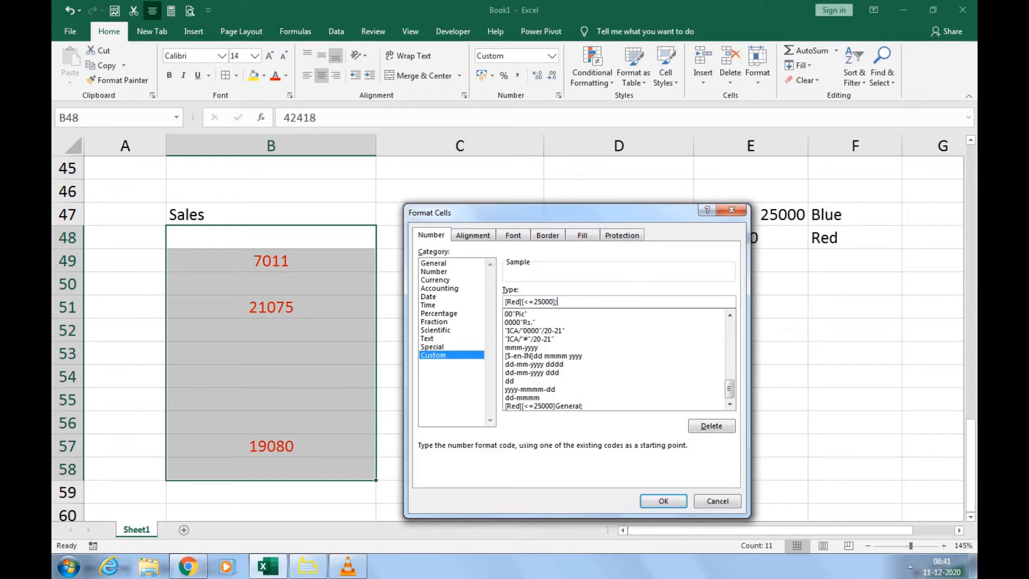
{"action": "type", "text": "[blue"}
{"action": "type", "text": "]"}
{"action": "type", "text": "["}
{"action": "type", "text": ">2500"}
{"action": "type", "text": "0"}
{"action": "type", "text": "];"}
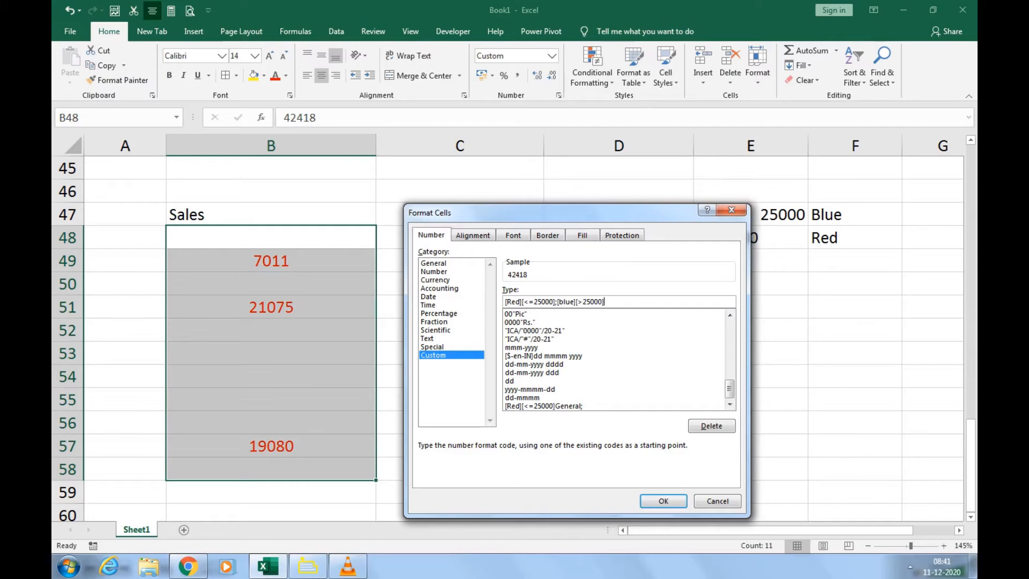
{"action": "key", "text": "Return"}
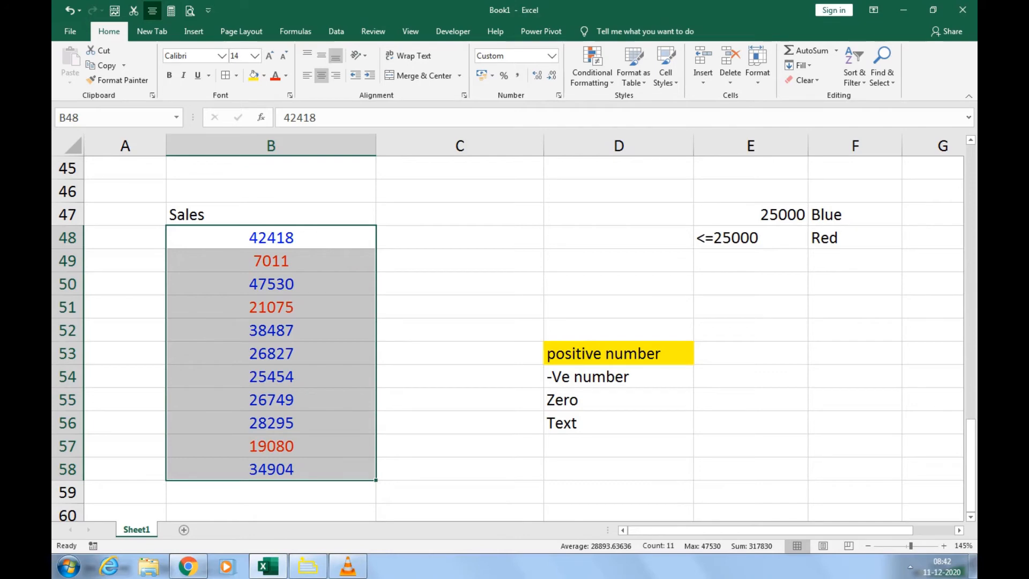
Right-align the <=25000 condition in E48 and select the colour criteria in E47:F48
{"action": "left_click", "coordinate": [750, 238]}
{"action": "left_click", "coordinate": [335, 76]}
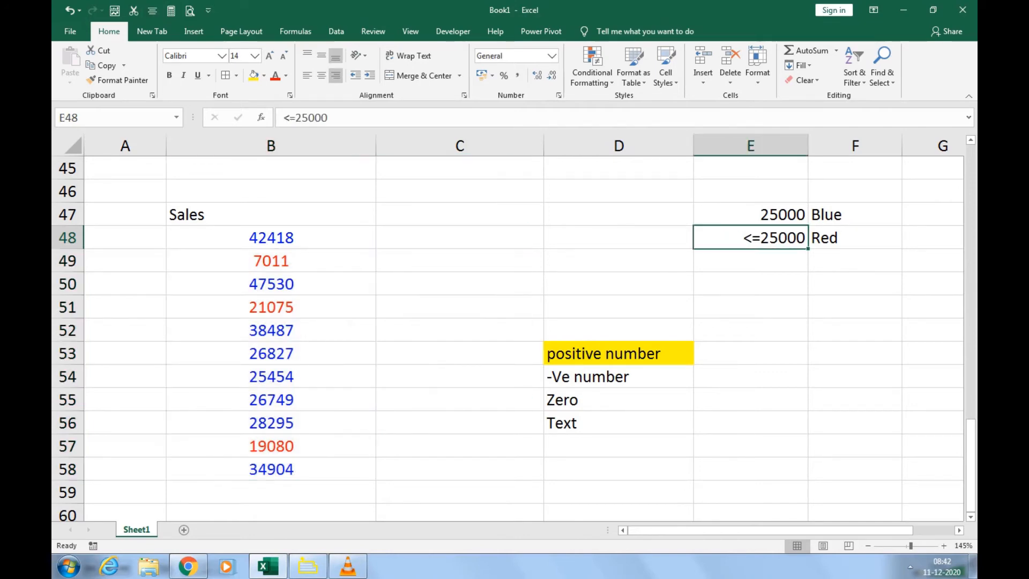
{"action": "left_click_drag", "start_coordinate": [750, 214], "coordinate": [855, 238]}
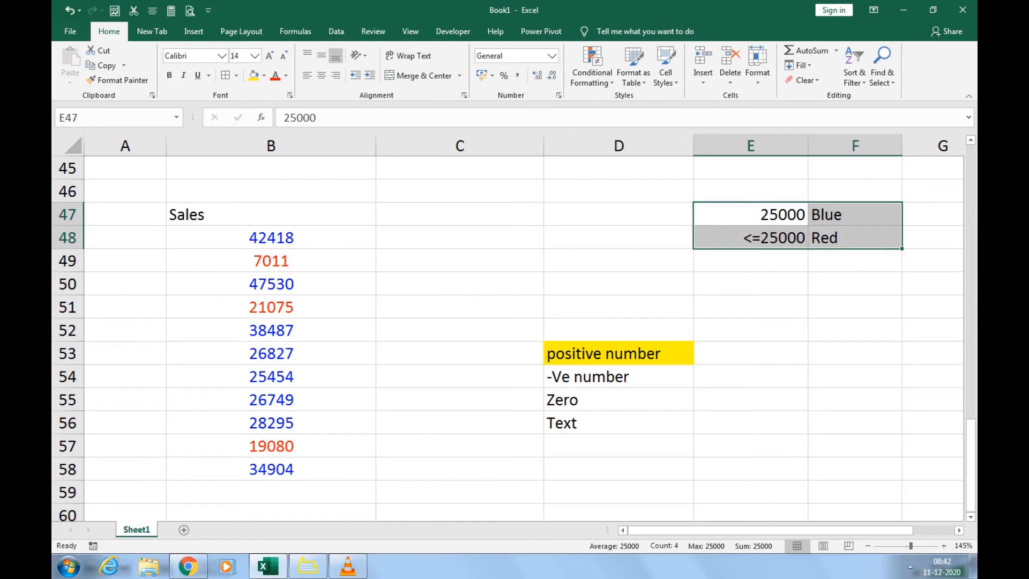
Copy the four-item value type list from D53:D56 to the cells starting at D59
{"action": "scroll", "coordinate": [515, 332], "scroll_direction": "down", "scroll_amount": 2}
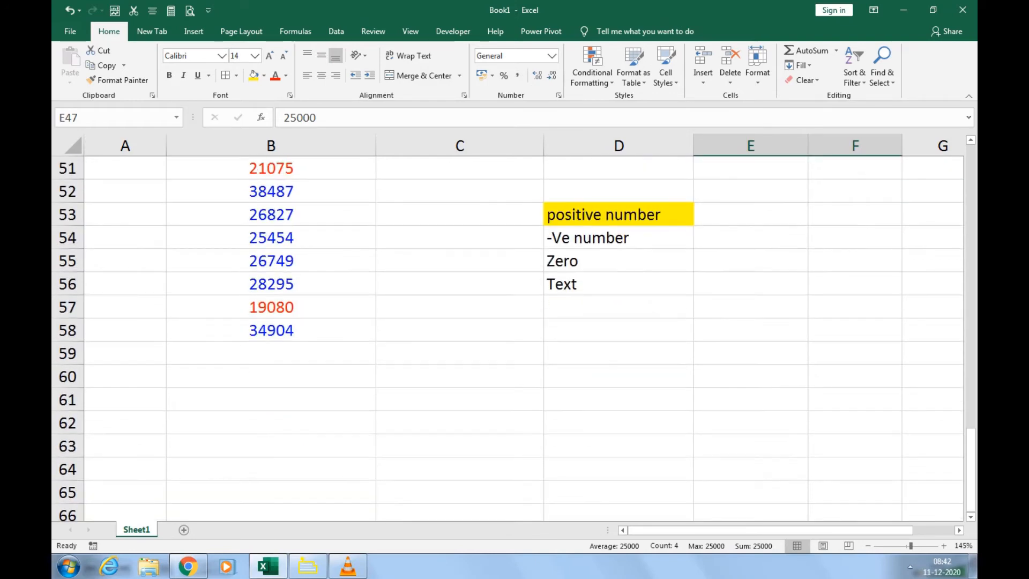
{"action": "left_click_drag", "start_coordinate": [619, 214], "coordinate": [618, 285]}
{"action": "key", "text": "ctrl+c"}
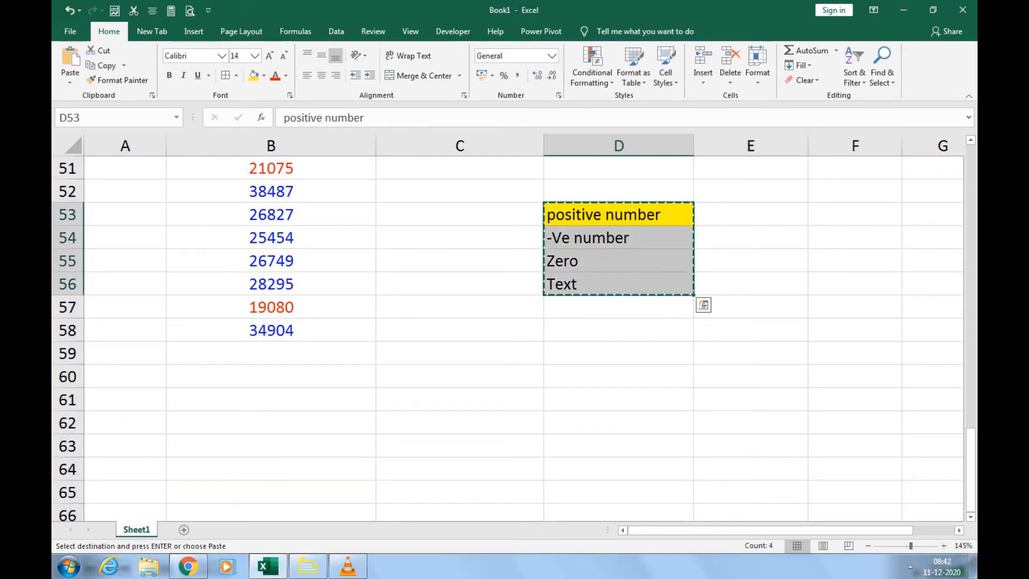
{"action": "left_click", "coordinate": [618, 353]}
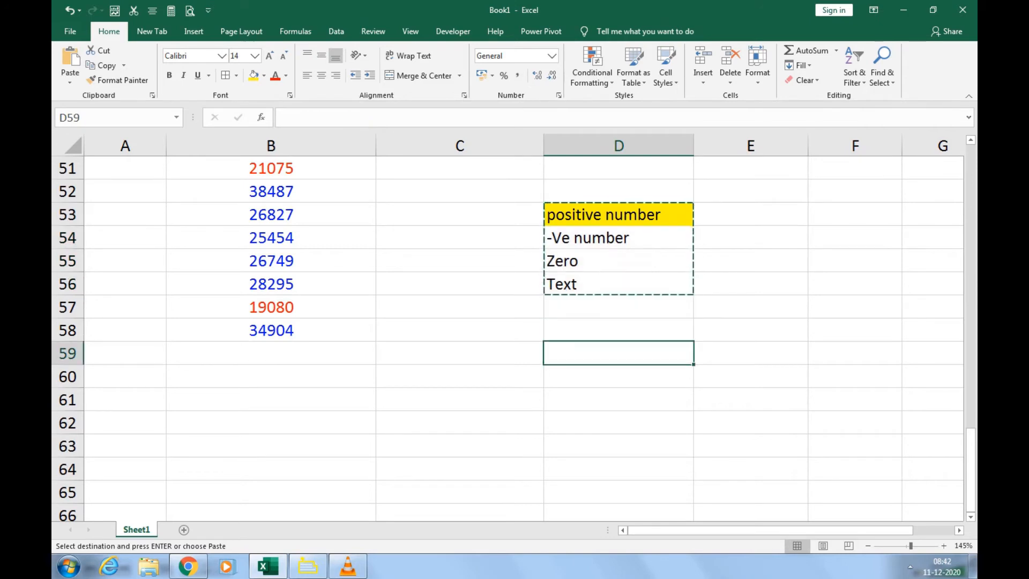
{"action": "key", "text": "ctrl+v"}
{"action": "key", "text": "Escape"}
Enter the heading Data in B61
{"action": "left_click", "coordinate": [270, 400]}
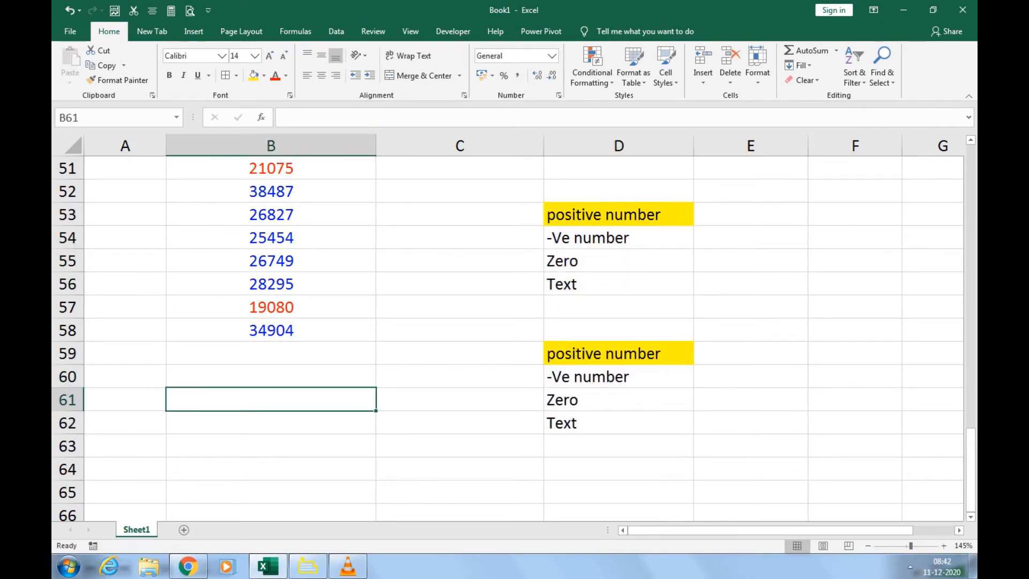
{"action": "type", "text": "Date"}
{"action": "key", "text": "BackSpace"}
{"action": "type", "text": "a"}
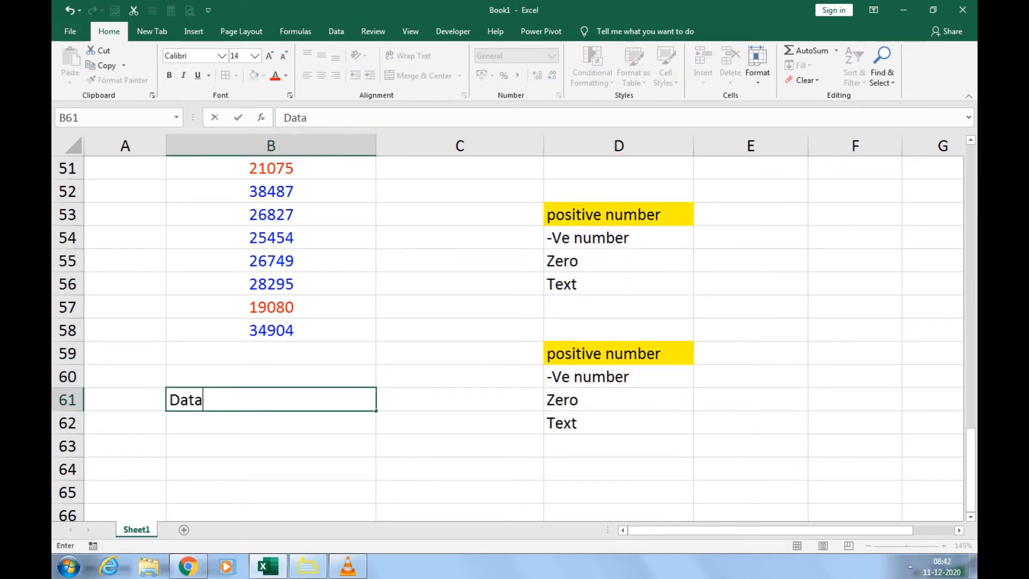
{"action": "key", "text": "Return"}
{"action": "key", "text": "Down"}
{"action": "key", "text": "Down"}
{"action": "key", "text": "Down"}
{"action": "key", "text": "Down"}
{"action": "key", "text": "Down"}
{"action": "key", "text": "Down"}
{"action": "key", "text": "Down"}
{"action": "key", "text": "Down"}
{"action": "key", "text": "Down"}
{"action": "key", "text": "Down"}
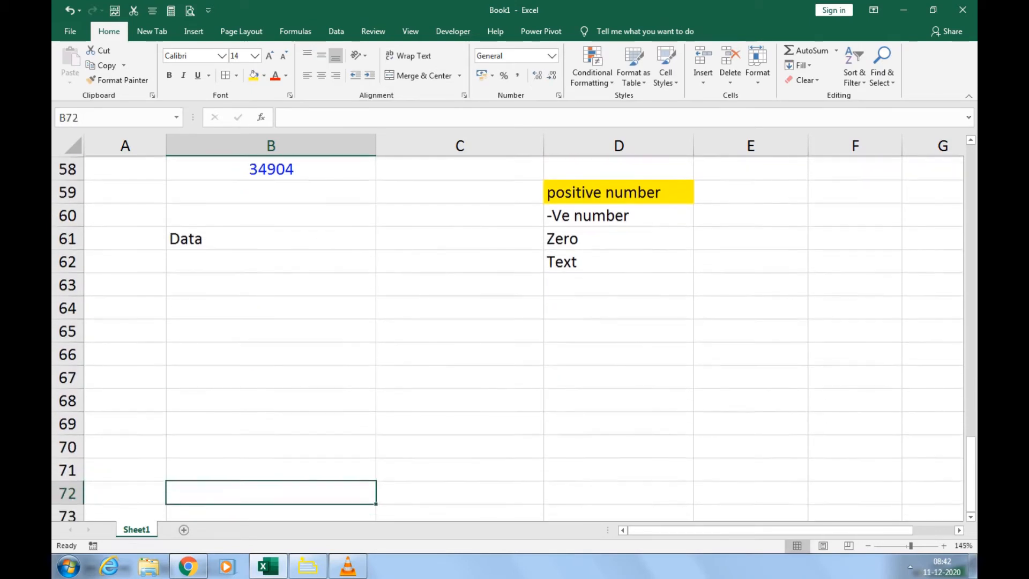
Move the Data heading from B61 up to B60 and give it a yellow fill
{"action": "key", "text": "Up"}
{"action": "key", "text": "Up"}
{"action": "key", "text": "Up"}
{"action": "key", "text": "Up"}
{"action": "key", "text": "Up"}
{"action": "key", "text": "Up"}
{"action": "key", "text": "Up"}
{"action": "key", "text": "Up"}
{"action": "key", "text": "Up"}
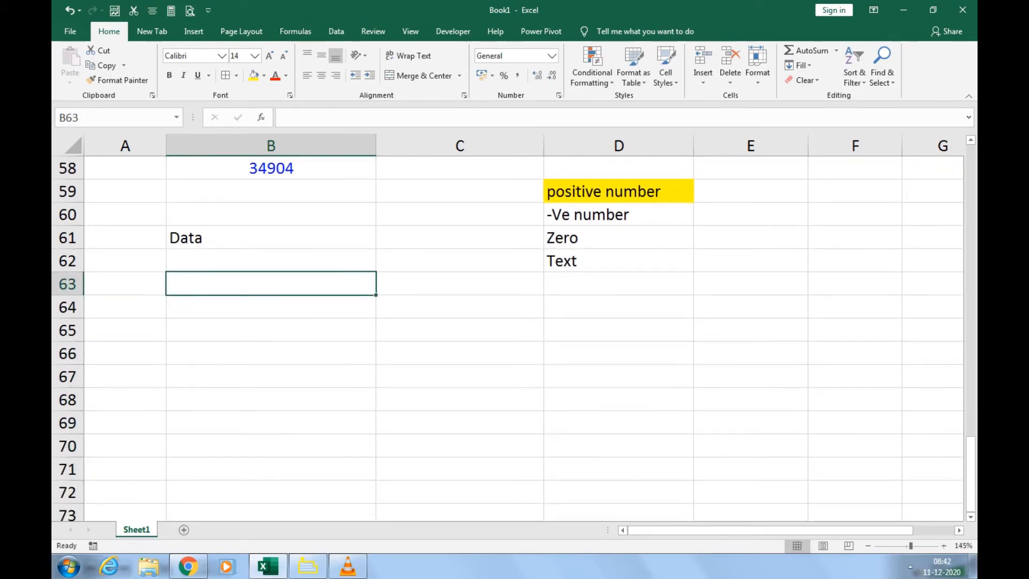
{"action": "key", "text": "Up"}
{"action": "key", "text": "Up"}
{"action": "left_click_drag", "start_coordinate": [231, 249], "coordinate": [230, 234]}
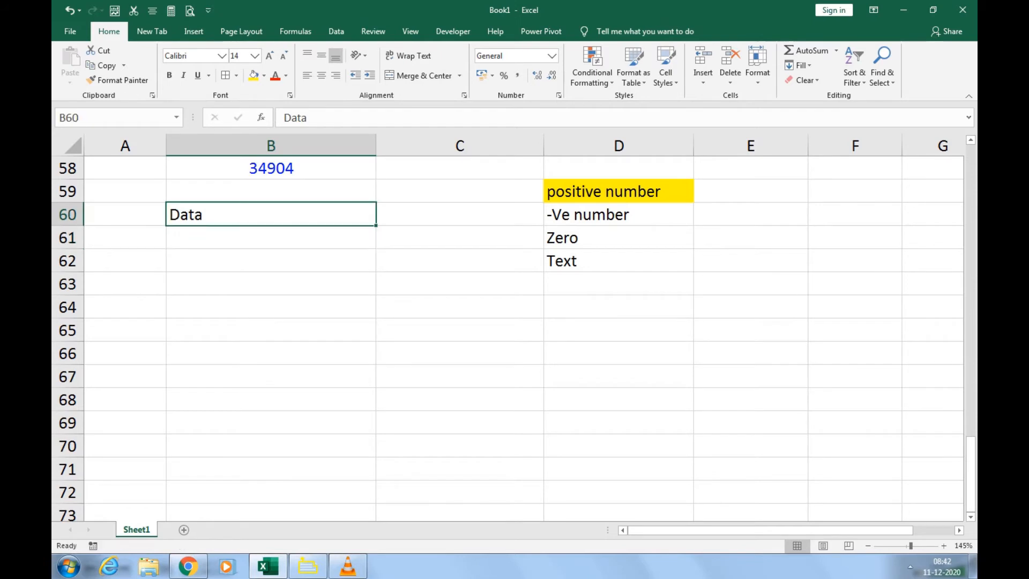
{"action": "left_click", "coordinate": [254, 76]}
Enter the positive values 2500, 4500, 3500 and 35600 in B61:B64
{"action": "left_click", "coordinate": [268, 237]}
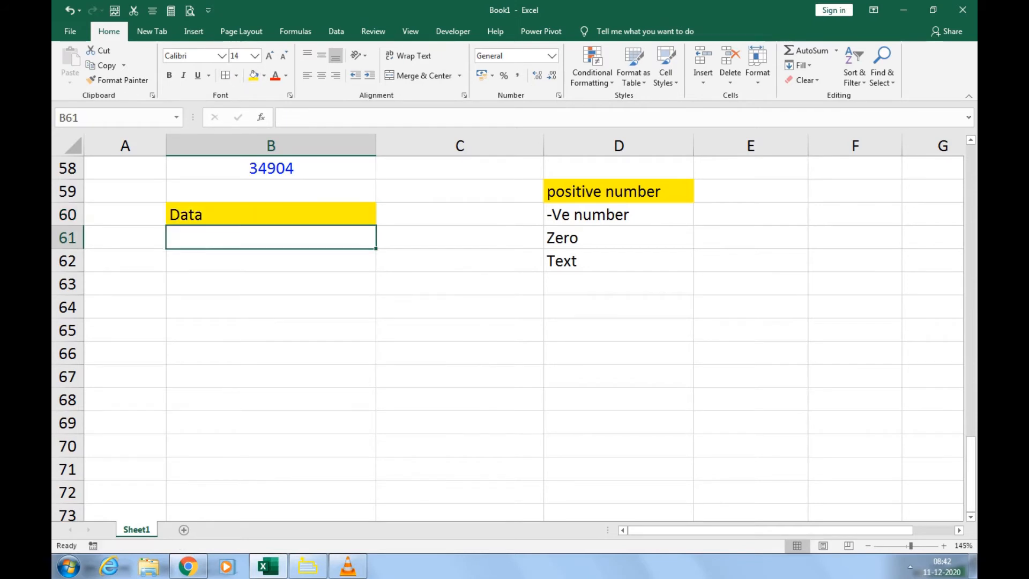
{"action": "type", "text": "2500"}
{"action": "key", "text": "Return"}
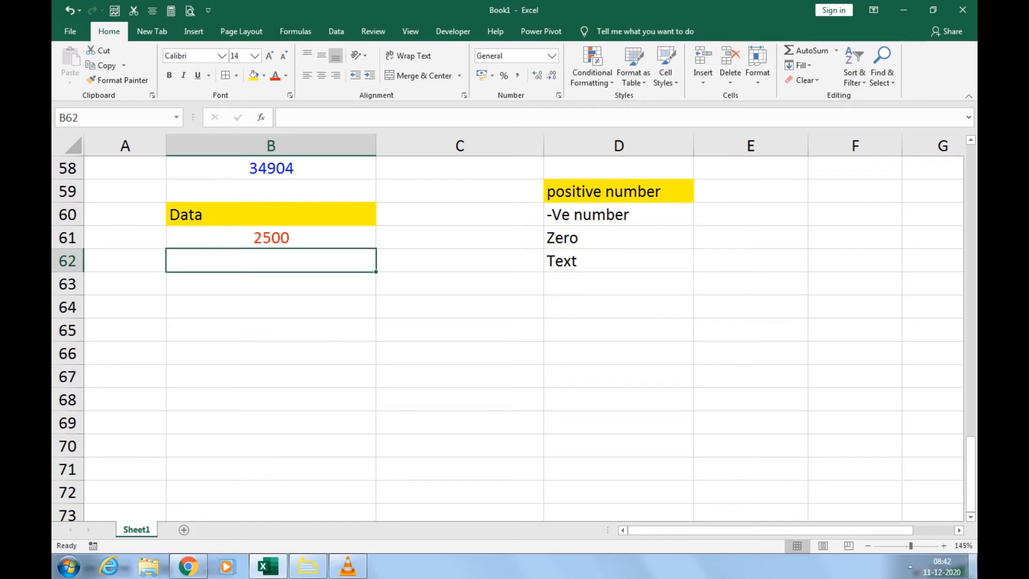
{"action": "left_click", "coordinate": [971, 563]}
{"action": "left_click", "coordinate": [972, 563]}
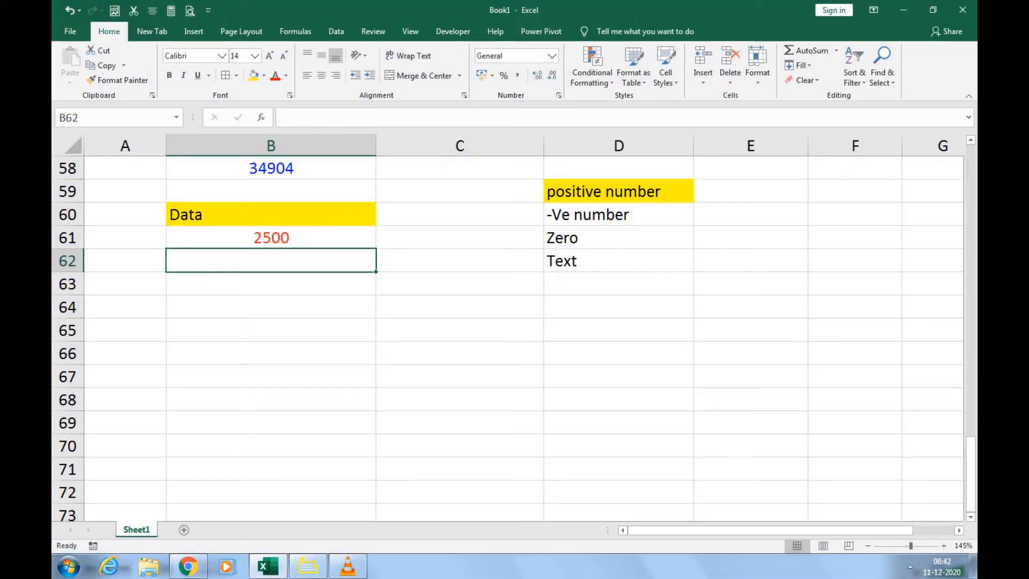
{"action": "type", "text": "4500"}
{"action": "key", "text": "Return"}
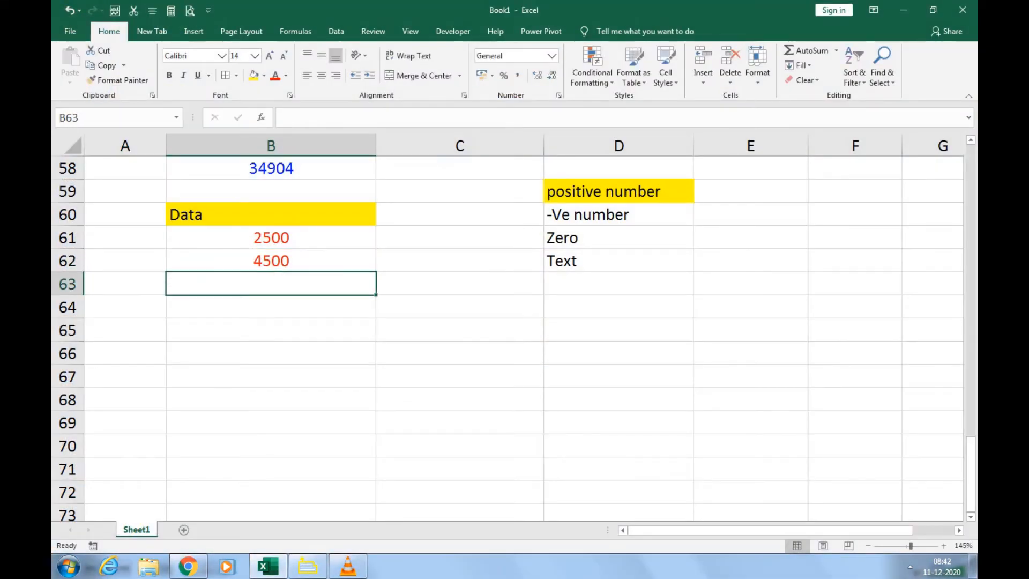
{"action": "type", "text": "3500"}
{"action": "key", "text": "Return"}
{"action": "type", "text": "35600"}
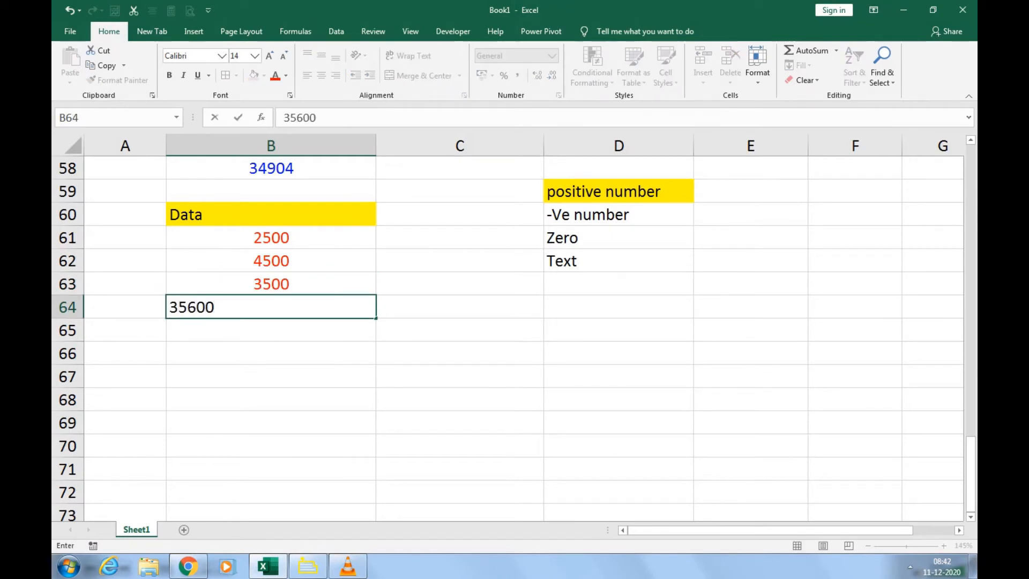
{"action": "key", "text": "Return"}
Enter the negative values -1500, -2500 and -2540 in B65:B67
{"action": "type", "text": "-1500"}
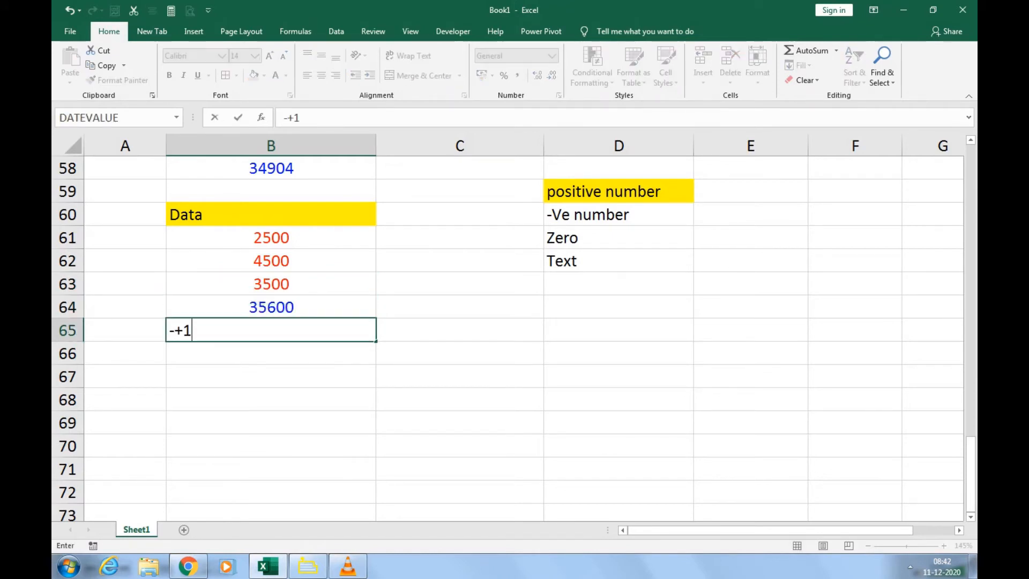
{"action": "key", "text": "Return"}
{"action": "type", "text": "-"}
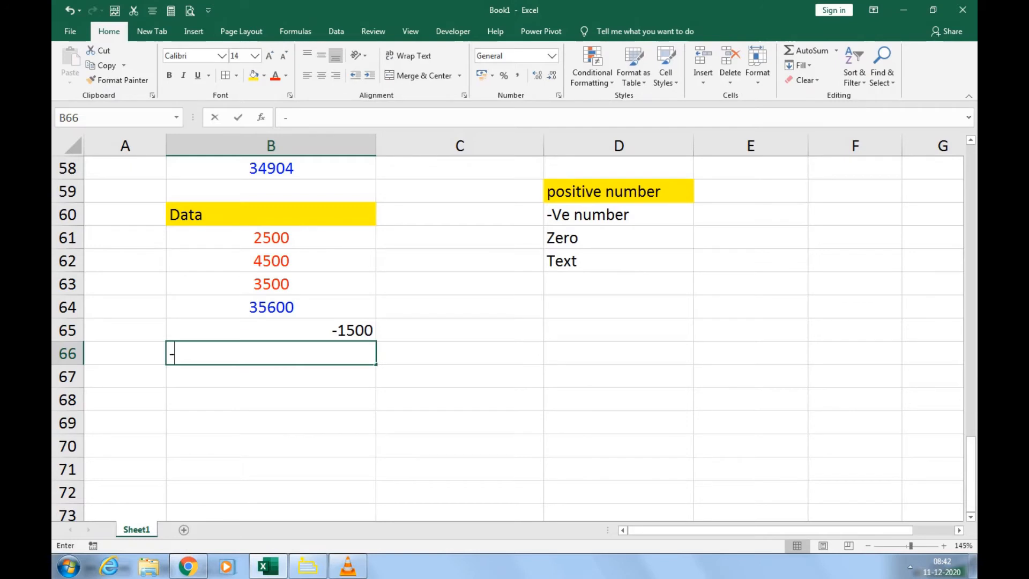
{"action": "type", "text": "2500"}
{"action": "key", "text": "Return"}
{"action": "type", "text": "-2540"}
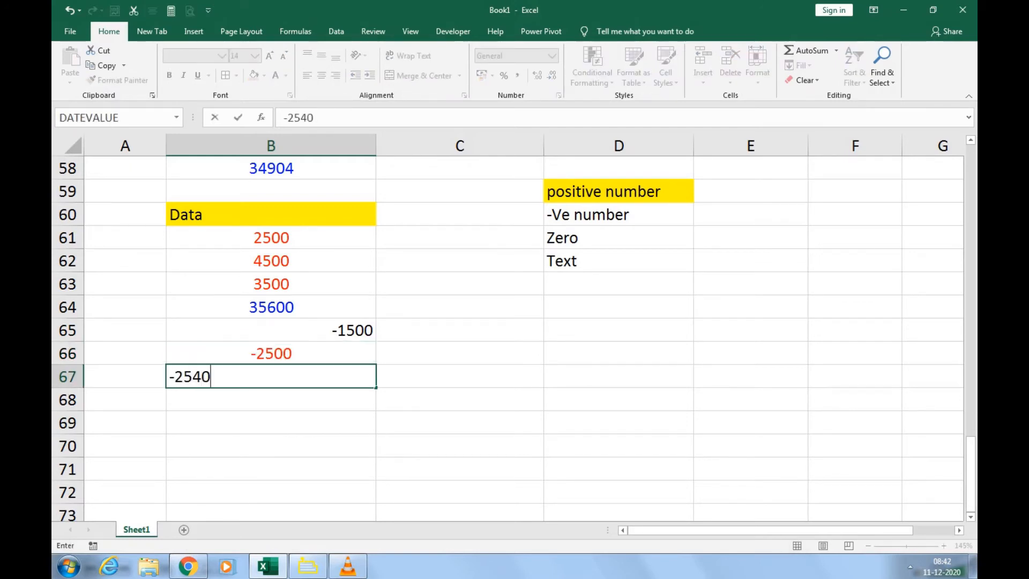
{"action": "key", "text": "Return"}
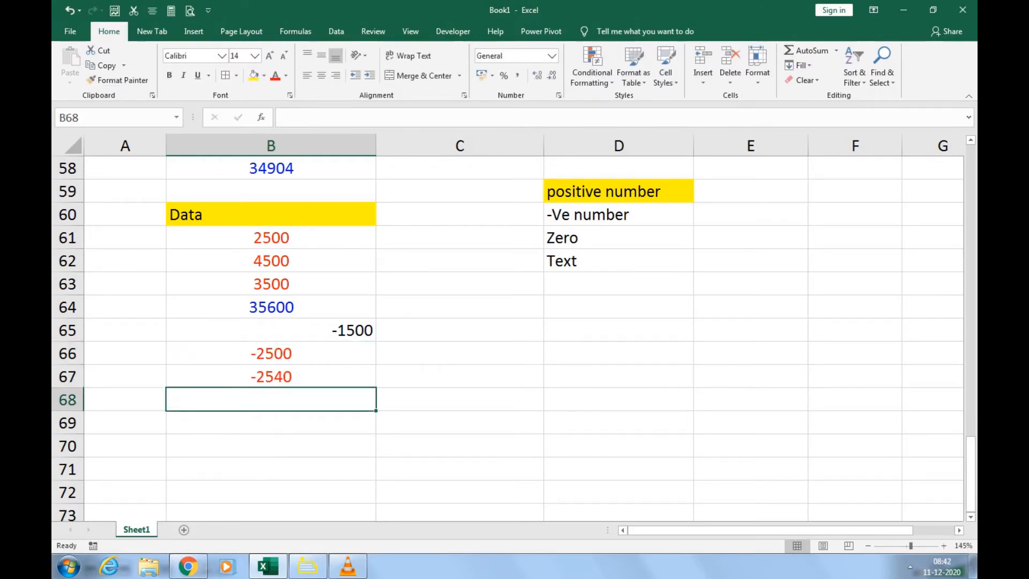
Enter 0 in each of the cells B68:B70
{"action": "type", "text": "0"}
{"action": "key", "text": "Return"}
{"action": "type", "text": "0"}
{"action": "key", "text": "Return"}
{"action": "type", "text": "0"}
{"action": "key", "text": "Return"}
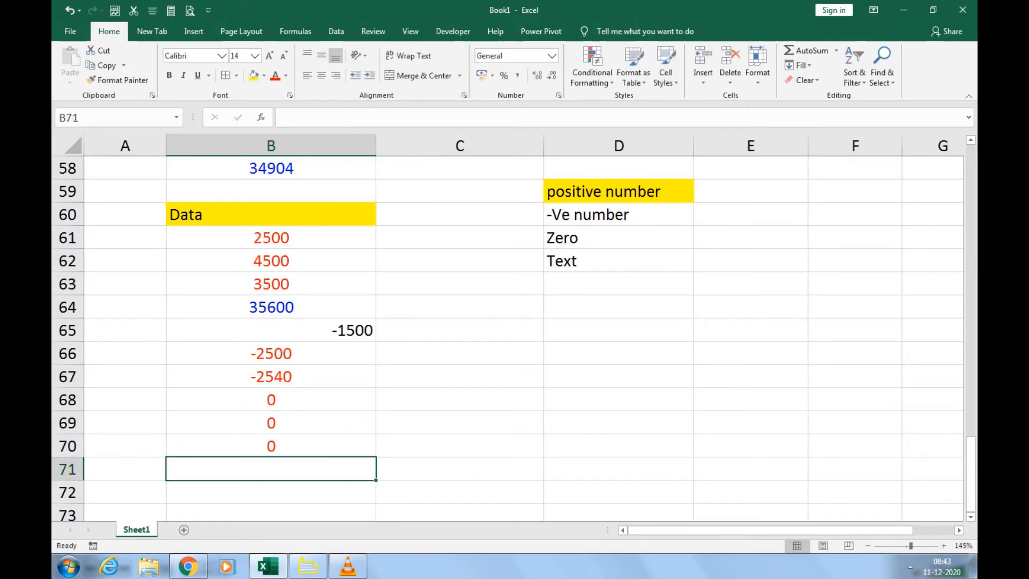
Try NA as the text entry in B71 and B72
{"action": "type", "text": "NA"}
{"action": "key", "text": "Return"}
{"action": "type", "text": "N"}
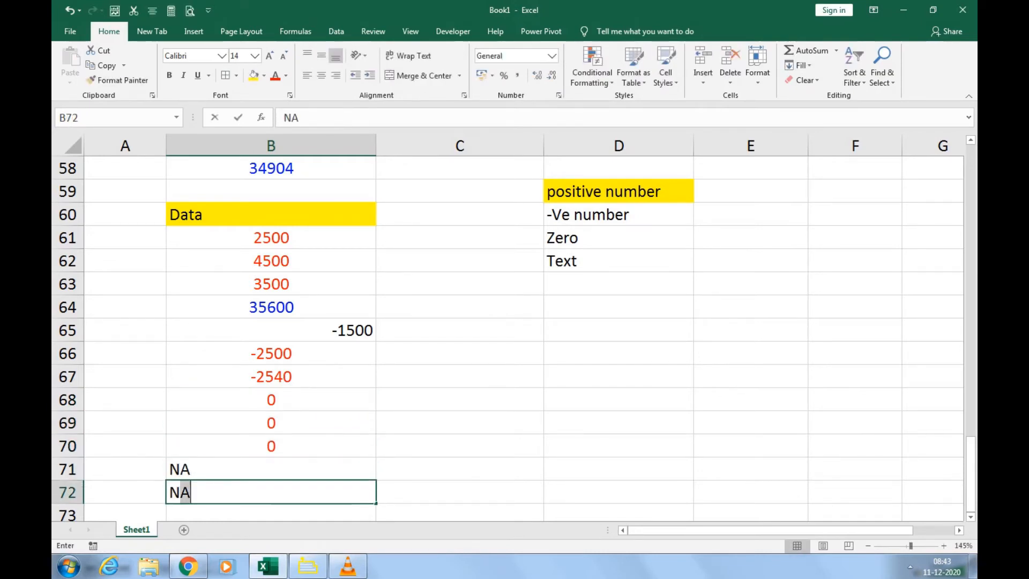
{"action": "type", "text": "A"}
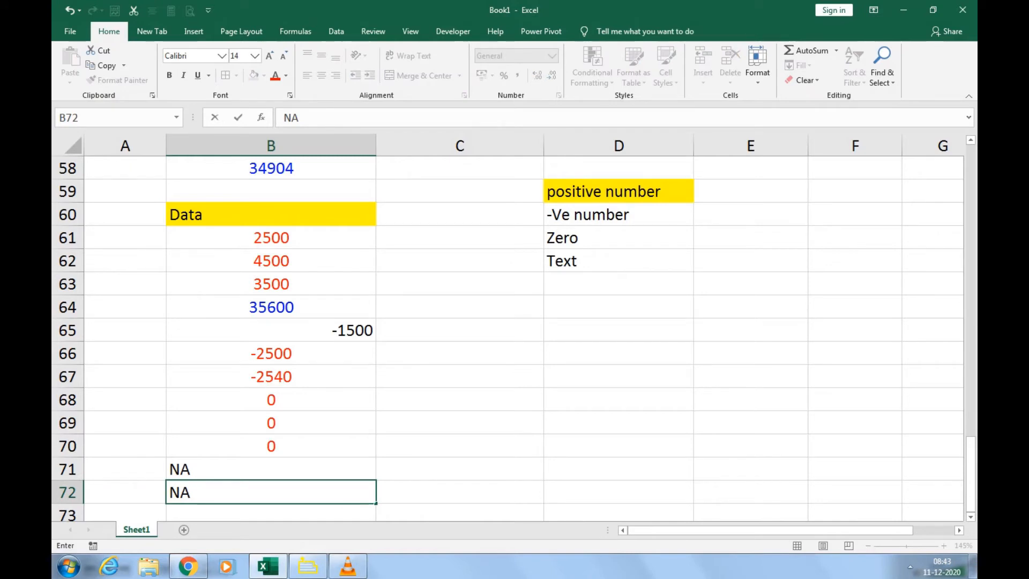
{"action": "key", "text": "Escape"}
Enter Reminder as the text value in B71 and fill it down through B74
{"action": "key", "text": "Up"}
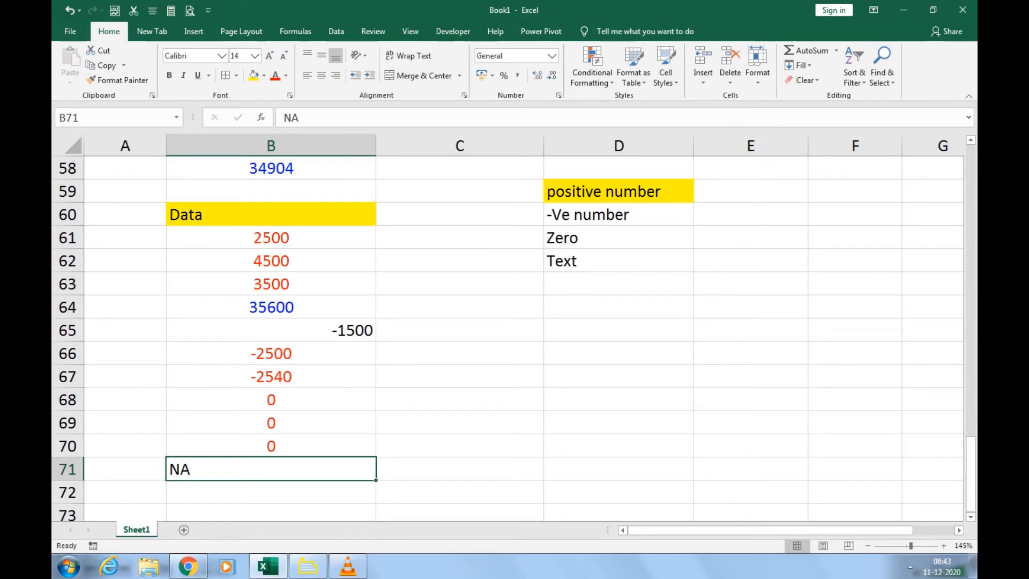
{"action": "type", "text": "Re"}
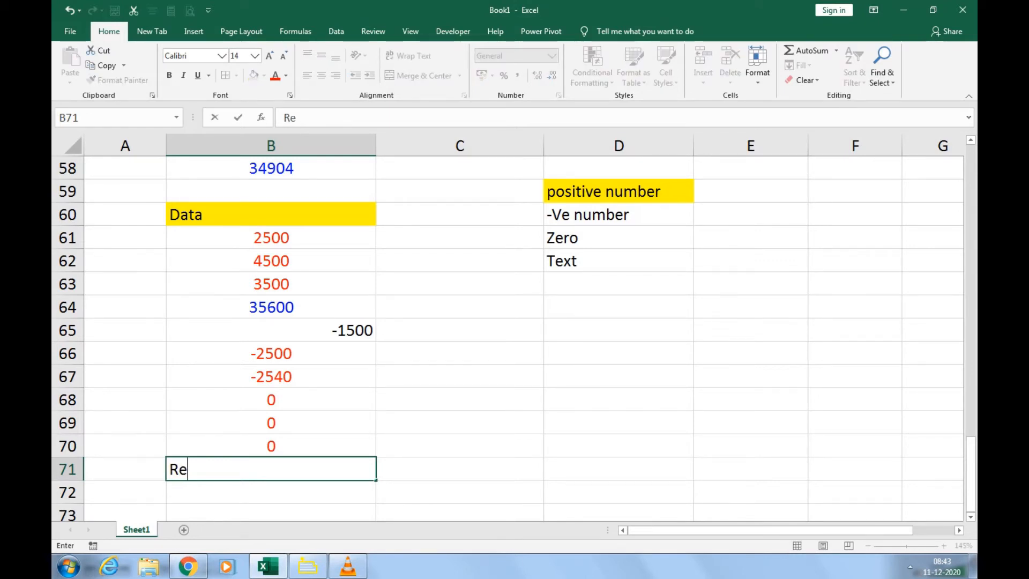
{"action": "type", "text": "minder"}
{"action": "key", "text": "Return"}
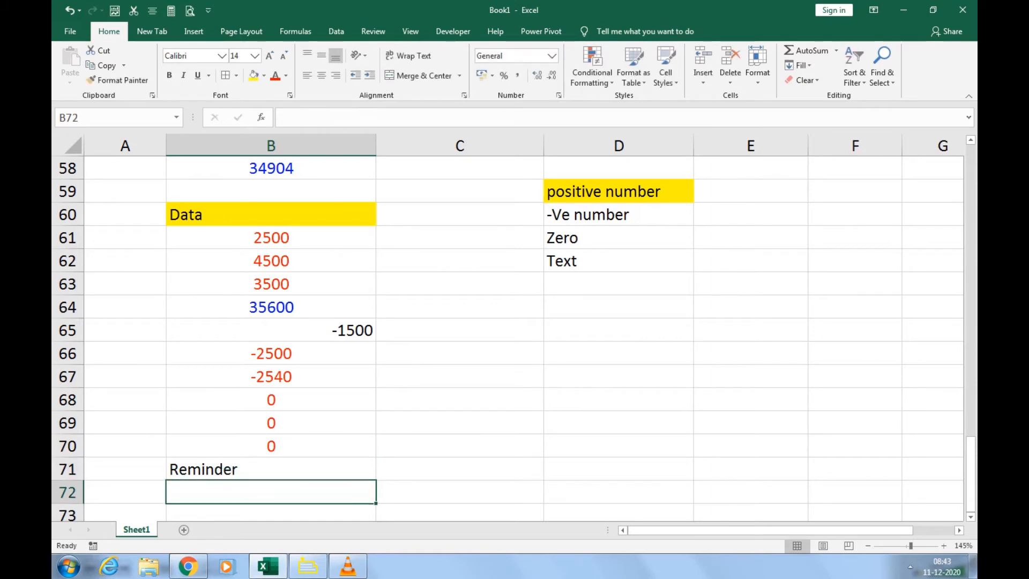
{"action": "key", "text": "Up"}
{"action": "key", "text": "shift+Down"}
{"action": "key", "text": "shift+Down"}
{"action": "key", "text": "shift+Down"}
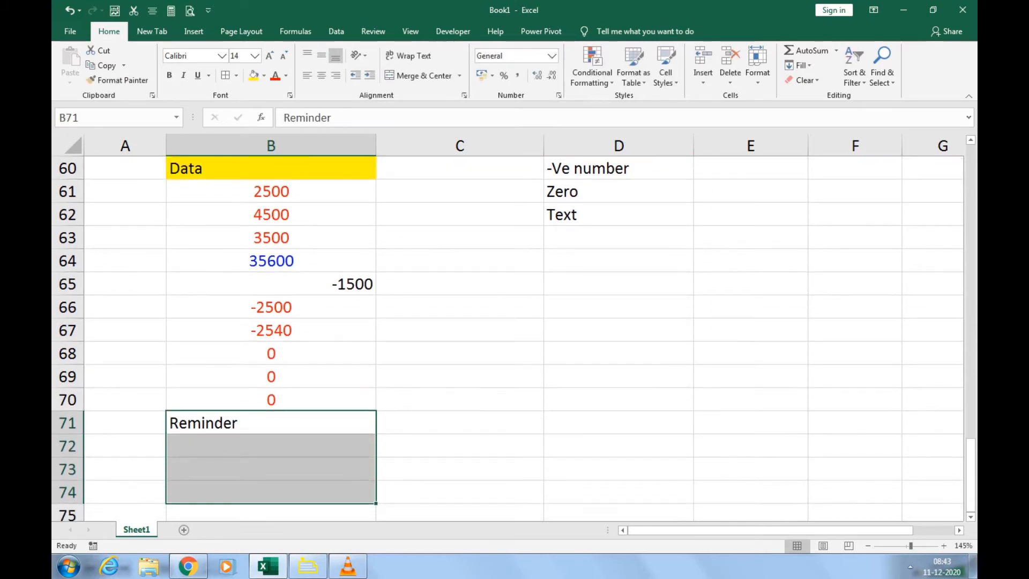
{"action": "key", "text": "ctrl+d"}
Enter the heading Party in A60, beside the Data heading
{"action": "key", "text": "Up"}
{"action": "key", "text": "Up"}
{"action": "key", "text": "Up"}
{"action": "key", "text": "Up"}
{"action": "key", "text": "Up"}
{"action": "key", "text": "Up"}
{"action": "key", "text": "Up"}
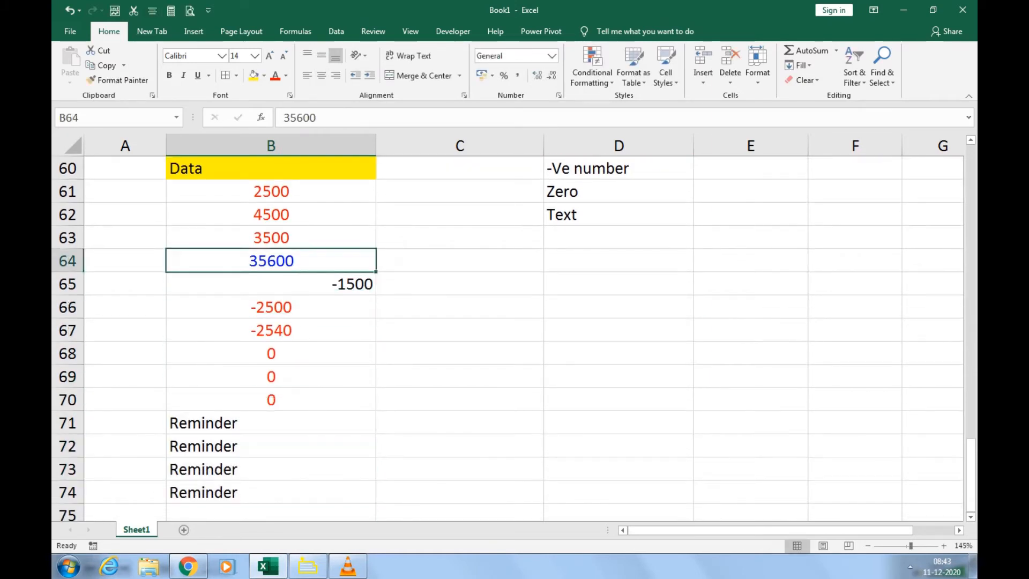
{"action": "key", "text": "Up"}
{"action": "key", "text": "Up"}
{"action": "key", "text": "Left"}
{"action": "key", "text": "Up"}
{"action": "key", "text": "Up"}
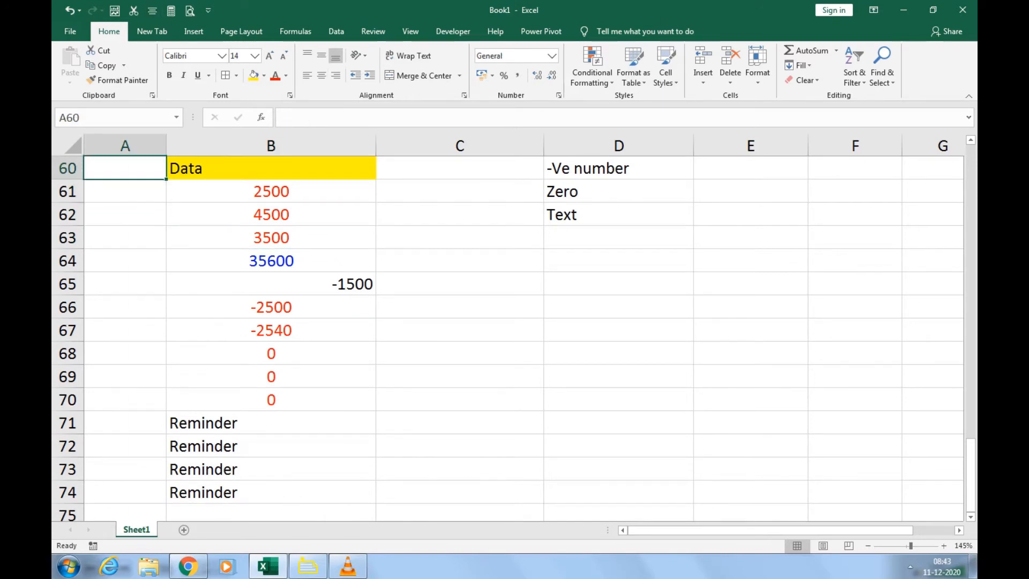
{"action": "type", "text": "Par"}
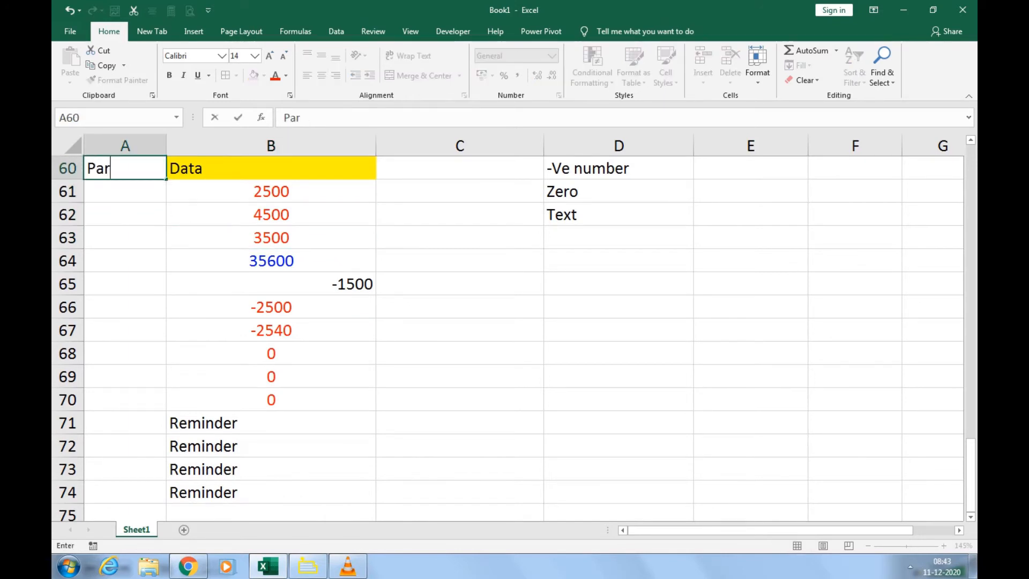
{"action": "type", "text": "ty"}
{"action": "key", "text": "Return"}
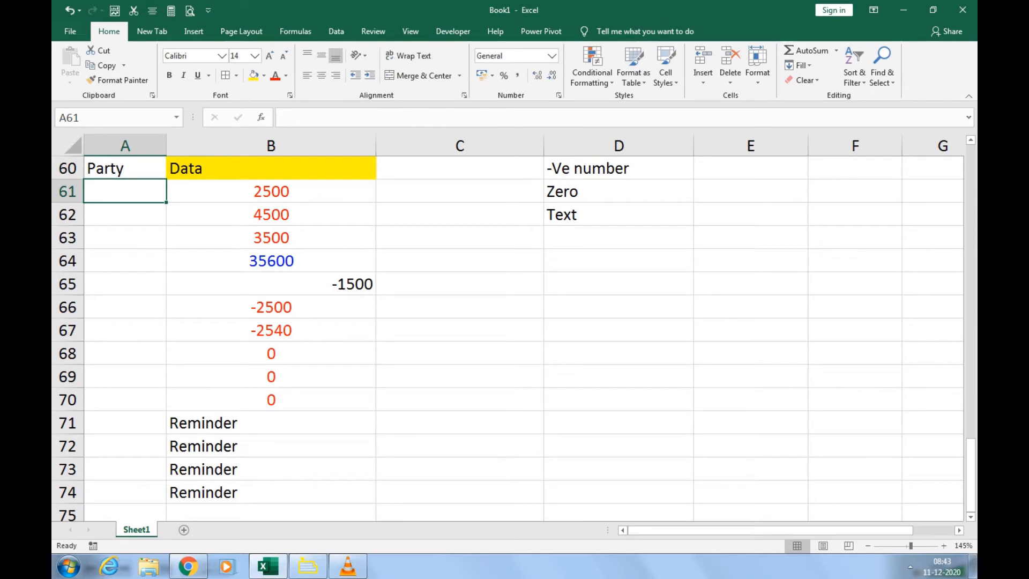
Enter customer 1 in A61 and fill the numbered customer series down to A74
{"action": "type", "text": "cust"}
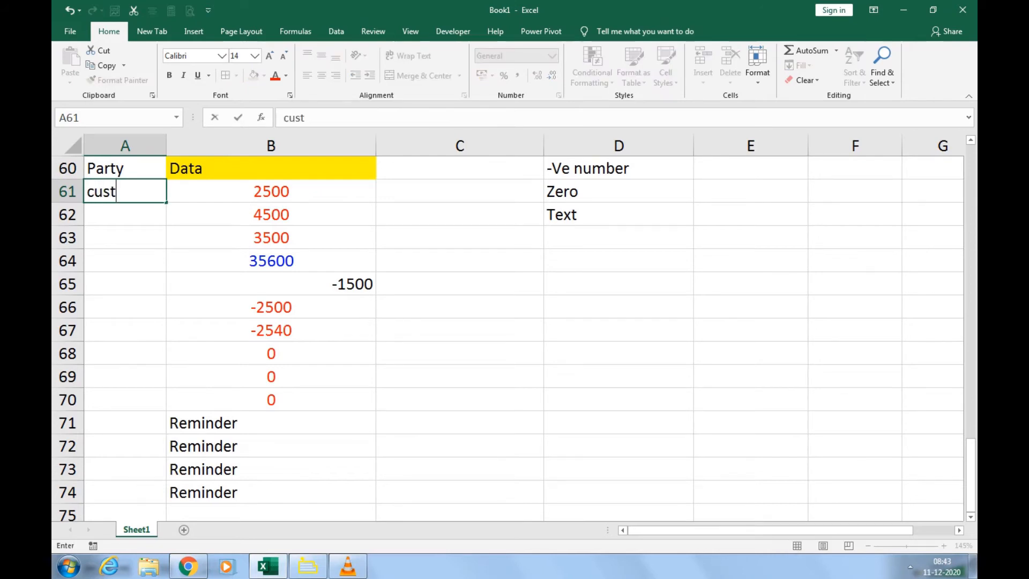
{"action": "type", "text": "omer 1"}
{"action": "key", "text": "Return"}
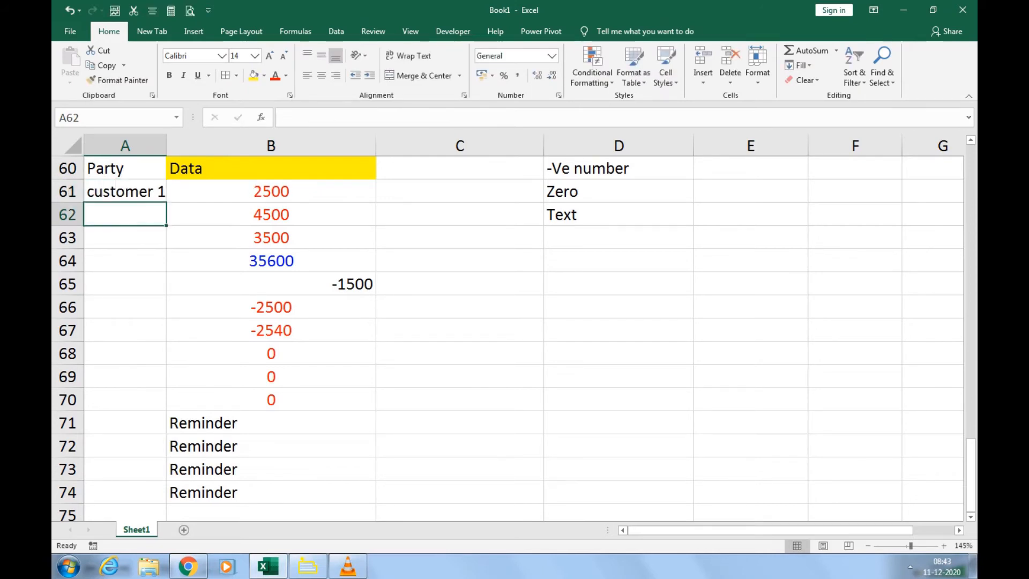
{"action": "key", "text": "Up"}
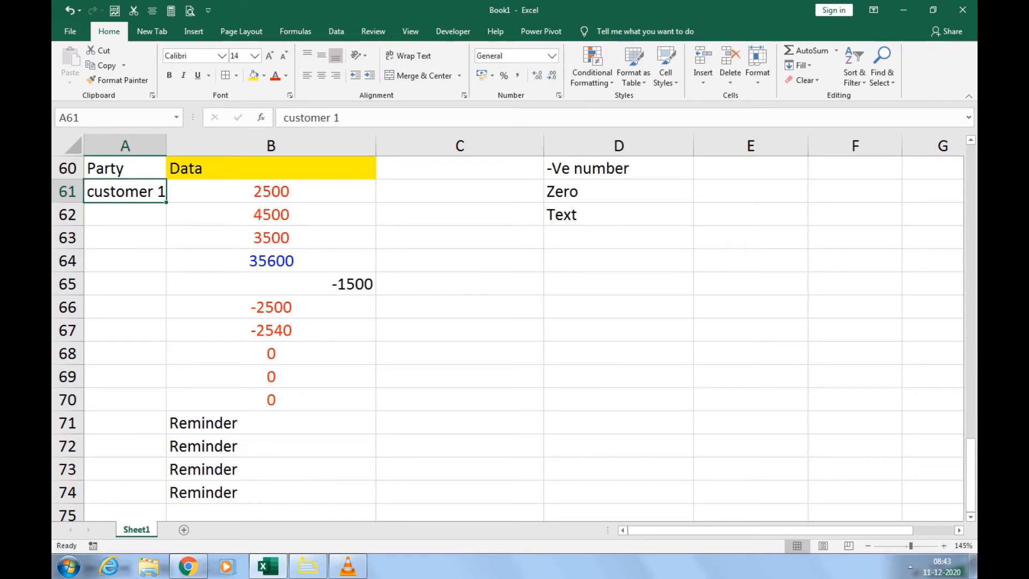
{"action": "left_click_drag", "start_coordinate": [166, 202], "coordinate": [168, 459]}
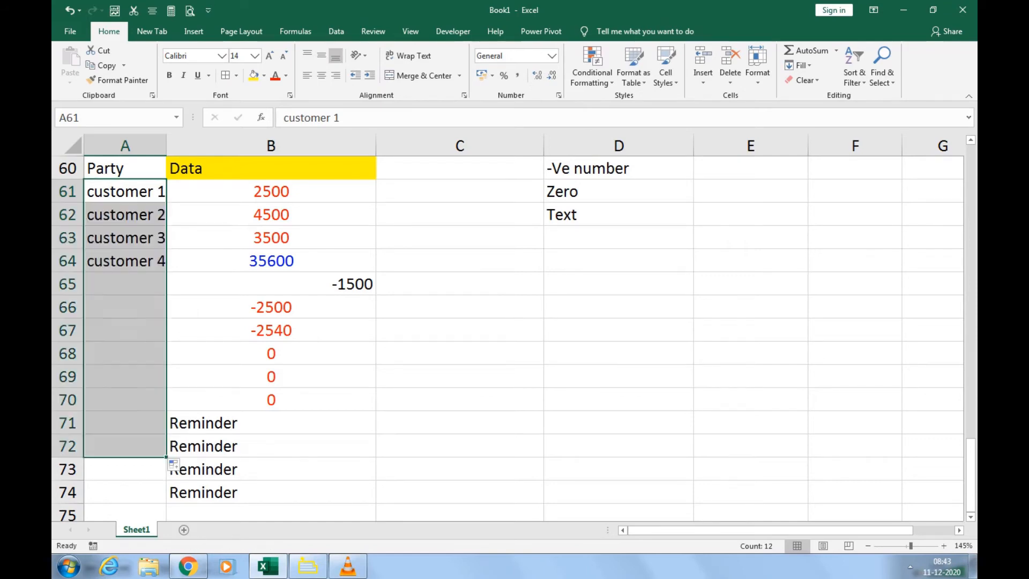
{"action": "scroll", "coordinate": [168, 458], "scroll_direction": "down", "scroll_amount": 1}
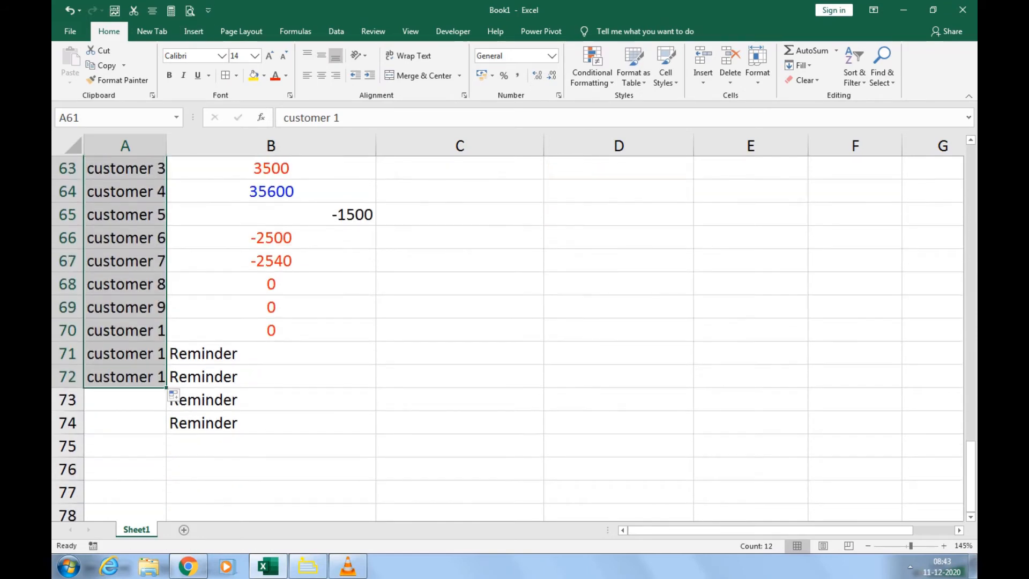
{"action": "left_click_drag", "start_coordinate": [167, 388], "coordinate": [167, 435]}
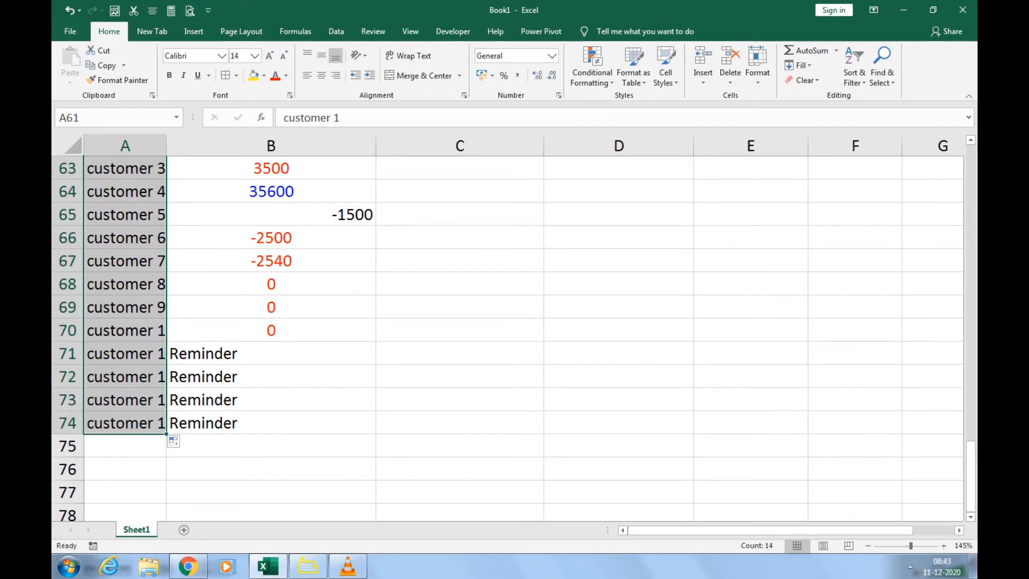
Centre the Data entries in B61:B74 both vertically and horizontally
{"action": "scroll", "coordinate": [168, 435], "scroll_direction": "up", "scroll_amount": 1}
{"action": "left_click_drag", "start_coordinate": [271, 191], "coordinate": [271, 492]}
{"action": "left_click", "coordinate": [321, 55]}
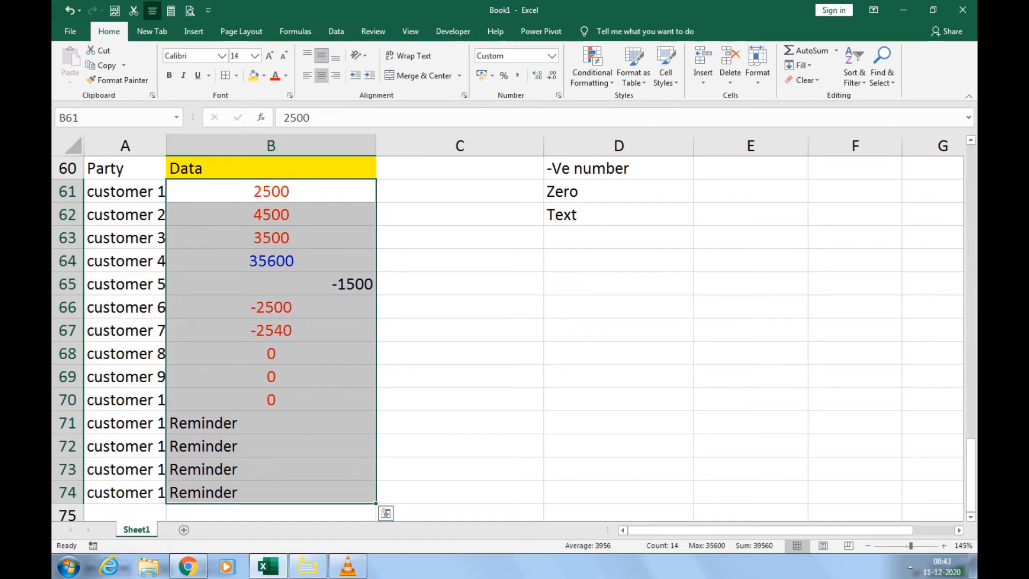
{"action": "left_click", "coordinate": [321, 76]}
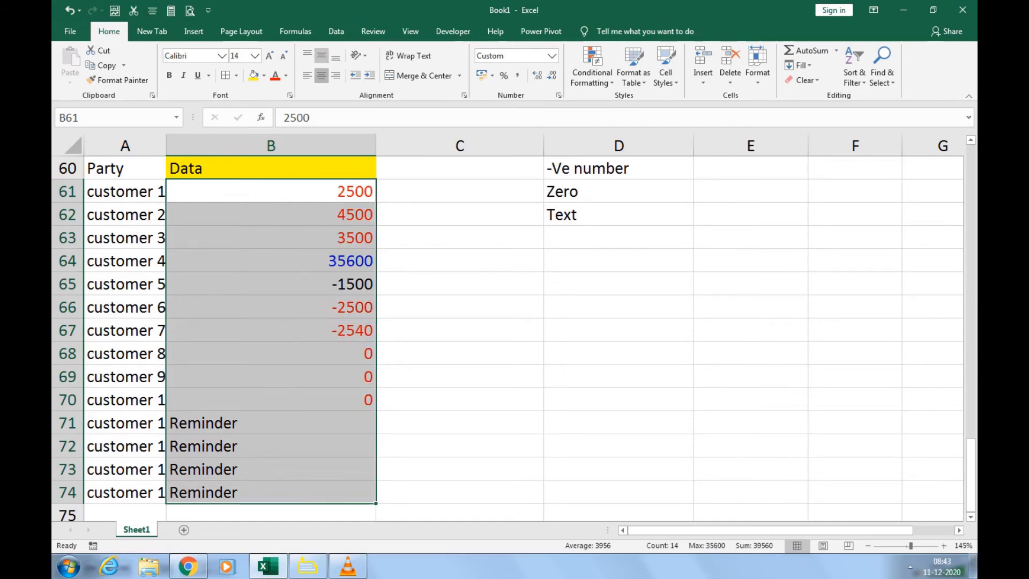
{"action": "left_click", "coordinate": [321, 76]}
{"action": "left_click", "coordinate": [460, 354]}
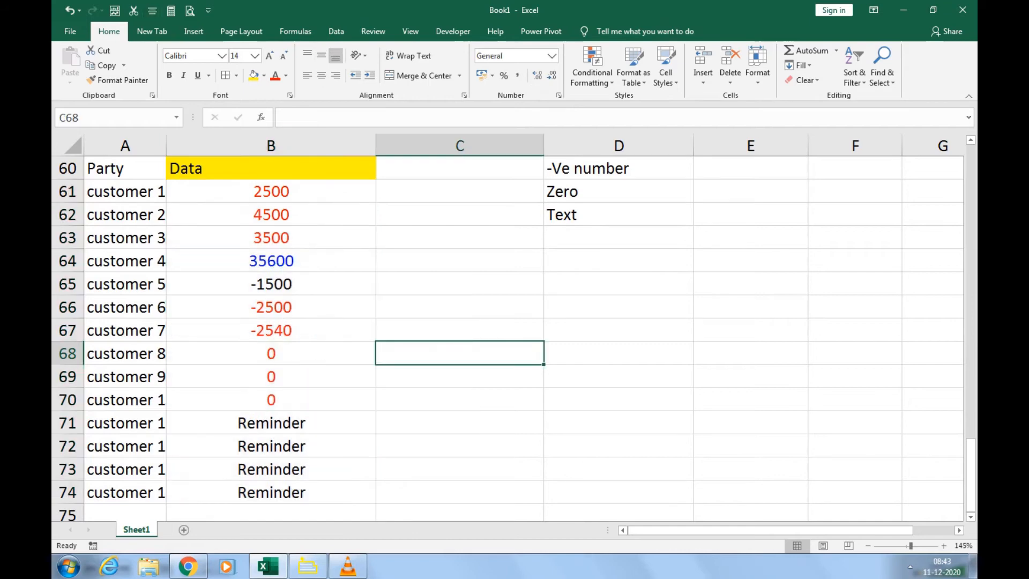
Reset the number format of the Data entries in B61:B74 to General
{"action": "left_click_drag", "start_coordinate": [271, 492], "coordinate": [271, 191]}
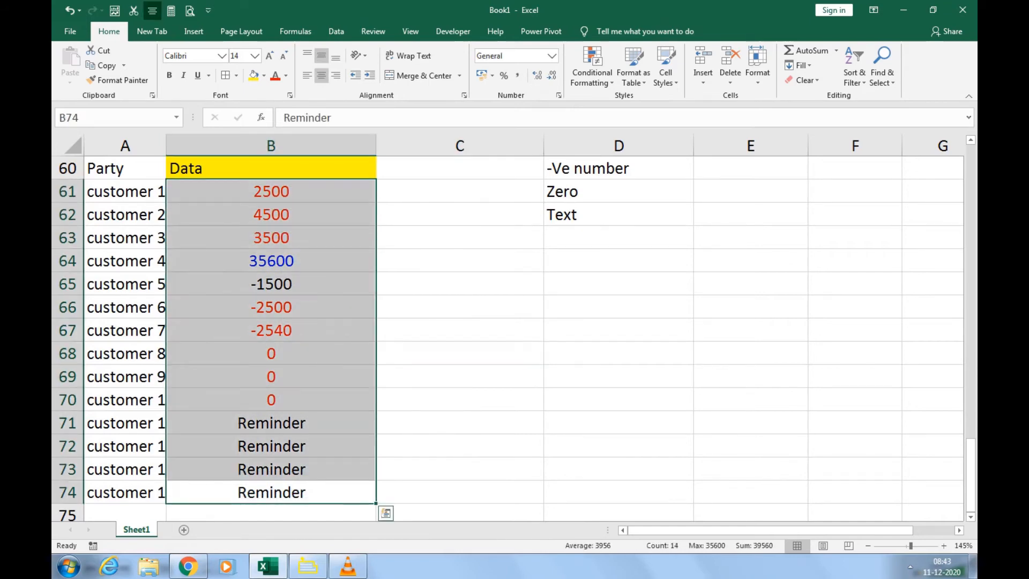
{"action": "key", "text": "ctrl+1"}
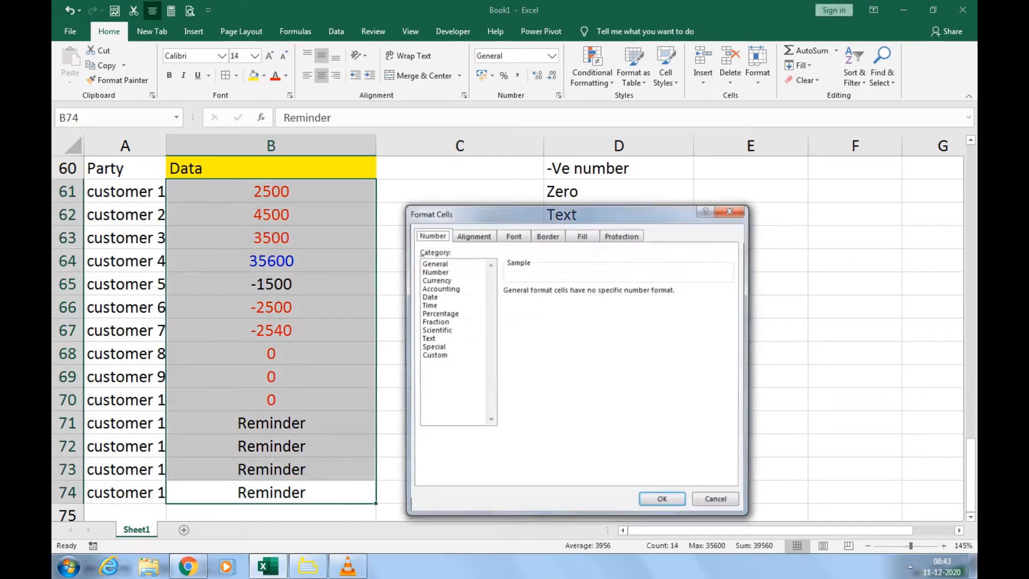
{"action": "left_click", "coordinate": [434, 355]}
{"action": "left_click", "coordinate": [433, 263]}
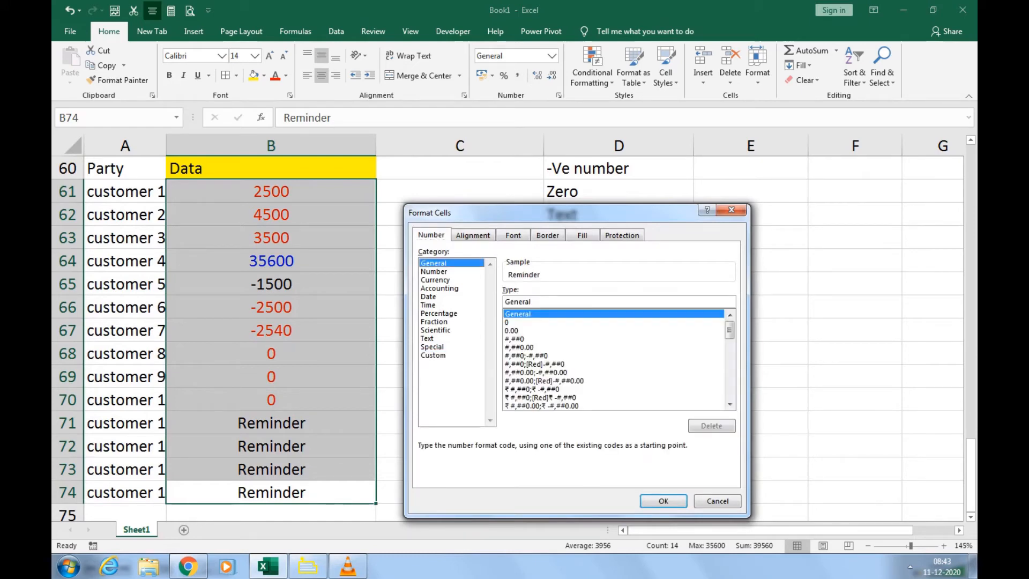
{"action": "left_click", "coordinate": [663, 501]}
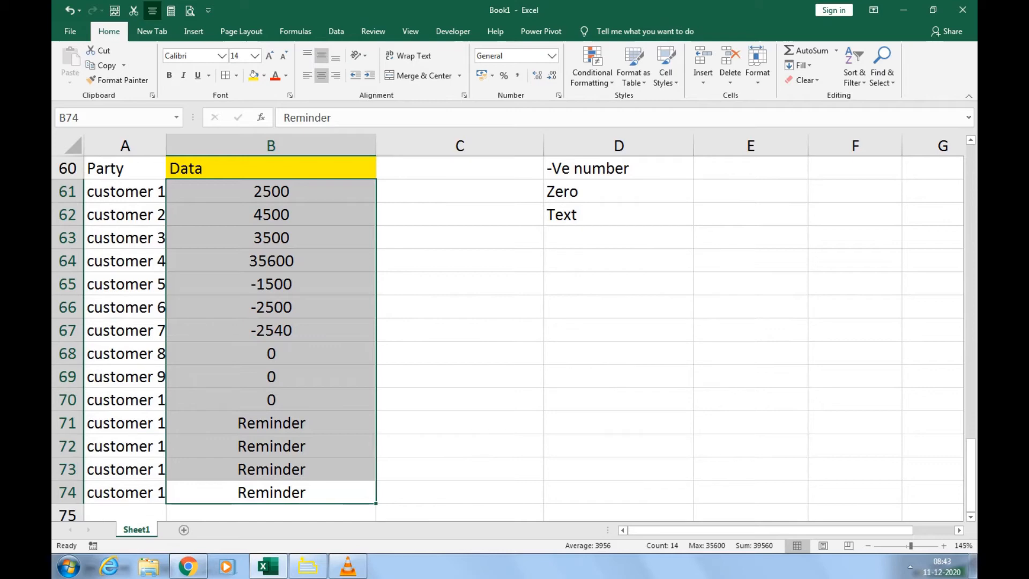
Move the value-type list, from positive number through Text, down column D so that it occupies D63:D66
{"action": "scroll", "coordinate": [507, 338], "scroll_direction": "up", "scroll_amount": 1}
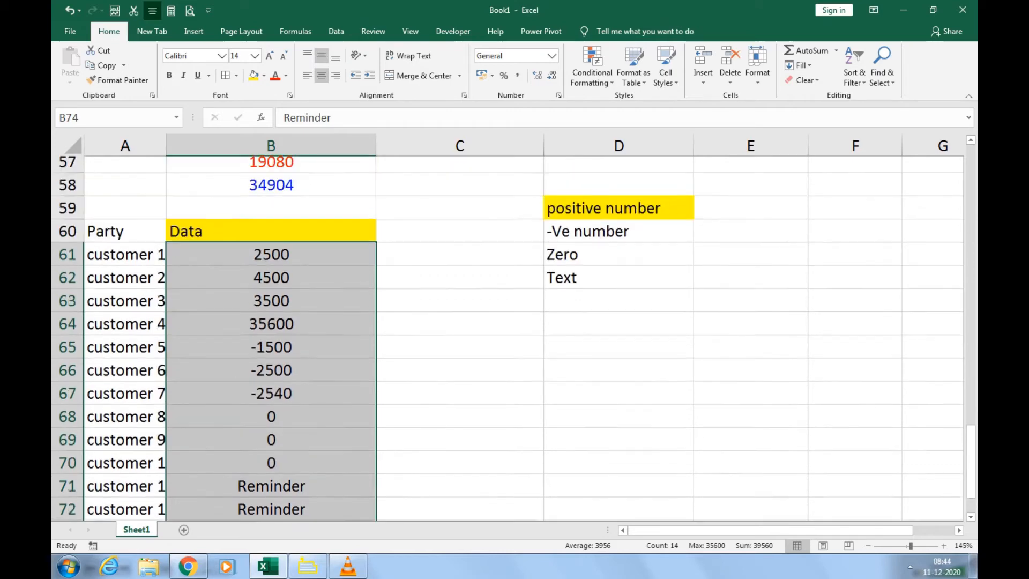
{"action": "left_click_drag", "start_coordinate": [619, 214], "coordinate": [582, 382]}
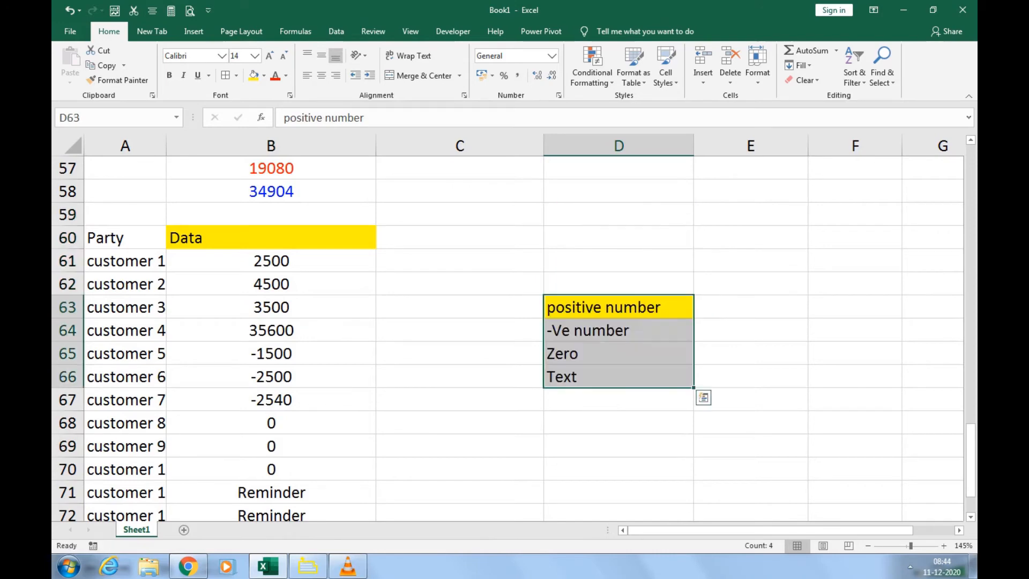
{"action": "left_click", "coordinate": [460, 307]}
{"action": "scroll", "coordinate": [460, 307], "scroll_direction": "down", "scroll_amount": 2}
{"action": "scroll", "coordinate": [460, 306], "scroll_direction": "up", "scroll_amount": 1}
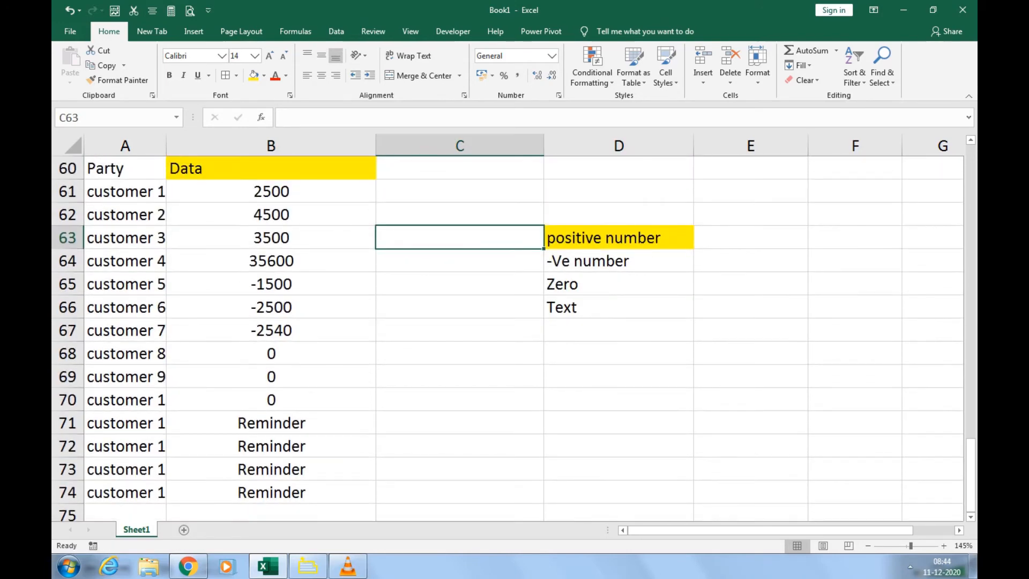
Enter "good" and "bad" in quotation marks in E63 and E64, and zero without them in E65
{"action": "left_click", "coordinate": [619, 260]}
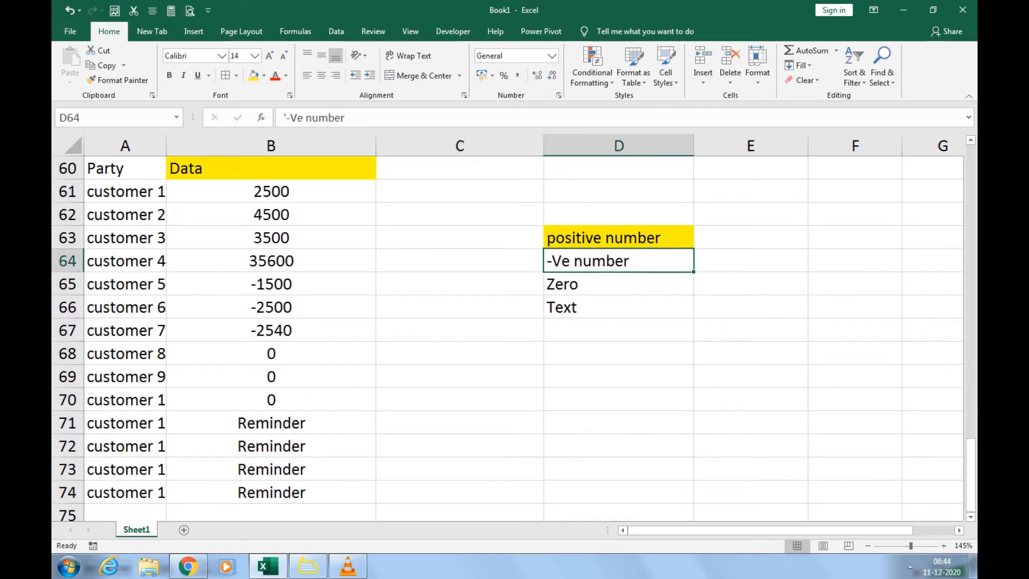
{"action": "key", "text": "Down"}
{"action": "key", "text": "Down"}
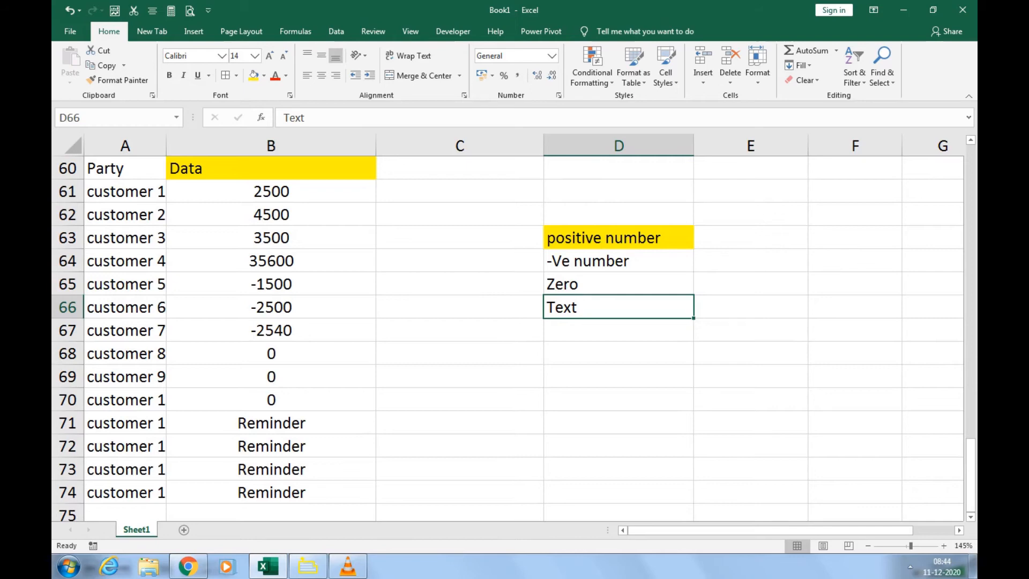
{"action": "left_click", "coordinate": [750, 237]}
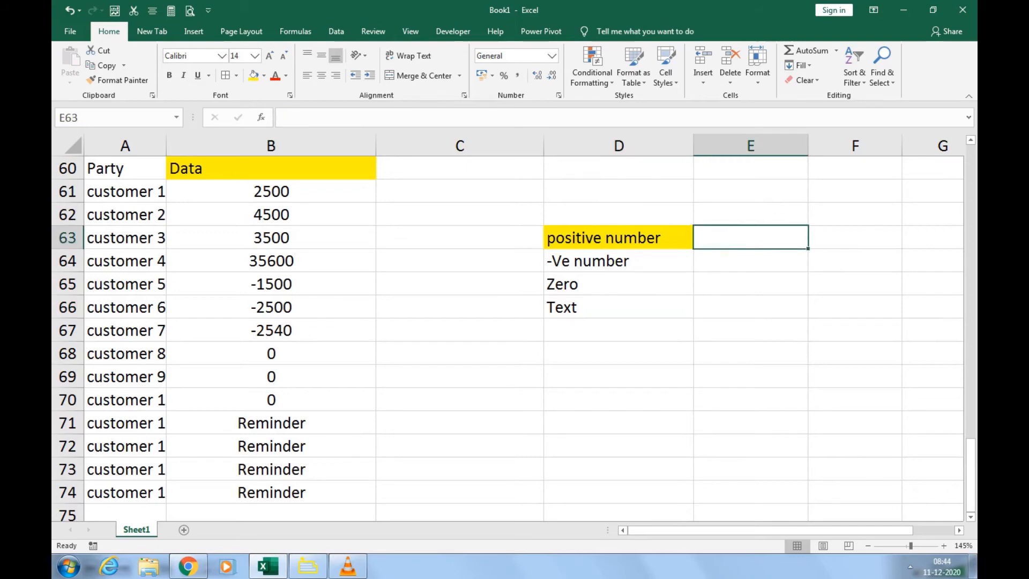
{"action": "type", "text": "\"good"}
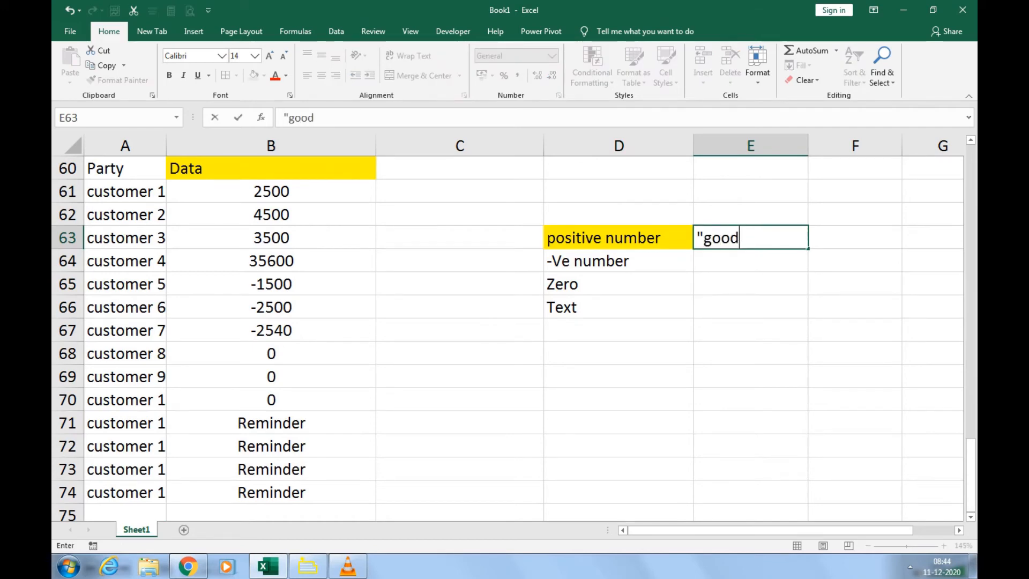
{"action": "type", "text": "\""}
{"action": "key", "text": "Return"}
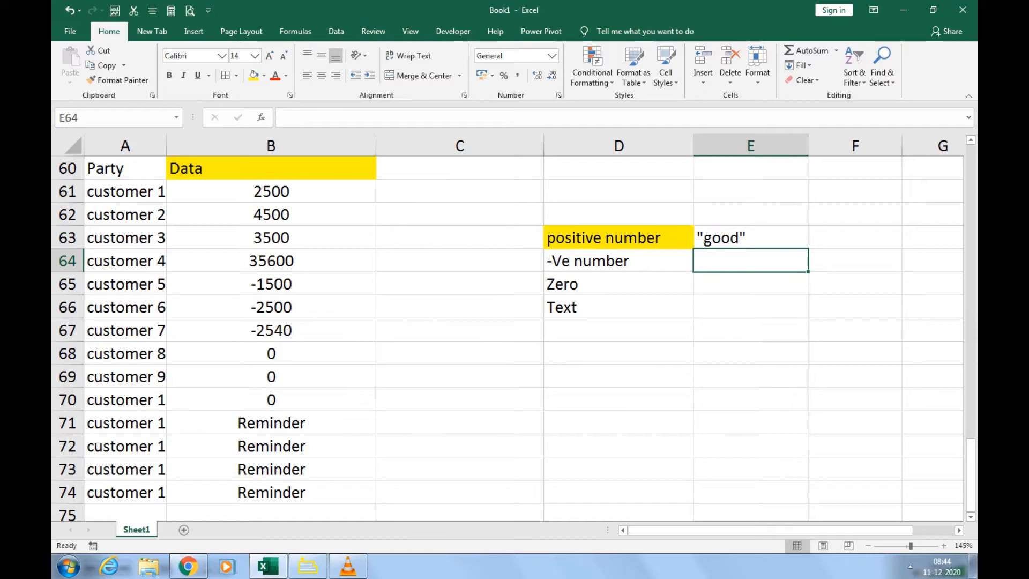
{"action": "type", "text": "\"bad"}
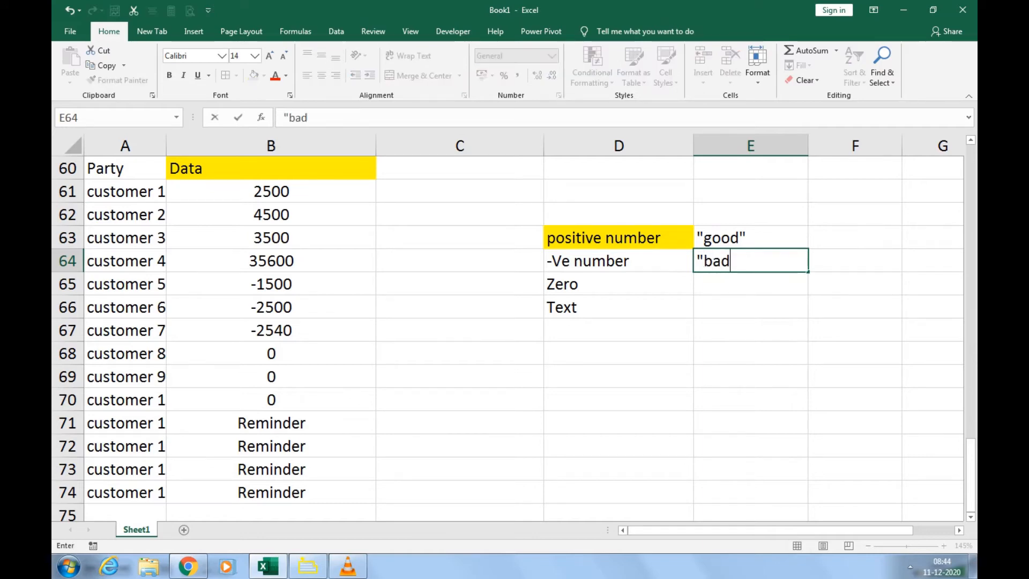
{"action": "type", "text": "\""}
{"action": "key", "text": "Return"}
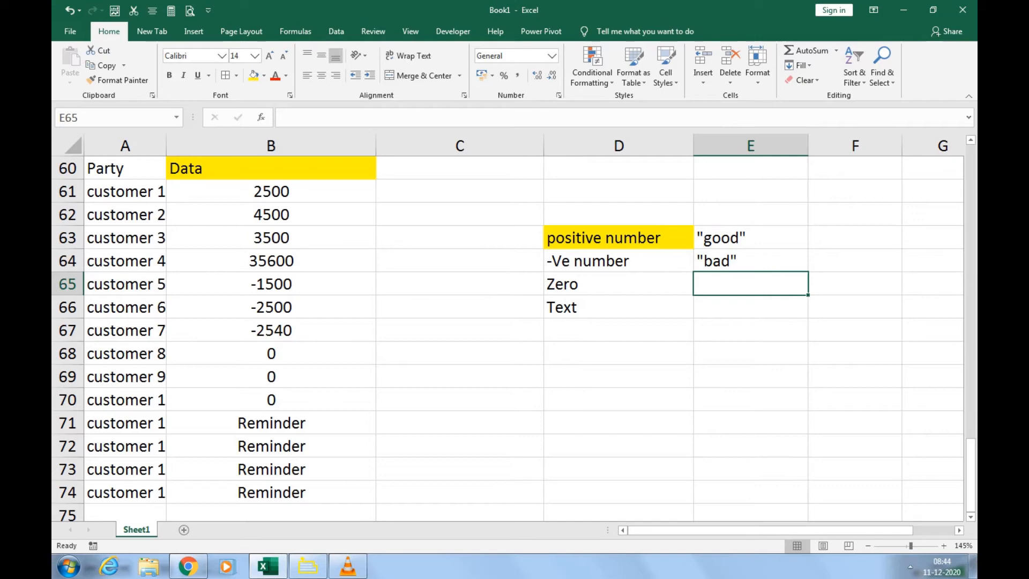
{"action": "type", "text": "zero"}
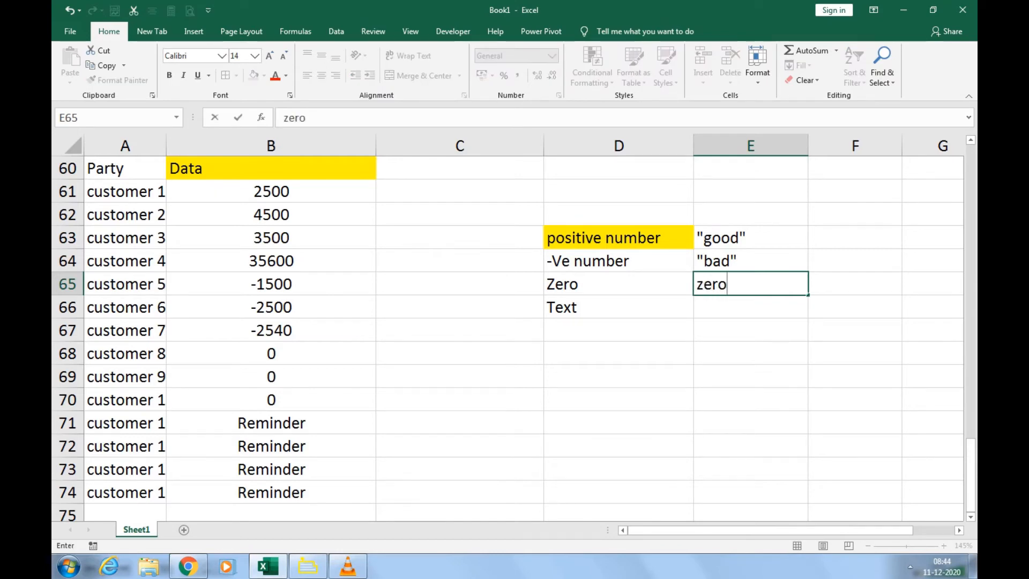
{"action": "key", "text": "Return"}
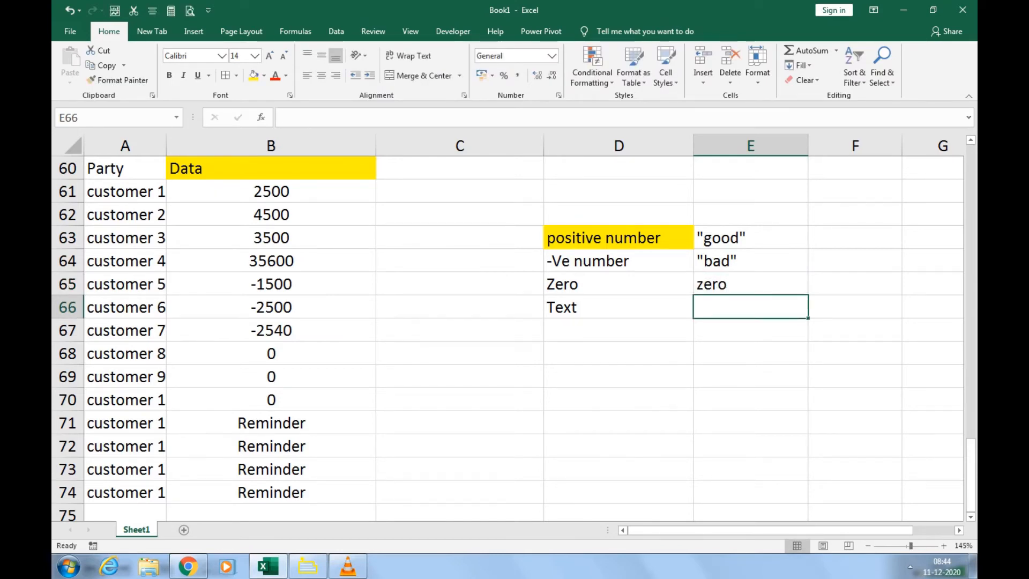
Try the custom number format "good";"bad" on the Data entries in B61:B74, then undo it
{"action": "left_click_drag", "start_coordinate": [271, 191], "coordinate": [271, 492]}
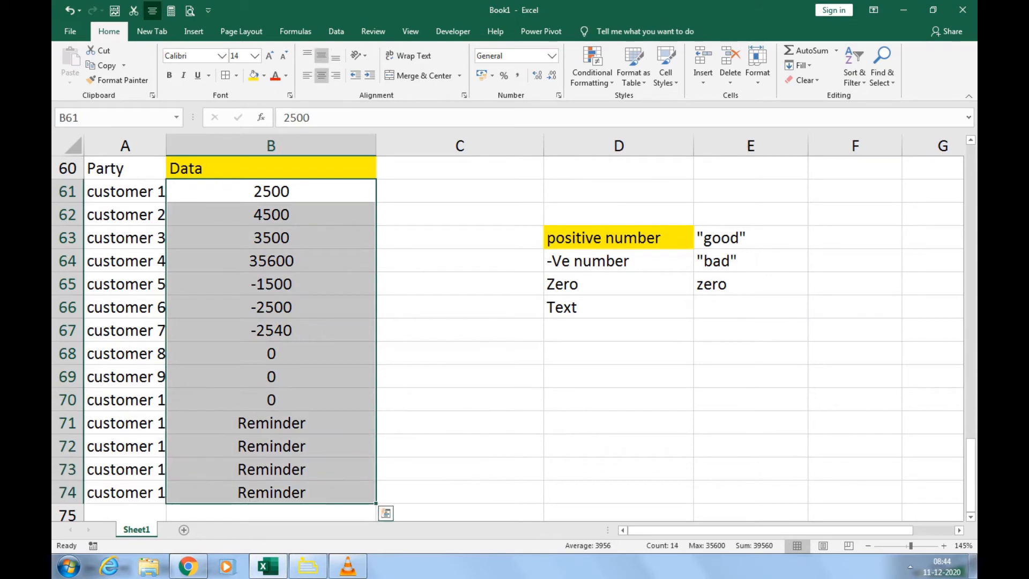
{"action": "key", "text": "ctrl+1"}
{"action": "left_click", "coordinate": [433, 356]}
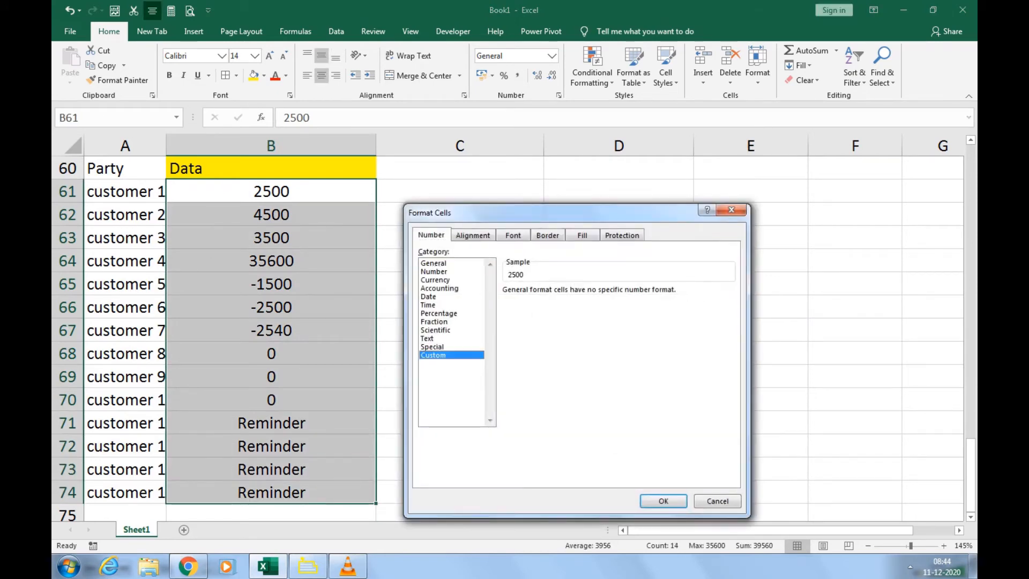
{"action": "left_click_drag", "start_coordinate": [557, 212], "coordinate": [602, 312]}
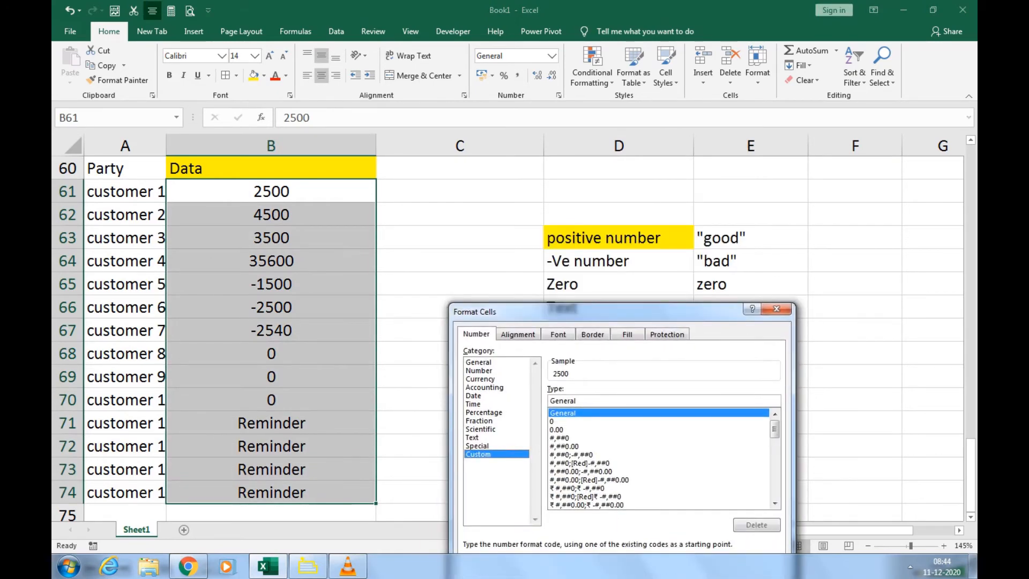
{"action": "double_click", "coordinate": [562, 401]}
{"action": "type", "text": "\"good\""}
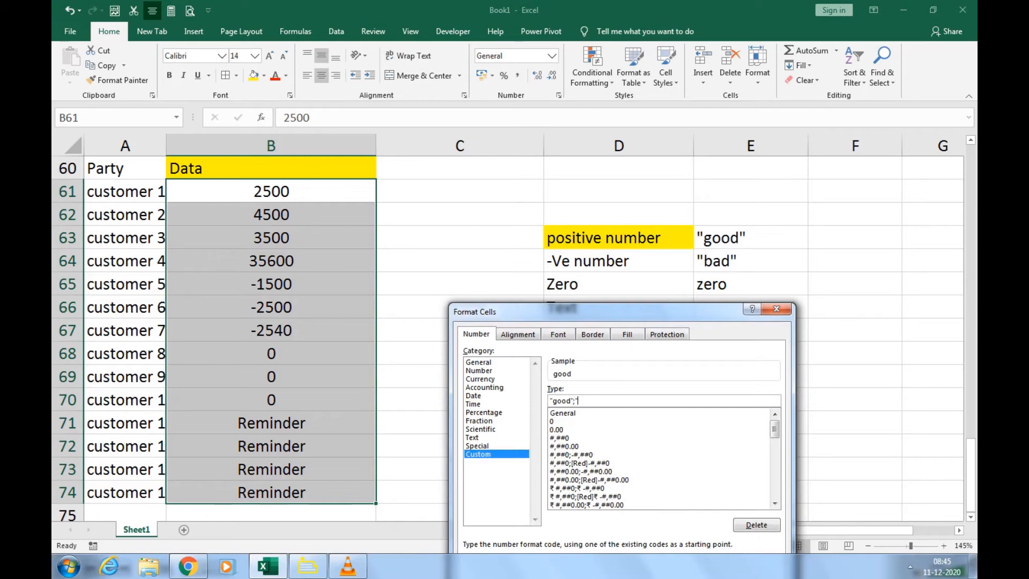
{"action": "type", "text": "bad"}
{"action": "left_click_drag", "start_coordinate": [606, 311], "coordinate": [620, 212]}
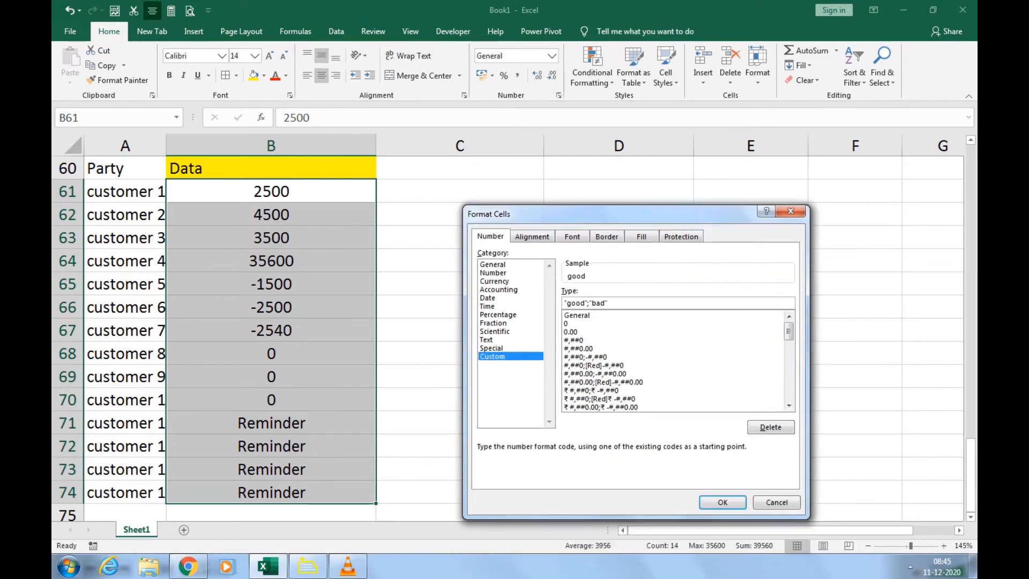
{"action": "left_click", "coordinate": [723, 502]}
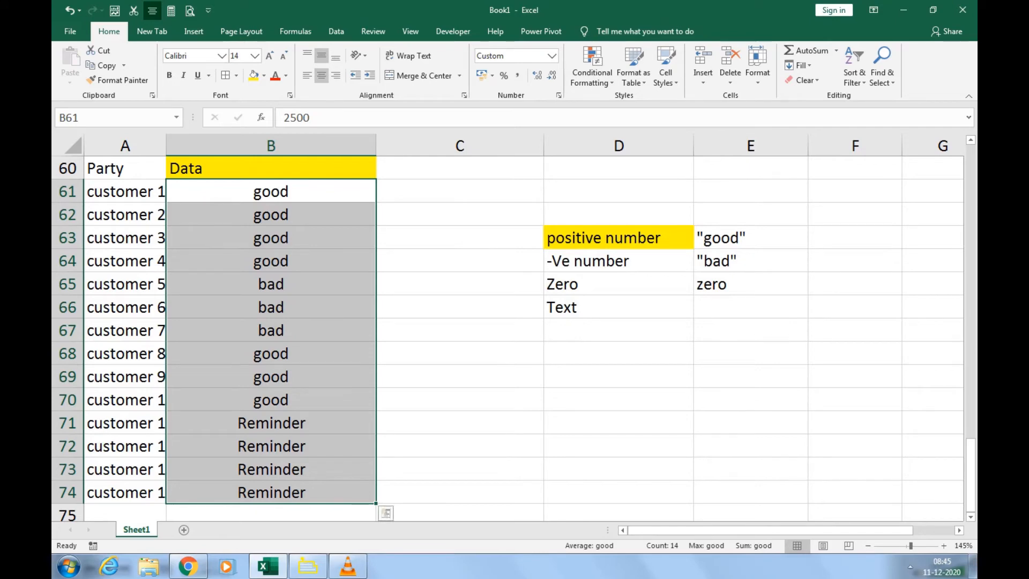
{"action": "key", "text": "ctrl+z"}
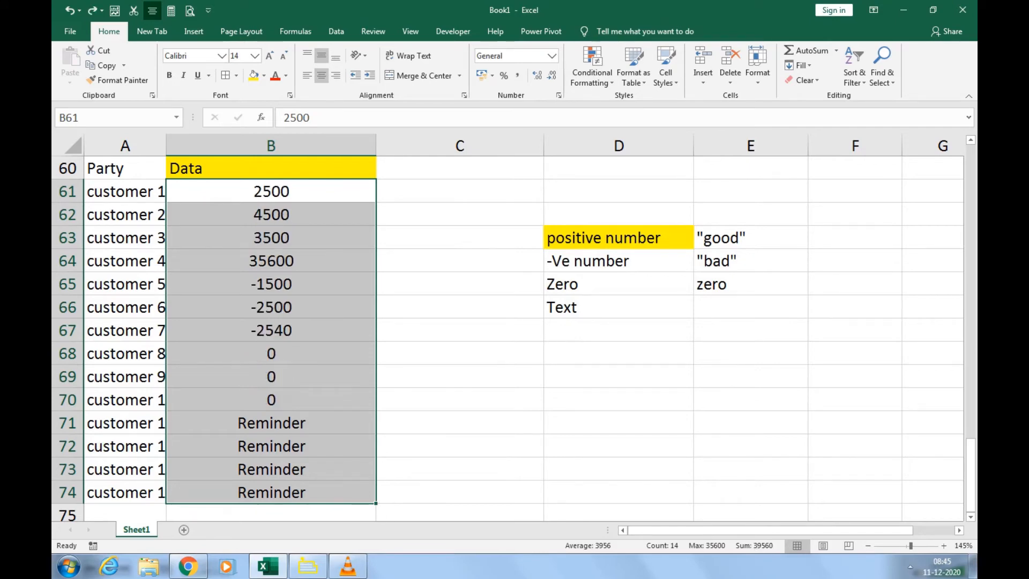
Copy the Data entries from B61:B74 into C61:C74
{"action": "key", "text": "ctrl+c"}
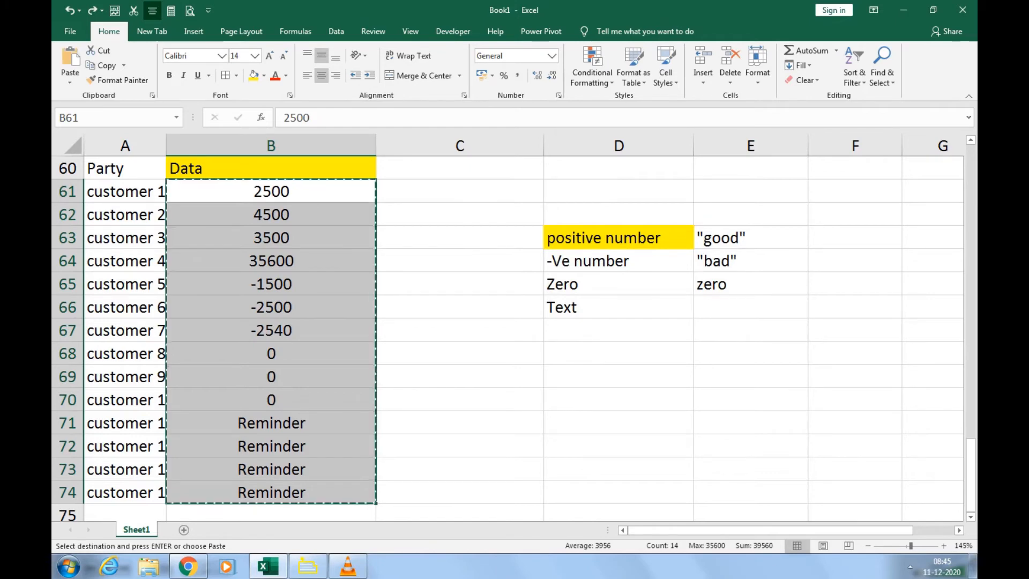
{"action": "left_click", "coordinate": [459, 191]}
{"action": "key", "text": "ctrl+v"}
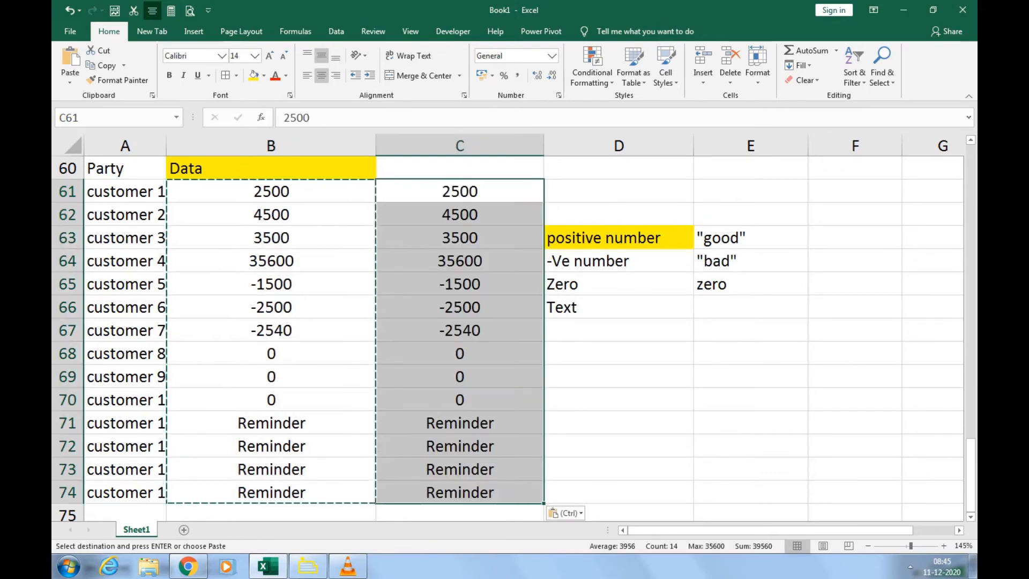
{"action": "key", "text": "Escape"}
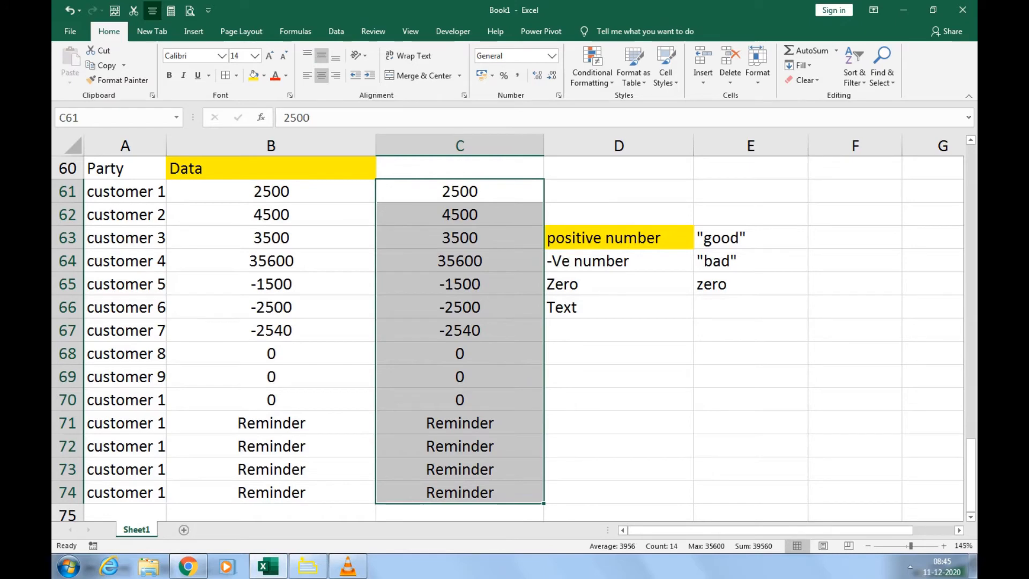
Apply the four-part custom number format "Good";"Bad";"zero";"NA" to the copied entries in C61:C74
{"action": "key", "text": "ctrl+1"}
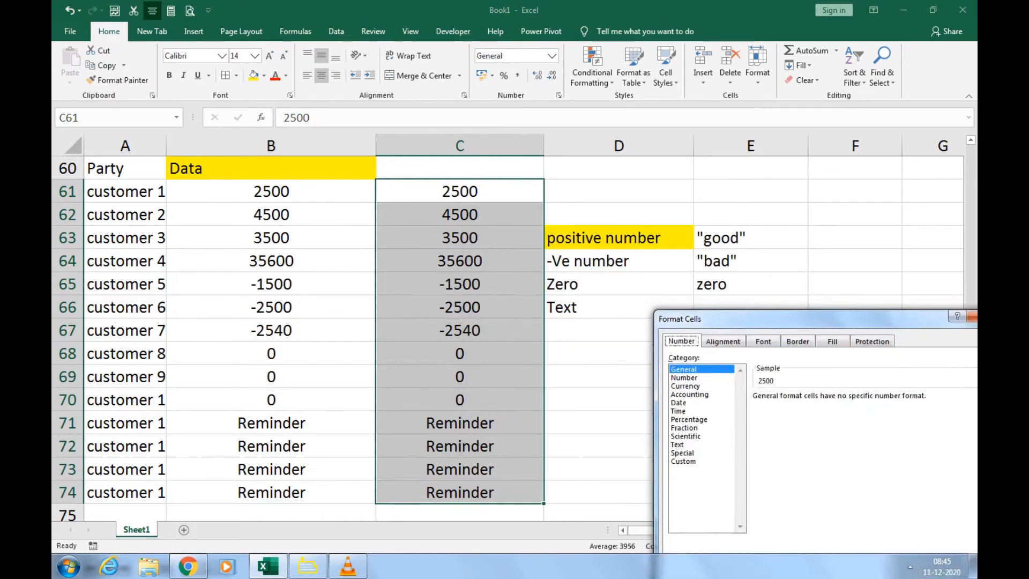
{"action": "left_click_drag", "start_coordinate": [761, 260], "coordinate": [763, 272]}
{"action": "left_click", "coordinate": [647, 414]}
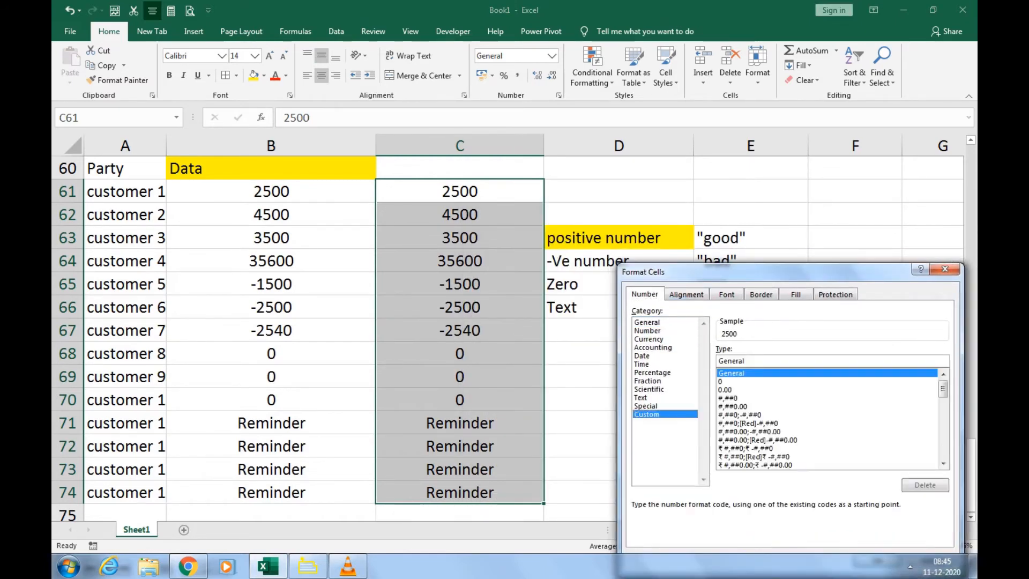
{"action": "double_click", "coordinate": [730, 360]}
{"action": "type", "text": "\"G"}
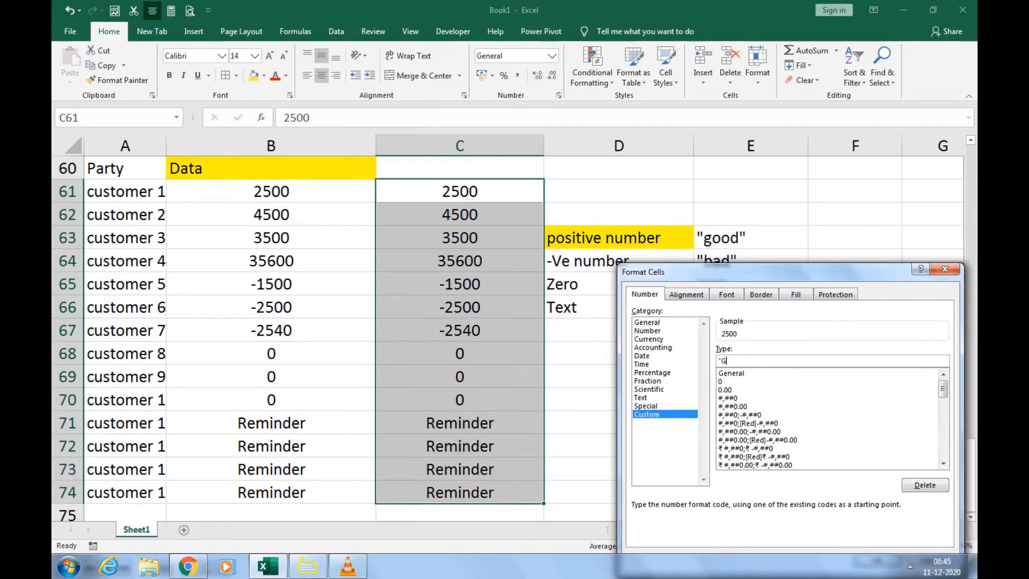
{"action": "type", "text": "\";\"Bad\";\"zero\";"}
{"action": "left_click_drag", "start_coordinate": [696, 271], "coordinate": [592, 197]}
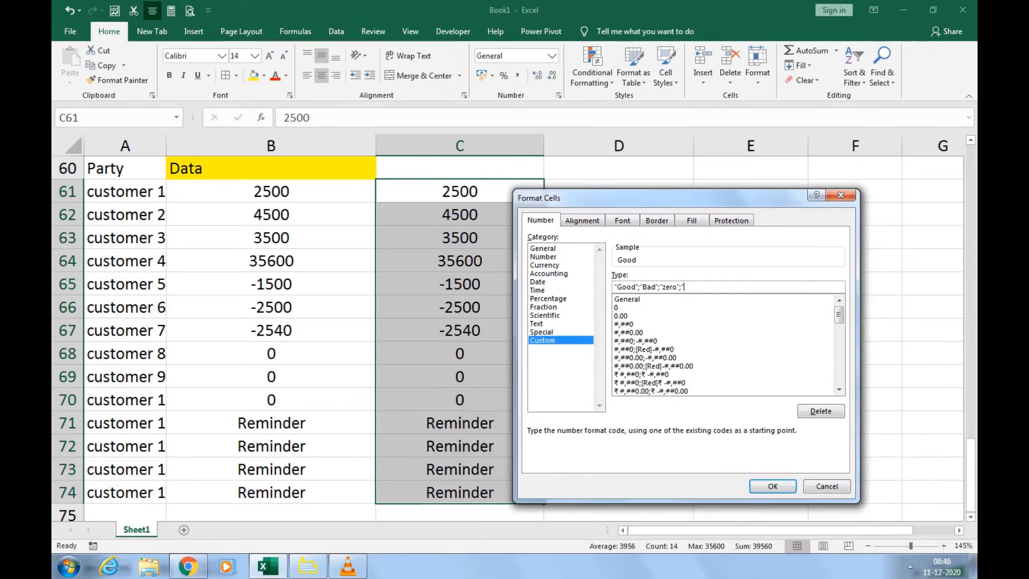
{"action": "type", "text": "NA\""}
{"action": "key", "text": "Return"}
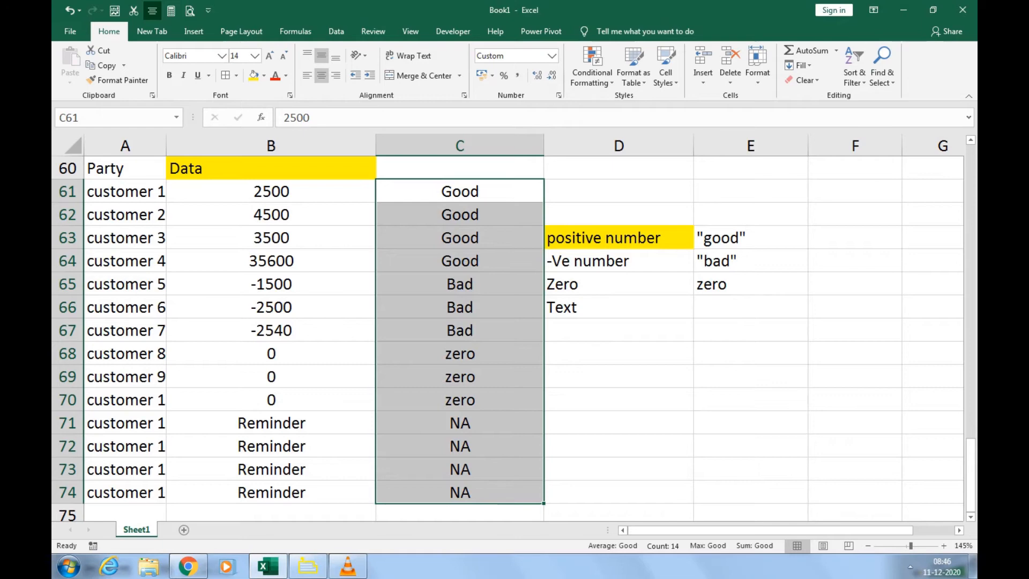
Enter NA in E66, beside the Text label
{"action": "left_click", "coordinate": [750, 307]}
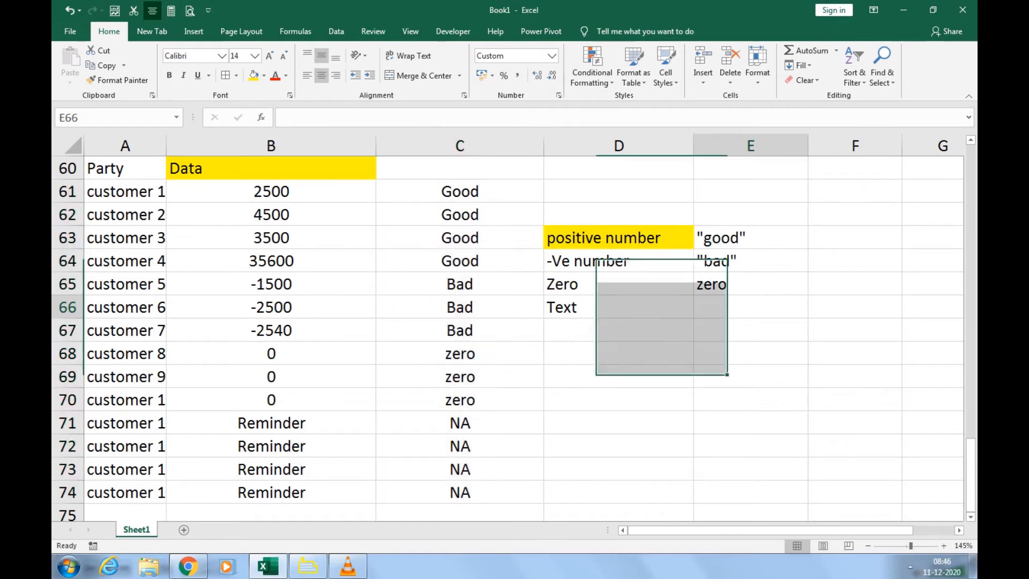
{"action": "type", "text": "NA"}
{"action": "key", "text": "Return"}
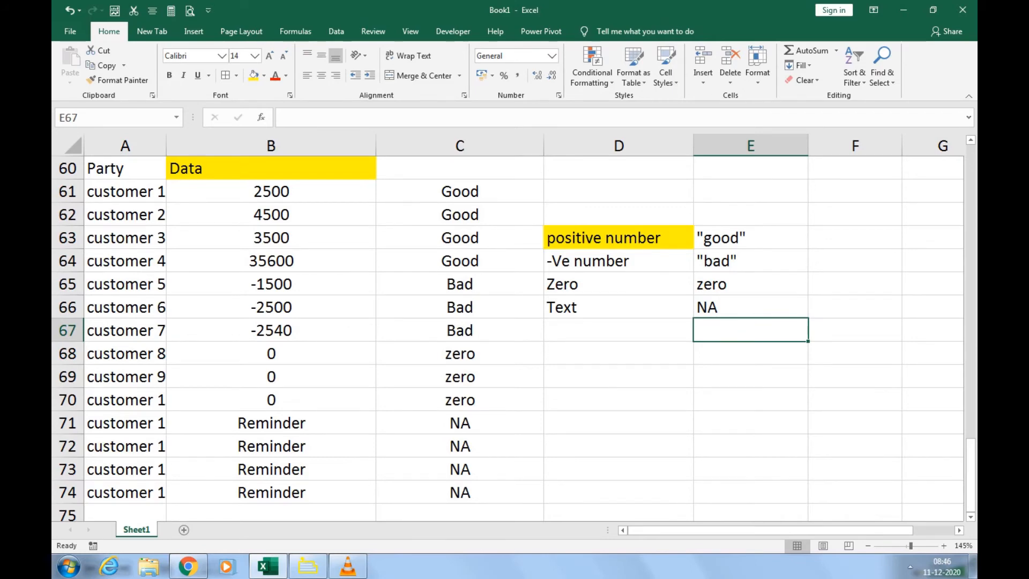
Enter the headings purchase, sales and profit in B76, C76 and D76 below the customer table
{"action": "scroll", "coordinate": [509, 338], "scroll_direction": "down", "scroll_amount": 3}
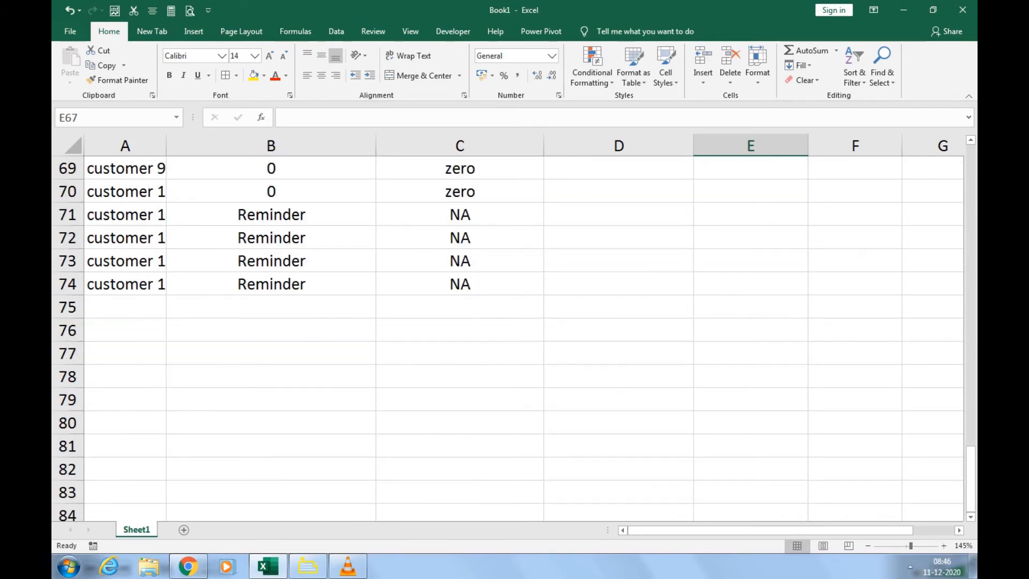
{"action": "left_click", "coordinate": [270, 330]}
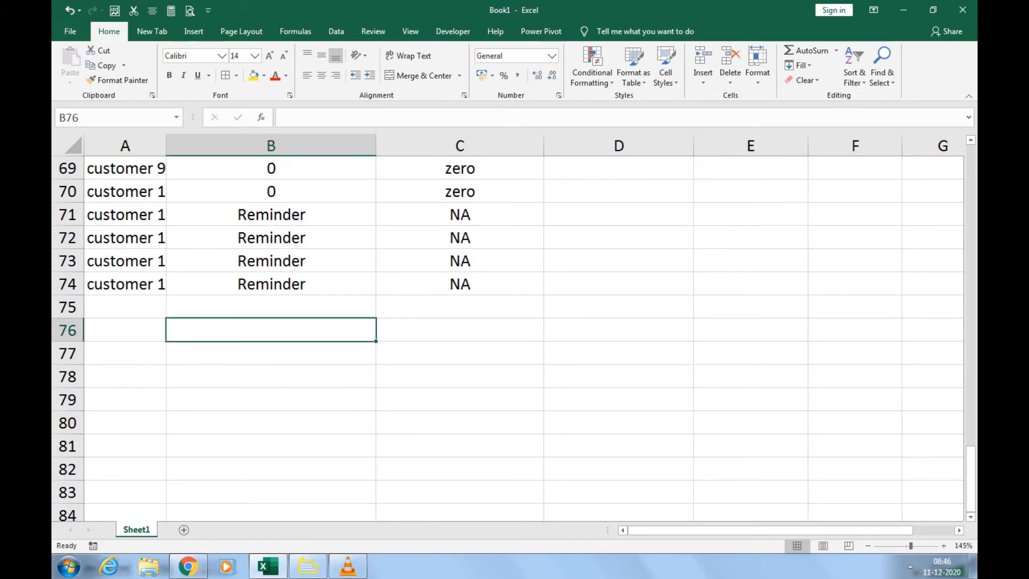
{"action": "type", "text": "purchase"}
{"action": "key", "text": "Tab"}
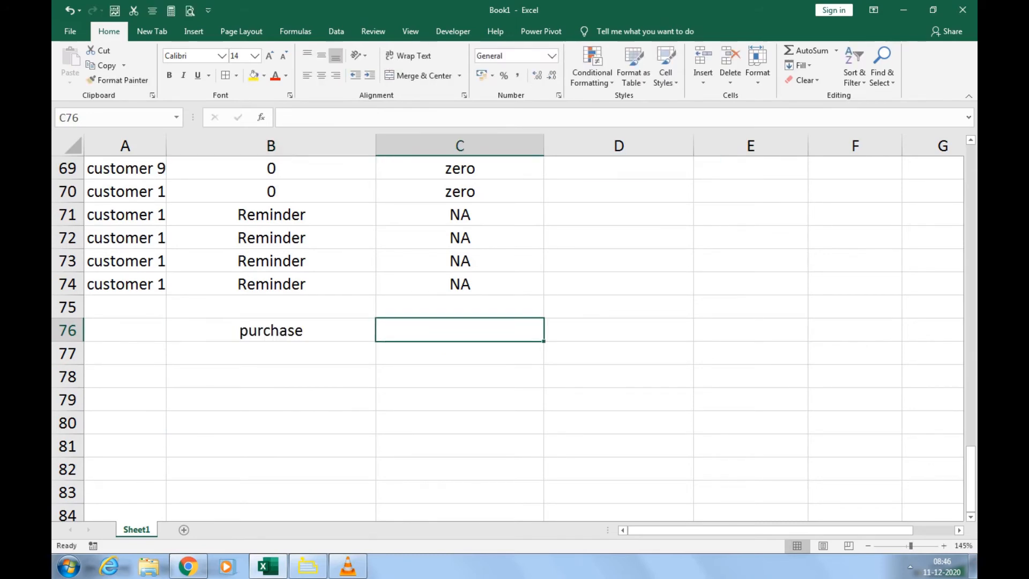
{"action": "type", "text": "sales"}
{"action": "key", "text": "Right"}
{"action": "key", "text": "Left"}
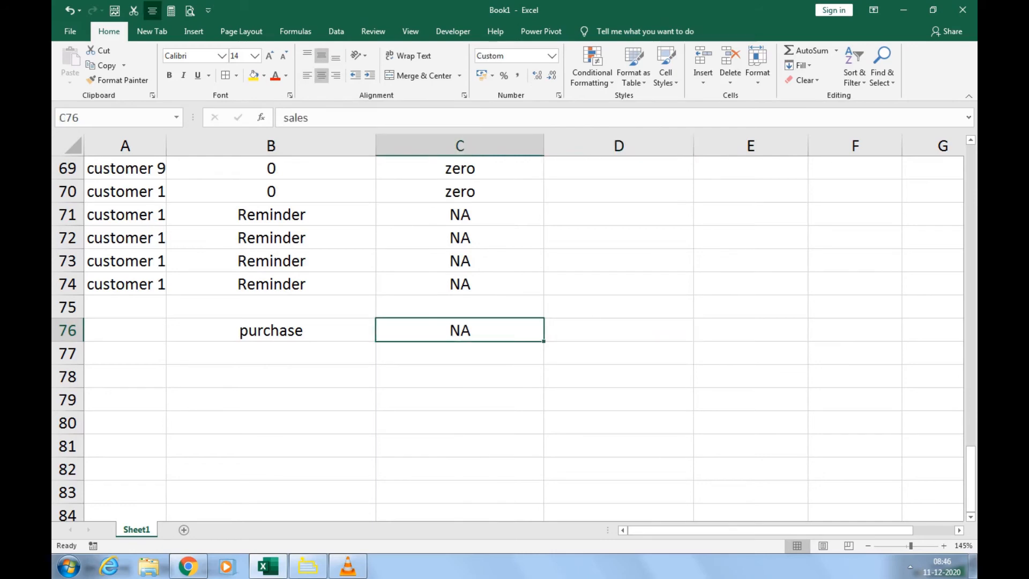
{"action": "key", "text": "Tab"}
{"action": "type", "text": "profit"}
{"action": "key", "text": "Return"}
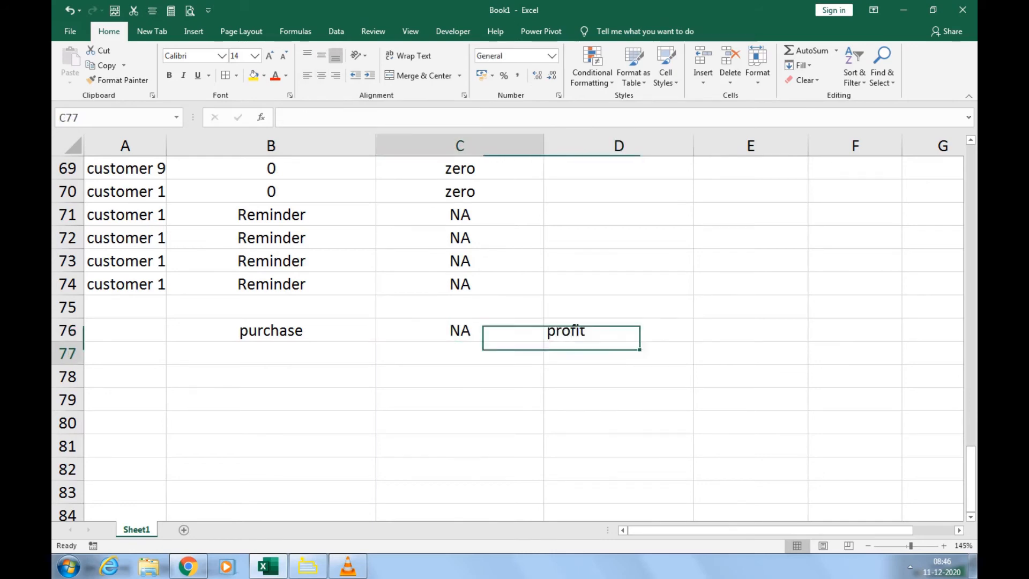
{"action": "key", "text": "Up"}
{"action": "key", "text": "Left"}
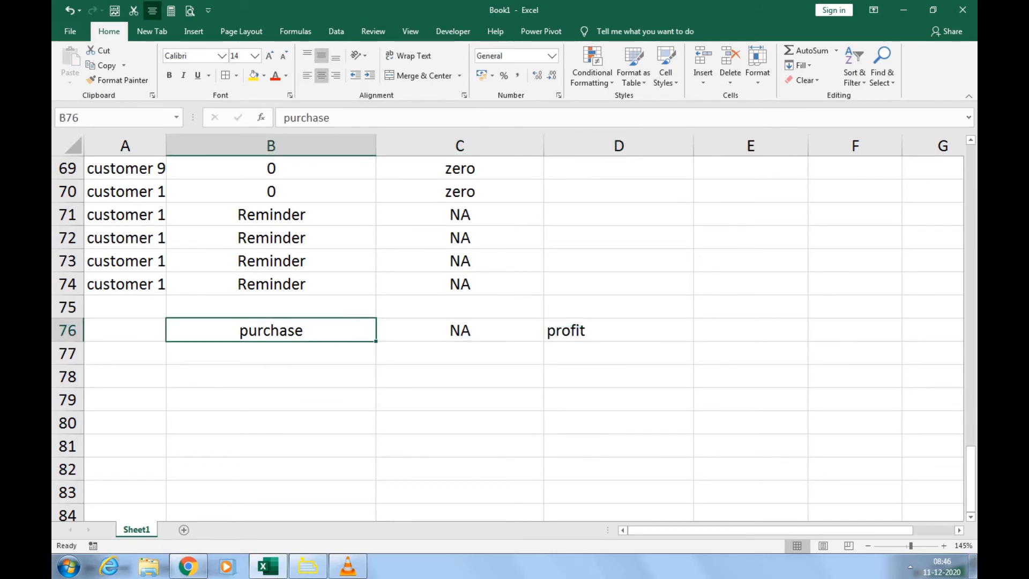
Reset the number format of B76:D84 to General
{"action": "key", "text": "shift+Right"}
{"action": "key", "text": "shift+Right"}
{"action": "key", "text": "shift+Down"}
{"action": "key", "text": "shift+Down"}
{"action": "key", "text": "shift+Down"}
{"action": "key", "text": "shift+Down"}
{"action": "key", "text": "shift+Down"}
{"action": "key", "text": "shift+Down"}
{"action": "key", "text": "shift+Down"}
{"action": "key", "text": "shift+Down"}
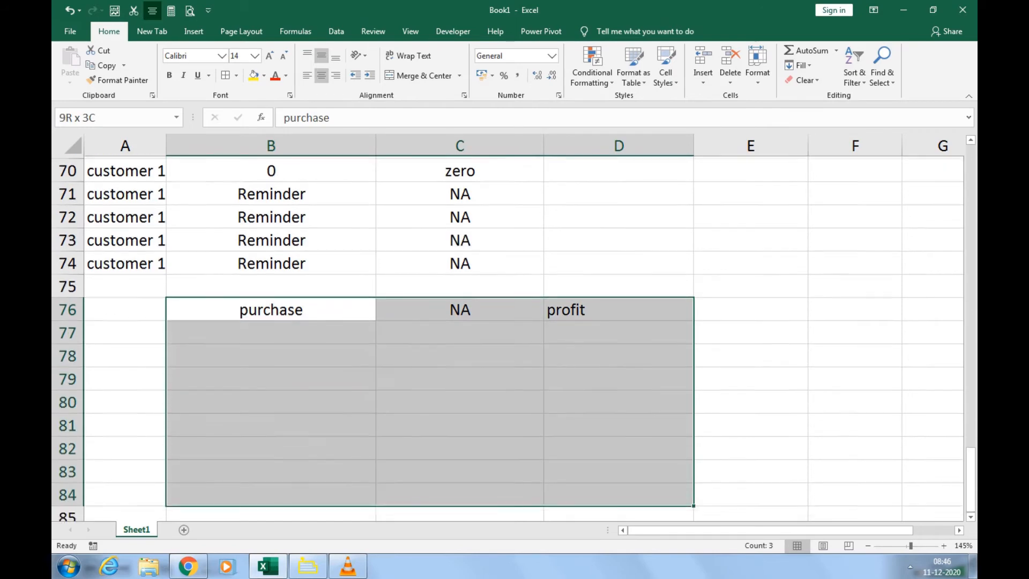
{"action": "left_click", "coordinate": [551, 56]}
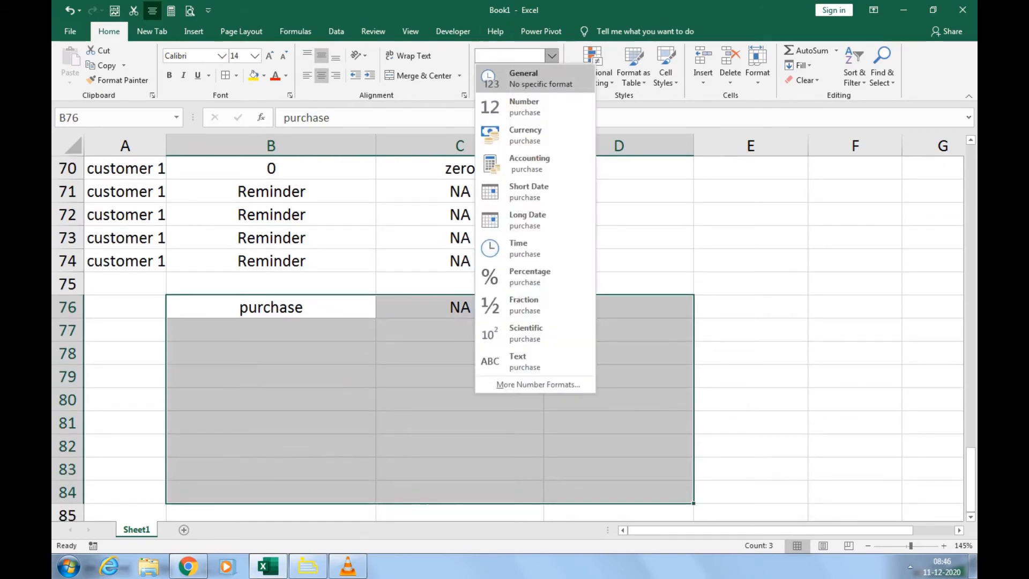
{"action": "left_click", "coordinate": [530, 78]}
Enter the purchase amounts 1500, 2500, 3500, 4500 and 6500 in B77:B81
{"action": "key", "text": "Down"}
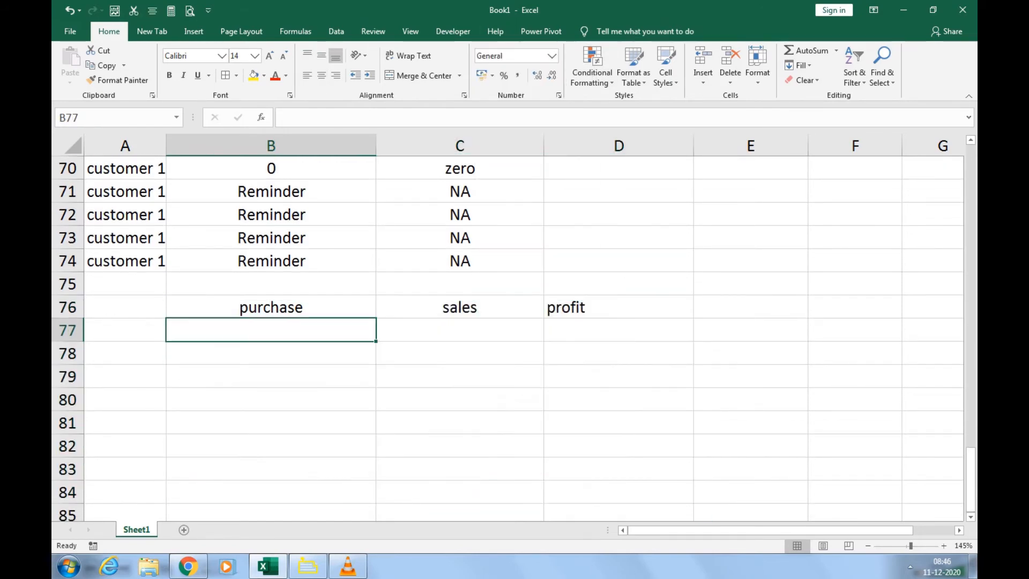
{"action": "type", "text": "150"}
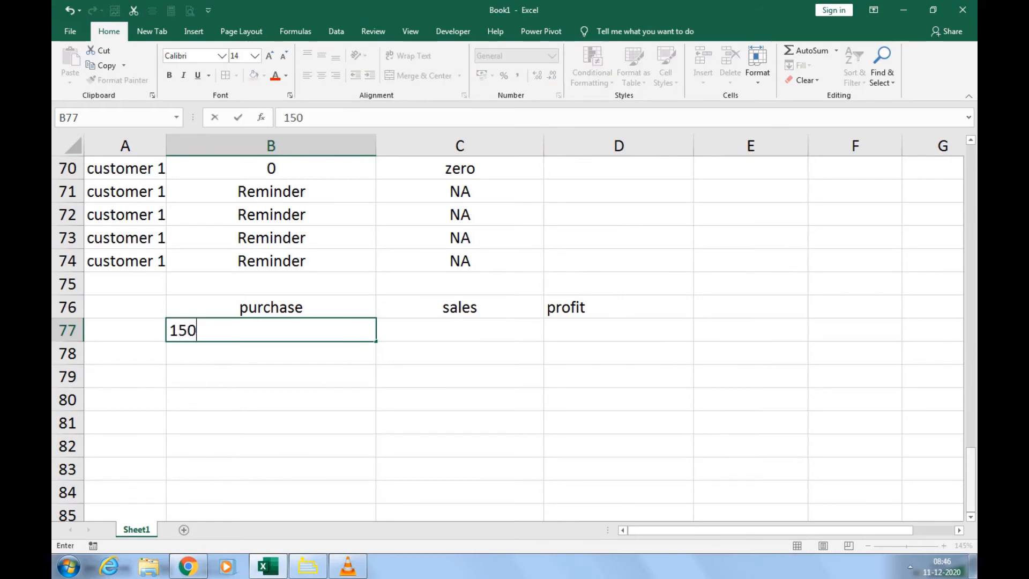
{"action": "type", "text": "0"}
{"action": "key", "text": "Return"}
{"action": "type", "text": "2500"}
{"action": "key", "text": "Return"}
{"action": "type", "text": "3500"}
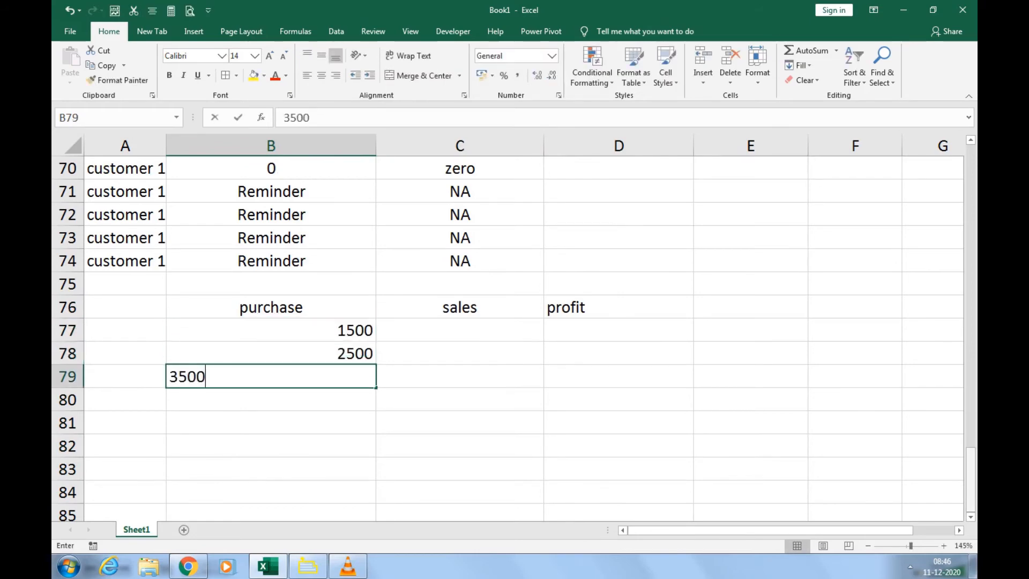
{"action": "key", "text": "Return"}
{"action": "type", "text": "4500"}
{"action": "key", "text": "Return"}
{"action": "type", "text": "6500"}
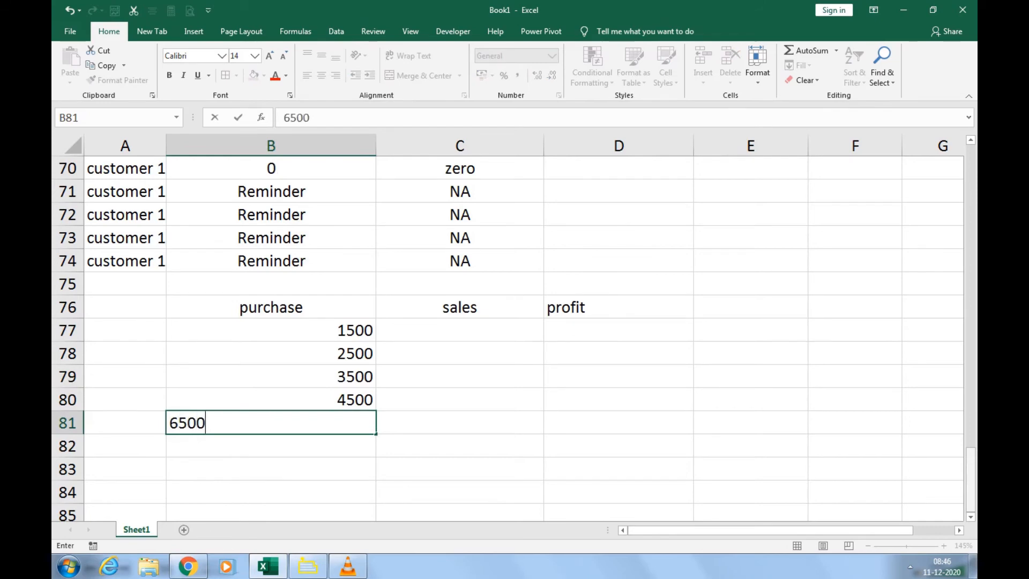
{"action": "key", "text": "Tab"}
Enter the sales amounts 5000, 4000, 3000, 2000 and 1000 in C77:C81
{"action": "key", "text": "Up"}
{"action": "key", "text": "Up"}
{"action": "key", "text": "Up"}
{"action": "key", "text": "Up"}
{"action": "type", "text": "50"}
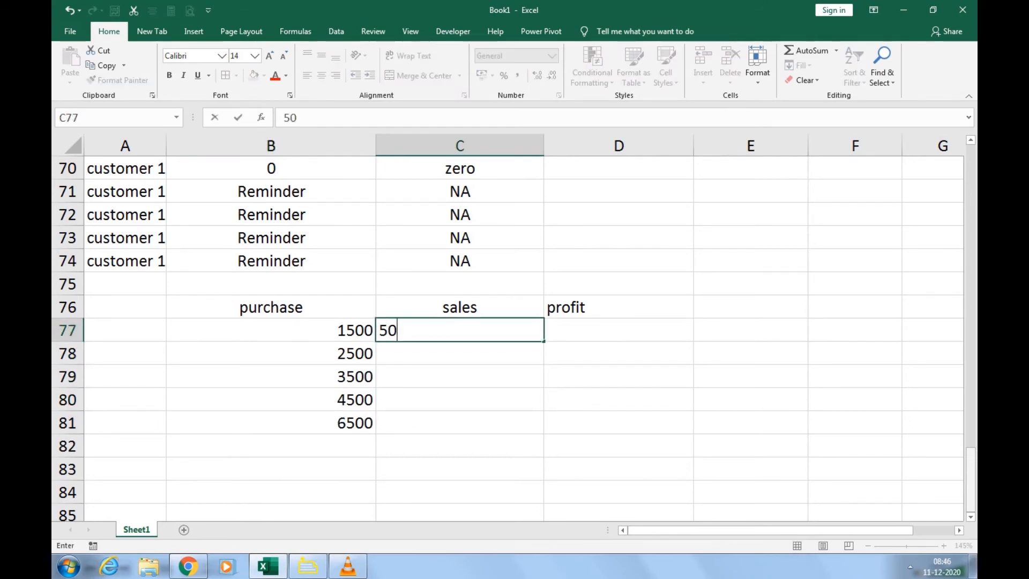
{"action": "type", "text": "00"}
{"action": "key", "text": "Return"}
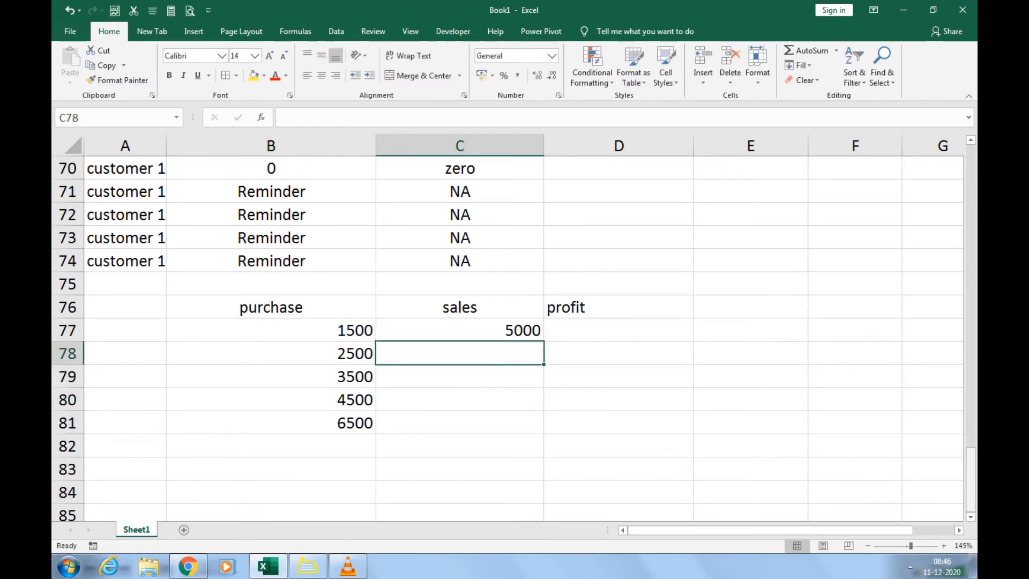
{"action": "type", "text": "4000"}
{"action": "key", "text": "Return"}
{"action": "type", "text": "3000"}
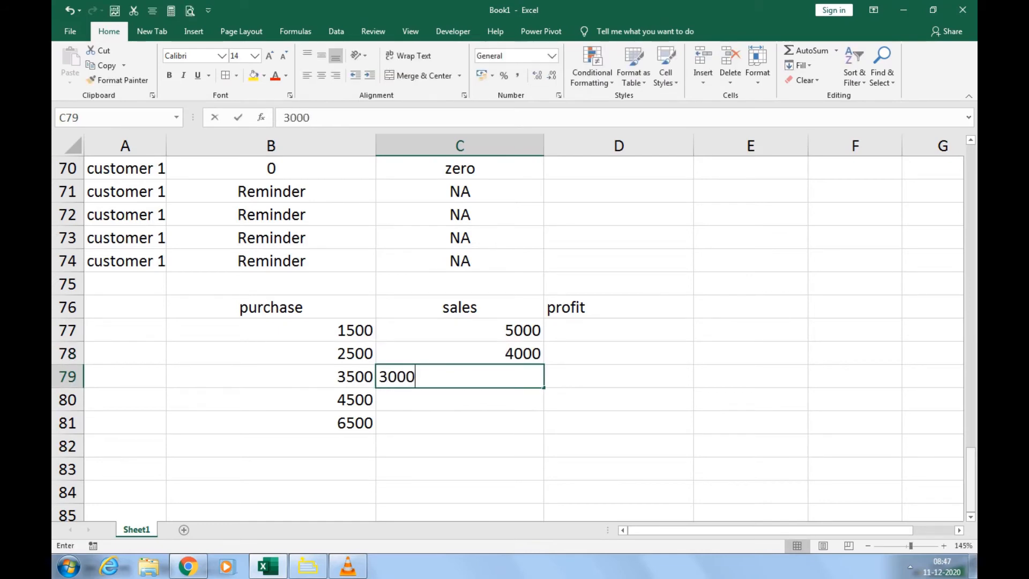
{"action": "key", "text": "Return"}
{"action": "type", "text": "2000"}
{"action": "key", "text": "Return"}
{"action": "type", "text": "1000"}
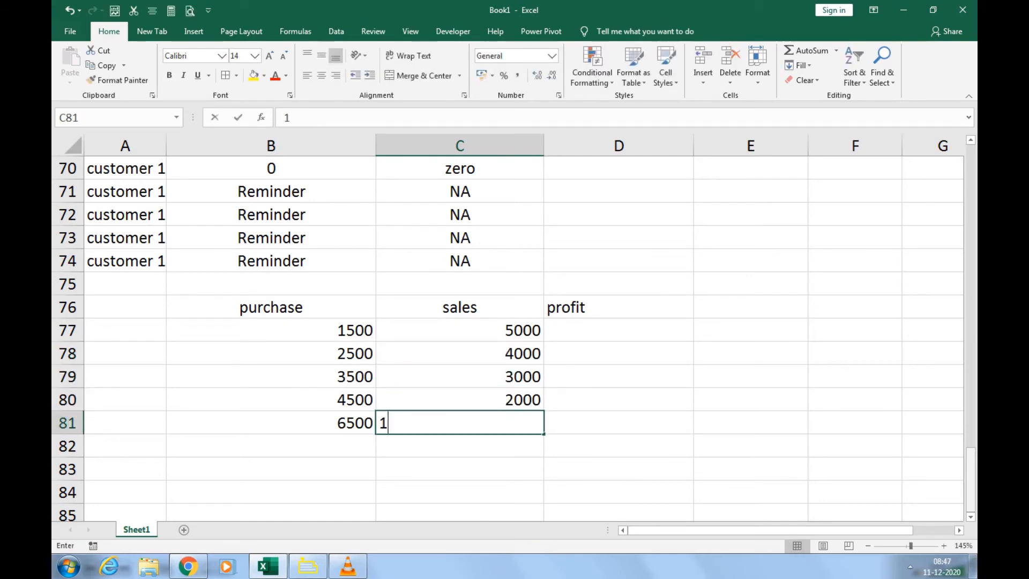
{"action": "key", "text": "Return"}
Calculate profit in D77 with =C77-B77 and fill the formula down to D81
{"action": "key", "text": "Up"}
{"action": "key", "text": "Up"}
{"action": "key", "text": "Up"}
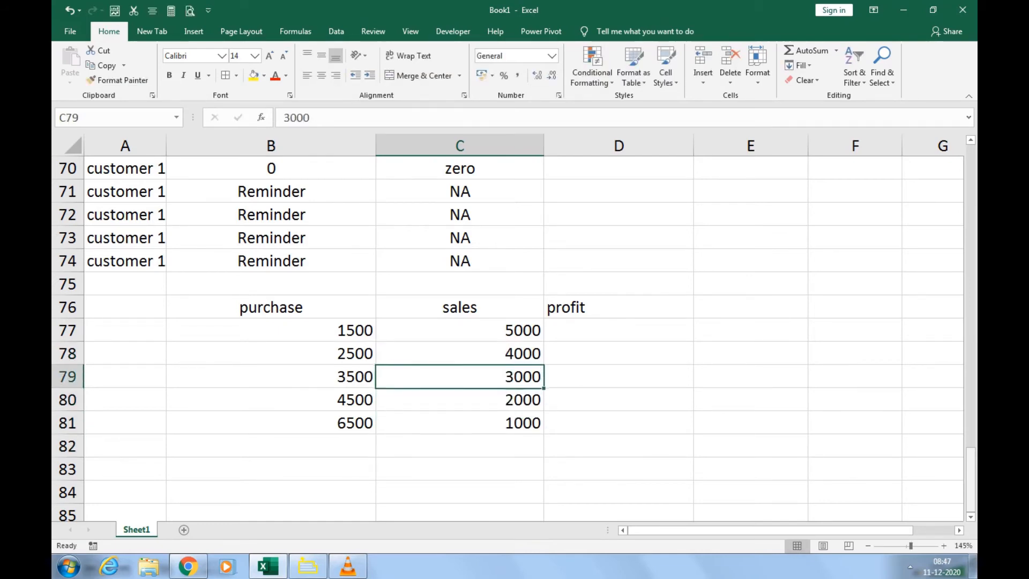
{"action": "key", "text": "Up"}
{"action": "key", "text": "Right"}
{"action": "key", "text": "Up"}
{"action": "type", "text": "="}
{"action": "key", "text": "Left"}
{"action": "type", "text": "-"}
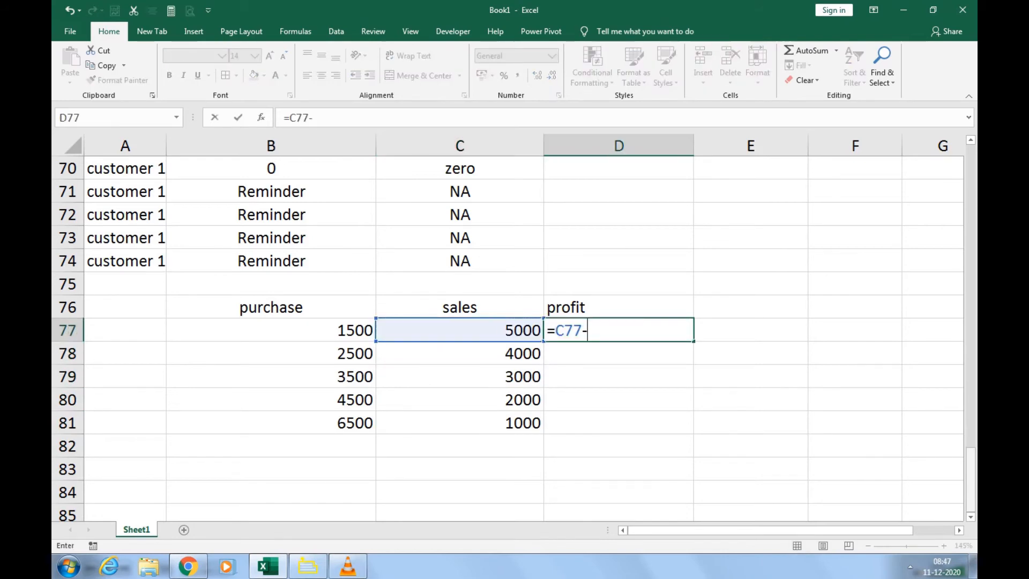
{"action": "key", "text": "Left"}
{"action": "key", "text": "Left"}
{"action": "key", "text": "Return"}
{"action": "left_click_drag", "start_coordinate": [618, 330], "coordinate": [618, 423]}
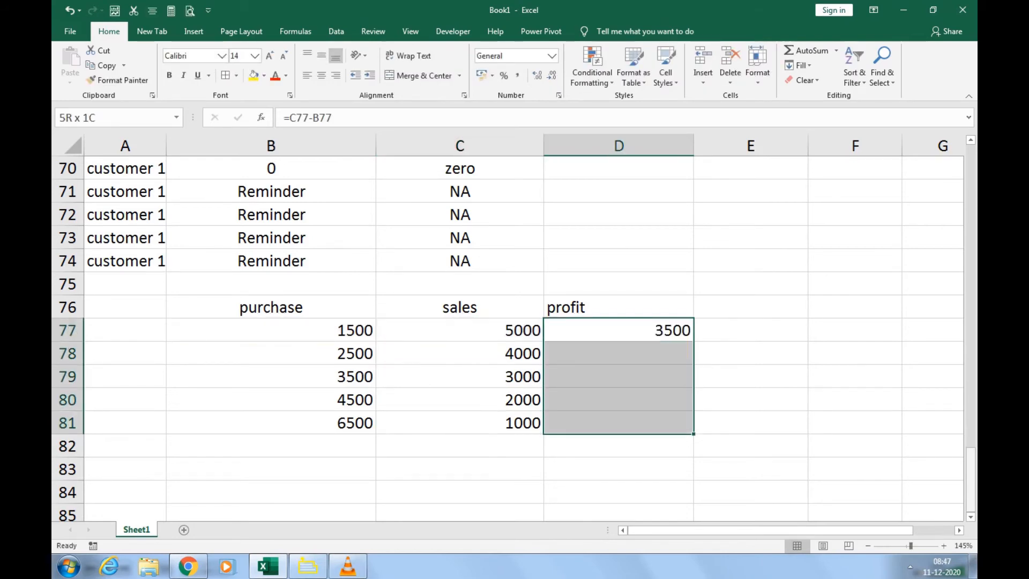
{"action": "key", "text": "ctrl+d"}
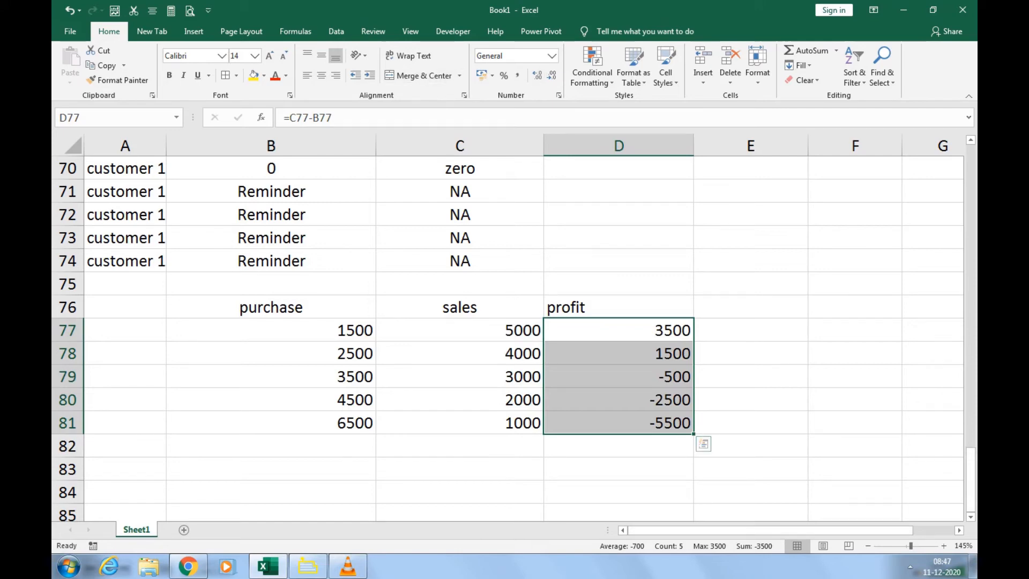
Enter the same sales-minus-purchase formula, =C77-B77, in E77
{"action": "left_click", "coordinate": [750, 330]}
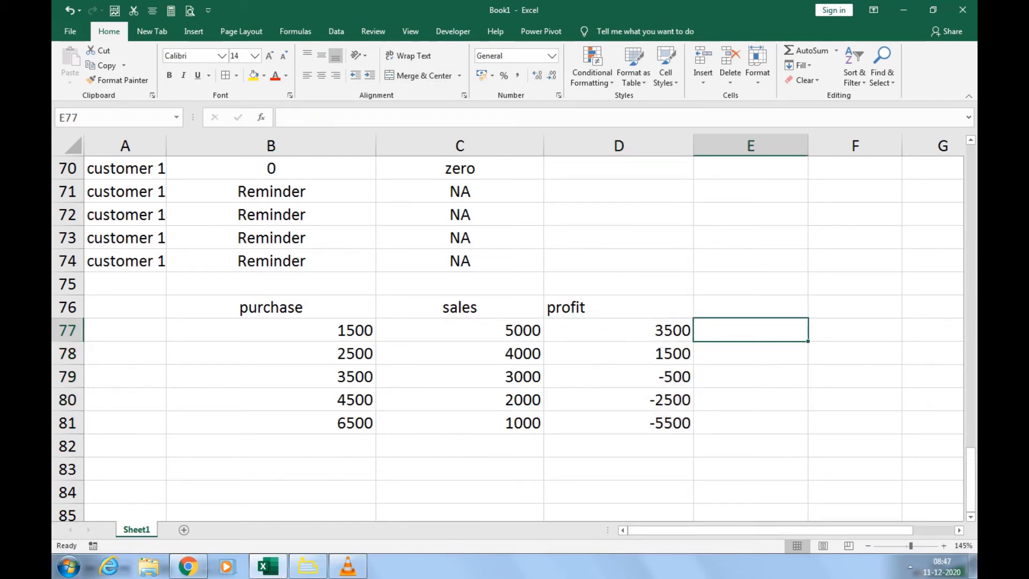
{"action": "type", "text": "="}
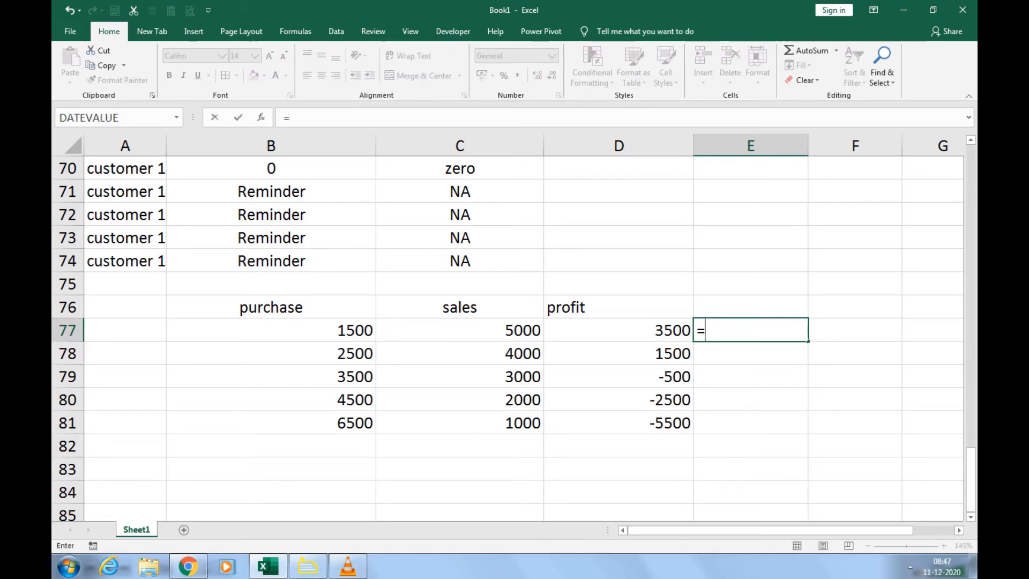
{"action": "key", "text": "Escape"}
{"action": "type", "text": "="}
{"action": "key", "text": "Left"}
{"action": "key", "text": "Left"}
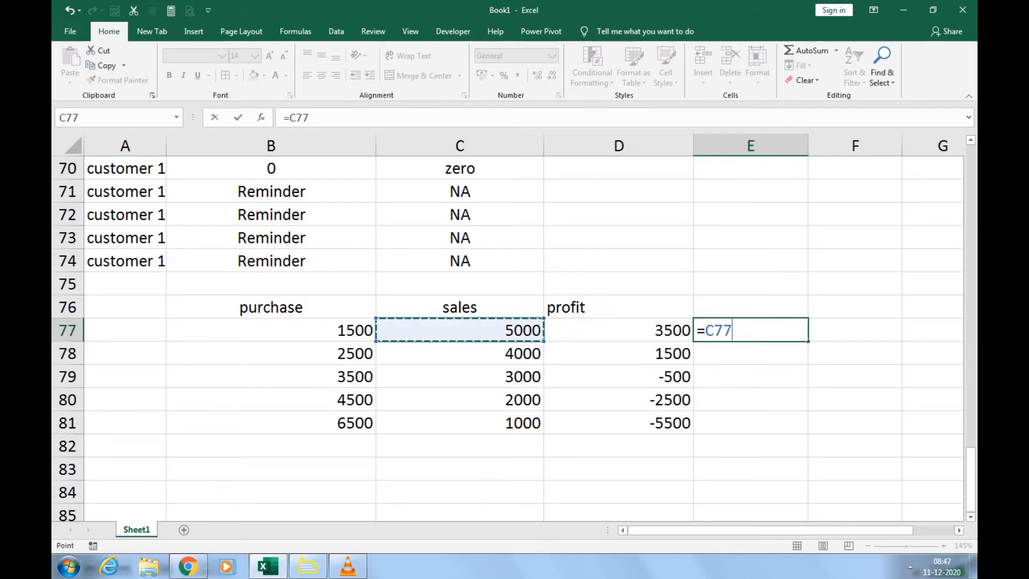
{"action": "type", "text": "-"}
{"action": "key", "text": "Left"}
{"action": "key", "text": "Left"}
{"action": "key", "text": "Left"}
{"action": "key", "text": "Return"}
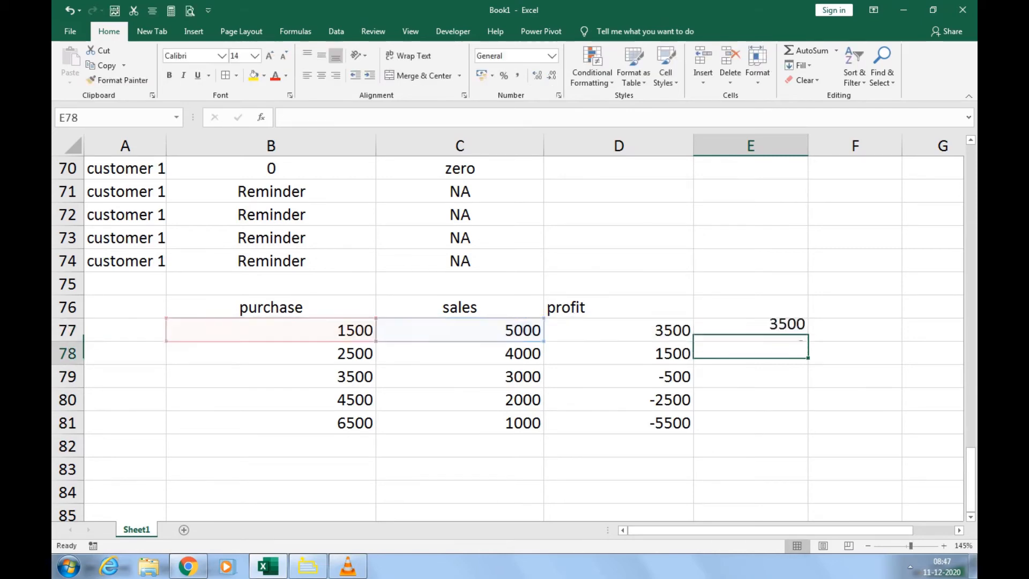
Fill the formula in E77 down through E81
{"action": "key", "text": "Up"}
{"action": "key", "text": "shift+Down"}
{"action": "key", "text": "shift+Down"}
{"action": "key", "text": "shift+Down"}
{"action": "key", "text": "shift+Down"}
{"action": "key", "text": "ctrl+d"}
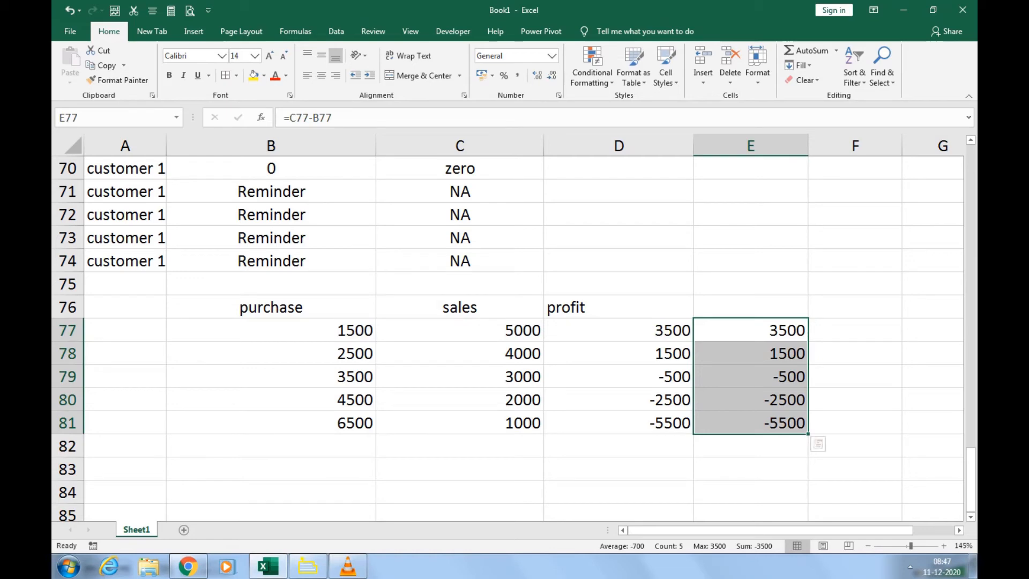
{"action": "key", "text": "Left"}
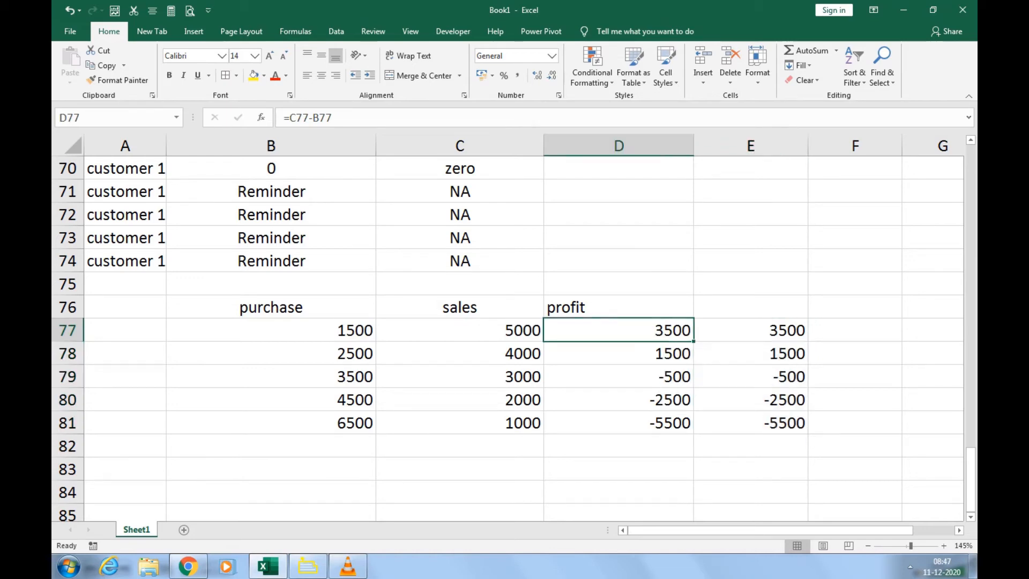
{"action": "key", "text": "shift+Down"}
{"action": "key", "text": "shift+Down"}
{"action": "key", "text": "shift+Down"}
{"action": "key", "text": "shift+Down"}
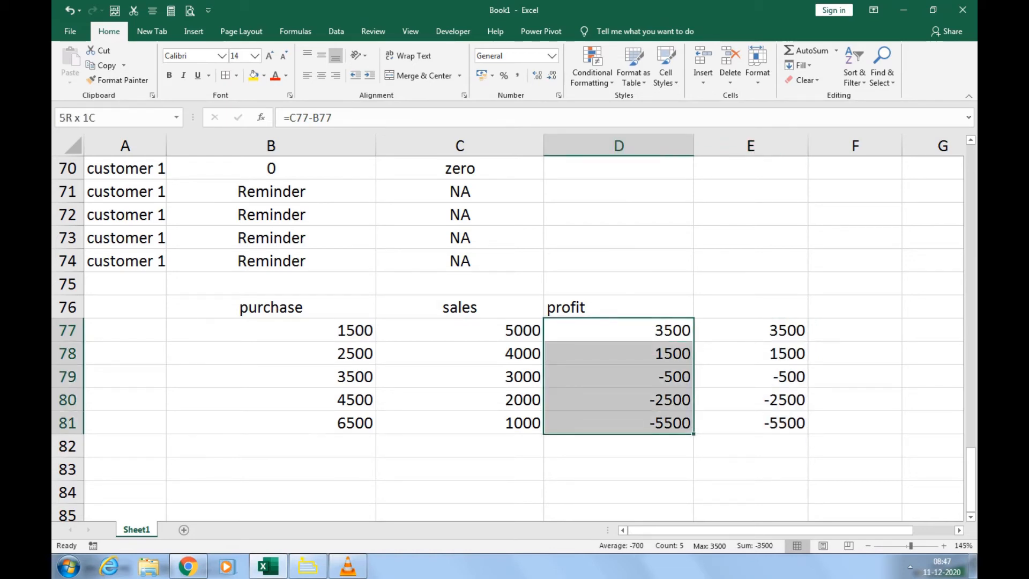
Apply the custom number format "Profit";"loss" to the formula results in E77:E81
{"action": "key", "text": "Right"}
{"action": "key", "text": "shift+Down"}
{"action": "key", "text": "shift+Down"}
{"action": "key", "text": "shift+Down"}
{"action": "key", "text": "shift+Down"}
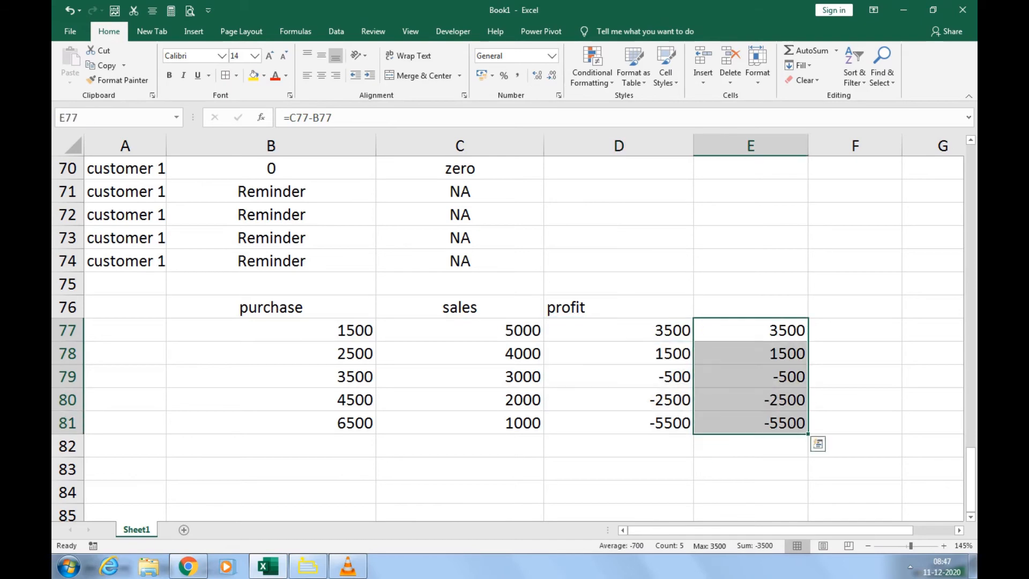
{"action": "key", "text": "ctrl+1"}
{"action": "left_click", "coordinate": [542, 340]}
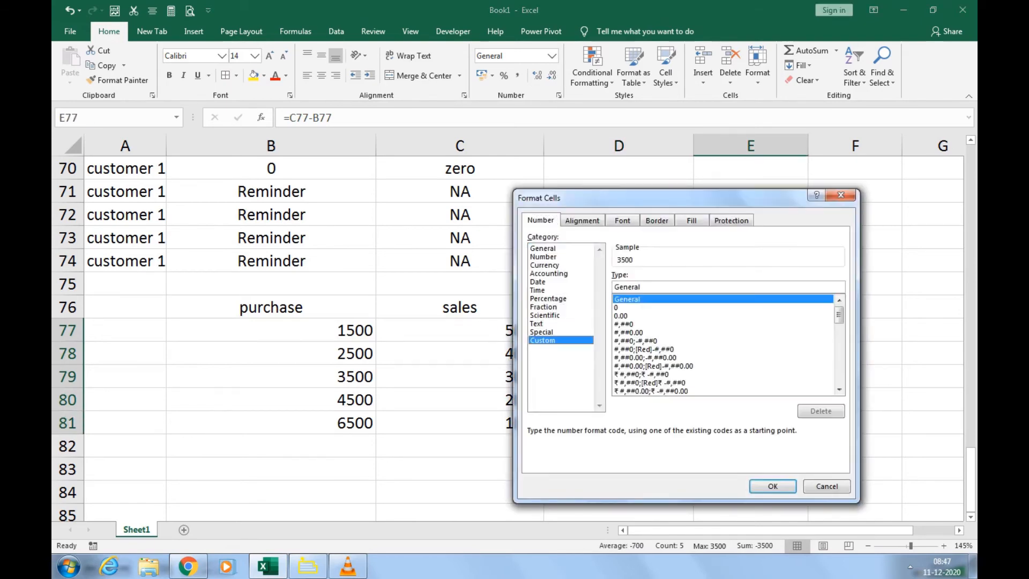
{"action": "left_click_drag", "start_coordinate": [654, 198], "coordinate": [419, 252]}
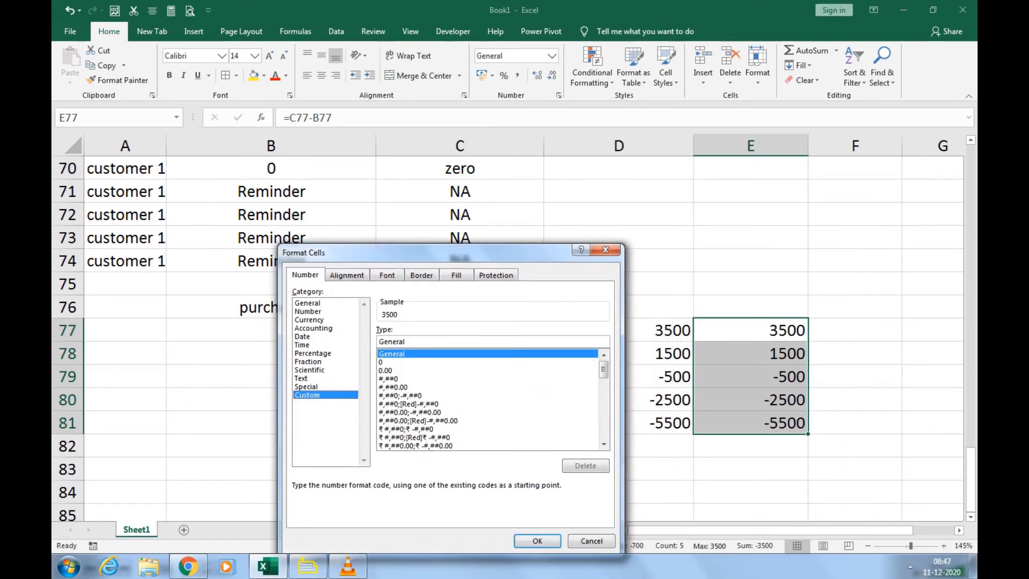
{"action": "key", "text": "Tab"}
{"action": "type", "text": "\""}
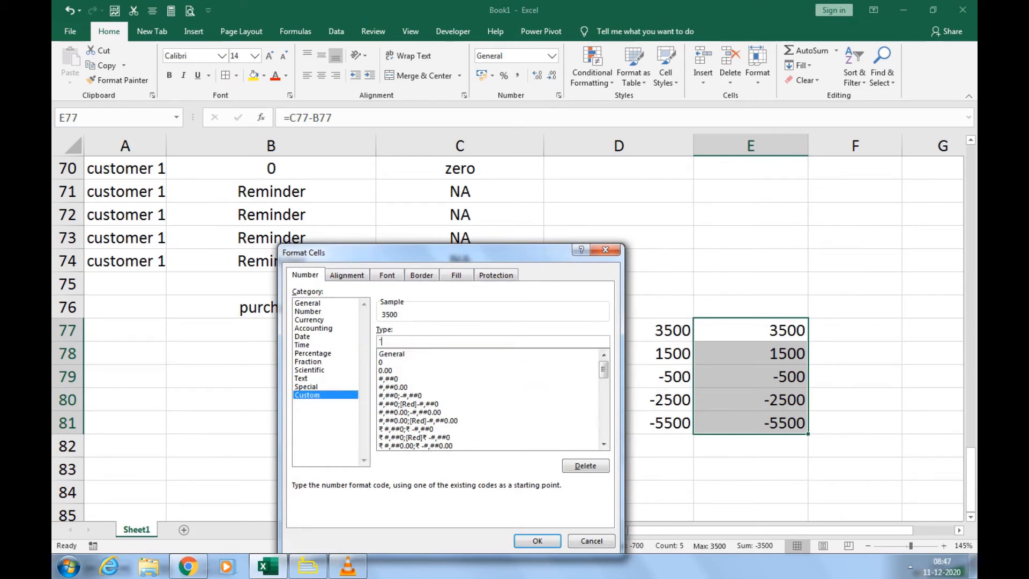
{"action": "type", "text": "Profit\""}
{"action": "type", "text": ";\"loss\""}
{"action": "key", "text": "Return"}
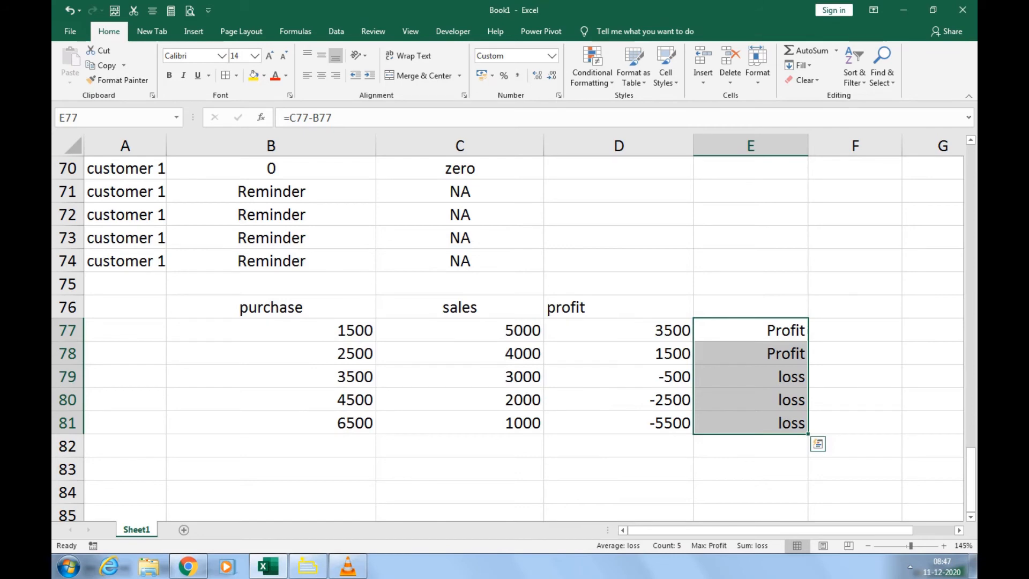
Narrow the profit column D slightly
{"action": "left_click", "coordinate": [750, 423]}
{"action": "left_click_drag", "start_coordinate": [749, 330], "coordinate": [750, 423]}
{"action": "left_click_drag", "start_coordinate": [618, 330], "coordinate": [618, 423]}
{"action": "left_click_drag", "start_coordinate": [693, 146], "coordinate": [661, 145]}
Compare the formatted results in E77:E81 with the plain profit amount and formula in D77
{"action": "left_click_drag", "start_coordinate": [718, 330], "coordinate": [719, 423]}
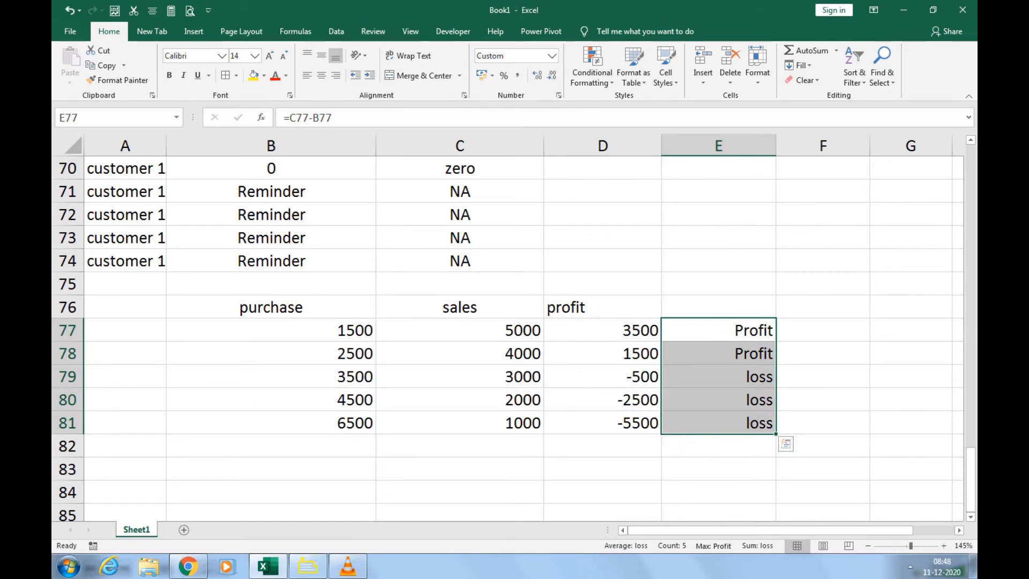
{"action": "left_click", "coordinate": [602, 330]}
{"action": "left_click_drag", "start_coordinate": [718, 330], "coordinate": [718, 422]}
{"action": "left_click", "coordinate": [718, 330]}
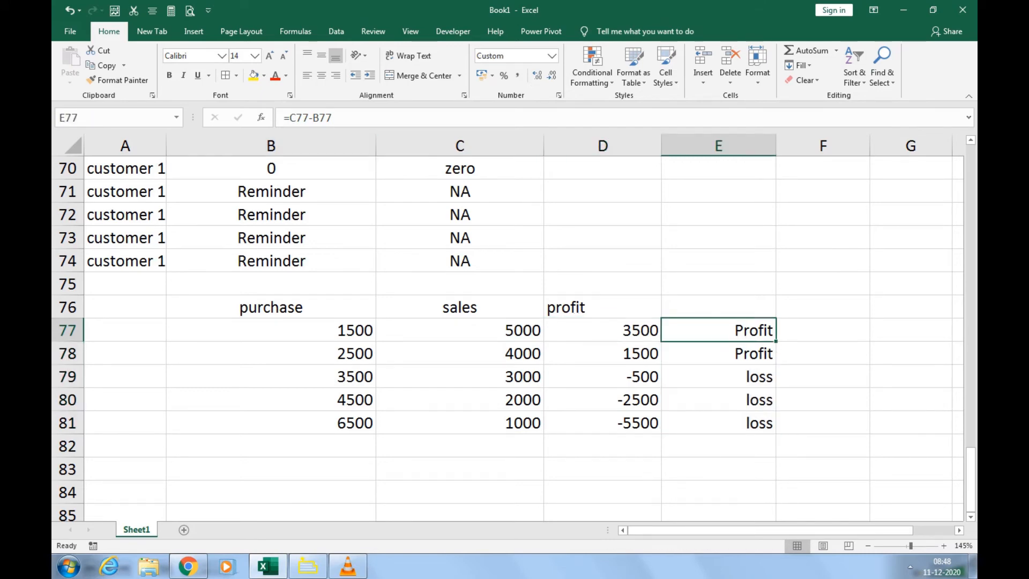
{"action": "left_click", "coordinate": [602, 330]}
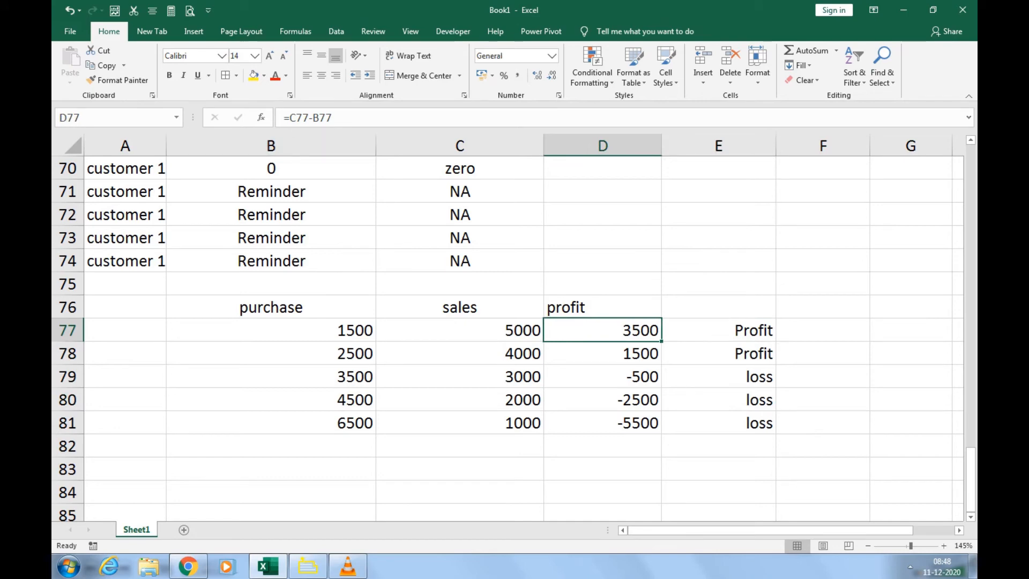
{"action": "left_click", "coordinate": [718, 330]}
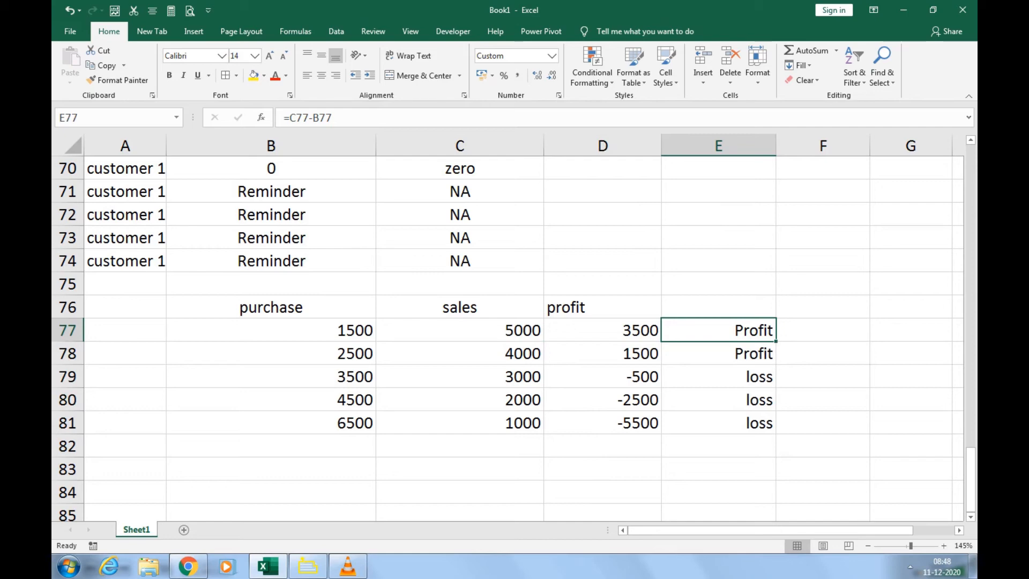
{"action": "scroll", "coordinate": [507, 337], "scroll_direction": "down", "scroll_amount": 2}
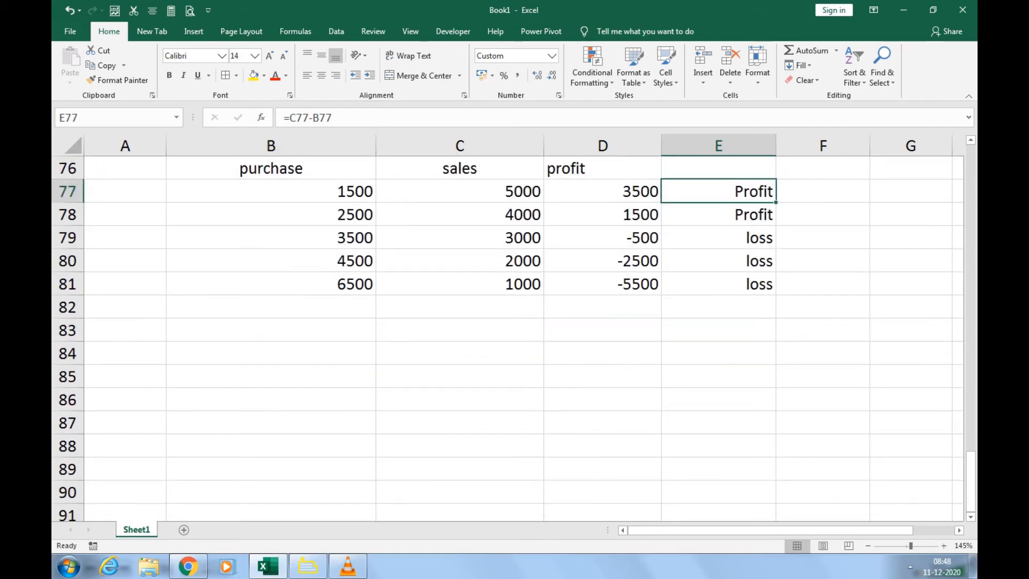
{"action": "scroll", "coordinate": [506, 338], "scroll_direction": "down", "scroll_amount": 1}
{"action": "left_click", "coordinate": [271, 284]}
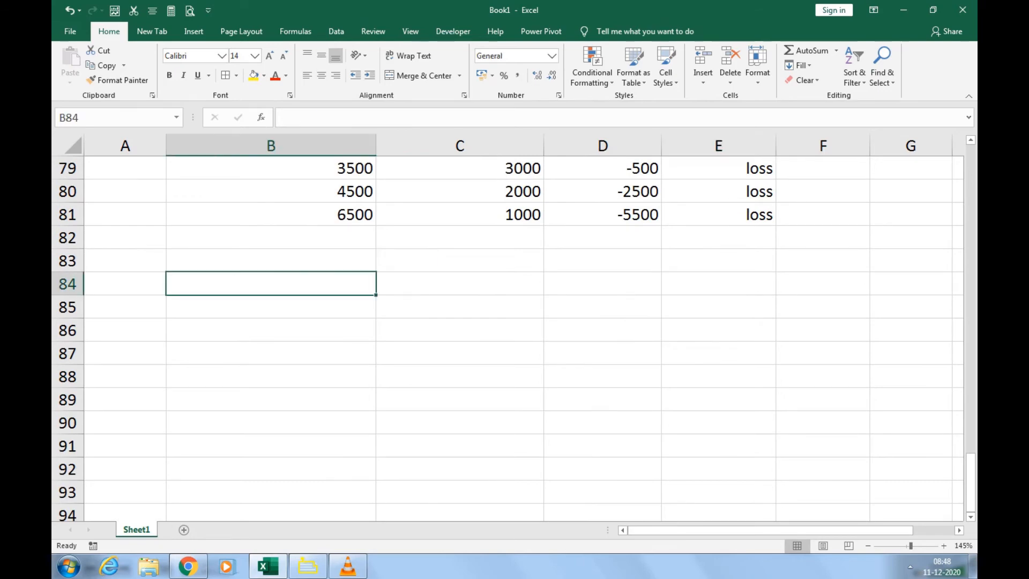
{"action": "scroll", "coordinate": [270, 283], "scroll_direction": "down", "scroll_amount": 1}
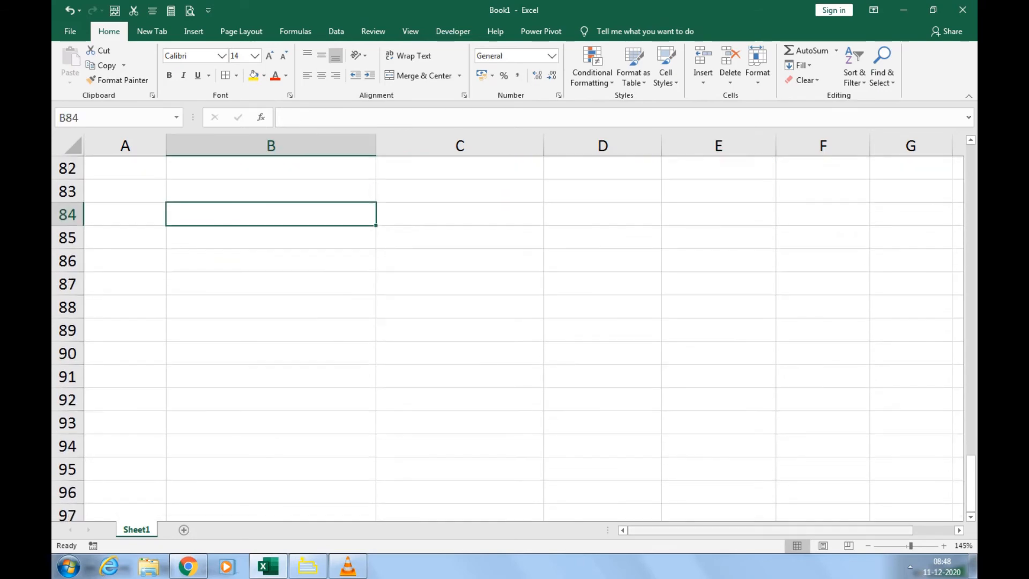
{"action": "left_click_drag", "start_coordinate": [729, 530], "coordinate": [770, 530]}
{"action": "scroll", "coordinate": [515, 338], "scroll_direction": "up", "scroll_amount": 15}
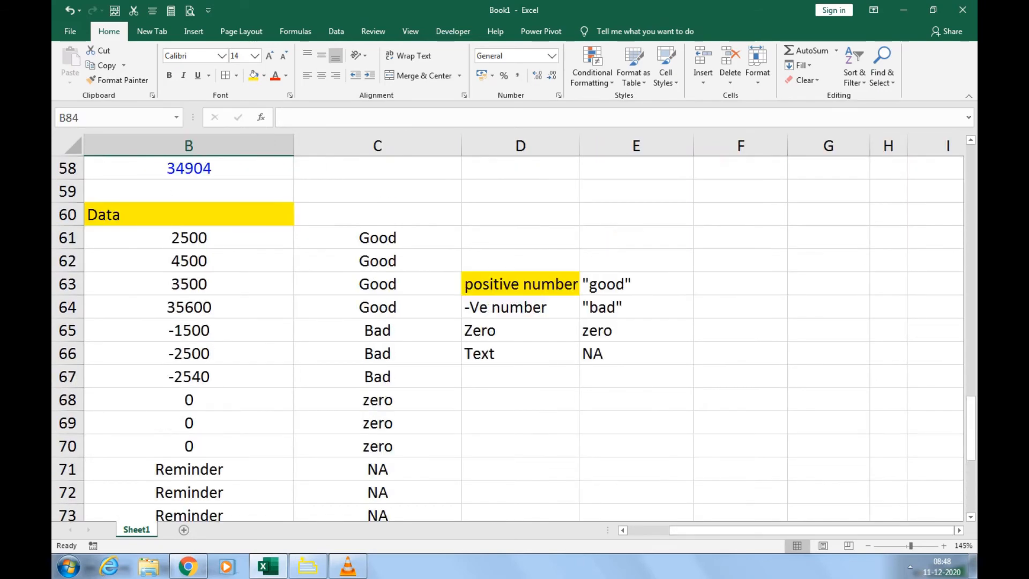
{"action": "scroll", "coordinate": [514, 337], "scroll_direction": "right", "scroll_amount": 4}
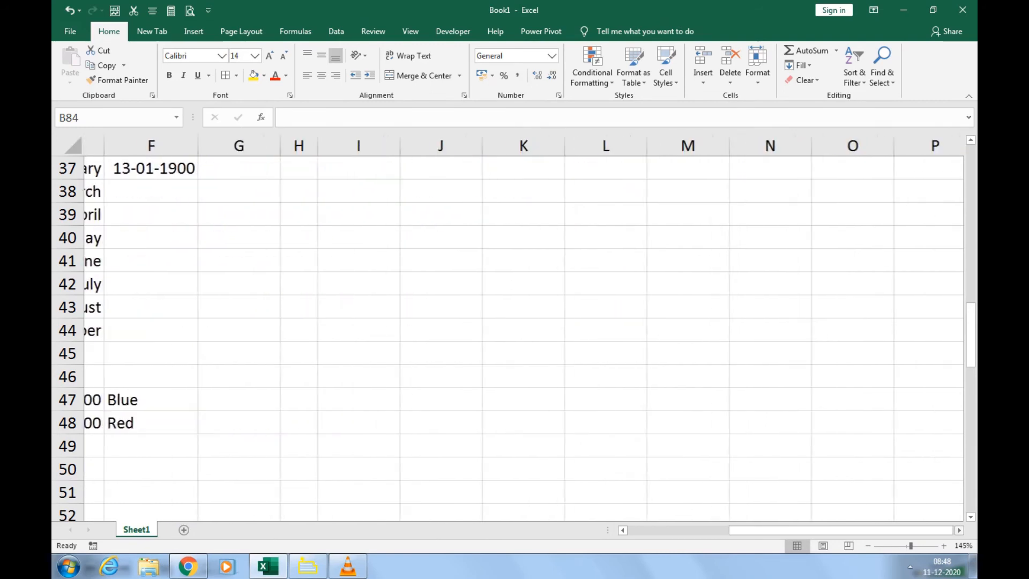
Enter the heading MNC in cell I38
{"action": "left_click", "coordinate": [338, 192]}
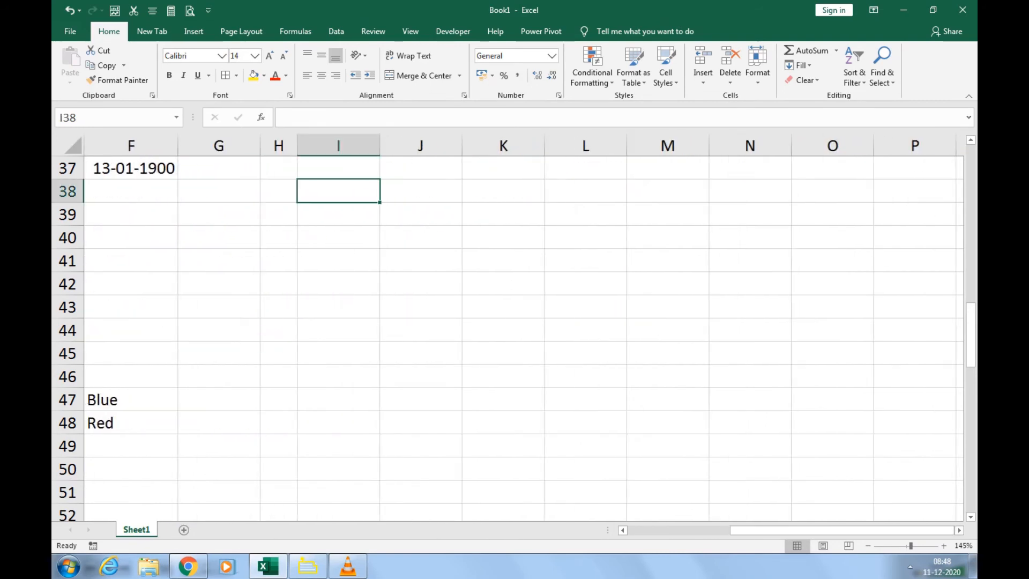
{"action": "type", "text": "MNC"}
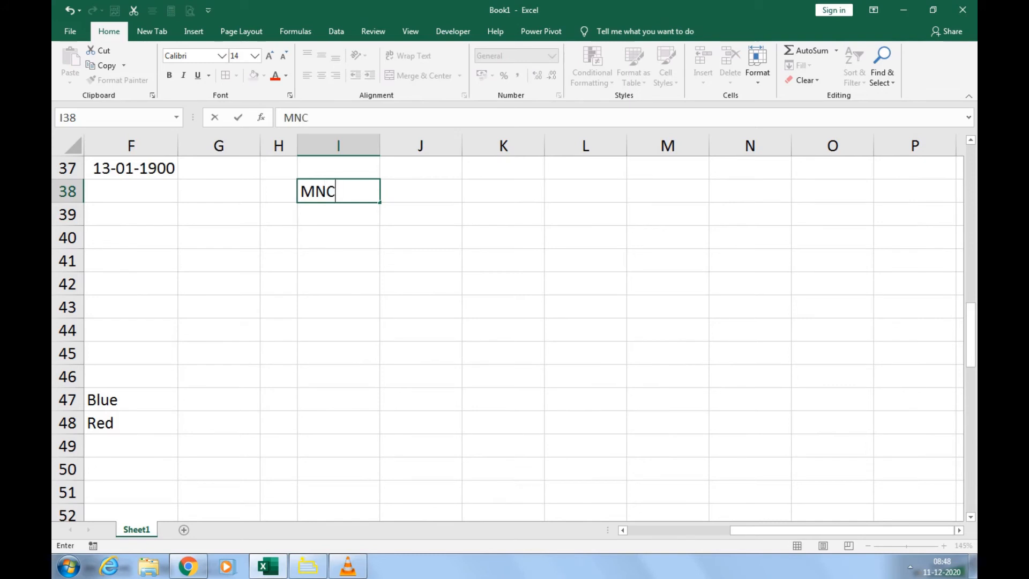
{"action": "key", "text": "Return"}
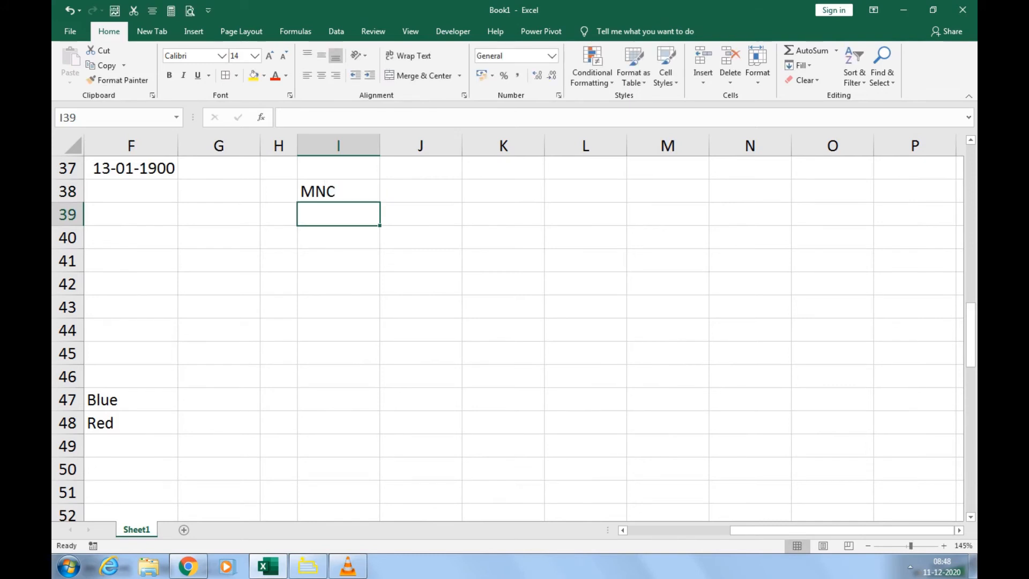
Insert today's date in J38 and change its day so the cell holds 01-12-2020
{"action": "left_click", "coordinate": [420, 191]}
{"action": "key", "text": "ctrl+semicolon"}
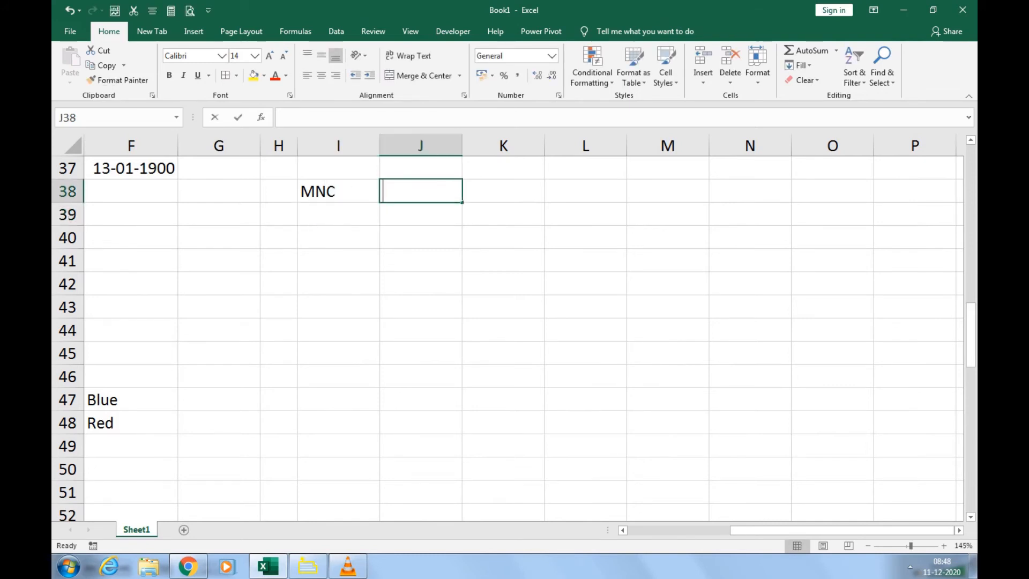
{"action": "key", "text": "Return"}
{"action": "left_click", "coordinate": [426, 191]}
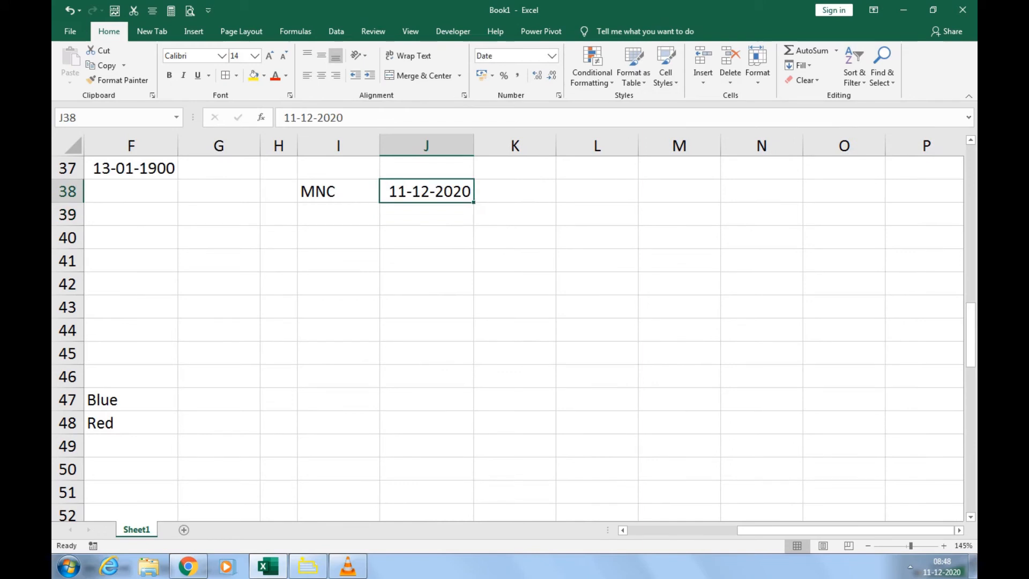
{"action": "left_click", "coordinate": [290, 117]}
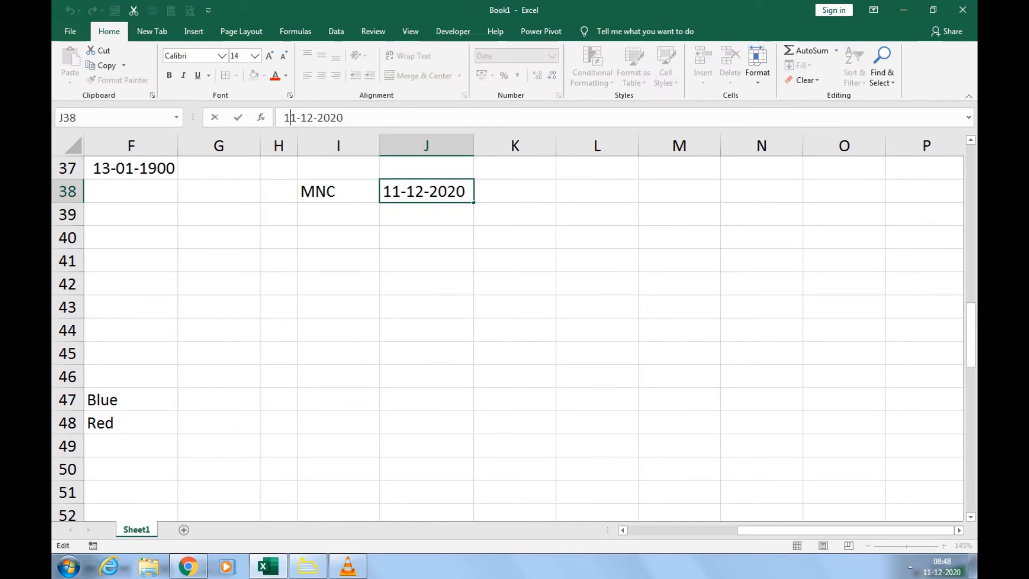
{"action": "key", "text": "BackSpace"}
{"action": "type", "text": "0"}
{"action": "key", "text": "Return"}
Fill the date series from J38 across to S38, ending at 10-12-2020, and autofit the widths of those columns
{"action": "left_click", "coordinate": [426, 191]}
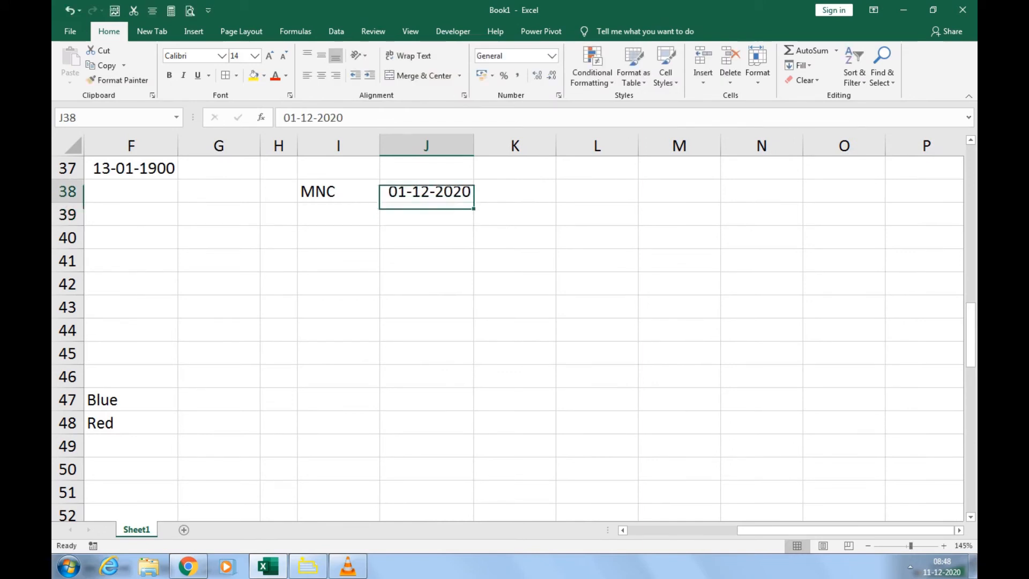
{"action": "left_click_drag", "start_coordinate": [474, 202], "coordinate": [640, 201]}
{"action": "left_click_drag", "start_coordinate": [776, 202], "coordinate": [825, 202]}
{"action": "left_click_drag", "start_coordinate": [836, 530], "coordinate": [811, 530]}
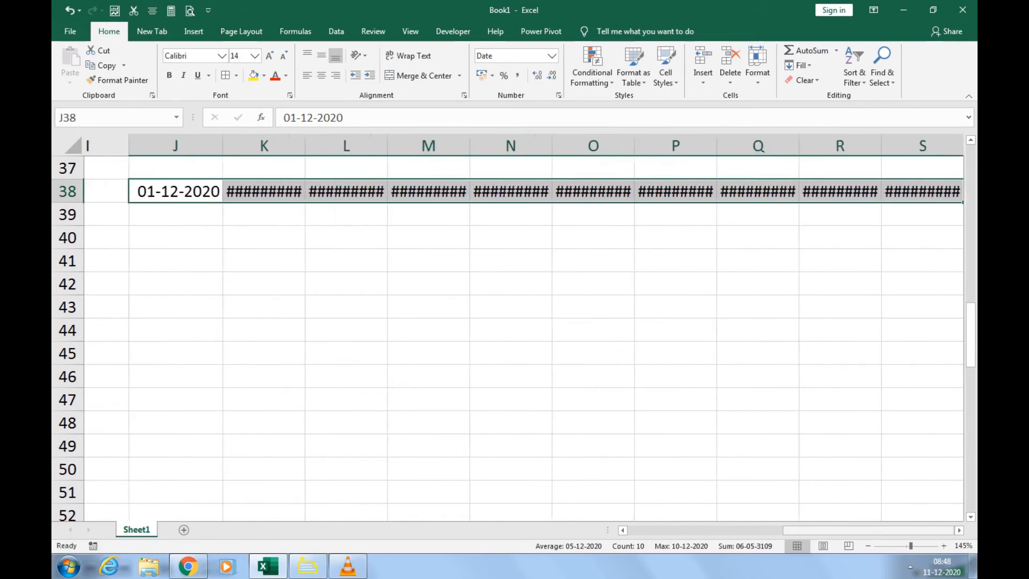
{"action": "key", "text": "alt"}
{"action": "key", "text": "h"}
{"action": "key", "text": "o"}
{"action": "key", "text": "i"}
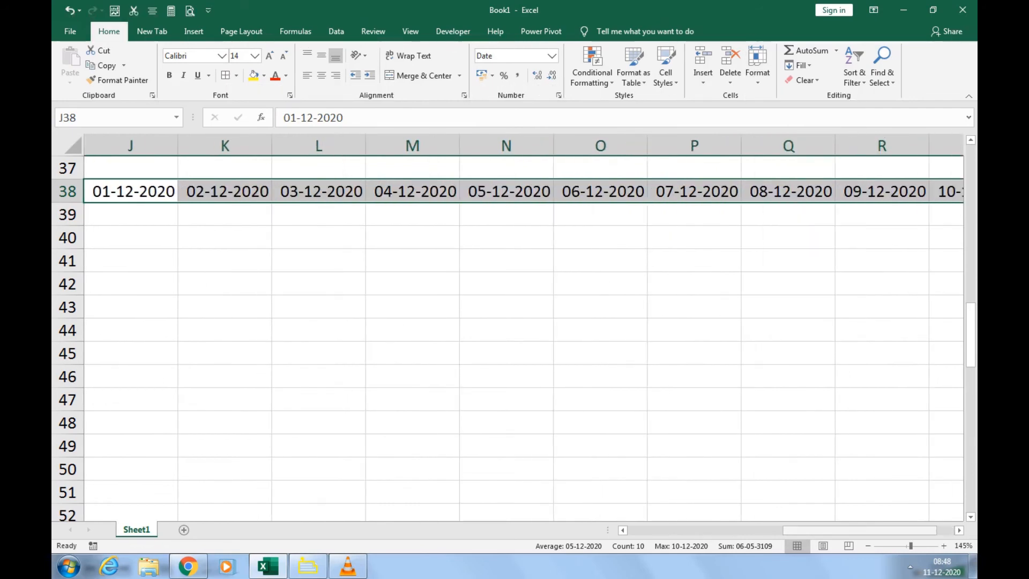
Enter two surnames in I39 and I40 beneath the MNC heading
{"action": "scroll", "coordinate": [508, 327], "scroll_direction": "down", "scroll_amount": 1, "text": "ctrl"}
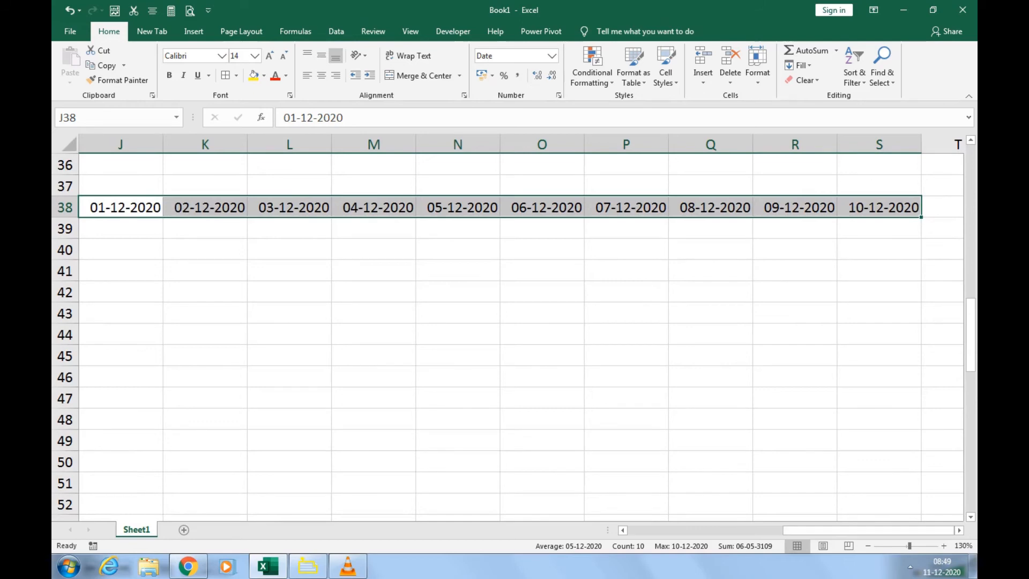
{"action": "left_click_drag", "start_coordinate": [867, 530], "coordinate": [849, 530]}
{"action": "scroll", "coordinate": [514, 336], "scroll_direction": "down", "scroll_amount": 1}
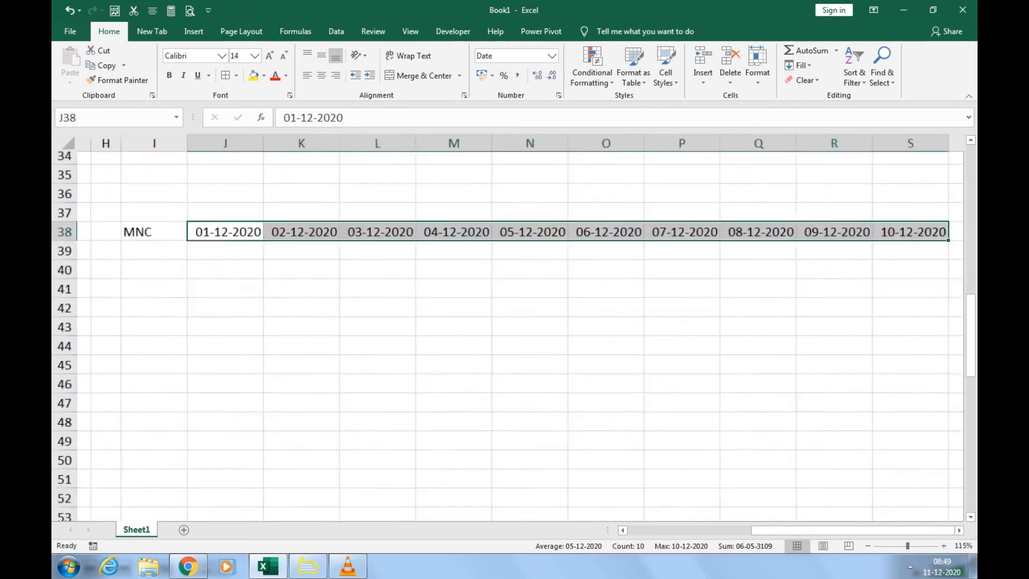
{"action": "left_click", "coordinate": [138, 235]}
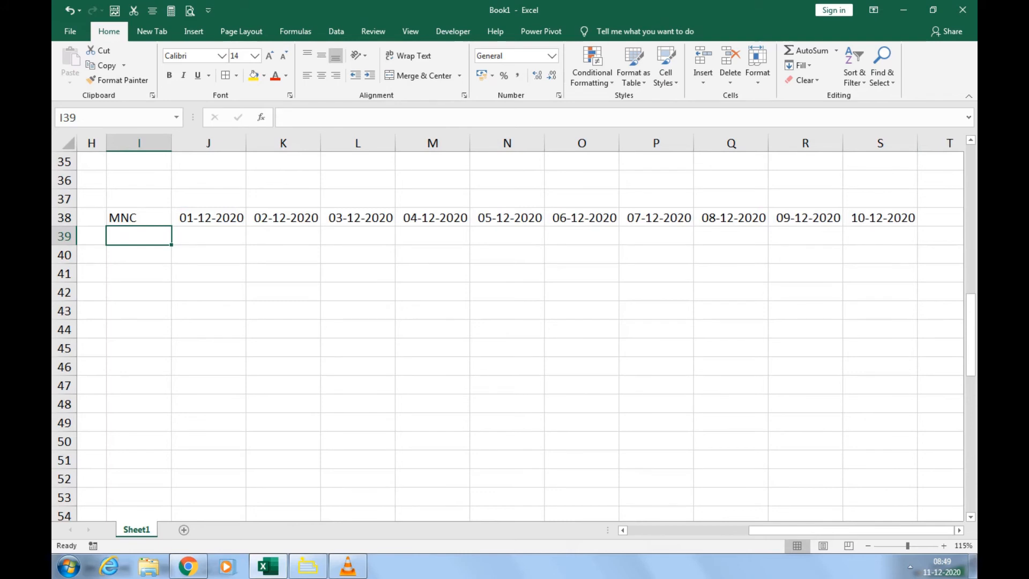
{"action": "type", "text": "Waghmare"}
{"action": "key", "text": "Return"}
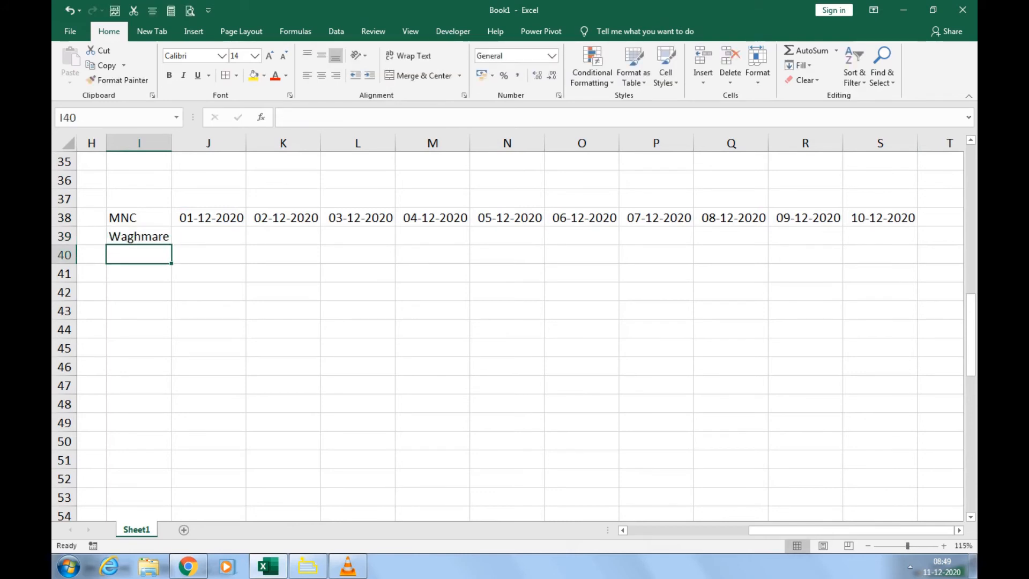
{"action": "type", "text": "Goh"}
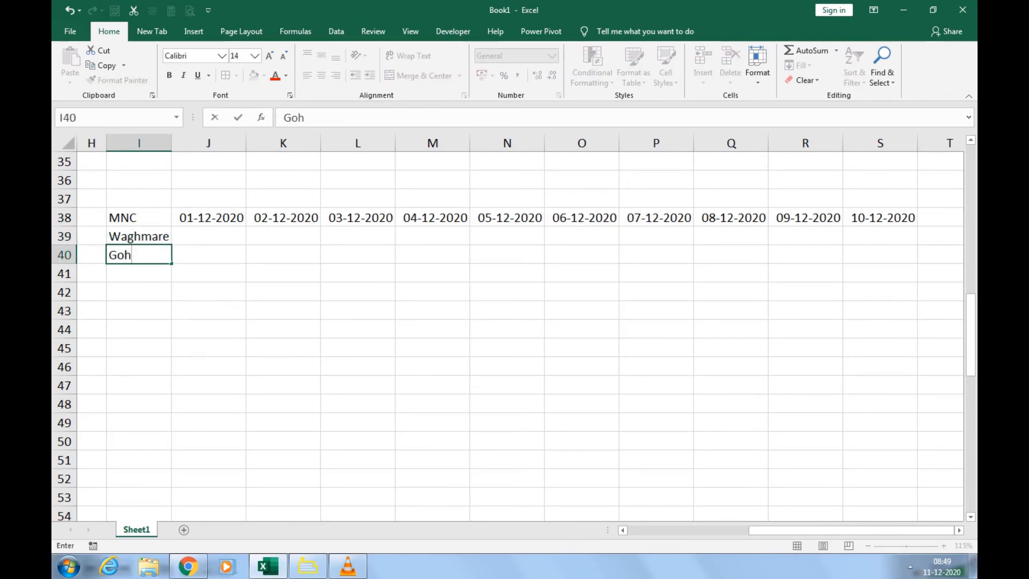
{"action": "key", "text": "BackSpace"}
{"action": "key", "text": "BackSpace"}
{"action": "type", "text": "horpa"}
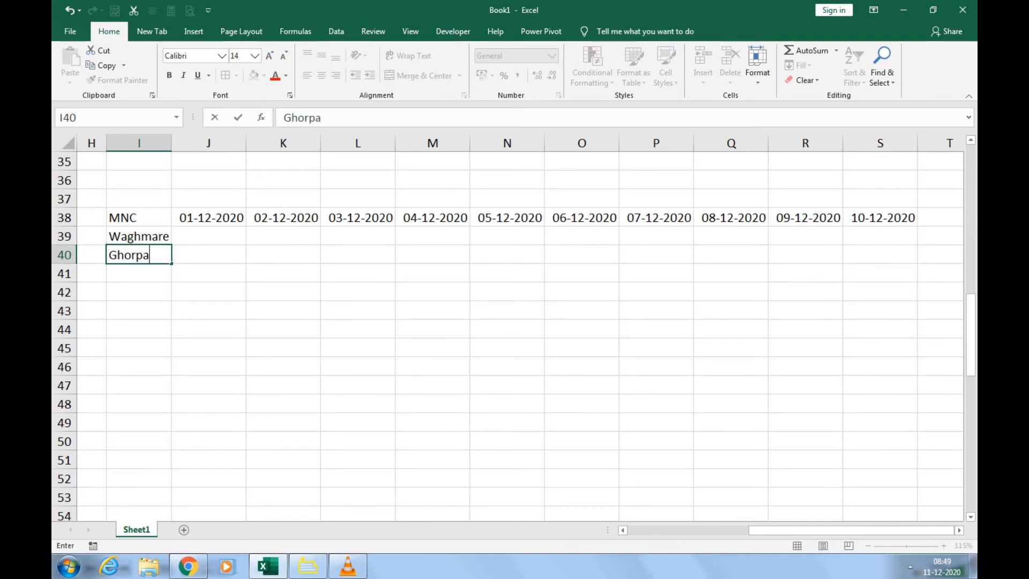
{"action": "type", "text": "de"}
{"action": "key", "text": "Return"}
Continue the list under the MNC heading with four first names in I41:I44
{"action": "type", "text": "sumit"}
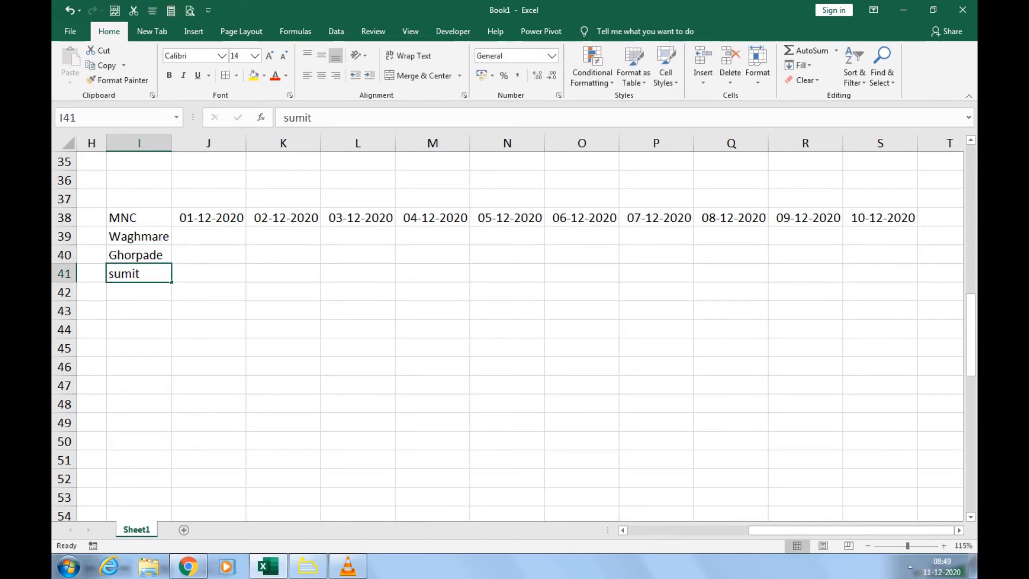
{"action": "key", "text": "Return"}
{"action": "type", "text": "sunita"}
{"action": "key", "text": "Return"}
{"action": "type", "text": "s"}
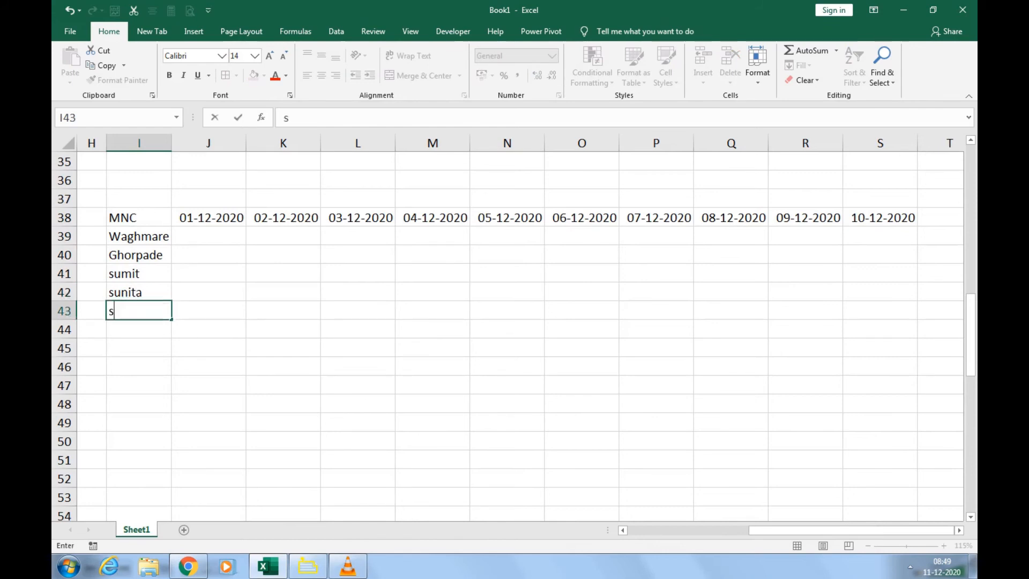
{"action": "type", "text": "angeeta"}
{"action": "key", "text": "Return"}
{"action": "type", "text": "salman"}
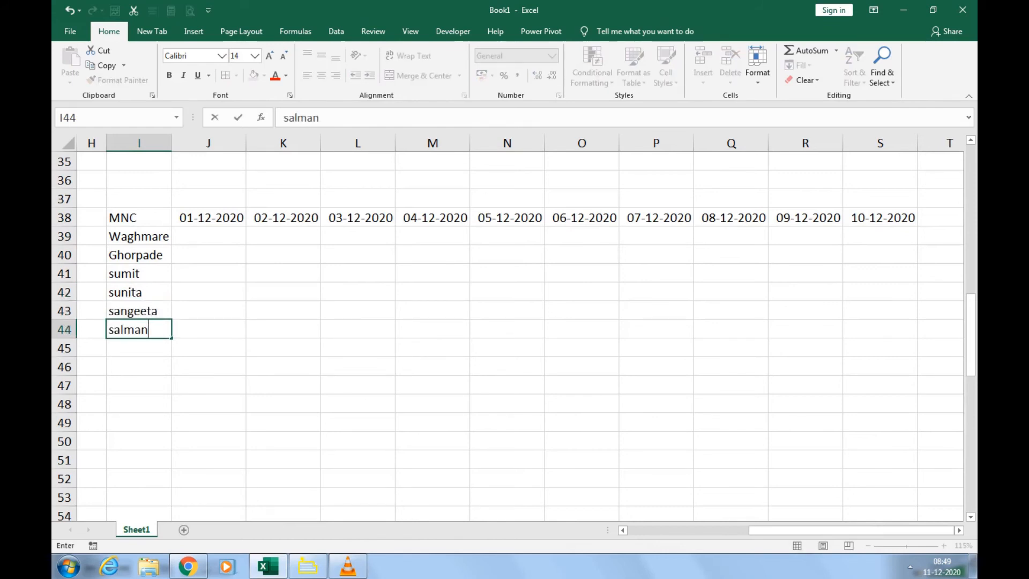
{"action": "key", "text": "Return"}
Enter the times 10:20, 9:20 and 11:00 in J39:J41 for the first three people under 01-12-2020
{"action": "key", "text": "Right"}
{"action": "key", "text": "ctrl+Up"}
{"action": "key", "text": "Down"}
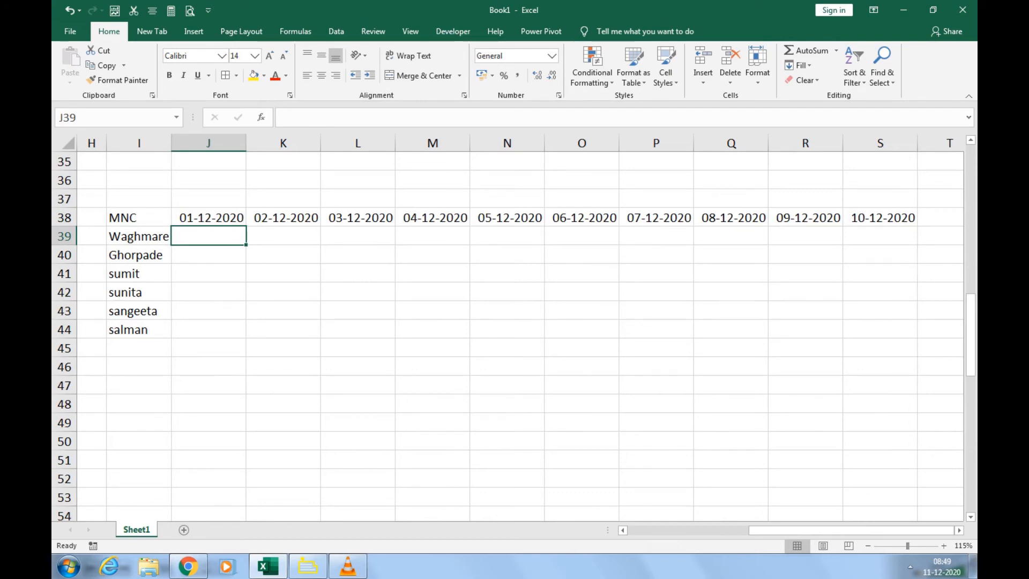
{"action": "mouse_move", "coordinate": [973, 566]}
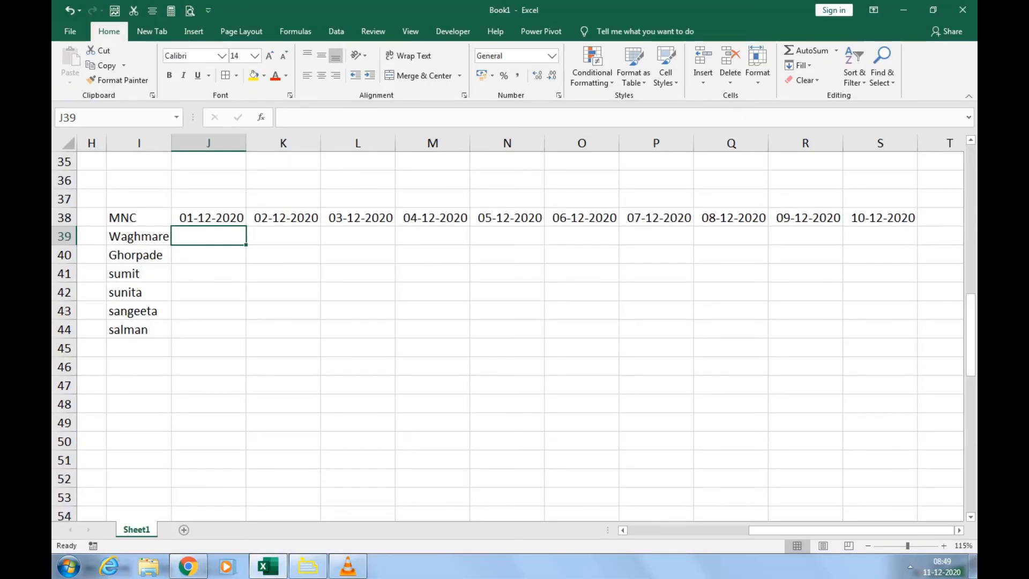
{"action": "type", "text": "10"}
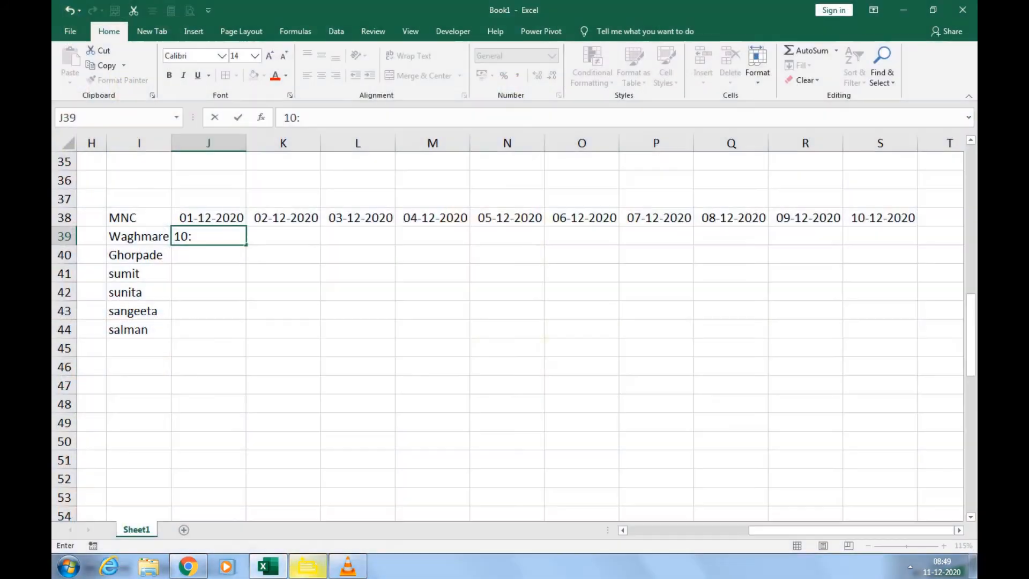
{"action": "type", "text": ":20"}
{"action": "key", "text": "Return"}
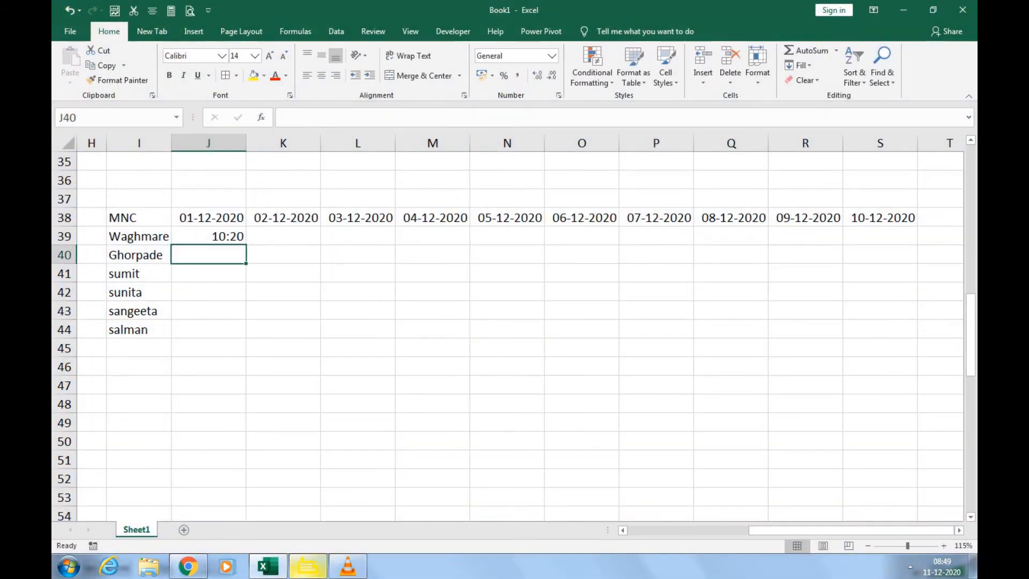
{"action": "type", "text": "9:20"}
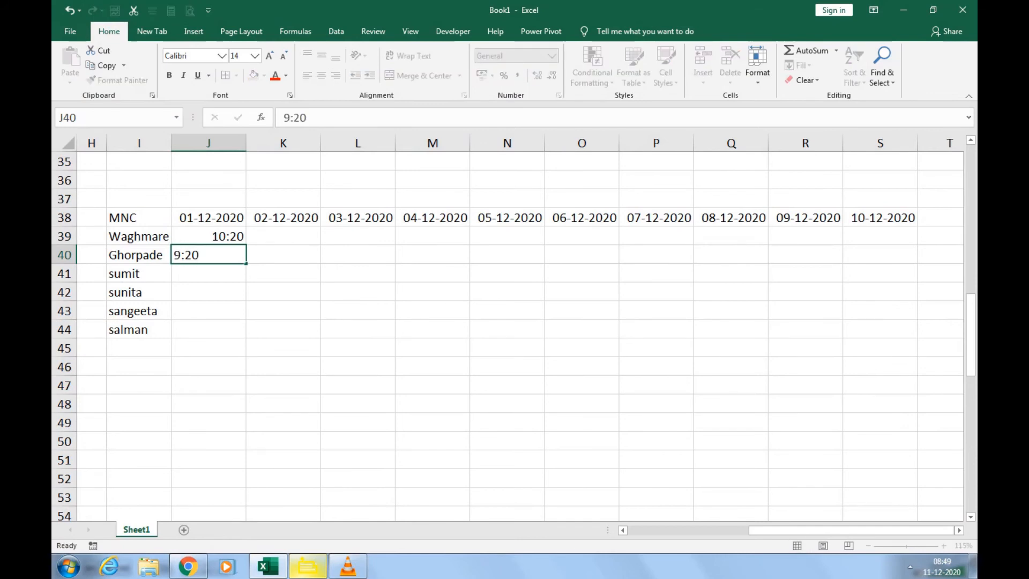
{"action": "key", "text": "Return"}
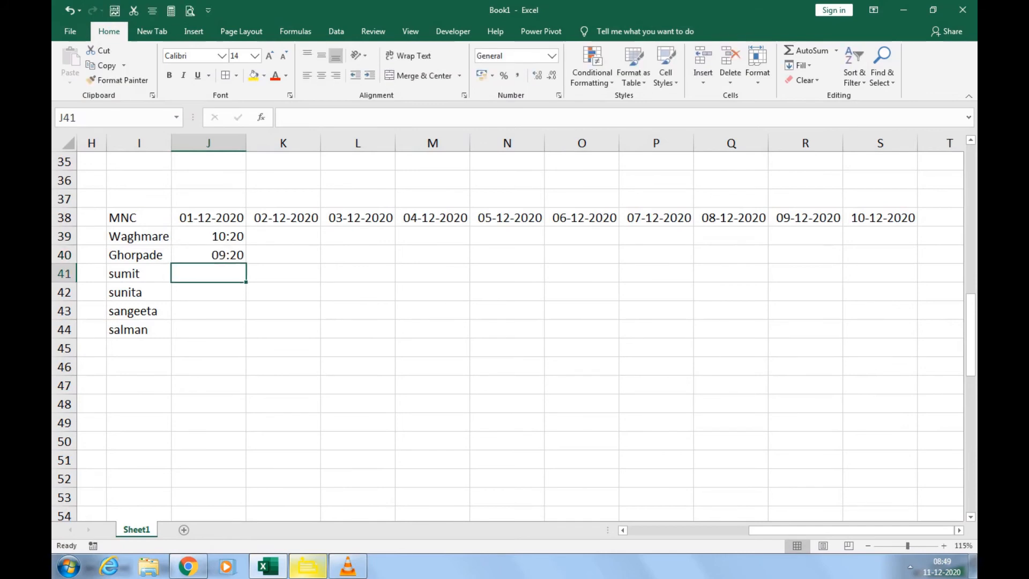
{"action": "type", "text": "11:00"}
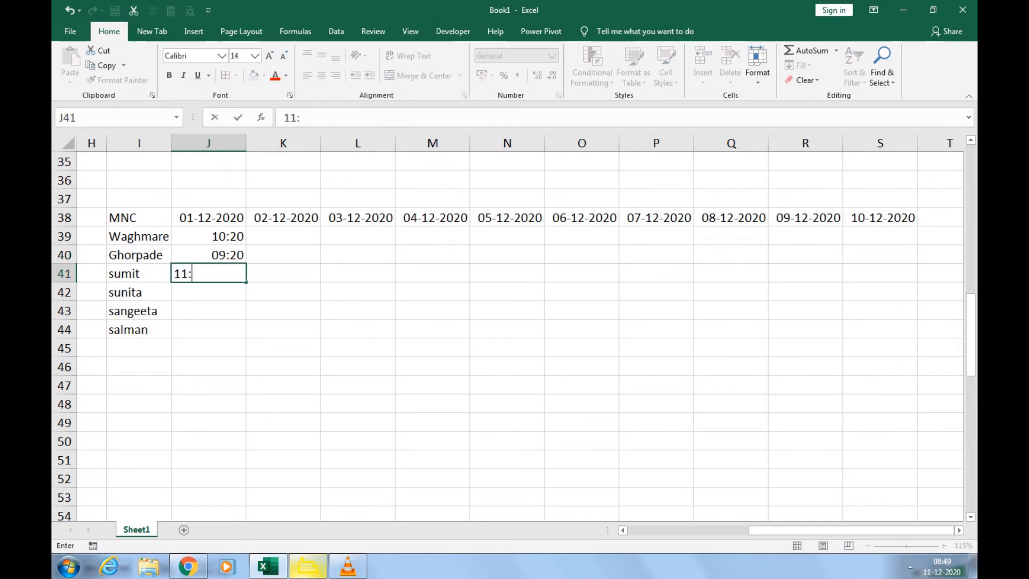
{"action": "key", "text": "Return"}
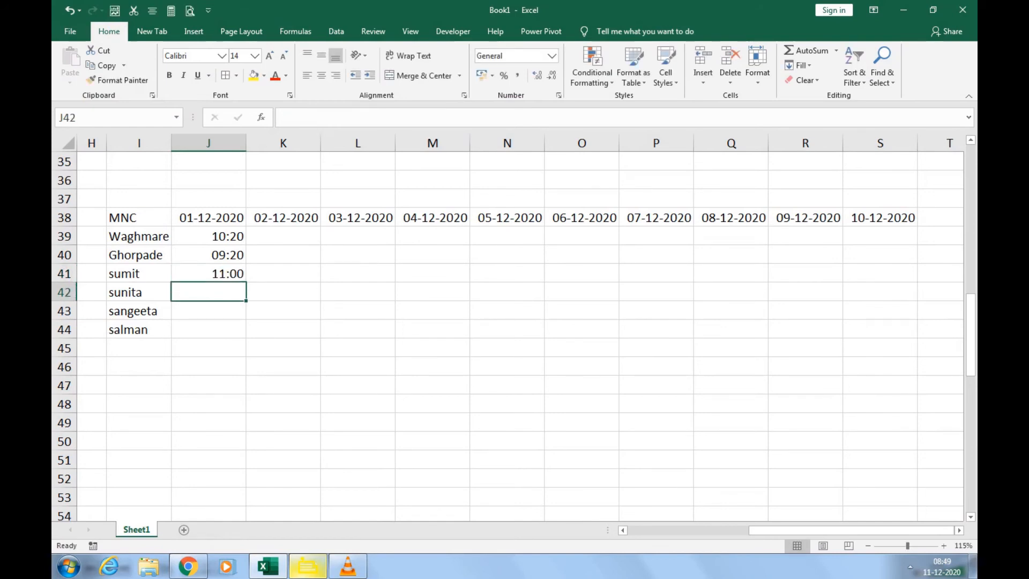
Enter the times 7:00, 7:45 and 9:30 in J42:J44 for the remaining three people
{"action": "type", "text": "7:0"}
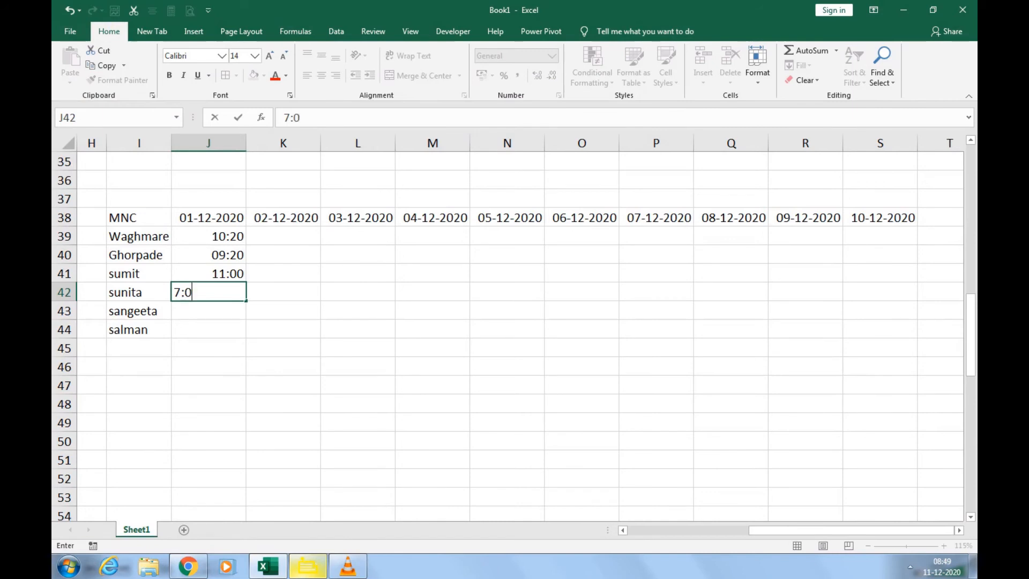
{"action": "type", "text": "0"}
{"action": "key", "text": "Return"}
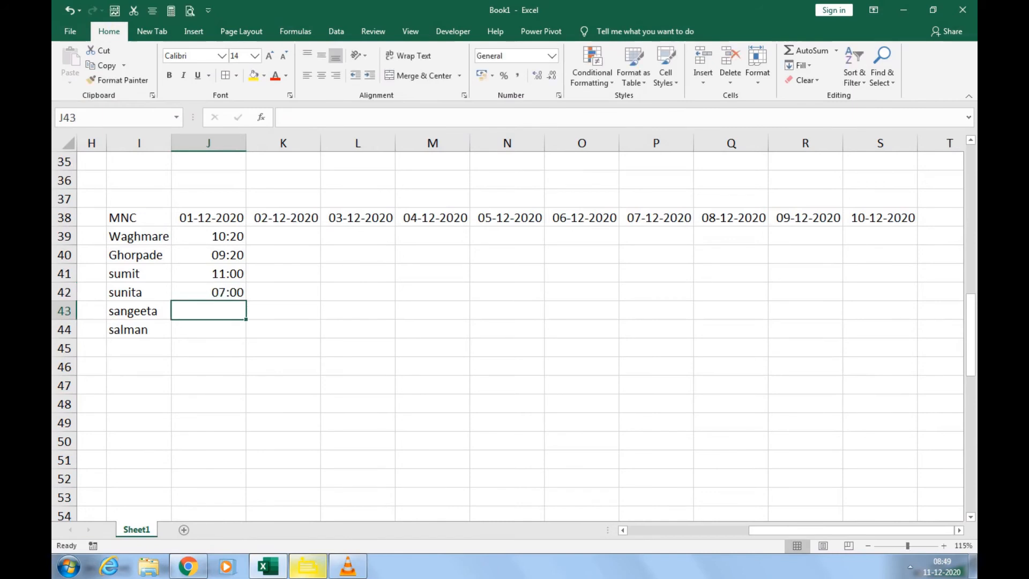
{"action": "type", "text": "7"}
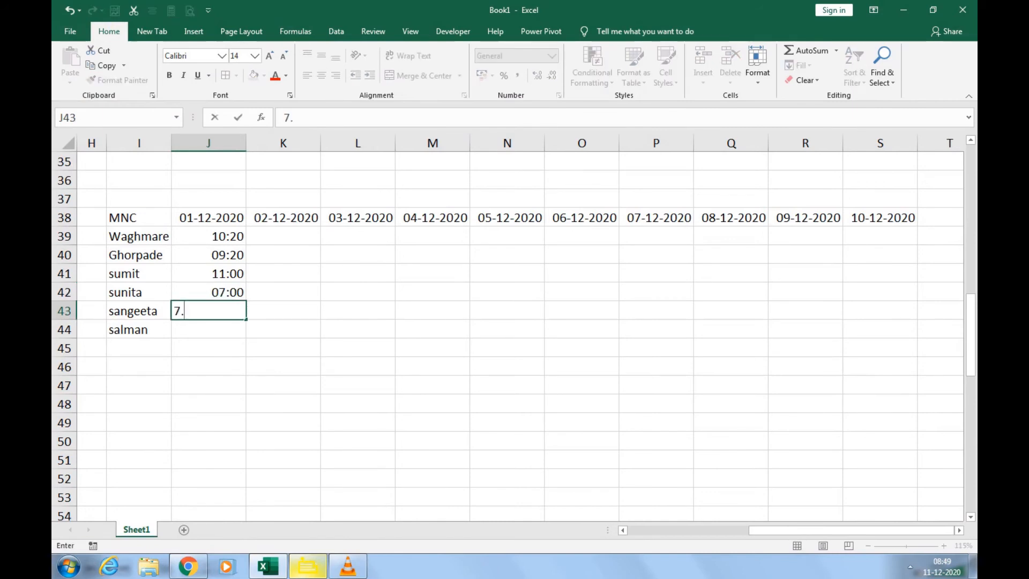
{"action": "type", "text": ":45"}
{"action": "key", "text": "Return"}
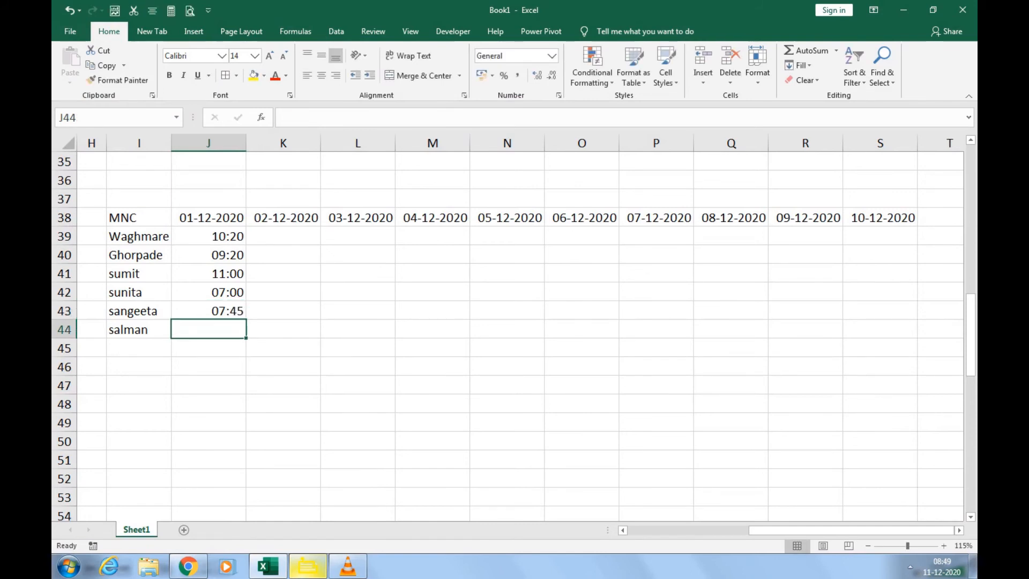
{"action": "type", "text": "9"}
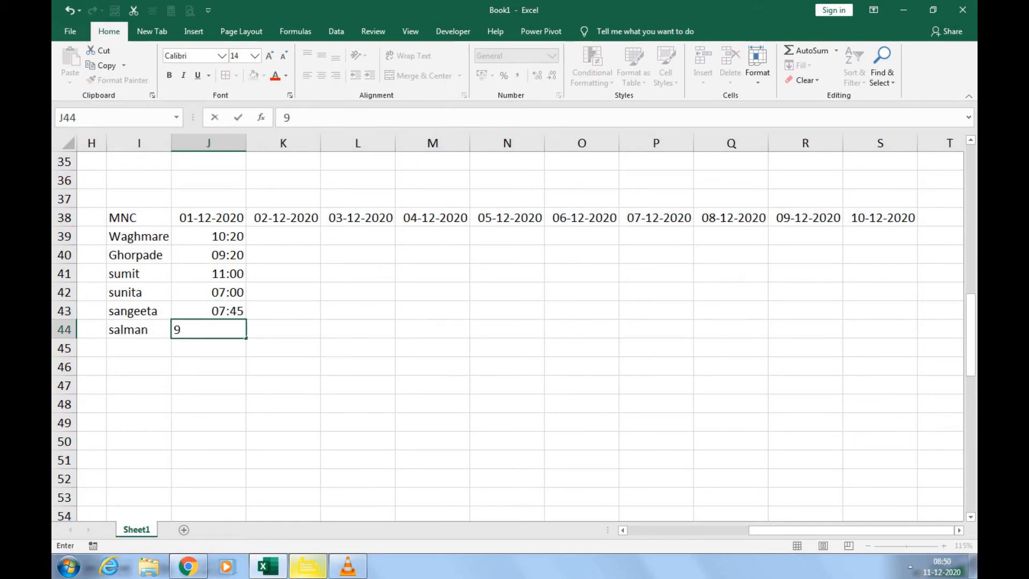
{"action": "type", "text": ":30"}
{"action": "key", "text": "Return"}
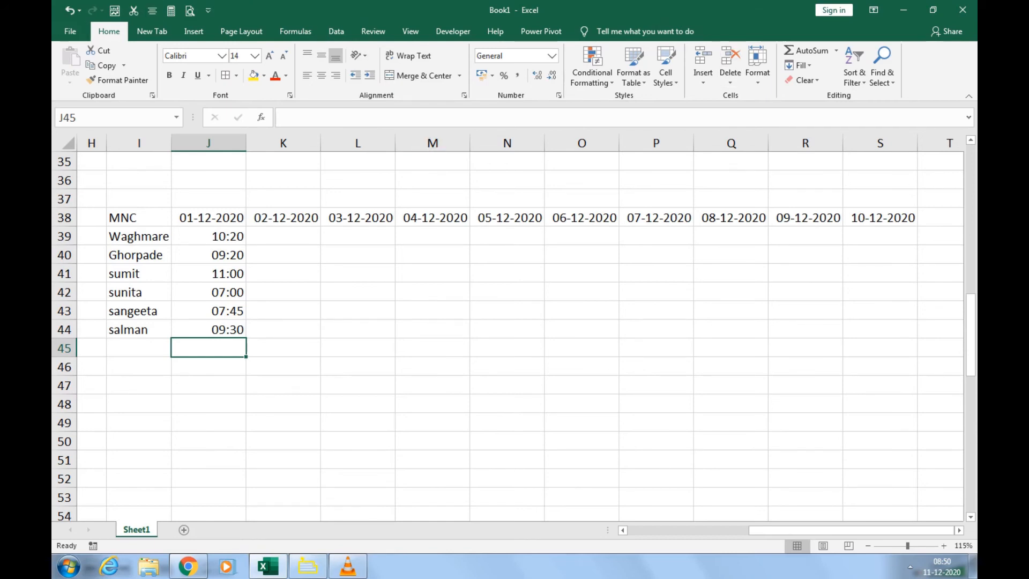
Enter the formula =J39+1 in K39 for the first person under 02-12-2020
{"action": "key", "text": "Right"}
{"action": "key", "text": "Up"}
{"action": "key", "text": "Up"}
{"action": "key", "text": "Up"}
{"action": "key", "text": "Up"}
{"action": "key", "text": "Up"}
{"action": "key", "text": "Up"}
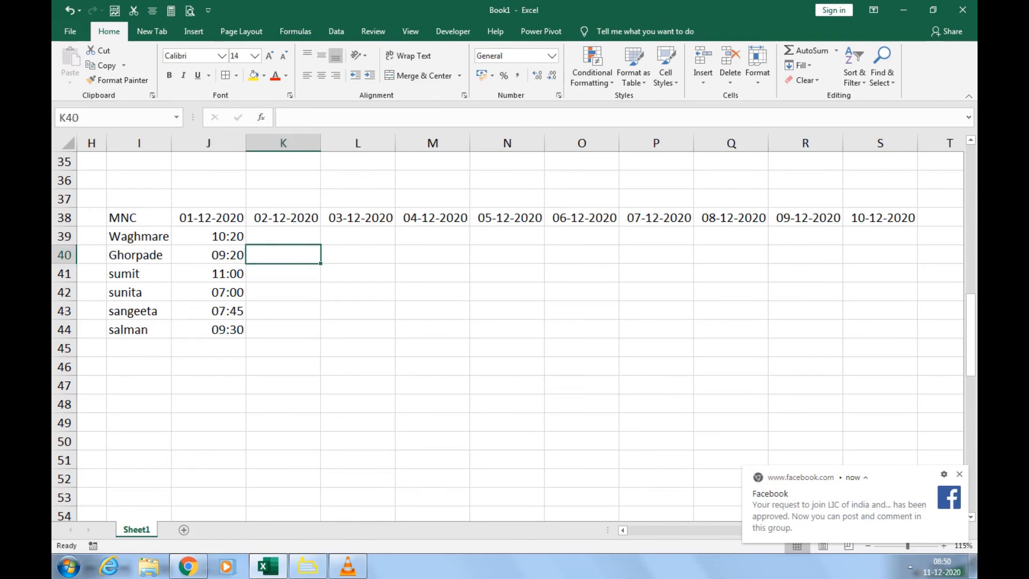
{"action": "type", "text": "="}
{"action": "key", "text": "Left"}
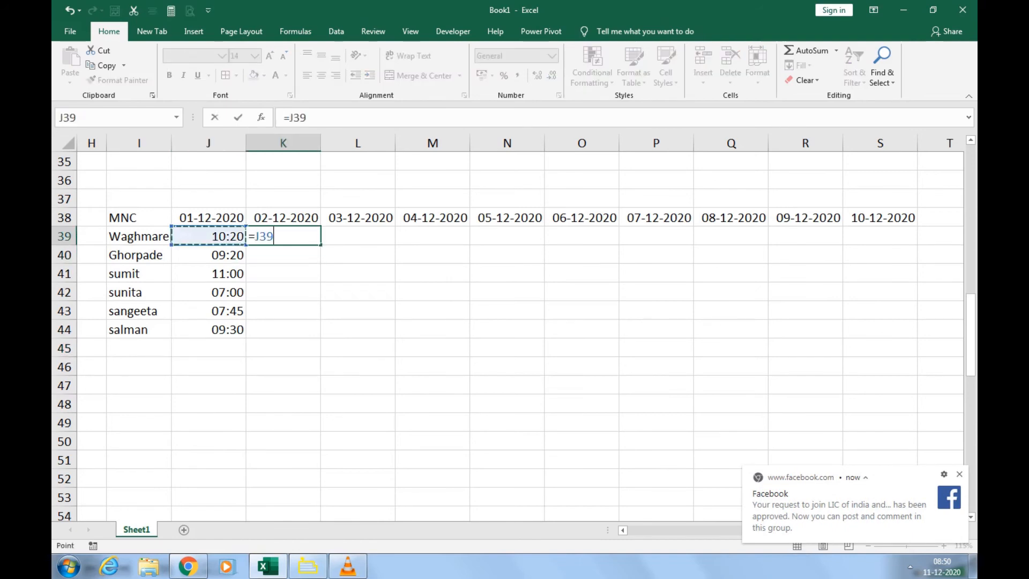
{"action": "type", "text": "+1"}
{"action": "key", "text": "Return"}
{"action": "key", "text": "Up"}
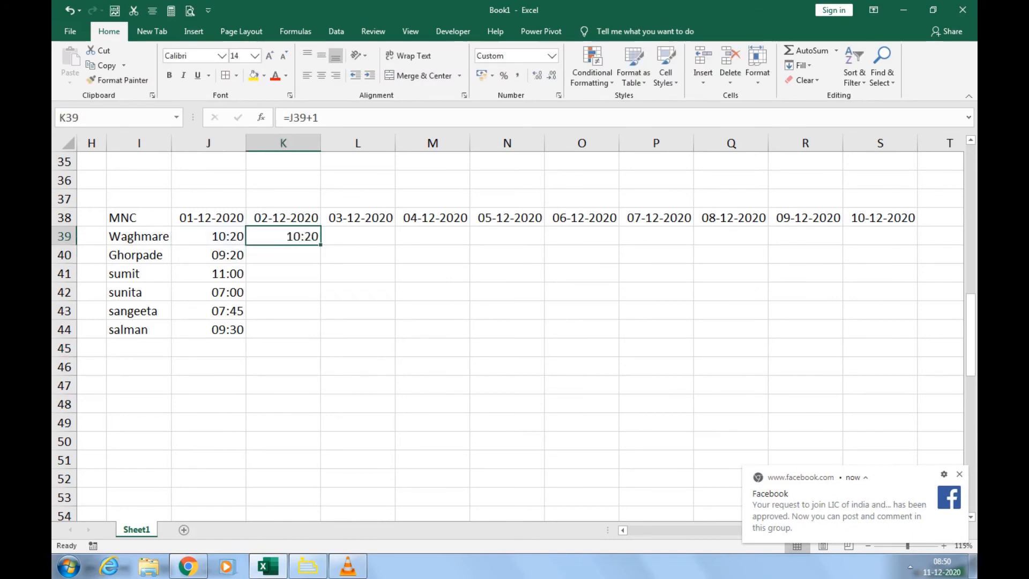
Undo the formula in K39 and fill the times in J39:J44 across to column S, under 10-12-2020
{"action": "key", "text": "ctrl+z"}
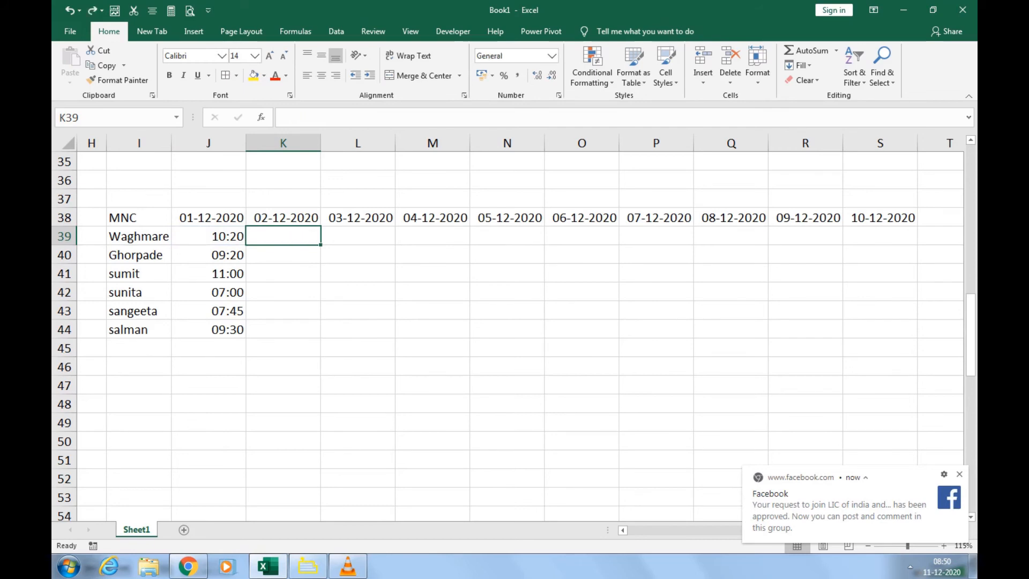
{"action": "key", "text": "Left"}
{"action": "key", "text": "ctrl+shift+Down"}
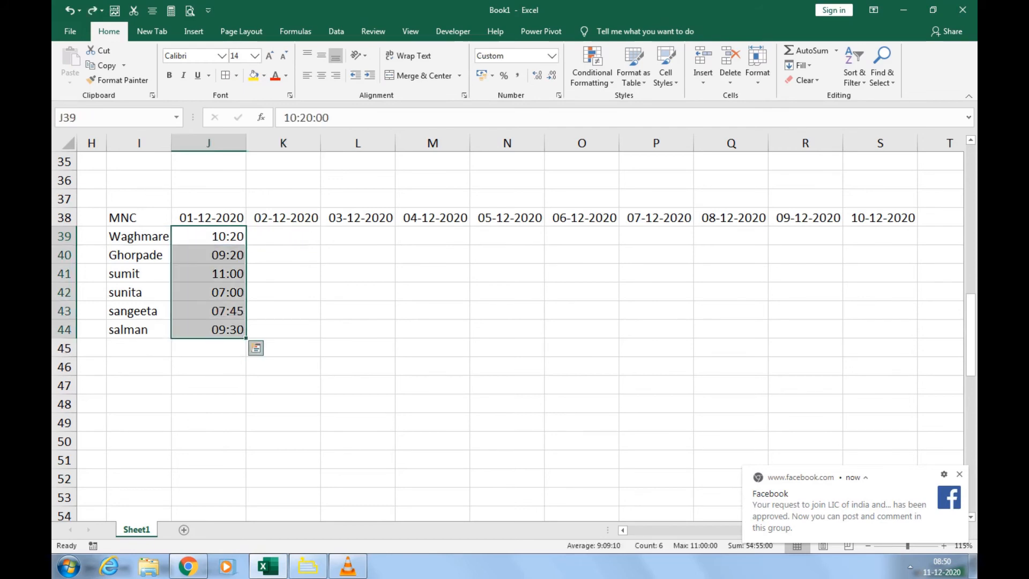
{"action": "left_click_drag", "start_coordinate": [246, 337], "coordinate": [905, 339]}
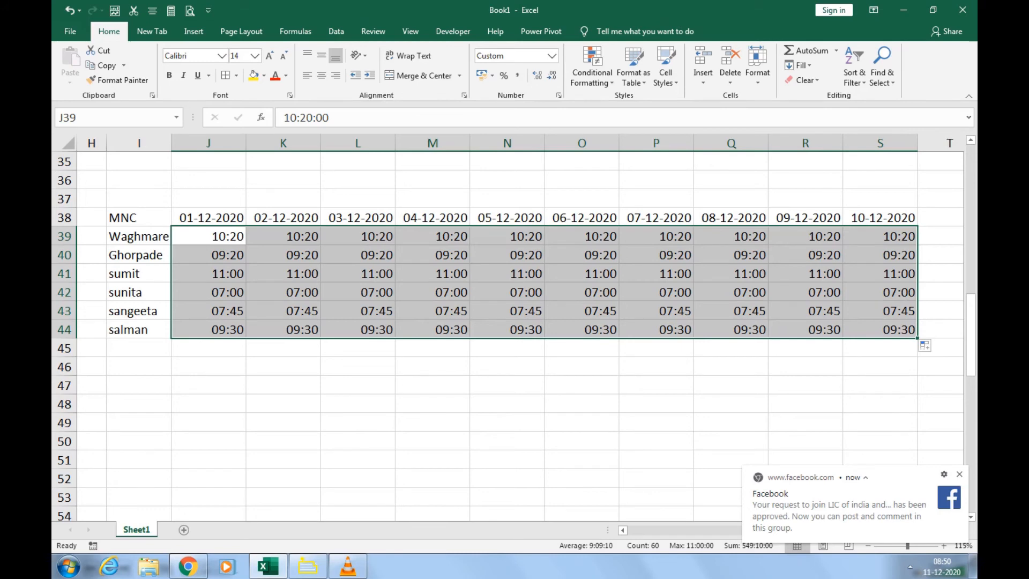
Clear the times in K40, M41, P40 and S43 to leave blank days in the table
{"action": "left_click", "coordinate": [283, 255]}
{"action": "key", "text": "Delete"}
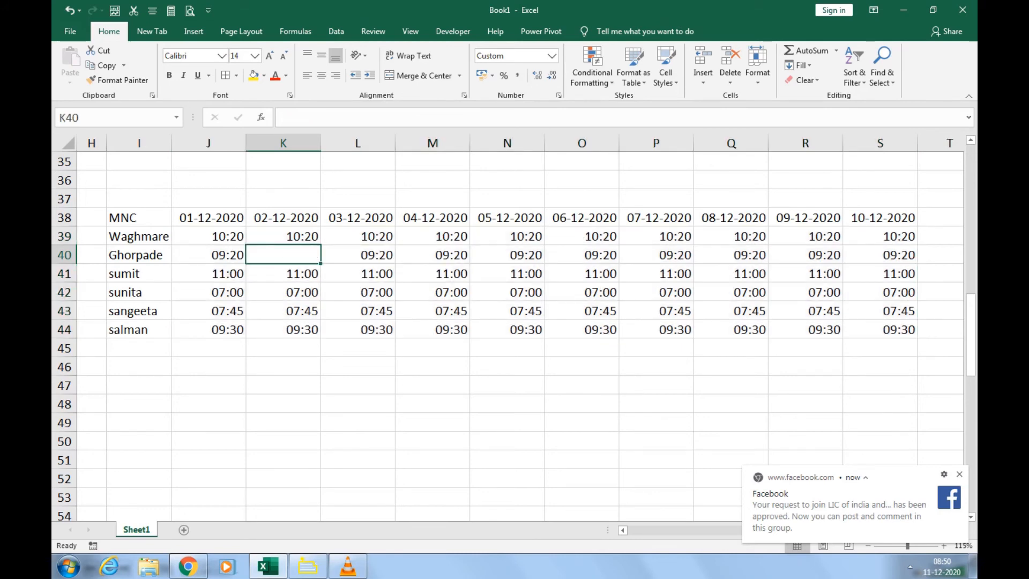
{"action": "left_click", "coordinate": [433, 273]}
{"action": "key", "text": "Delete"}
{"action": "left_click", "coordinate": [656, 255]}
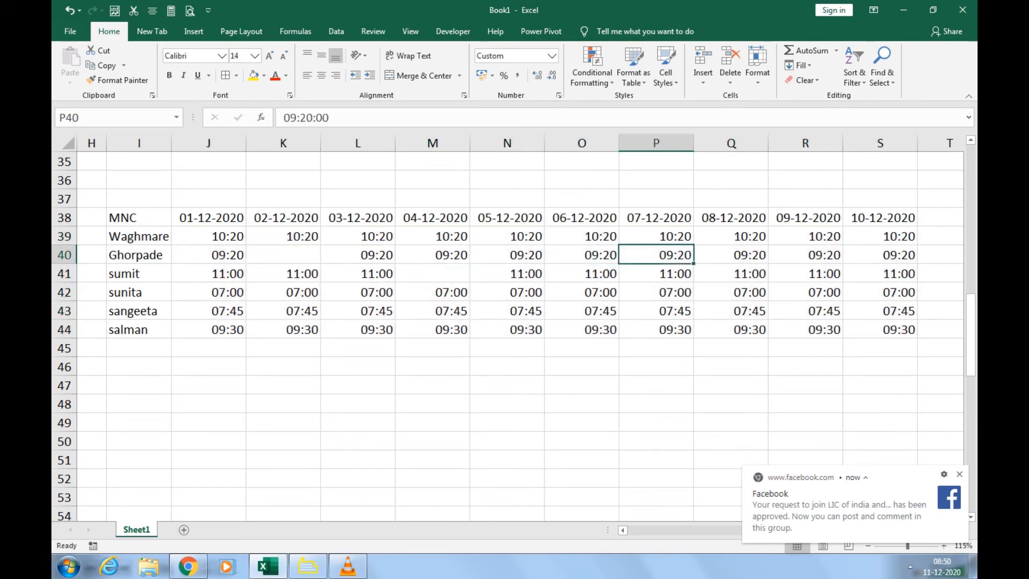
{"action": "key", "text": "Delete"}
{"action": "left_click", "coordinate": [880, 311]}
{"action": "key", "text": "Delete"}
Clear the times in S40, N43, L43, O40 and J42 as further blank days
{"action": "left_click", "coordinate": [880, 255]}
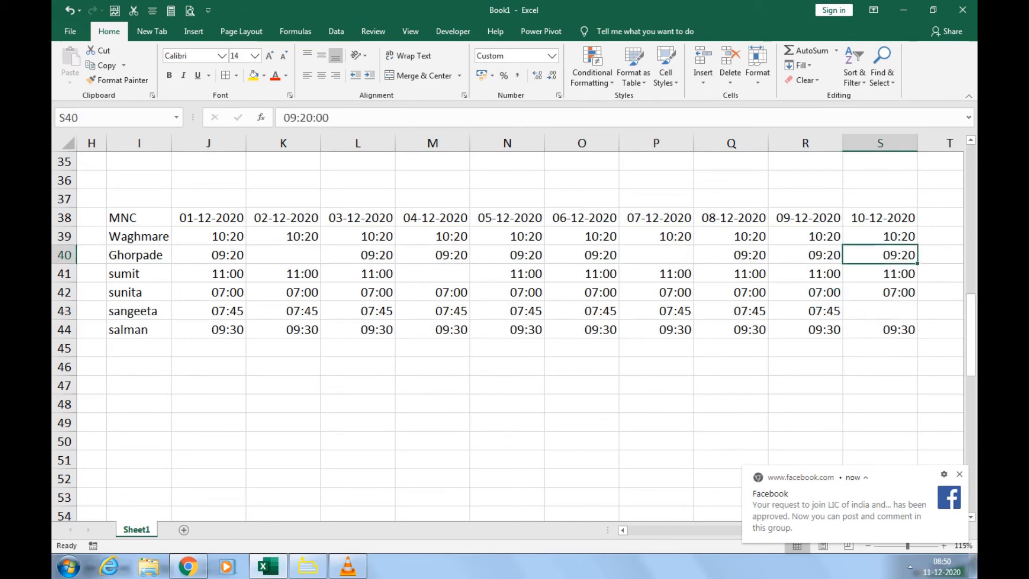
{"action": "key", "text": "Delete"}
{"action": "left_click", "coordinate": [507, 310]}
{"action": "key", "text": "Delete"}
{"action": "left_click", "coordinate": [357, 311]}
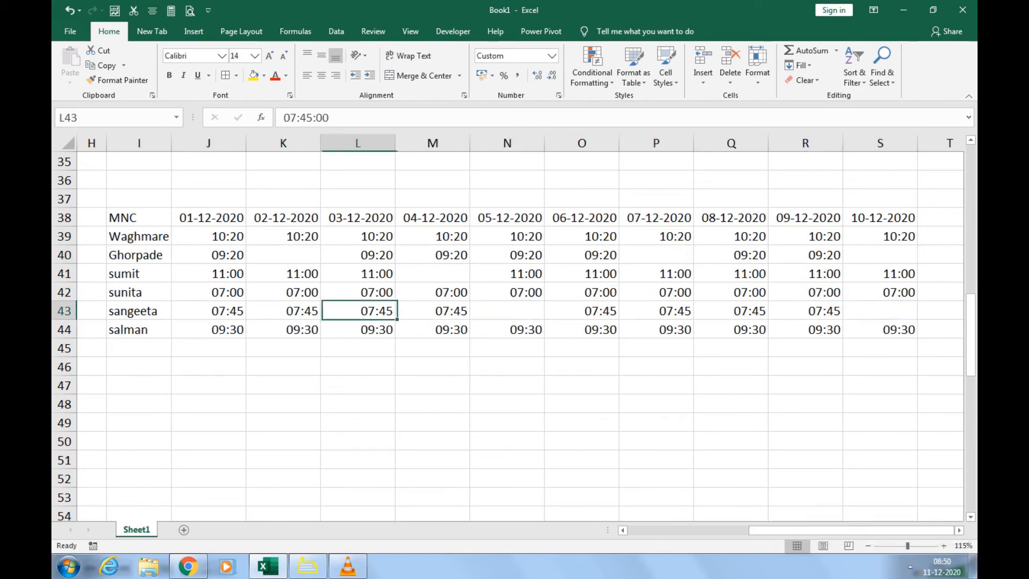
{"action": "key", "text": "Delete"}
{"action": "left_click", "coordinate": [582, 255]}
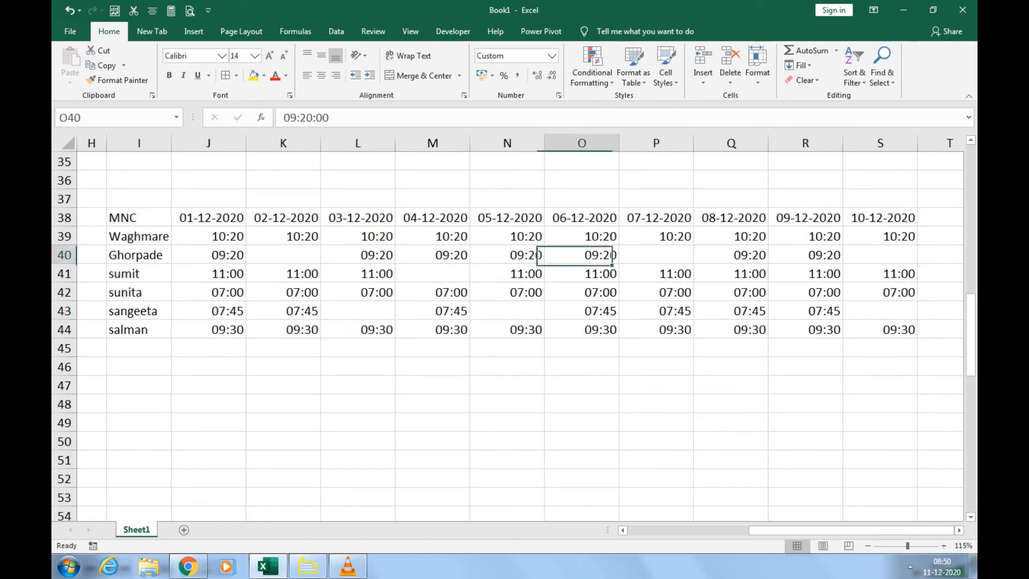
{"action": "key", "text": "Delete"}
{"action": "left_click", "coordinate": [282, 236]}
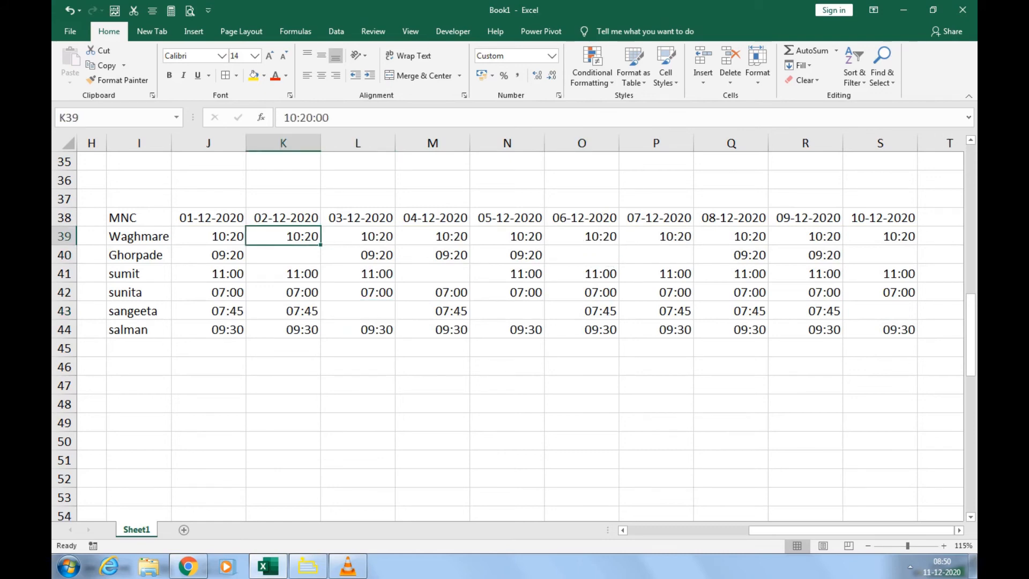
{"action": "left_click", "coordinate": [209, 292]}
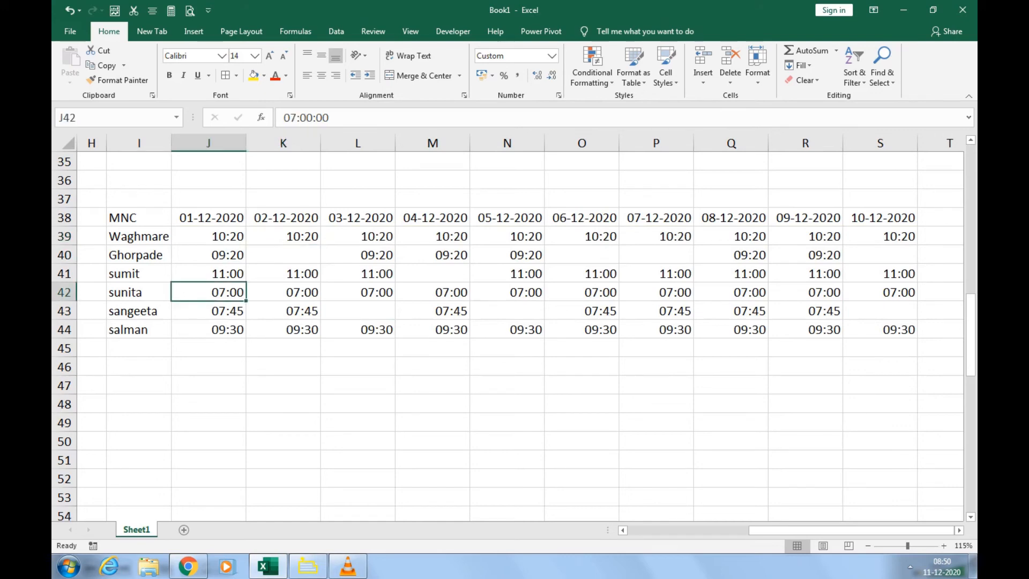
{"action": "key", "text": "Delete"}
{"action": "left_click", "coordinate": [358, 385]}
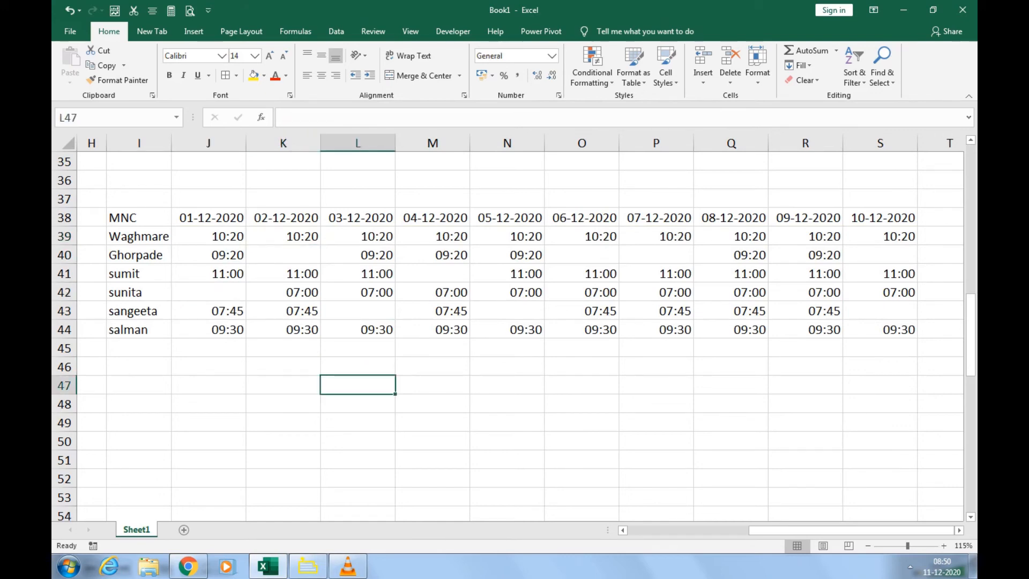
Fill the date headings in J38:S38 with a light orange theme color
{"action": "left_click_drag", "start_coordinate": [208, 236], "coordinate": [878, 330]}
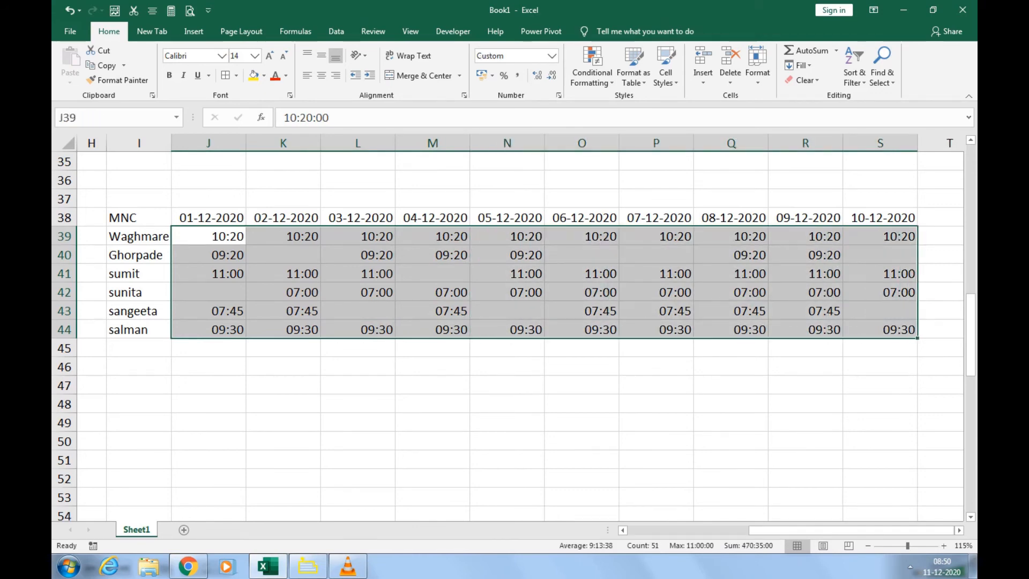
{"action": "left_click_drag", "start_coordinate": [208, 217], "coordinate": [879, 217]}
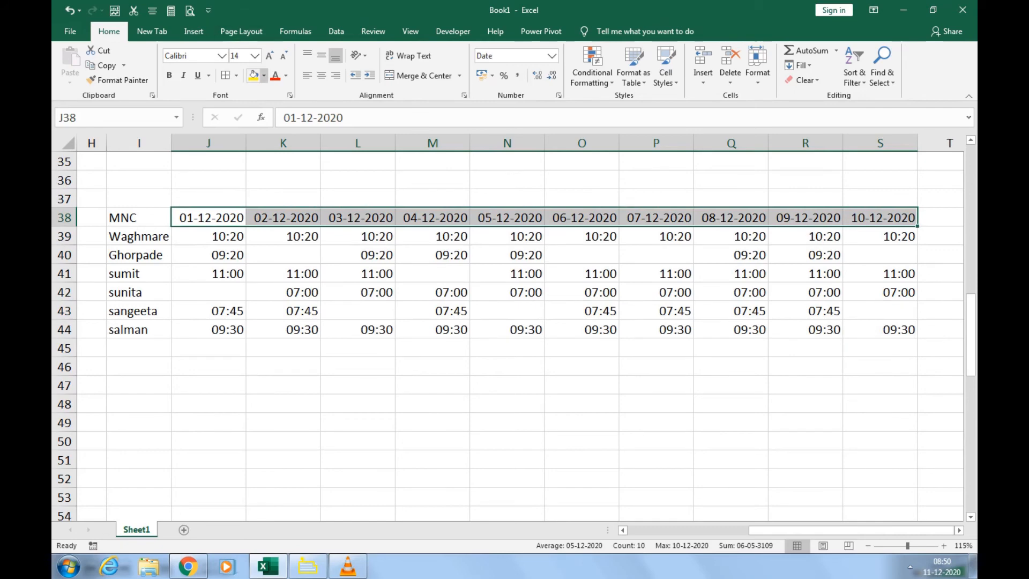
{"action": "left_click", "coordinate": [263, 76]}
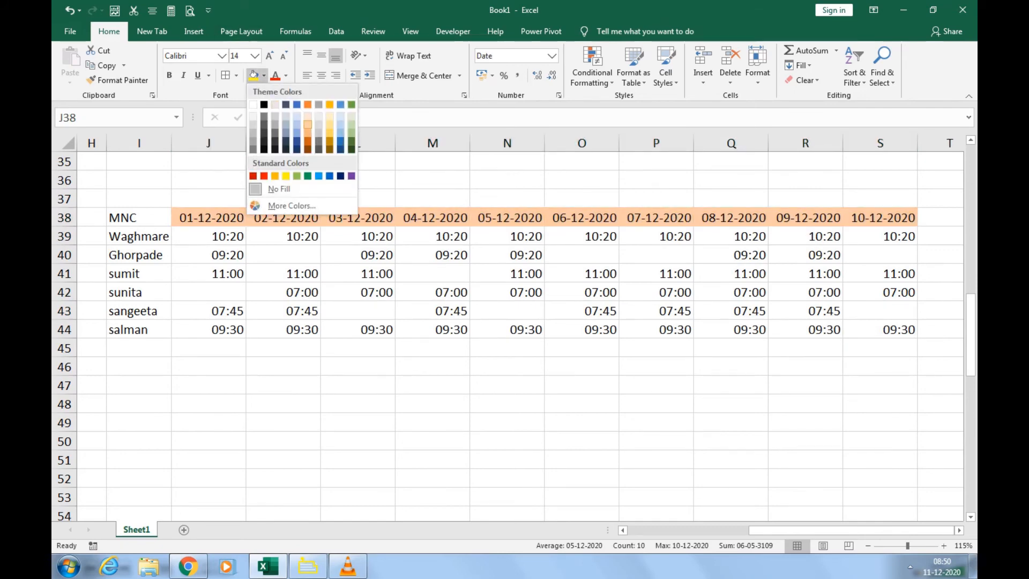
{"action": "left_click", "coordinate": [307, 123]}
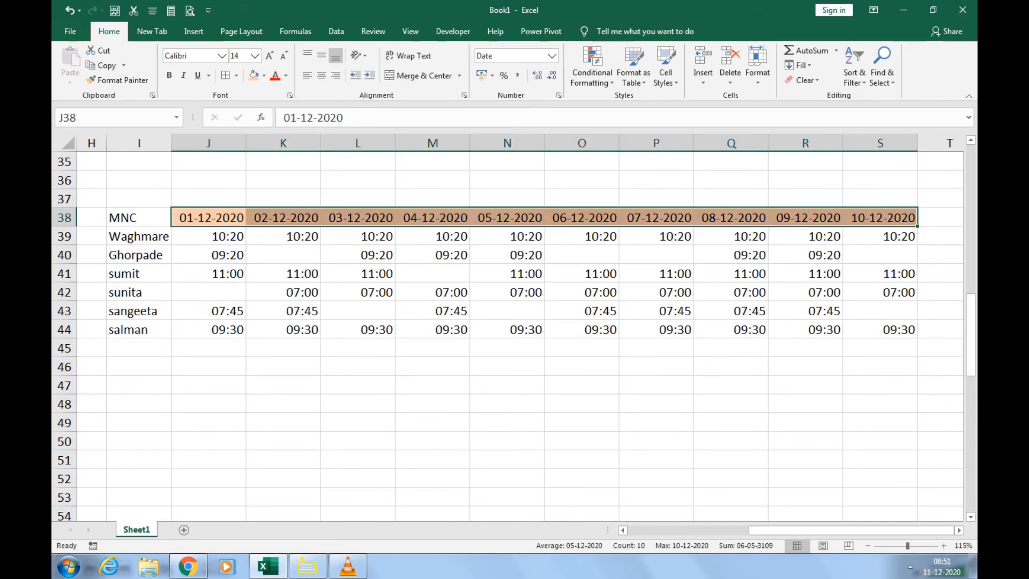
{"action": "left_click", "coordinate": [507, 311]}
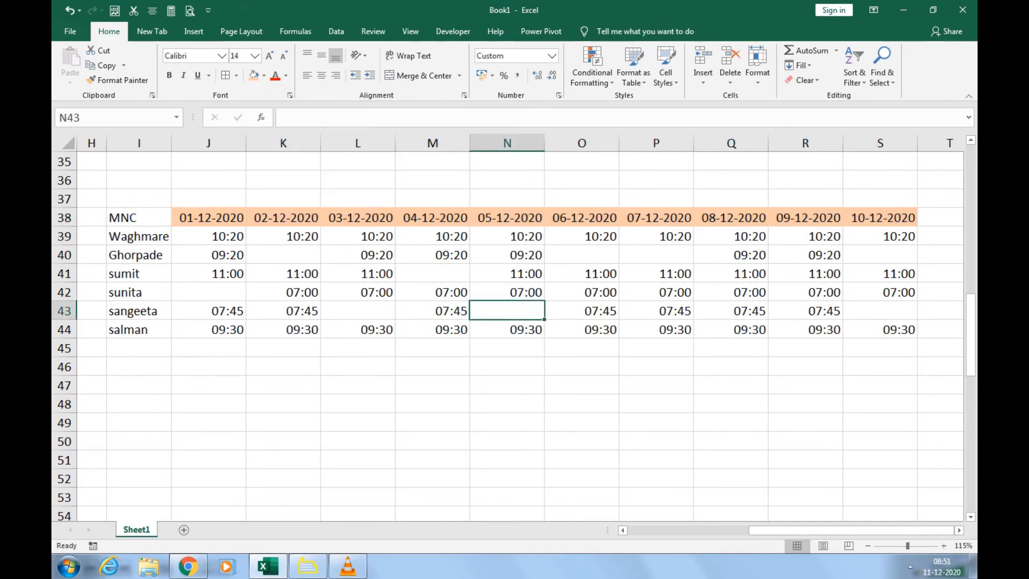
{"action": "left_click_drag", "start_coordinate": [208, 236], "coordinate": [880, 329]}
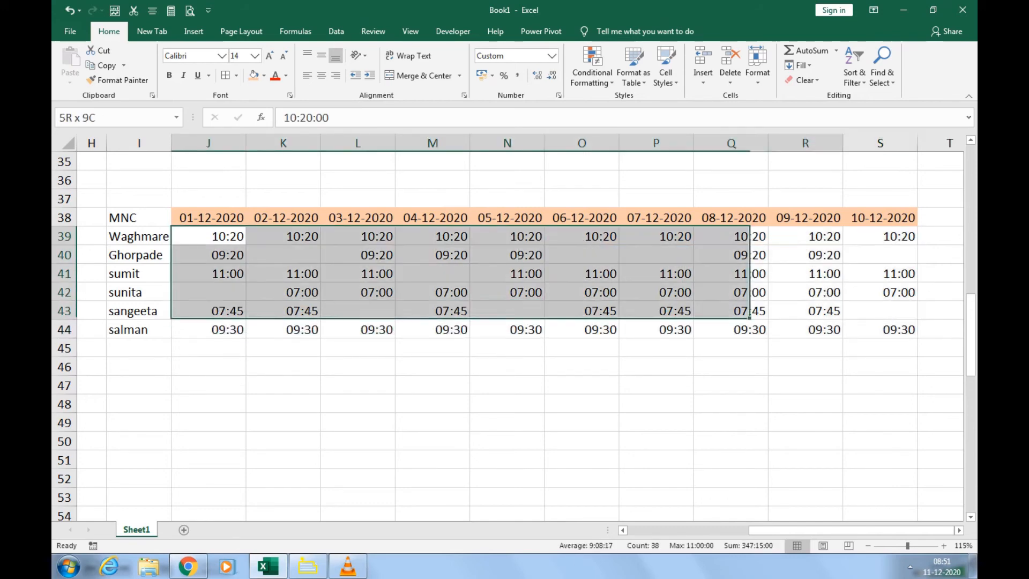
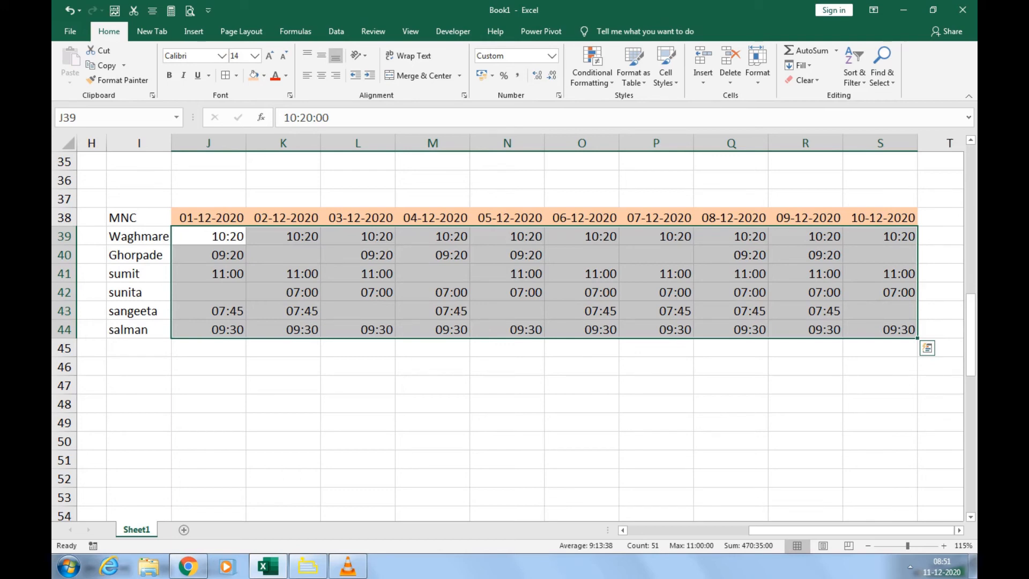
{"action": "key", "text": "ctrl+g"}
{"action": "left_click_drag", "start_coordinate": [208, 236], "coordinate": [208, 329]}
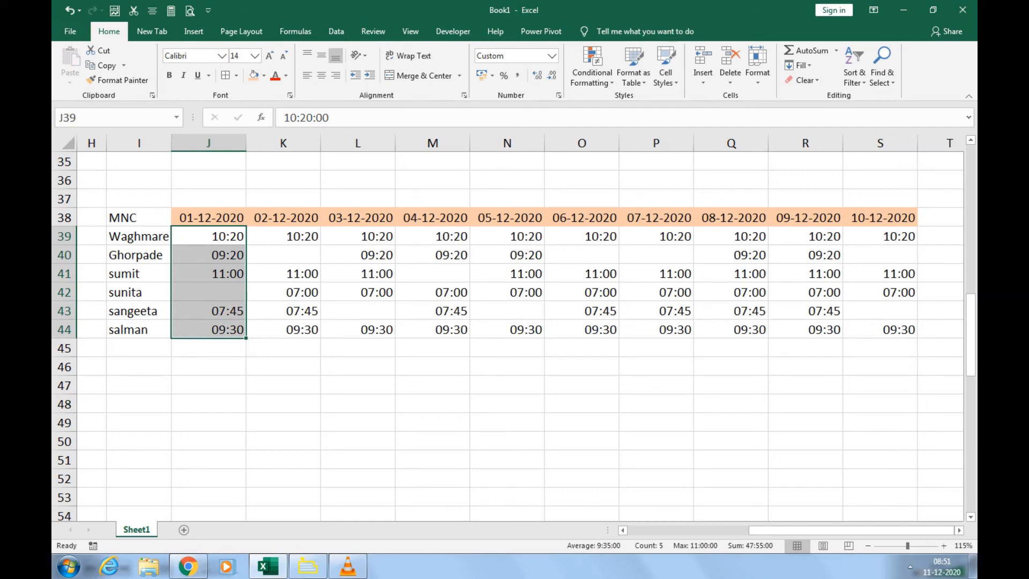
{"action": "left_click", "coordinate": [432, 310]}
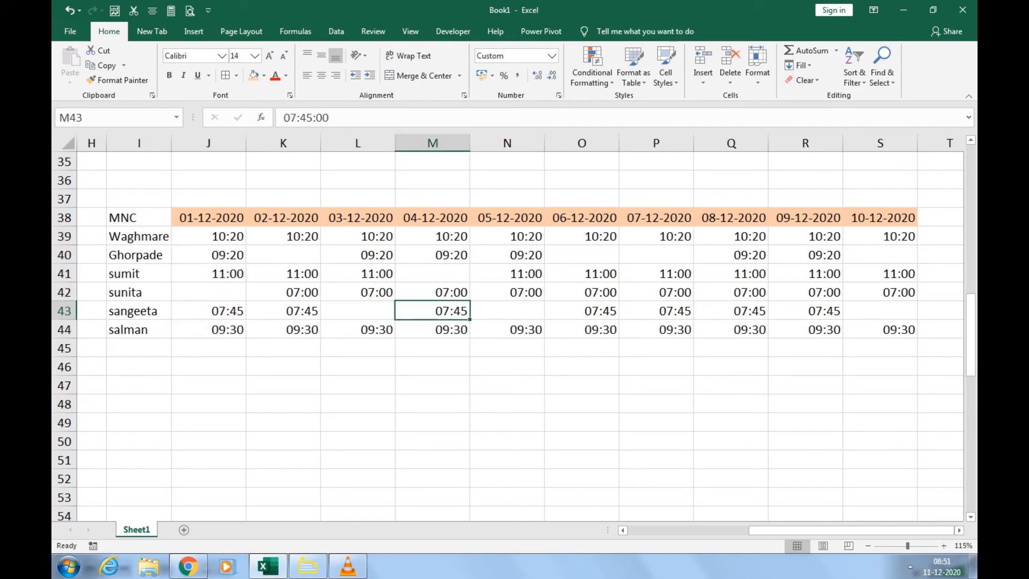
{"action": "left_click", "coordinate": [209, 236]}
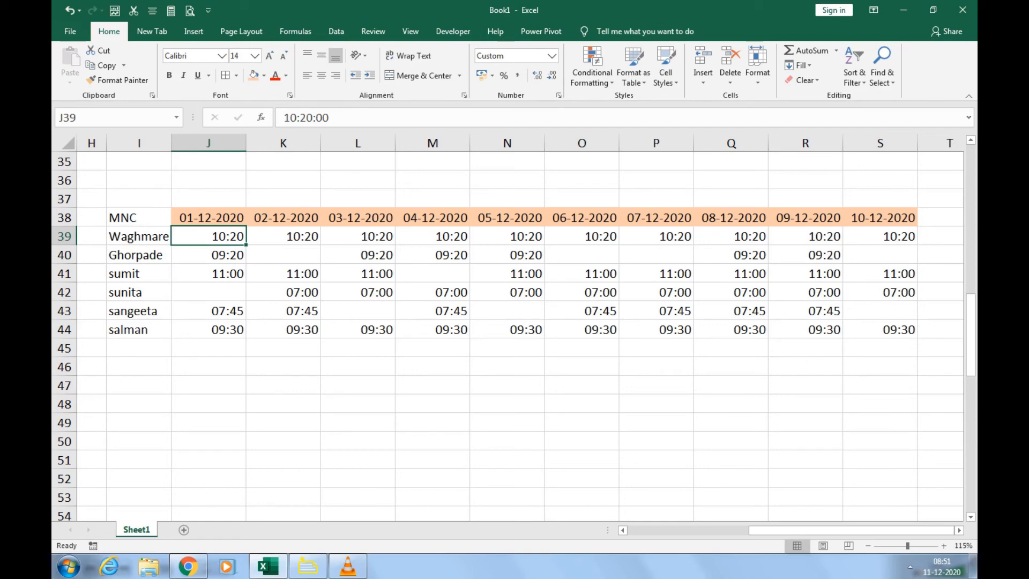
Select all blank cells within J39:S44 using Go To Special and enter 0 in all of them at once
{"action": "left_click_drag", "start_coordinate": [209, 236], "coordinate": [880, 330]}
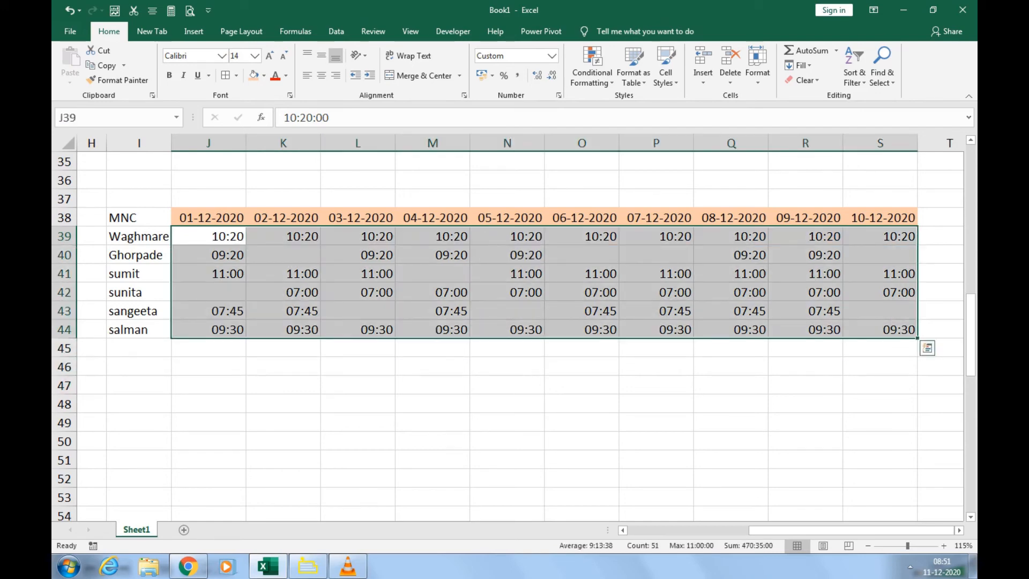
{"action": "key", "text": "F5"}
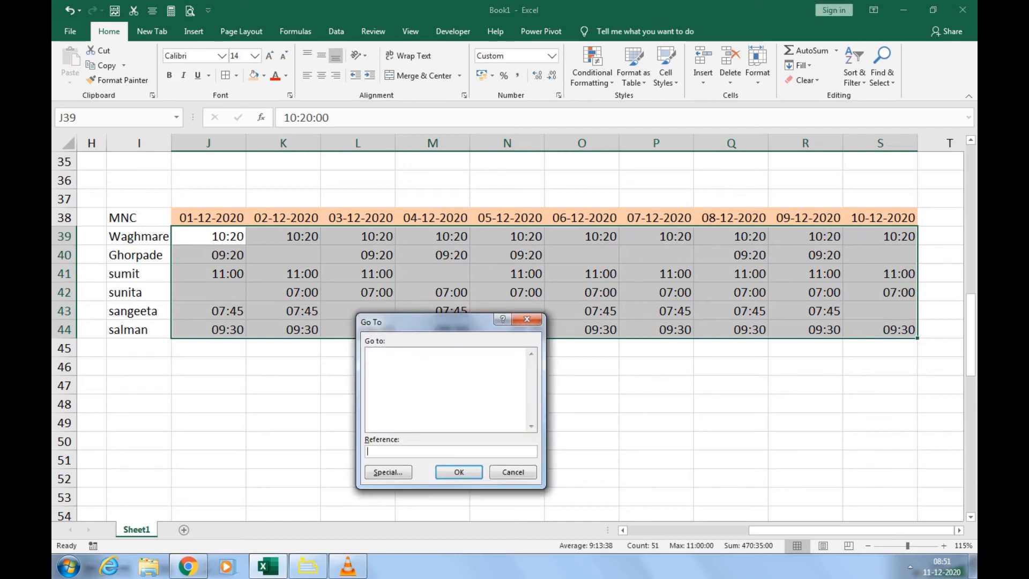
{"action": "key", "text": "alt+s"}
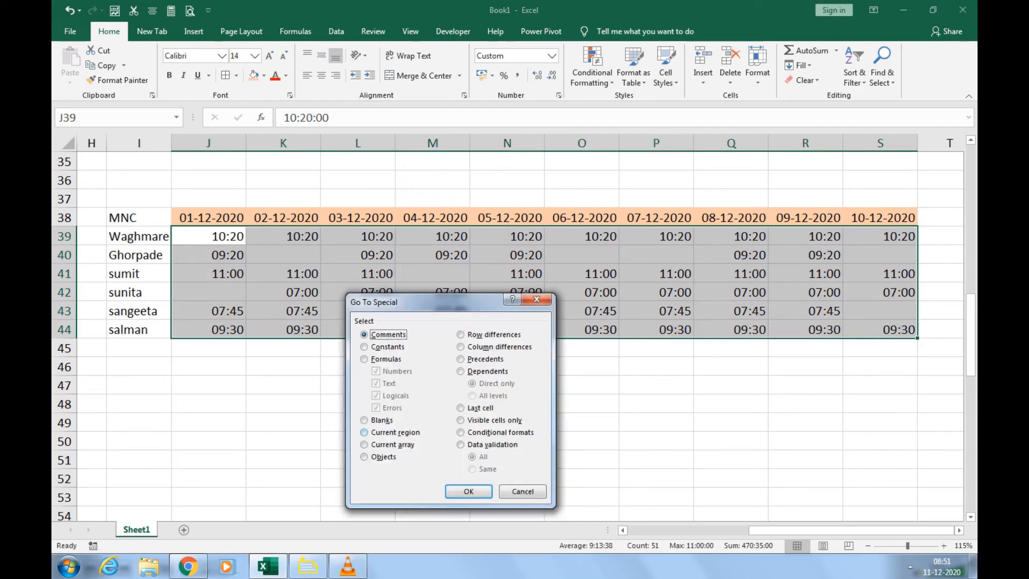
{"action": "key", "text": "alt+k"}
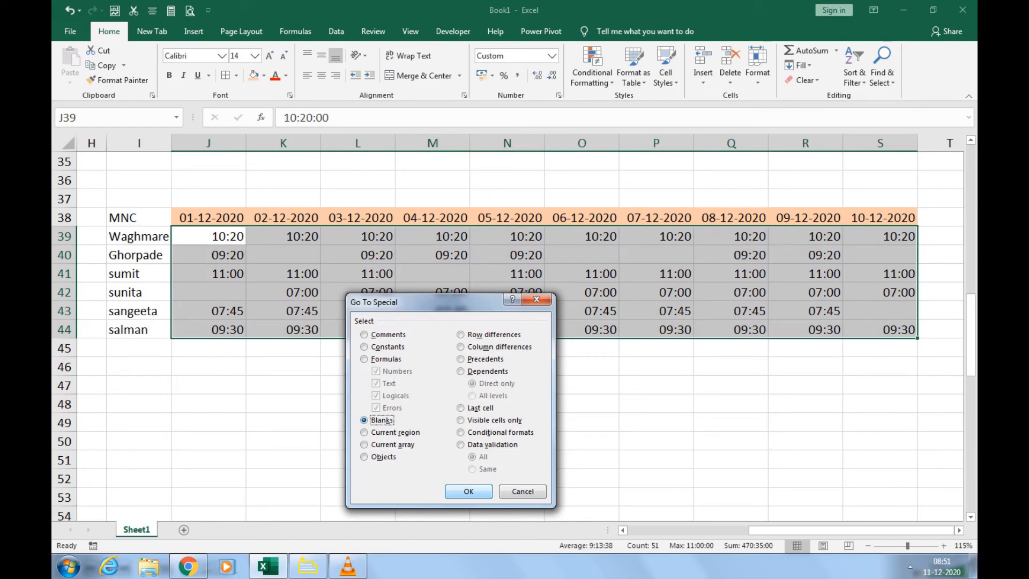
{"action": "key", "text": "Return"}
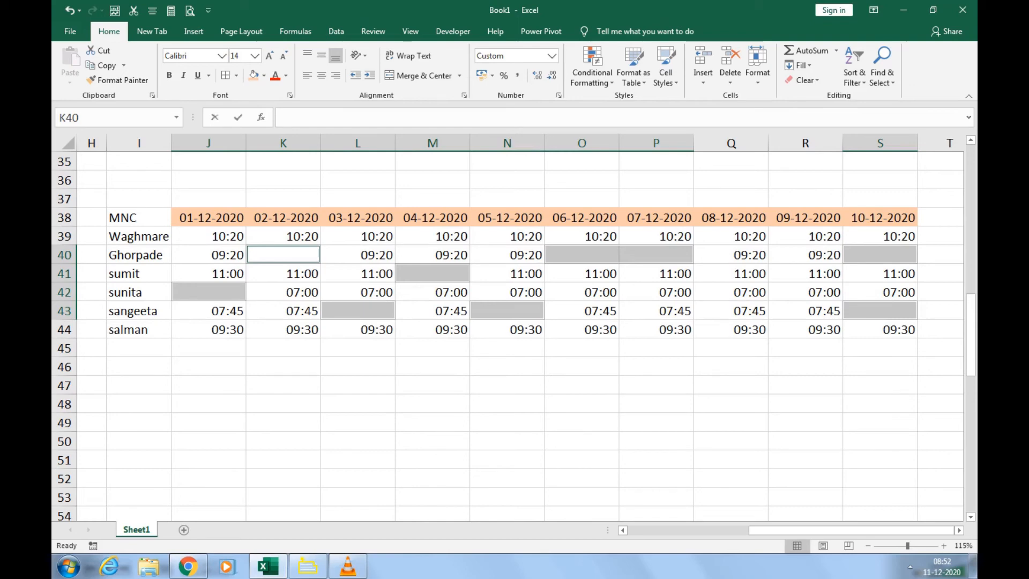
{"action": "type", "text": "0"}
{"action": "key", "text": "ctrl+Return"}
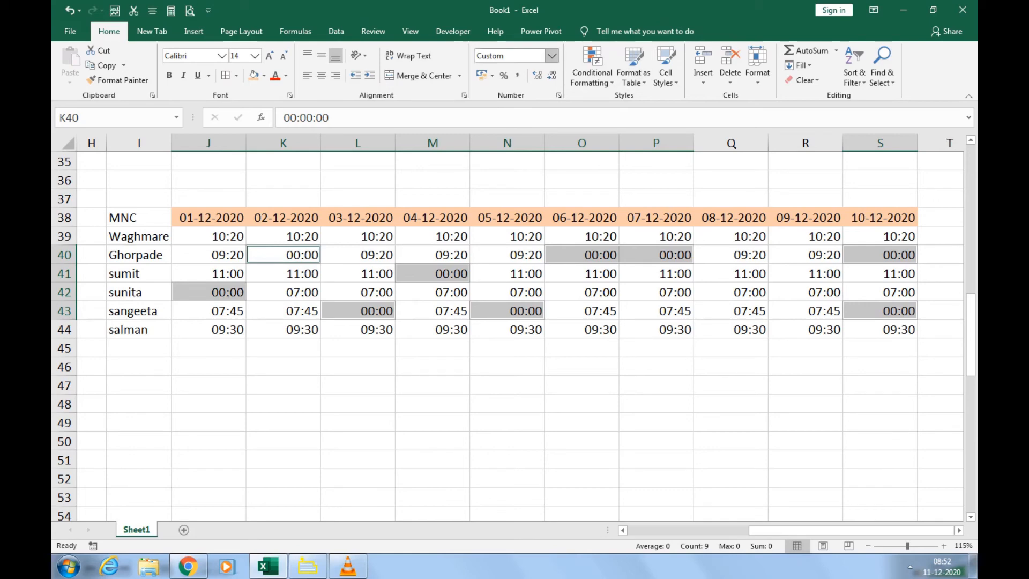
Set the selected zero cells to the General number format and fill them with a medium orange theme color
{"action": "left_click", "coordinate": [552, 55]}
{"action": "left_click", "coordinate": [534, 79]}
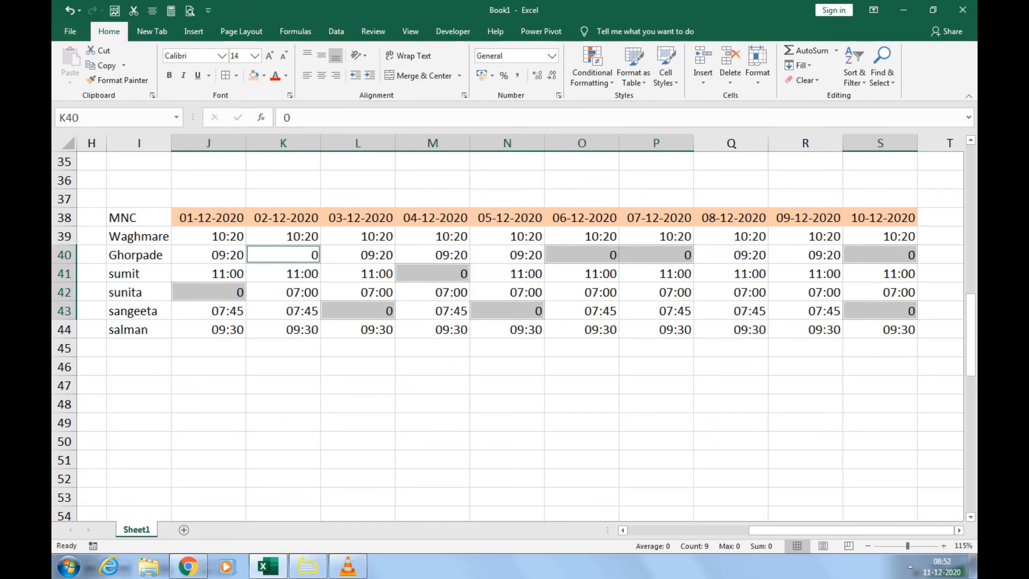
{"action": "left_click", "coordinate": [264, 75]}
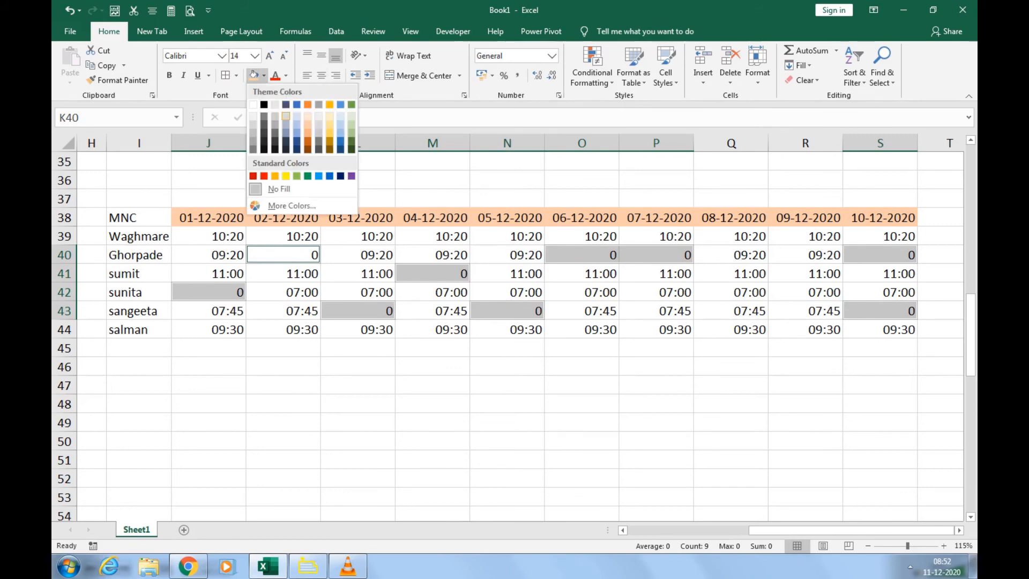
{"action": "left_click", "coordinate": [307, 133]}
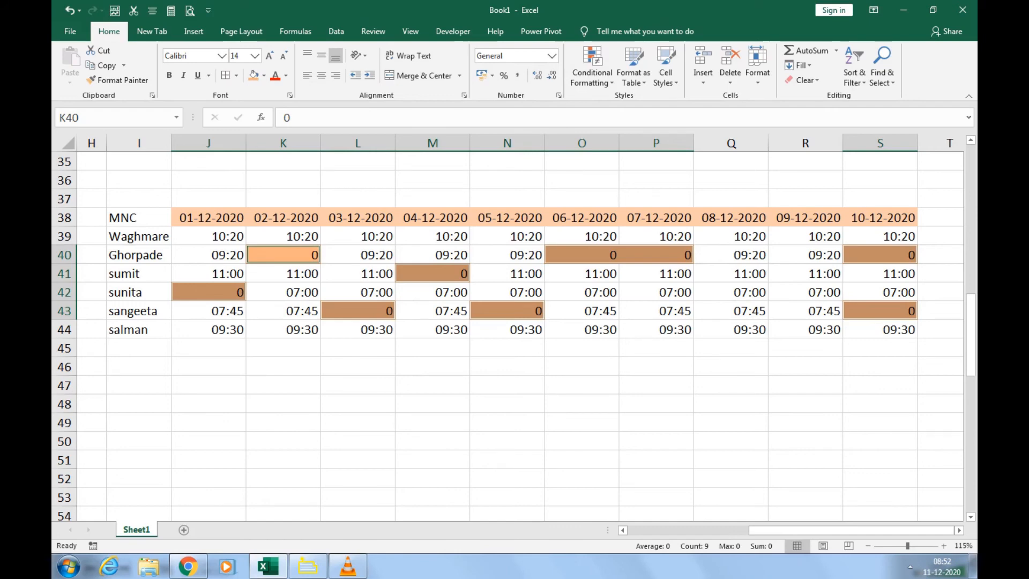
Apply the custom number format "p";"A"; to the whole time range J39:S44
{"action": "left_click_drag", "start_coordinate": [214, 236], "coordinate": [881, 331]}
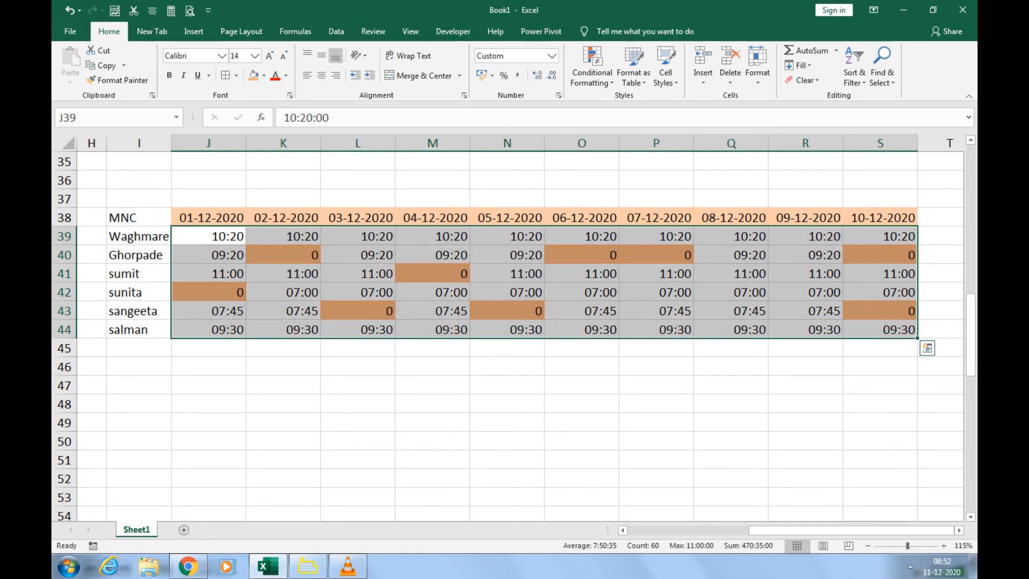
{"action": "key", "text": "ctrl+1"}
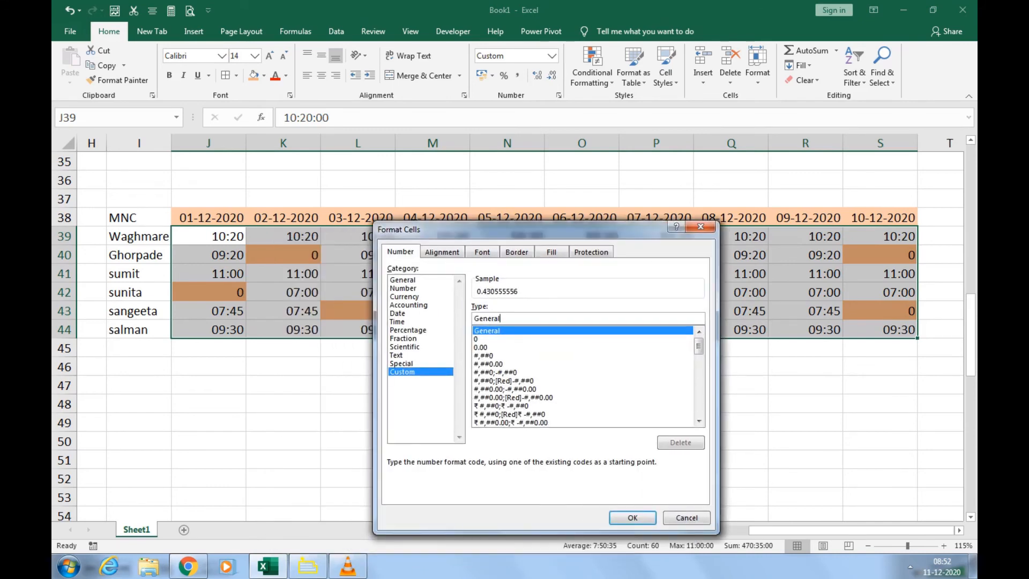
{"action": "key", "text": "shift+Home"}
{"action": "type", "text": "\""}
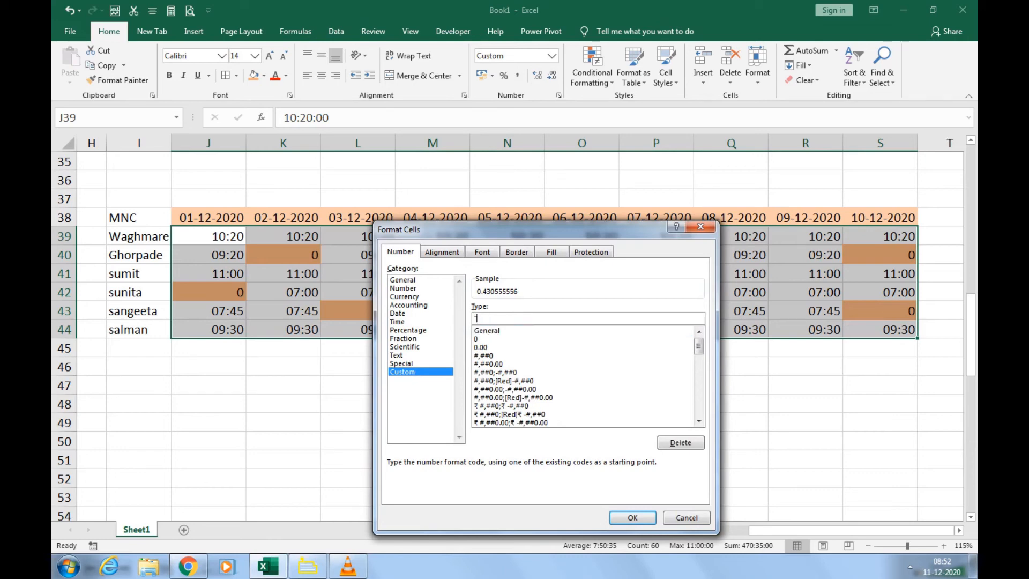
{"action": "type", "text": "p\""}
{"action": "type", "text": ";"}
{"action": "type", "text": "A\";"}
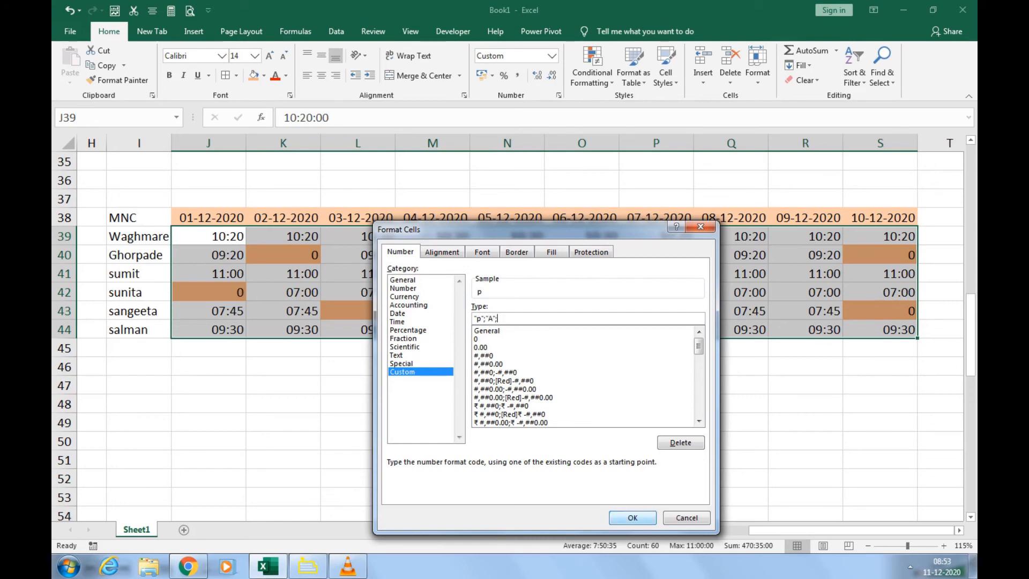
{"action": "key", "text": "Return"}
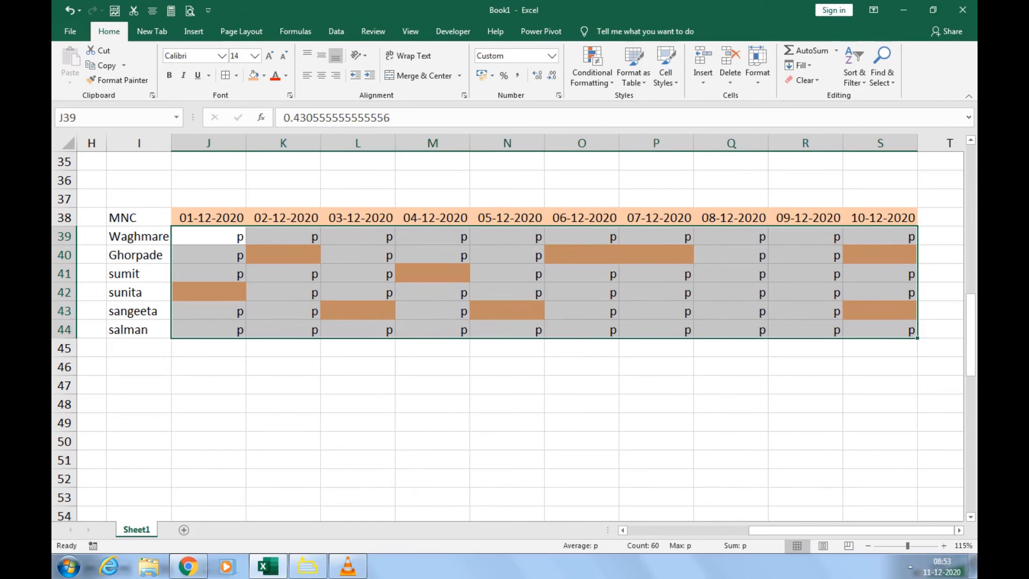
Change the custom number format of the time range J39:S44 to "p";;"p"
{"action": "key", "text": "ctrl+1"}
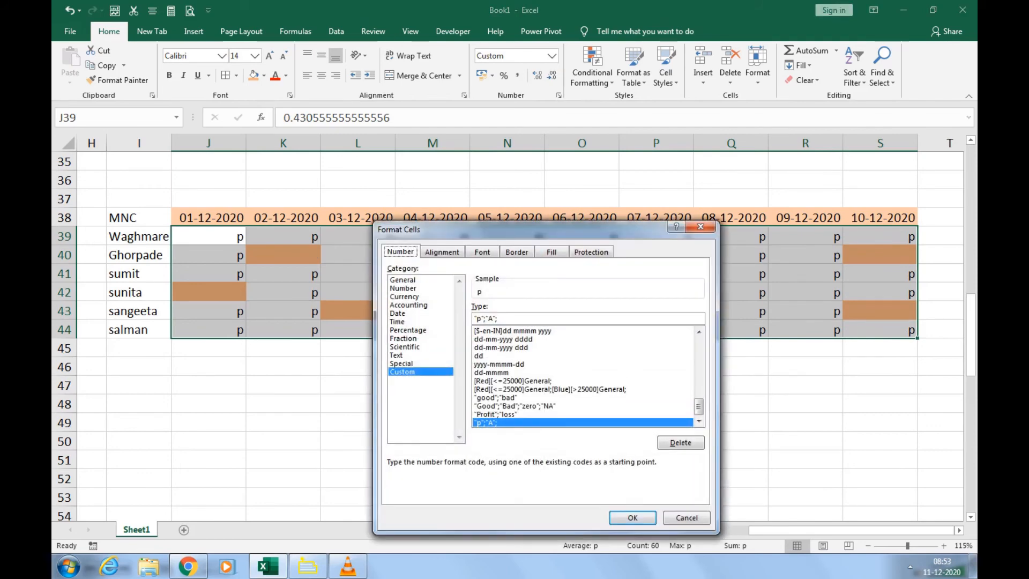
{"action": "key", "text": "BackSpace"}
{"action": "key", "text": "BackSpace"}
{"action": "key", "text": "BackSpace"}
{"action": "key", "text": "BackSpace"}
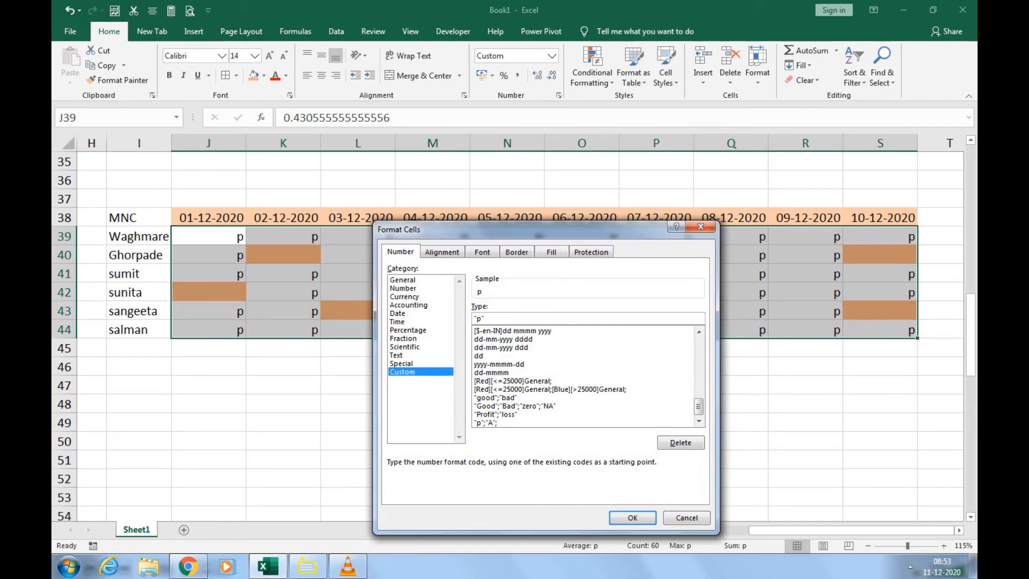
{"action": "type", "text": ";;\"p\""}
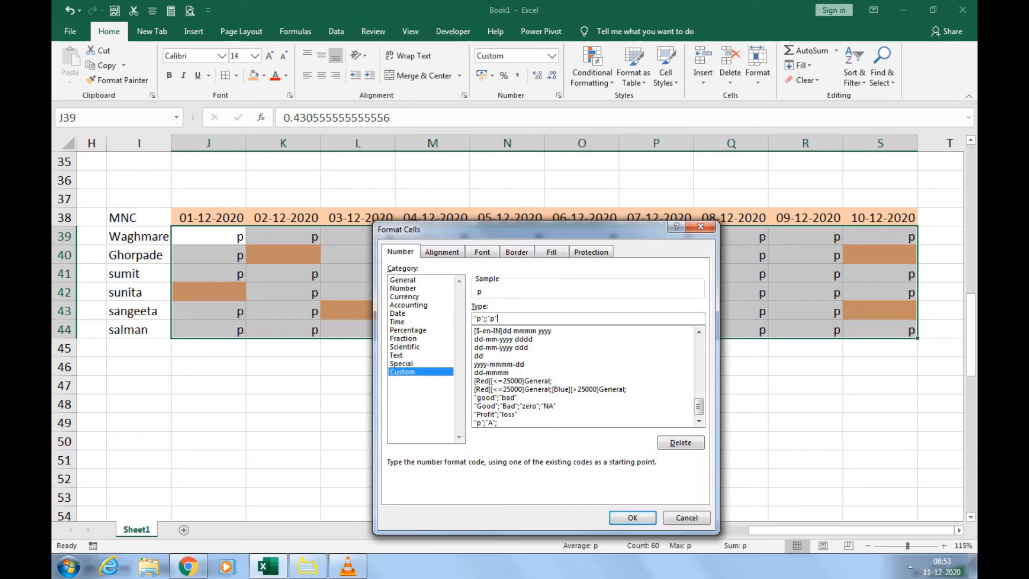
{"action": "key", "text": "Return"}
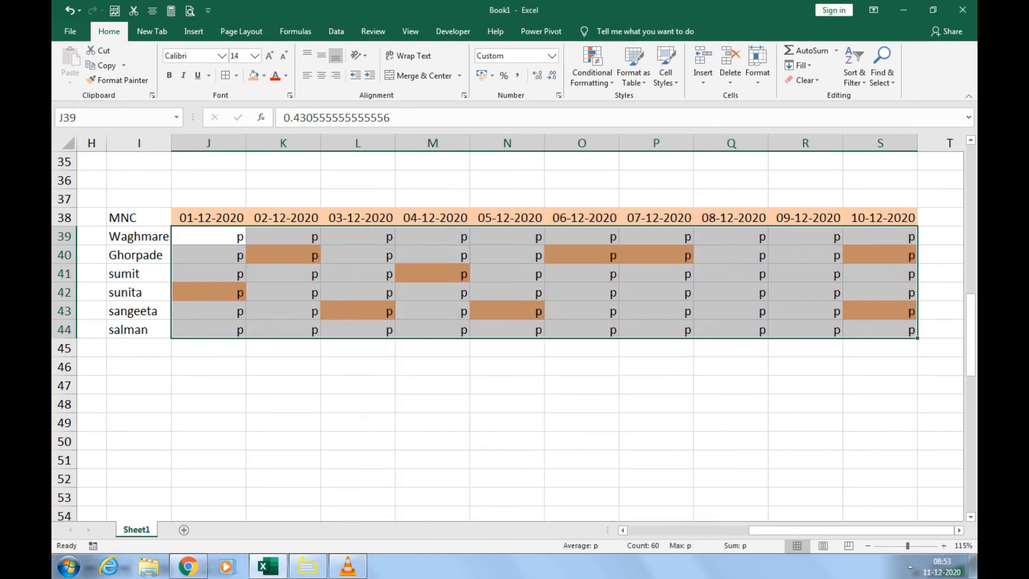
Correct the zero section of the J39:S44 number format so the code reads "p";;"a"
{"action": "key", "text": "ctrl+1"}
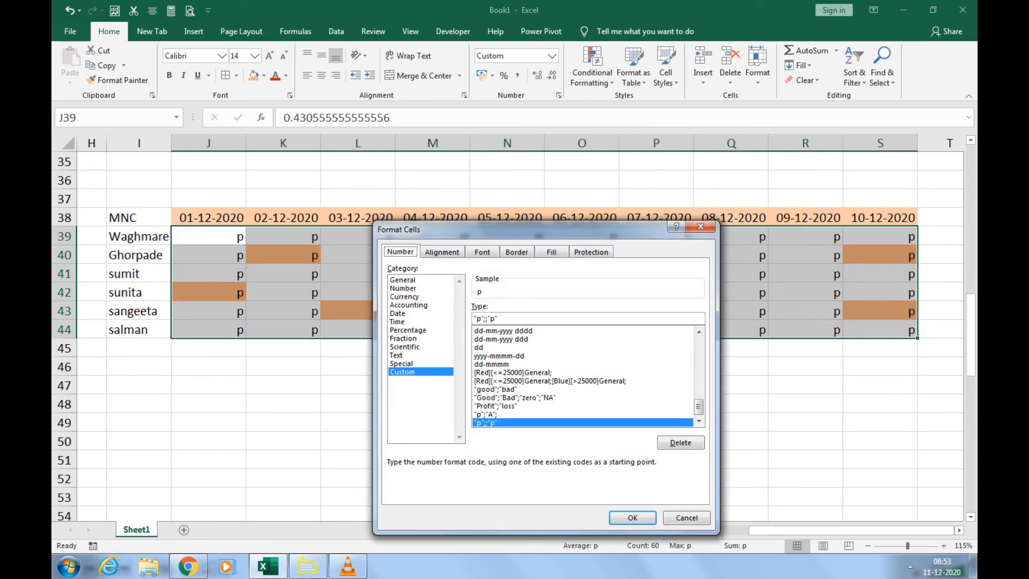
{"action": "key", "text": "BackSpace"}
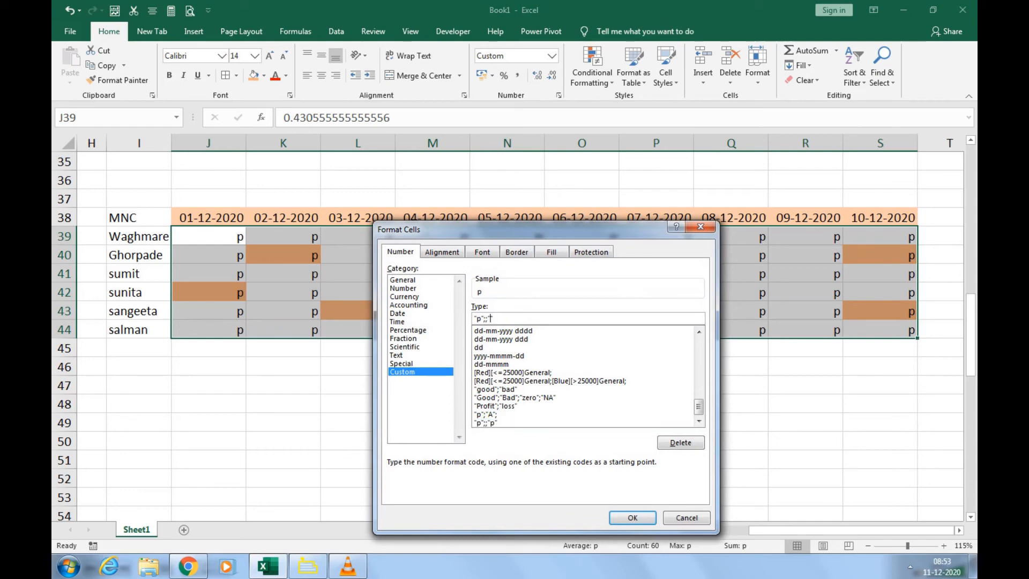
{"action": "type", "text": "a"}
{"action": "key", "text": "Return"}
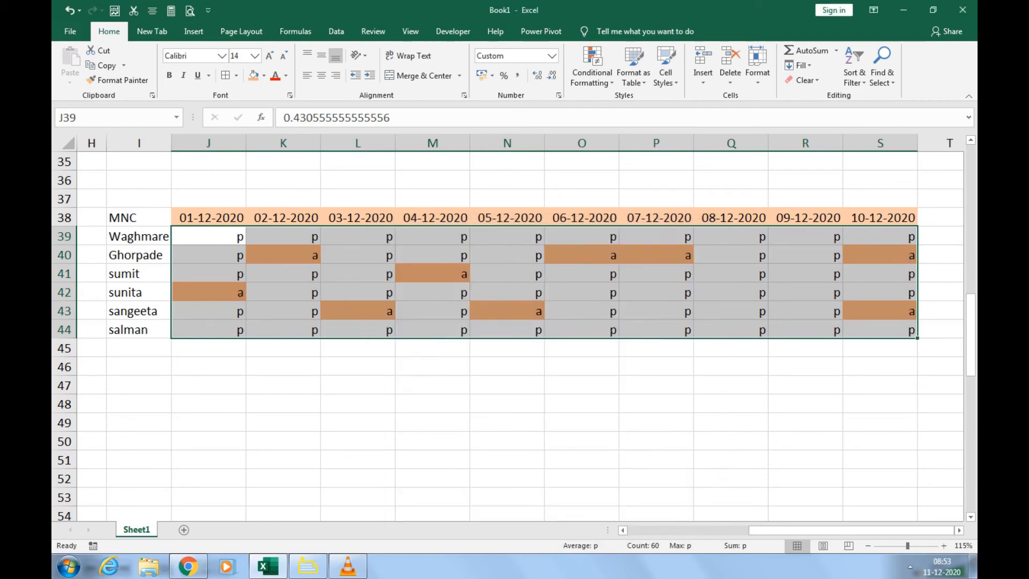
Capitalize both letters in the custom number format of J39:S44, making it "P";;"A"
{"action": "key", "text": "ctrl+1"}
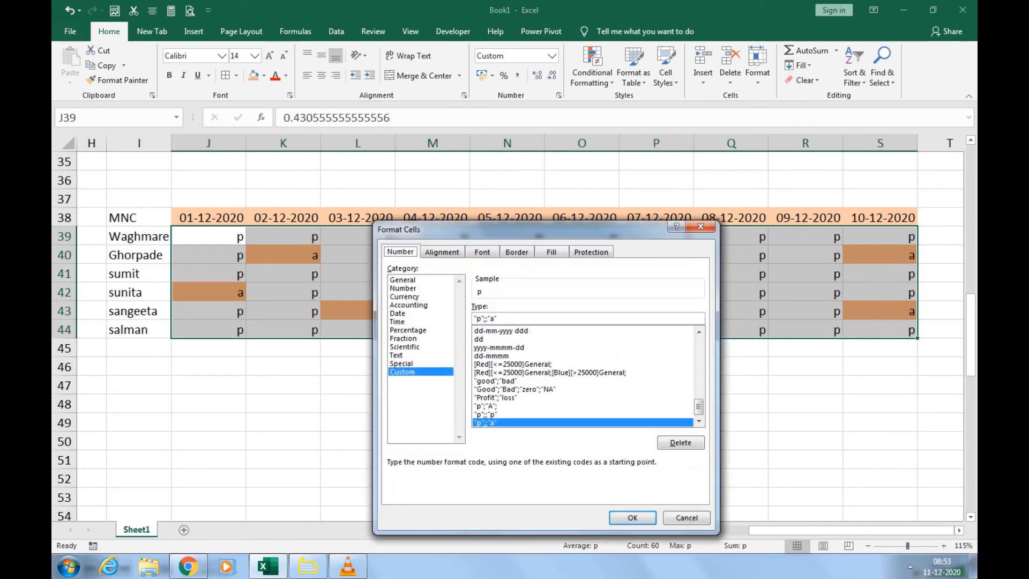
{"action": "left_click", "coordinate": [490, 319]}
{"action": "key", "text": "Delete"}
{"action": "type", "text": "A"}
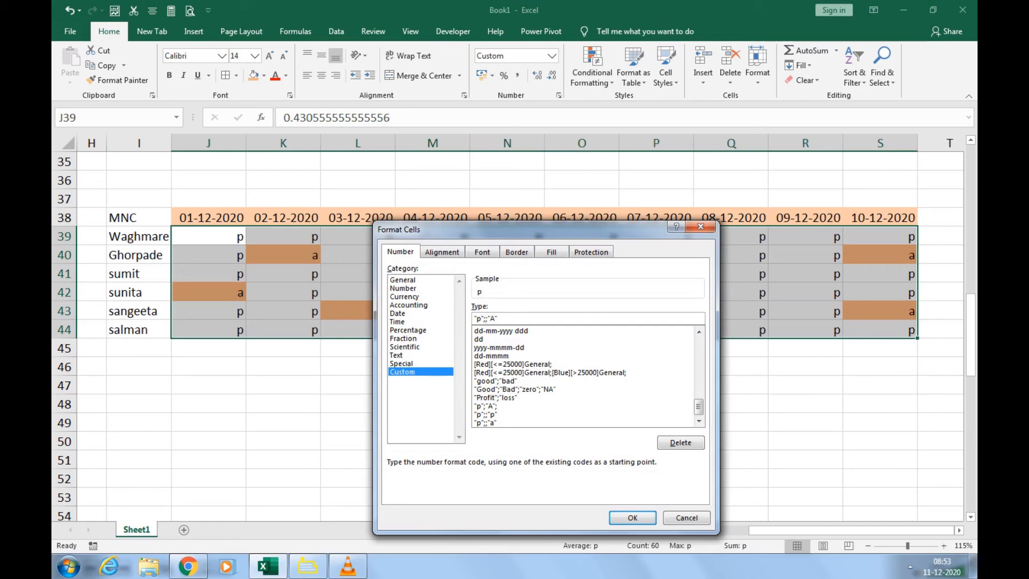
{"action": "left_click", "coordinate": [479, 318]}
{"action": "key", "text": "BackSpace"}
{"action": "type", "text": "P"}
{"action": "left_click", "coordinate": [632, 517]}
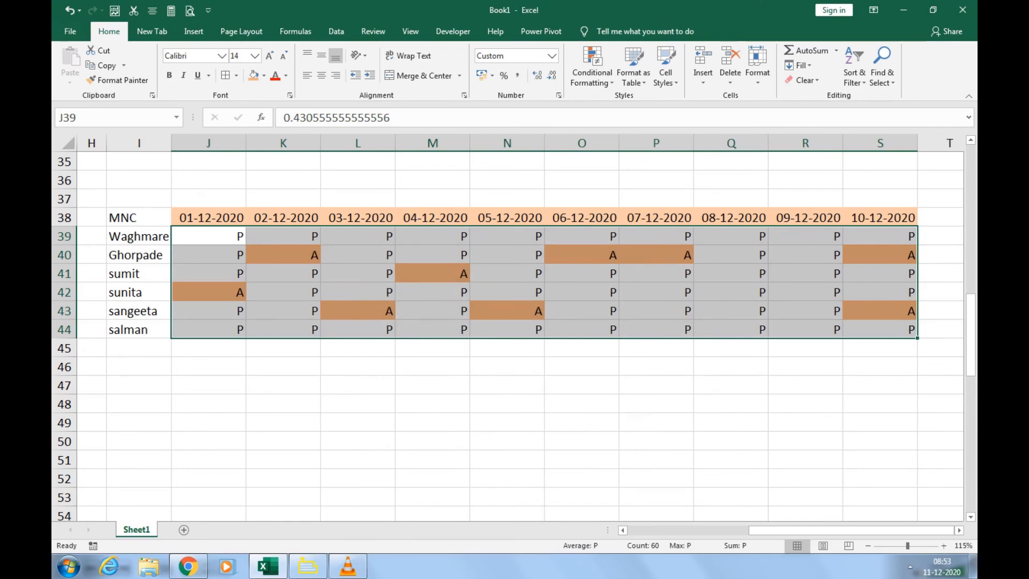
Enter the headings Present, Absent and Total in T38:V38, beside the last date column
{"action": "scroll", "coordinate": [514, 326], "scroll_direction": "right", "scroll_amount": 1}
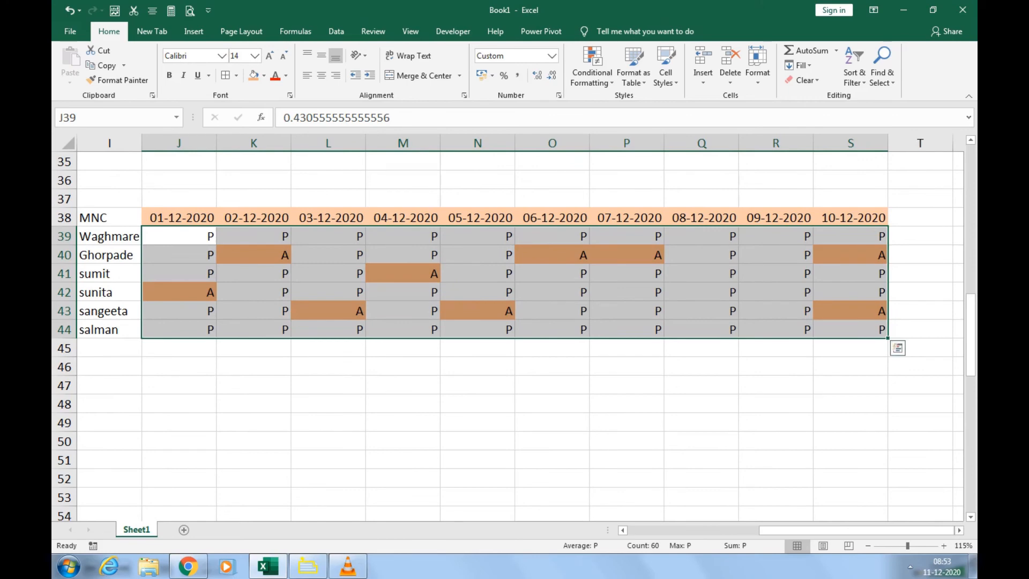
{"action": "left_click", "coordinate": [920, 217]}
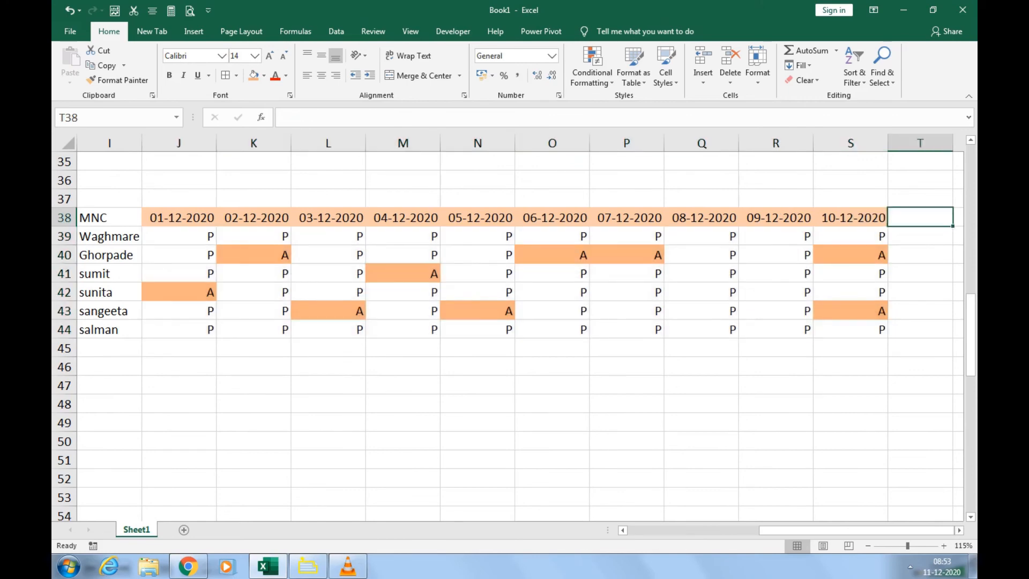
{"action": "type", "text": "P"}
{"action": "scroll", "coordinate": [515, 327], "scroll_direction": "right", "scroll_amount": 1}
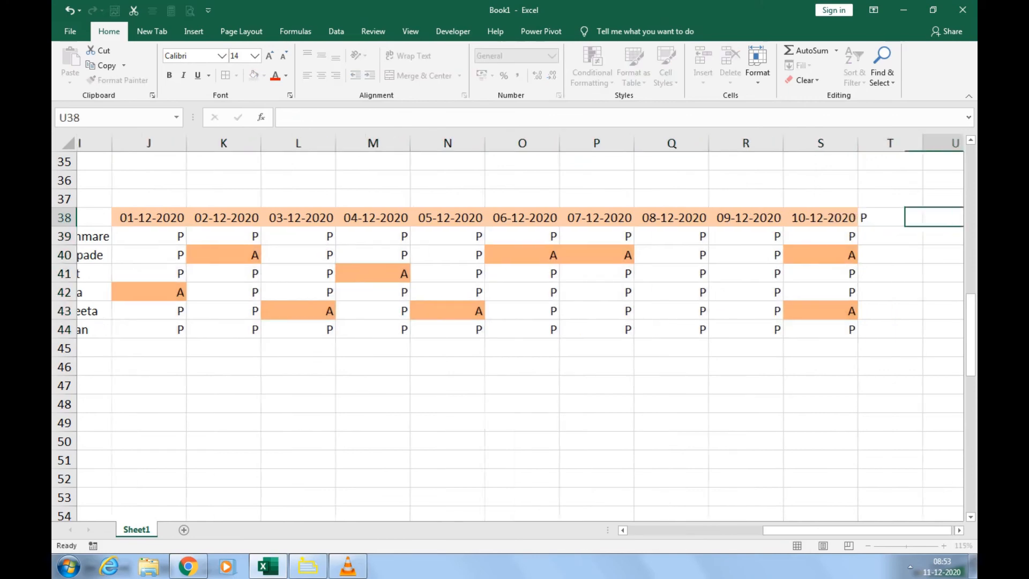
{"action": "type", "text": "Prse"}
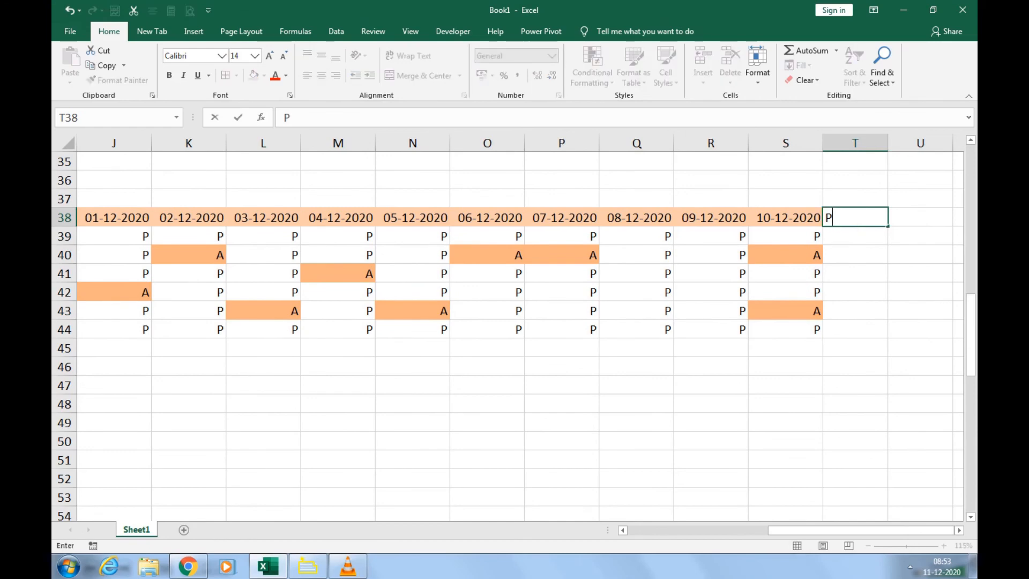
{"action": "key", "text": "BackSpace"}
{"action": "key", "text": "BackSpace"}
{"action": "type", "text": "esent"}
{"action": "key", "text": "Tab"}
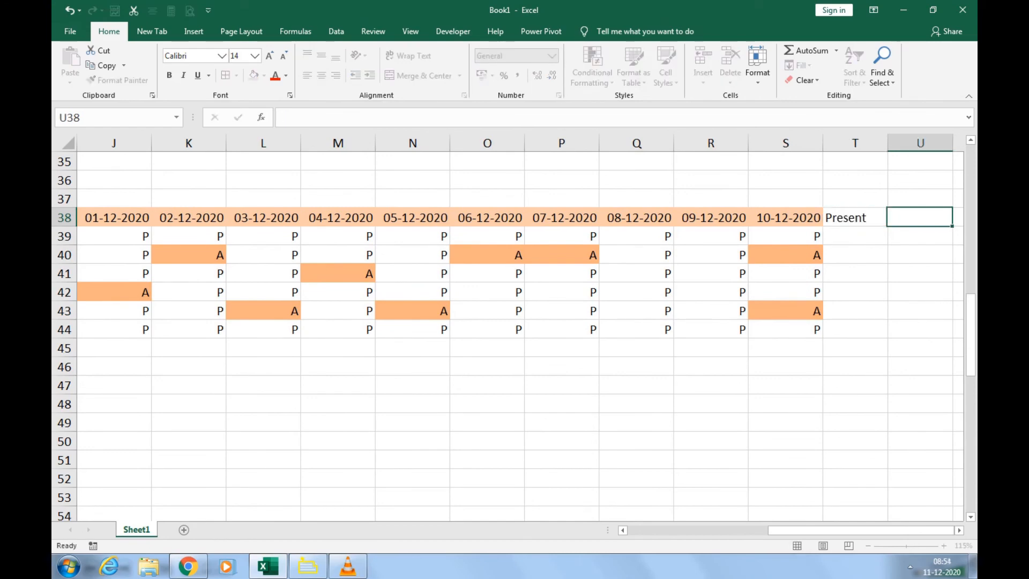
{"action": "type", "text": "Abo"}
{"action": "type", "text": "sent"}
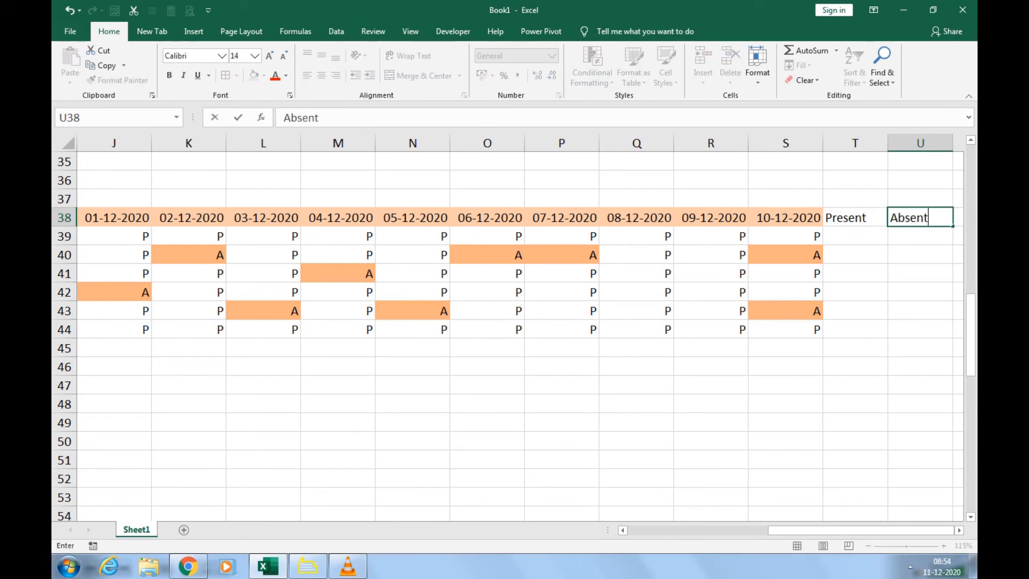
{"action": "key", "text": "Tab"}
{"action": "type", "text": "Total"}
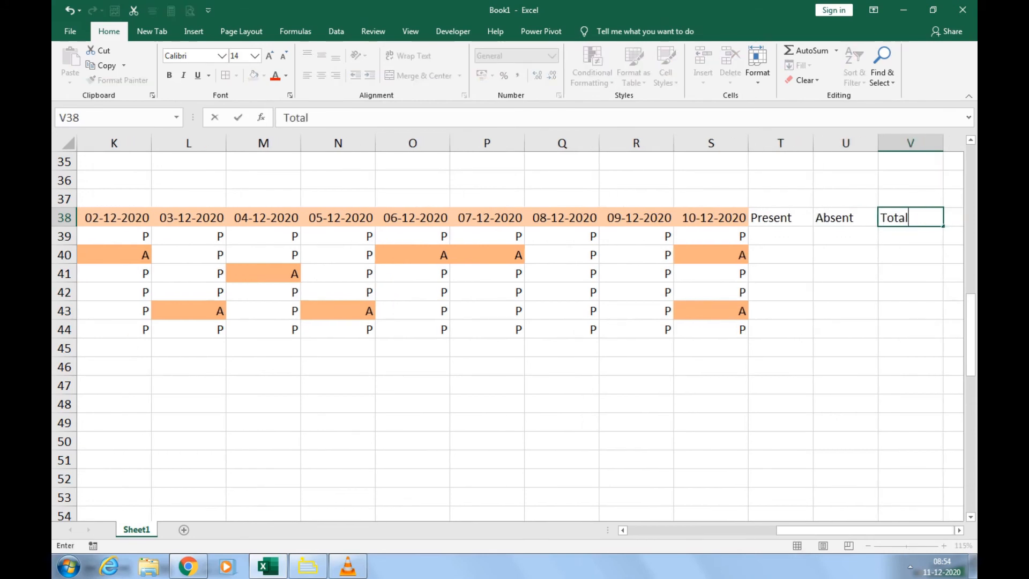
{"action": "key", "text": "Return"}
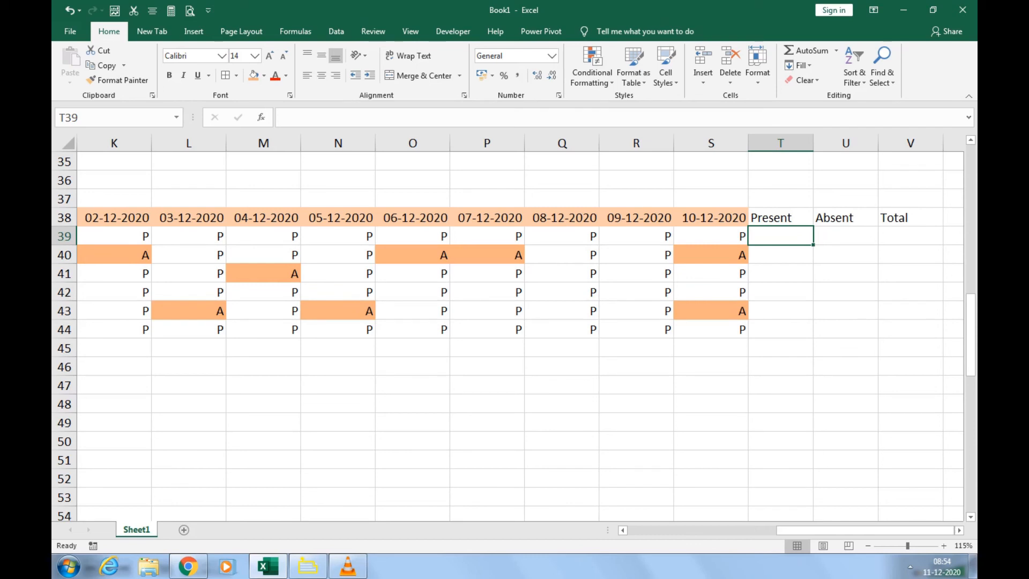
Count the first employee's present days in T39 with =COUNTIF($J$39:$S$39,">0"), and check the stored values of J39 and K40
{"action": "type", "text": "="}
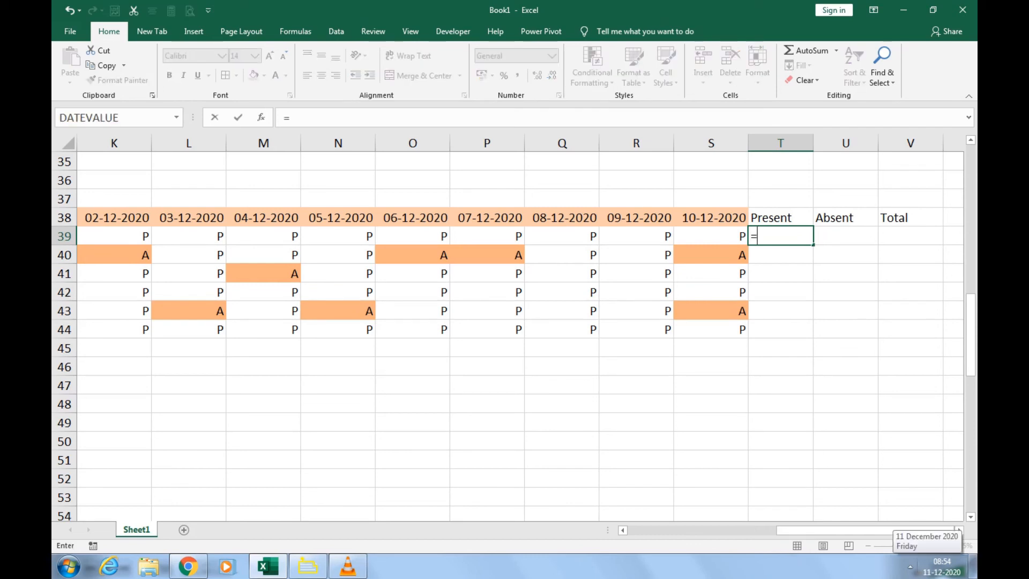
{"action": "type", "text": "cou"}
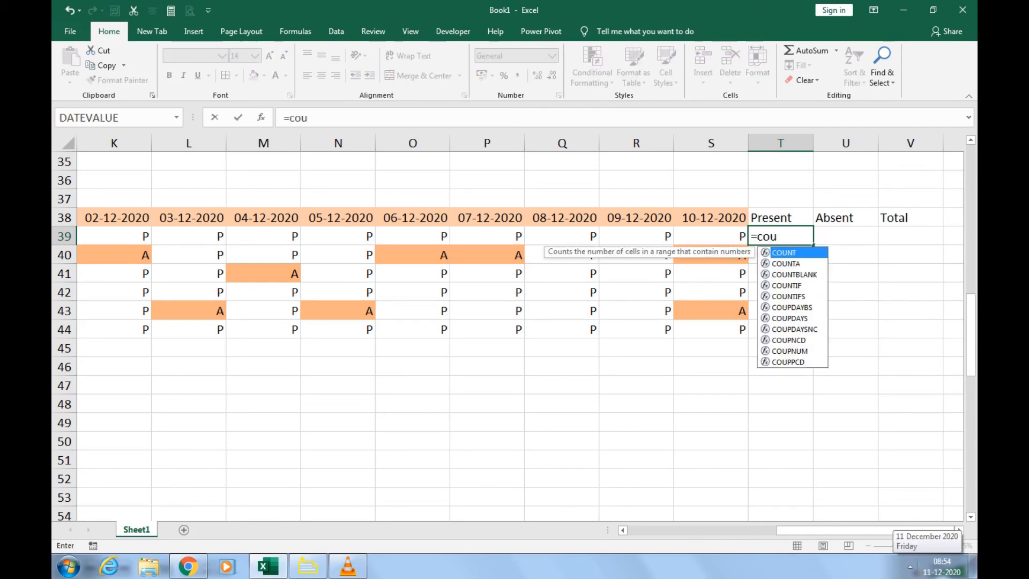
{"action": "key", "text": "Down"}
{"action": "key", "text": "Down"}
{"action": "key", "text": "Down"}
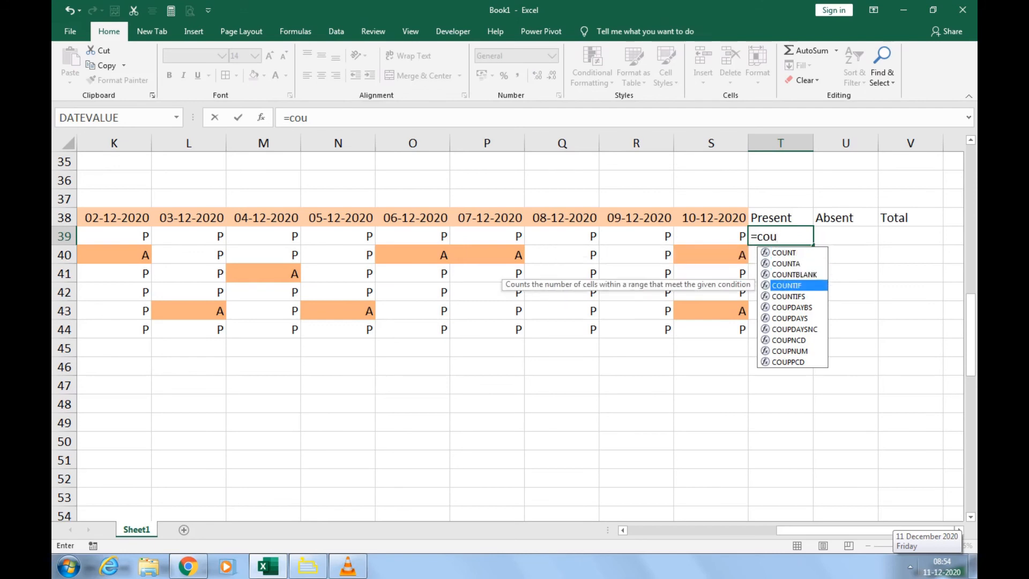
{"action": "key", "text": "Tab"}
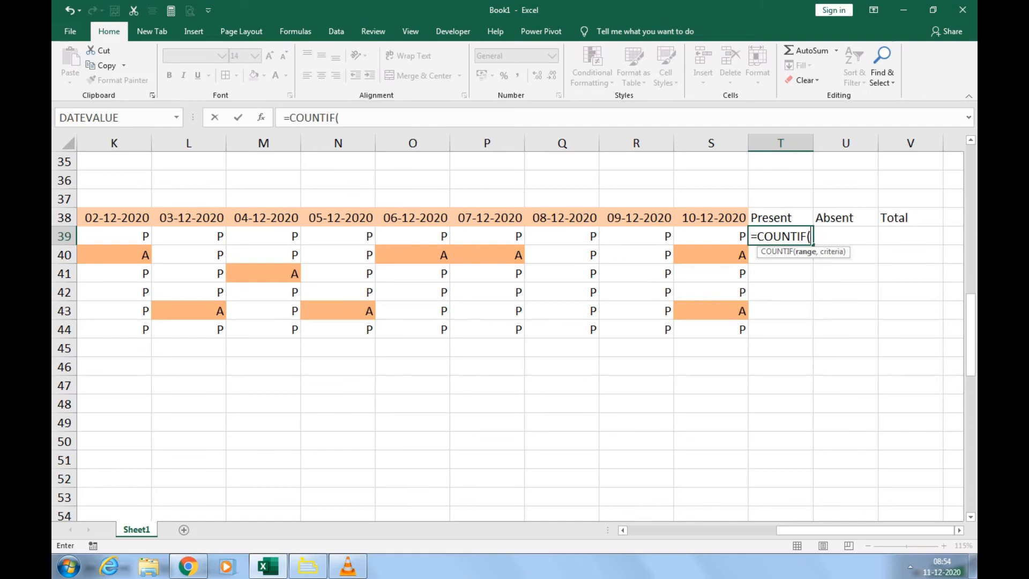
{"action": "key", "text": "Left"}
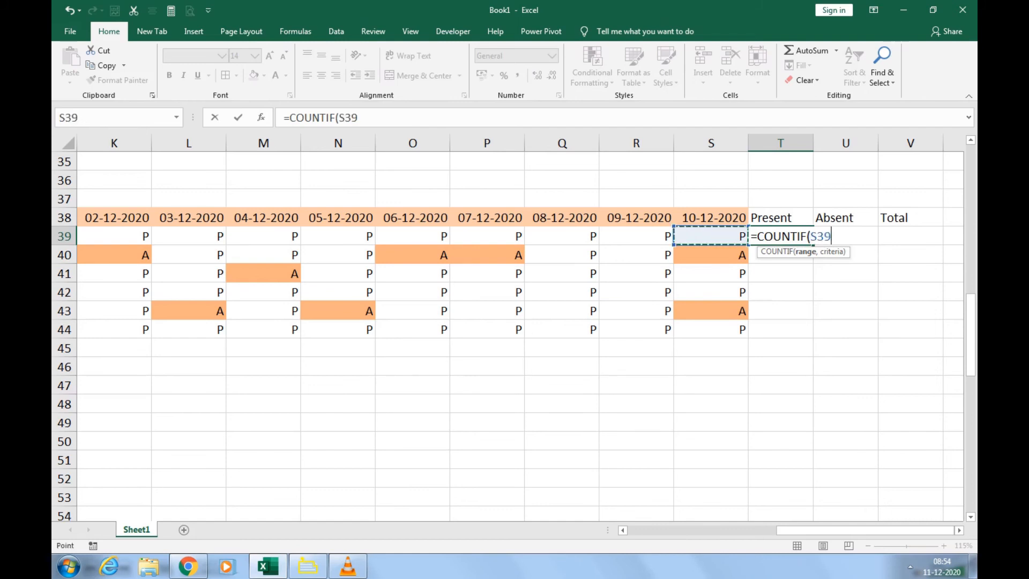
{"action": "key", "text": "ctrl+shift+Left"}
{"action": "key", "text": "shift+Right"}
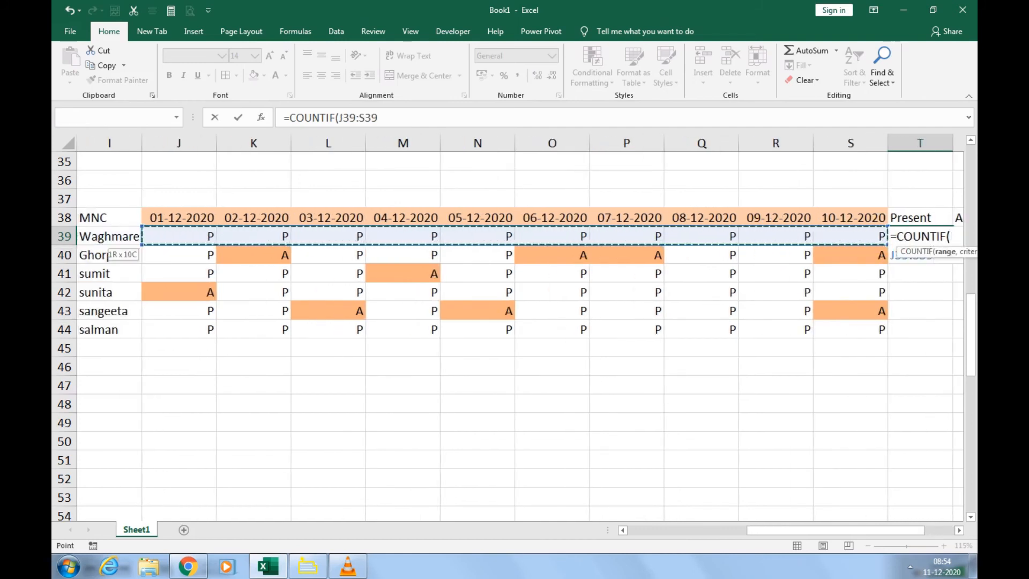
{"action": "key", "text": "F4"}
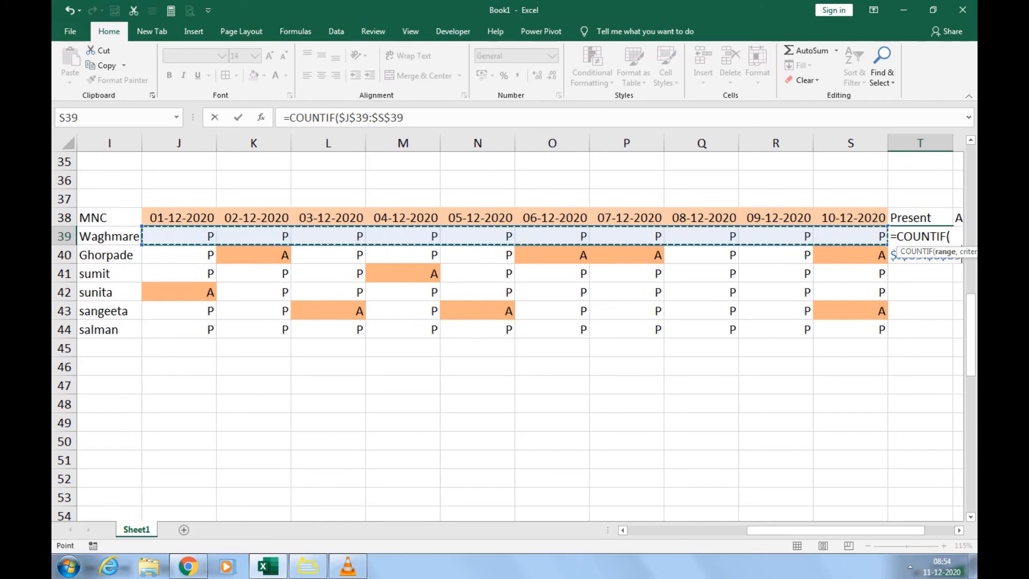
{"action": "type", "text": ",\""}
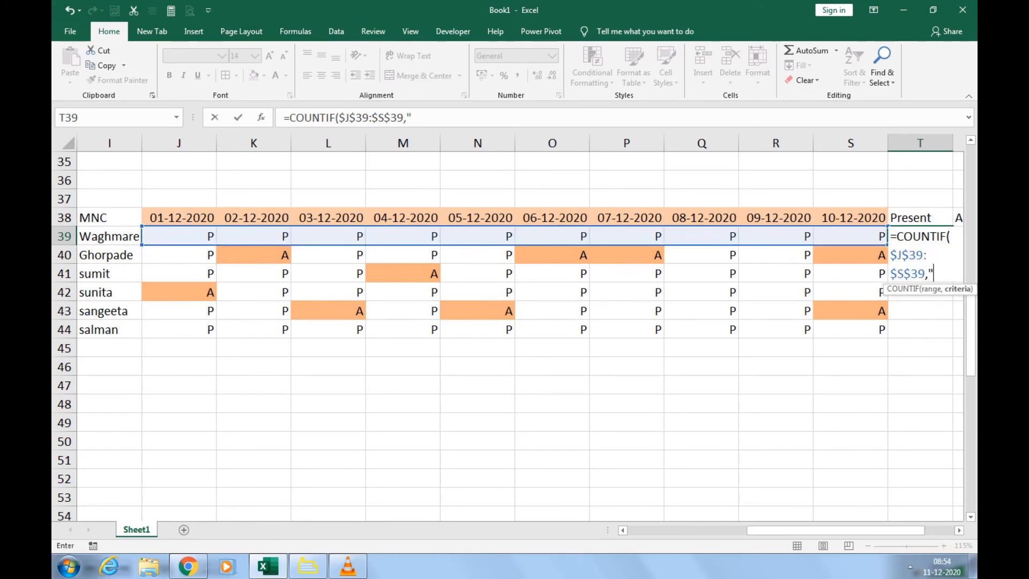
{"action": "type", "text": ">0\")"}
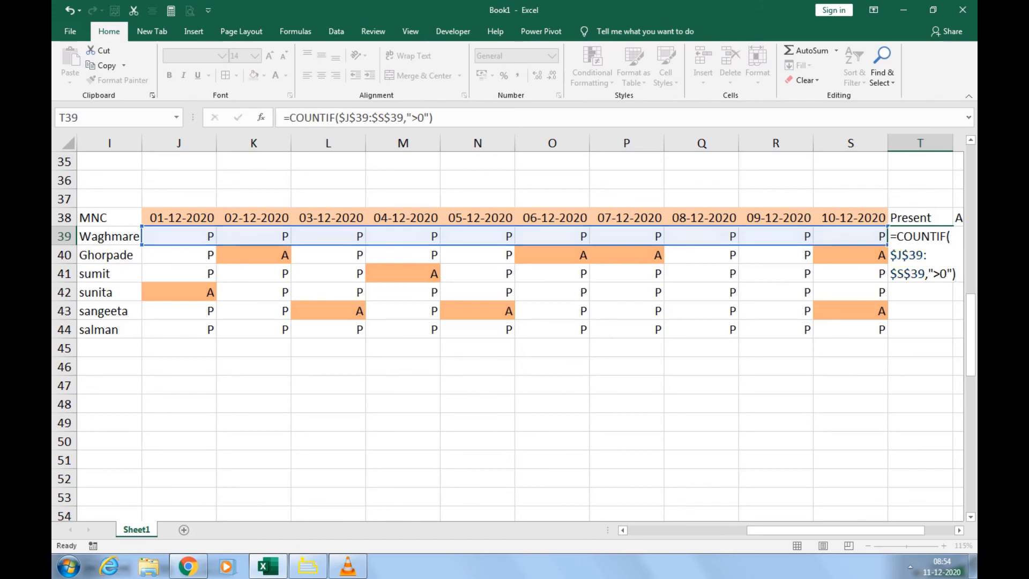
{"action": "key", "text": "Return"}
{"action": "key", "text": "Up"}
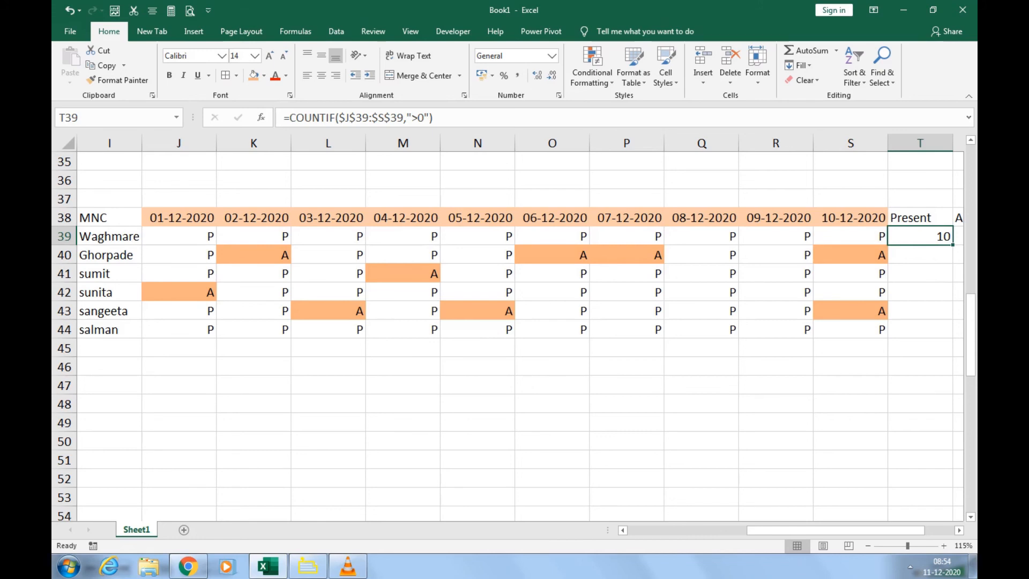
{"action": "left_click", "coordinate": [179, 236]}
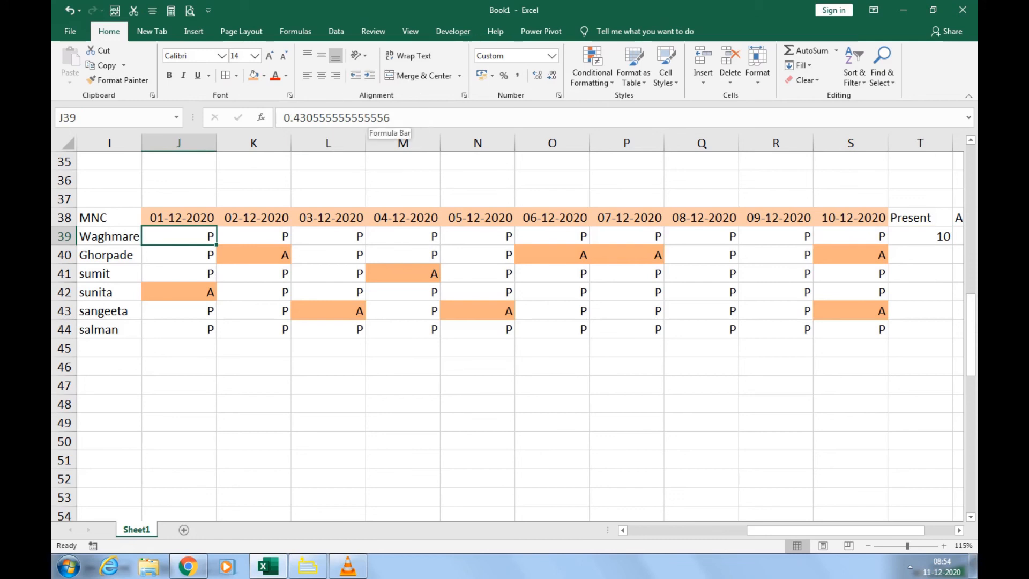
{"action": "left_click", "coordinate": [253, 255]}
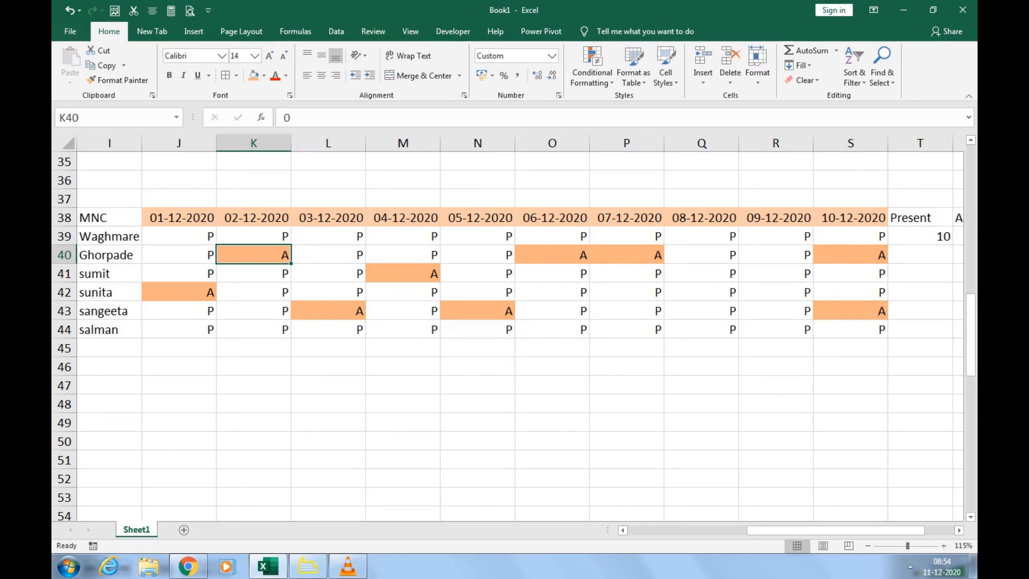
Count the first employee's absent days in U39 with =COUNTIF(J39:S39,"=0"), keeping the range reference relative
{"action": "scroll", "coordinate": [519, 333], "scroll_direction": "right", "scroll_amount": 2}
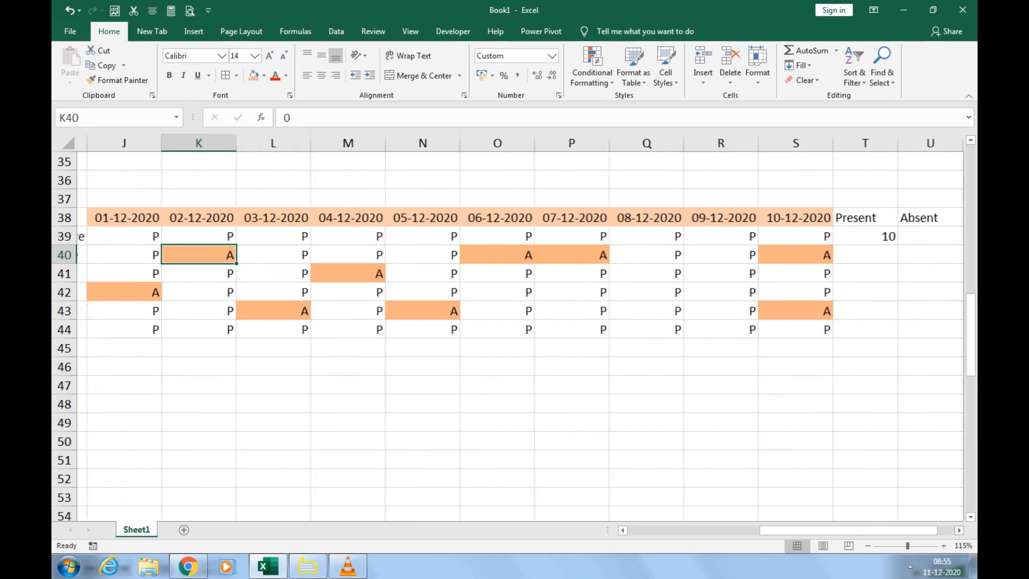
{"action": "left_click", "coordinate": [846, 236]}
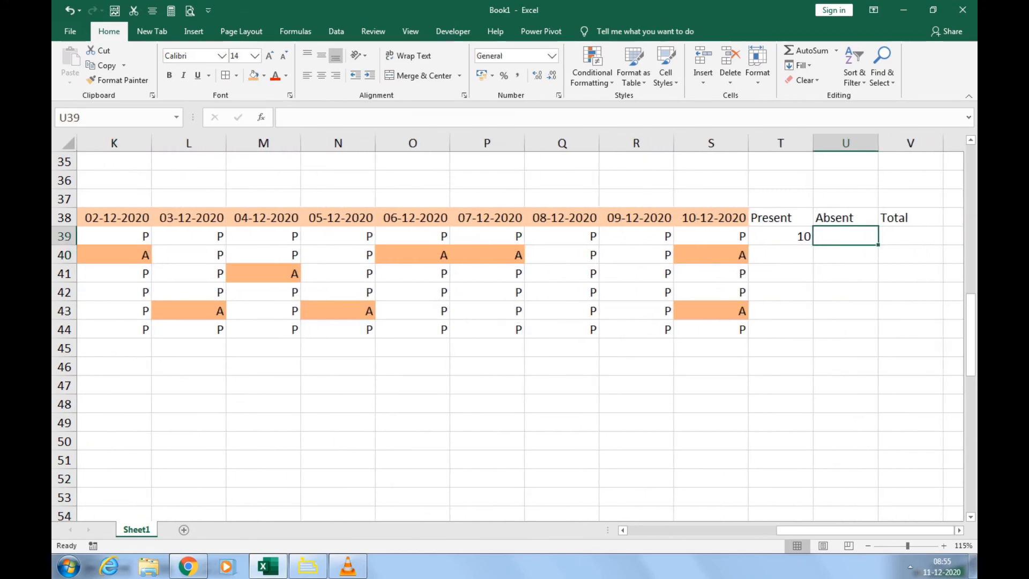
{"action": "type", "text": "=cou"}
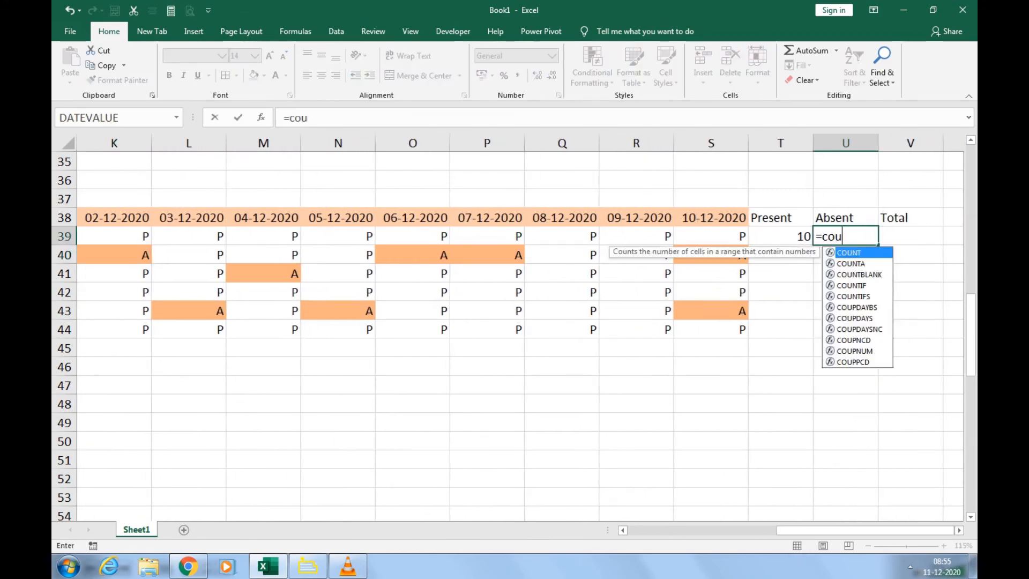
{"action": "key", "text": "Down"}
{"action": "key", "text": "Down"}
{"action": "key", "text": "Down"}
{"action": "key", "text": "Tab"}
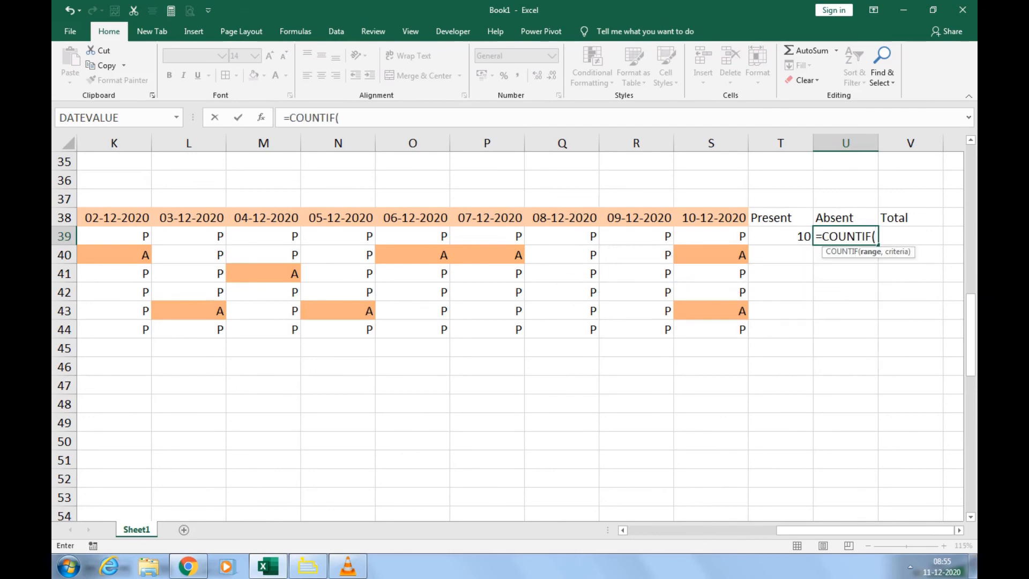
{"action": "left_click_drag", "start_coordinate": [710, 237], "coordinate": [107, 244]}
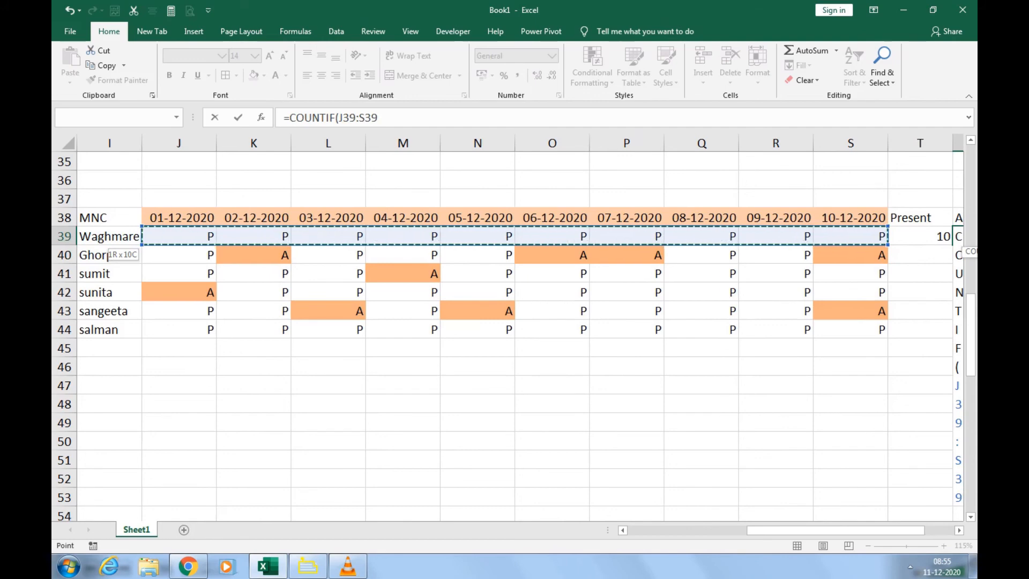
{"action": "key", "text": "F4"}
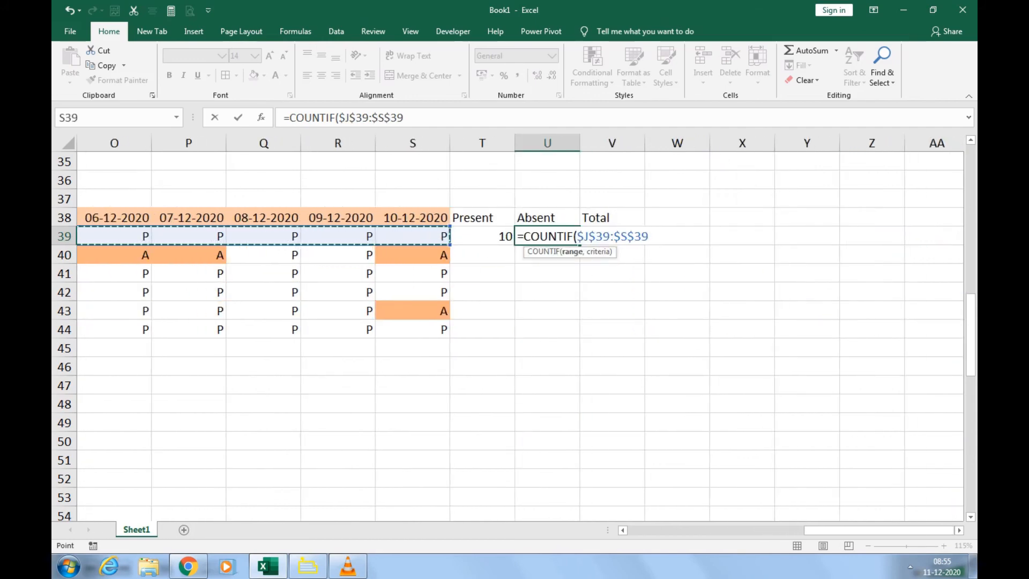
{"action": "key", "text": "F4"}
{"action": "key", "text": "F4"}
{"action": "key", "text": "F4"}
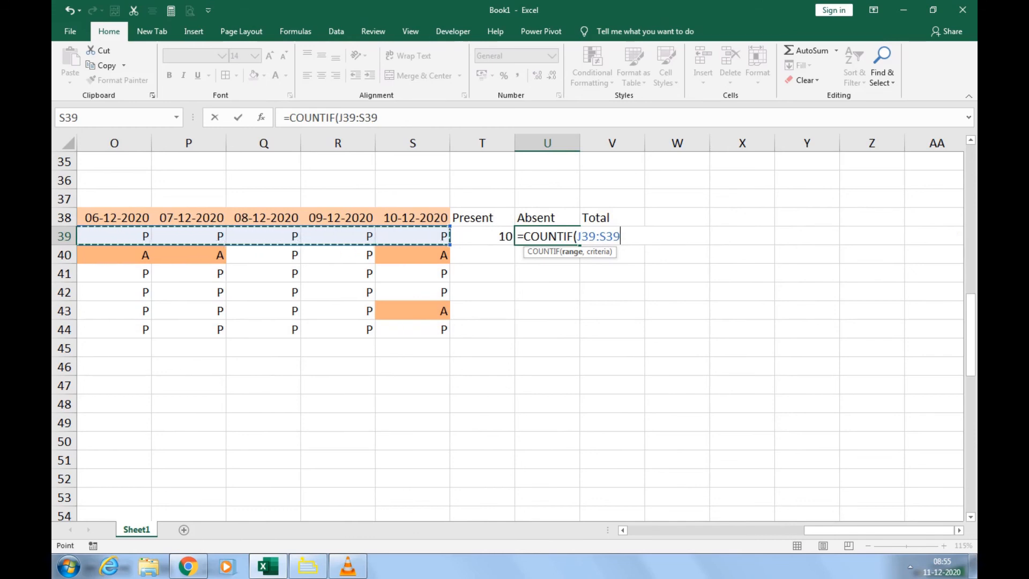
{"action": "type", "text": ",\""}
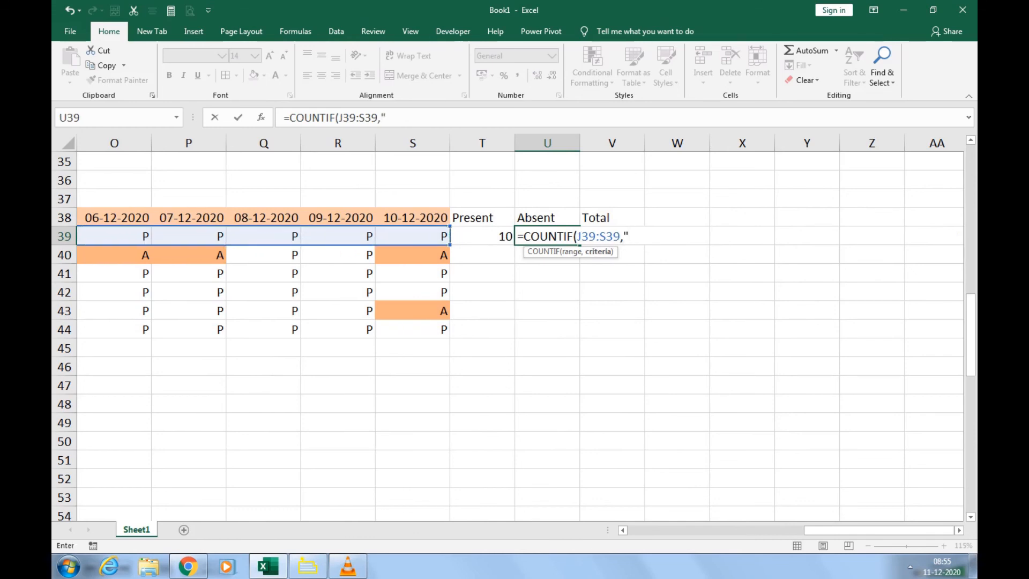
{"action": "type", "text": "=0\")"}
{"action": "key", "text": "Return"}
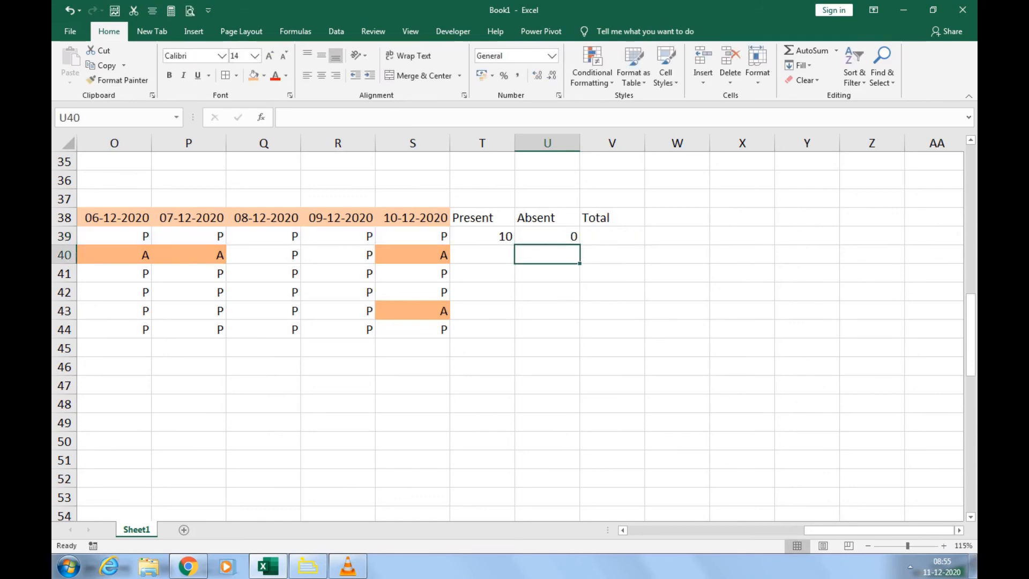
Simplify the criterion of the absent count in U39 so the formula reads =COUNTIF(J39:S39,"0")
{"action": "key", "text": "Up"}
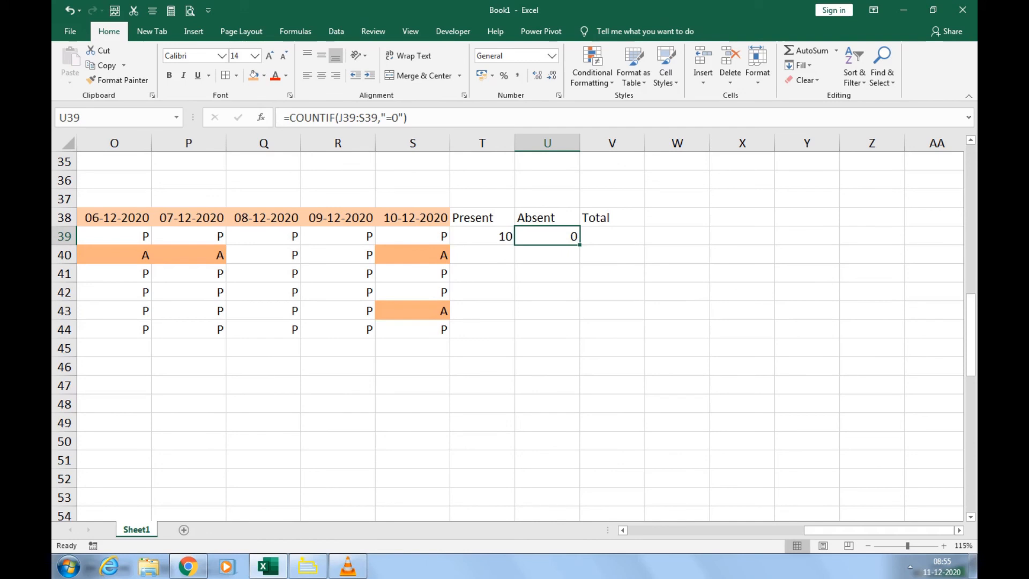
{"action": "left_click", "coordinate": [392, 118]}
{"action": "key", "text": "BackSpace"}
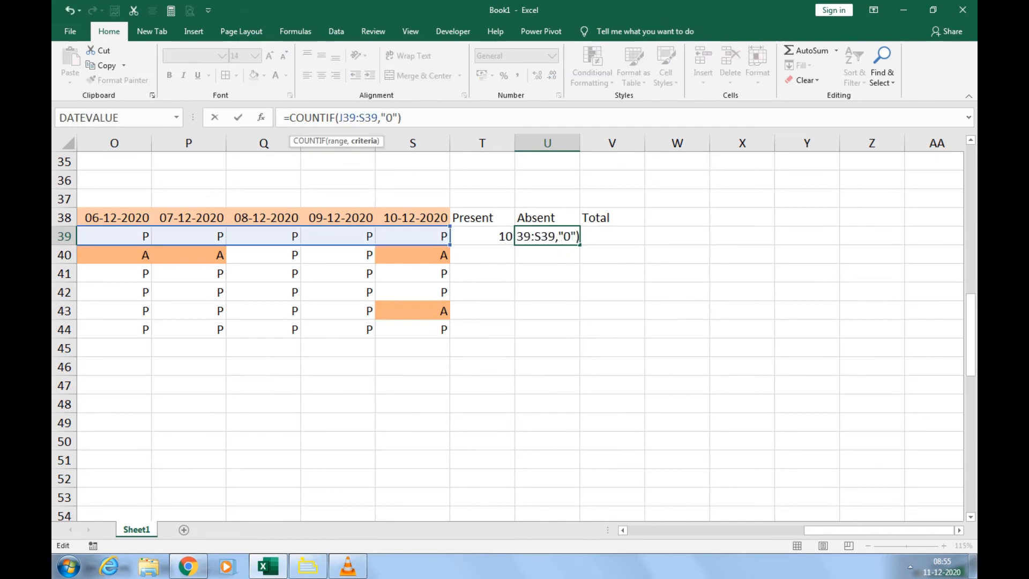
{"action": "key", "text": "Return"}
{"action": "key", "text": "Up"}
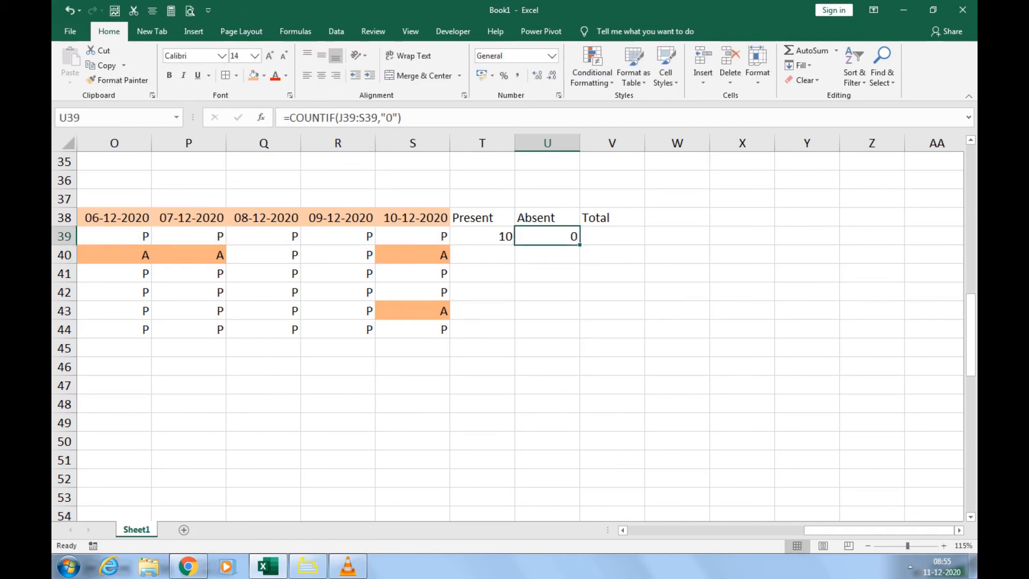
Mark the first employee absent on 04-12-2020 by entering 0 in M39
{"action": "key", "text": "Left"}
{"action": "key", "text": "Left"}
{"action": "key", "text": "Left"}
{"action": "key", "text": "Left"}
{"action": "key", "text": "Left"}
{"action": "key", "text": "Left"}
{"action": "key", "text": "Left"}
{"action": "key", "text": "Left"}
{"action": "key", "text": "Left"}
{"action": "key", "text": "Left"}
{"action": "key", "text": "Left"}
{"action": "key", "text": "Left"}
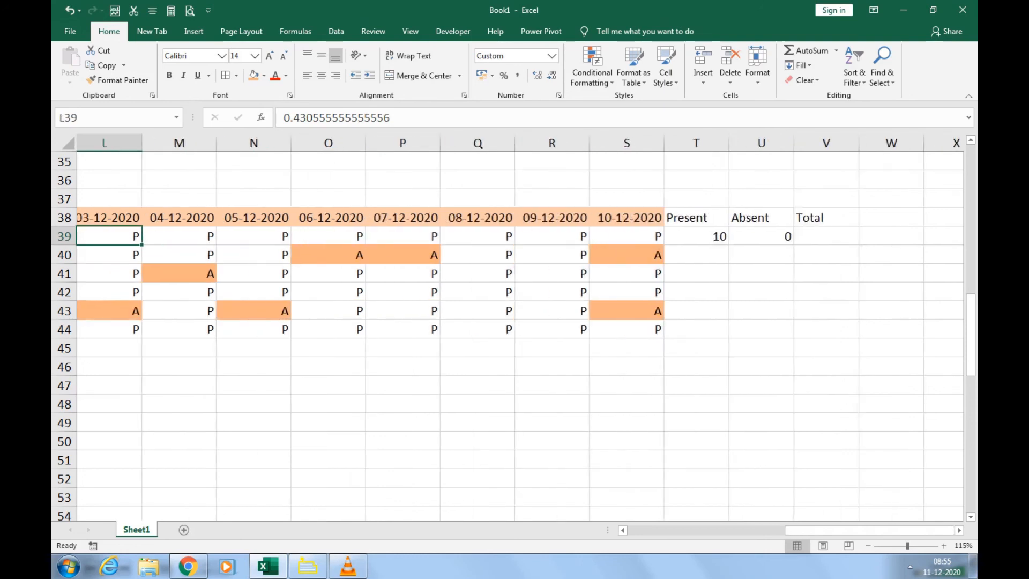
{"action": "key", "text": "Right"}
{"action": "key", "text": "Right"}
{"action": "key", "text": "Right"}
{"action": "key", "text": "Right"}
{"action": "key", "text": "Right"}
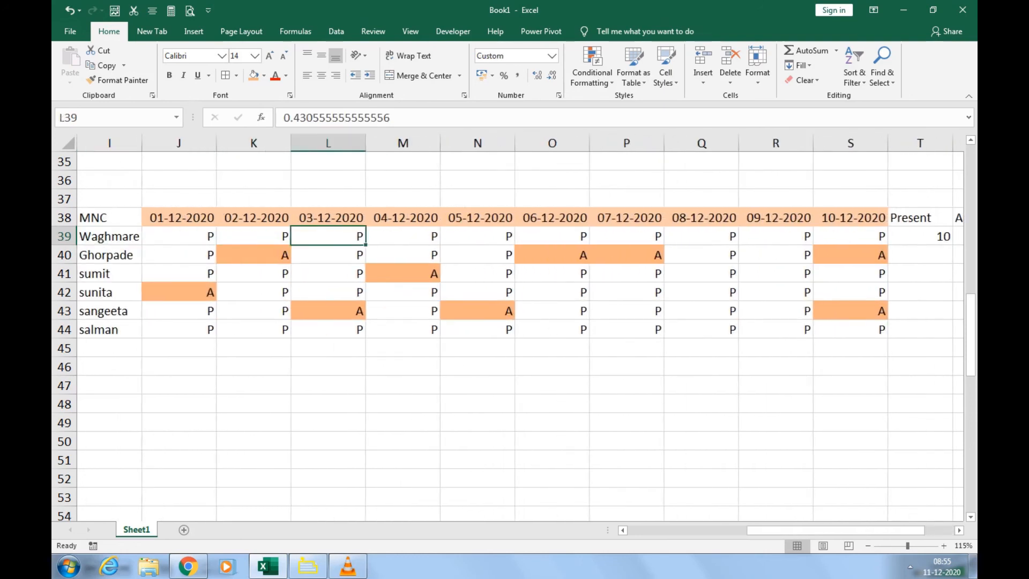
{"action": "key", "text": "Left"}
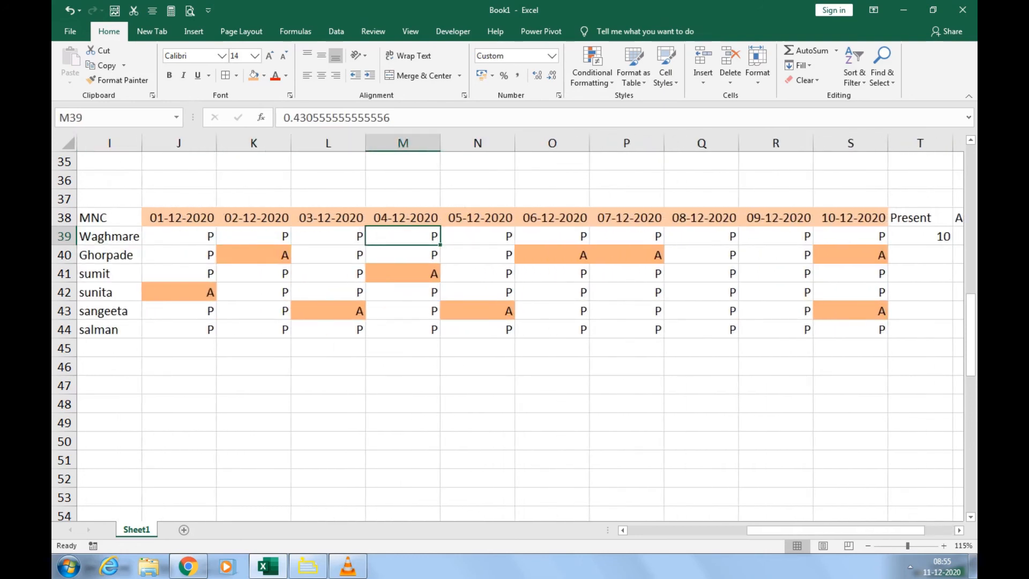
{"action": "type", "text": "0"}
{"action": "key", "text": "Return"}
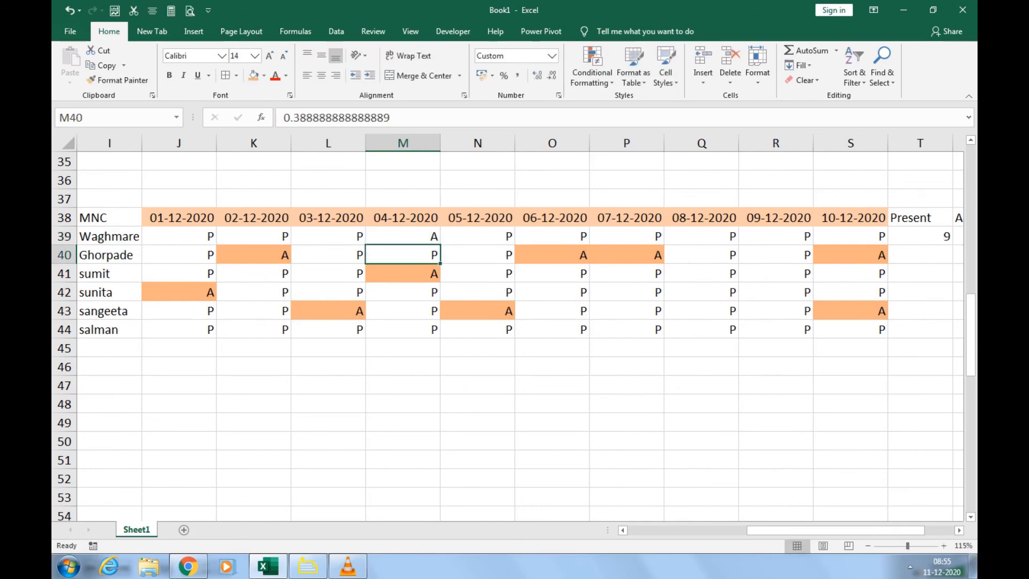
Check the first employee's absent count in U39 and present count in T39
{"action": "key", "text": "Up"}
{"action": "key", "text": "Right"}
{"action": "key", "text": "Right"}
{"action": "key", "text": "Right"}
{"action": "key", "text": "Right"}
{"action": "key", "text": "Right"}
{"action": "key", "text": "Right"}
{"action": "key", "text": "Right"}
{"action": "key", "text": "Right"}
{"action": "key", "text": "Right"}
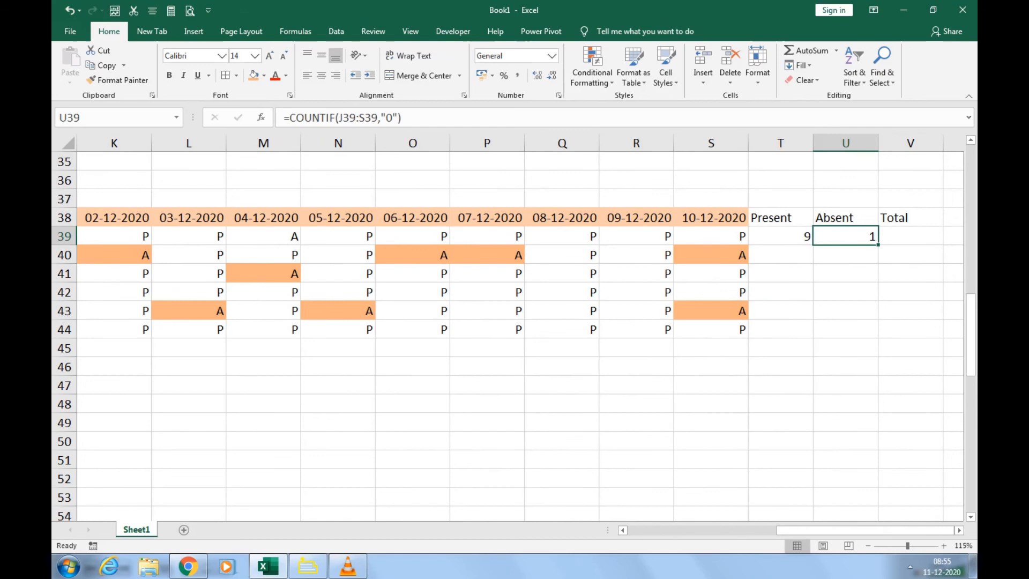
{"action": "left_click", "coordinate": [780, 236]}
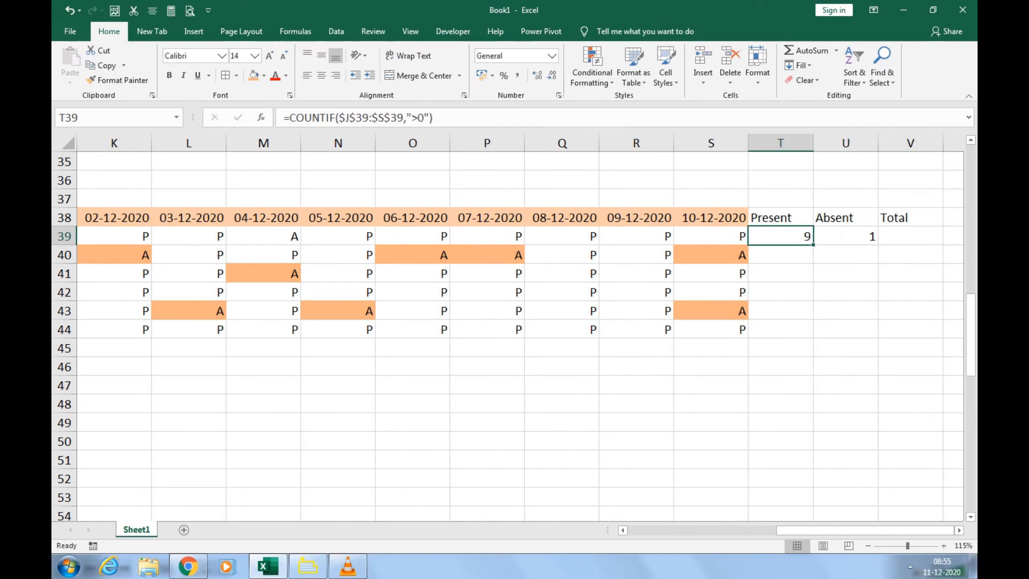
Add up the first employee's absent and present days in V39 with the formula =U39+T39
{"action": "key", "text": "Right"}
{"action": "key", "text": "Right"}
{"action": "type", "text": "="}
{"action": "key", "text": "Left"}
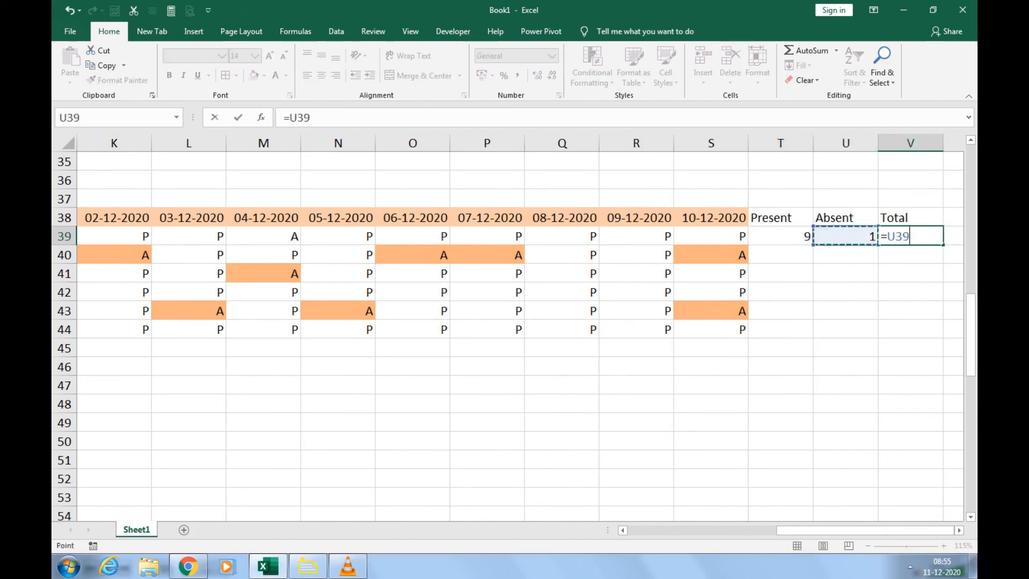
{"action": "type", "text": "+"}
{"action": "key", "text": "Left"}
{"action": "key", "text": "Left"}
{"action": "key", "text": "Return"}
{"action": "key", "text": "Up"}
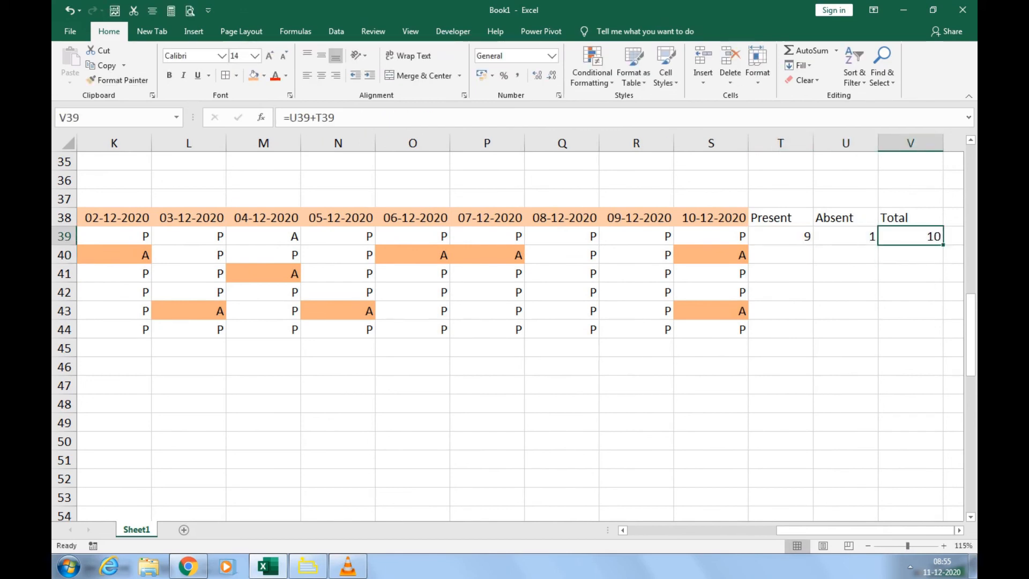
Fill the Present, Absent and Total formulas of T39:V39 down to row 44 for all employees
{"action": "key", "text": "Left"}
{"action": "key", "text": "Left"}
{"action": "key", "text": "shift+Right"}
{"action": "key", "text": "shift+Right"}
{"action": "key", "text": "shift+Down"}
{"action": "key", "text": "shift+Down"}
{"action": "key", "text": "shift+Down"}
{"action": "key", "text": "shift+Down"}
{"action": "key", "text": "shift+Down"}
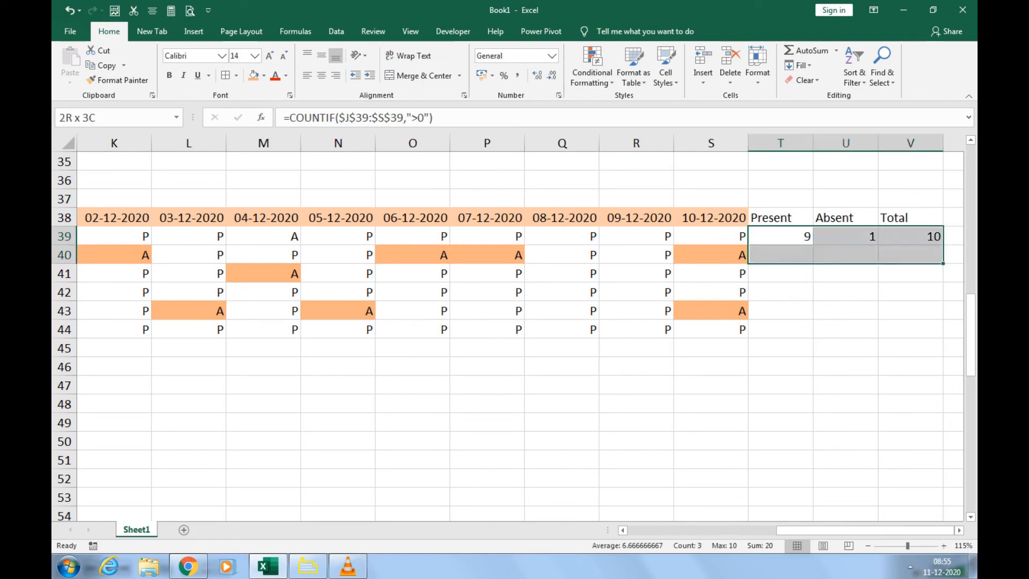
{"action": "key", "text": "ctrl+d"}
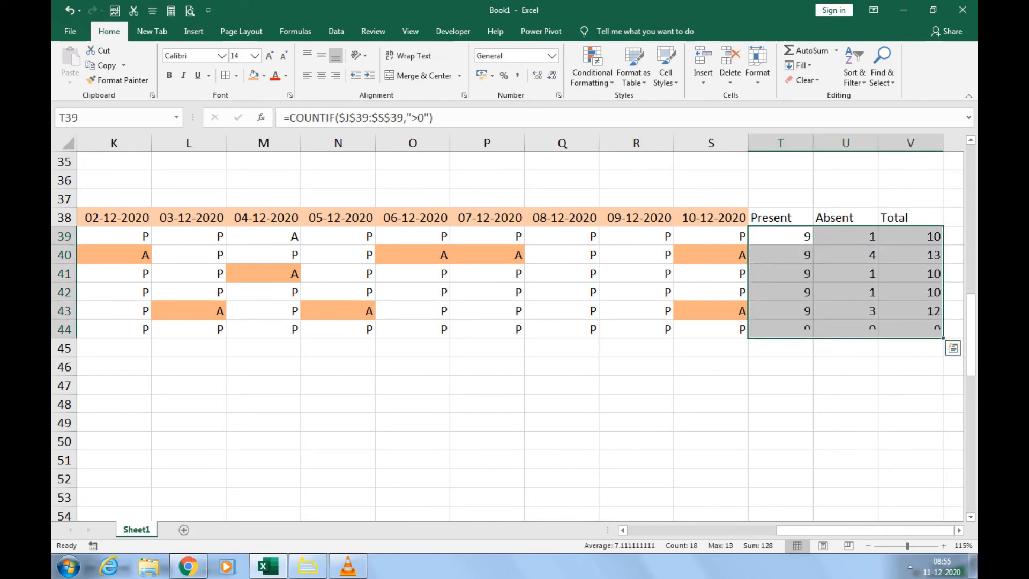
{"action": "left_click", "coordinate": [562, 384]}
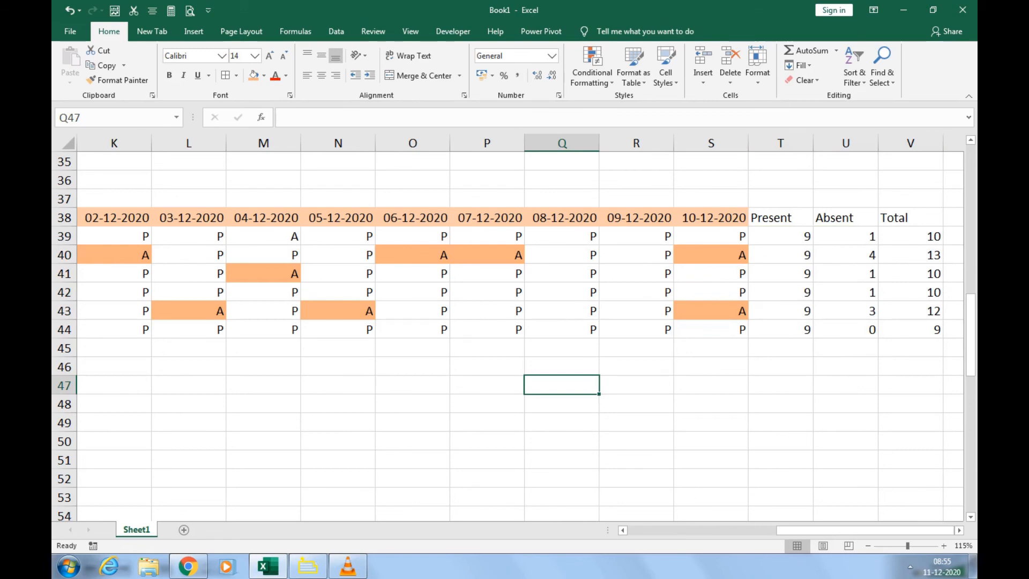
Review the counts in T39:V43 and the P/A marks across the attendance range J39:S44
{"action": "left_click_drag", "start_coordinate": [780, 236], "coordinate": [911, 311]}
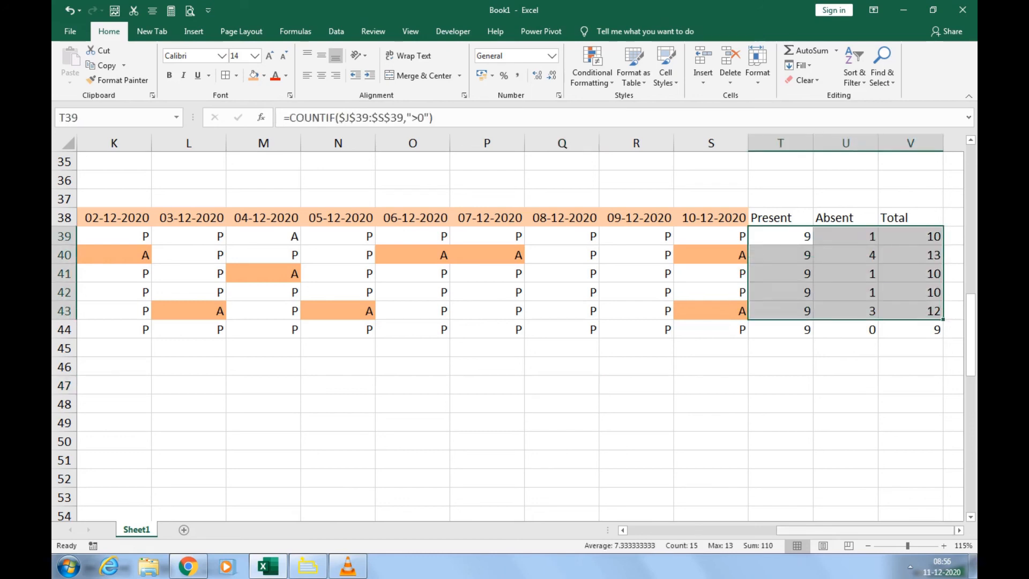
{"action": "left_click_drag", "start_coordinate": [865, 530], "coordinate": [807, 529]}
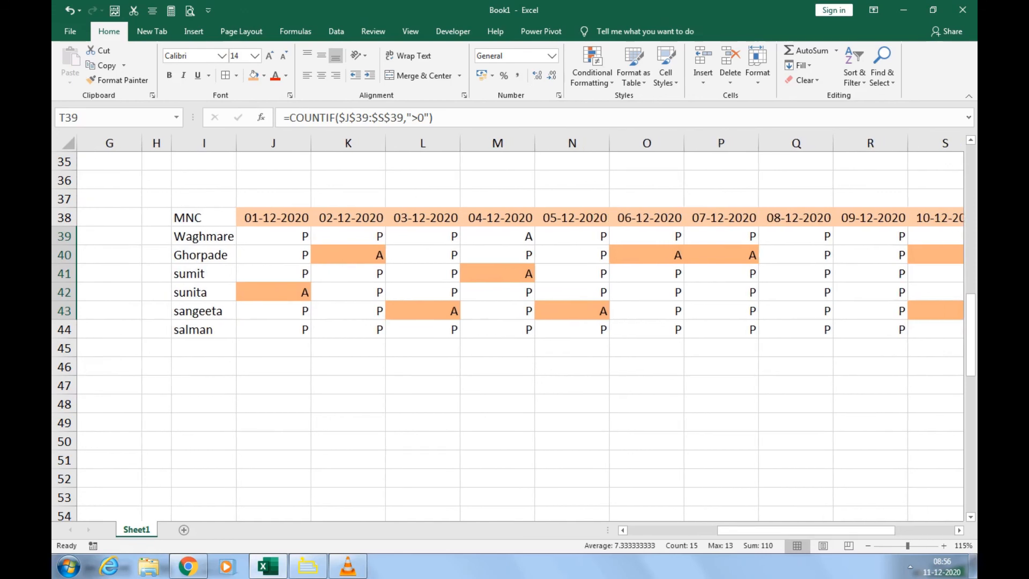
{"action": "scroll", "coordinate": [482, 378], "scroll_direction": "down", "scroll_amount": 1, "text": "ctrl"}
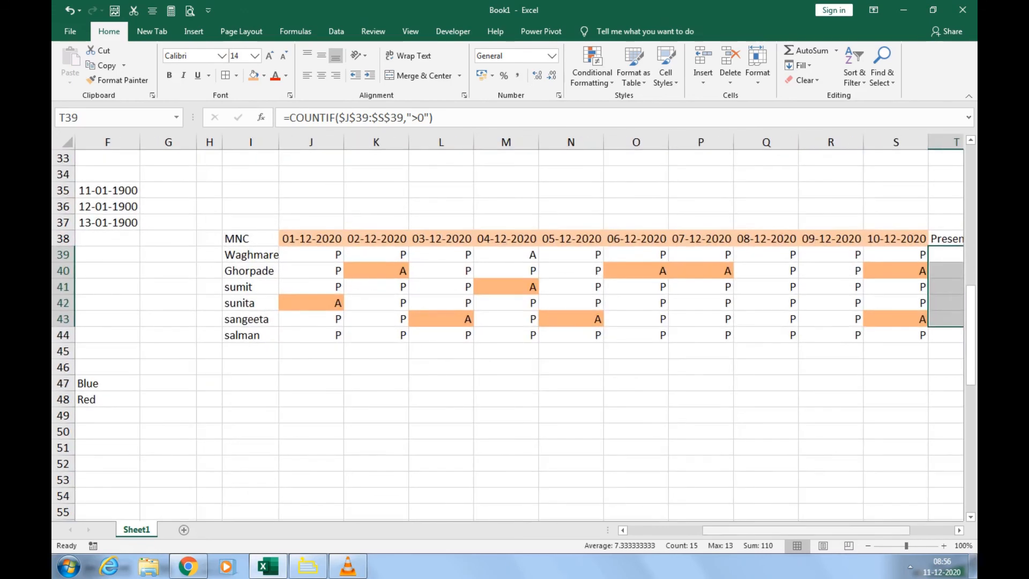
{"action": "left_click_drag", "start_coordinate": [806, 529], "coordinate": [784, 529]}
{"action": "mouse_move", "coordinate": [785, 529]}
{"action": "left_mouse_down"}
{"action": "mouse_move", "coordinate": [770, 529]}
{"action": "mouse_move", "coordinate": [785, 529]}
{"action": "left_mouse_up"}
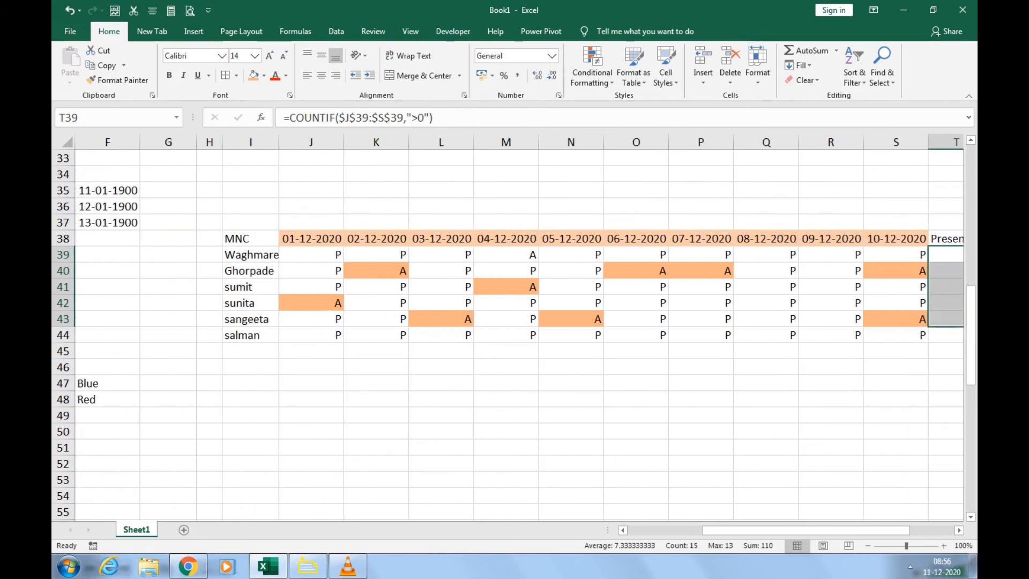
{"action": "left_click", "coordinate": [571, 303]}
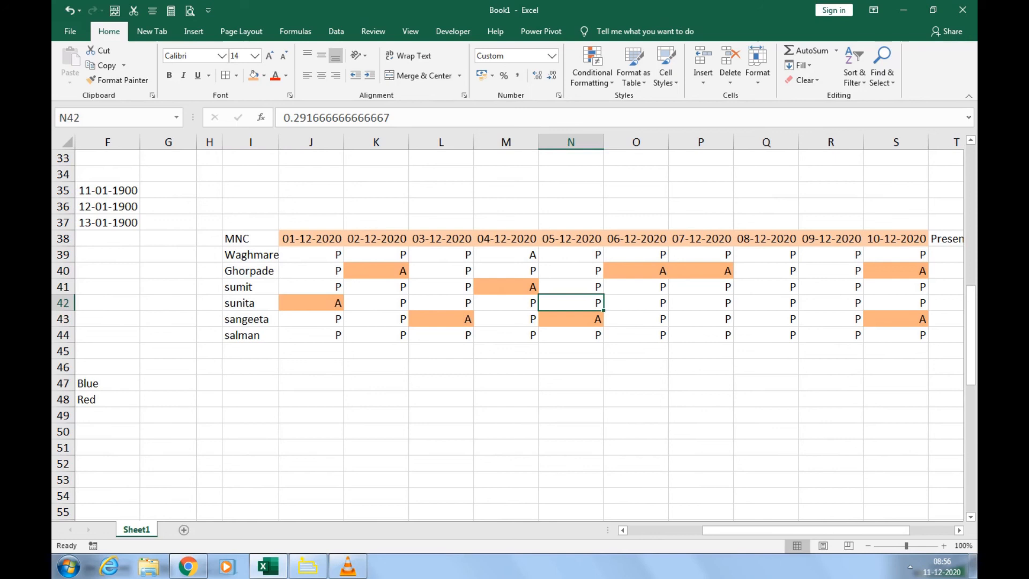
{"action": "left_click_drag", "start_coordinate": [571, 255], "coordinate": [570, 334]}
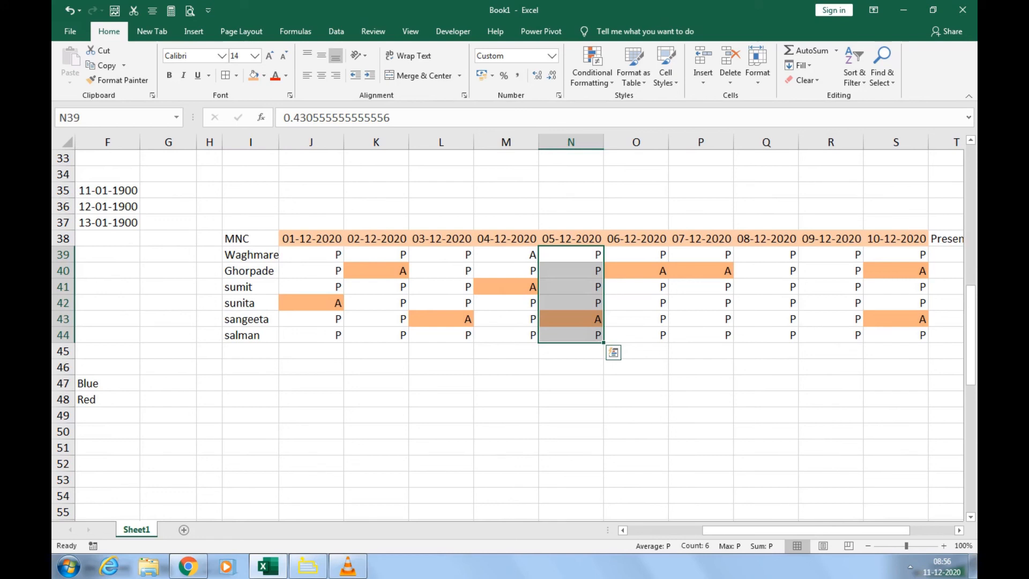
{"action": "left_click", "coordinate": [506, 303]}
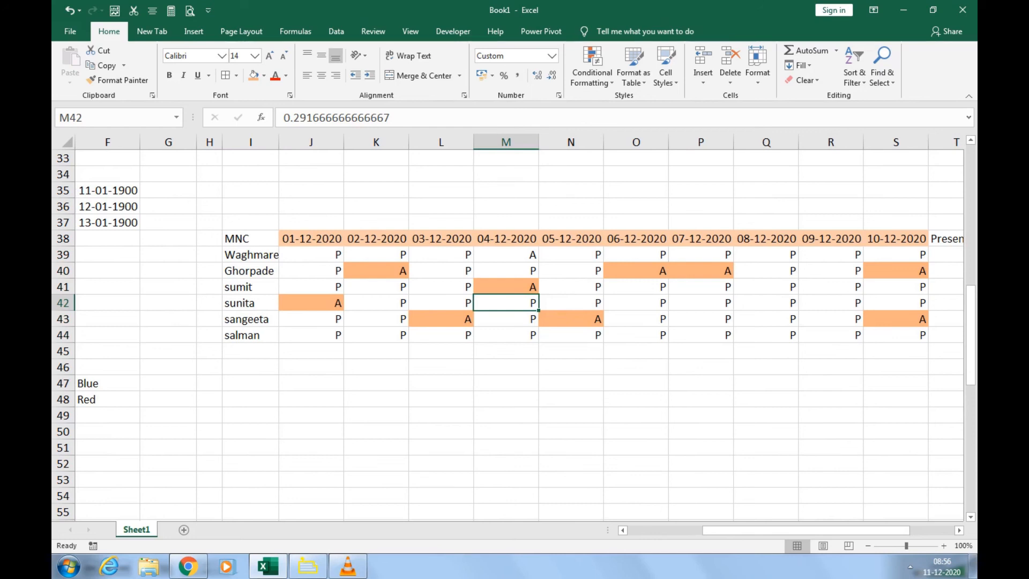
{"action": "left_click_drag", "start_coordinate": [311, 254], "coordinate": [895, 336]}
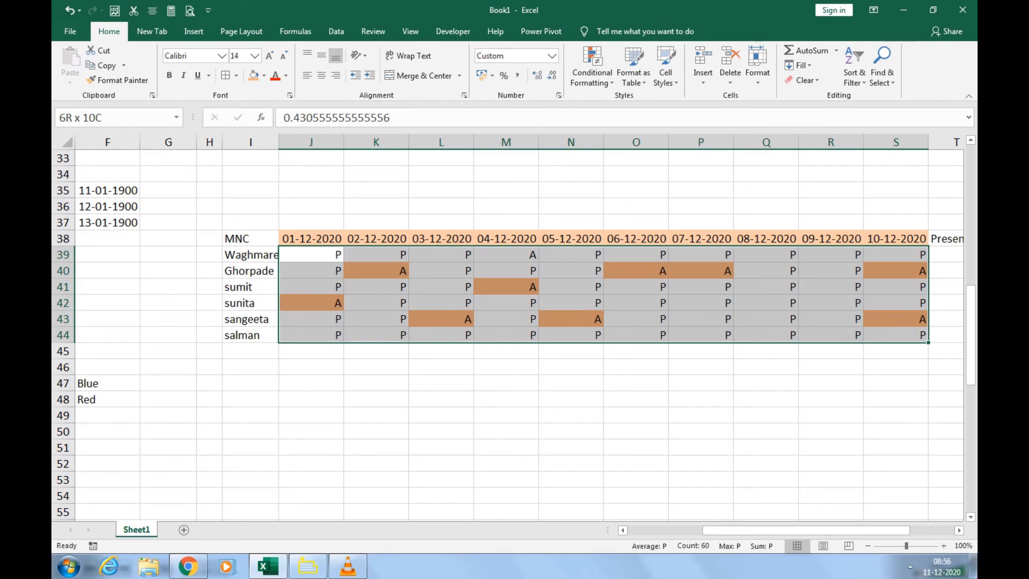
Start a new serial number example below the purchase and sales table with the heading Sr.no in B85
{"action": "left_click_drag", "start_coordinate": [775, 529], "coordinate": [699, 530]}
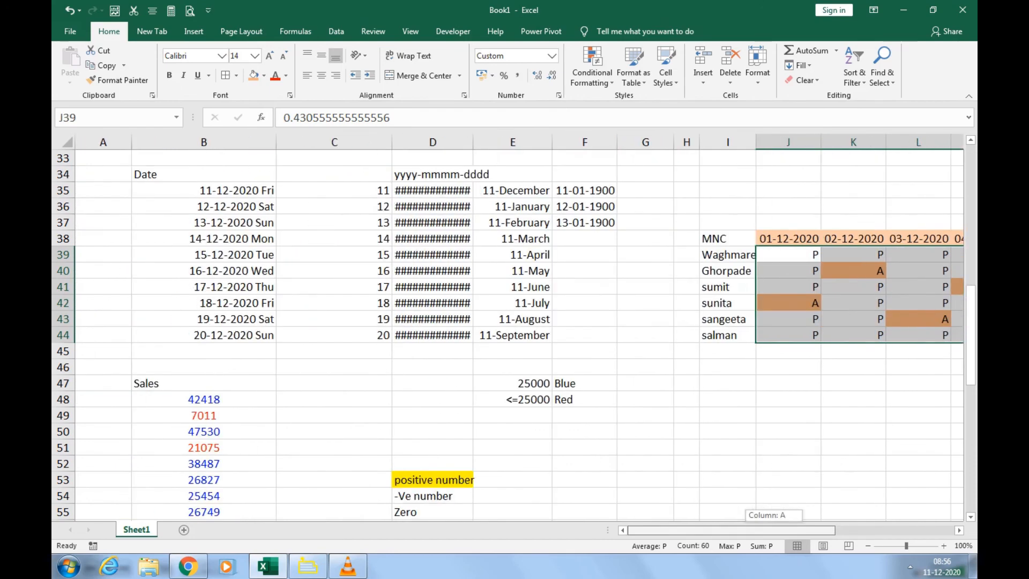
{"action": "scroll", "coordinate": [509, 332], "scroll_direction": "down", "scroll_amount": 14}
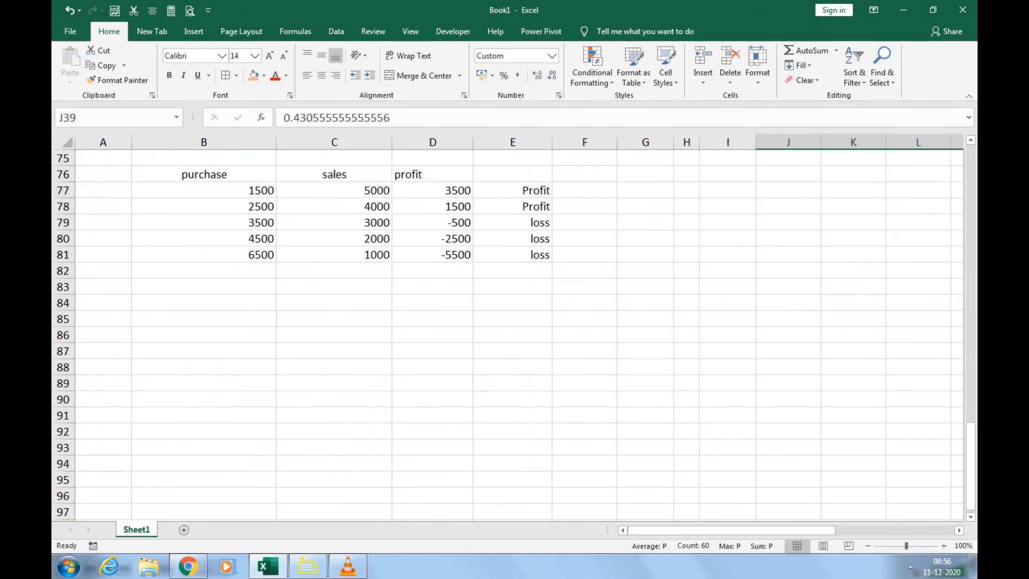
{"action": "scroll", "coordinate": [509, 332], "scroll_direction": "down", "scroll_amount": 1}
{"action": "left_click", "coordinate": [204, 271]}
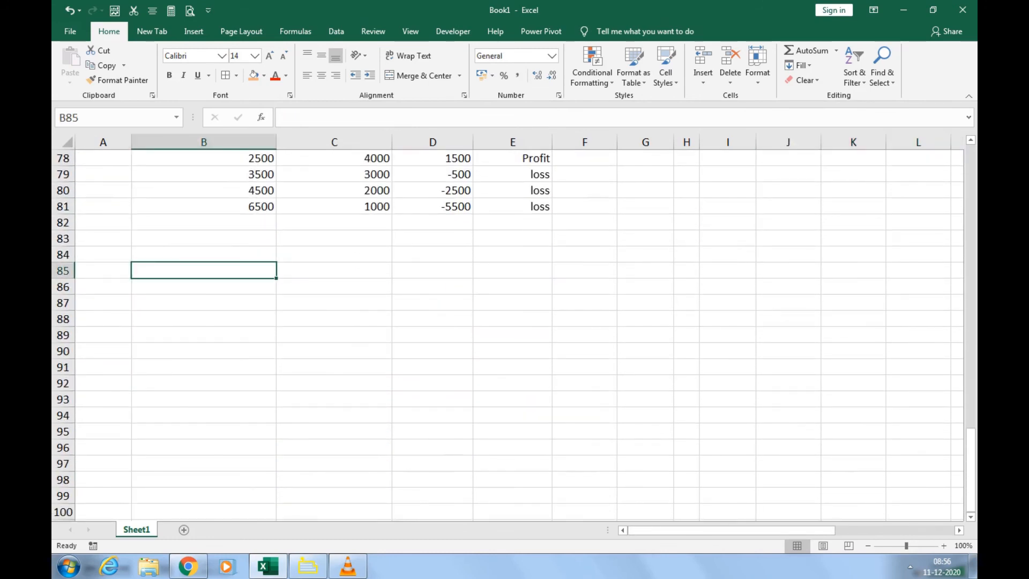
{"action": "type", "text": "Sr.nop"}
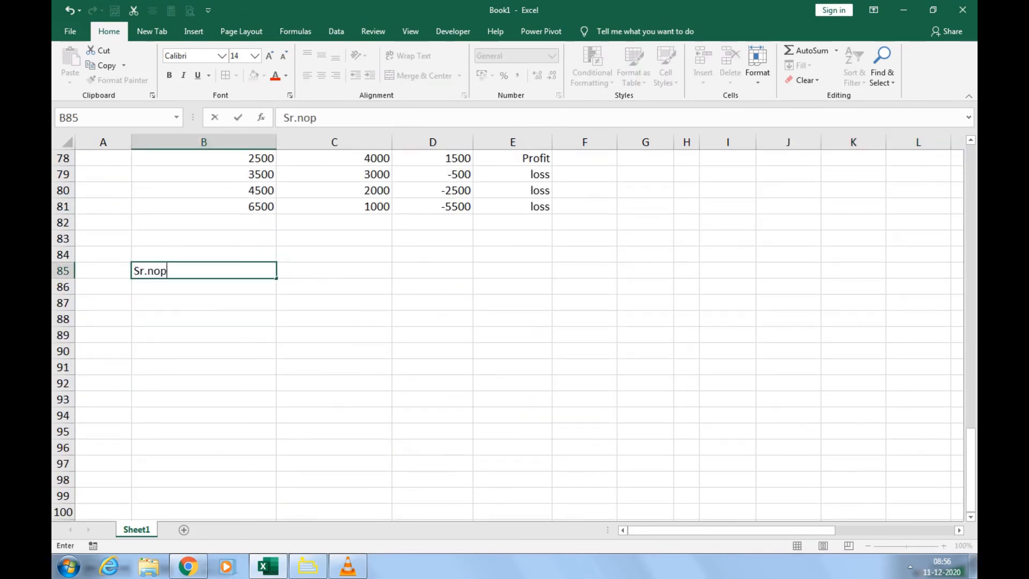
{"action": "key", "text": "BackSpace"}
{"action": "key", "text": "Return"}
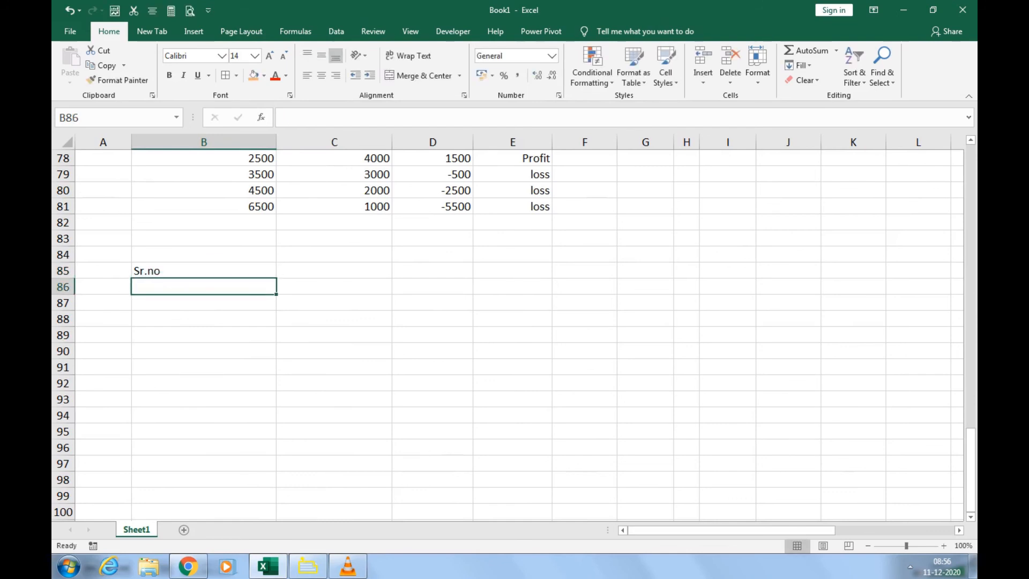
Enter the serial numbers 01, 02, 03 and 04 in B86:B89
{"action": "type", "text": "01"}
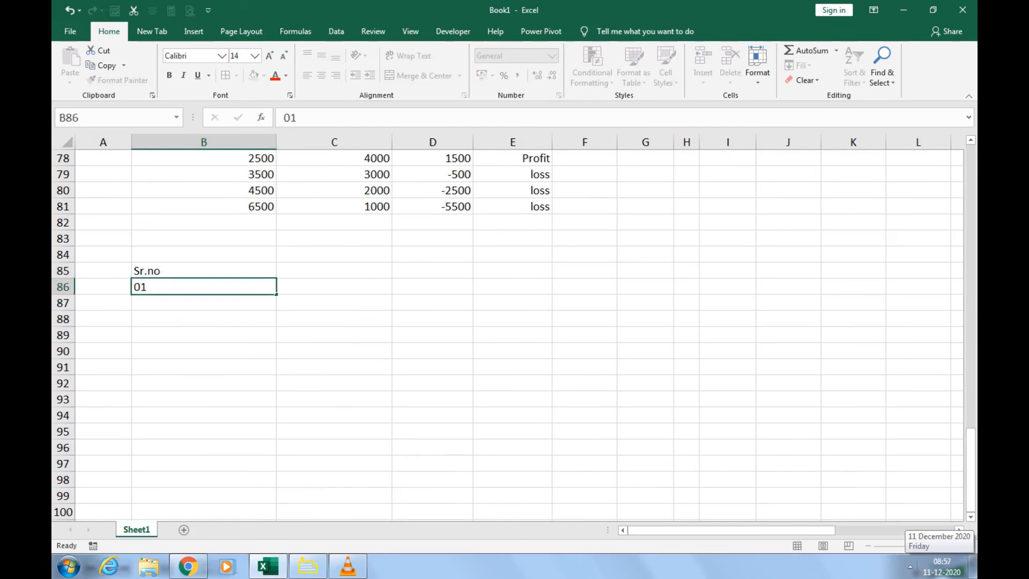
{"action": "key", "text": "Return"}
{"action": "type", "text": "02"}
{"action": "key", "text": "Return"}
{"action": "type", "text": "03"}
{"action": "key", "text": "Return"}
{"action": "type", "text": "04"}
{"action": "key", "text": "Return"}
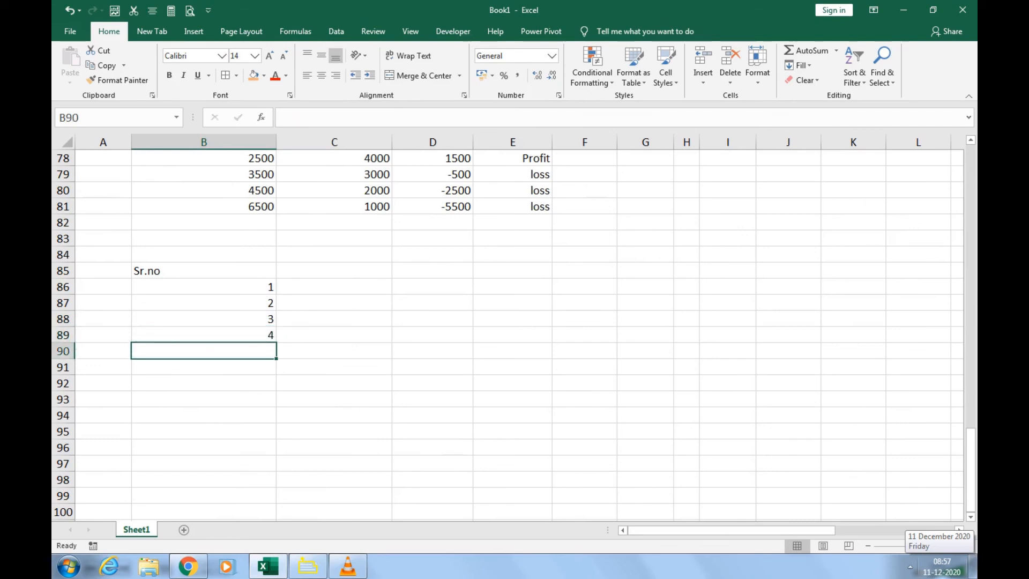
Apply the custom number format 00 to the serial number cells B86:B96
{"action": "key", "text": "Up"}
{"action": "key", "text": "Up"}
{"action": "key", "text": "Up"}
{"action": "key", "text": "Up"}
{"action": "key", "text": "shift+Down"}
{"action": "key", "text": "shift+Down"}
{"action": "key", "text": "shift+Down"}
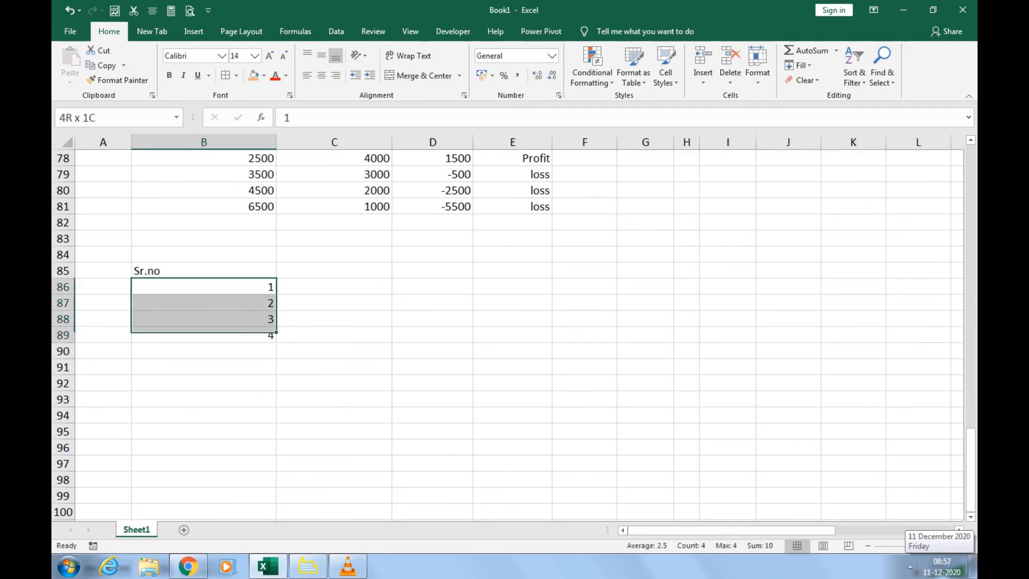
{"action": "key", "text": "shift+Down"}
{"action": "key", "text": "shift+Down"}
{"action": "key", "text": "shift+Down"}
{"action": "key", "text": "shift+Down"}
{"action": "key", "text": "shift+Down"}
{"action": "key", "text": "shift+Down"}
{"action": "key", "text": "shift+Down"}
{"action": "key", "text": "ctrl+1"}
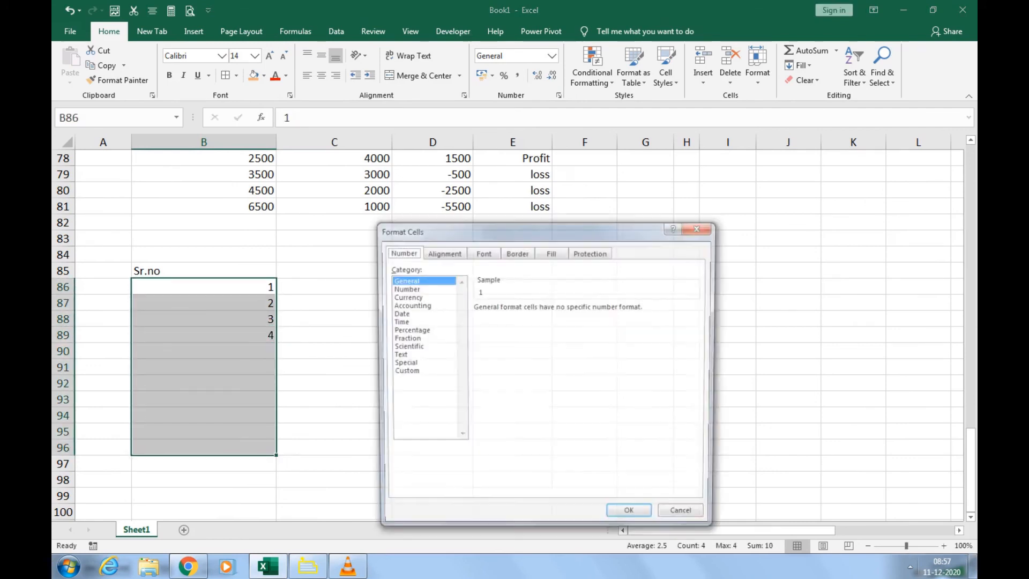
{"action": "left_click", "coordinate": [402, 371]}
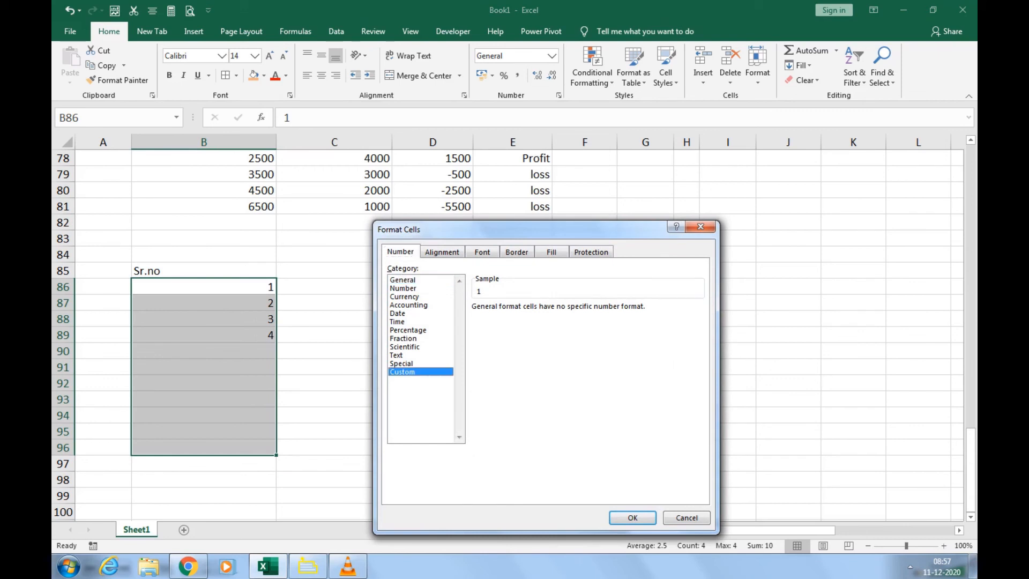
{"action": "key", "text": "BackSpace"}
{"action": "key", "text": "BackSpace"}
{"action": "key", "text": "BackSpace"}
{"action": "key", "text": "BackSpace"}
{"action": "key", "text": "BackSpace"}
{"action": "key", "text": "BackSpace"}
{"action": "key", "text": "BackSpace"}
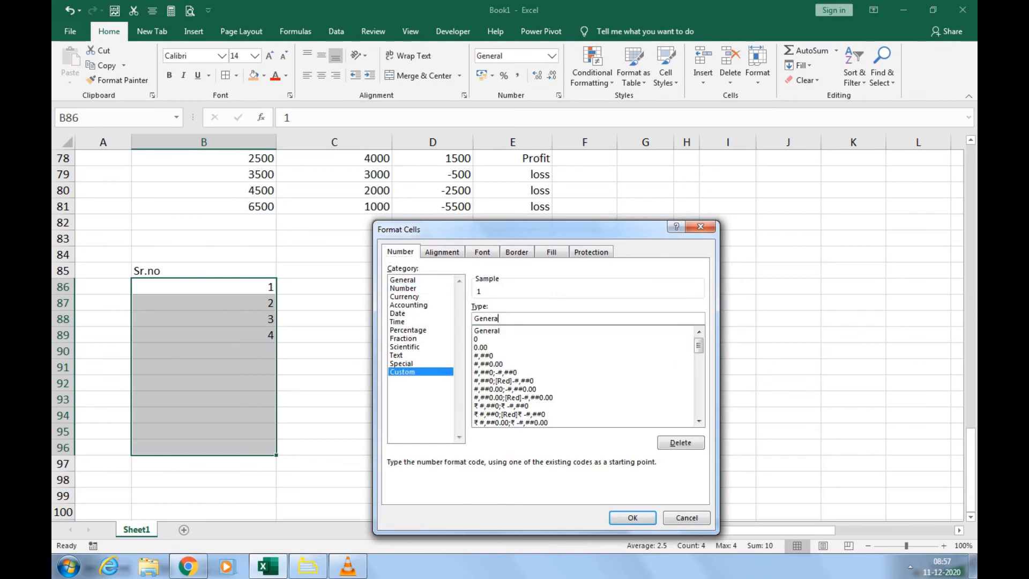
{"action": "type", "text": "00"}
{"action": "left_click", "coordinate": [632, 517]}
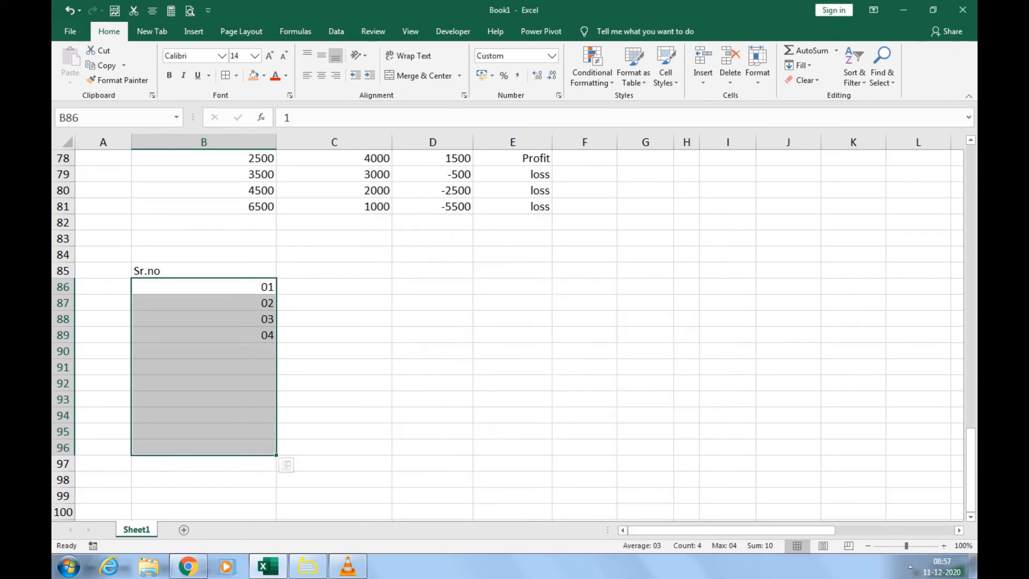
Enter 5, 6, 9, 5, 4, 5 and 11 in the formatted cells B90:B96
{"action": "left_click", "coordinate": [204, 351]}
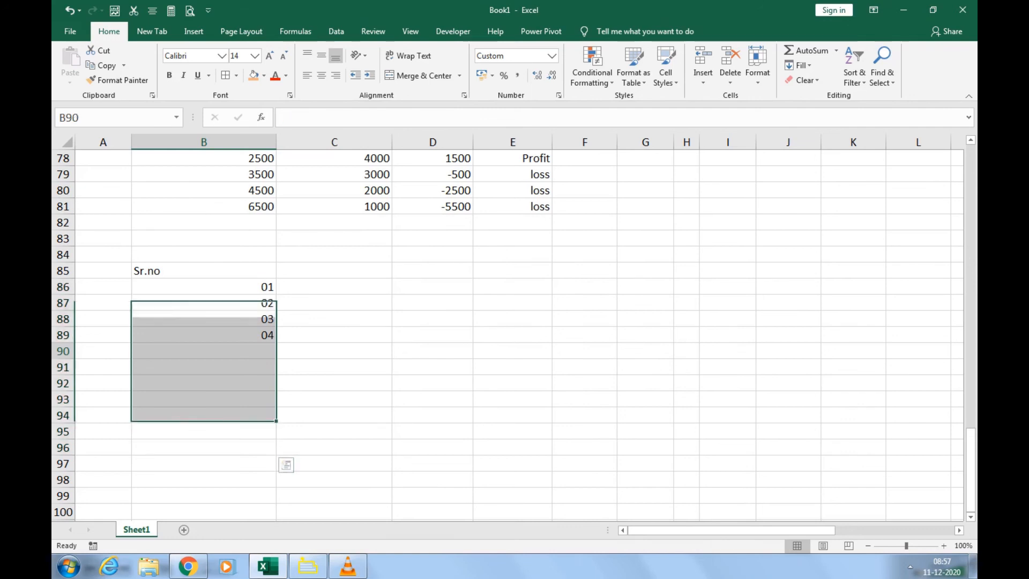
{"action": "type", "text": "5"}
{"action": "key", "text": "Return"}
{"action": "type", "text": "6"}
{"action": "key", "text": "Return"}
{"action": "type", "text": "9"}
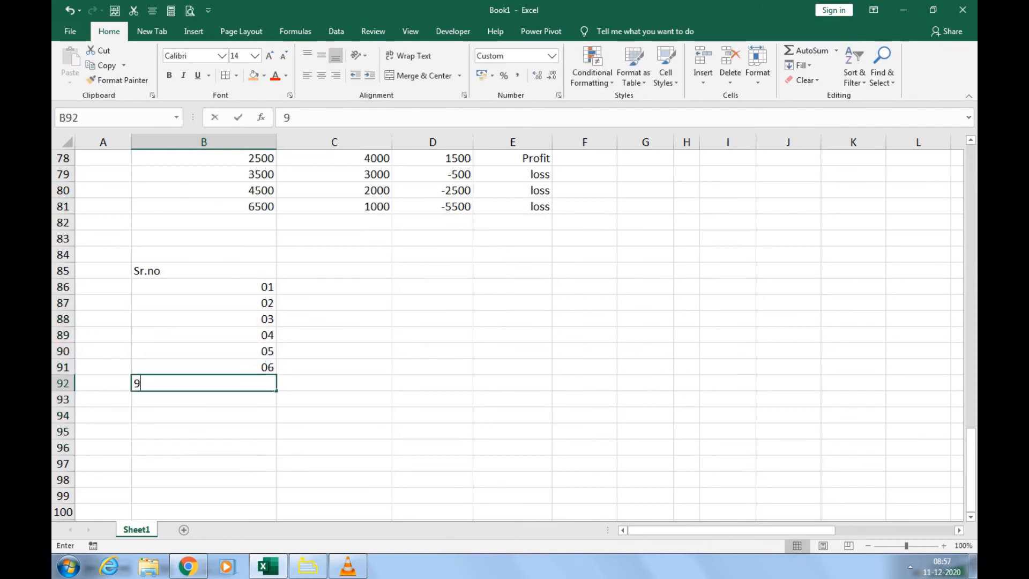
{"action": "key", "text": "Return"}
{"action": "type", "text": "5"}
{"action": "key", "text": "Return"}
{"action": "type", "text": "4"}
{"action": "key", "text": "Return"}
{"action": "type", "text": "5"}
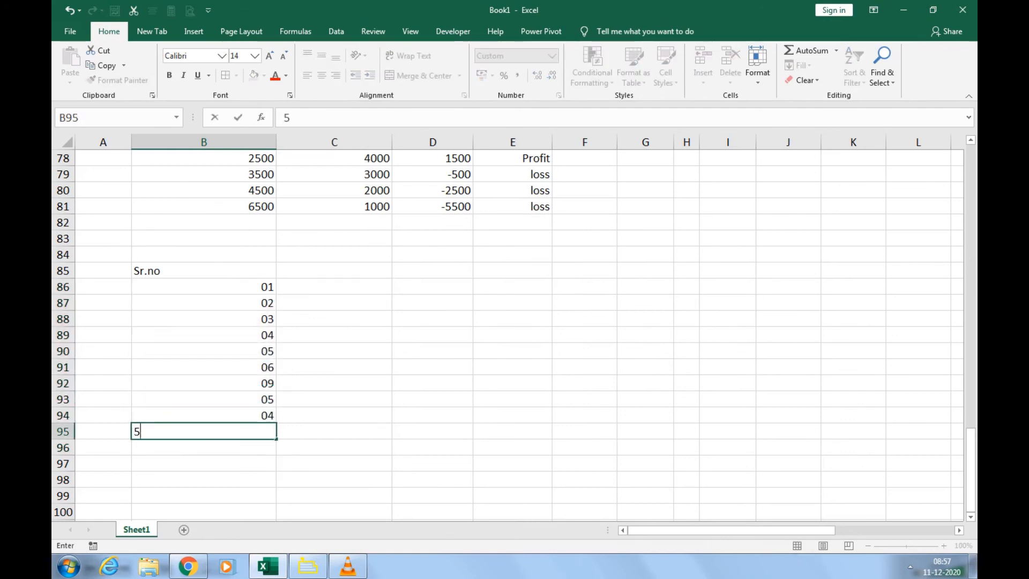
{"action": "key", "text": "Return"}
{"action": "type", "text": "11"}
{"action": "key", "text": "Return"}
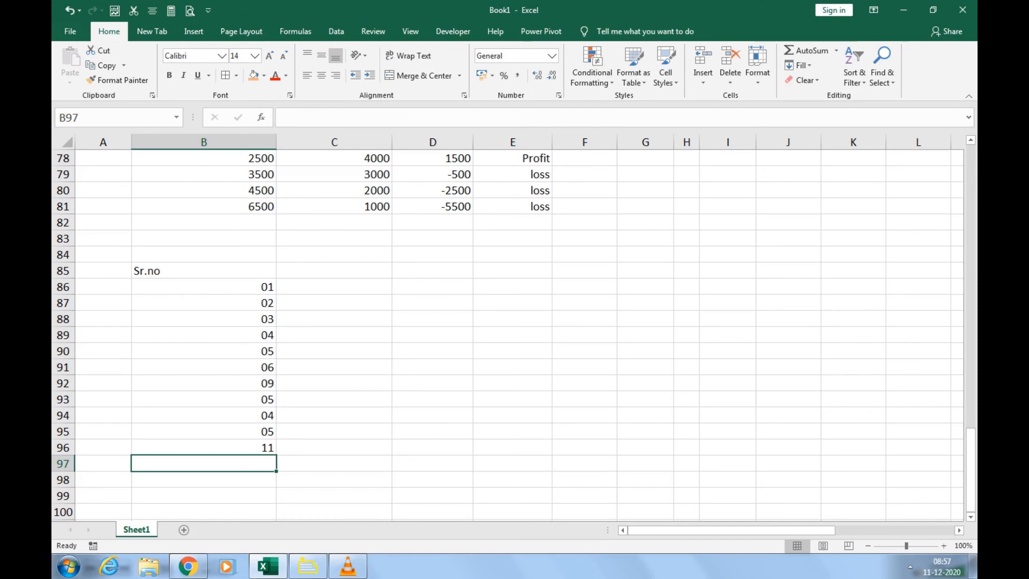
Fill C86:C95 with the number series 1 to 10, starting from 1 in C86
{"action": "left_click", "coordinate": [333, 287]}
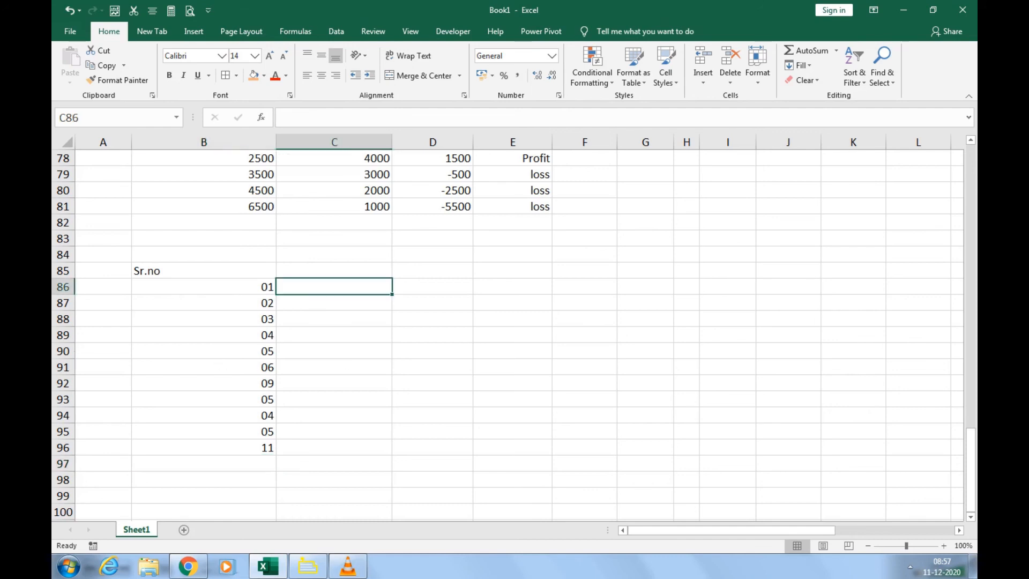
{"action": "type", "text": "1"}
{"action": "key", "text": "Return"}
{"action": "key", "text": "Up"}
{"action": "left_click_drag", "start_coordinate": [391, 294], "coordinate": [392, 438]}
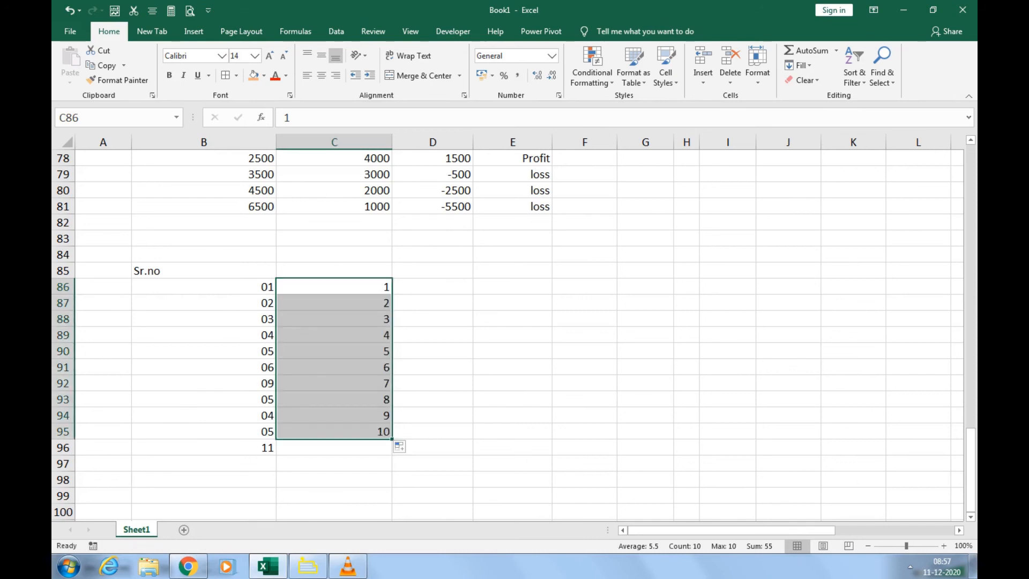
Convert the first number to two-digit text in D86 with the formula =TEXT(C86,"00")
{"action": "left_click", "coordinate": [334, 288]}
{"action": "left_click", "coordinate": [433, 287]}
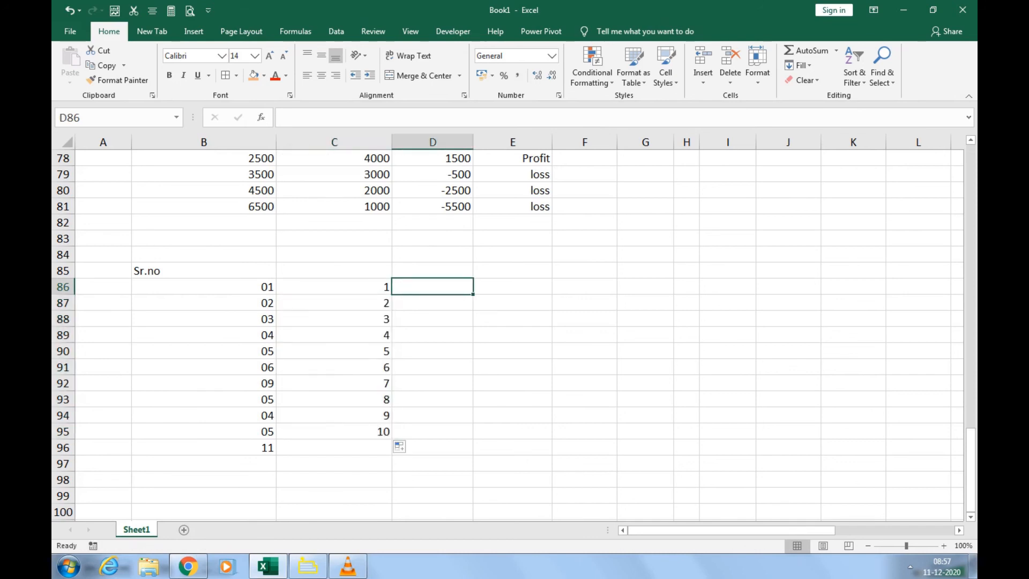
{"action": "type", "text": "=tex"}
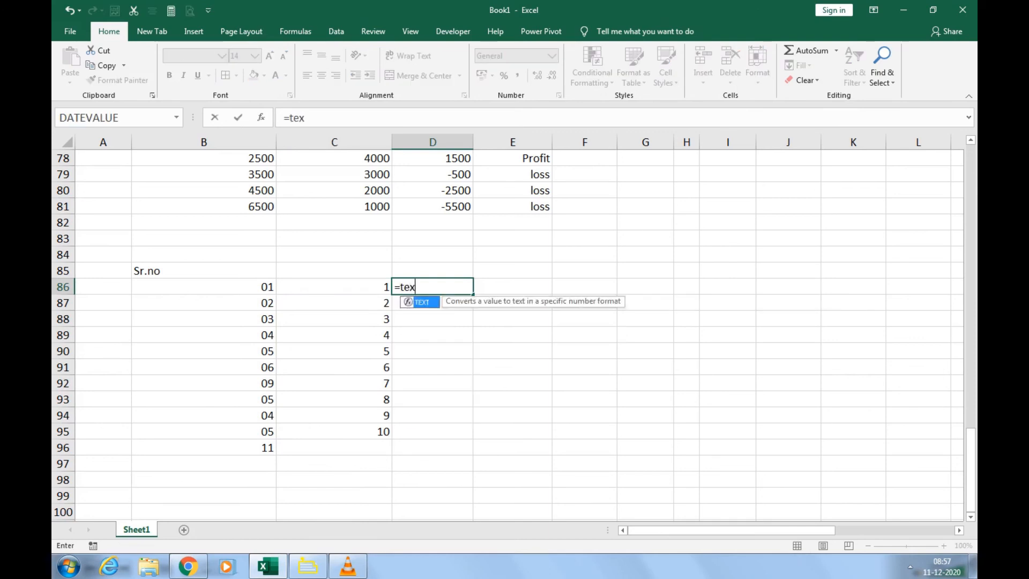
{"action": "key", "text": "Tab"}
{"action": "key", "text": "Left"}
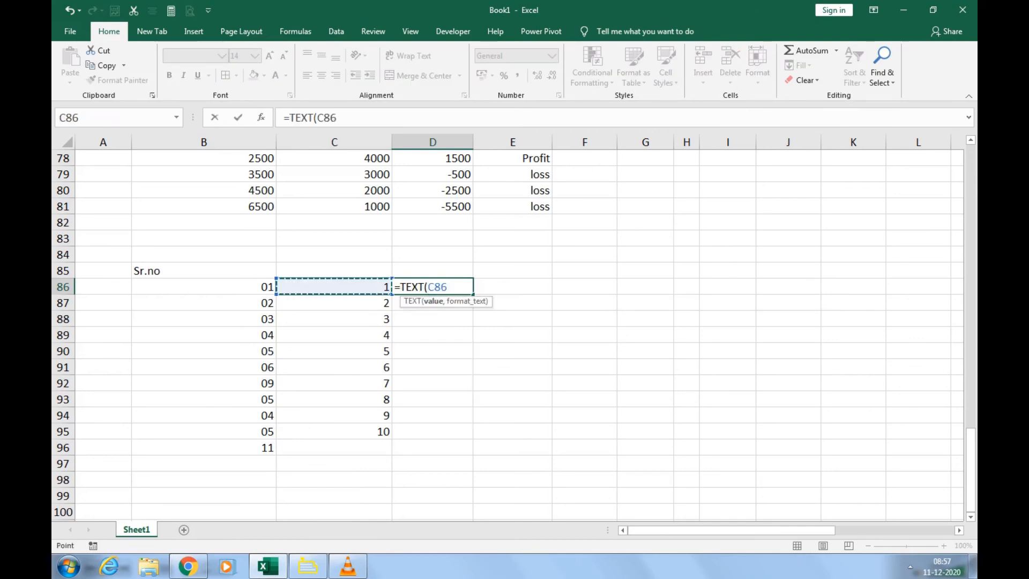
{"action": "type", "text": ","}
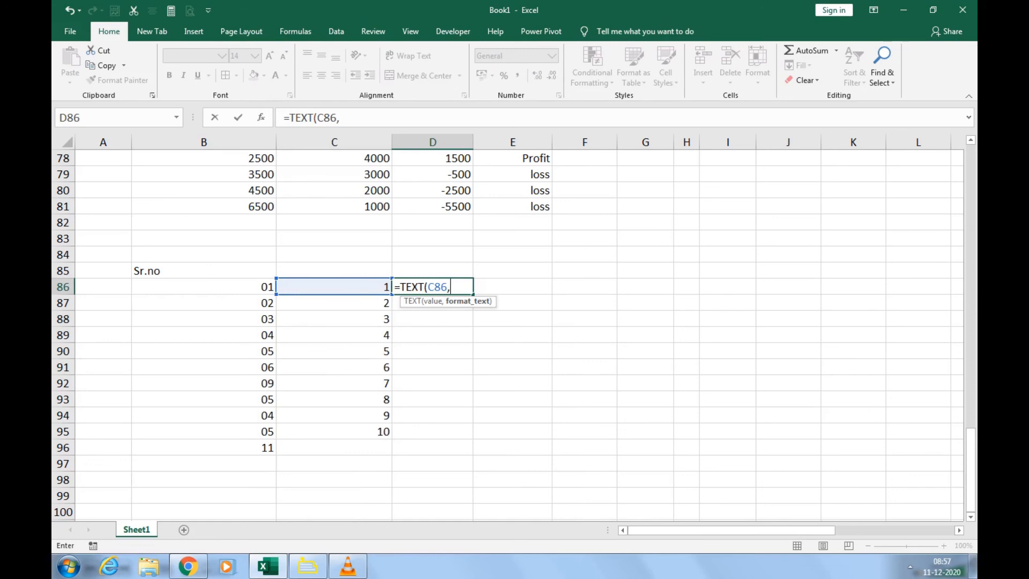
{"action": "type", "text": "\"\""}
{"action": "key", "text": "BackSpace"}
{"action": "type", "text": "00\")"}
{"action": "key", "text": "Return"}
Fill the TEXT formula from D86 down to D95 and check it against the numbers in column C
{"action": "key", "text": "Down"}
{"action": "key", "text": "shift+Down"}
{"action": "key", "text": "shift+Down"}
{"action": "key", "text": "shift+Down"}
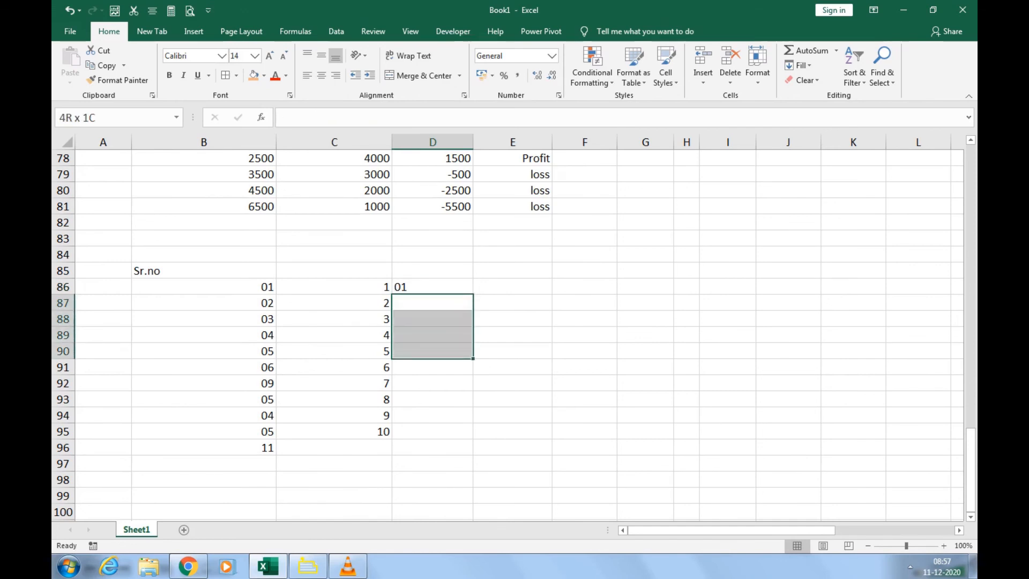
{"action": "key", "text": "shift+Up"}
{"action": "key", "text": "Up"}
{"action": "key", "text": "Up"}
{"action": "key", "text": "Down"}
{"action": "key", "text": "shift+Down"}
{"action": "key", "text": "shift+Down"}
{"action": "key", "text": "shift+Down"}
{"action": "key", "text": "shift+Down"}
{"action": "key", "text": "shift+Down"}
{"action": "key", "text": "shift+Down"}
{"action": "key", "text": "shift+Down"}
{"action": "key", "text": "shift+Down"}
{"action": "key", "text": "shift+Down"}
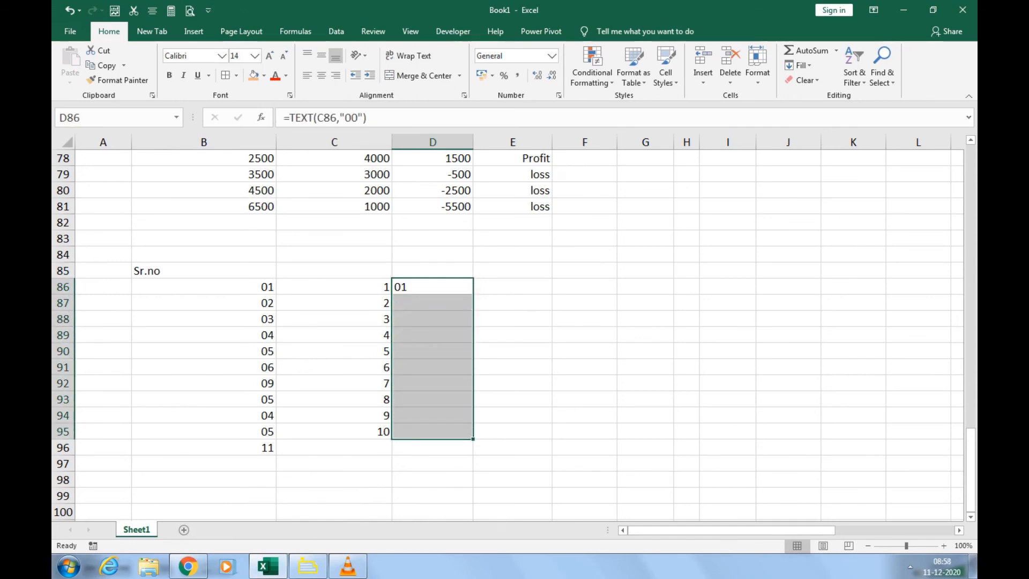
{"action": "key", "text": "ctrl+d"}
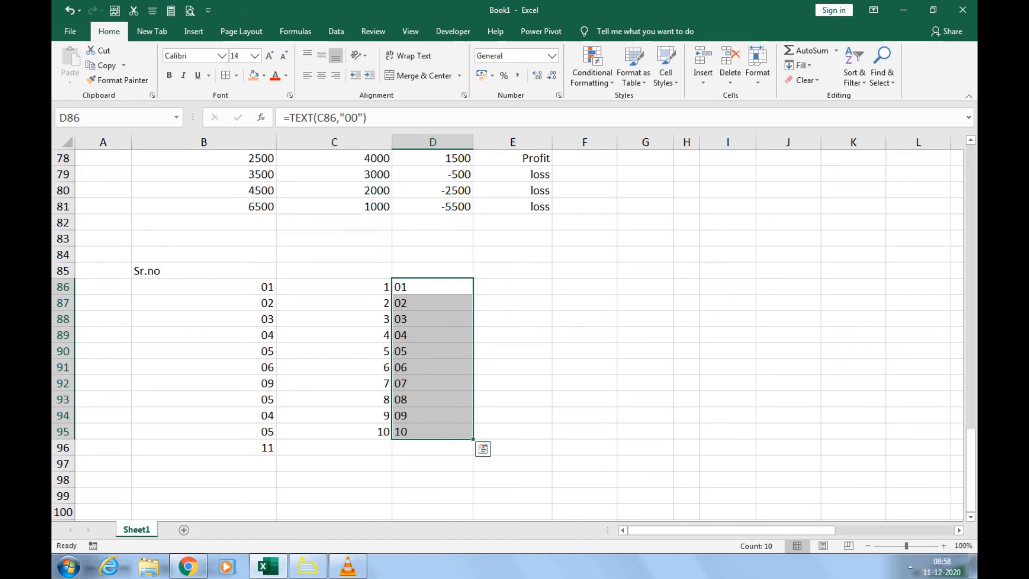
{"action": "left_click", "coordinate": [432, 335]}
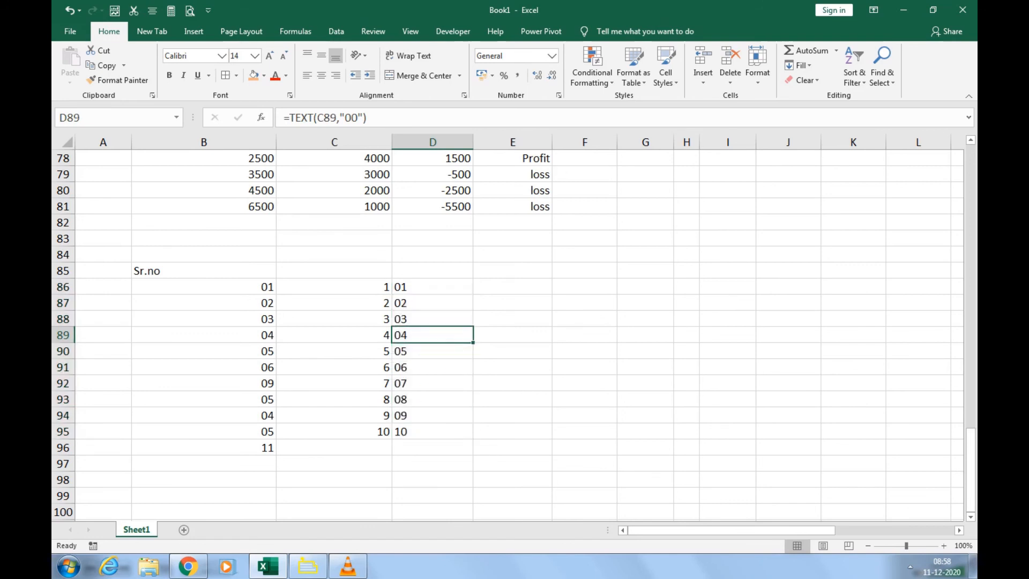
{"action": "left_click", "coordinate": [432, 287]}
{"action": "mouse_move", "coordinate": [334, 287]}
{"action": "left_mouse_down"}
{"action": "mouse_move", "coordinate": [334, 336]}
{"action": "mouse_move", "coordinate": [334, 302]}
{"action": "left_mouse_up"}
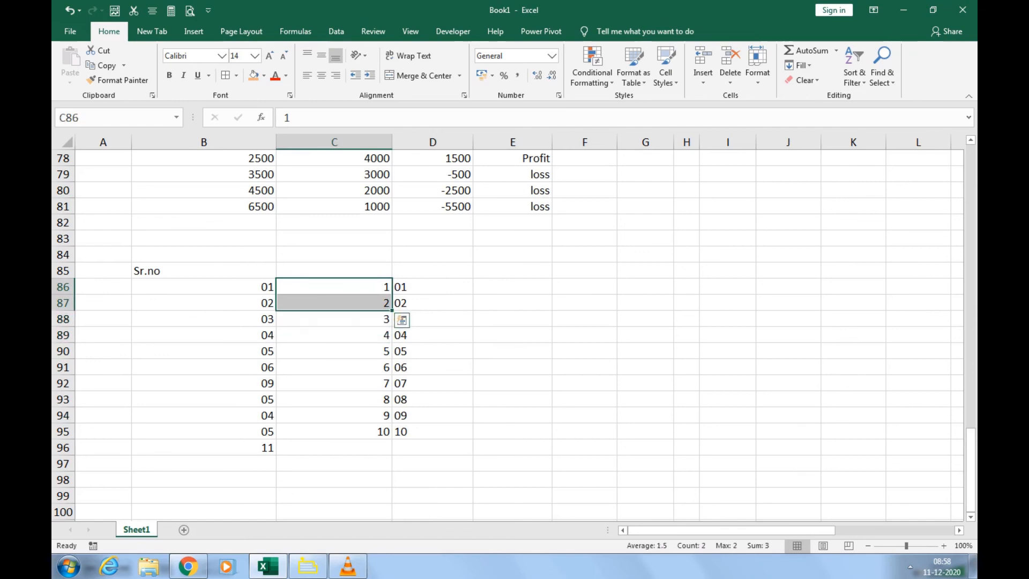
{"action": "left_click", "coordinate": [433, 287]}
Try converting the column D text back to numbers with =--D86 in E86, filled down column E, and clear the formulas
{"action": "left_click", "coordinate": [512, 287]}
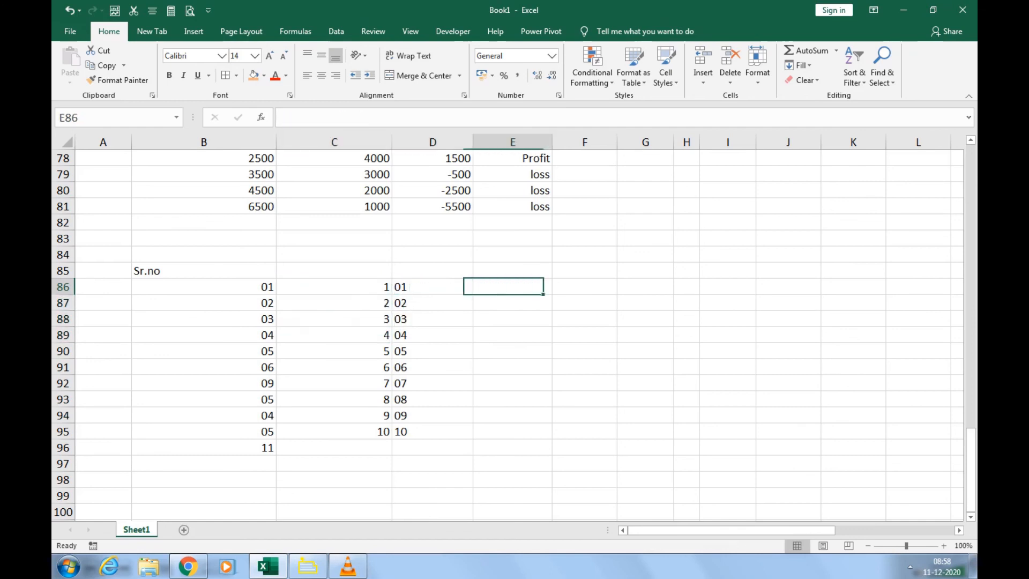
{"action": "type", "text": "="}
{"action": "left_click", "coordinate": [433, 287]}
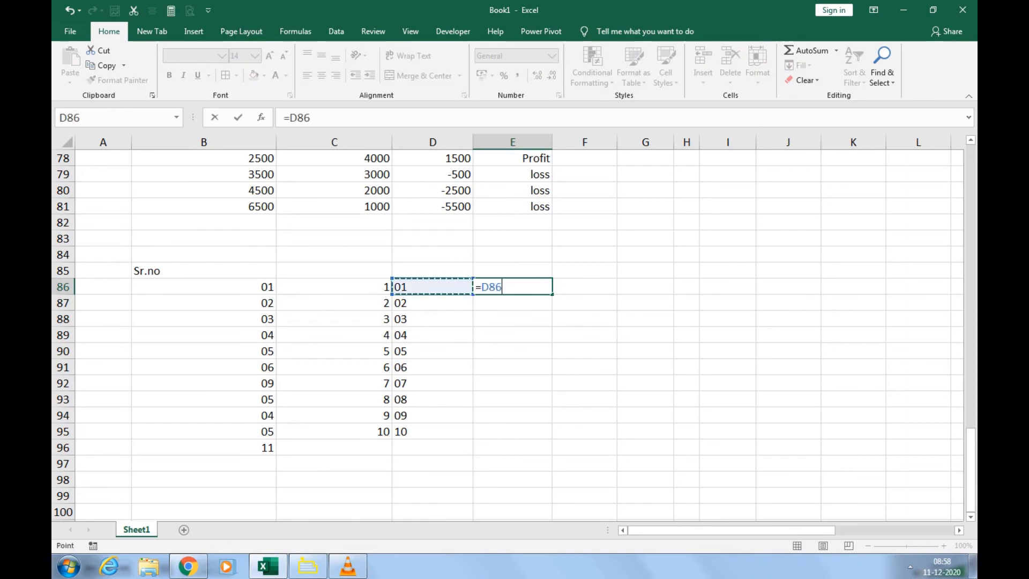
{"action": "key", "text": "BackSpace"}
{"action": "key", "text": "BackSpace"}
{"action": "key", "text": "BackSpace"}
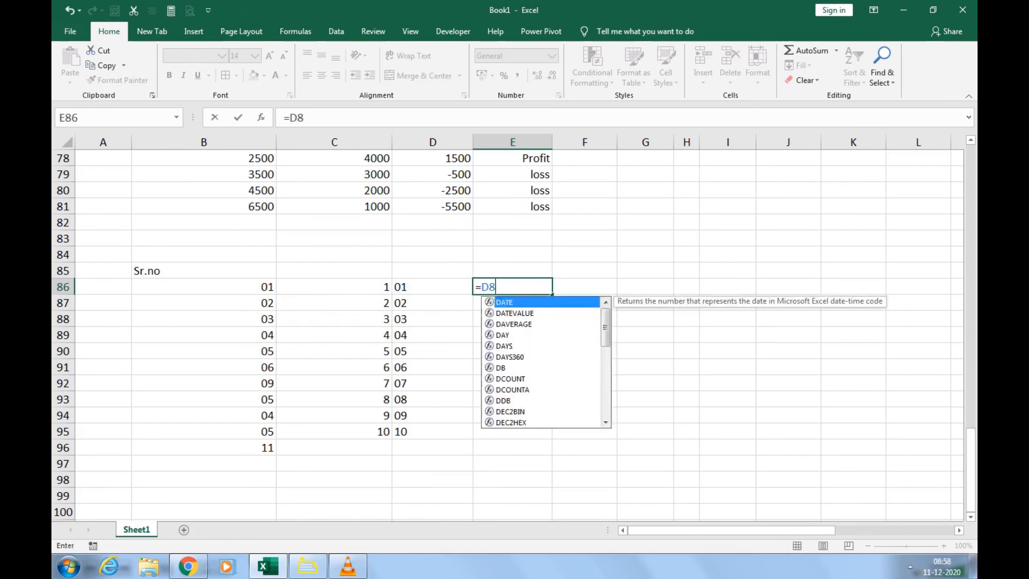
{"action": "type", "text": "--"}
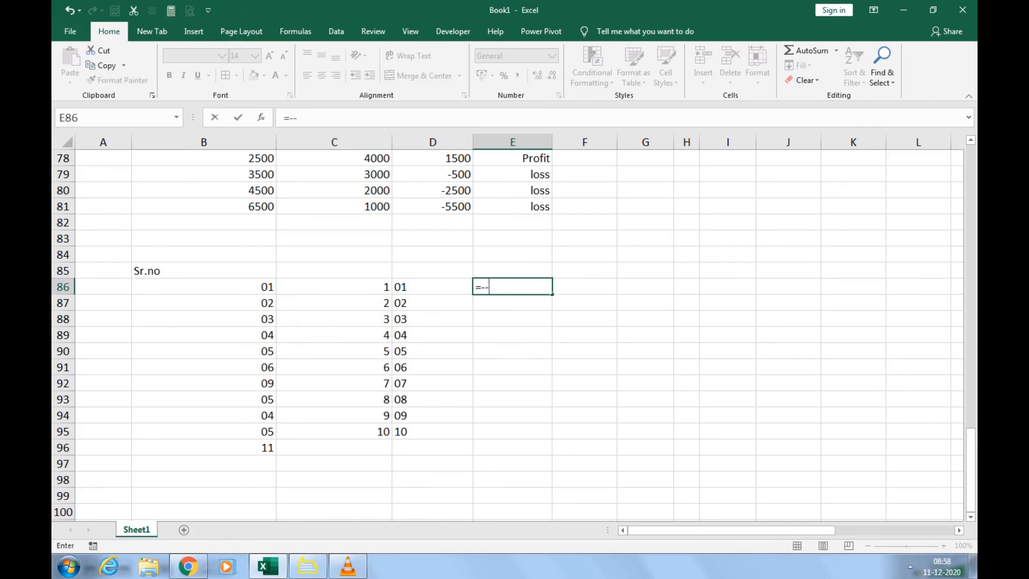
{"action": "key", "text": "Left"}
{"action": "key", "text": "Return"}
{"action": "key", "text": "Up"}
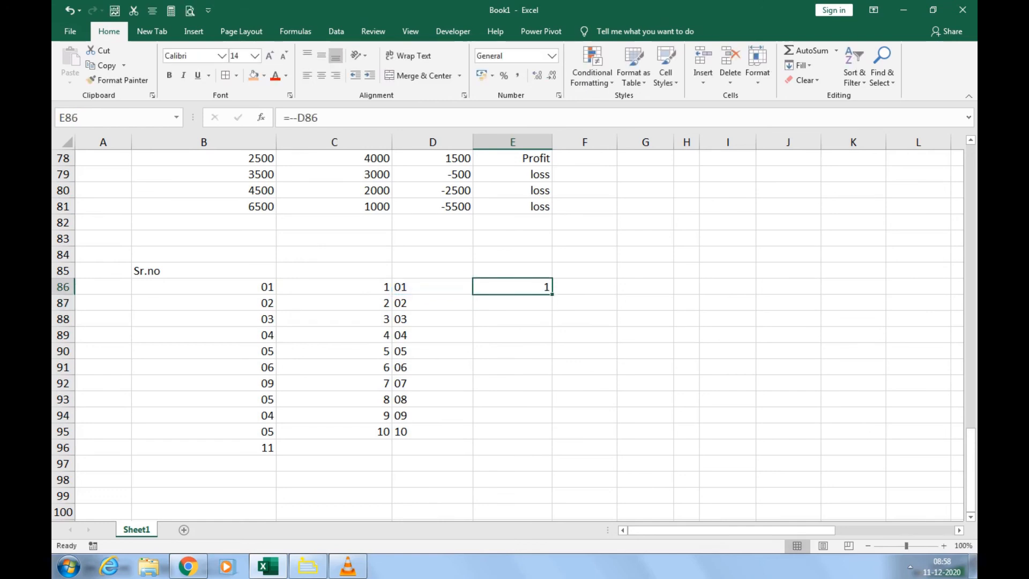
{"action": "left_click_drag", "start_coordinate": [551, 293], "coordinate": [578, 417]}
{"action": "key", "text": "Delete"}
Review the number formatting examples from the serial numbers in D86:D95 back up to the item and invoice tables in B3:H10
{"action": "left_click_drag", "start_coordinate": [433, 287], "coordinate": [433, 431]}
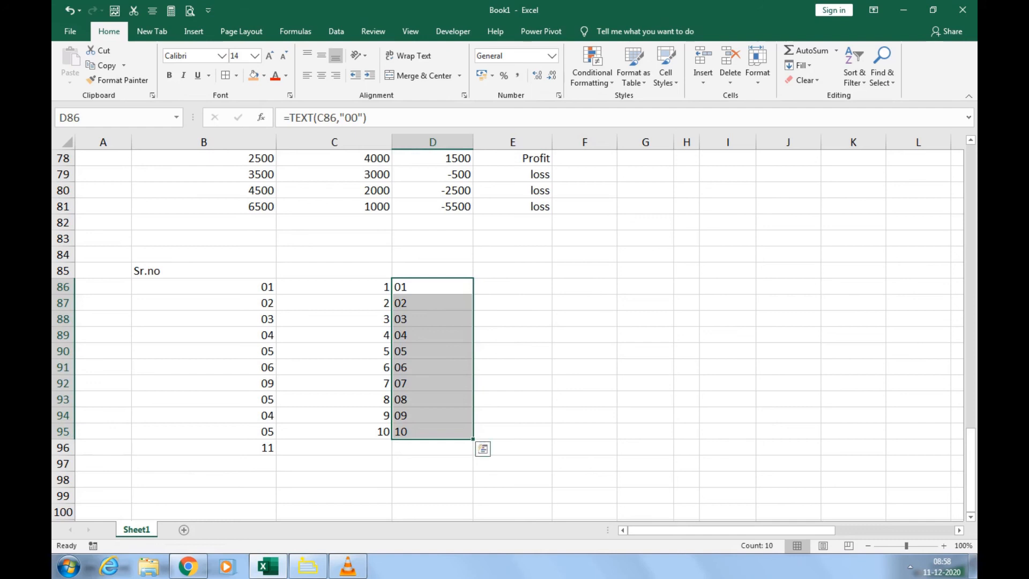
{"action": "scroll", "coordinate": [513, 335], "scroll_direction": "up", "scroll_amount": 3}
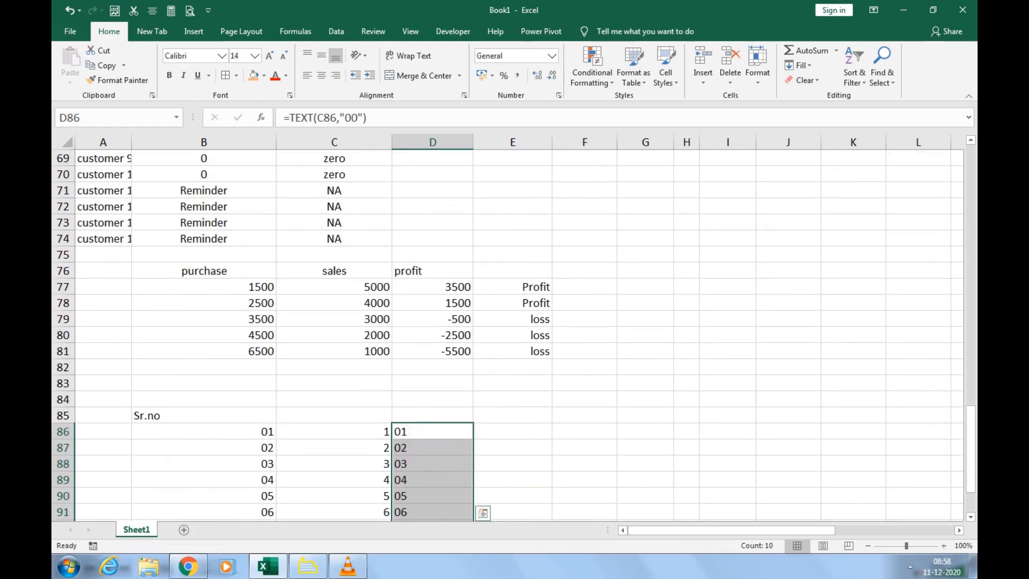
{"action": "scroll", "coordinate": [513, 335], "scroll_direction": "up", "scroll_amount": 1}
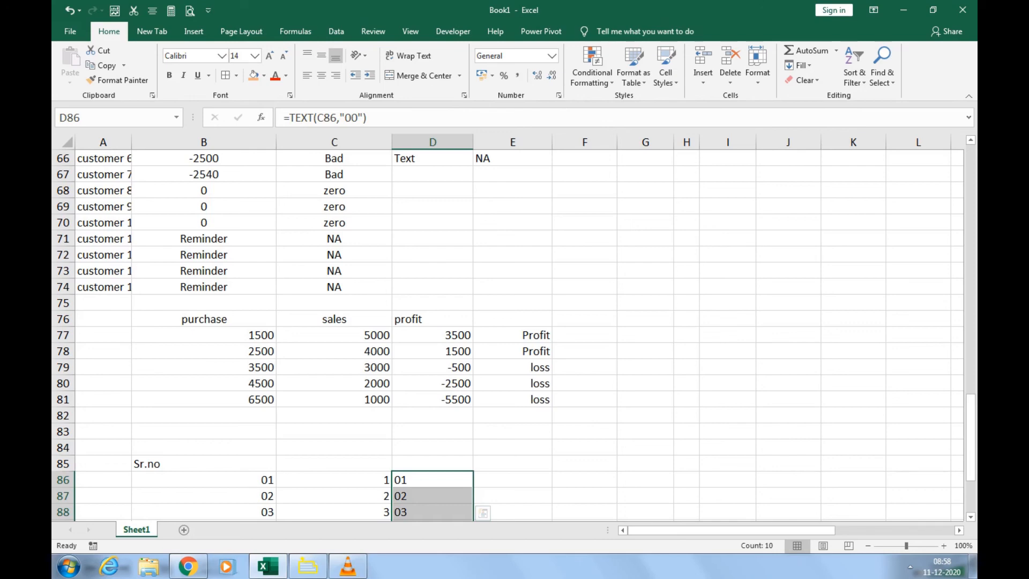
{"action": "scroll", "coordinate": [514, 332], "scroll_direction": "up", "scroll_amount": 20}
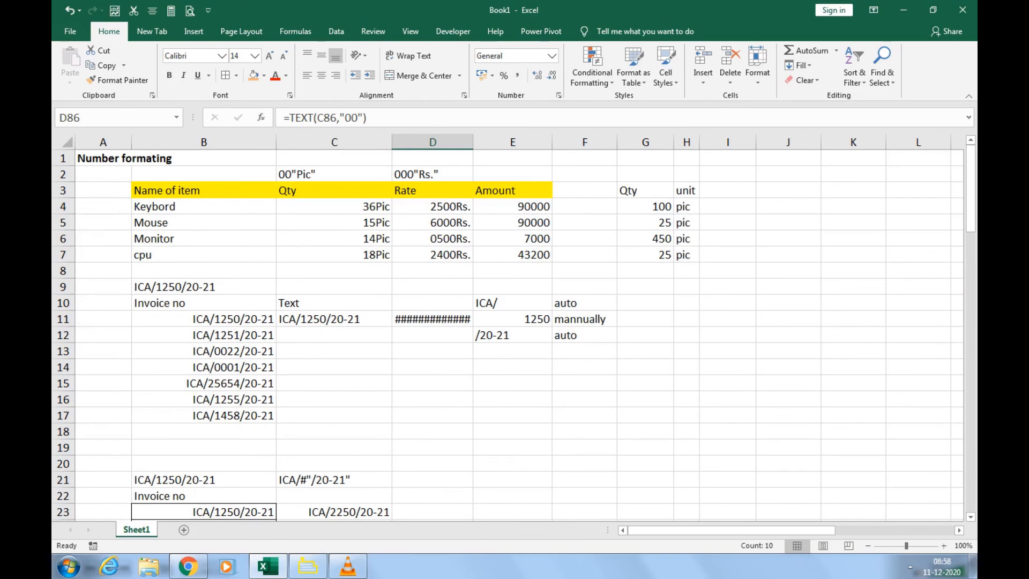
{"action": "left_click_drag", "start_coordinate": [204, 190], "coordinate": [687, 303]}
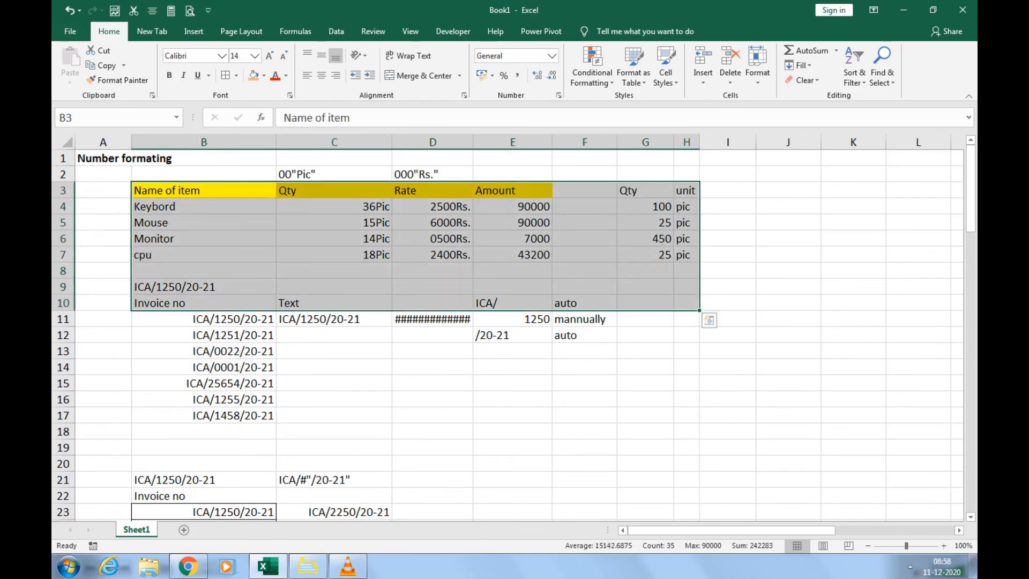
{"action": "scroll", "coordinate": [507, 336], "scroll_direction": "down", "scroll_amount": 2}
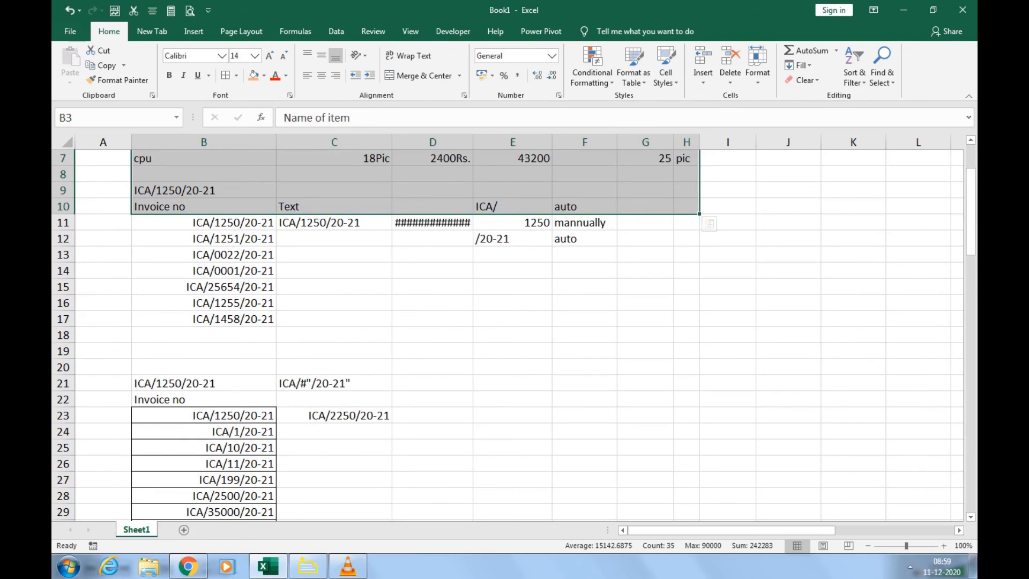
{"action": "scroll", "coordinate": [515, 332], "scroll_direction": "up", "scroll_amount": 2}
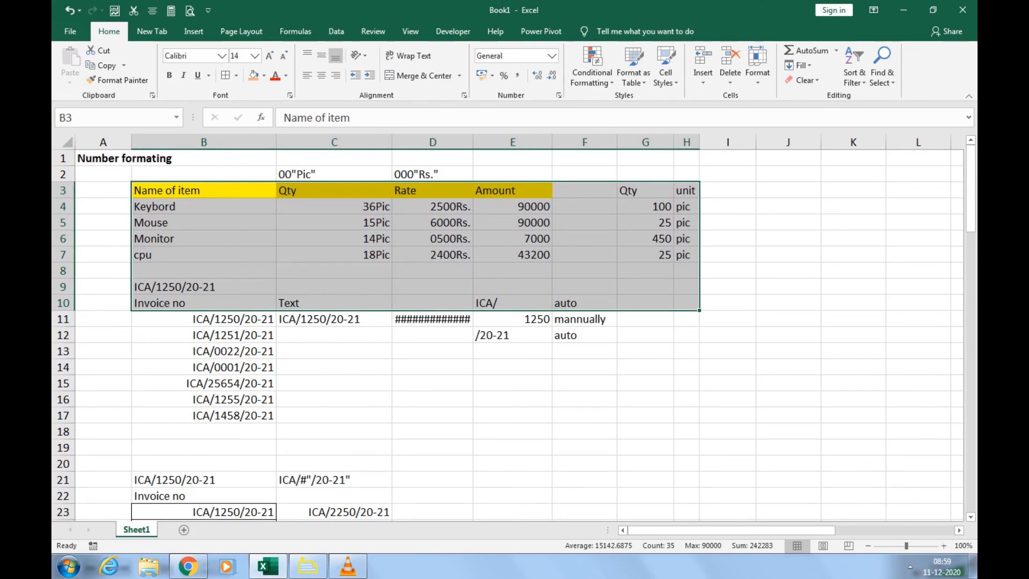
{"action": "key", "text": "alt+Tab"}
{"action": "key", "text": "alt+m"}
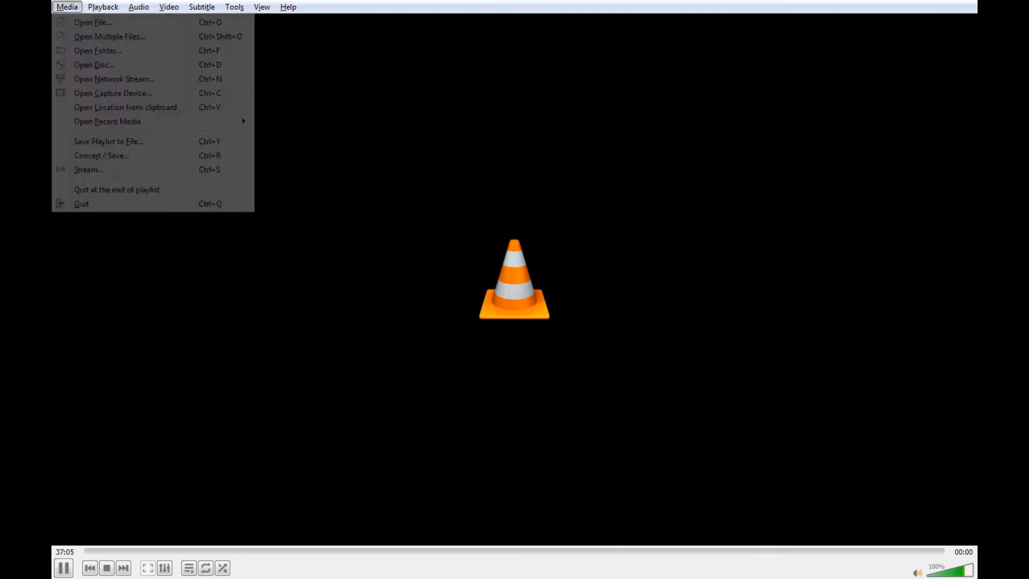